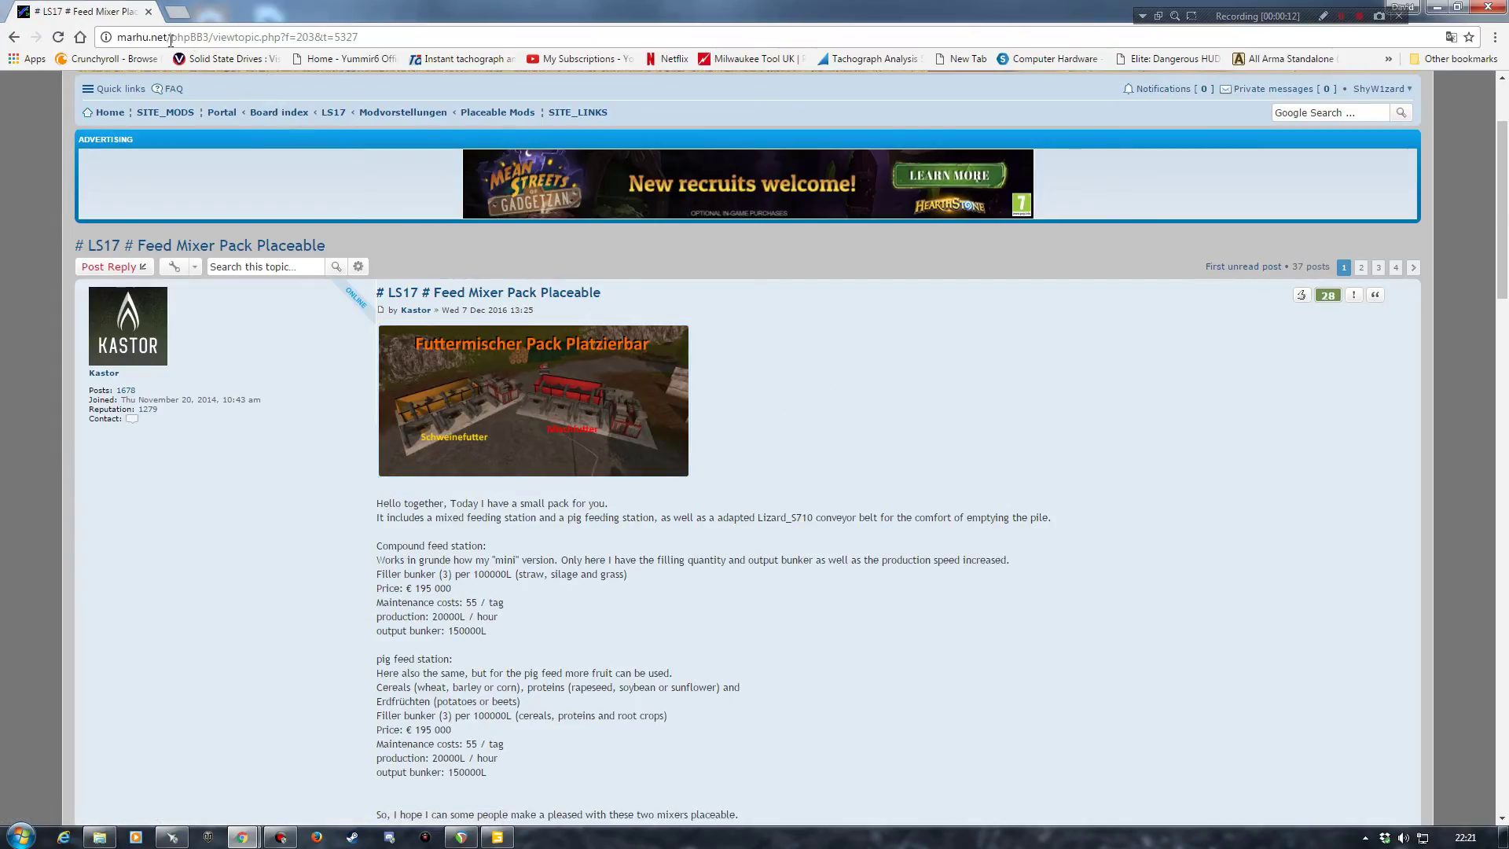
# Step: View the enlarged preview image of the placeable feed mixer pack in the forum post and close it
pyautogui.scroll(-3, 825, 472)
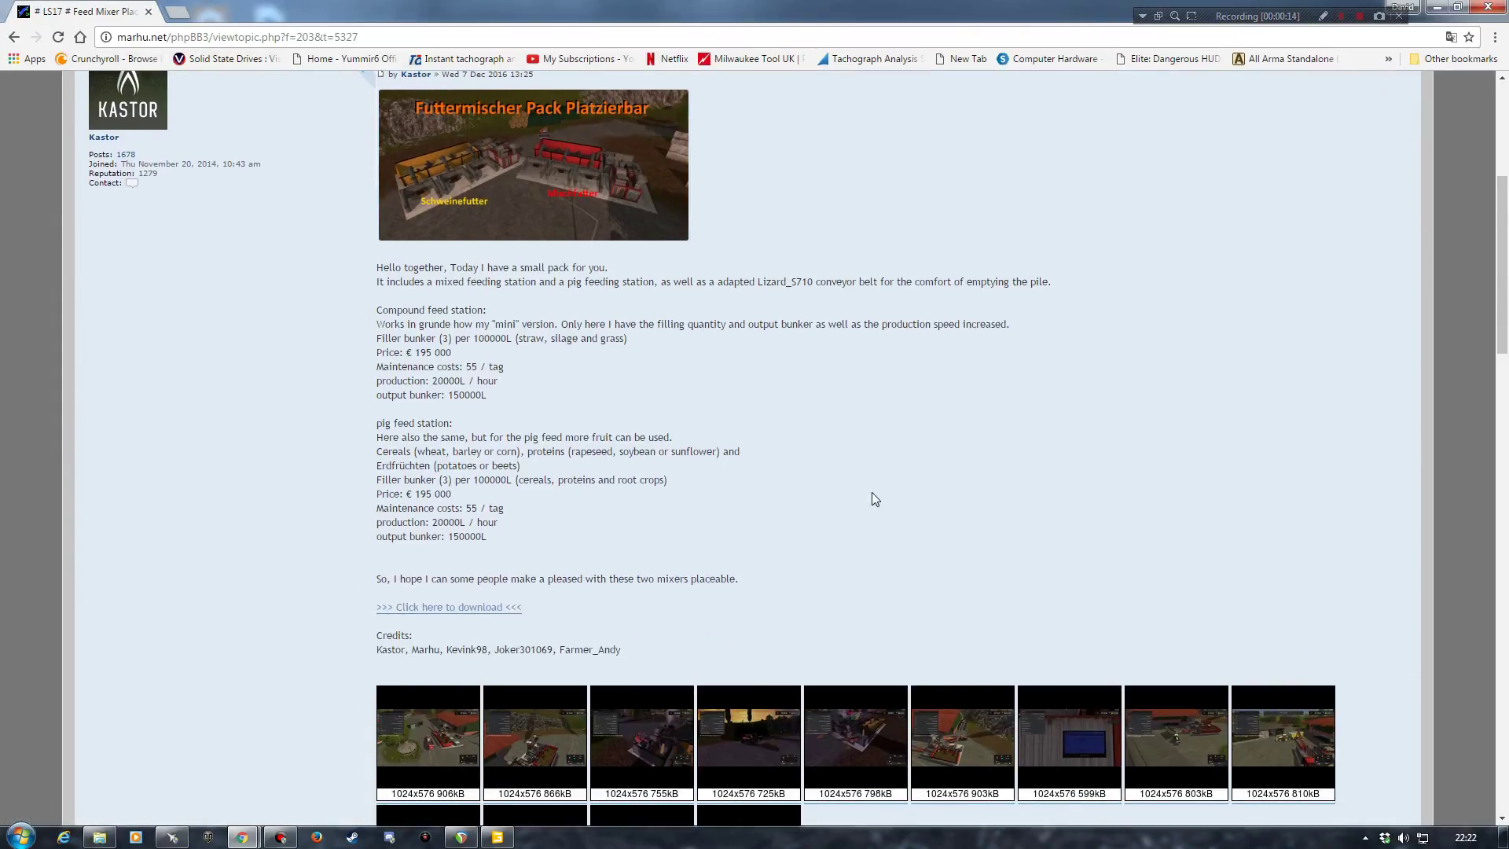
pyautogui.scroll(1, 864, 489)
pyautogui.scroll(1, 621, 500)
pyautogui.click(597, 354)
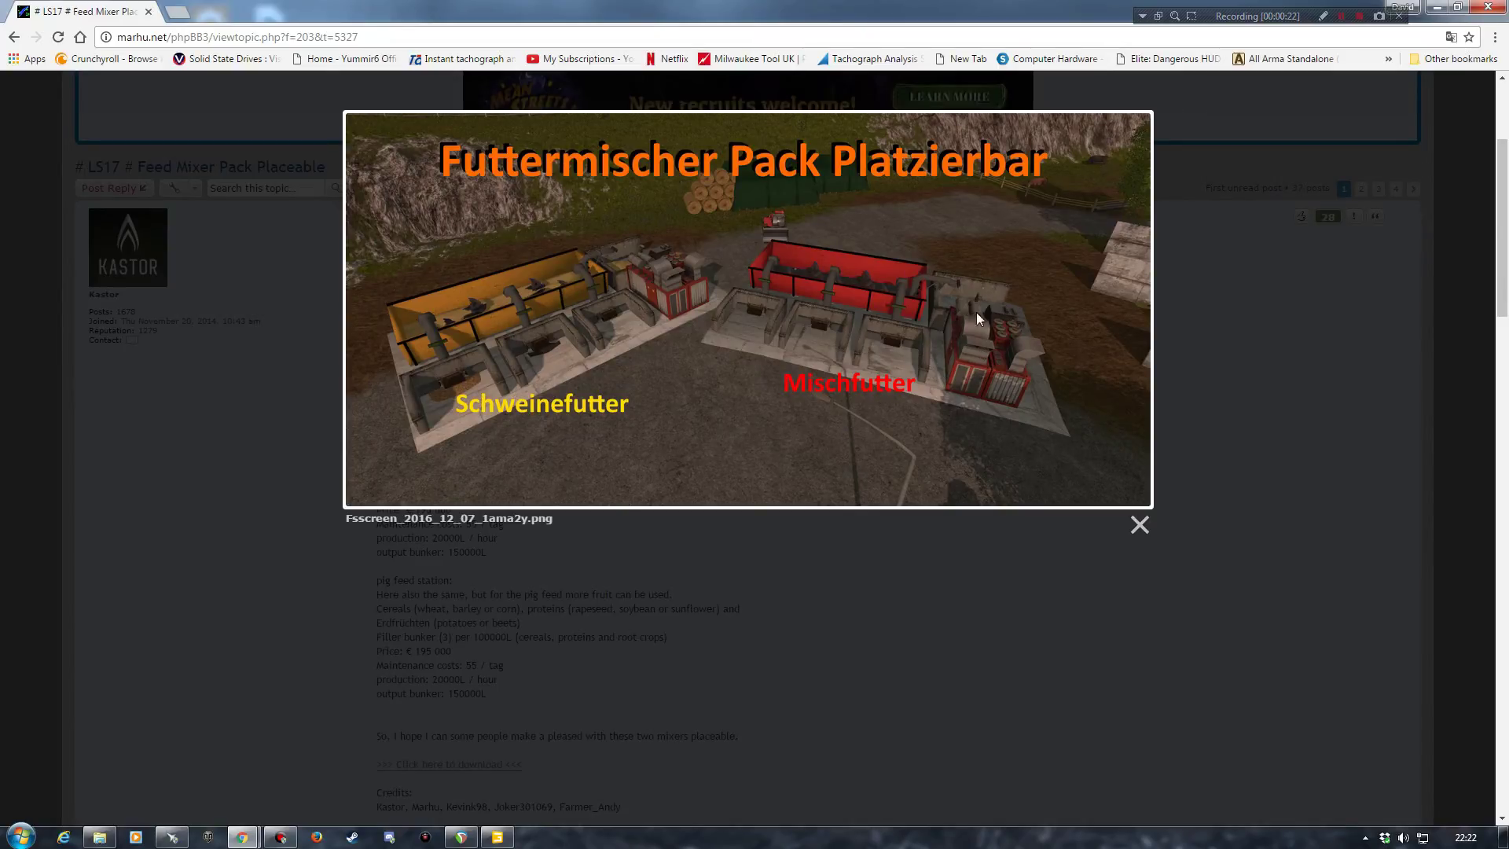
pyautogui.click(1139, 524)
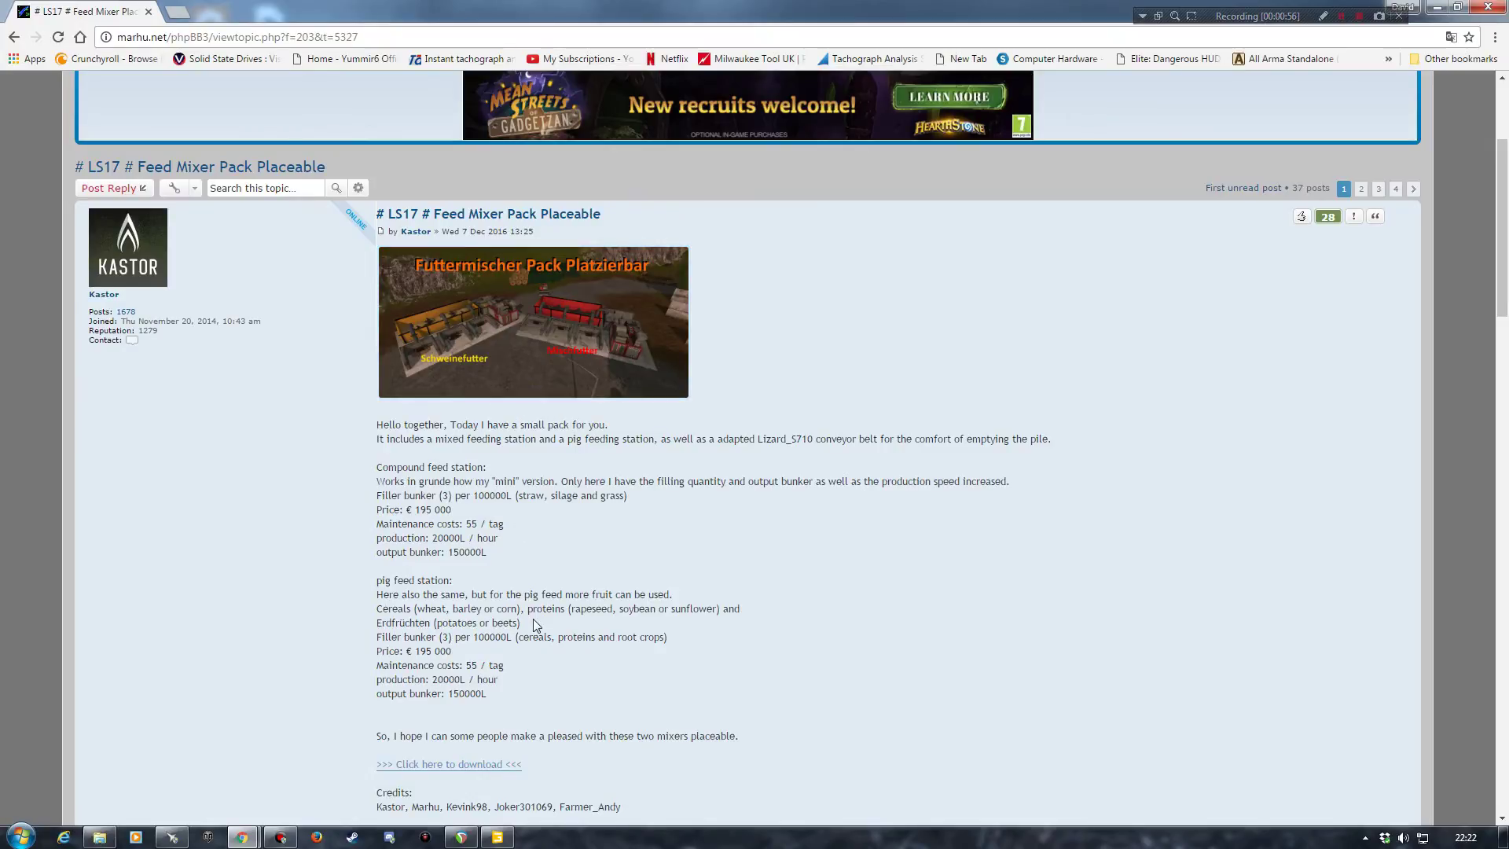
# Step: Look over the Feed Mixer Pack Placeable post, including its description, download link, credits and screenshot thumbnails
pyautogui.click(799, 545)
pyautogui.scroll(-2, 588, 535)
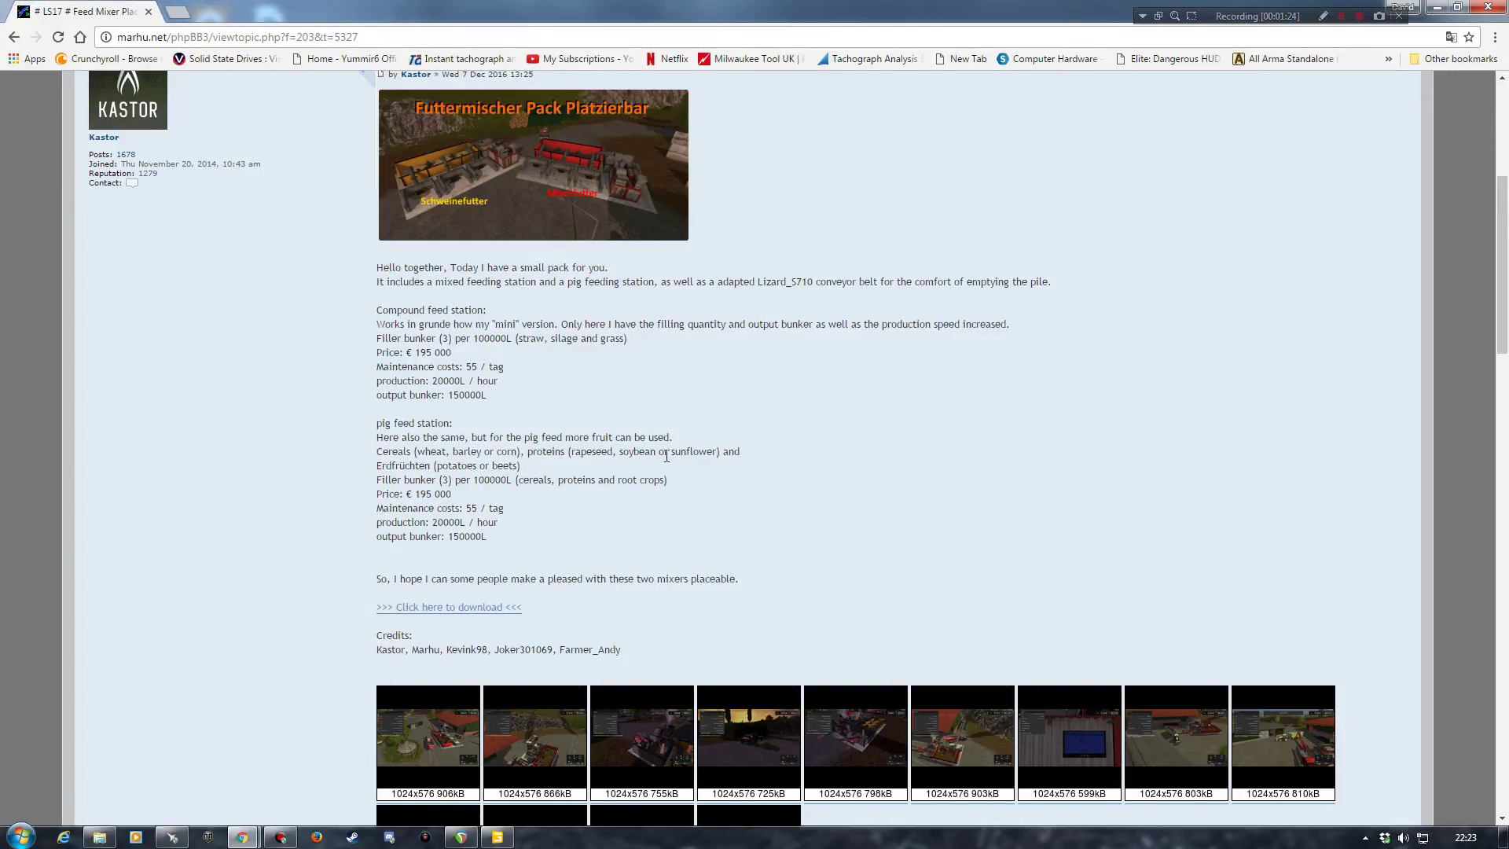
pyautogui.scroll(1, 520, 501)
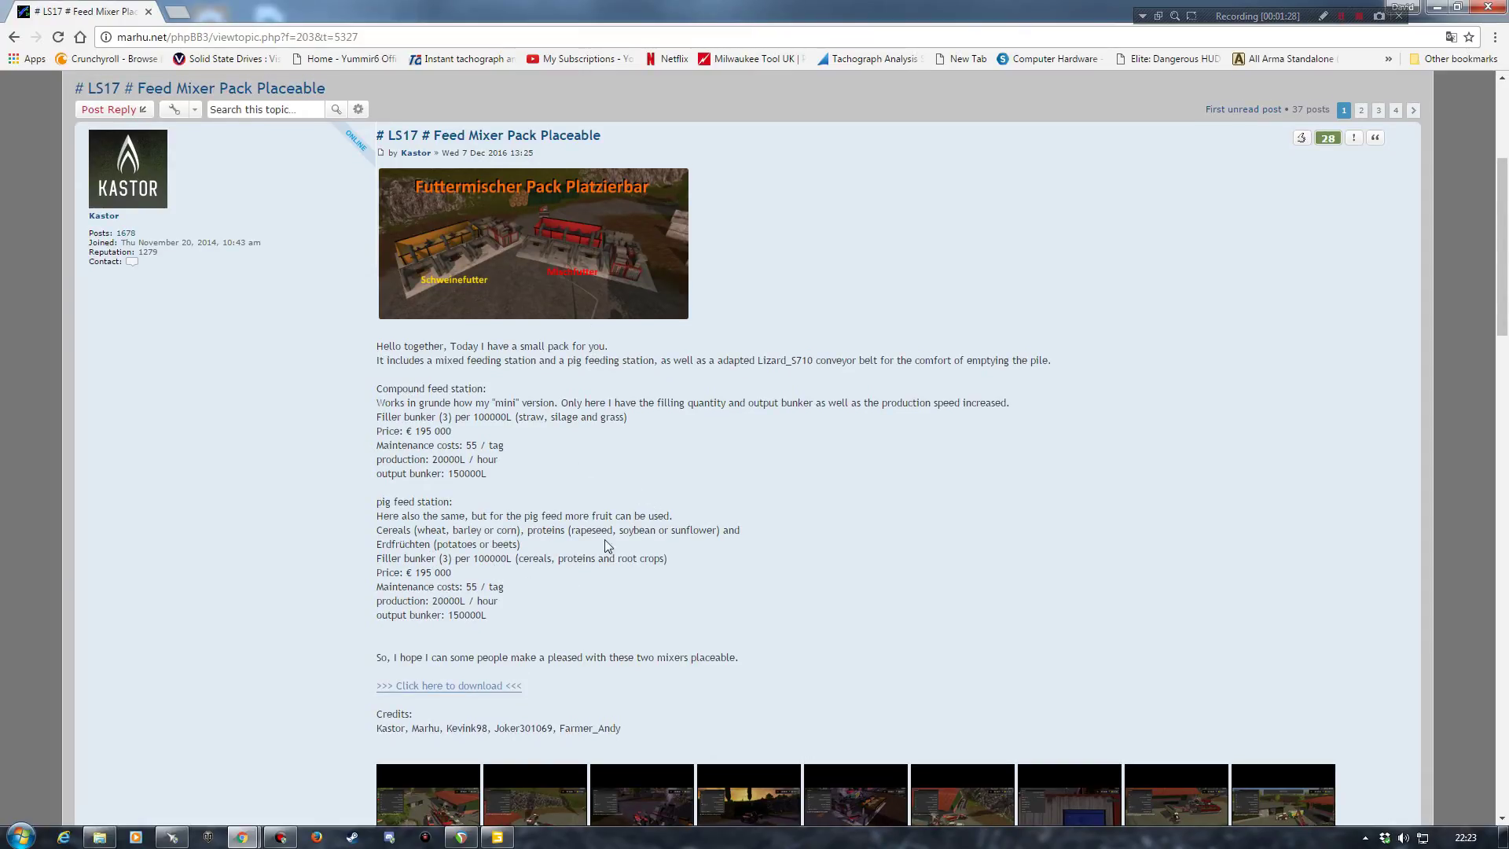
pyautogui.scroll(4, 609, 546)
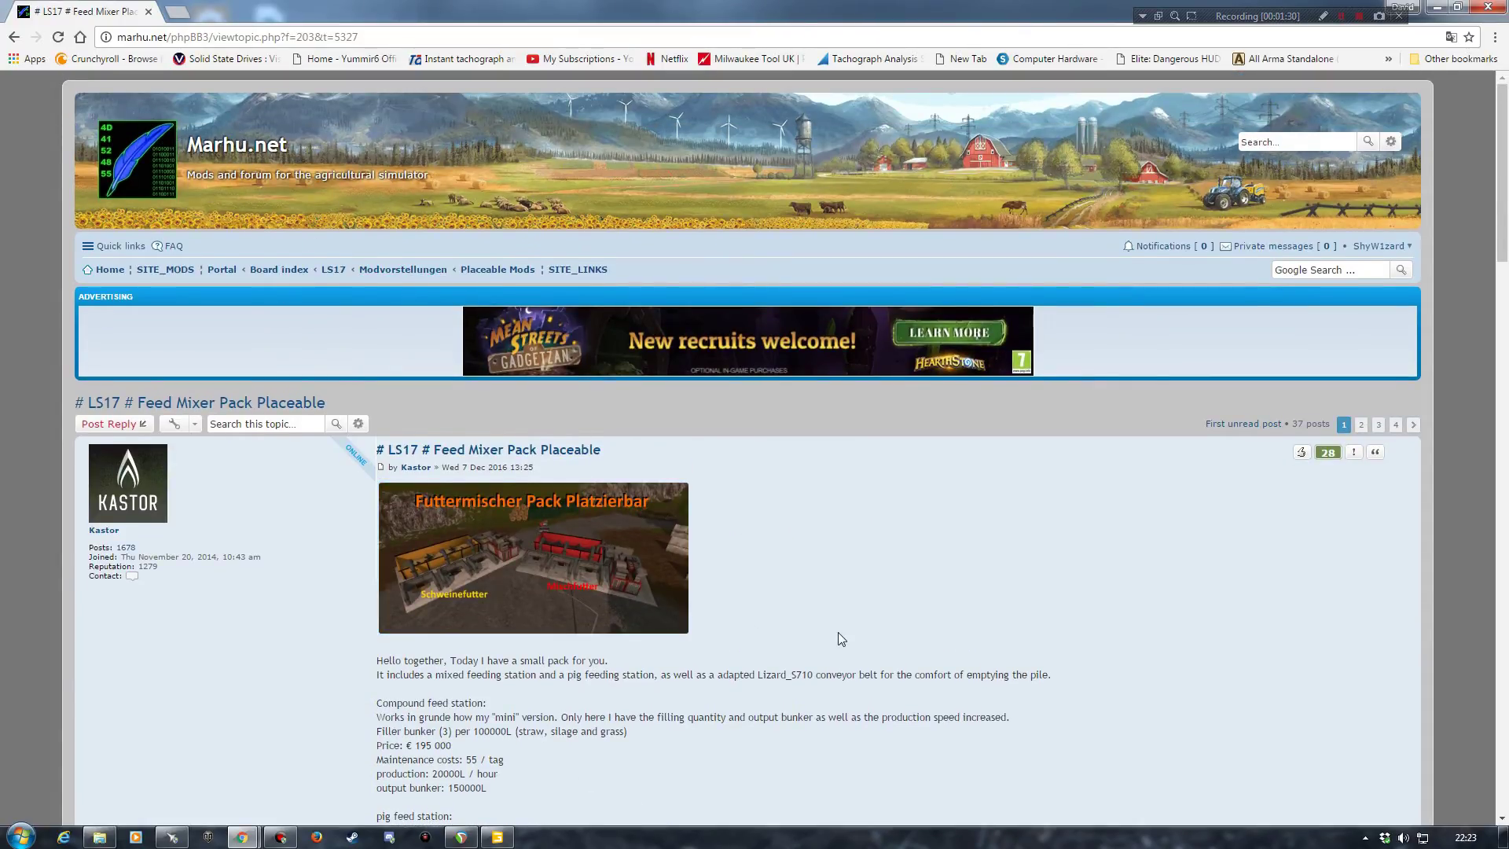
pyautogui.scroll(-8, 838, 633)
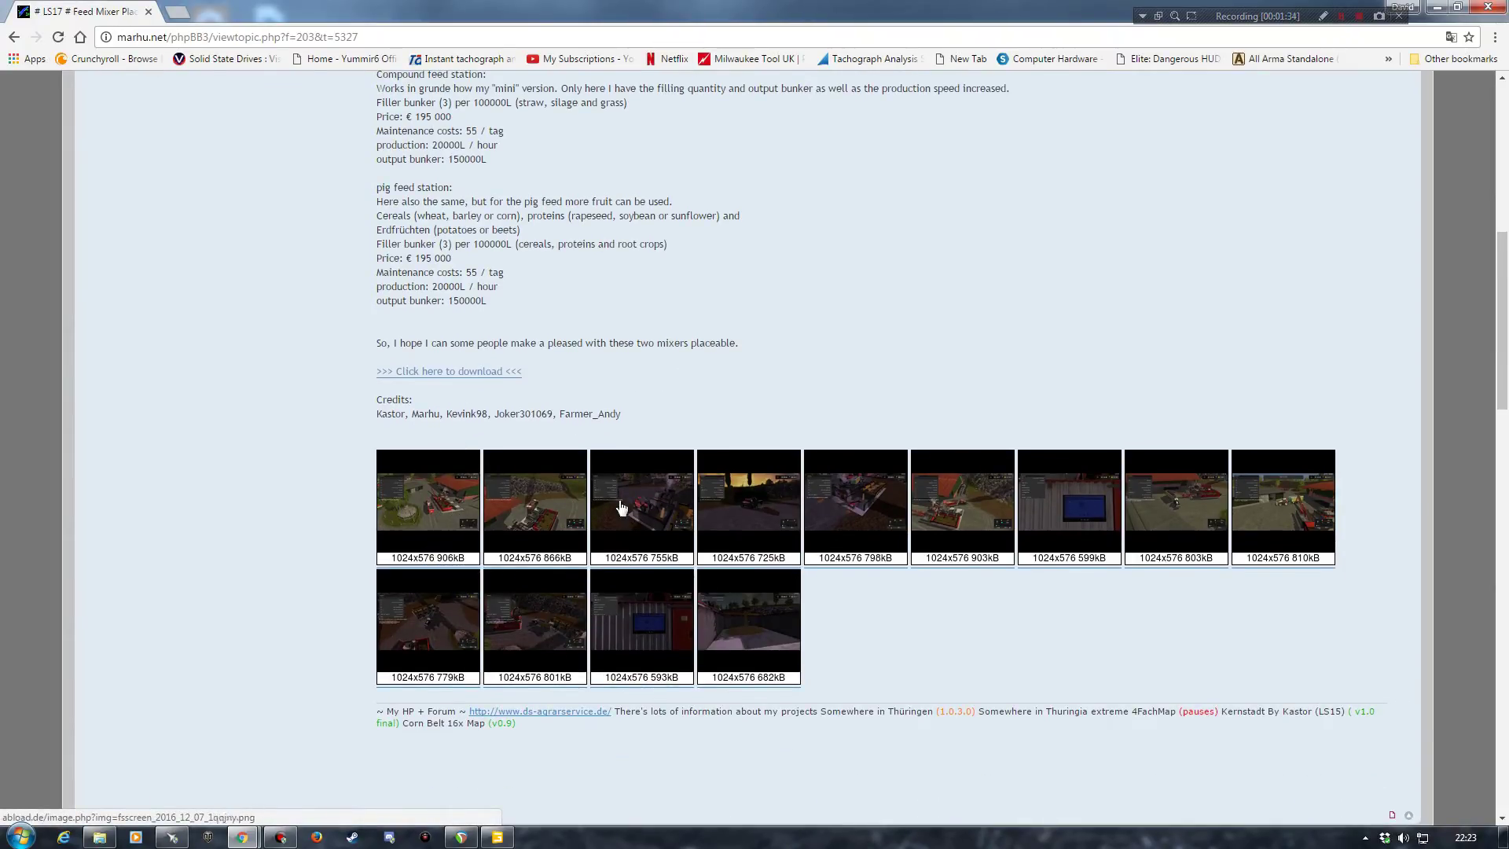
pyautogui.scroll(4, 672, 633)
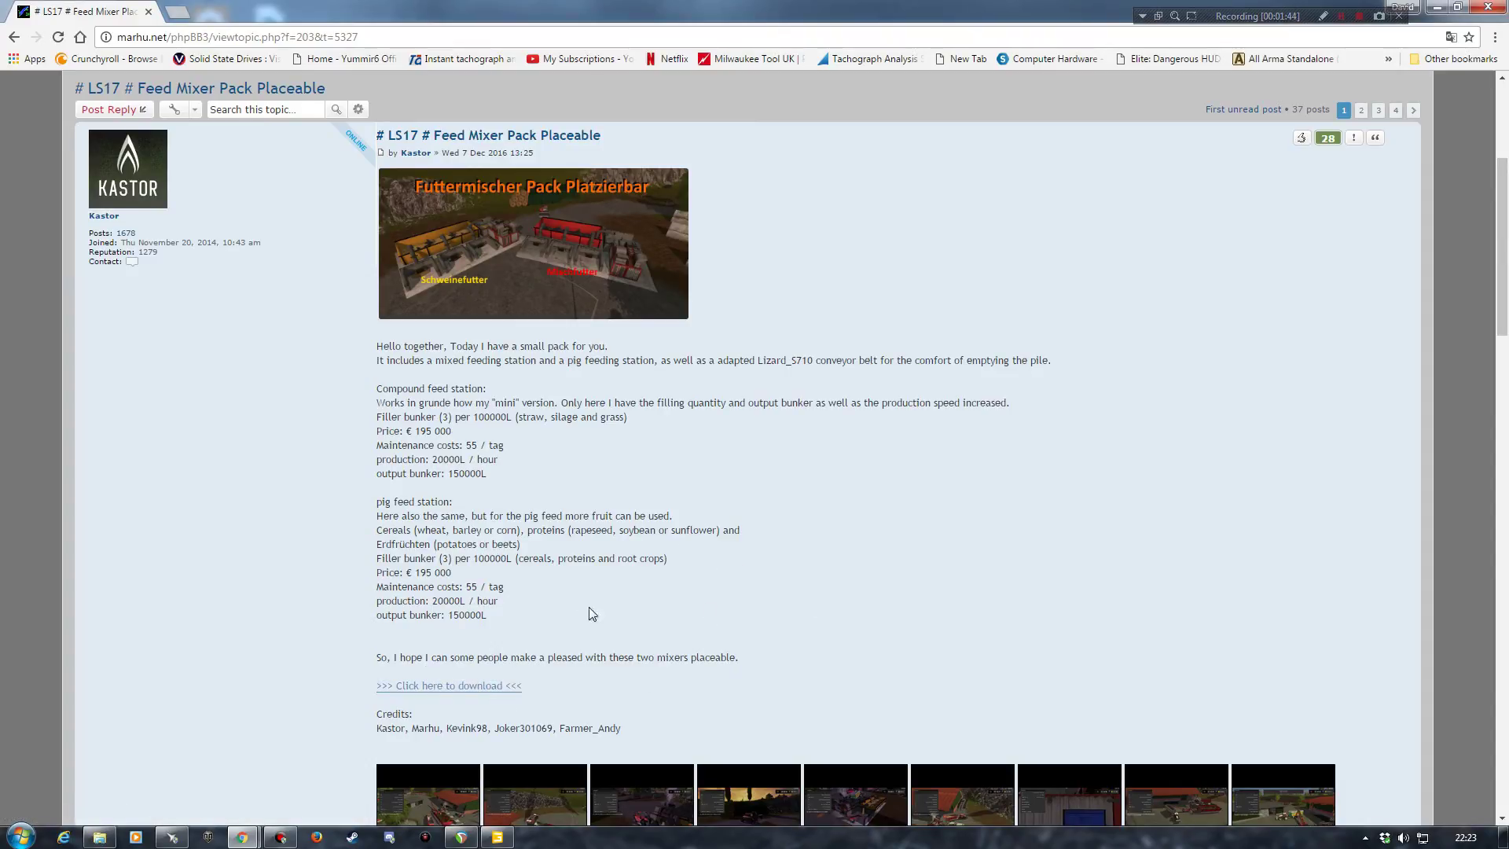
pyautogui.scroll(3, 880, 616)
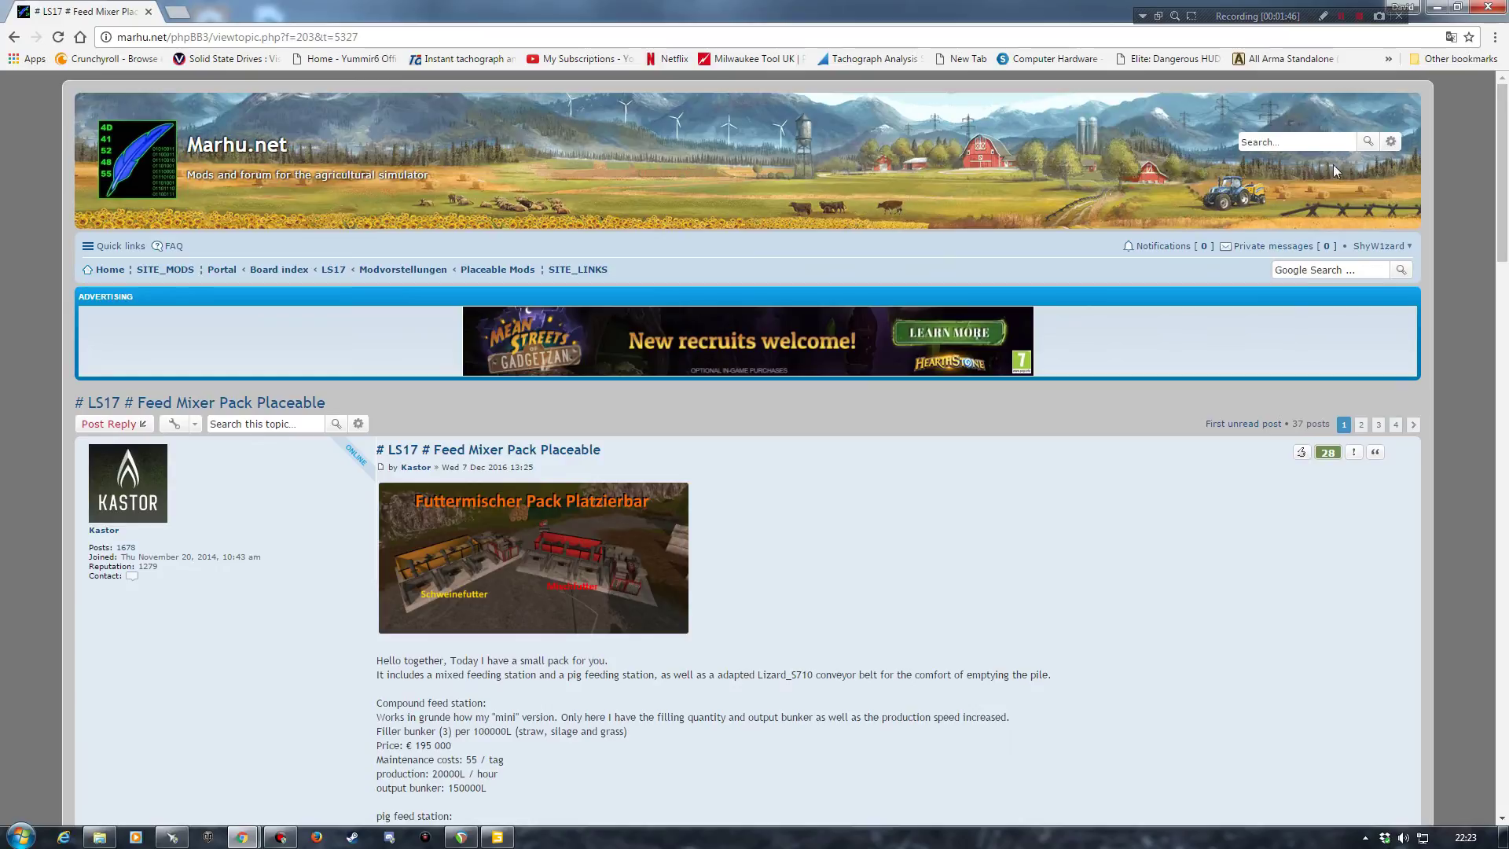
pyautogui.scroll(-3, 869, 643)
pyautogui.scroll(-2, 719, 604)
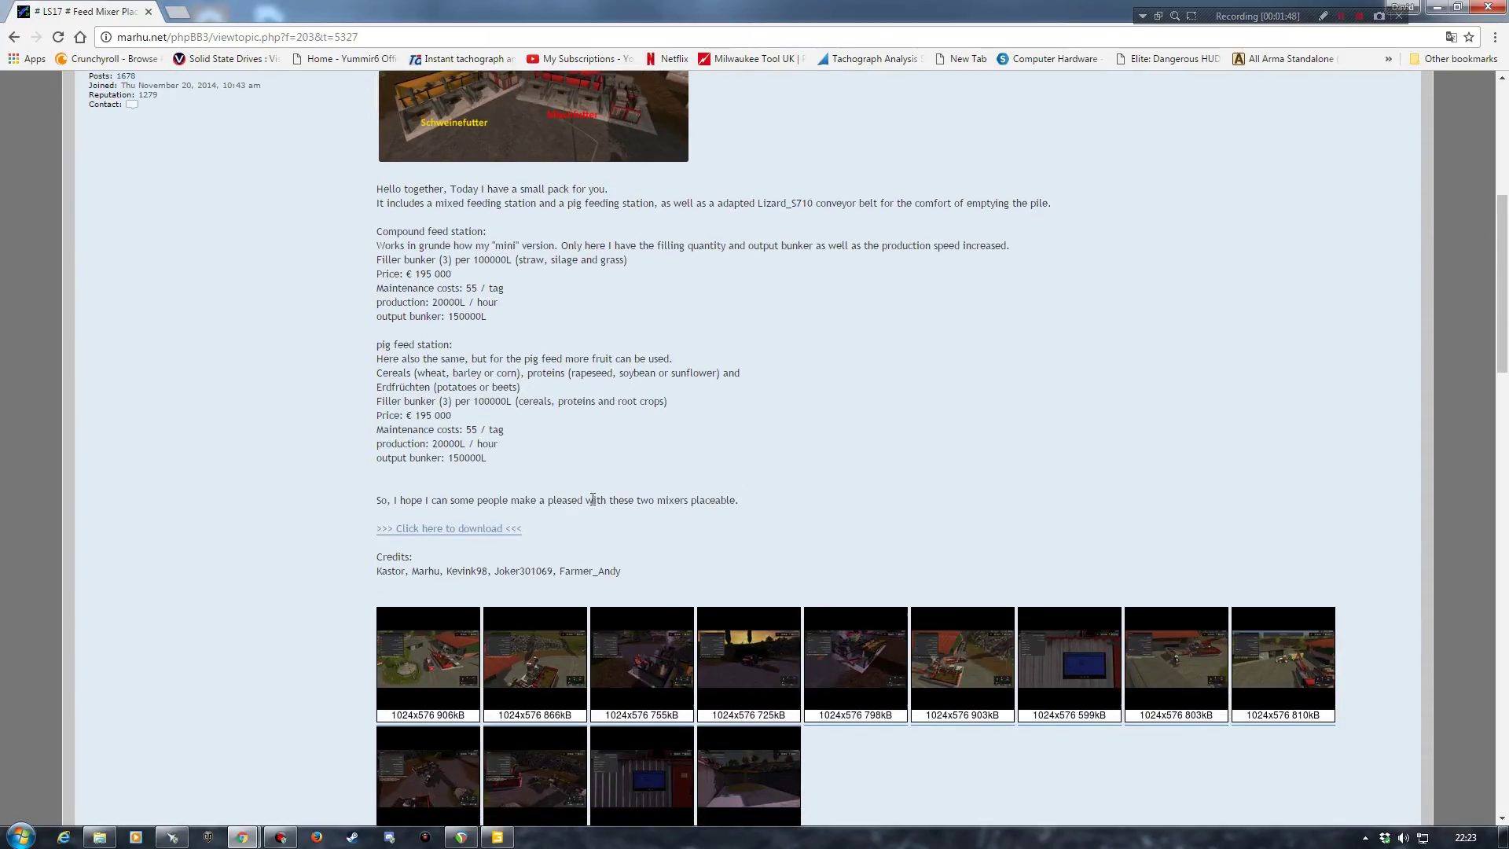
pyautogui.scroll(1, 598, 498)
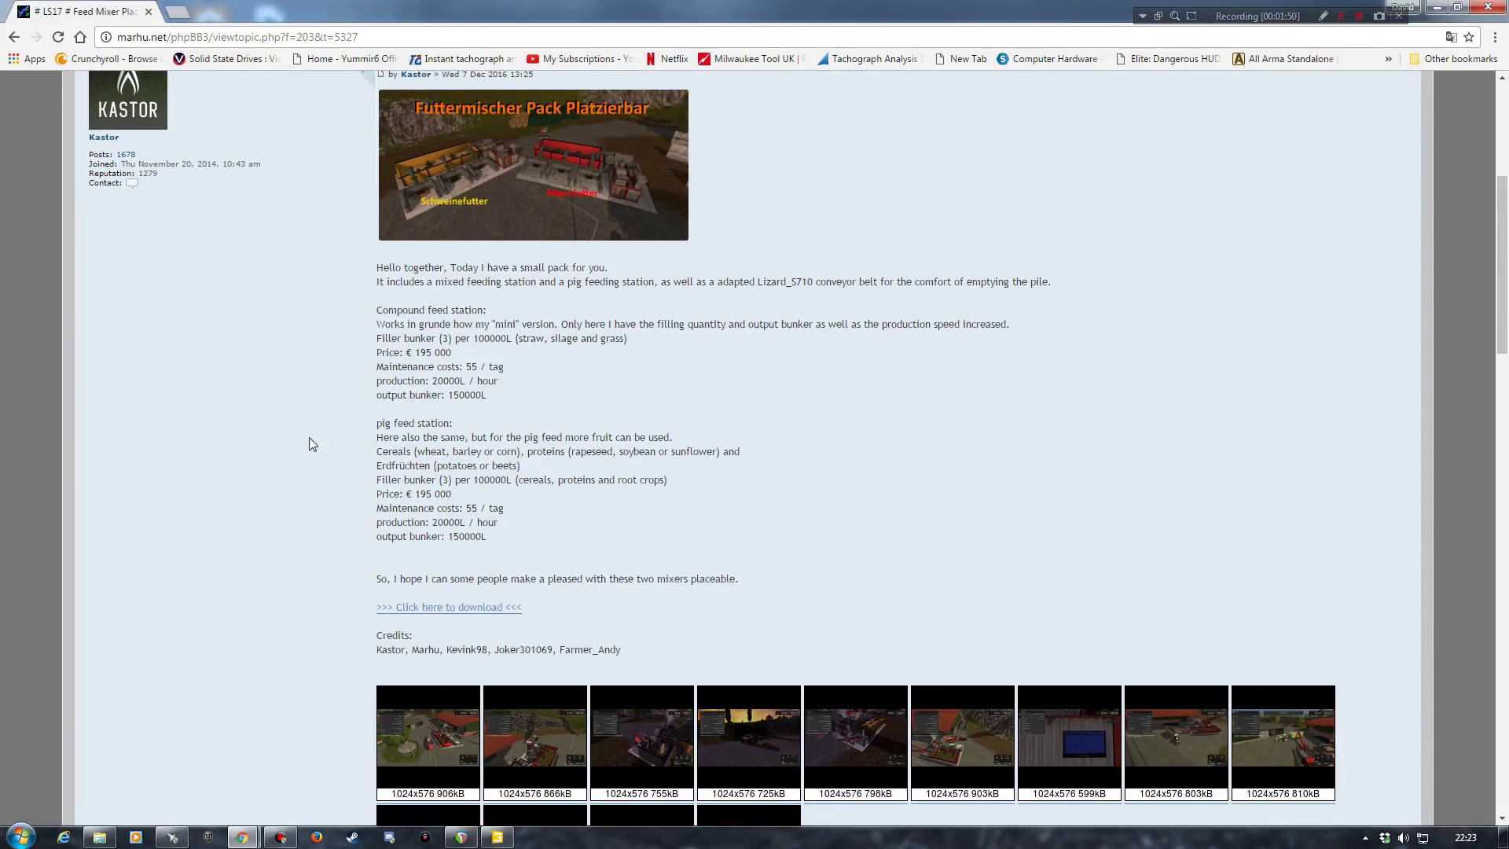
pyautogui.scroll(4, 818, 479)
pyautogui.scroll(-4, 826, 489)
# Step: Examine the filler bunker, price, maintenance and production details of the compound feed and pig feed stations
pyautogui.moveTo(421, 336)
pyautogui.moveTo(446, 392)
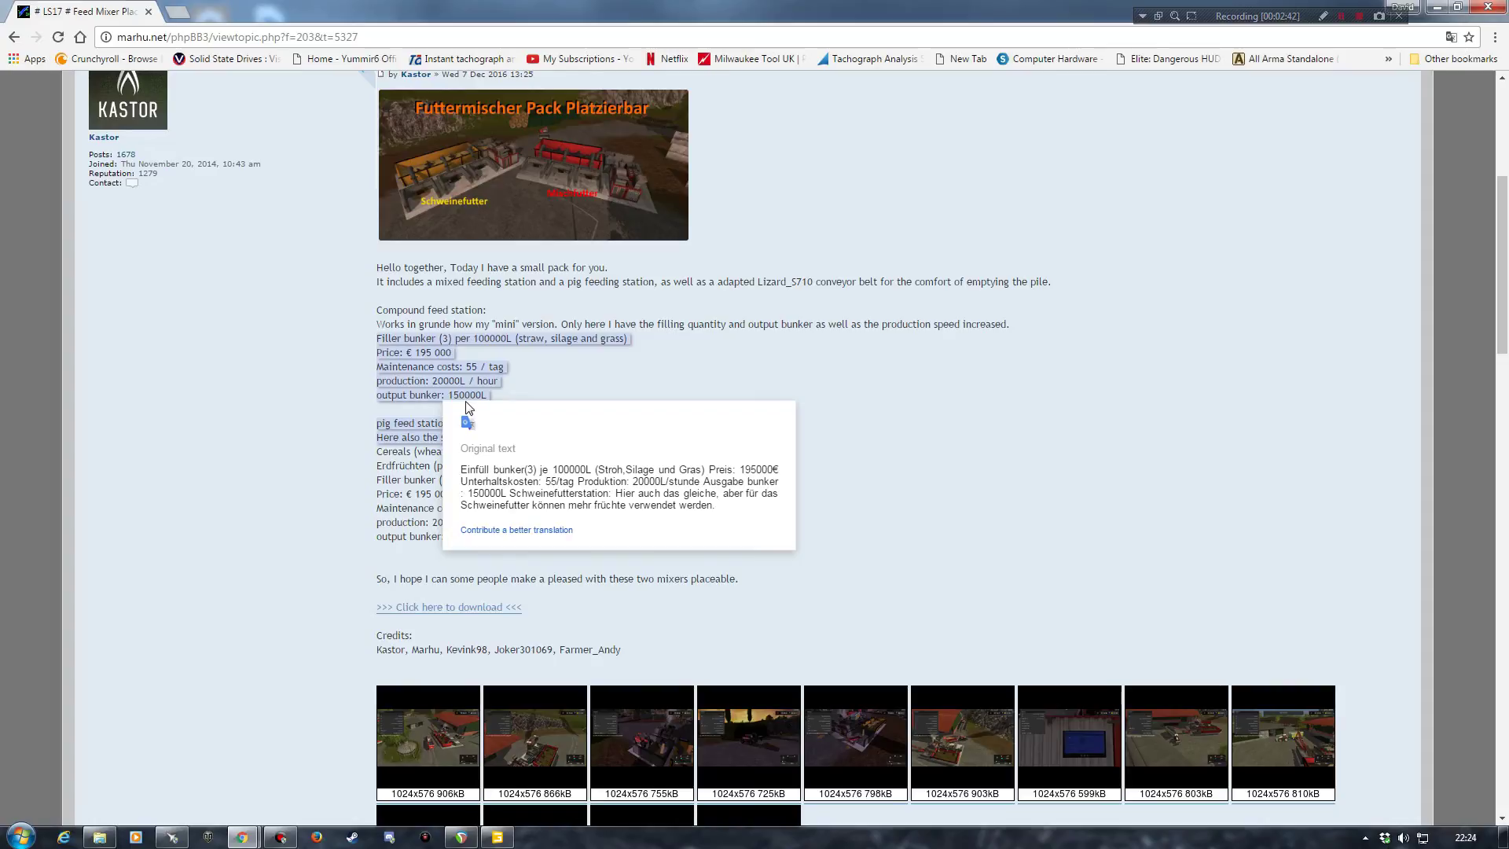
pyautogui.click(310, 383)
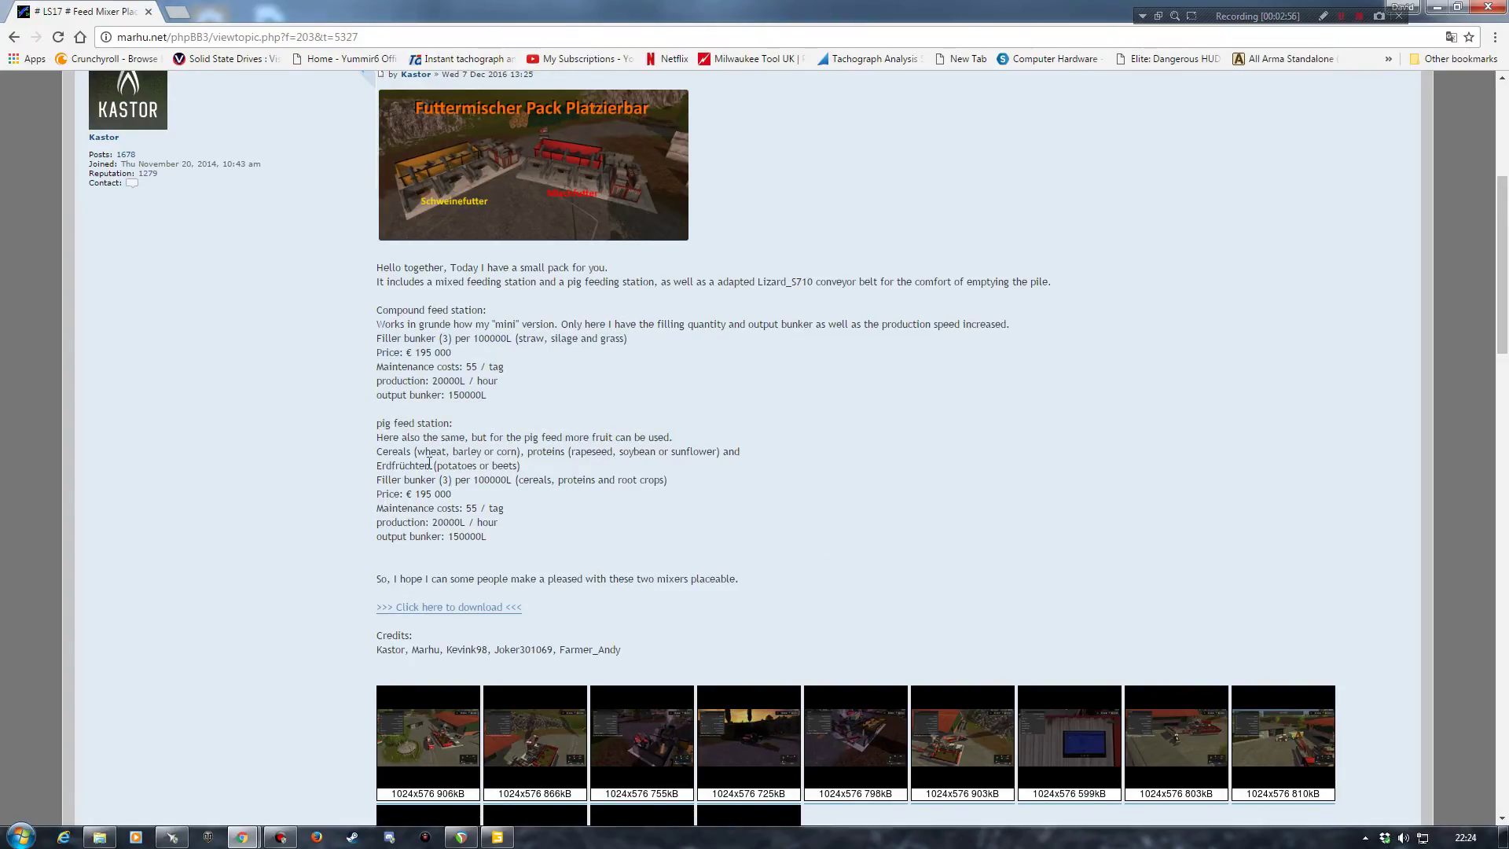
pyautogui.moveTo(437, 464)
pyautogui.moveTo(377, 423); pyautogui.dragTo(487, 536)
pyautogui.click(445, 549)
pyautogui.scroll(-1, 762, 534)
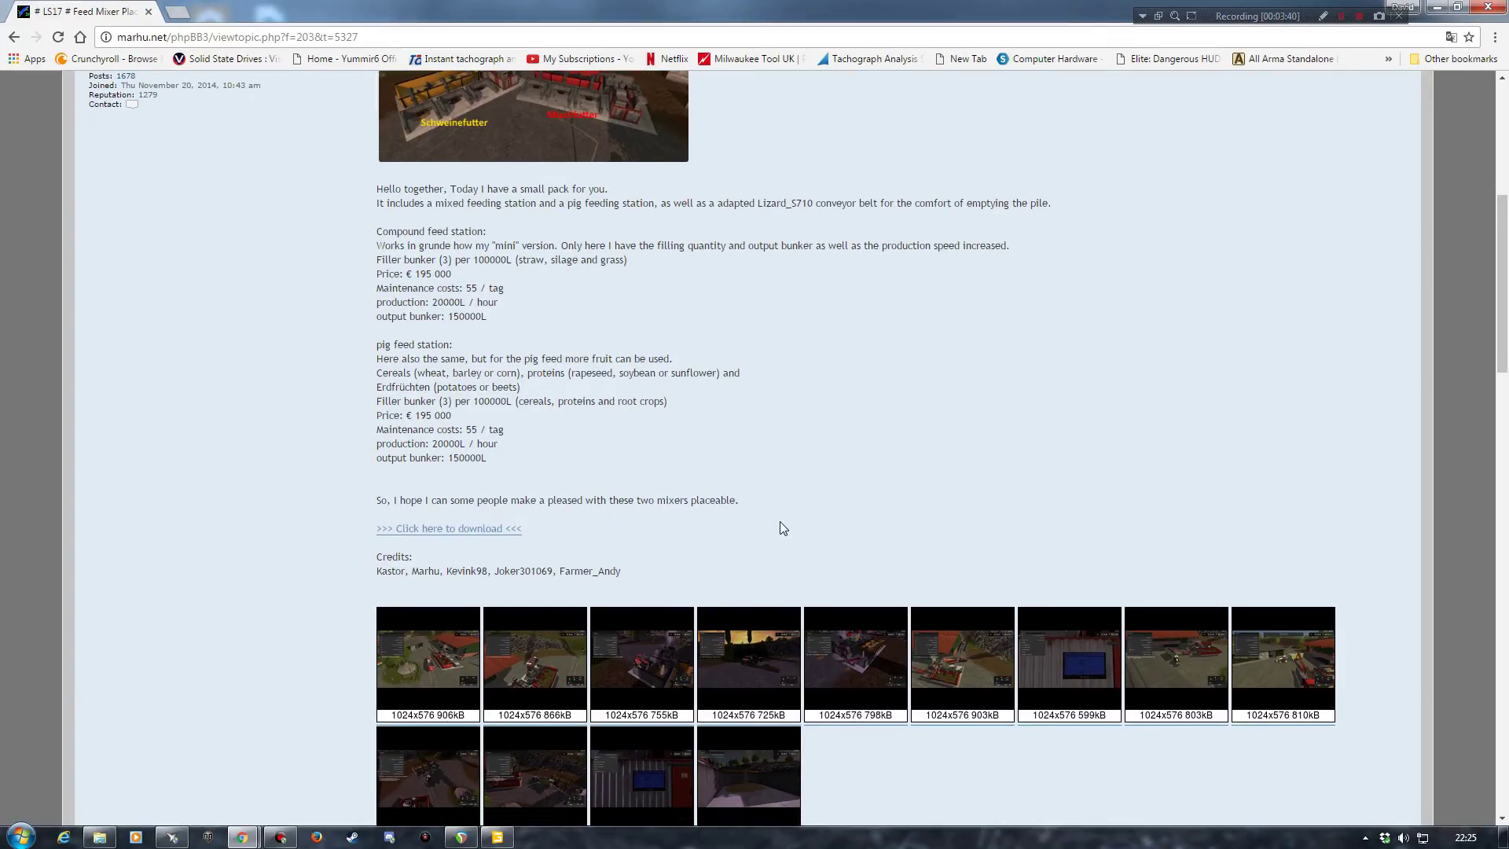
pyautogui.scroll(4, 780, 521)
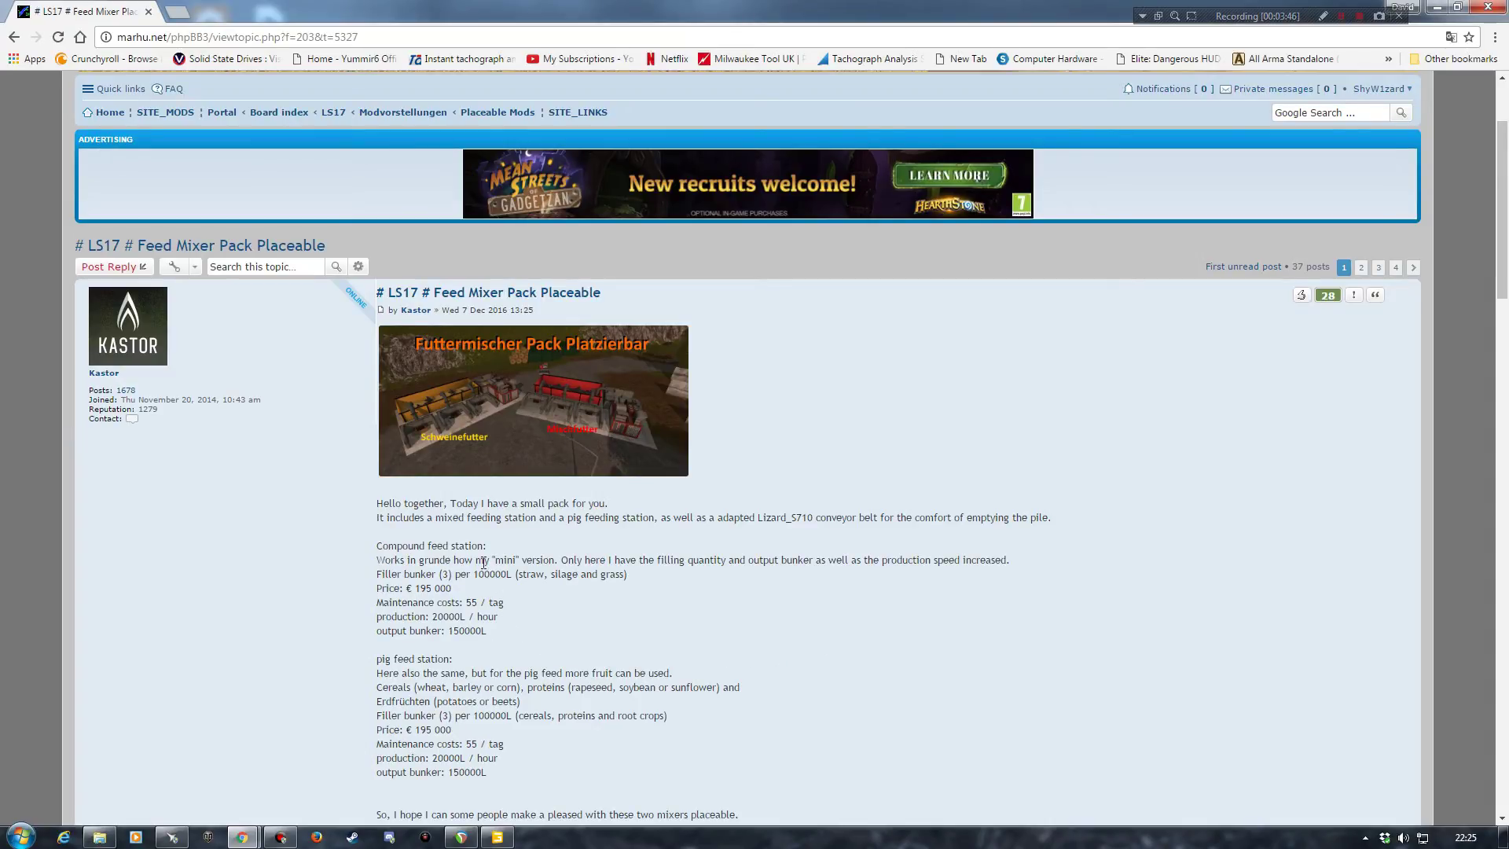
# Step: Switch to the Fs17 BritishFarmStyle download page and browse its screenshots in the enlarged viewer
pyautogui.moveTo(245, 835)
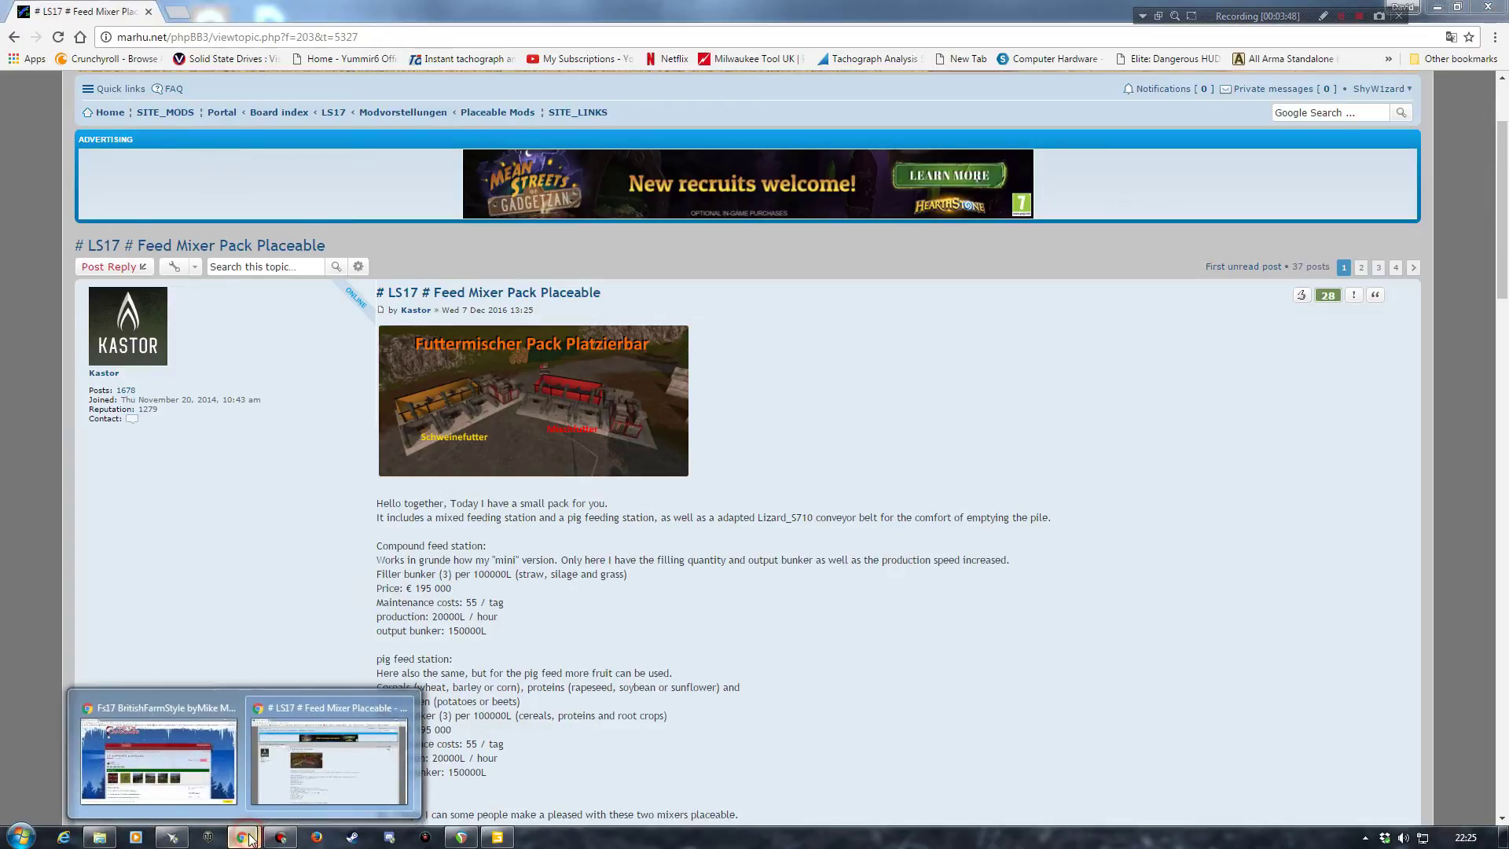
pyautogui.click(149, 702)
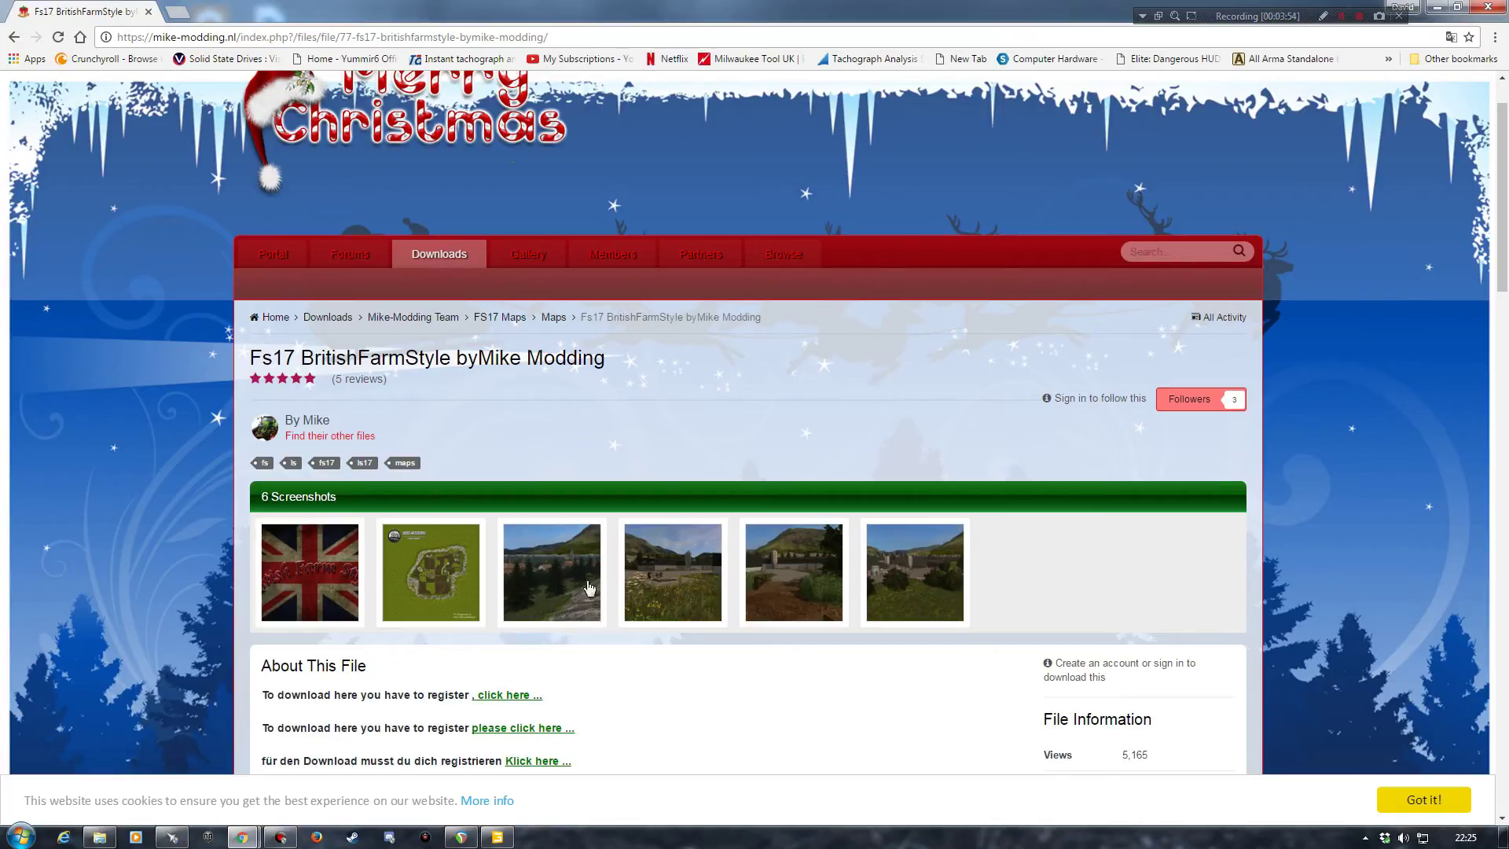
pyautogui.click(319, 569)
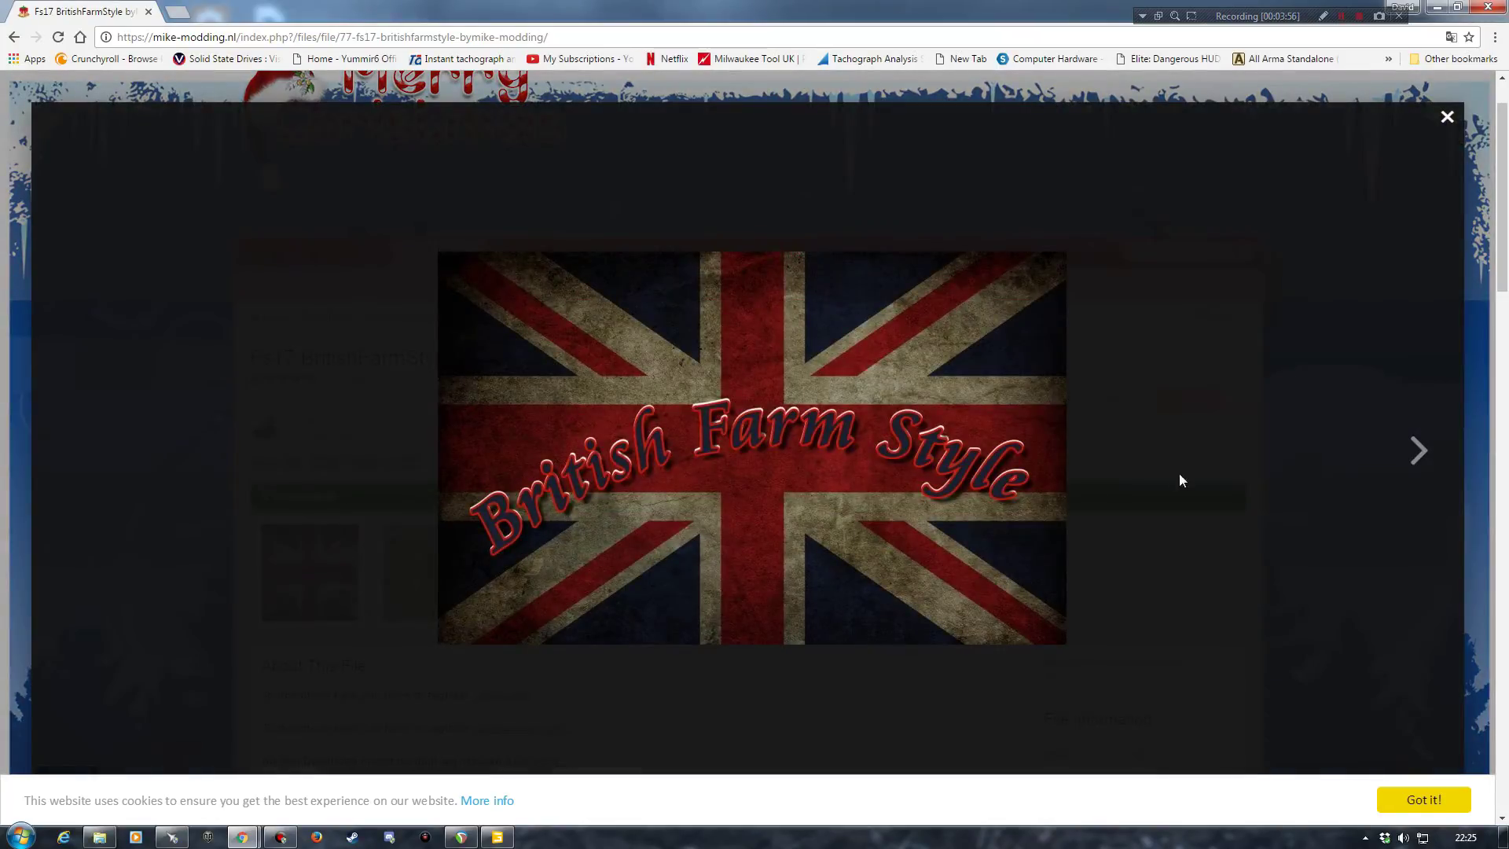
pyautogui.click(1419, 454)
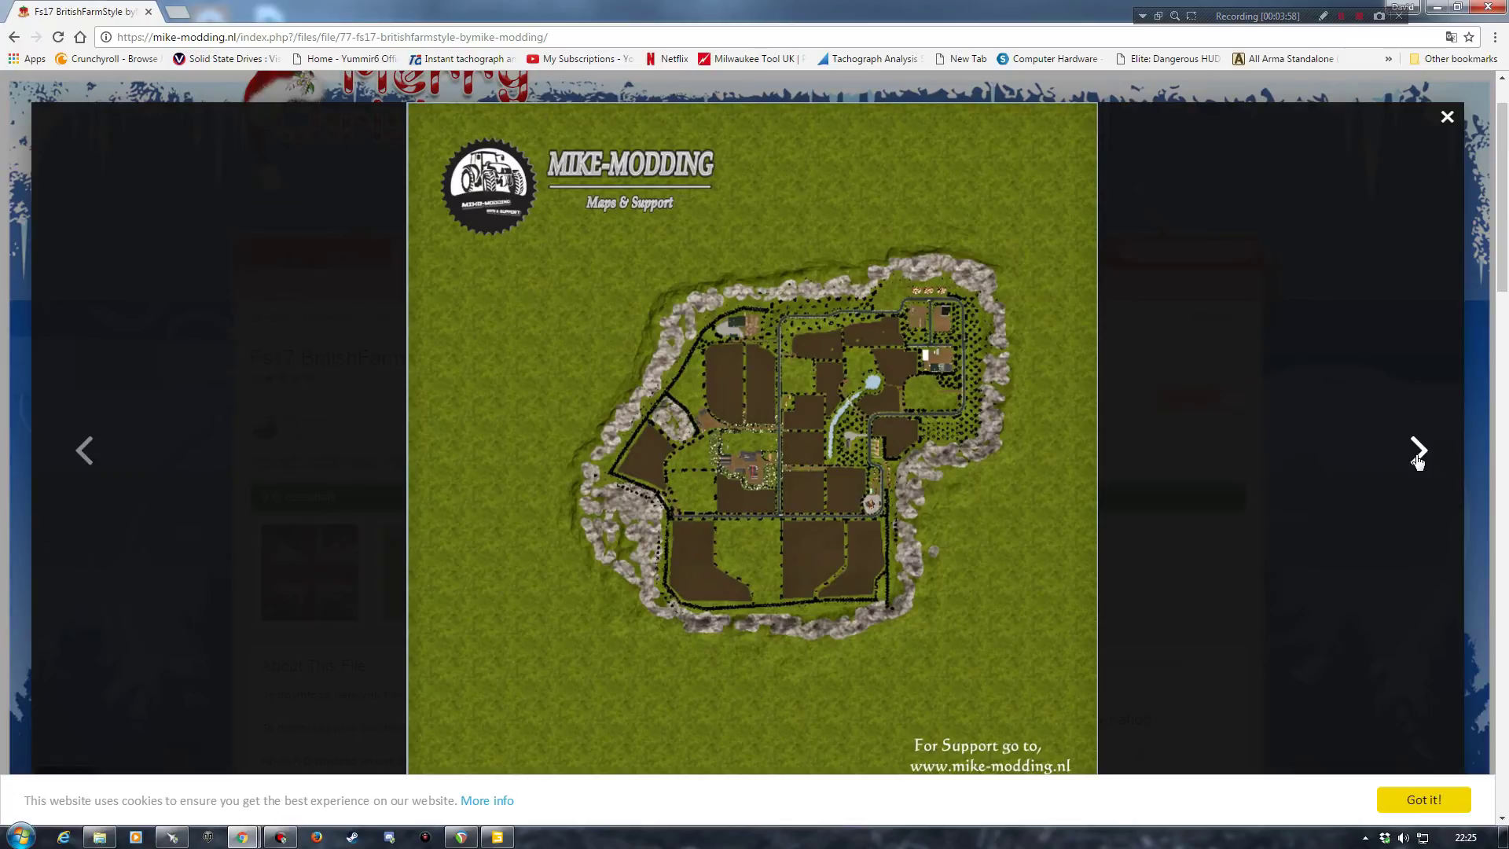
pyautogui.click(1418, 453)
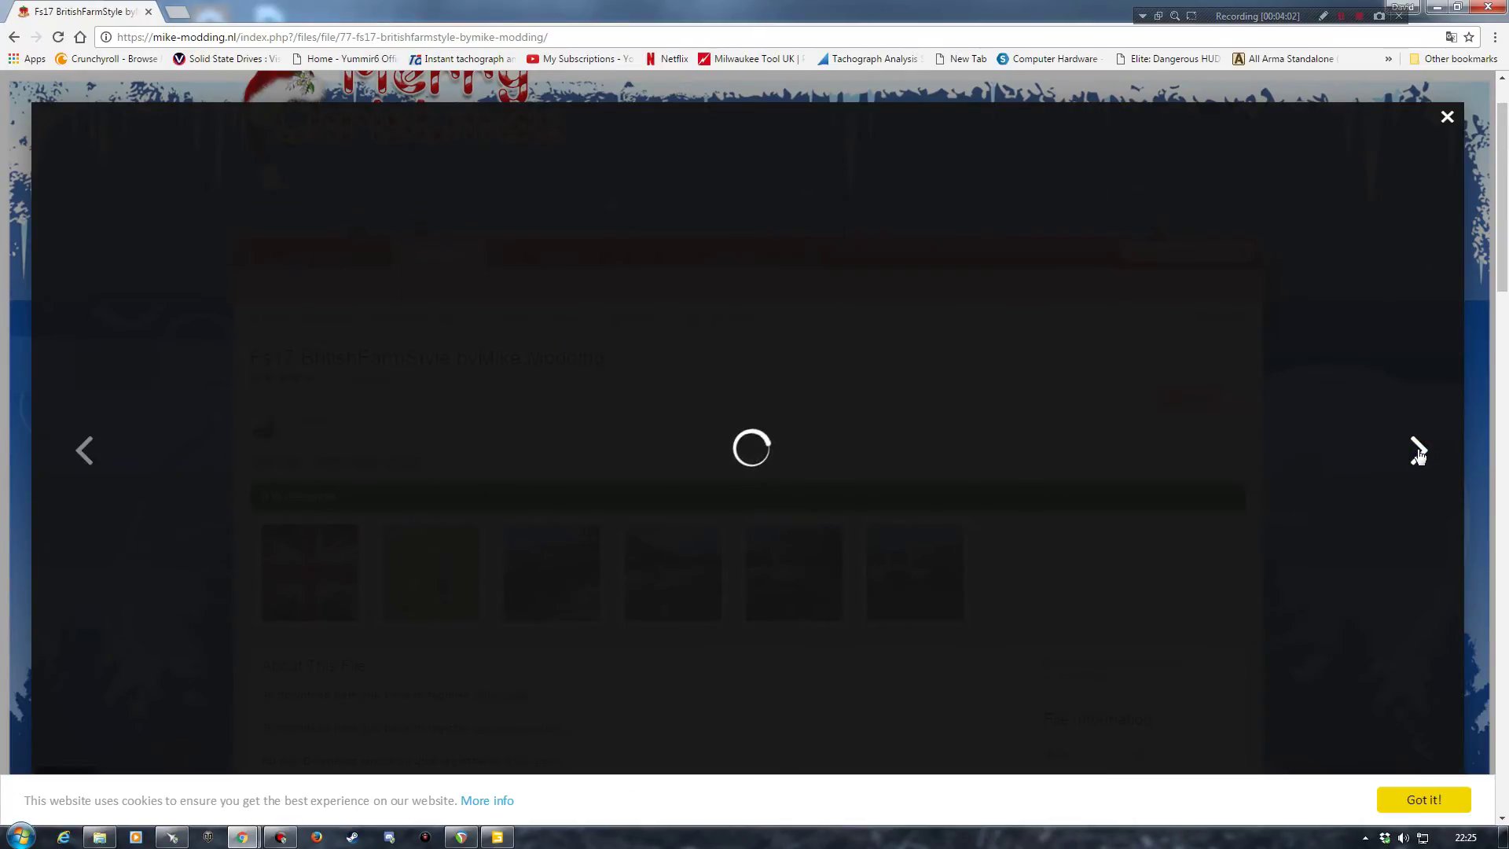
pyautogui.click(1419, 453)
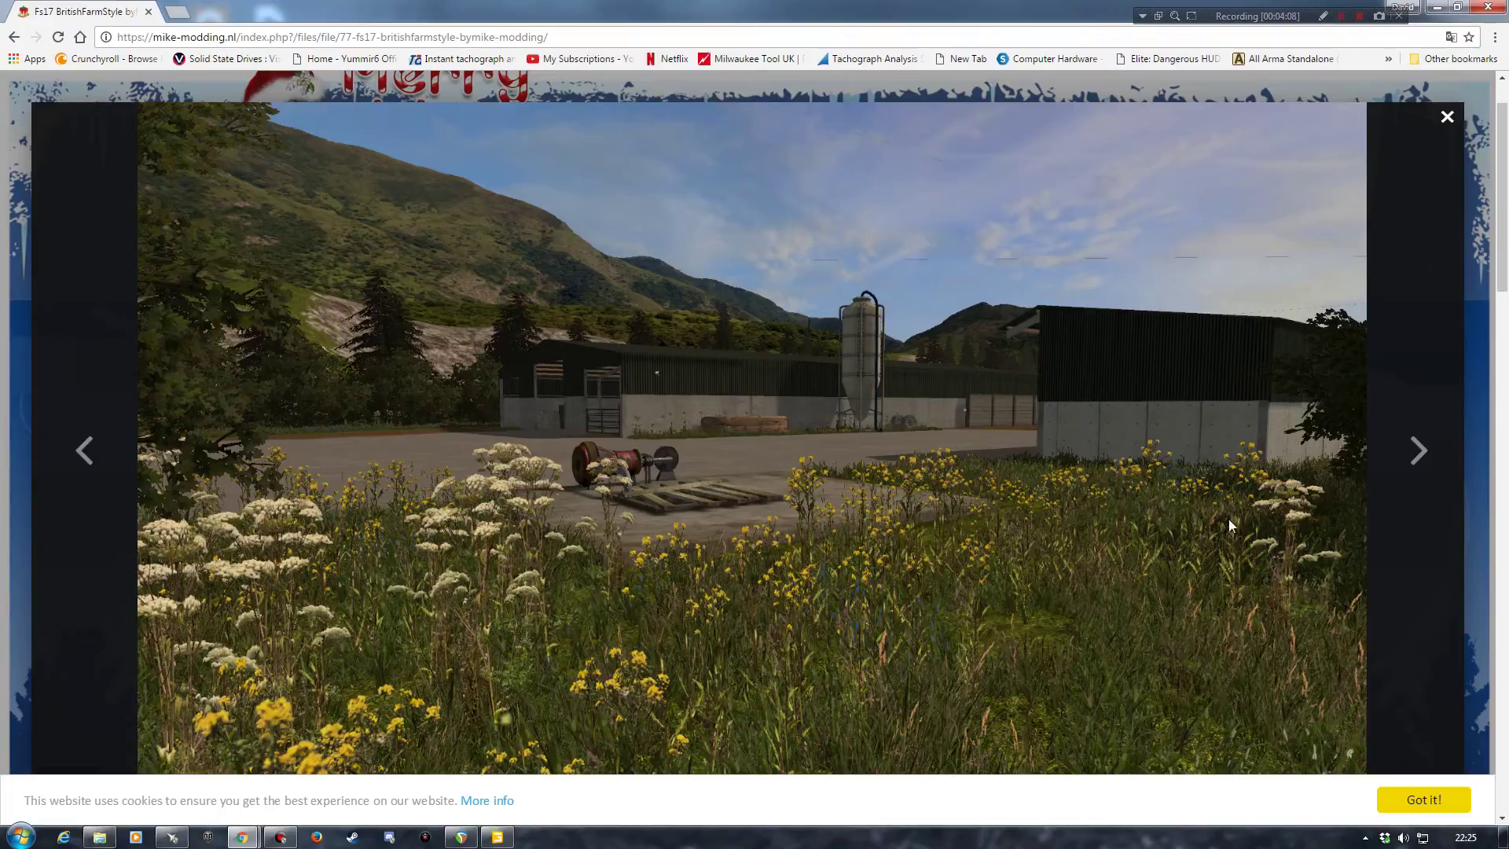
pyautogui.click(1424, 449)
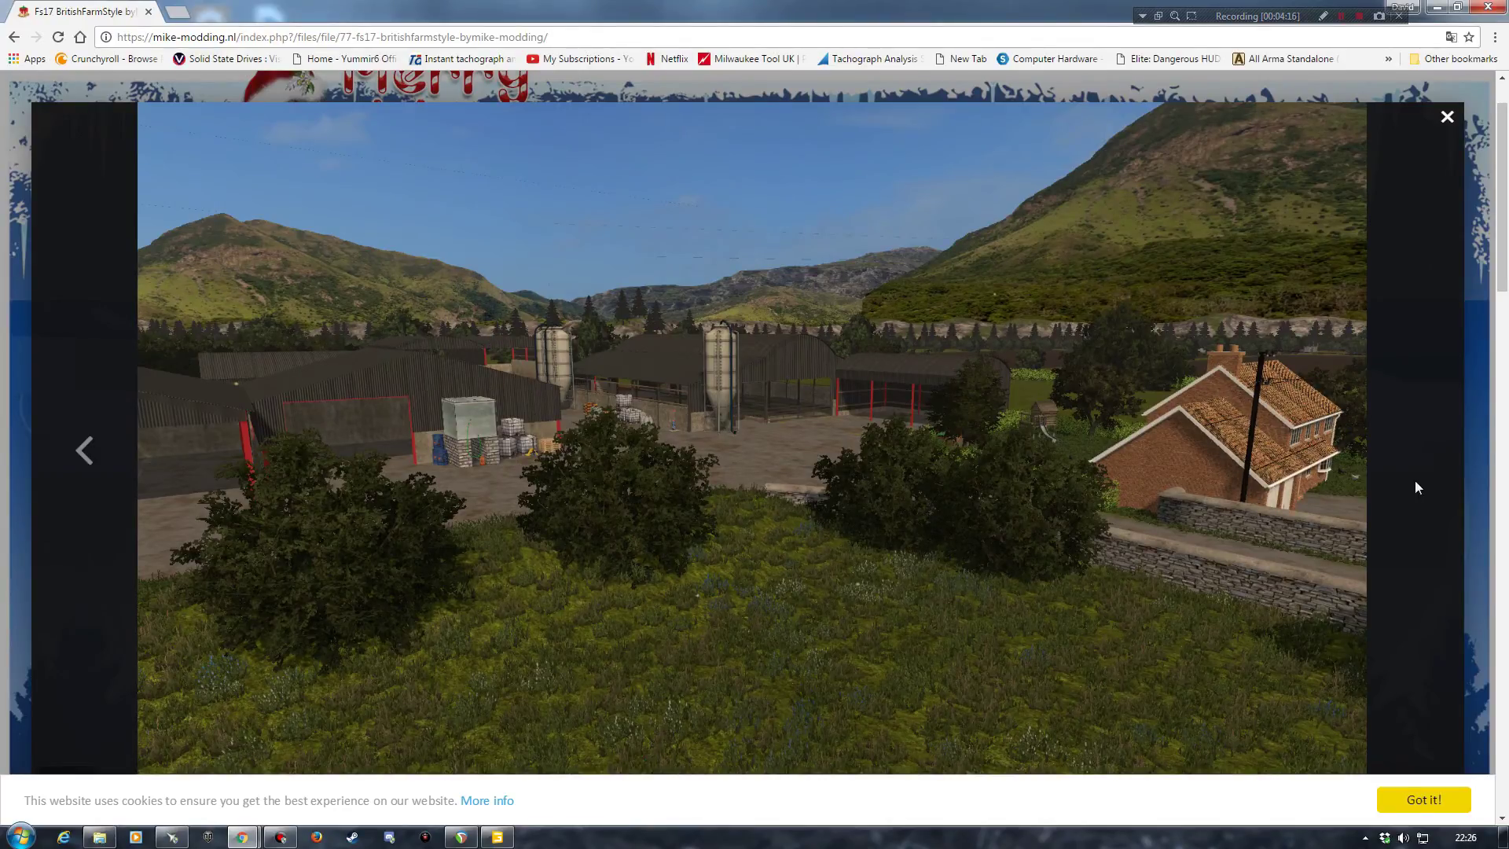
pyautogui.click(1447, 118)
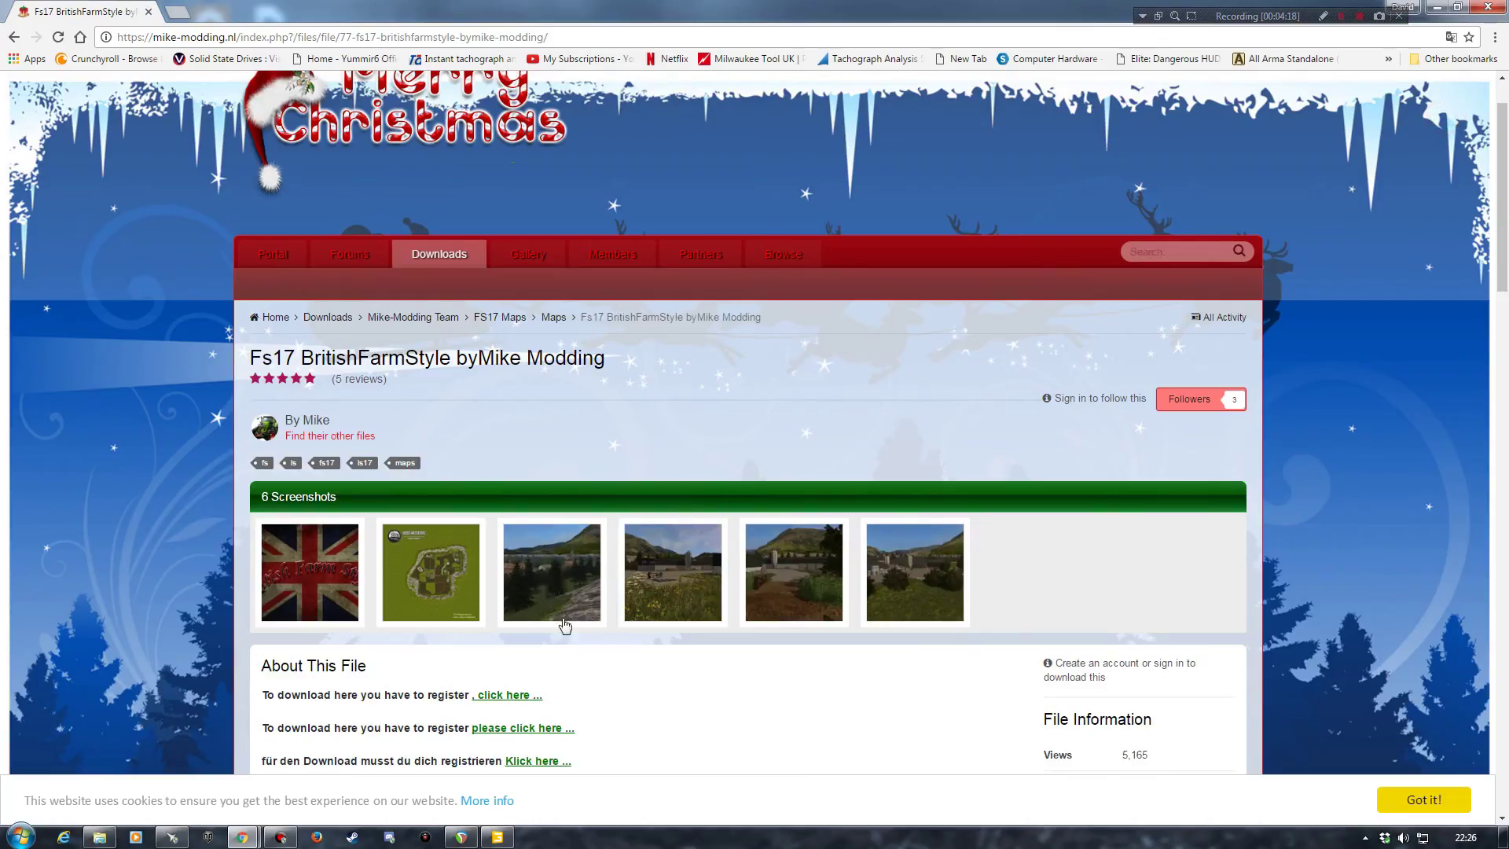
# Step: Read the BritishFarmStyle map's file description, covering the registration links, available features, credits and usage terms
pyautogui.scroll(-4, 657, 630)
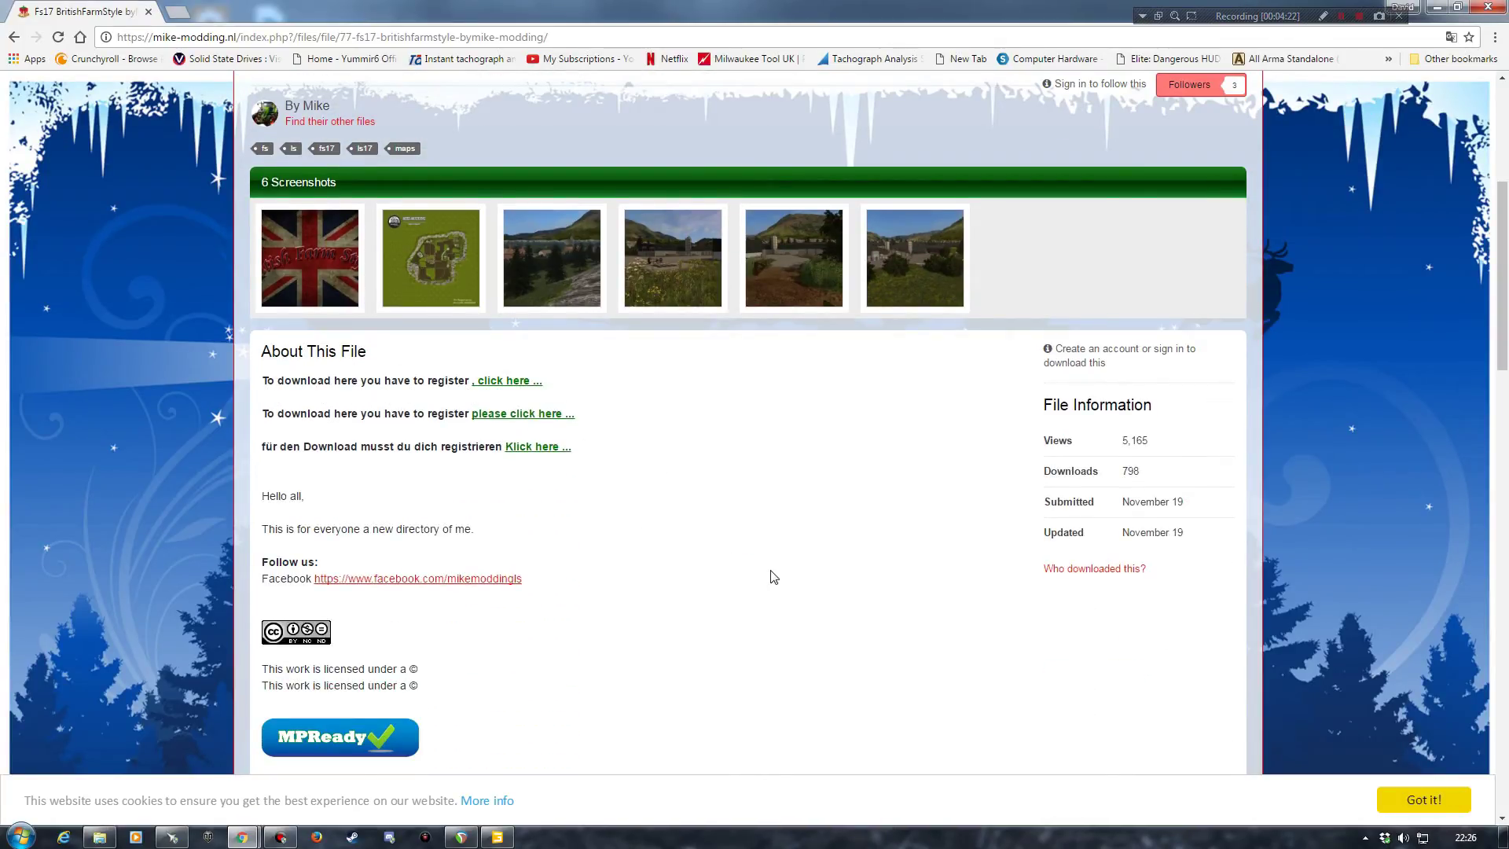
pyautogui.scroll(4, 773, 576)
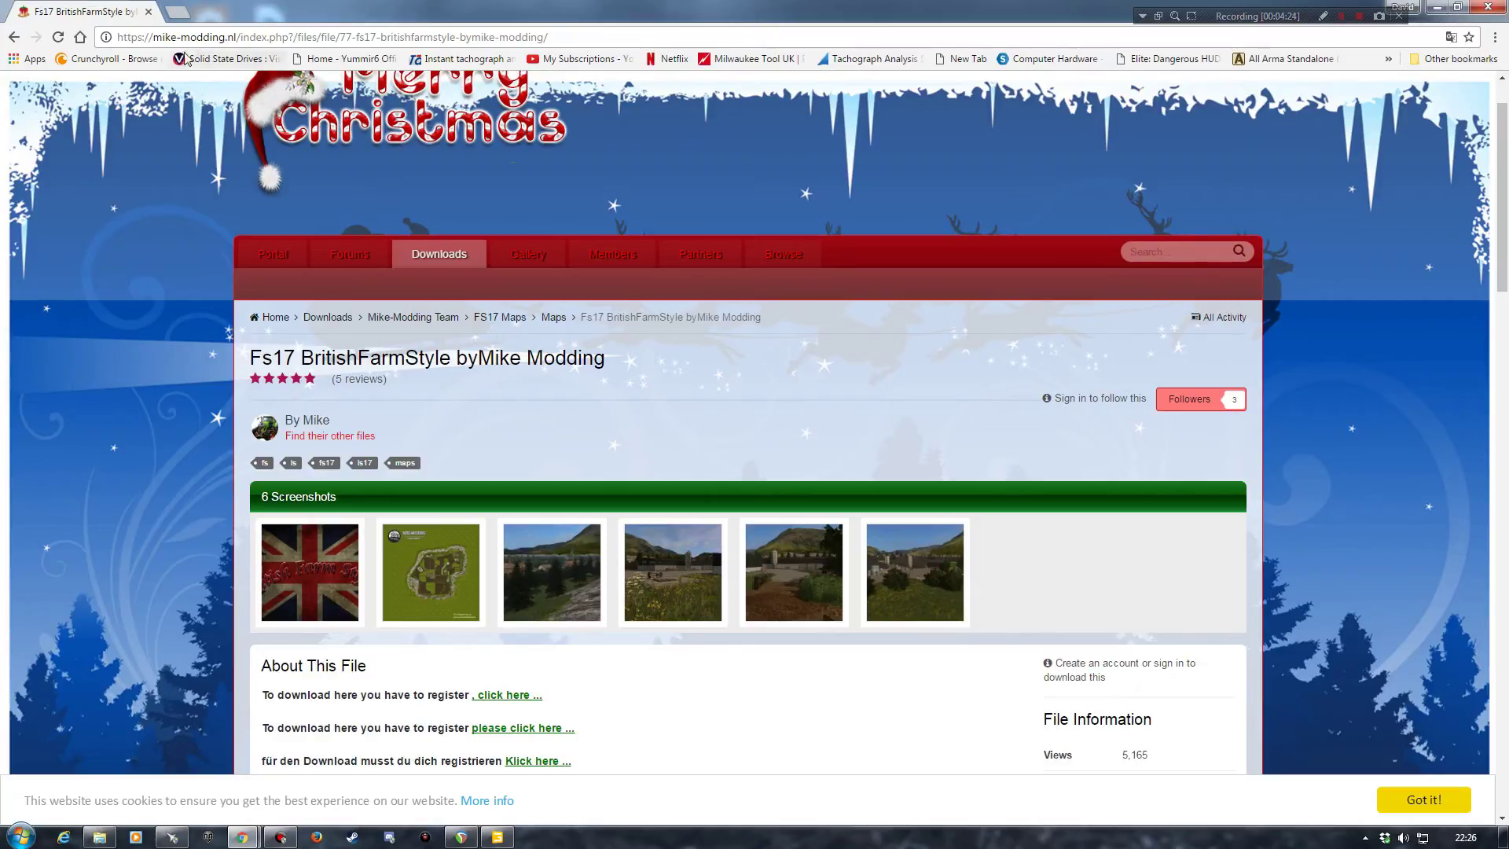
pyautogui.scroll(-7, 768, 539)
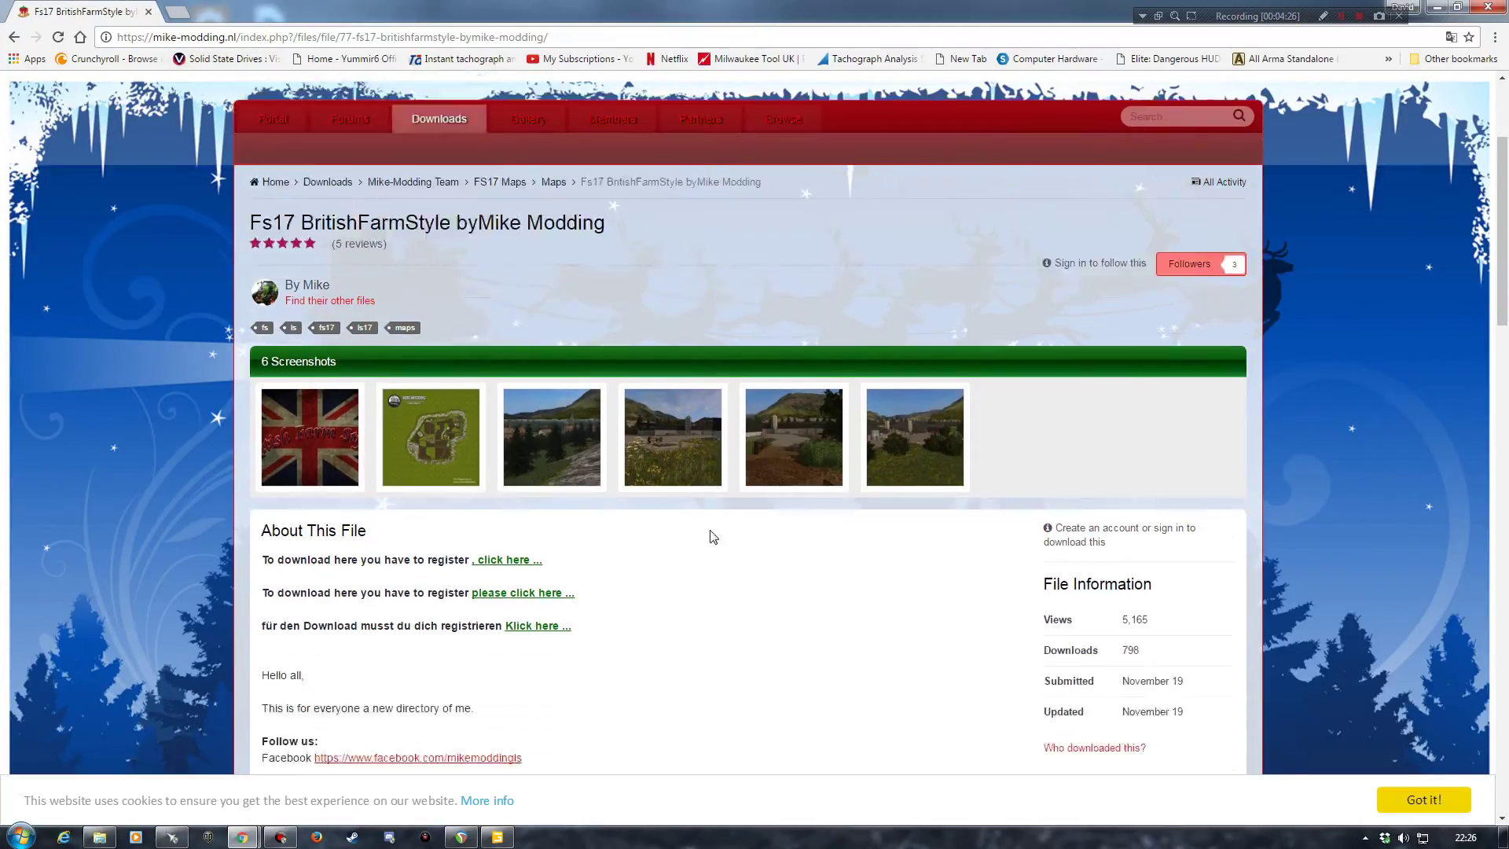
pyautogui.scroll(3, 778, 460)
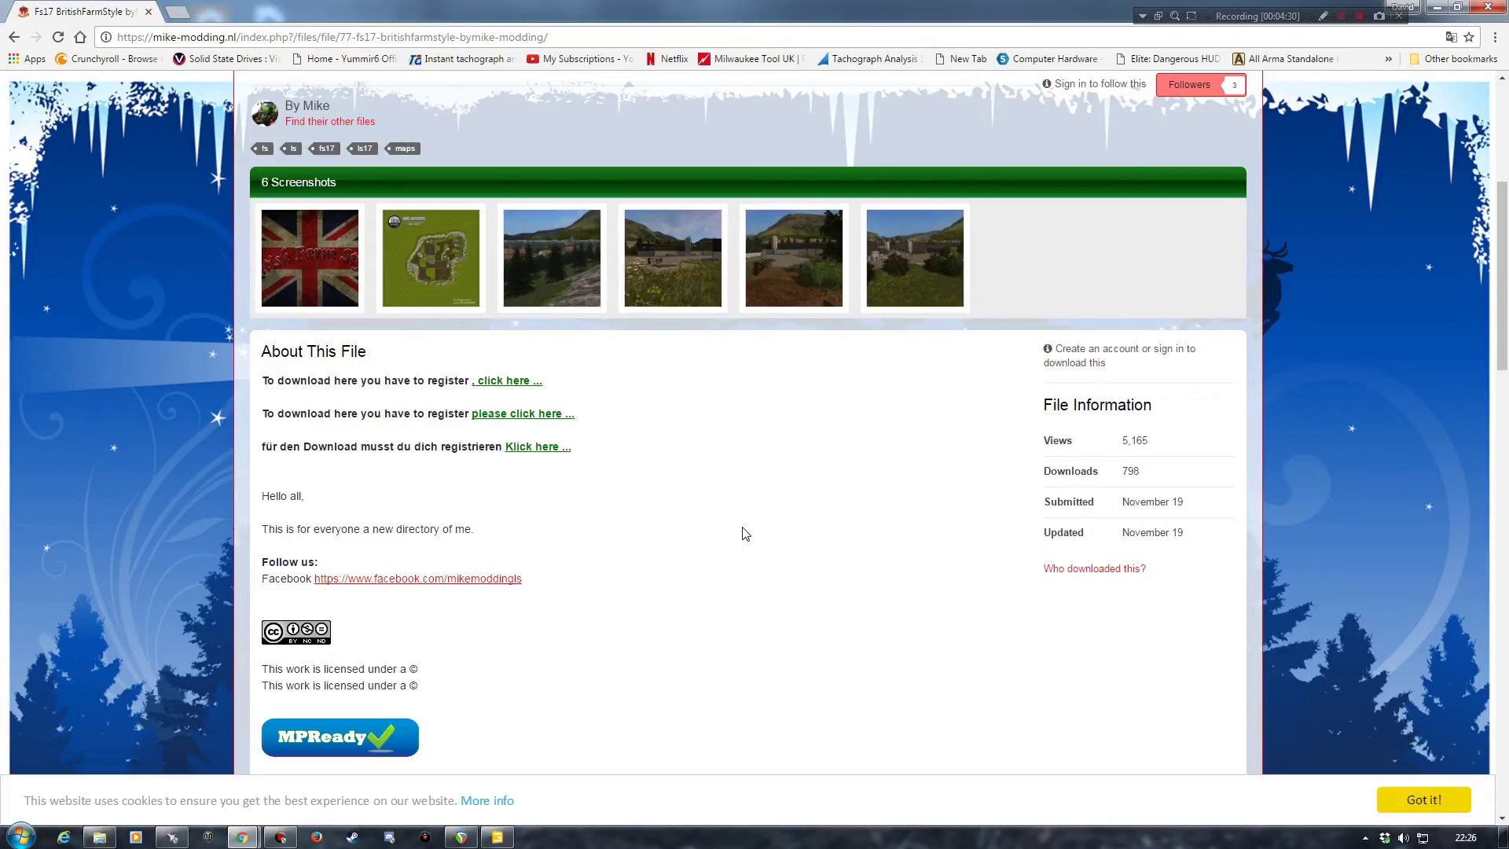
pyautogui.scroll(-3, 752, 538)
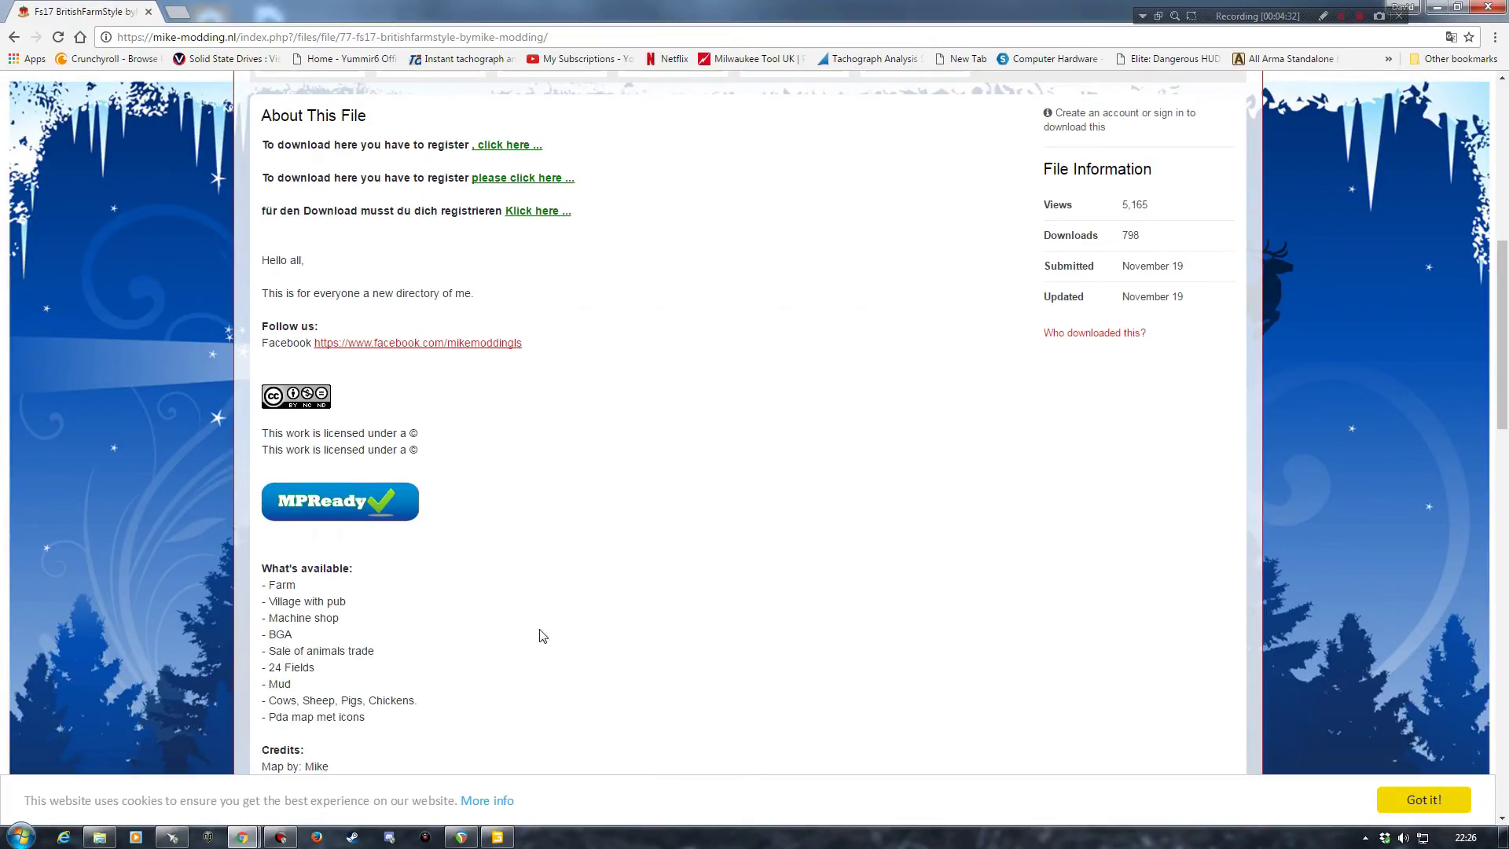
pyautogui.scroll(-3, 535, 579)
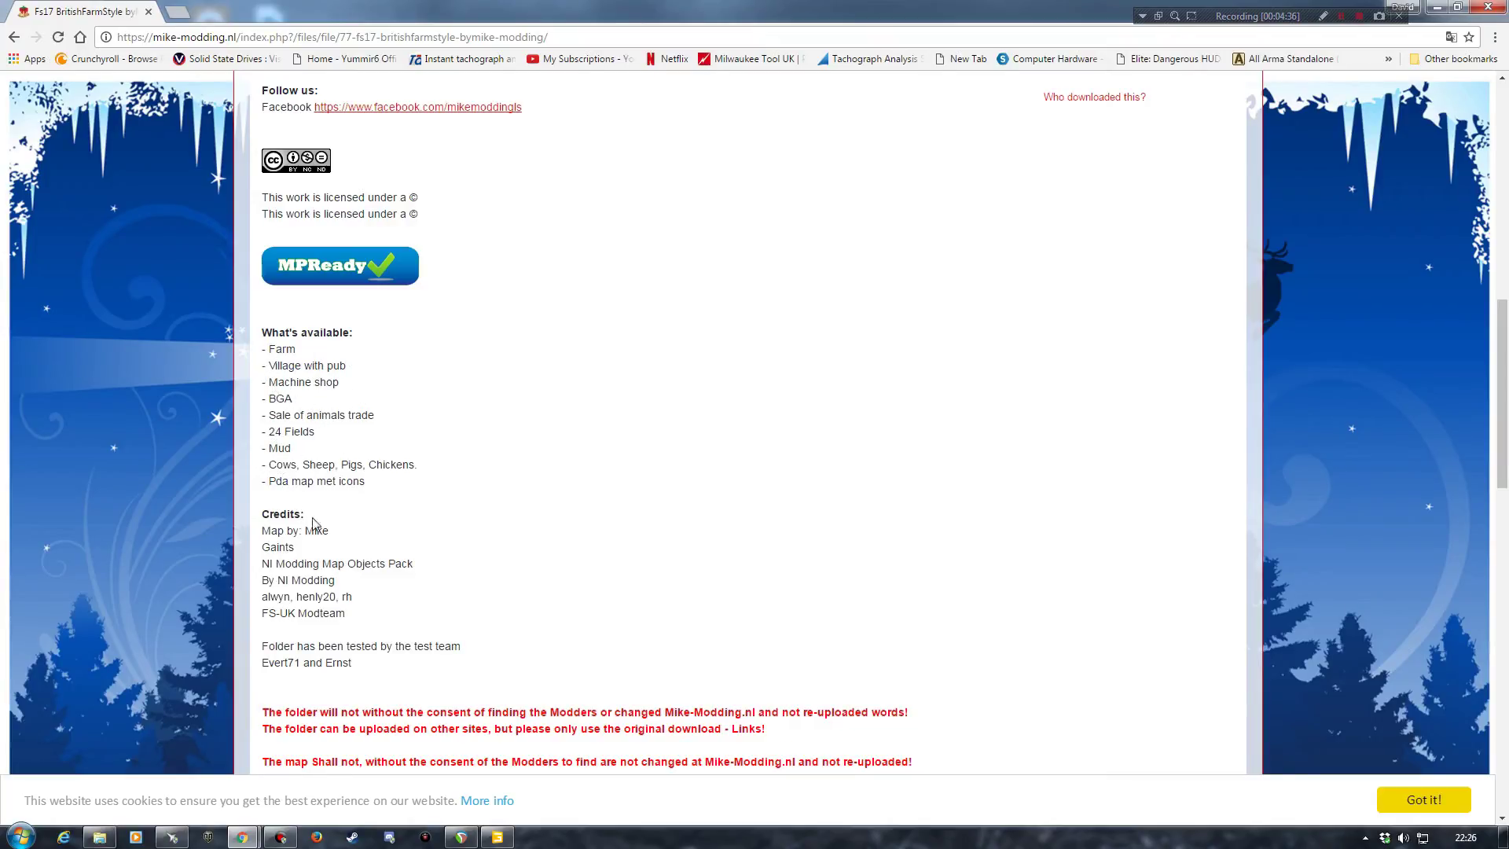
pyautogui.scroll(-3, 499, 667)
pyautogui.scroll(13, 660, 620)
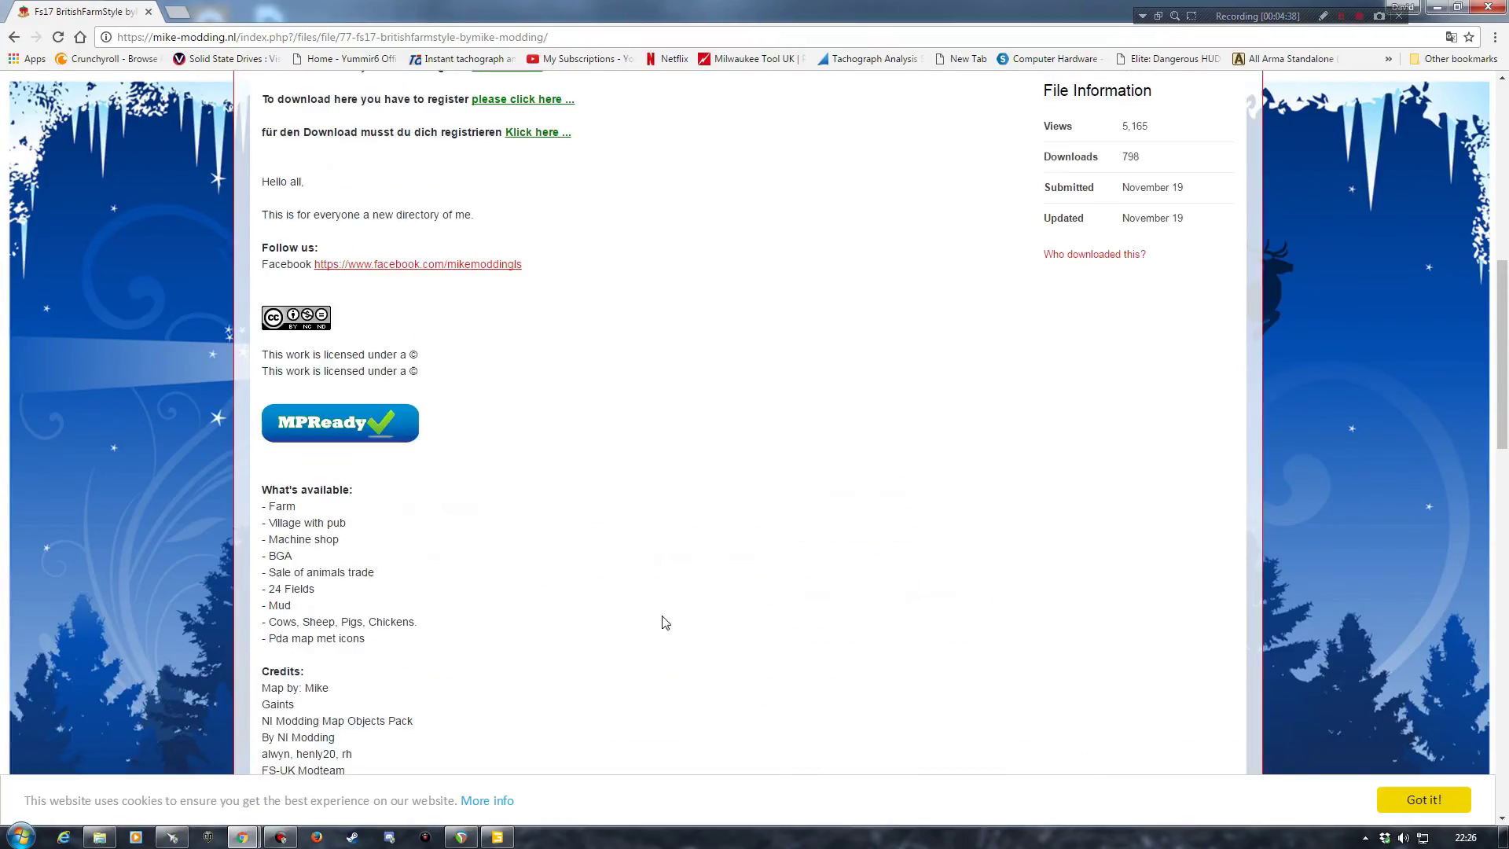
pyautogui.scroll(-3, 736, 633)
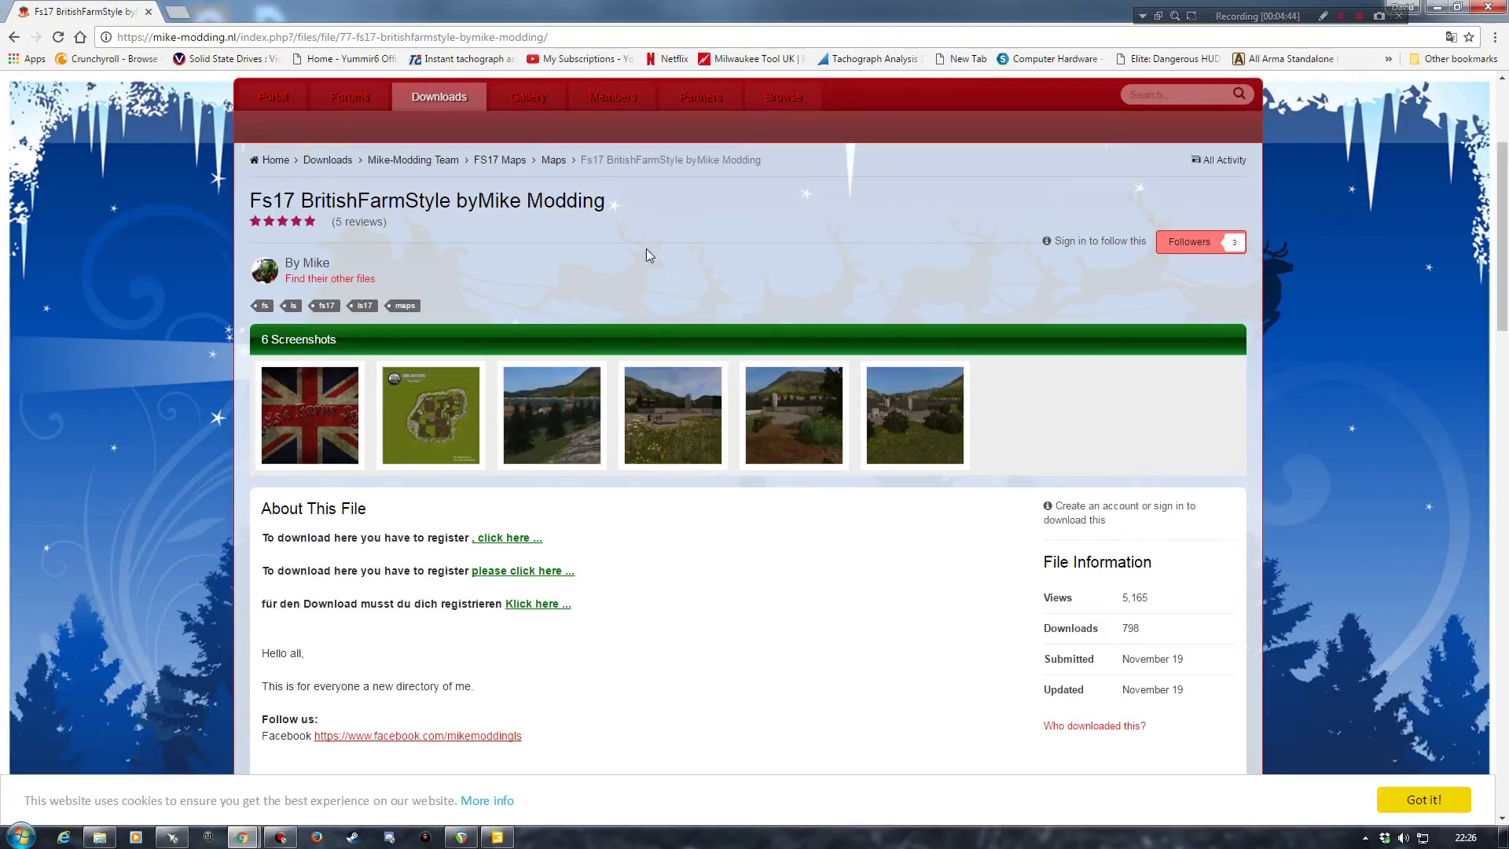
# Step: Minimize both browser windows and switch to GIANTS Editor with the BritishFarmStyle map01.i3d
pyautogui.click(1435, 7)
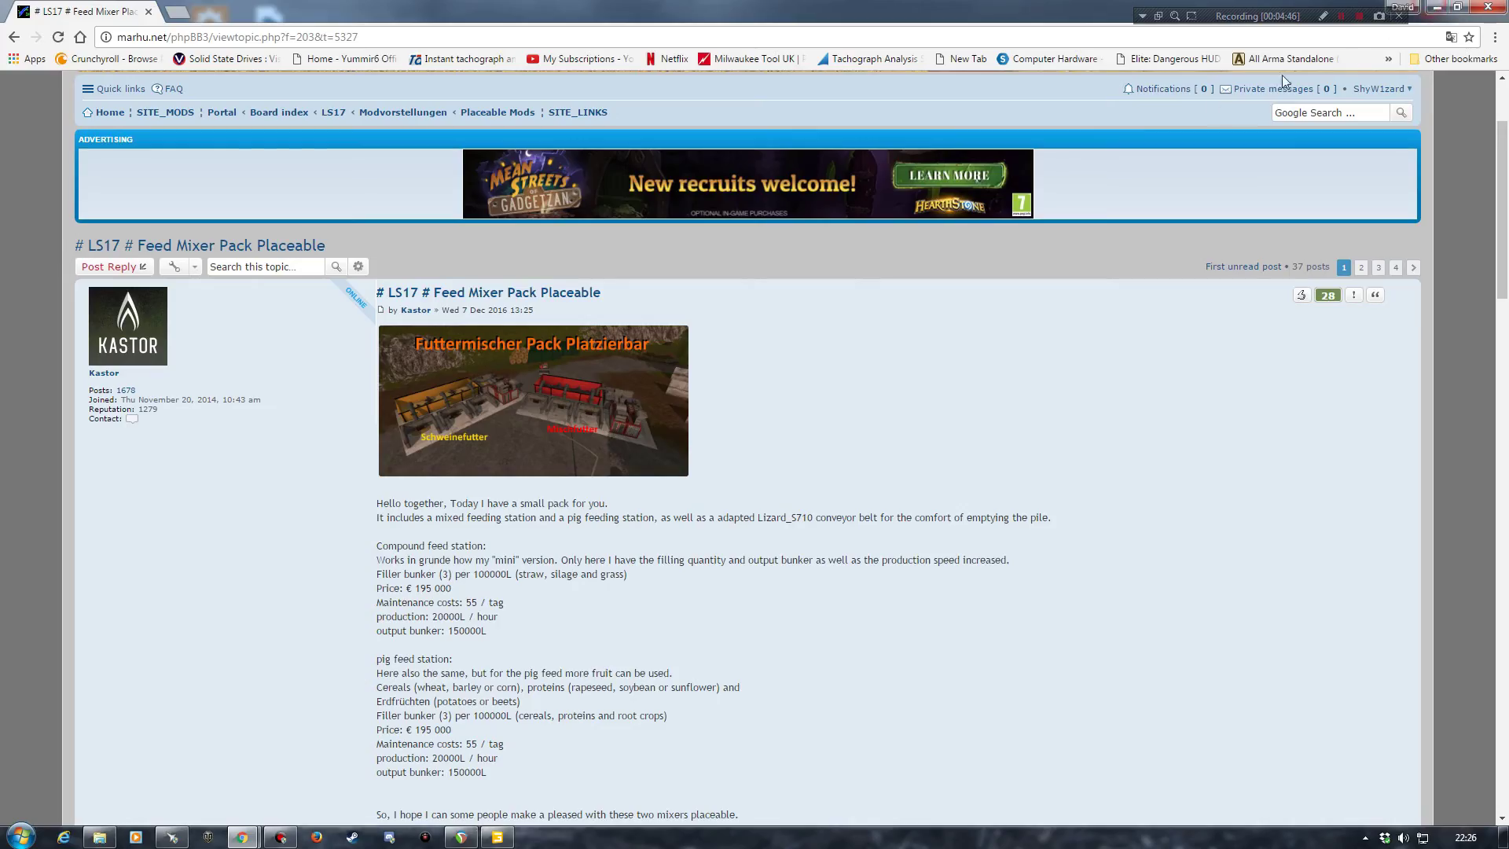
pyautogui.click(1436, 7)
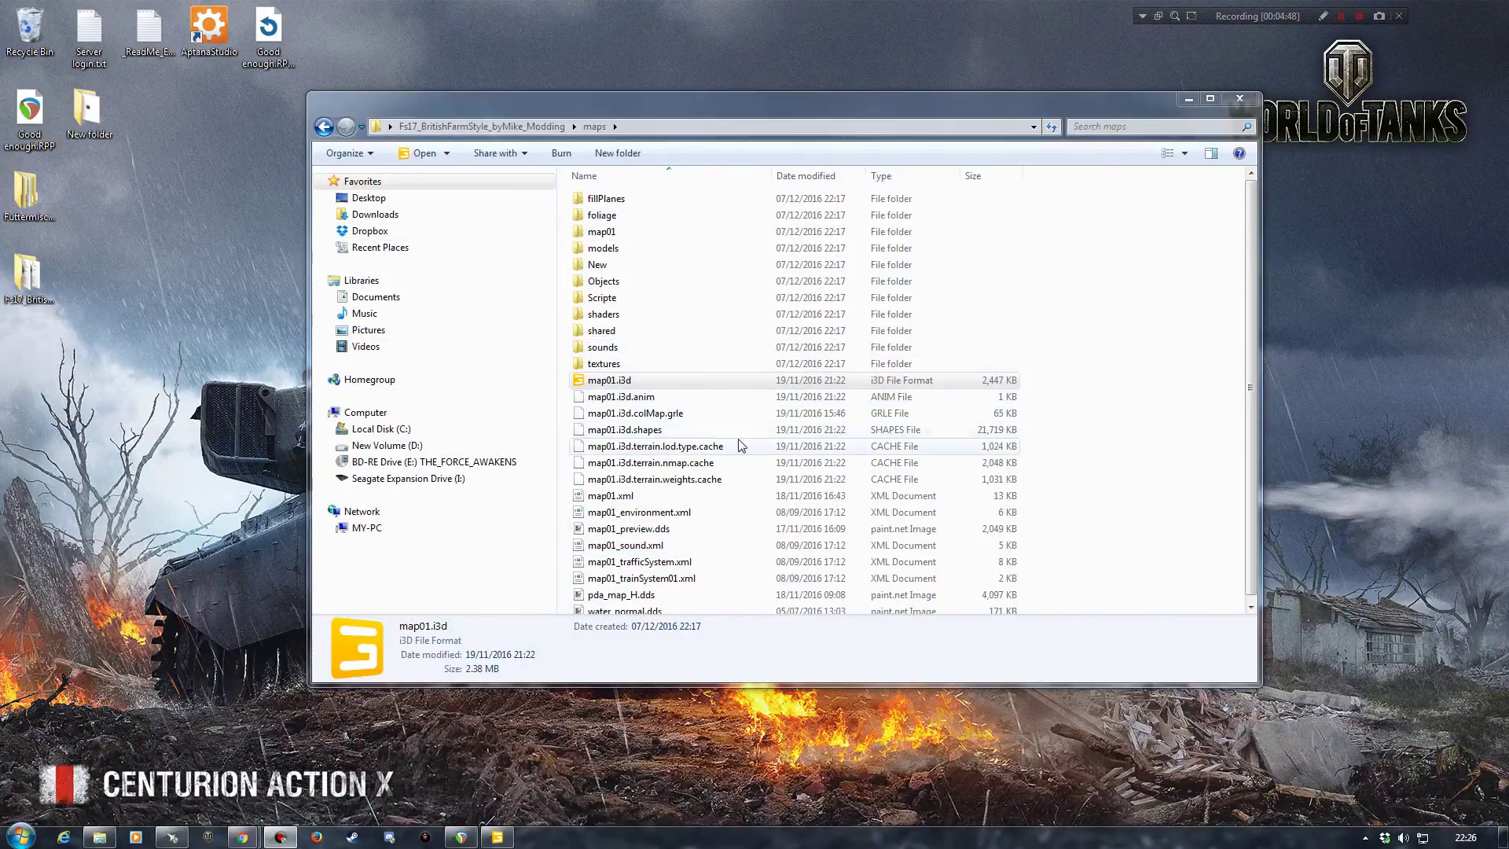
pyautogui.click(498, 837)
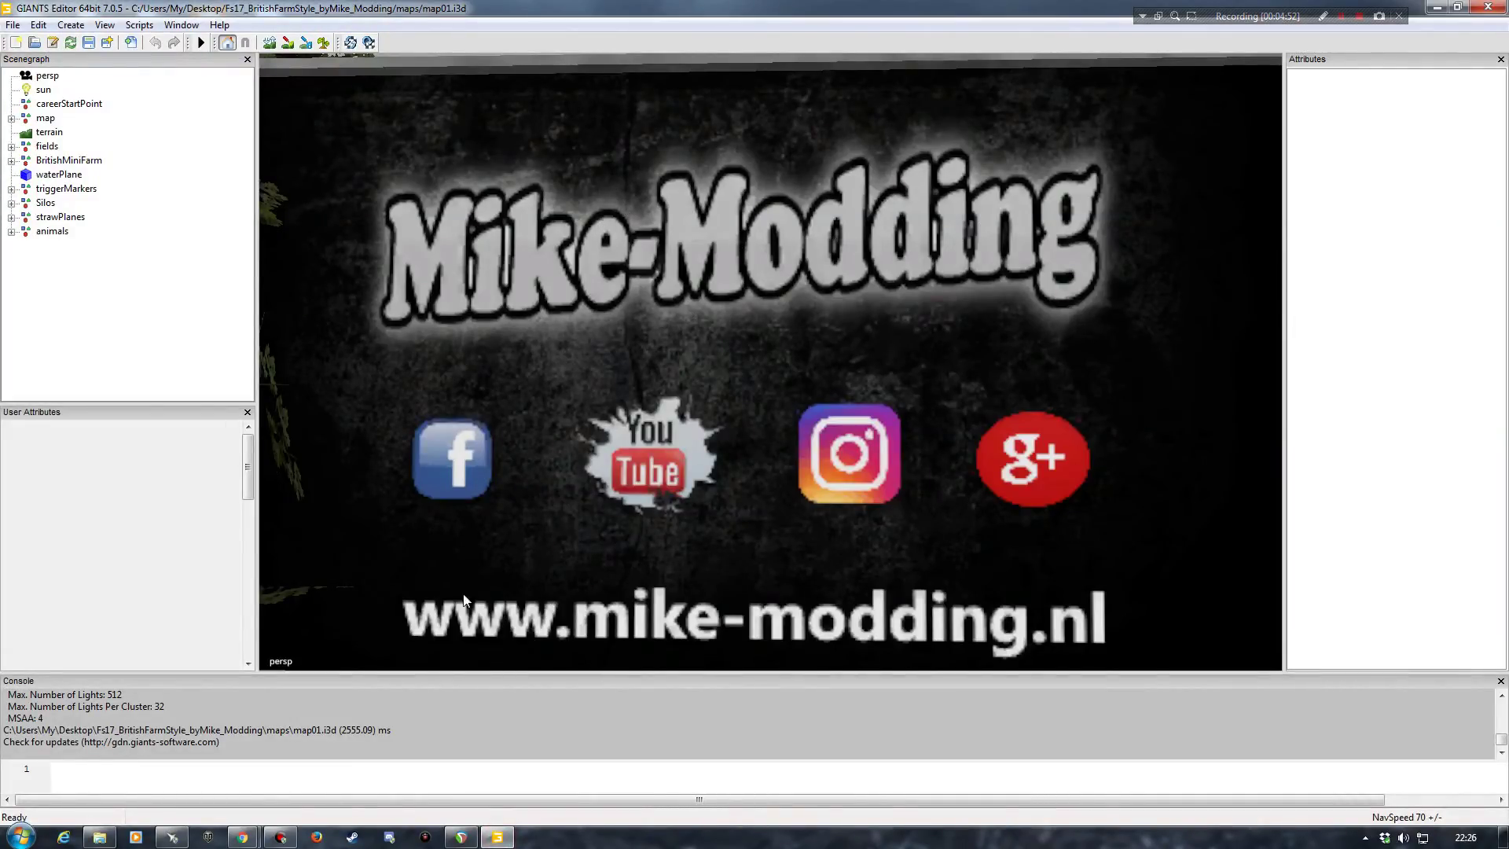
# Step: Examine the map from above in the perspective view, covering the farmyard, surrounding fields and road
pyautogui.keyDown('alt'); pyautogui.moveTo(741, 454); pyautogui.dragTo(775, 475); pyautogui.keyUp('alt')
pyautogui.keyDown('alt'); pyautogui.moveTo(774, 474); pyautogui.dragTo(478, 483, button='right'); pyautogui.keyUp('alt')
pyautogui.keyDown('alt'); pyautogui.moveTo(575, 483); pyautogui.dragTo(650, 589); pyautogui.keyUp('alt')
pyautogui.keyDown('alt'); pyautogui.moveTo(650, 589); pyautogui.dragTo(587, 544, button='right'); pyautogui.keyUp('alt')
pyautogui.keyDown('alt'); pyautogui.moveTo(741, 586); pyautogui.dragTo(950, 541); pyautogui.keyUp('alt')
pyautogui.keyDown('alt'); pyautogui.moveTo(950, 541); pyautogui.dragTo(1116, 377, button='right'); pyautogui.keyUp('alt')
pyautogui.keyDown('alt'); pyautogui.moveTo(780, 348); pyautogui.dragTo(761, 436, button='right'); pyautogui.keyUp('alt')
pyautogui.keyDown('alt'); pyautogui.moveTo(761, 437); pyautogui.dragTo(967, 500); pyautogui.keyUp('alt')
pyautogui.keyDown('alt'); pyautogui.moveTo(967, 501); pyautogui.dragTo(674, 498, button='right'); pyautogui.keyUp('alt')
pyautogui.keyDown('alt'); pyautogui.moveTo(673, 499); pyautogui.dragTo(550, 494); pyautogui.keyUp('alt')
pyautogui.keyDown('alt'); pyautogui.moveTo(811, 492); pyautogui.dragTo(608, 493); pyautogui.keyUp('alt')
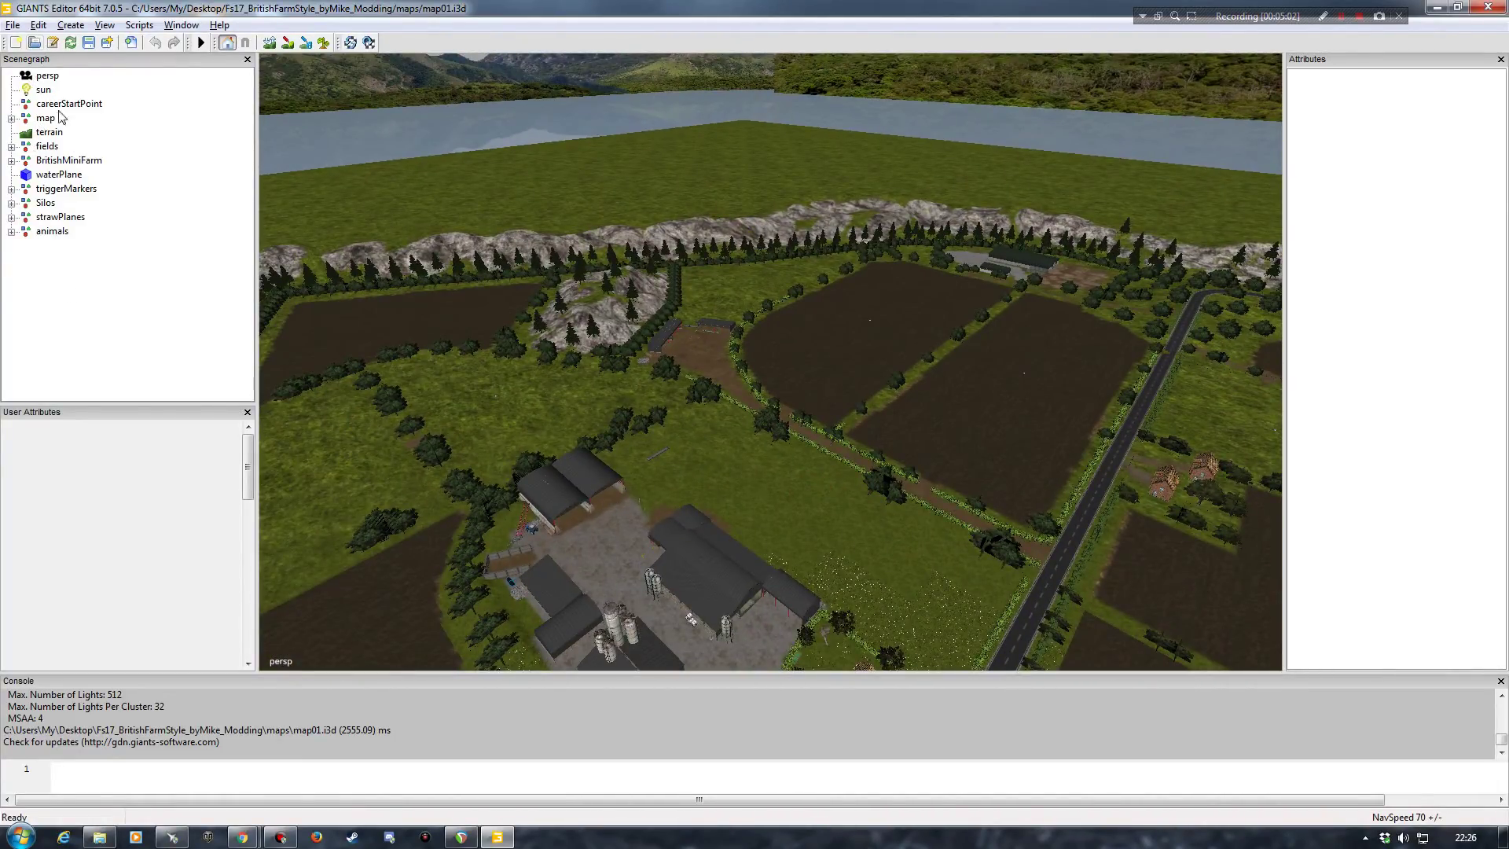
# Step: Expand the animals group in the scenegraph, select pigsHusbandry and examine the surrounding part of the map
pyautogui.click(62, 233)
pyautogui.click(11, 231)
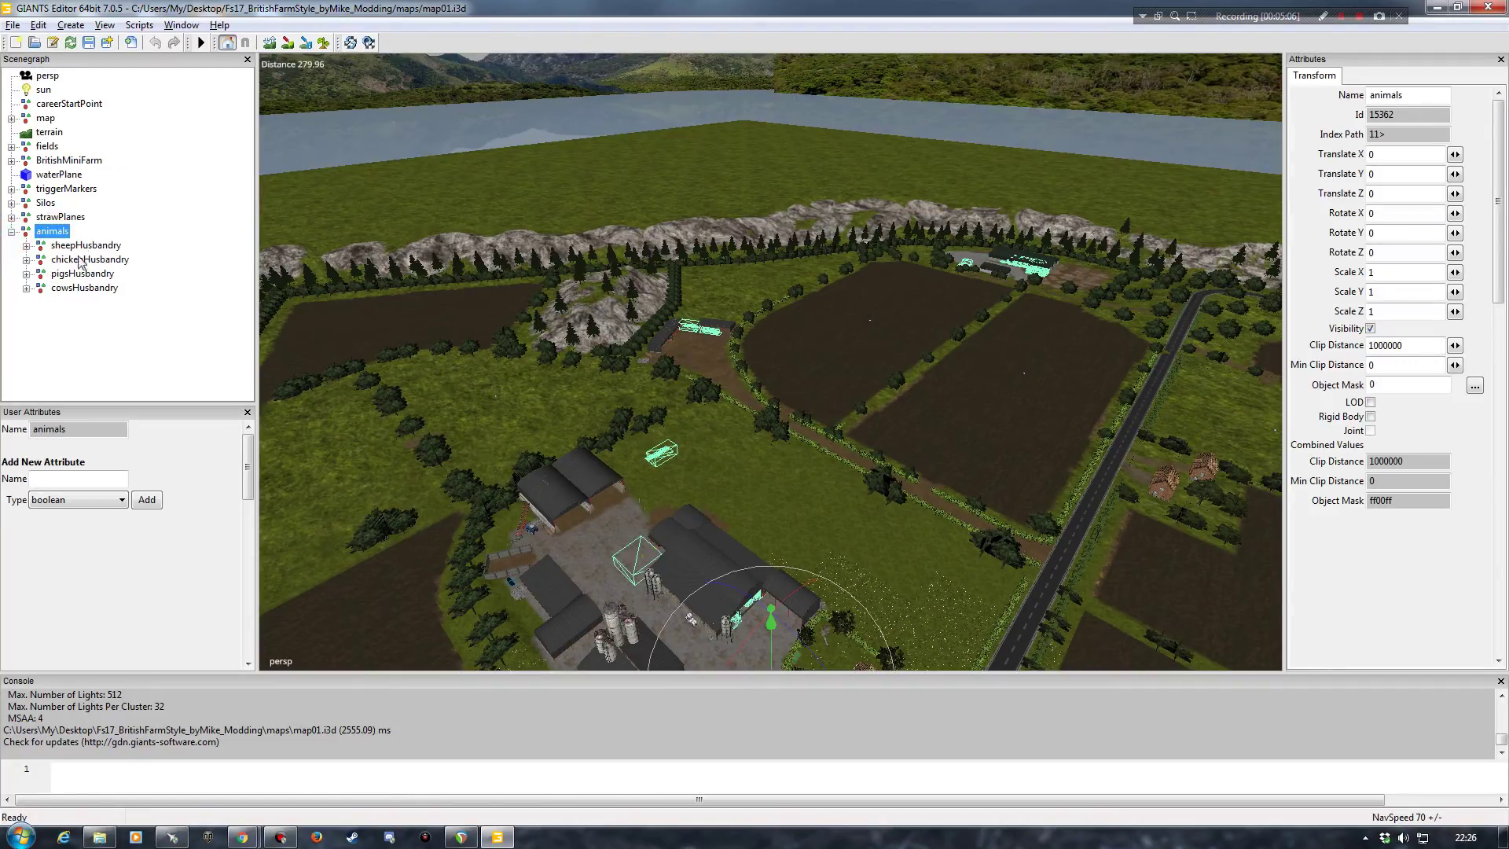
pyautogui.click(78, 272)
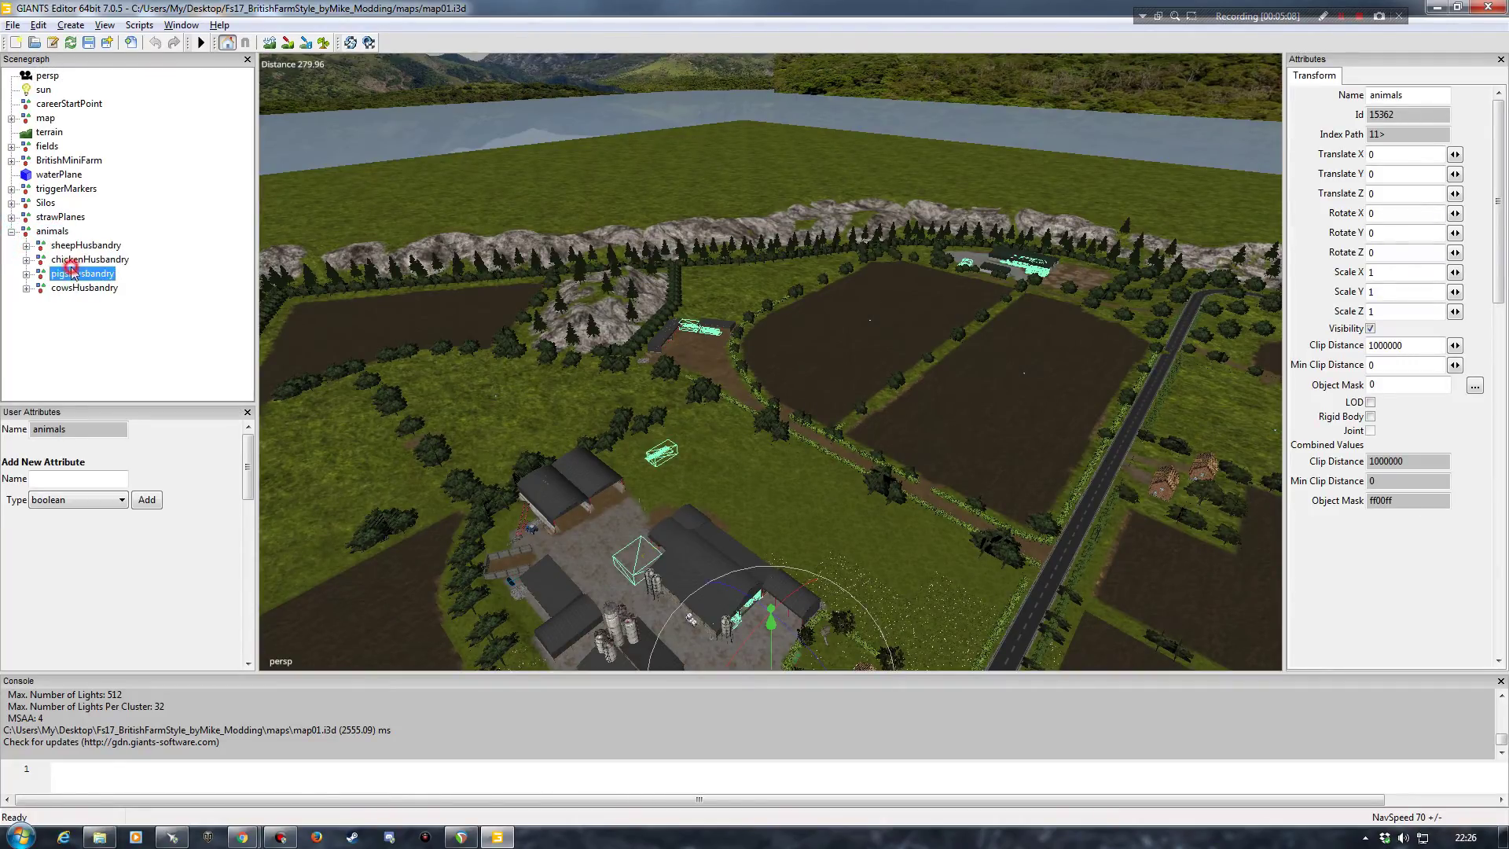
pyautogui.keyDown('alt'); pyautogui.moveTo(362, 364); pyautogui.dragTo(462, 360); pyautogui.keyUp('alt')
pyautogui.scroll(5, 448, 385)
pyautogui.scroll(5, 464, 378)
pyautogui.scroll(4, 572, 457)
pyautogui.keyDown('alt'); pyautogui.moveTo(576, 414); pyautogui.dragTo(463, 383); pyautogui.keyUp('alt')
pyautogui.scroll(-5, 692, 435)
pyautogui.keyDown('alt'); pyautogui.moveTo(462, 383); pyautogui.dragTo(470, 356, button='right'); pyautogui.keyUp('alt')
pyautogui.moveTo(470, 357)
pyautogui.keyDown('alt'); pyautogui.mouseDown()
pyautogui.moveTo(674, 414)
pyautogui.moveTo(518, 439)
pyautogui.moveTo(550, 409)
pyautogui.moveTo(761, 368)
pyautogui.moveTo(430, 353)
pyautogui.moveTo(662, 435)
pyautogui.moveTo(825, 427)
pyautogui.moveTo(849, 398)
pyautogui.moveTo(581, 394)
pyautogui.moveTo(566, 252)
pyautogui.moveTo(708, 393)
pyautogui.moveTo(441, 401)
pyautogui.moveTo(448, 433)
pyautogui.moveTo(729, 394)
pyautogui.moveTo(766, 329)
pyautogui.moveTo(486, 362)
pyautogui.moveTo(597, 435)
pyautogui.moveTo(422, 410)
pyautogui.moveTo(544, 428)
pyautogui.moveTo(603, 366)
pyautogui.moveTo(709, 393)
pyautogui.moveTo(544, 412)
pyautogui.moveTo(567, 428)
pyautogui.mouseUp(); pyautogui.keyUp('alt')
pyautogui.moveTo(599, 369)
pyautogui.keyDown('alt'); pyautogui.mouseDown()
pyautogui.moveTo(460, 323)
pyautogui.moveTo(601, 420)
pyautogui.mouseUp(); pyautogui.keyUp('alt')
# Step: Select cowsHusbandry and inspect the map around the farmyard with the large green-roofed shed
pyautogui.click(81, 289)
pyautogui.moveTo(560, 442); pyautogui.dragTo(613, 200, button='right')
pyautogui.keyDown('alt'); pyautogui.moveTo(556, 305); pyautogui.dragTo(617, 448); pyautogui.keyUp('alt')
pyautogui.keyDown('alt'); pyautogui.moveTo(566, 445); pyautogui.dragTo(617, 356, button='right'); pyautogui.keyUp('alt')
pyautogui.keyDown('alt'); pyautogui.moveTo(518, 505); pyautogui.dragTo(560, 324, button='right'); pyautogui.keyUp('alt')
pyautogui.keyDown('alt'); pyautogui.moveTo(528, 455); pyautogui.dragTo(617, 525); pyautogui.keyUp('alt')
pyautogui.keyDown('alt'); pyautogui.moveTo(620, 488); pyautogui.dragTo(639, 466, button='right'); pyautogui.keyUp('alt')
pyautogui.keyDown('alt'); pyautogui.moveTo(639, 465); pyautogui.dragTo(602, 552); pyautogui.keyUp('alt')
pyautogui.keyDown('alt'); pyautogui.moveTo(600, 491); pyautogui.dragTo(563, 478); pyautogui.keyUp('alt')
pyautogui.keyDown('alt'); pyautogui.moveTo(478, 522); pyautogui.dragTo(503, 545); pyautogui.keyUp('alt')
pyautogui.keyDown('alt'); pyautogui.moveTo(571, 531); pyautogui.dragTo(494, 478, button='right'); pyautogui.keyUp('alt')
pyautogui.keyDown('alt'); pyautogui.moveTo(518, 470); pyautogui.dragTo(586, 405); pyautogui.keyUp('alt')
# Step: Minimize GIANTS Editor and open the FuttermischerPack_bitte_entpacken folder from the desktop
pyautogui.click(1435, 7)
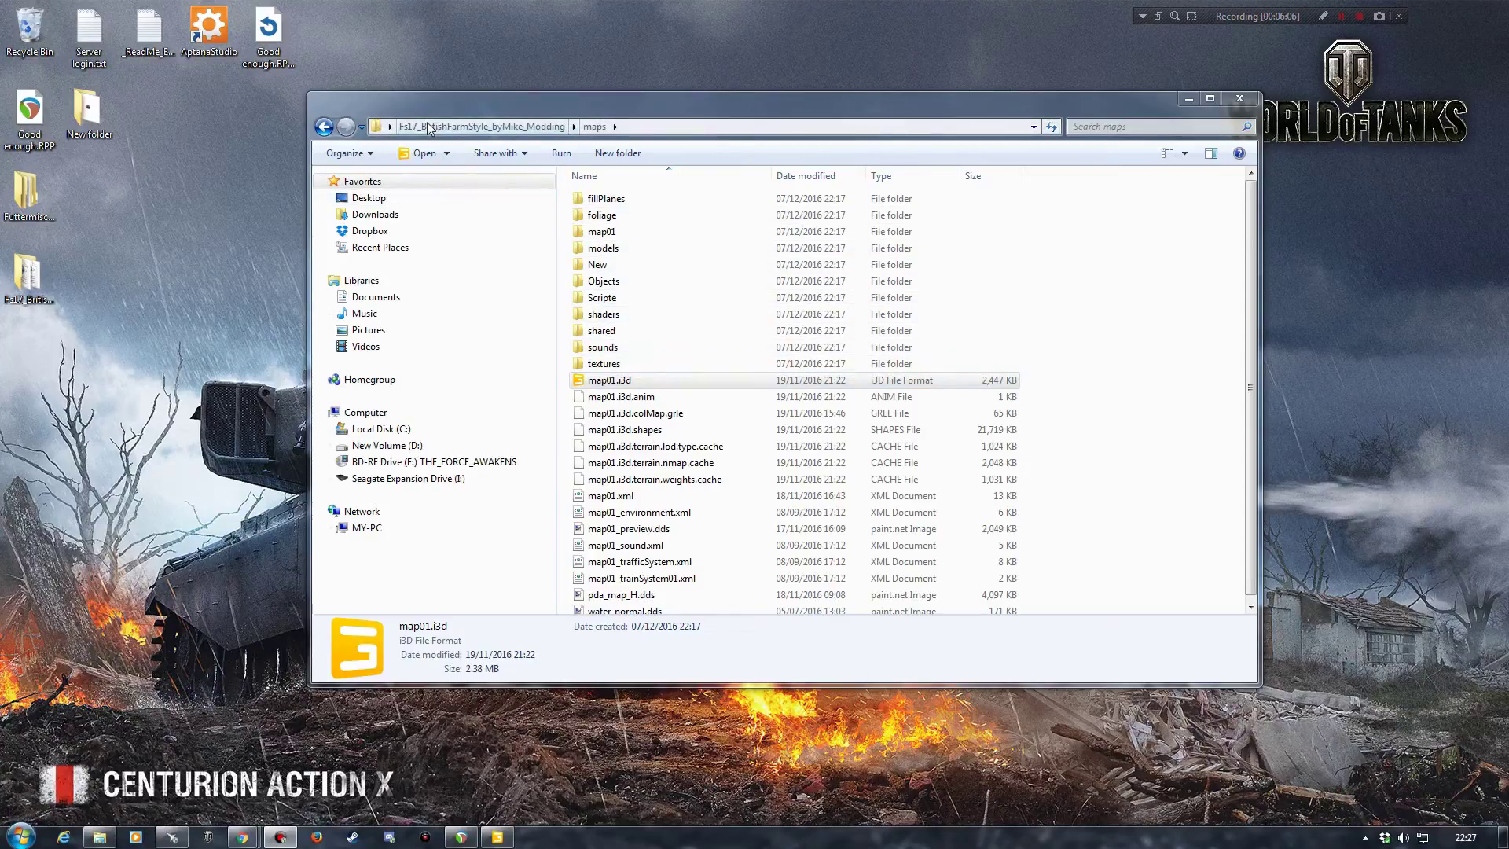
pyautogui.click(36, 199)
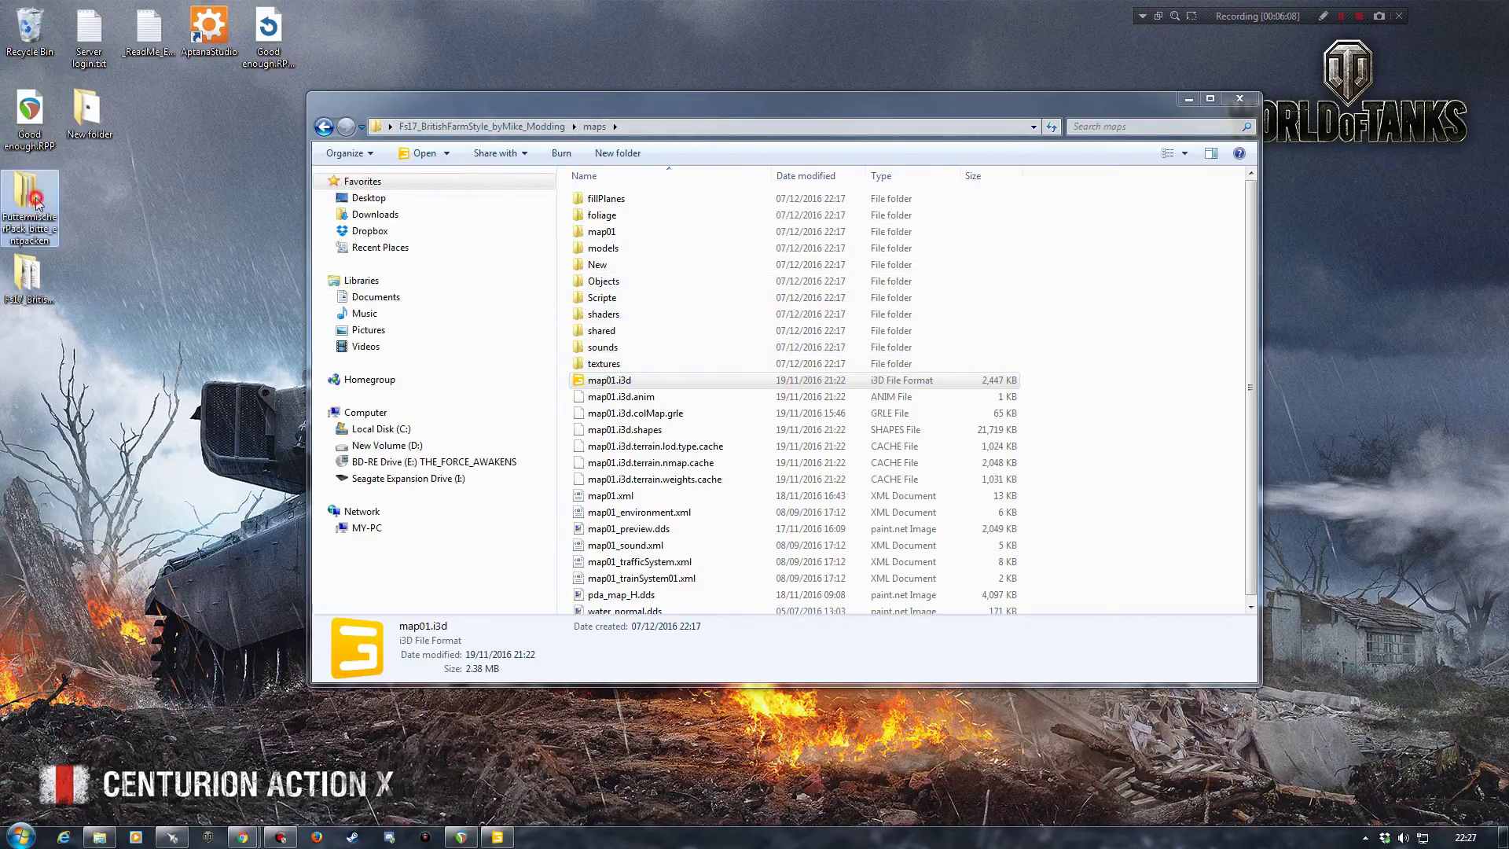
pyautogui.doubleClick(35, 199)
pyautogui.moveTo(677, 121); pyautogui.dragTo(462, 141)
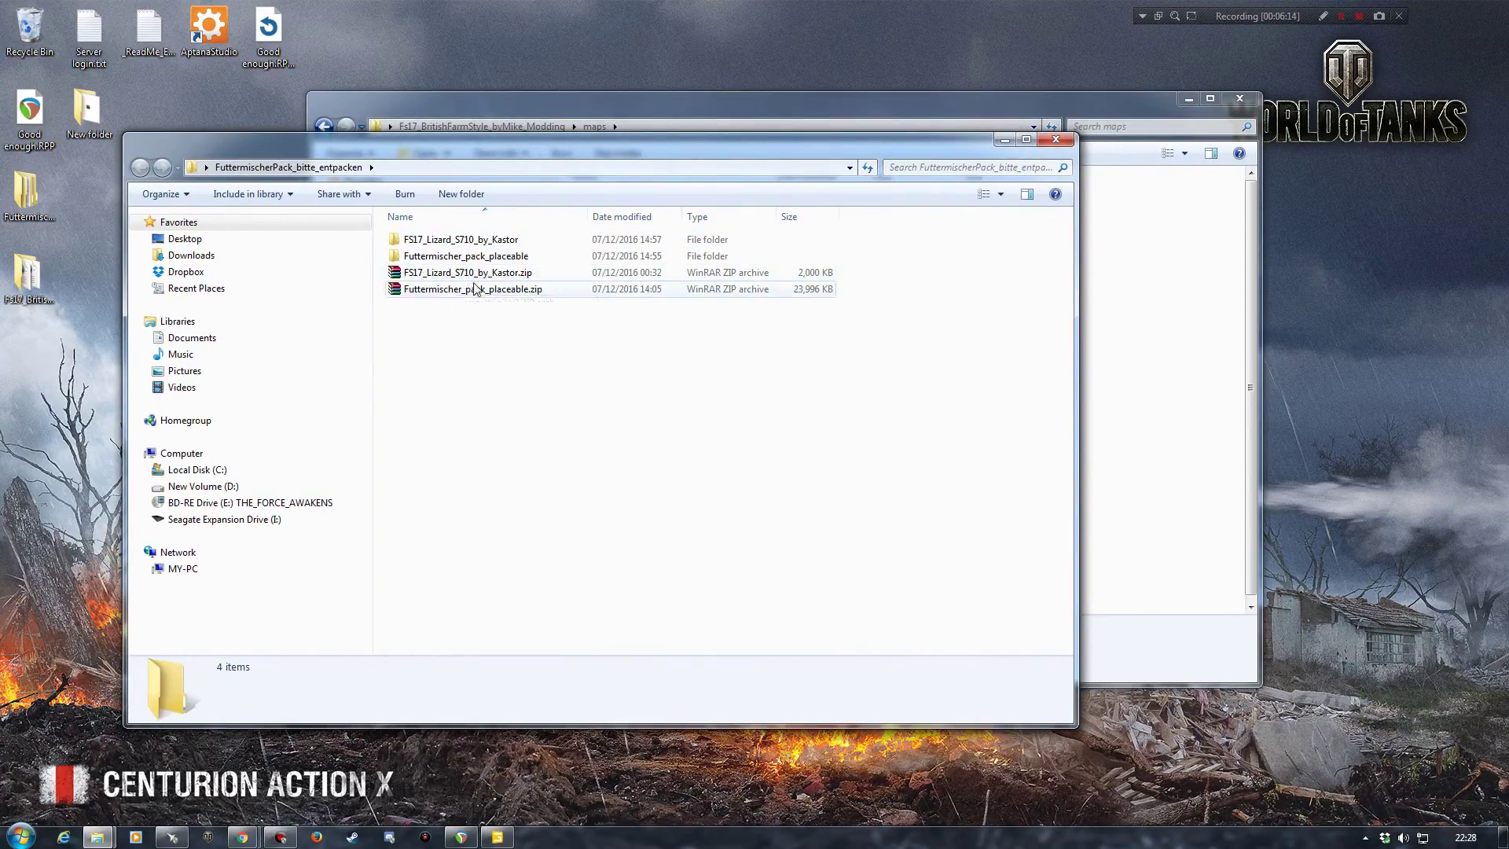
# Step: Inspect Futtermischer_pack_placeable.zip, pointing out Mischfutter.i3d and Schweinefutter.i3d, and close the archive
pyautogui.click(451, 277)
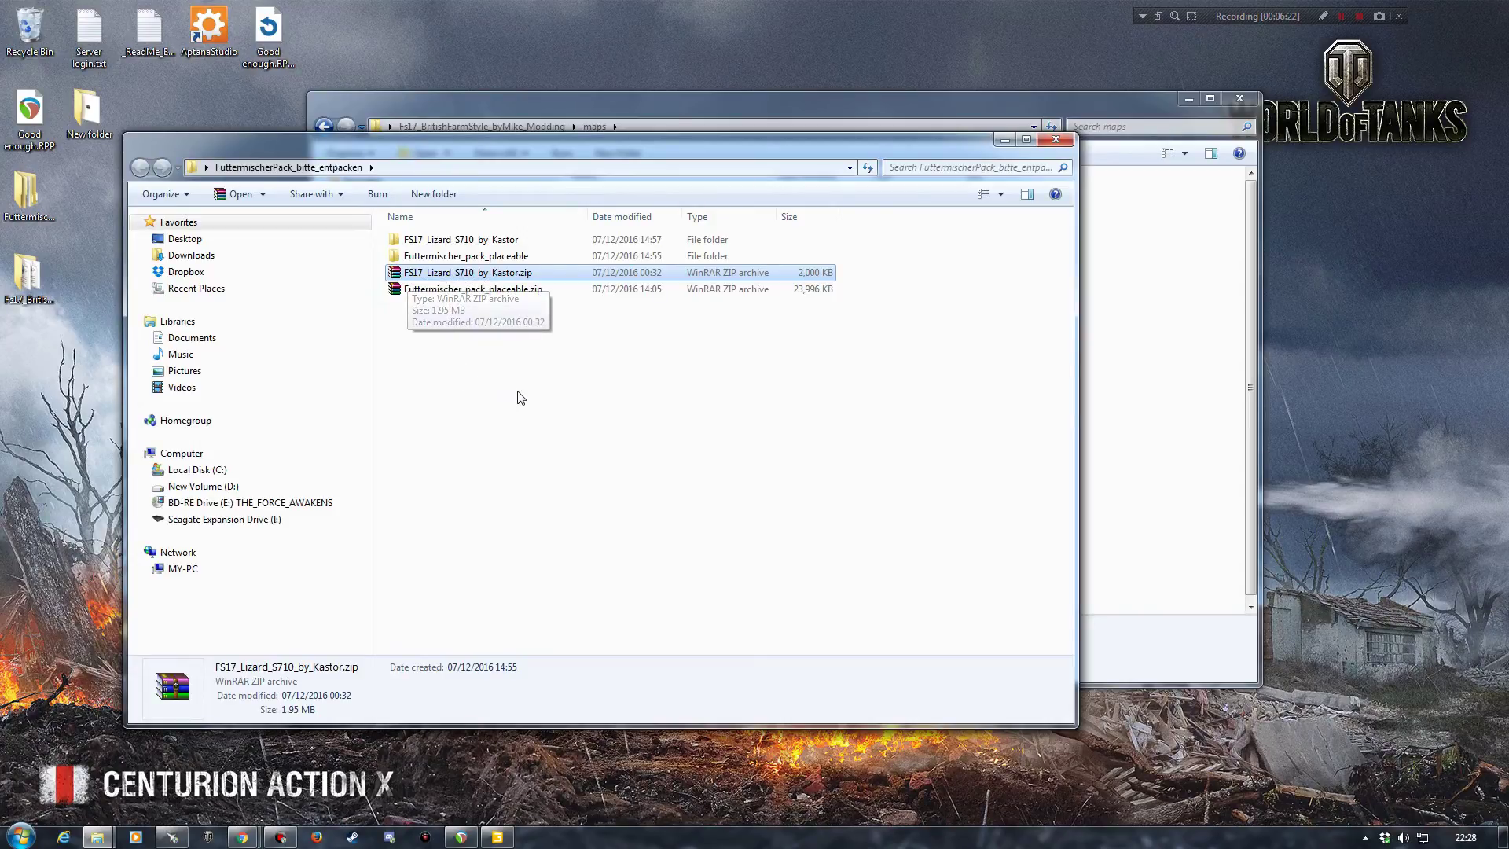
pyautogui.click(442, 290)
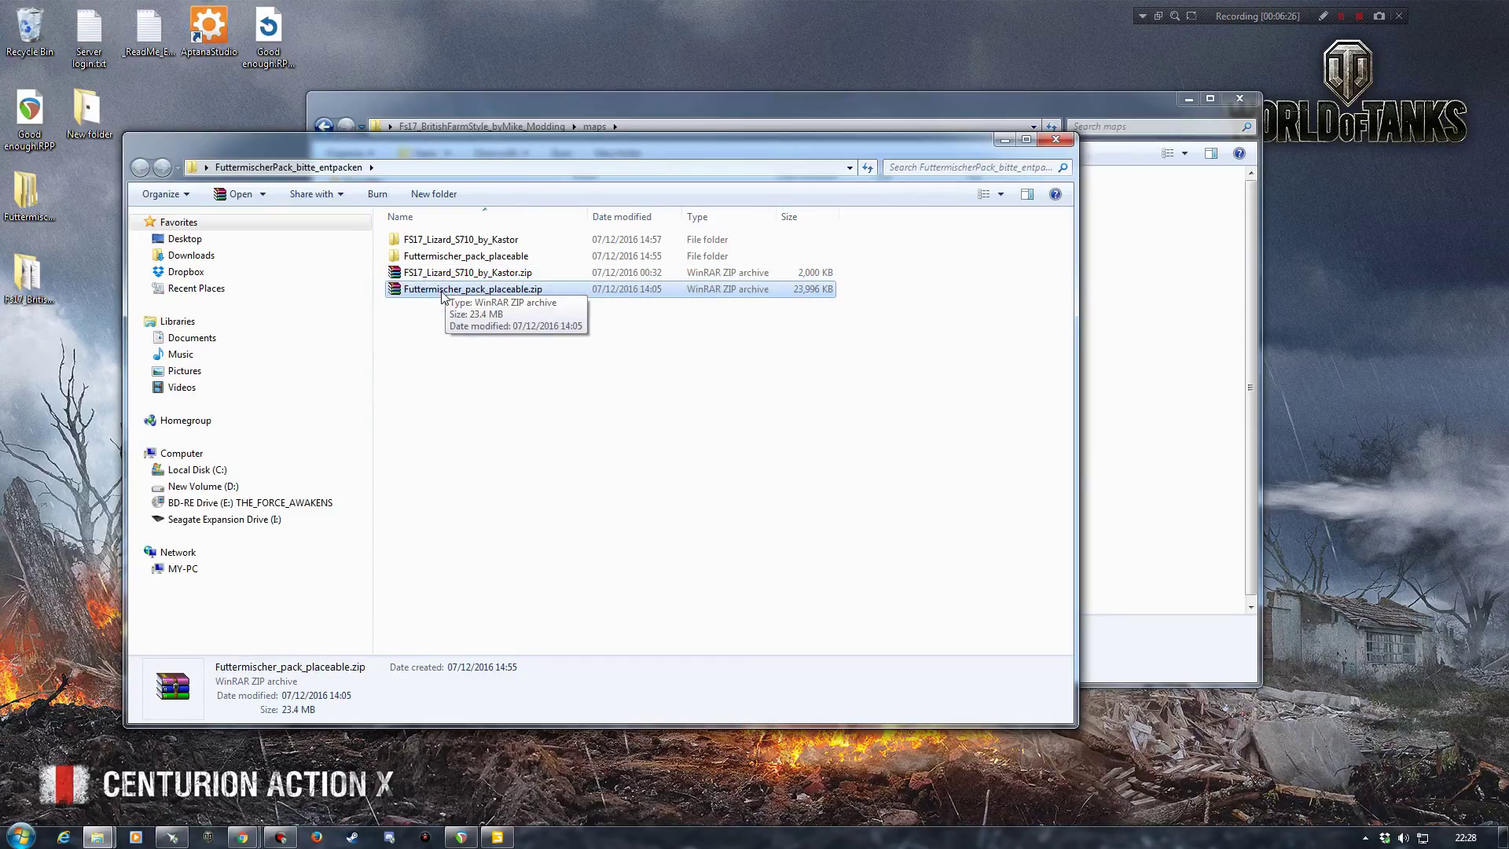
pyautogui.doubleClick(442, 291)
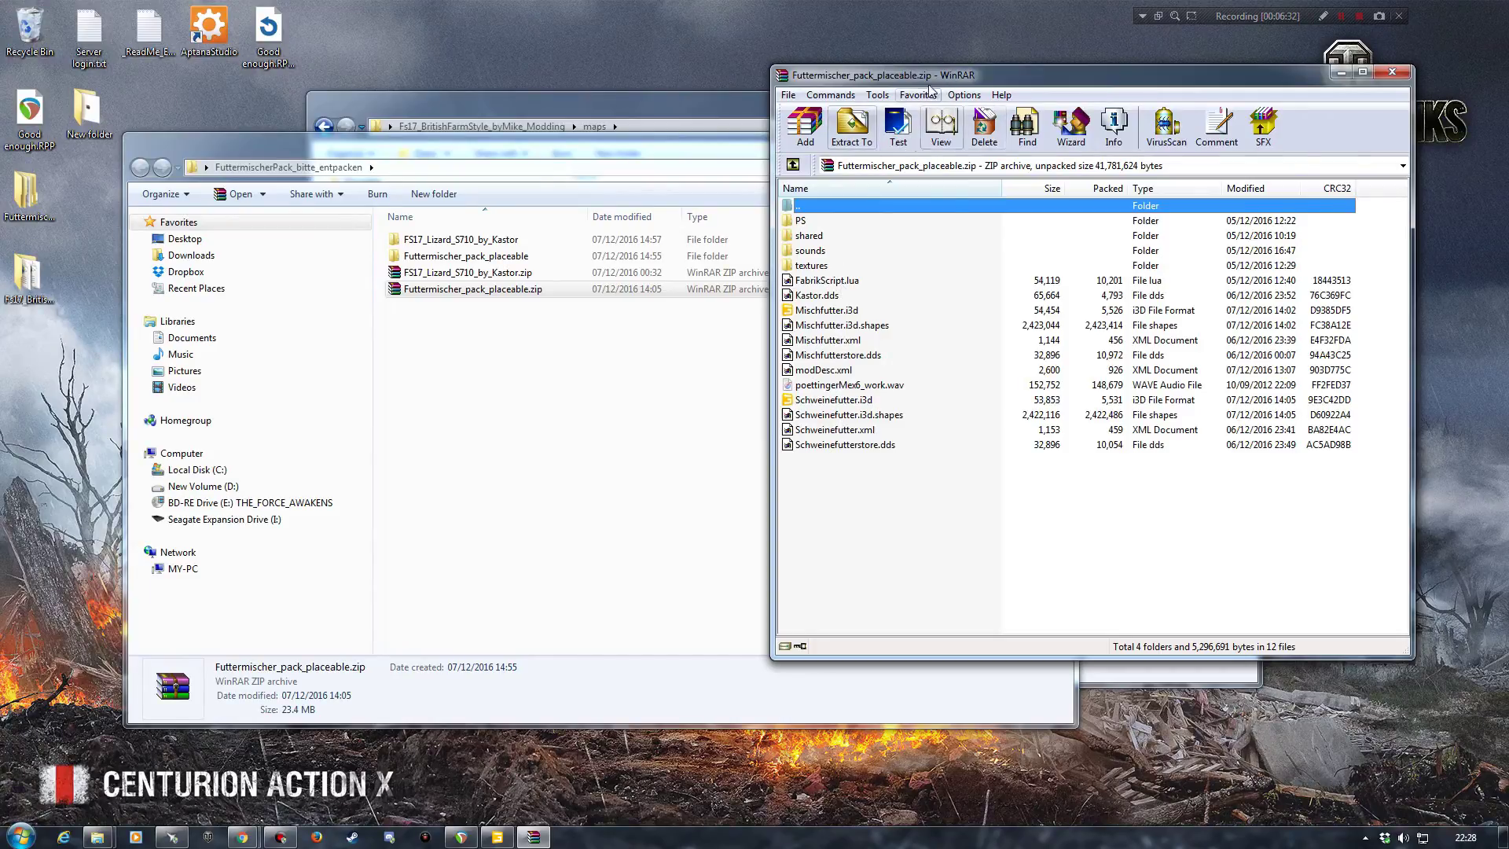
pyautogui.moveTo(1038, 78); pyautogui.dragTo(707, 87)
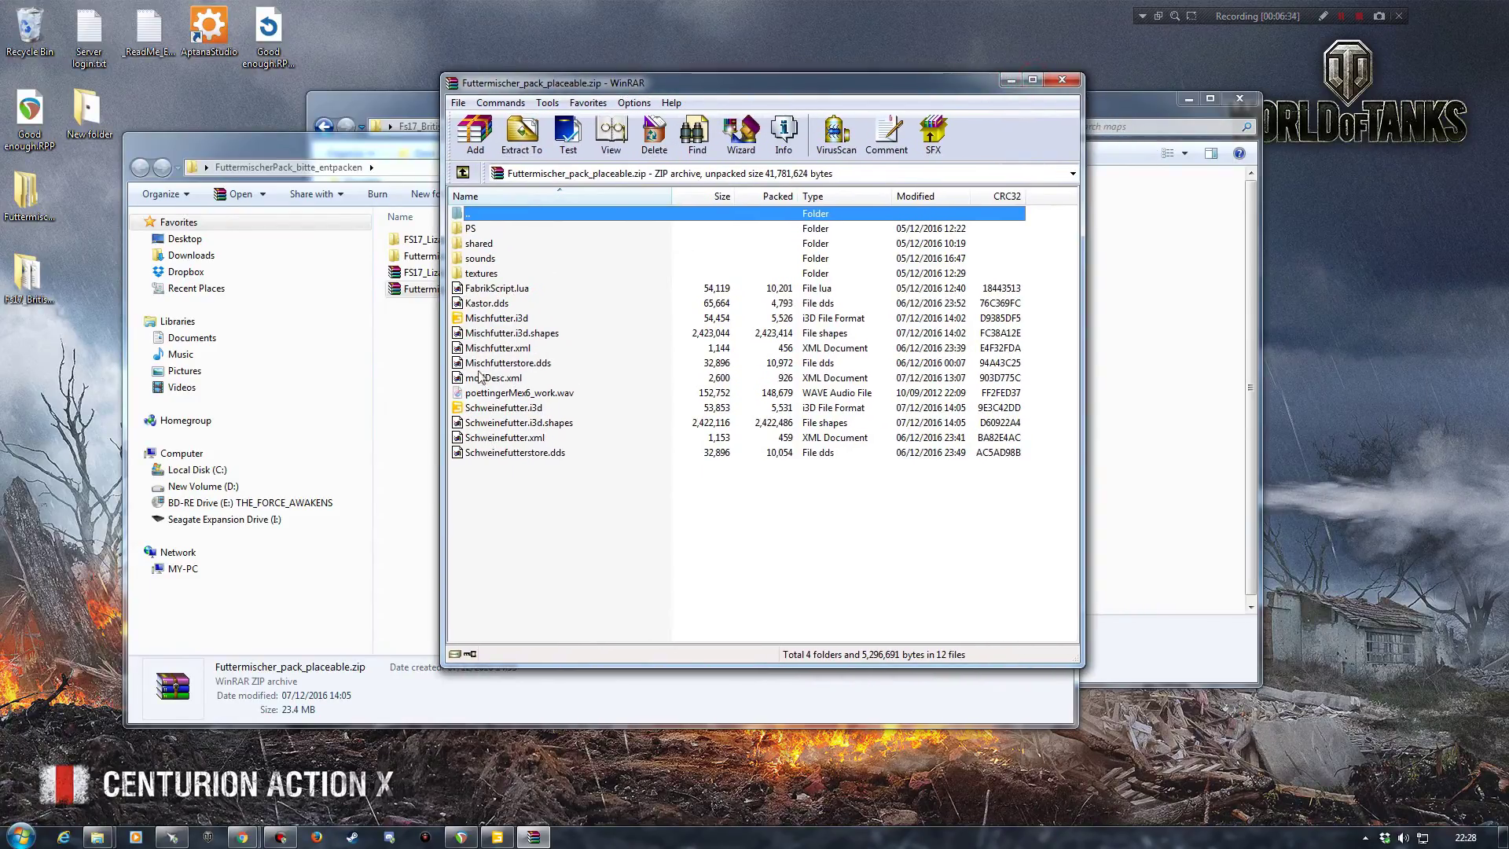
pyautogui.click(483, 318)
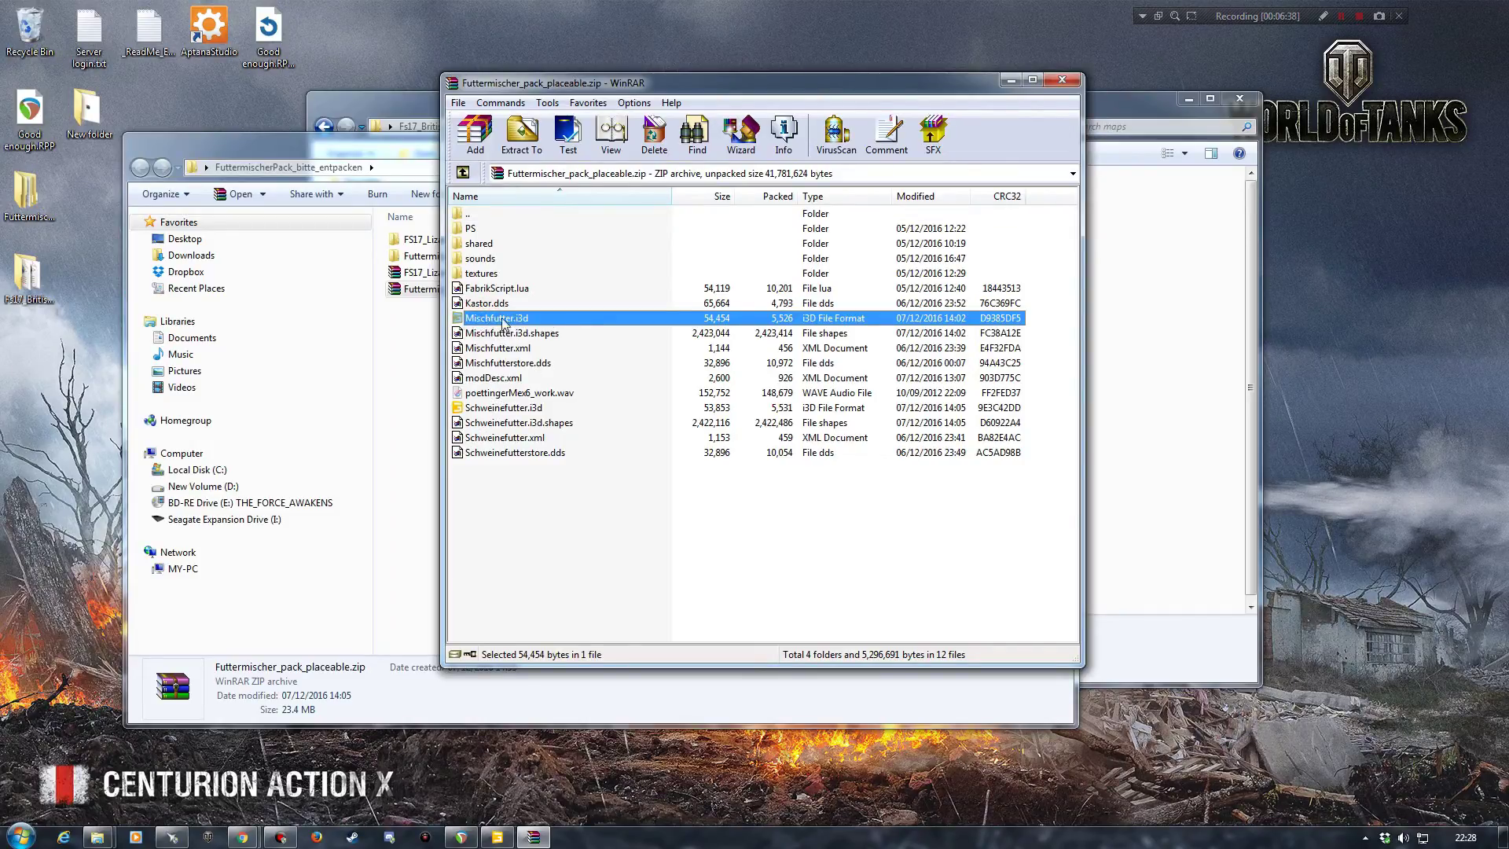
pyautogui.click(492, 410)
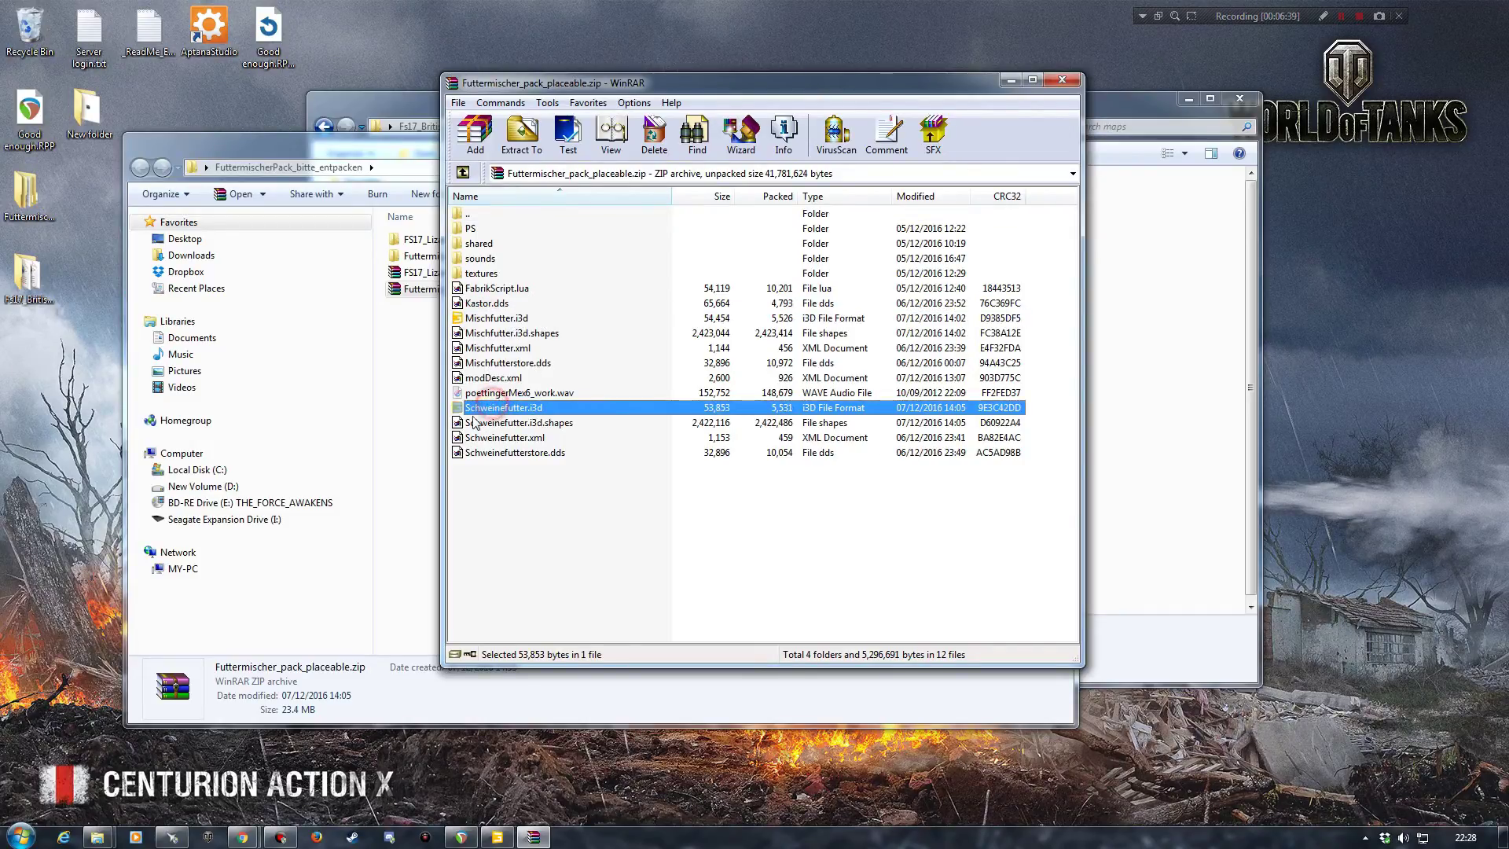
pyautogui.click(1062, 80)
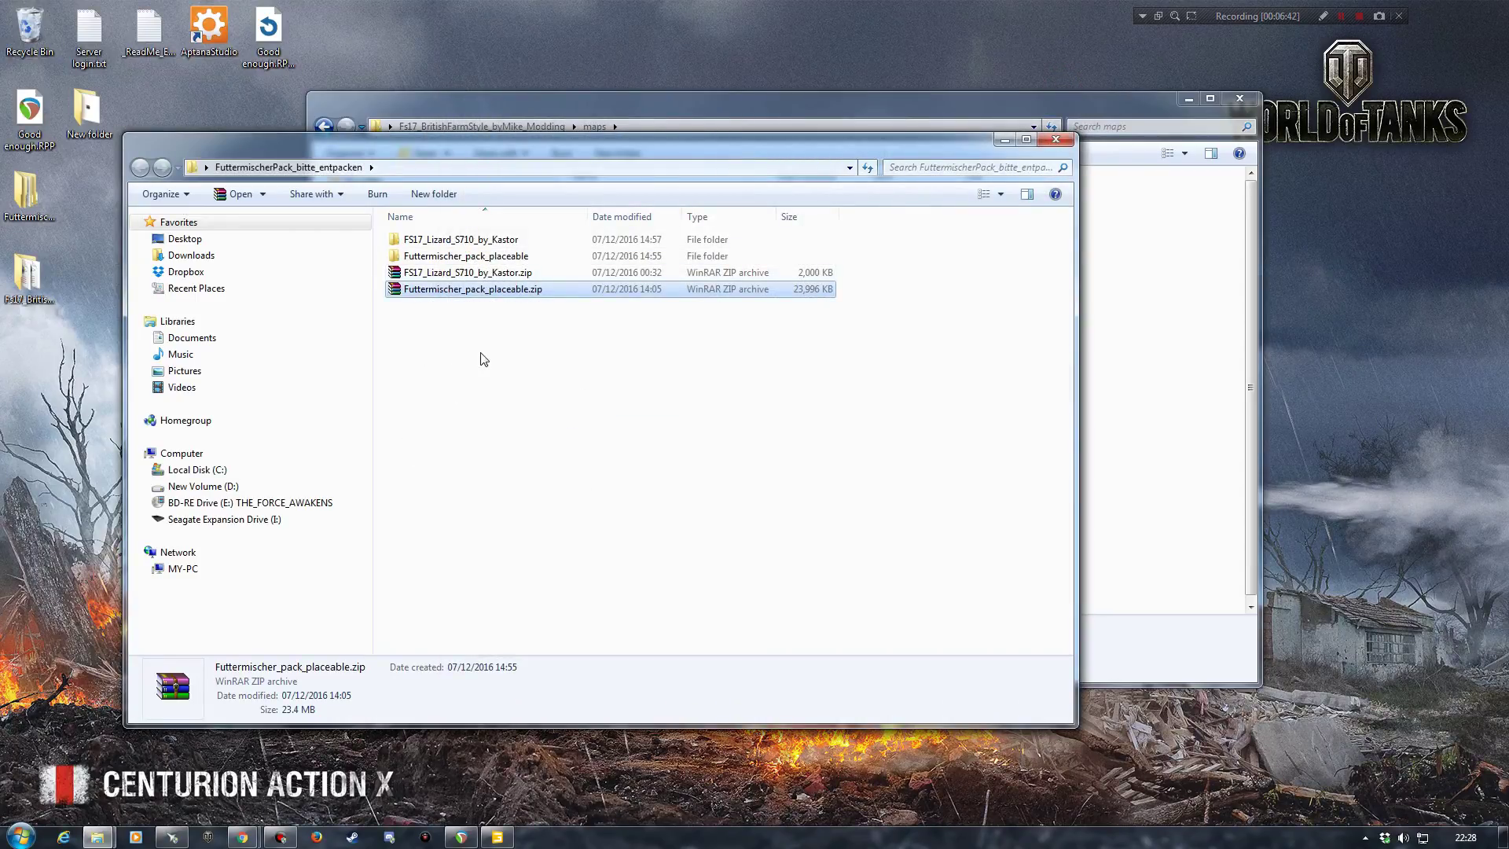
# Step: Review the two zip archives, check the contents of the extracted Futtermischer_pack_placeable folder, and close its window
pyautogui.click(437, 291)
pyautogui.click(472, 368)
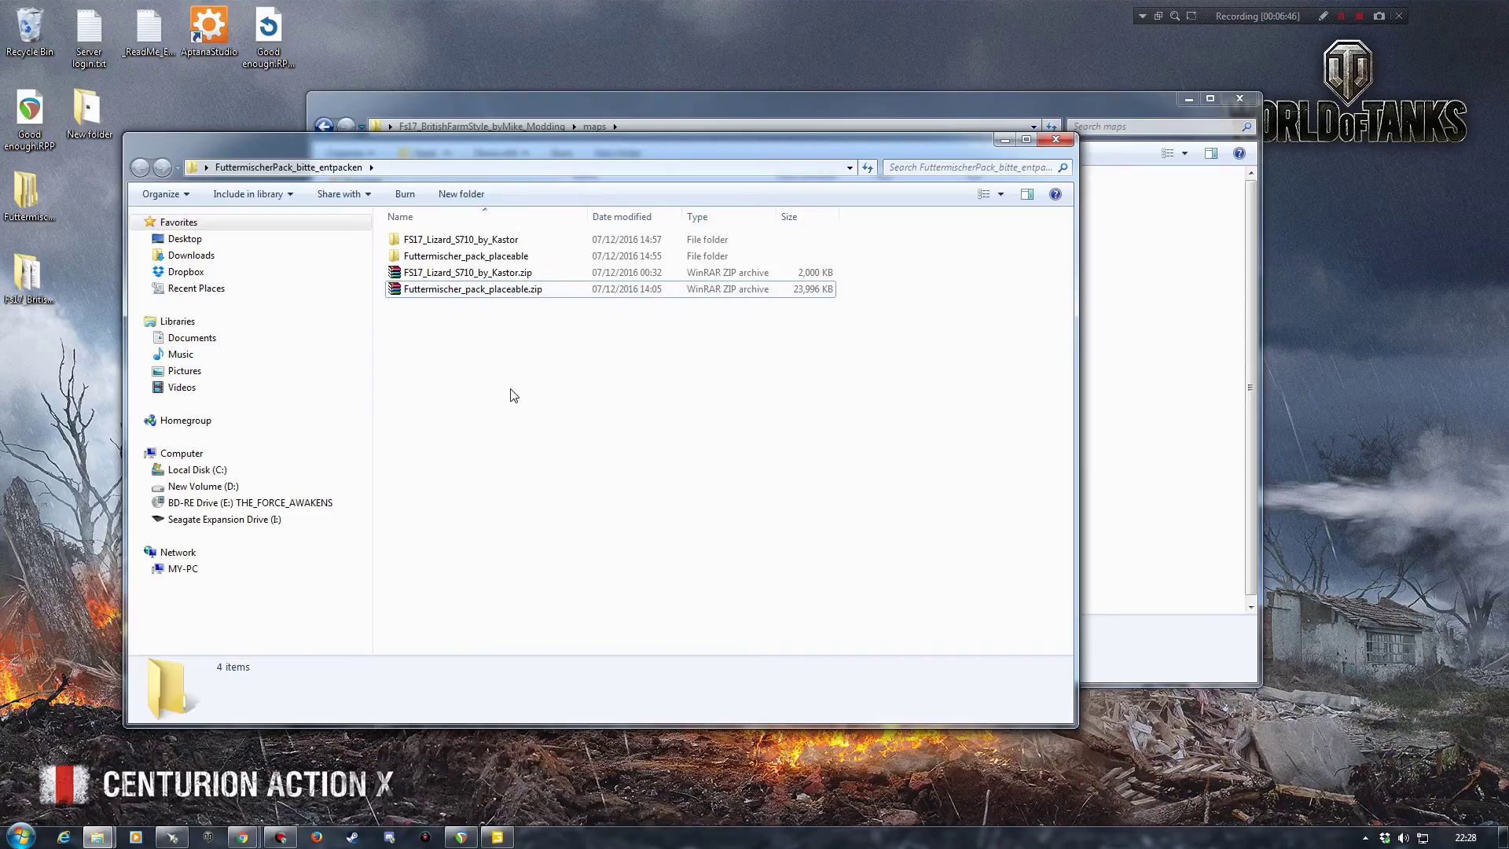
pyautogui.click(458, 274)
pyautogui.click(493, 417)
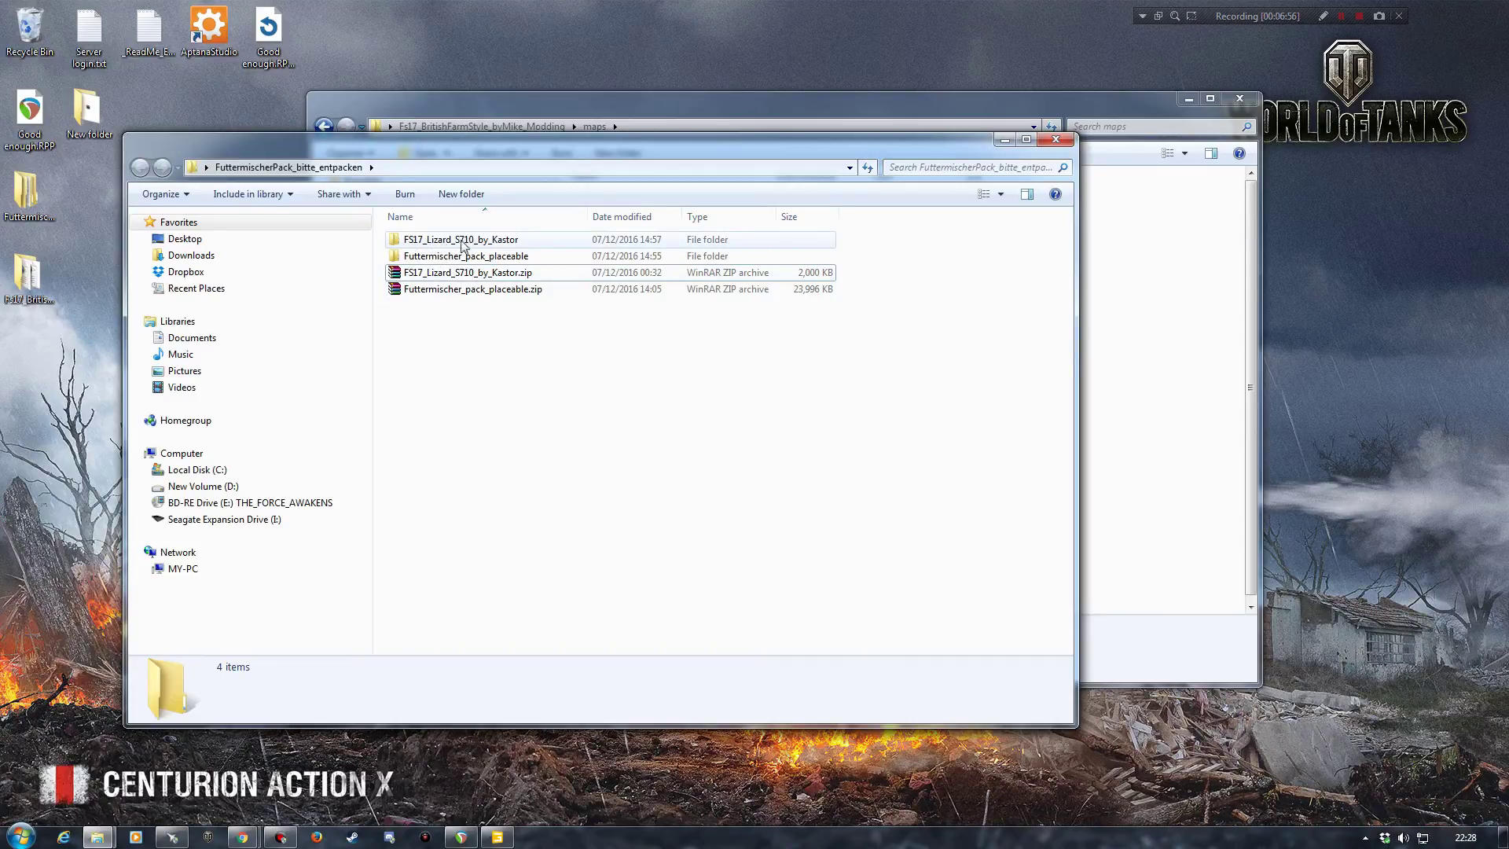
pyautogui.click(431, 256)
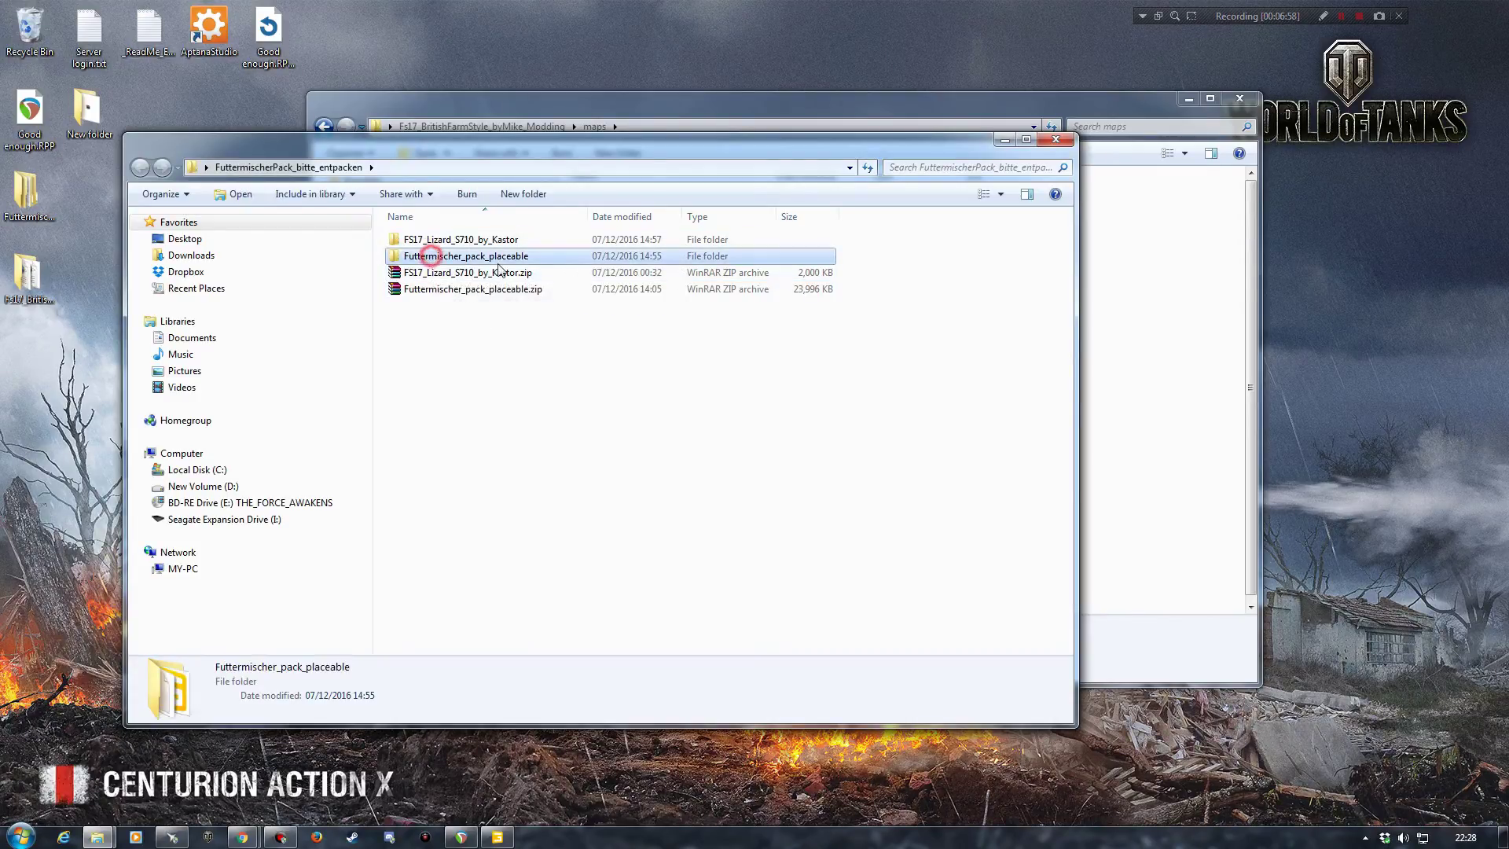
pyautogui.doubleClick(458, 258)
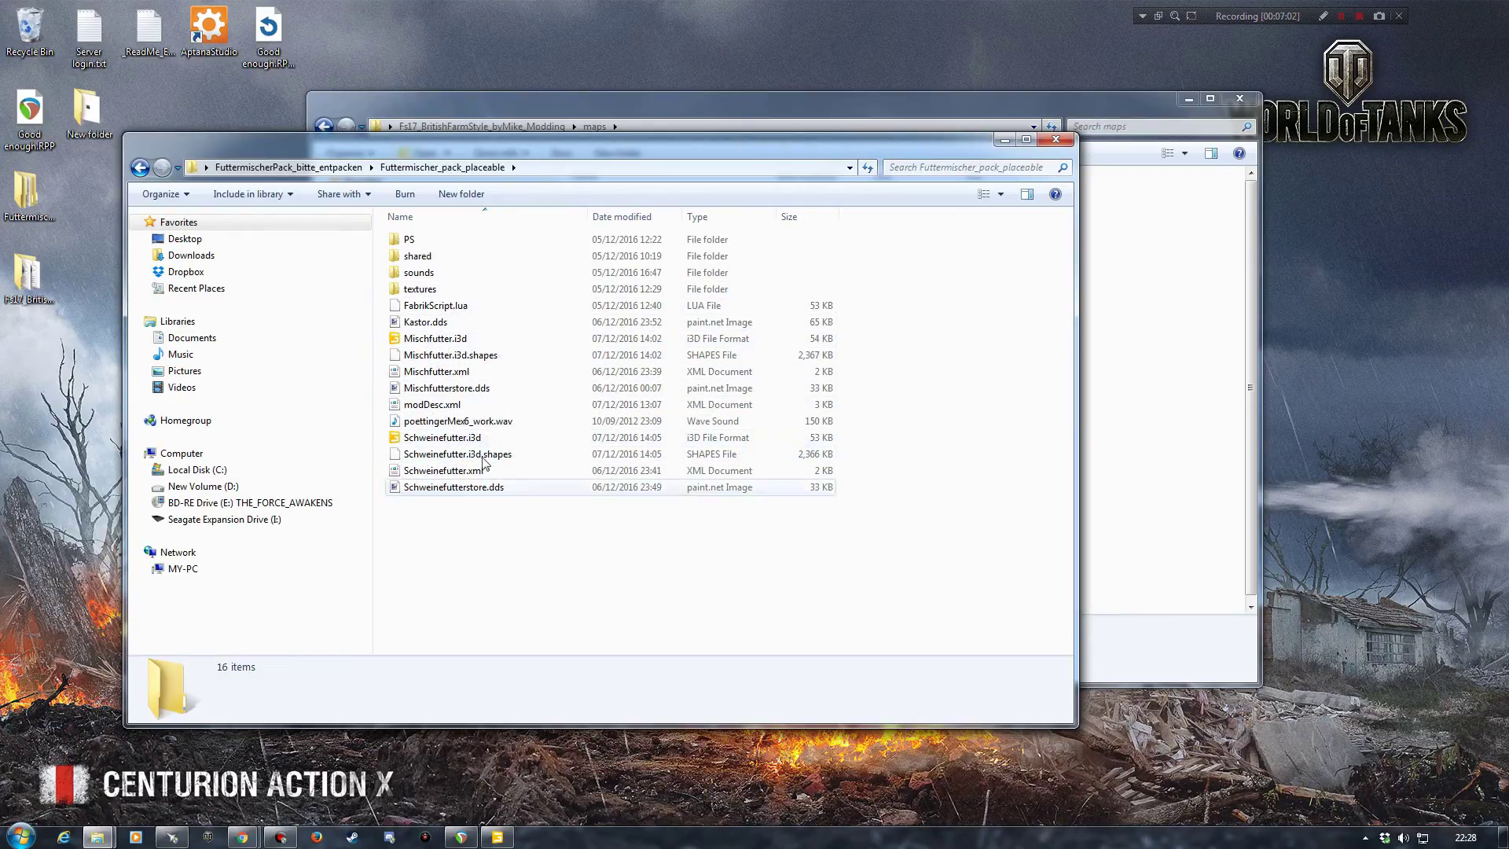
pyautogui.click(1055, 140)
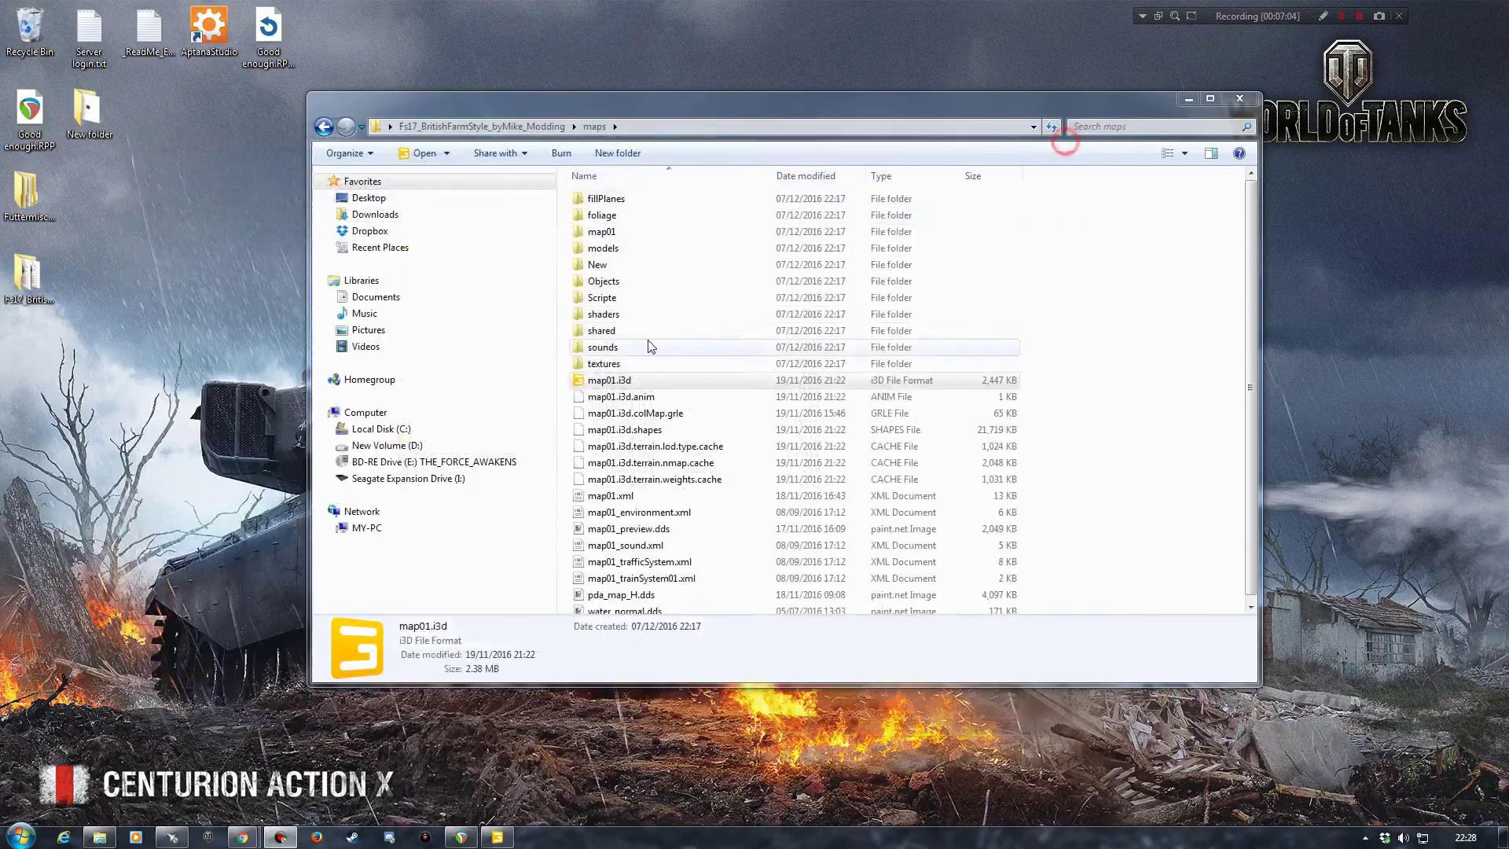
# Step: Reopen the FuttermischerPack_bitte_entpacken folder, arrange it beside the map's maps folder, and open the New subfolder there
pyautogui.click(33, 212)
pyautogui.press('Return')
pyautogui.click(421, 260)
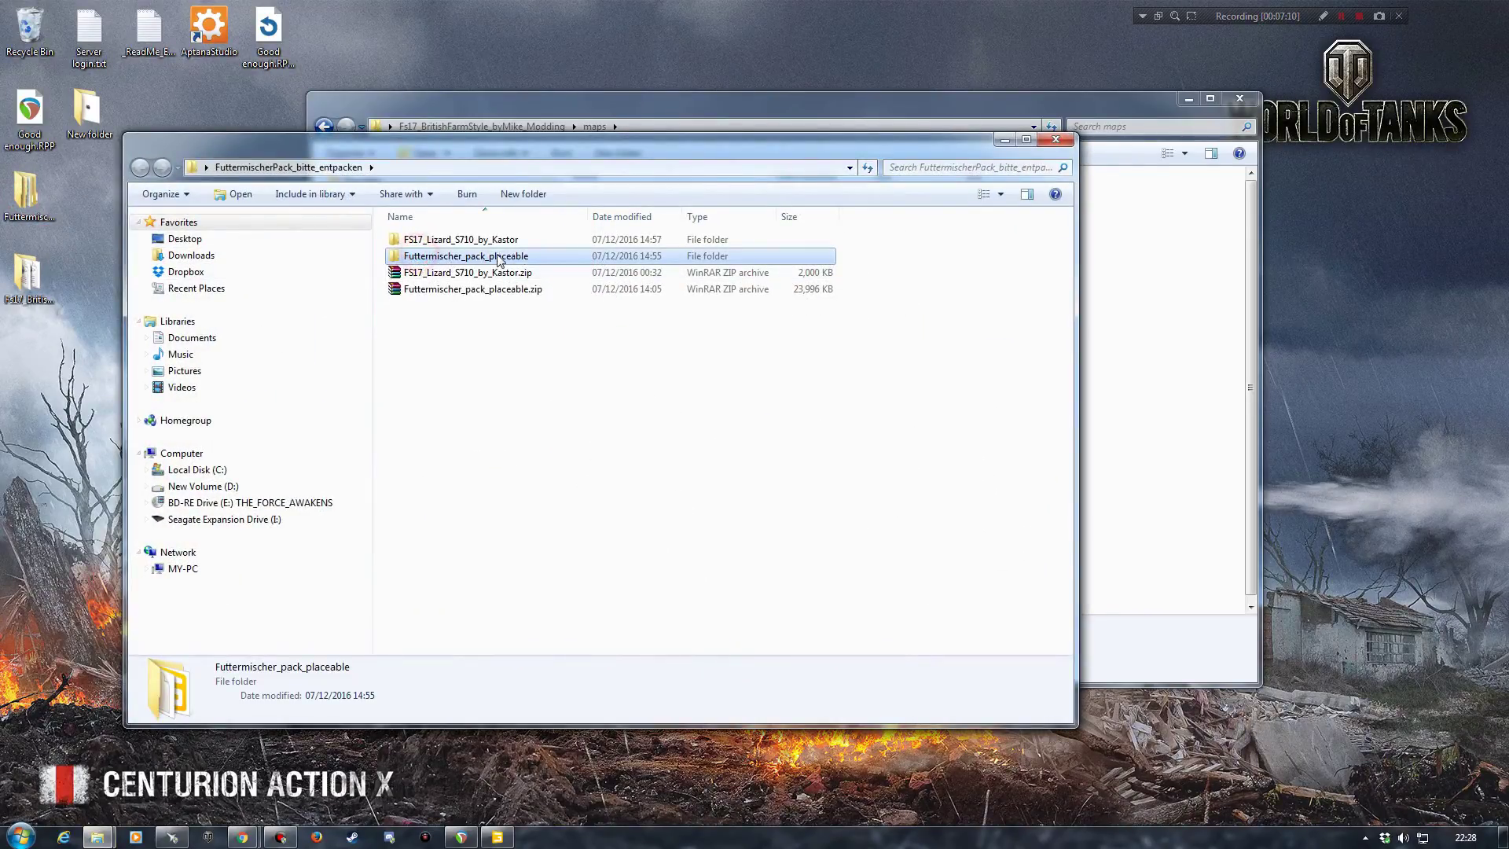
pyautogui.moveTo(514, 154); pyautogui.dragTo(502, 375)
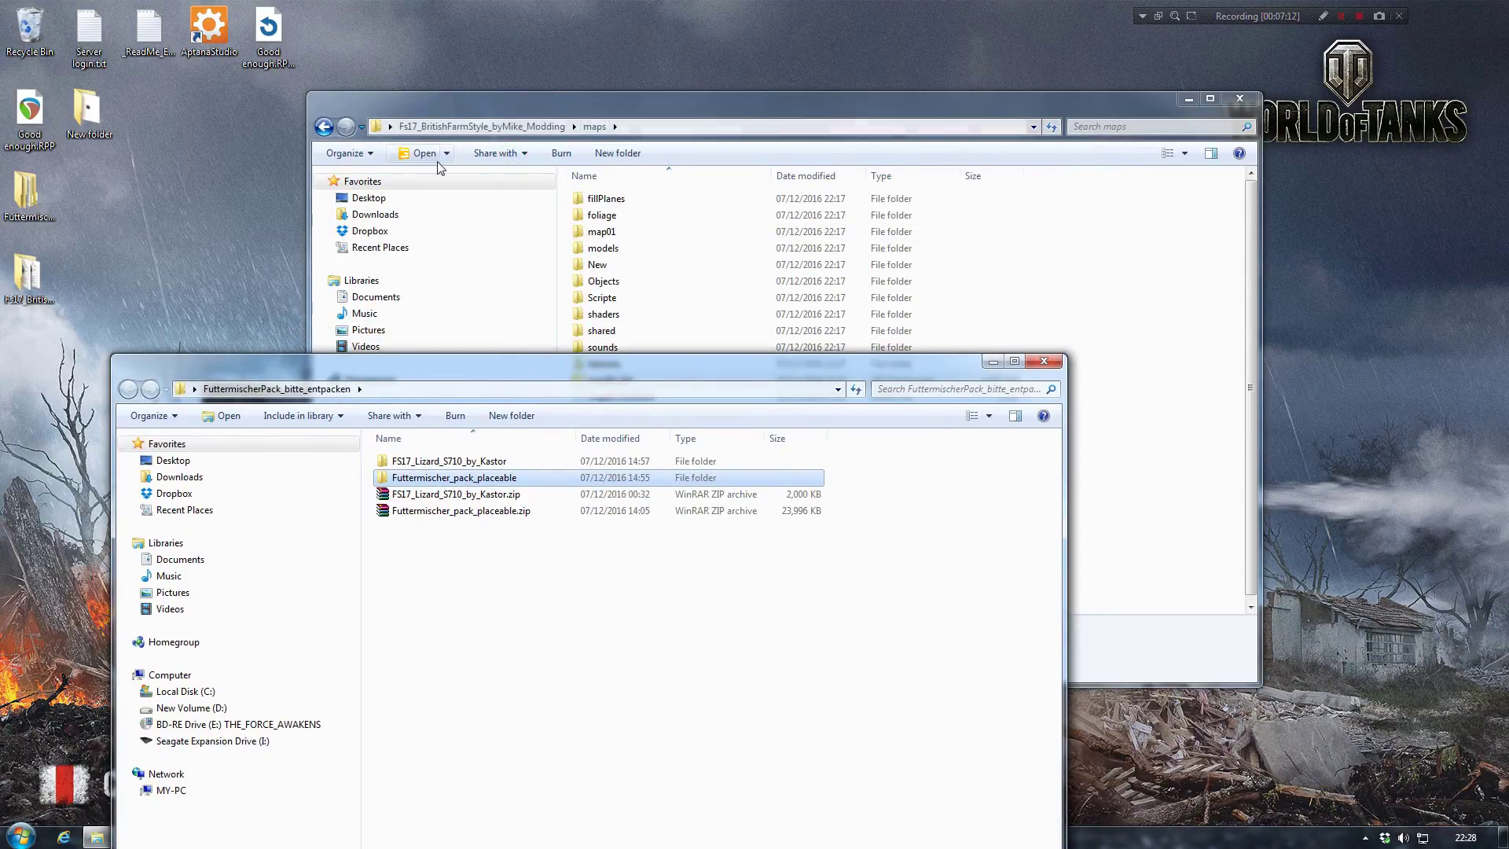
pyautogui.moveTo(535, 371); pyautogui.dragTo(427, 118)
pyautogui.moveTo(979, 107); pyautogui.dragTo(1076, 116)
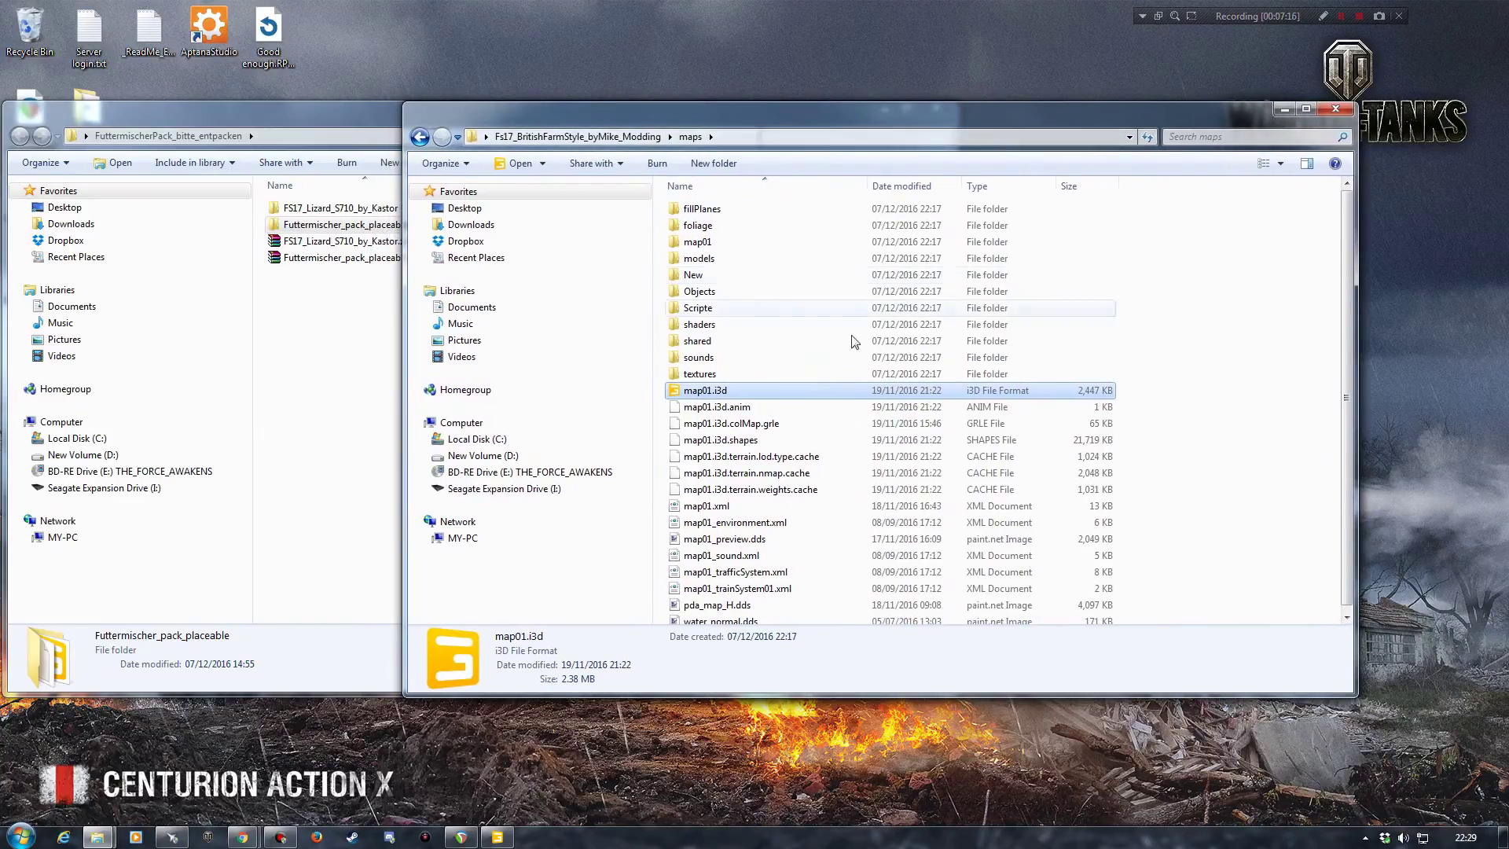
pyautogui.doubleClick(694, 275)
pyautogui.moveTo(750, 116); pyautogui.dragTo(841, 115)
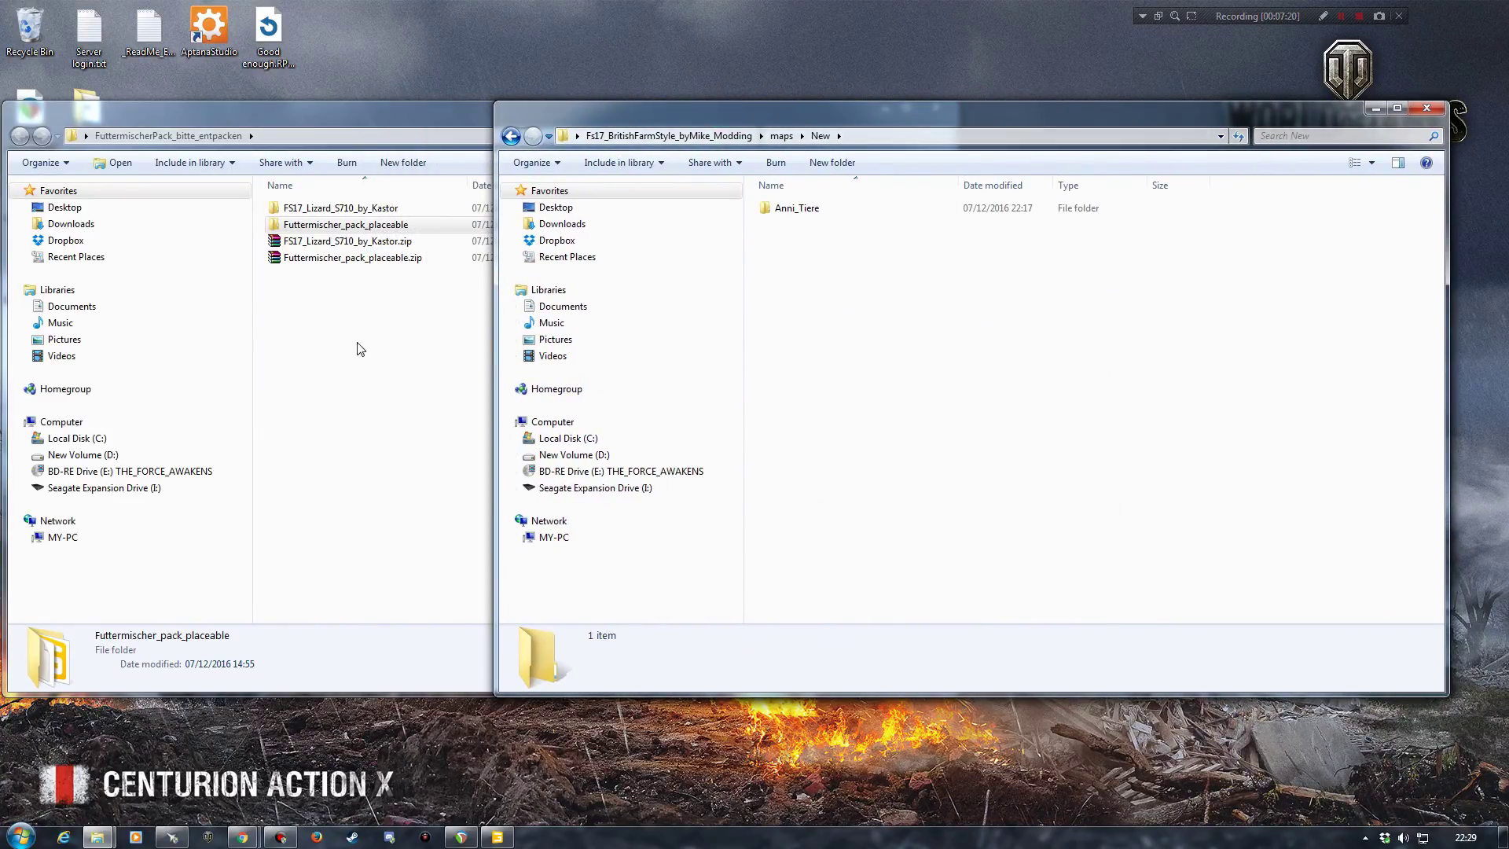
# Step: Copy the extracted Futtermischer_pack_placeable folder into the map's maps\New folder and close the source folder window
pyautogui.moveTo(324, 229); pyautogui.dragTo(904, 381, button='right')
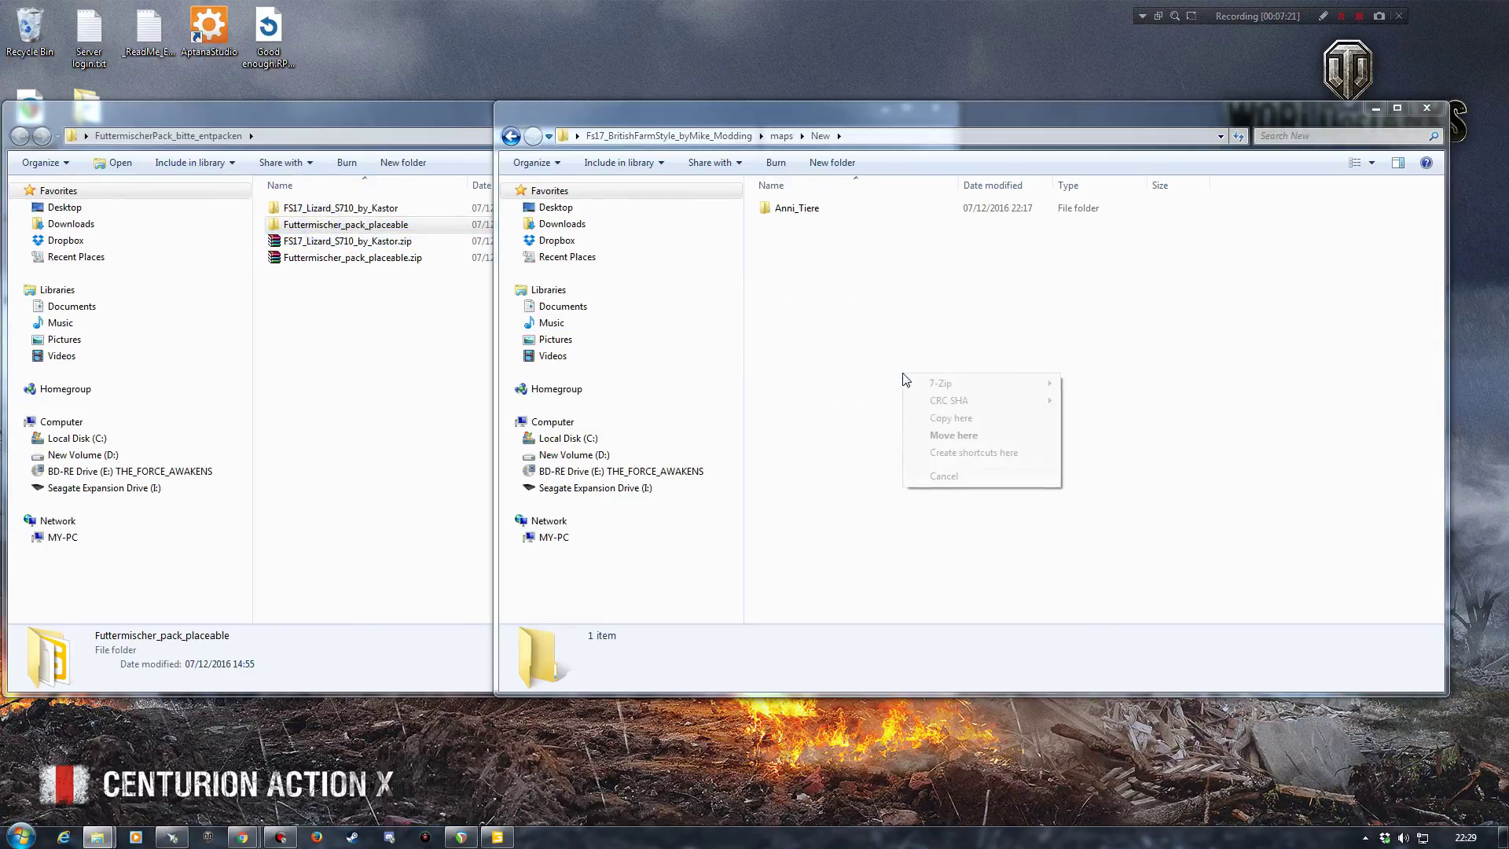
pyautogui.click(955, 415)
pyautogui.click(438, 184)
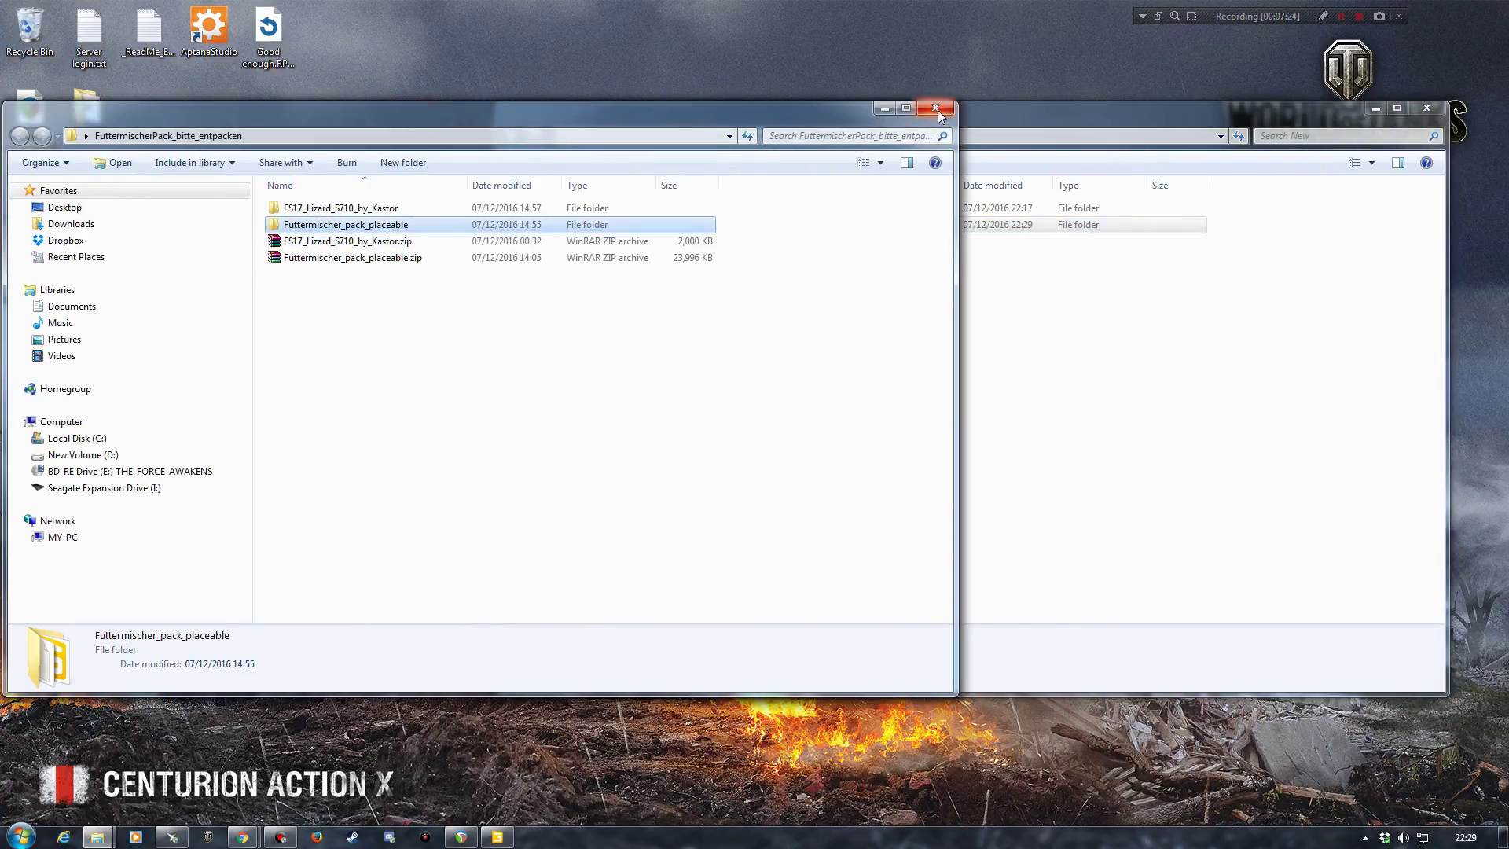
pyautogui.click(939, 110)
pyautogui.moveTo(941, 116); pyautogui.dragTo(647, 116)
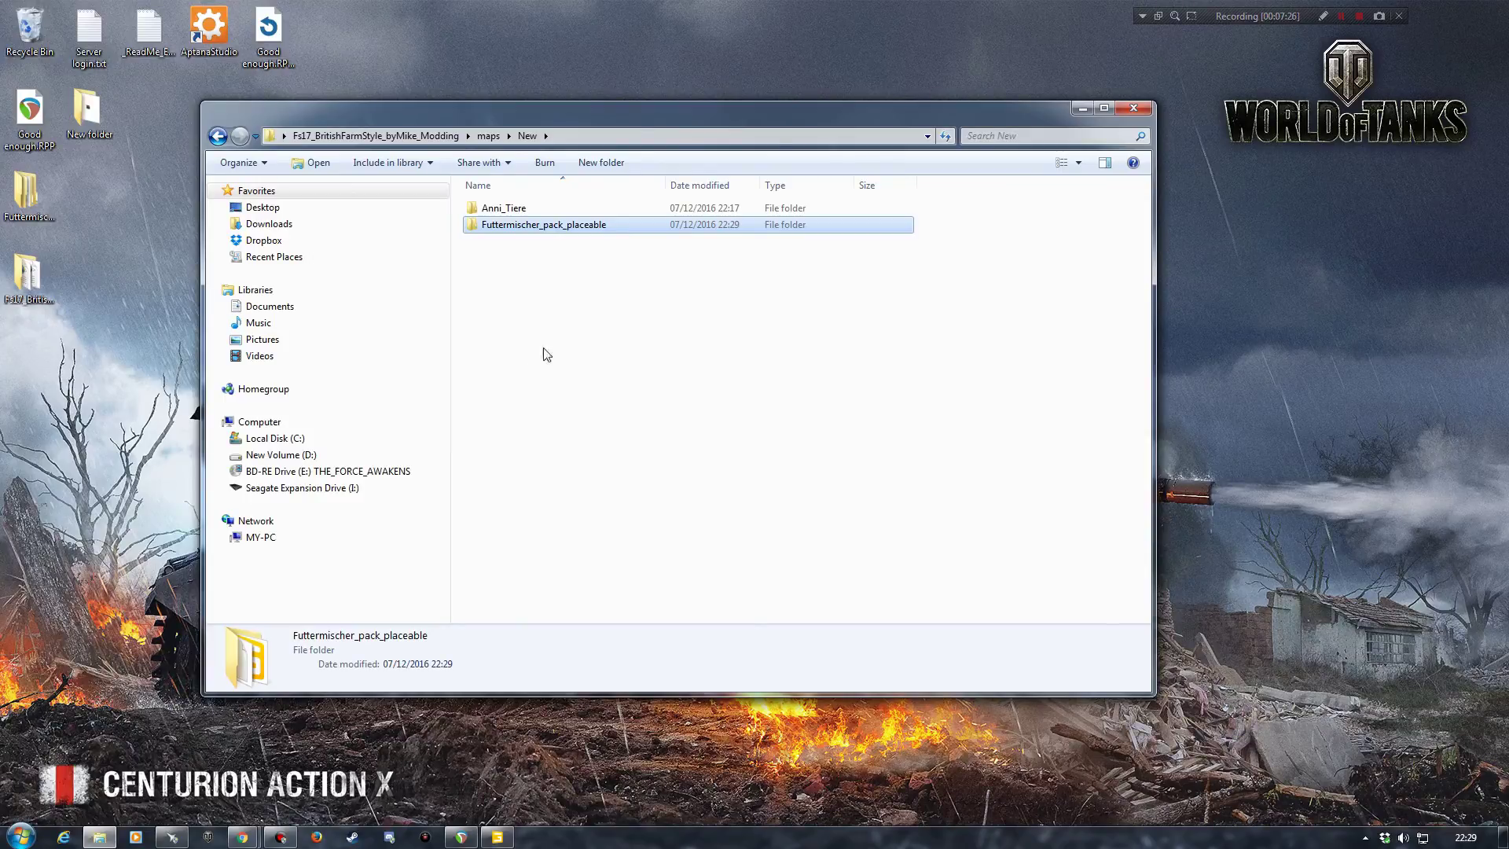
# Step: Rename the copied folder as mixerpack, check its contents and return to the New folder
pyautogui.rightClick(500, 226)
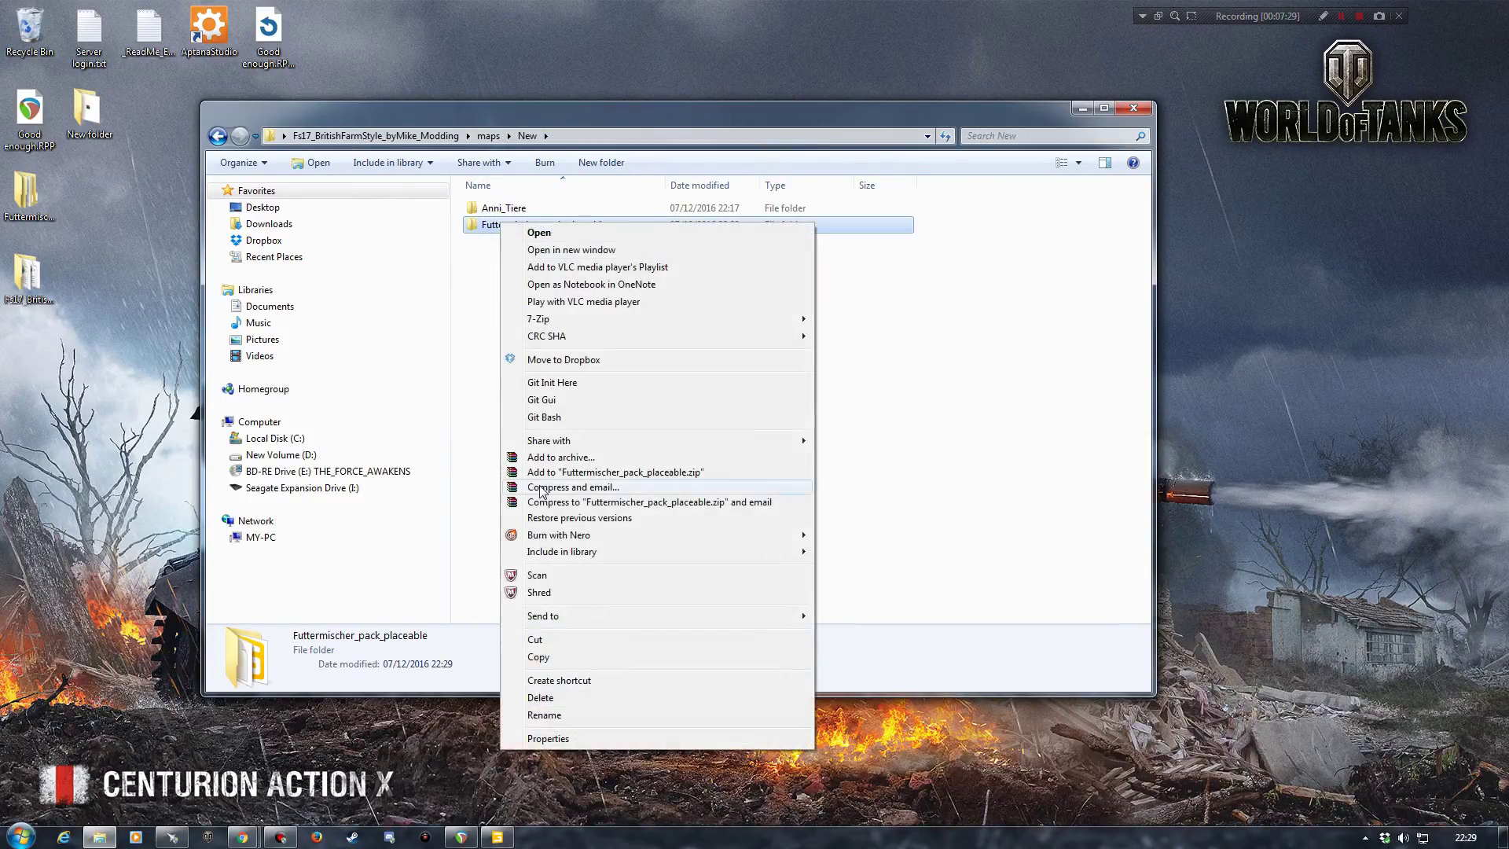
pyautogui.click(570, 715)
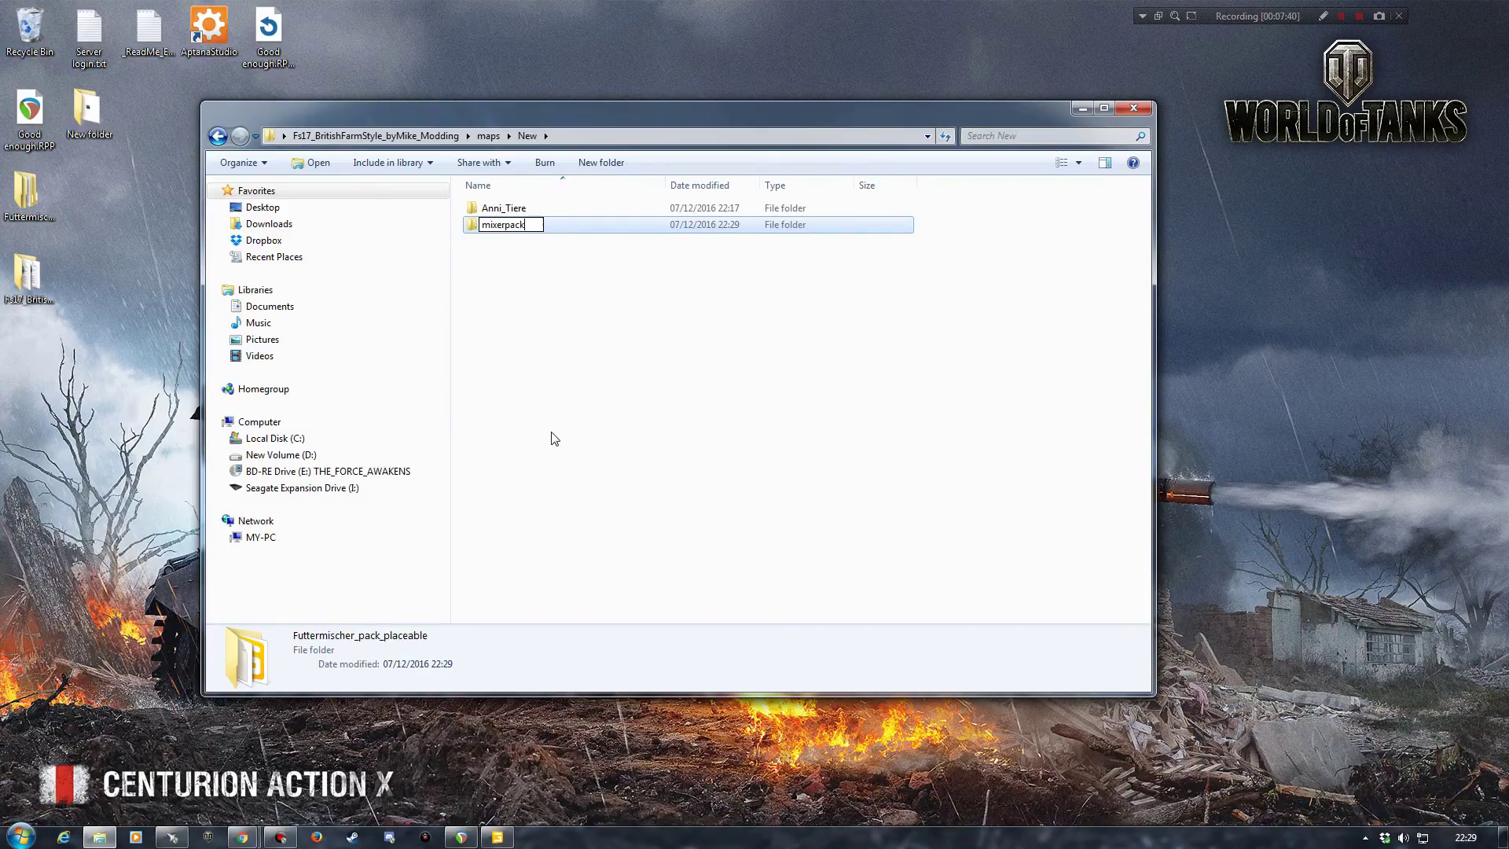
pyautogui.press('Return')
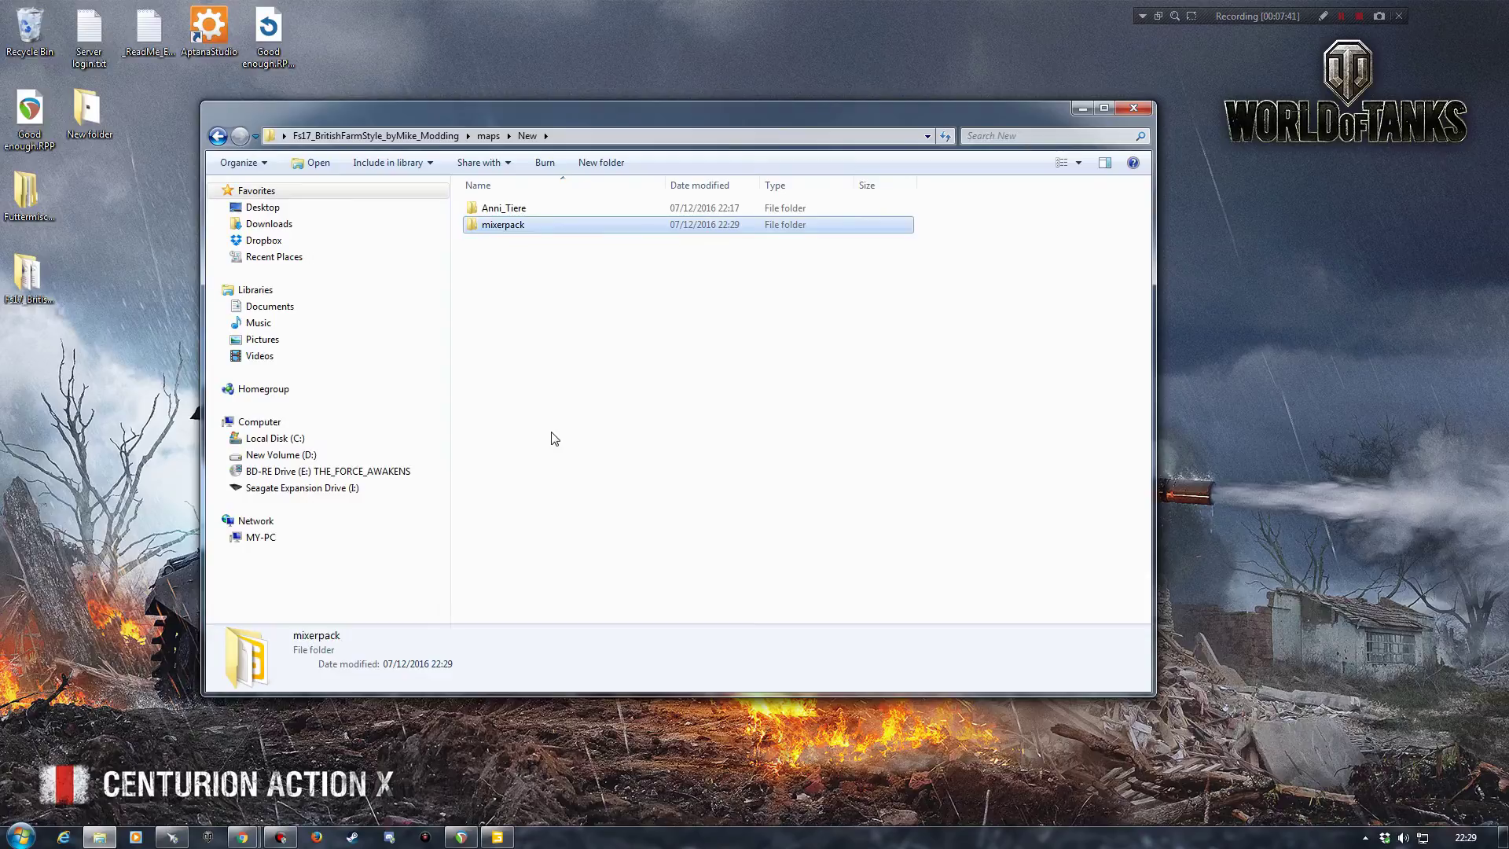
pyautogui.doubleClick(507, 226)
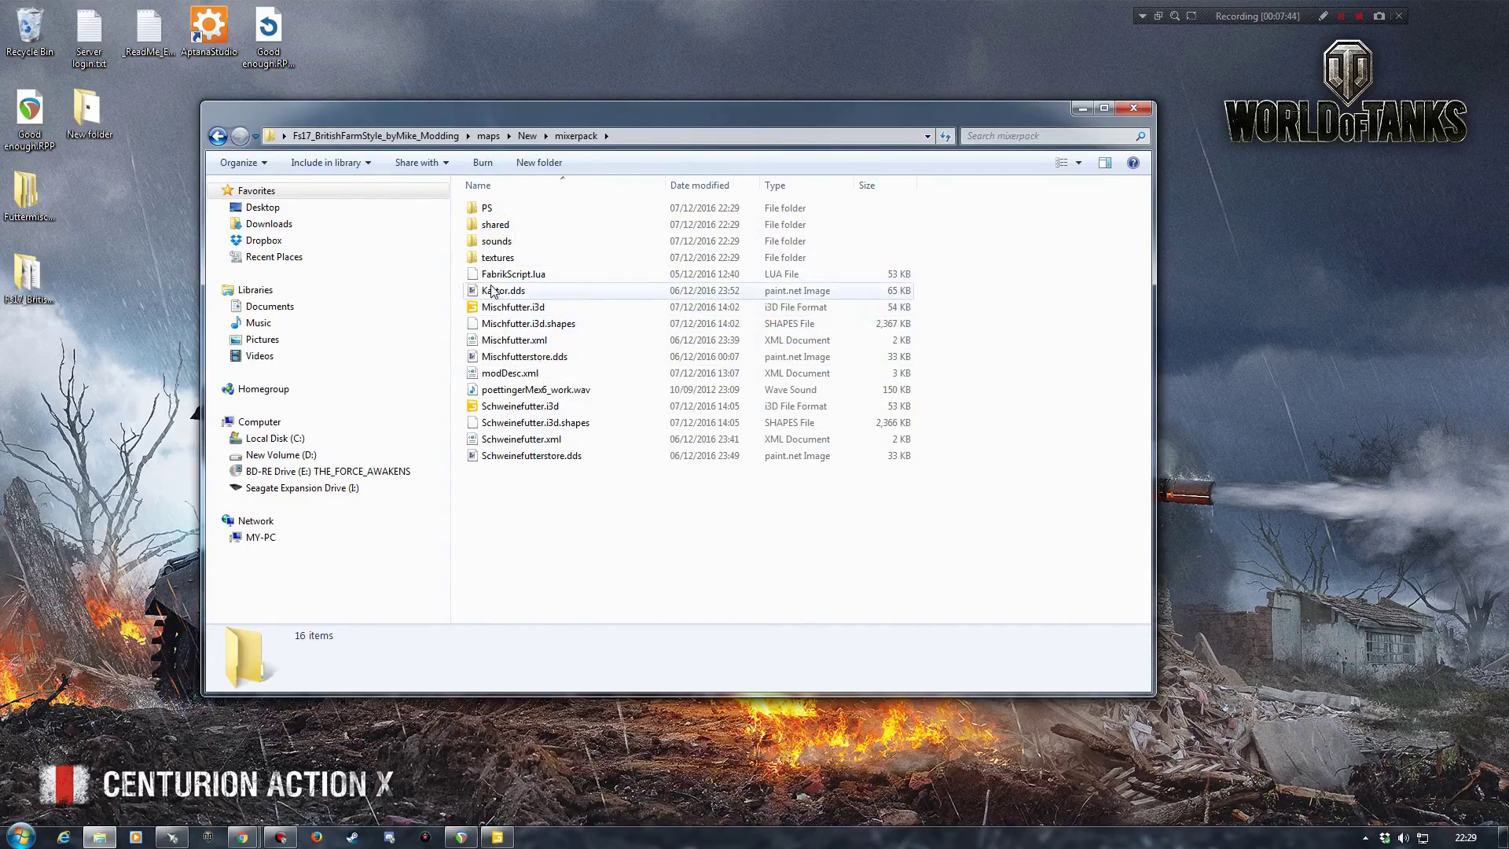
pyautogui.press('BackSpace')
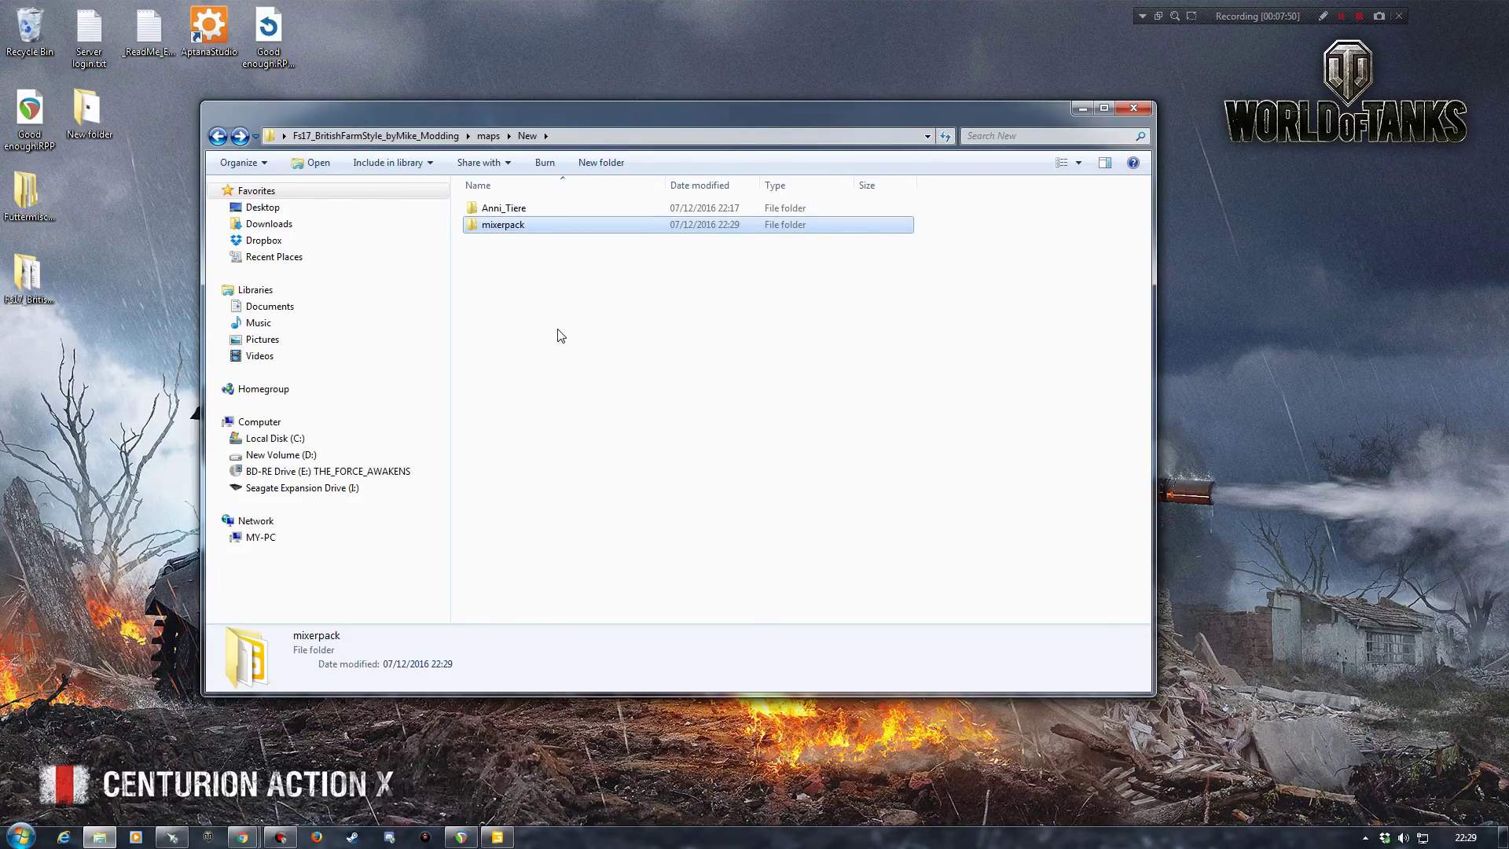
# Step: Switch back to GIANTS Editor with map01.i3d and clear the cowsHusbandry selection
pyautogui.rightClick(500, 839)
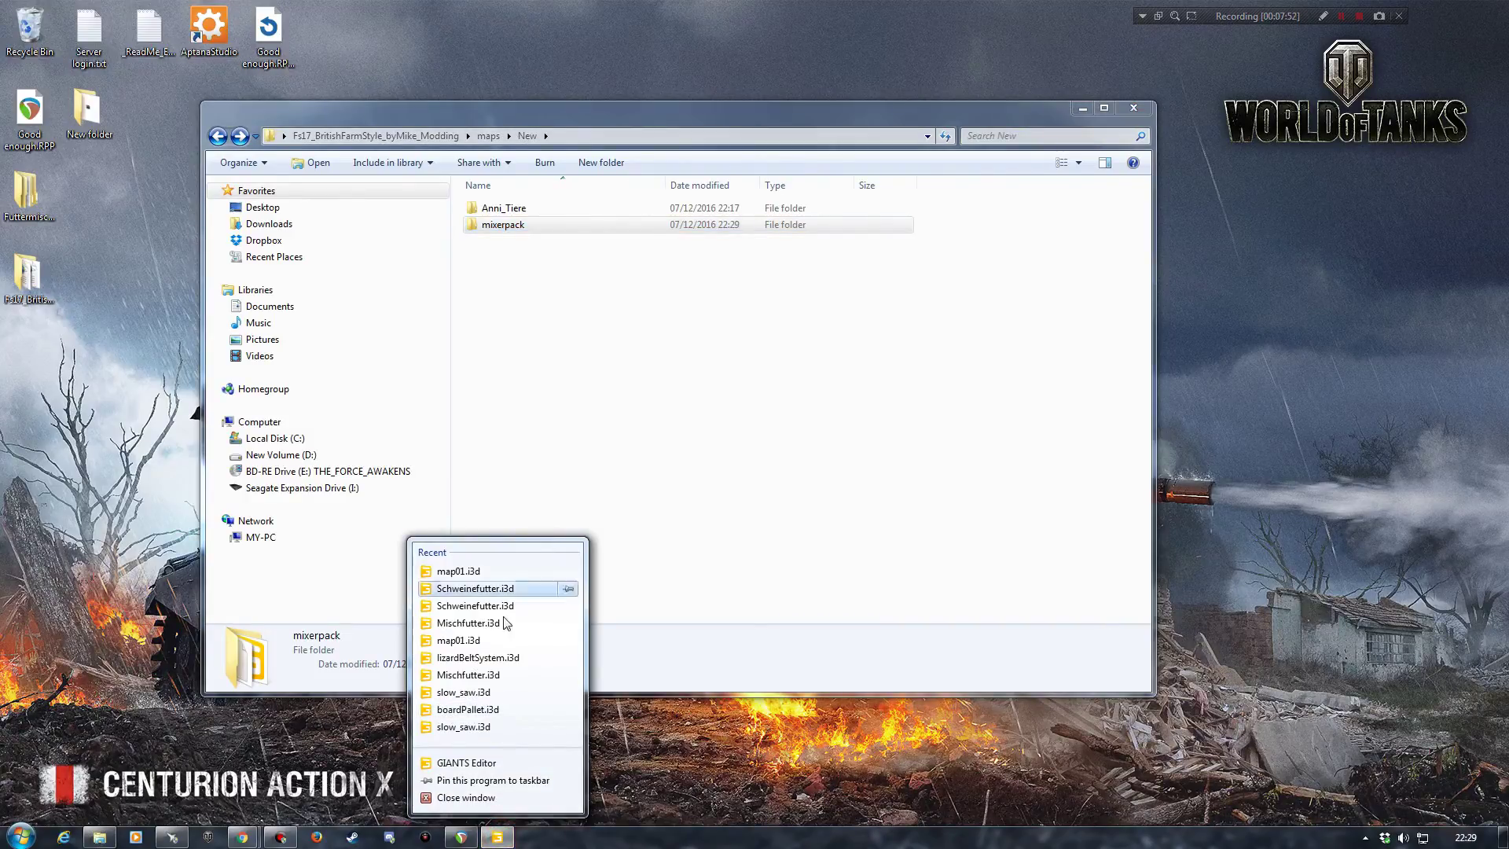
pyautogui.click(666, 511)
pyautogui.click(503, 838)
pyautogui.keyDown('alt'); pyautogui.moveTo(707, 337); pyautogui.dragTo(579, 303); pyautogui.keyUp('alt')
pyautogui.click(189, 312)
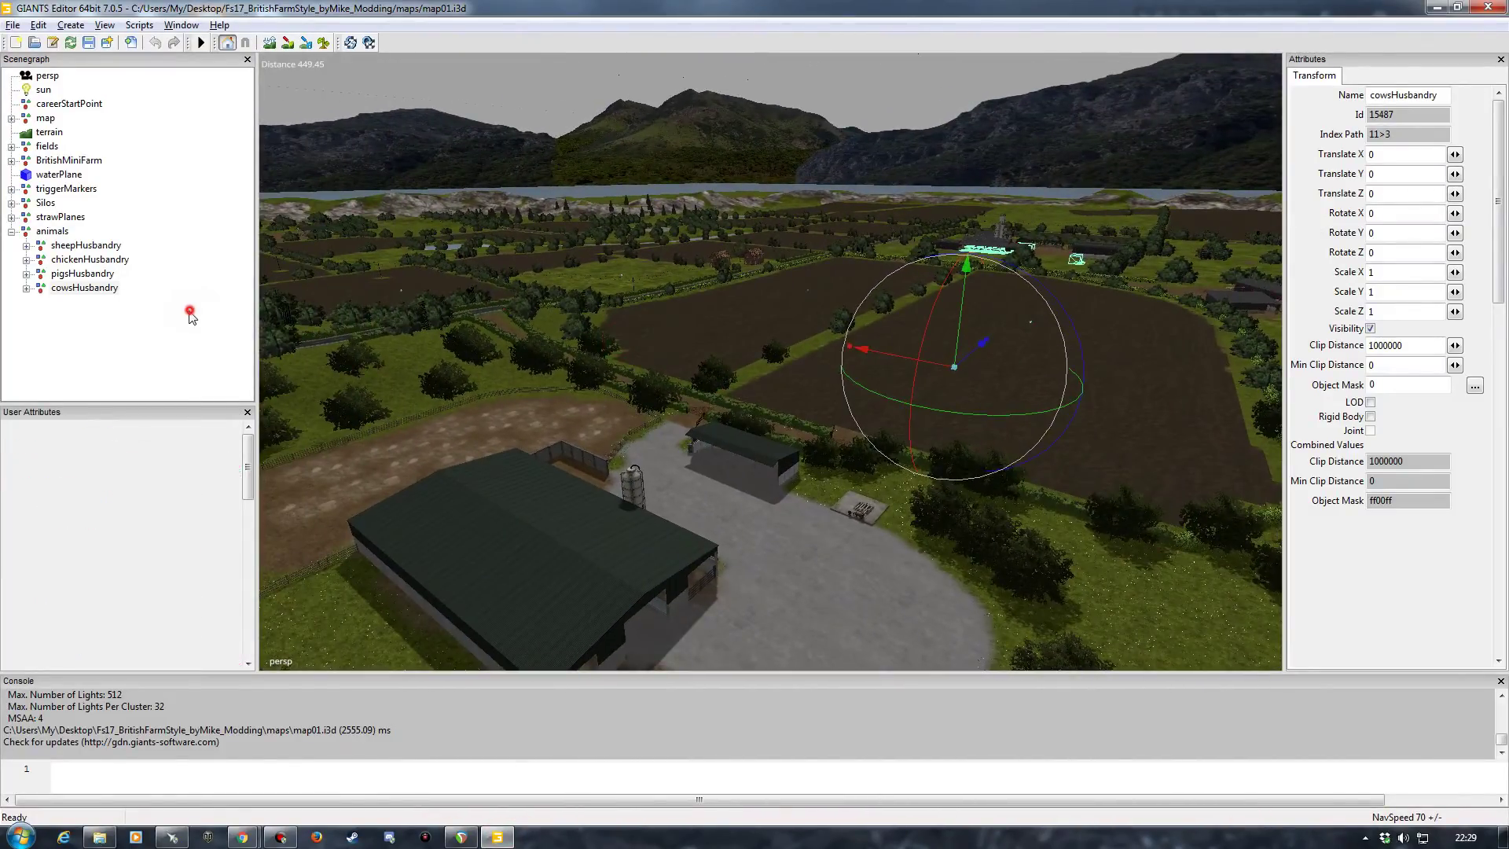
# Step: Survey the concrete yard beside the green-roofed shed and the neighbouring fields in the perspective view
pyautogui.keyDown('alt'); pyautogui.moveTo(643, 502); pyautogui.dragTo(645, 519); pyautogui.keyUp('alt')
pyautogui.keyDown('alt'); pyautogui.moveTo(644, 520); pyautogui.dragTo(626, 411, button='right'); pyautogui.keyUp('alt')
pyautogui.keyDown('alt'); pyautogui.moveTo(626, 411); pyautogui.dragTo(505, 428); pyautogui.keyUp('alt')
pyautogui.keyDown('alt'); pyautogui.moveTo(505, 429); pyautogui.dragTo(529, 383, button='right'); pyautogui.keyUp('alt')
pyautogui.keyDown('alt'); pyautogui.moveTo(581, 397); pyautogui.dragTo(624, 412); pyautogui.keyUp('alt')
pyautogui.keyDown('alt'); pyautogui.moveTo(627, 417); pyautogui.dragTo(606, 433, button='right'); pyautogui.keyUp('alt')
pyautogui.keyDown('alt'); pyautogui.moveTo(590, 437); pyautogui.dragTo(611, 385); pyautogui.keyUp('alt')
pyautogui.keyDown('alt'); pyautogui.moveTo(611, 385); pyautogui.dragTo(648, 344, button='right'); pyautogui.keyUp('alt')
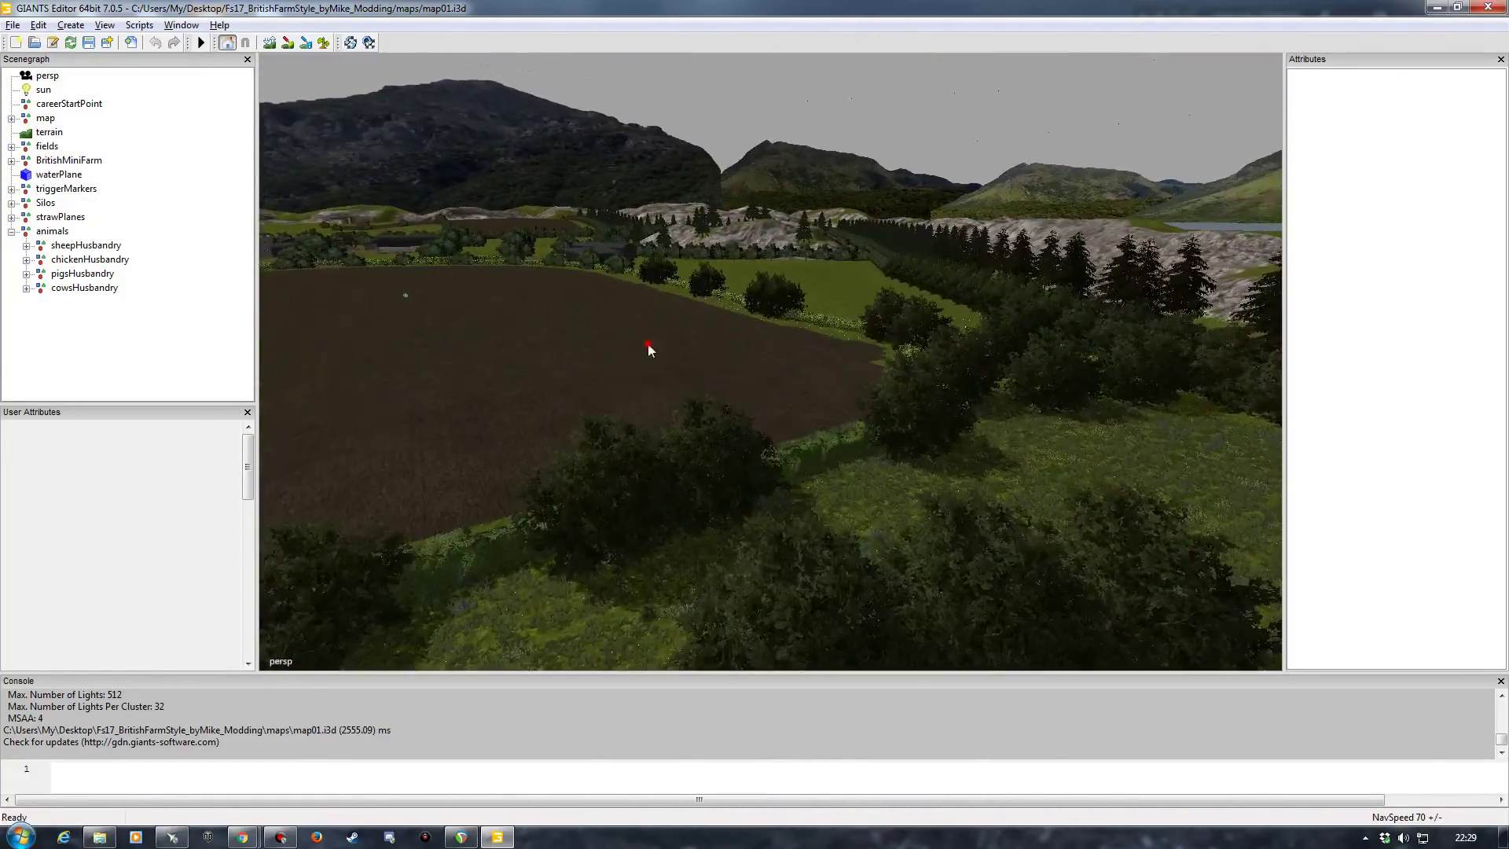
pyautogui.keyDown('alt'); pyautogui.moveTo(648, 344); pyautogui.dragTo(580, 385); pyautogui.keyUp('alt')
pyautogui.keyDown('alt'); pyautogui.moveTo(580, 385); pyautogui.dragTo(506, 432, button='right'); pyautogui.keyUp('alt')
pyautogui.keyDown('alt'); pyautogui.moveTo(505, 431); pyautogui.dragTo(565, 494); pyautogui.keyUp('alt')
pyautogui.keyDown('alt'); pyautogui.moveTo(565, 493); pyautogui.dragTo(544, 515, button='right'); pyautogui.keyUp('alt')
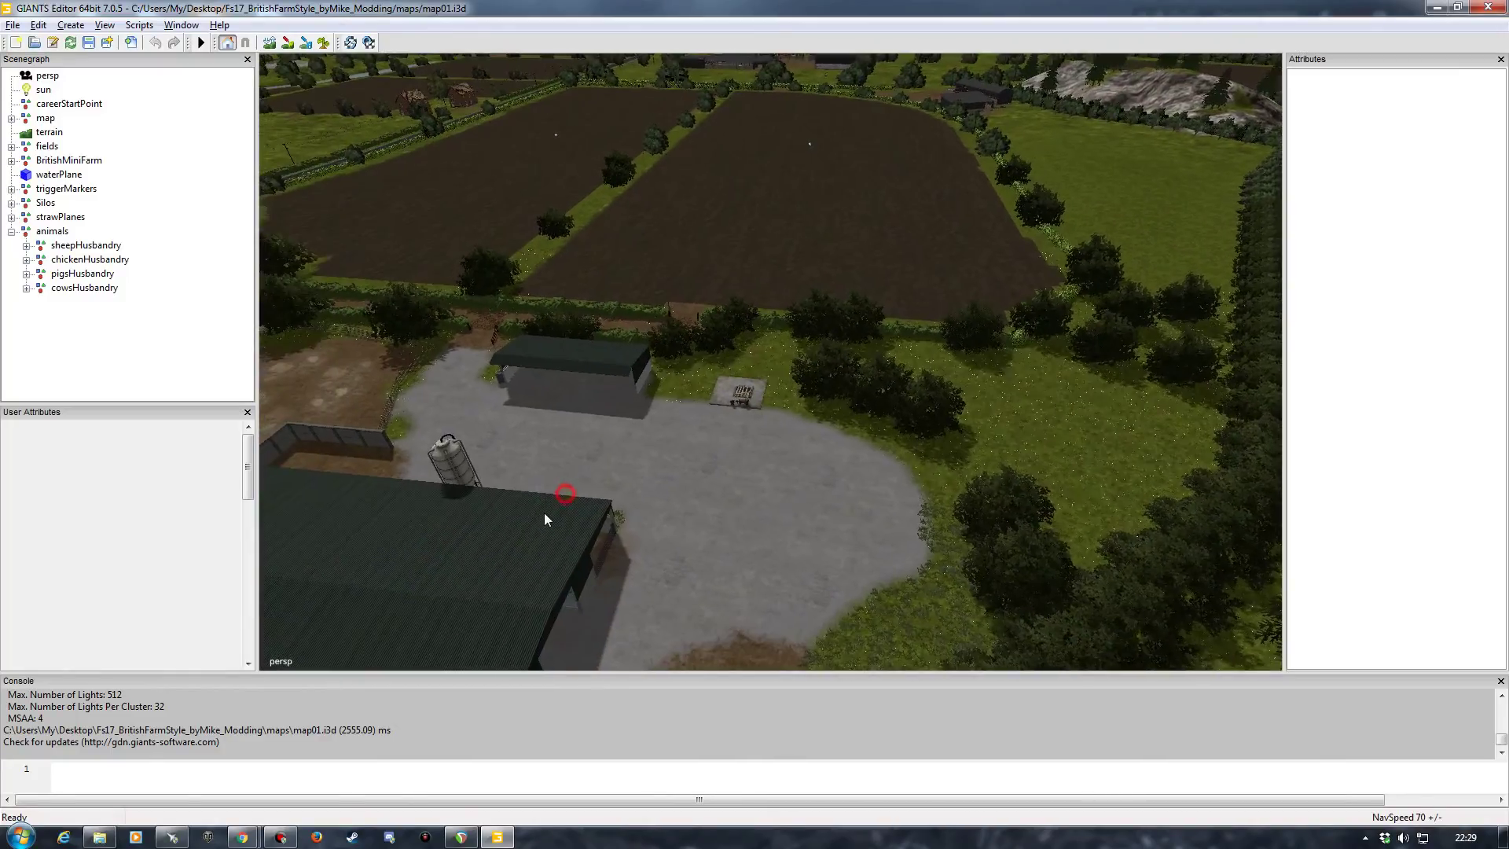
pyautogui.keyDown('alt'); pyautogui.moveTo(588, 504); pyautogui.dragTo(556, 402); pyautogui.keyUp('alt')
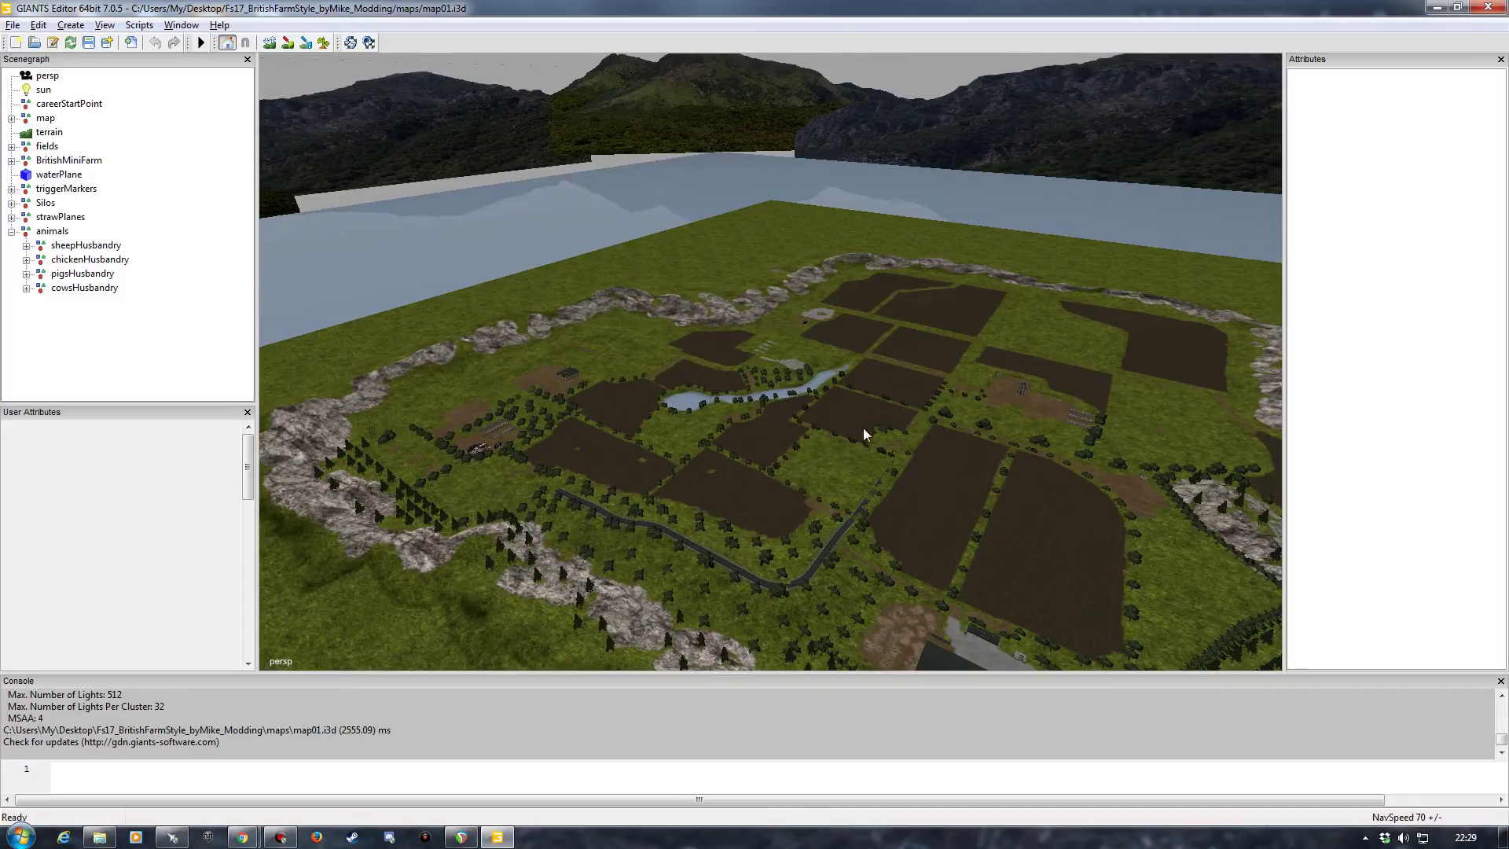
# Step: Examine the silo standing beside the green-roofed shed close up in the perspective view
pyautogui.keyDown('alt'); pyautogui.moveTo(863, 433); pyautogui.dragTo(835, 288); pyautogui.keyUp('alt')
pyautogui.scroll(6, 771, 418)
pyautogui.keyDown('alt'); pyautogui.moveTo(771, 417); pyautogui.dragTo(638, 437); pyautogui.keyUp('alt')
pyautogui.scroll(4, 610, 456)
pyautogui.keyDown('alt'); pyautogui.moveTo(643, 383); pyautogui.dragTo(648, 423); pyautogui.keyUp('alt')
pyautogui.keyDown('alt'); pyautogui.moveTo(649, 422); pyautogui.dragTo(653, 414, button='right'); pyautogui.keyUp('alt')
pyautogui.keyDown('alt'); pyautogui.moveTo(654, 414); pyautogui.dragTo(667, 351); pyautogui.keyUp('alt')
pyautogui.keyDown('alt'); pyautogui.moveTo(666, 351); pyautogui.dragTo(577, 478, button='right'); pyautogui.keyUp('alt')
pyautogui.keyDown('alt'); pyautogui.moveTo(576, 479); pyautogui.dragTo(577, 500); pyautogui.keyUp('alt')
pyautogui.keyDown('alt'); pyautogui.moveTo(576, 499); pyautogui.dragTo(731, 431, button='right'); pyautogui.keyUp('alt')
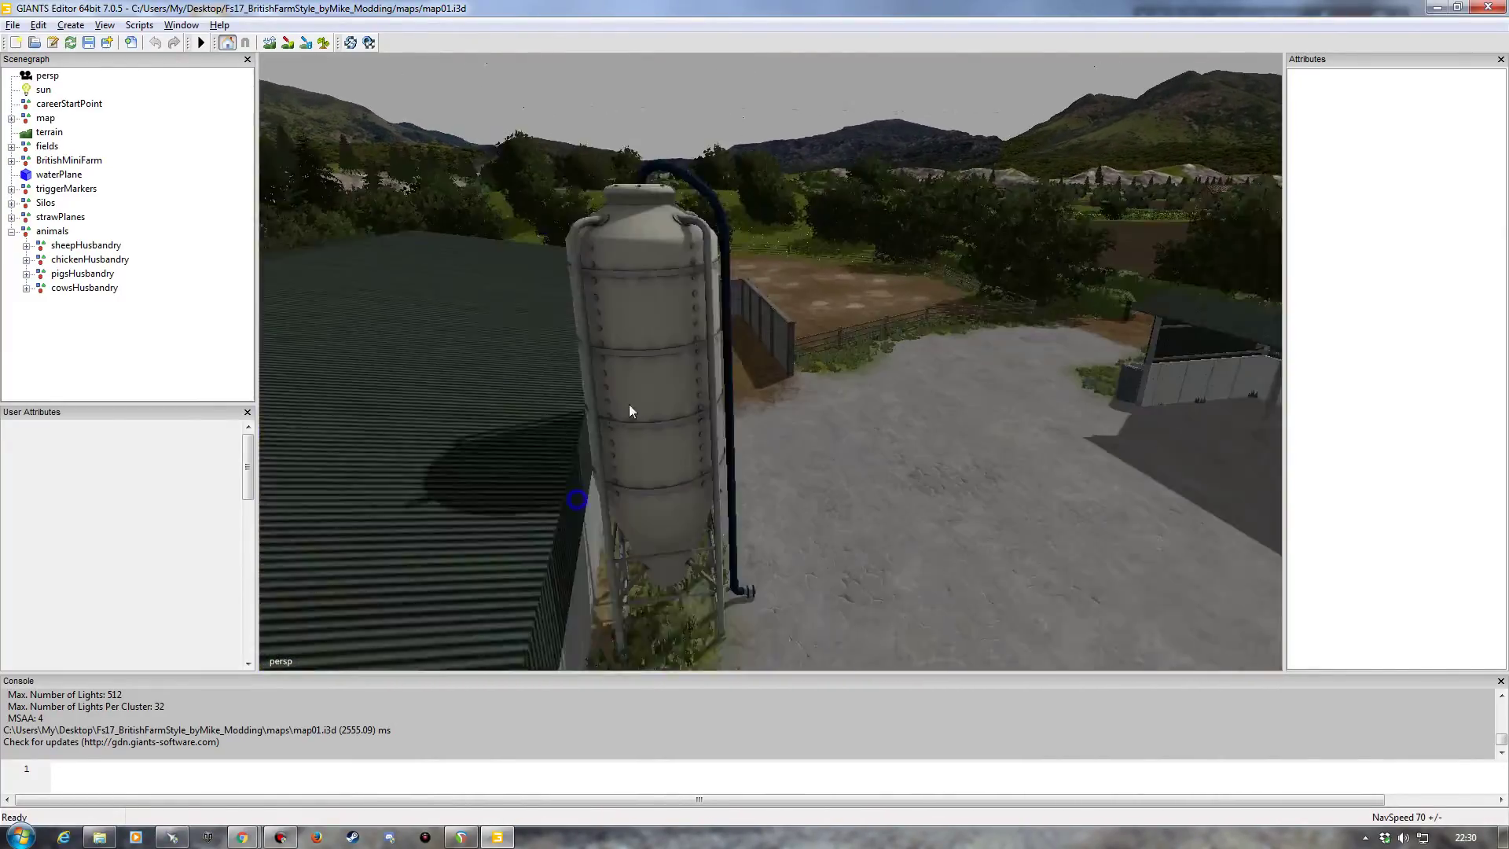
# Step: Examine the yard edge between the silo, the open shed and the concrete slab with the pallet in the perspective view
pyautogui.keyDown('alt'); pyautogui.moveTo(731, 431); pyautogui.dragTo(781, 471); pyautogui.keyUp('alt')
pyautogui.keyDown('alt'); pyautogui.moveTo(781, 472); pyautogui.dragTo(728, 428, button='right'); pyautogui.keyUp('alt')
pyautogui.keyDown('alt'); pyautogui.moveTo(728, 427); pyautogui.dragTo(752, 389); pyautogui.keyUp('alt')
pyautogui.keyDown('alt'); pyautogui.moveTo(753, 388); pyautogui.dragTo(765, 351, button='right'); pyautogui.keyUp('alt')
pyautogui.keyDown('alt'); pyautogui.moveTo(765, 350); pyautogui.dragTo(792, 395); pyautogui.keyUp('alt')
pyautogui.keyDown('alt'); pyautogui.moveTo(792, 395); pyautogui.dragTo(792, 368, button='right'); pyautogui.keyUp('alt')
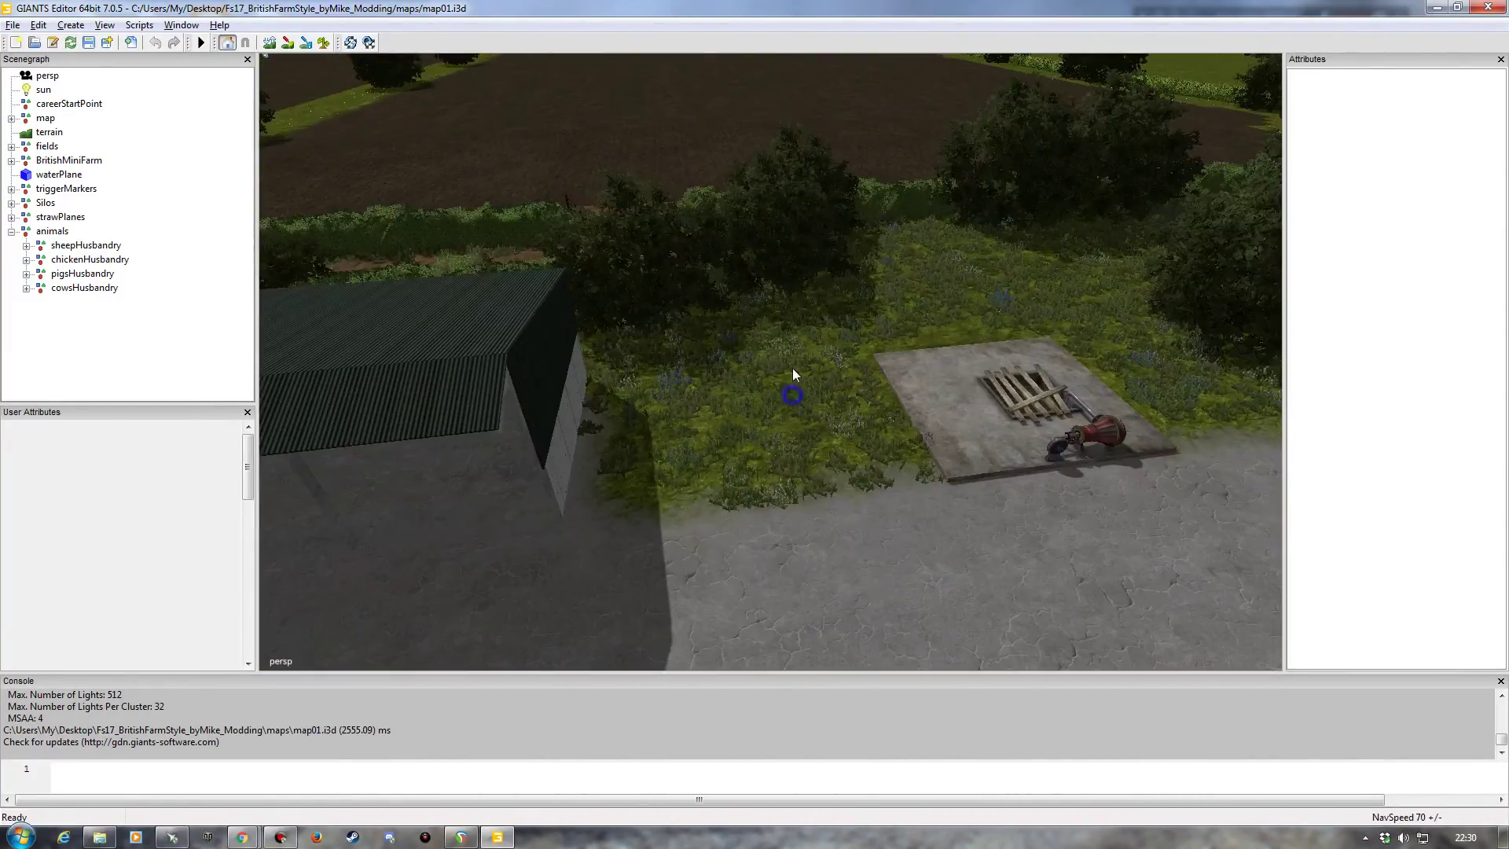
pyautogui.keyDown('alt'); pyautogui.moveTo(791, 379); pyautogui.dragTo(737, 440); pyautogui.keyUp('alt')
pyautogui.keyDown('alt'); pyautogui.moveTo(771, 408); pyautogui.dragTo(717, 431, button='right'); pyautogui.keyUp('alt')
pyautogui.keyDown('alt'); pyautogui.moveTo(717, 431); pyautogui.dragTo(709, 417); pyautogui.keyUp('alt')
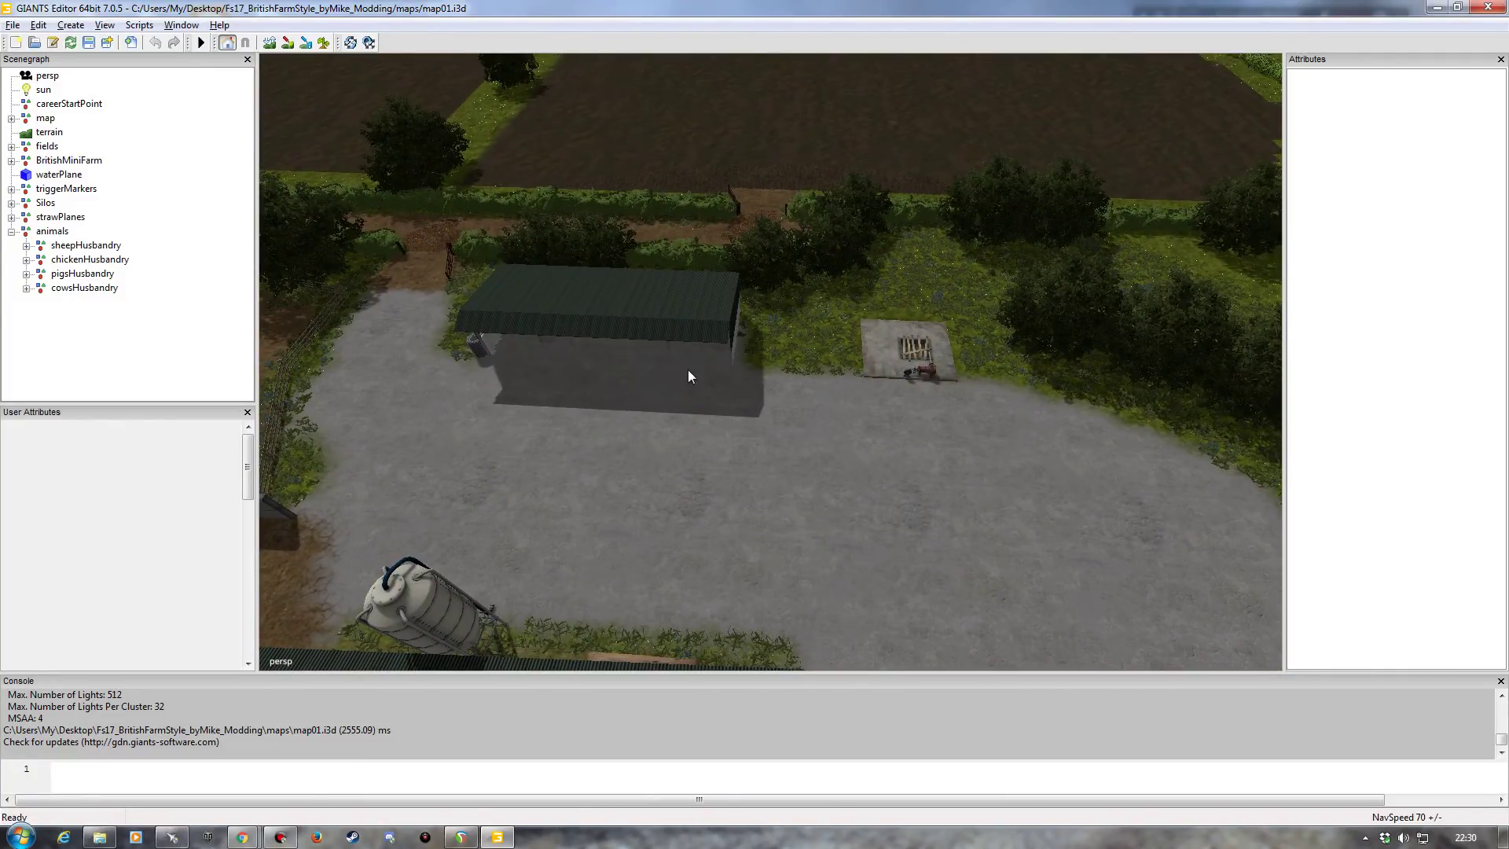
# Step: Examine the small open shed and the surrounding concrete yard from several angles to judge the space for a feed mixer
pyautogui.keyDown('alt'); pyautogui.moveTo(704, 489); pyautogui.dragTo(709, 371); pyautogui.keyUp('alt')
pyautogui.keyDown('alt'); pyautogui.moveTo(709, 371); pyautogui.dragTo(701, 401, button='right'); pyautogui.keyUp('alt')
pyautogui.keyDown('alt'); pyautogui.moveTo(701, 401); pyautogui.dragTo(715, 470); pyautogui.keyUp('alt')
pyautogui.keyDown('alt'); pyautogui.moveTo(714, 470); pyautogui.dragTo(674, 449, button='right'); pyautogui.keyUp('alt')
pyautogui.moveTo(674, 450)
pyautogui.keyDown('alt'); pyautogui.mouseDown()
pyautogui.moveTo(636, 436)
pyautogui.moveTo(687, 448)
pyautogui.mouseUp(); pyautogui.keyUp('alt')
pyautogui.keyDown('alt'); pyautogui.moveTo(686, 448); pyautogui.dragTo(674, 457, button='right'); pyautogui.keyUp('alt')
pyautogui.keyDown('alt'); pyautogui.moveTo(676, 458); pyautogui.dragTo(671, 470); pyautogui.keyUp('alt')
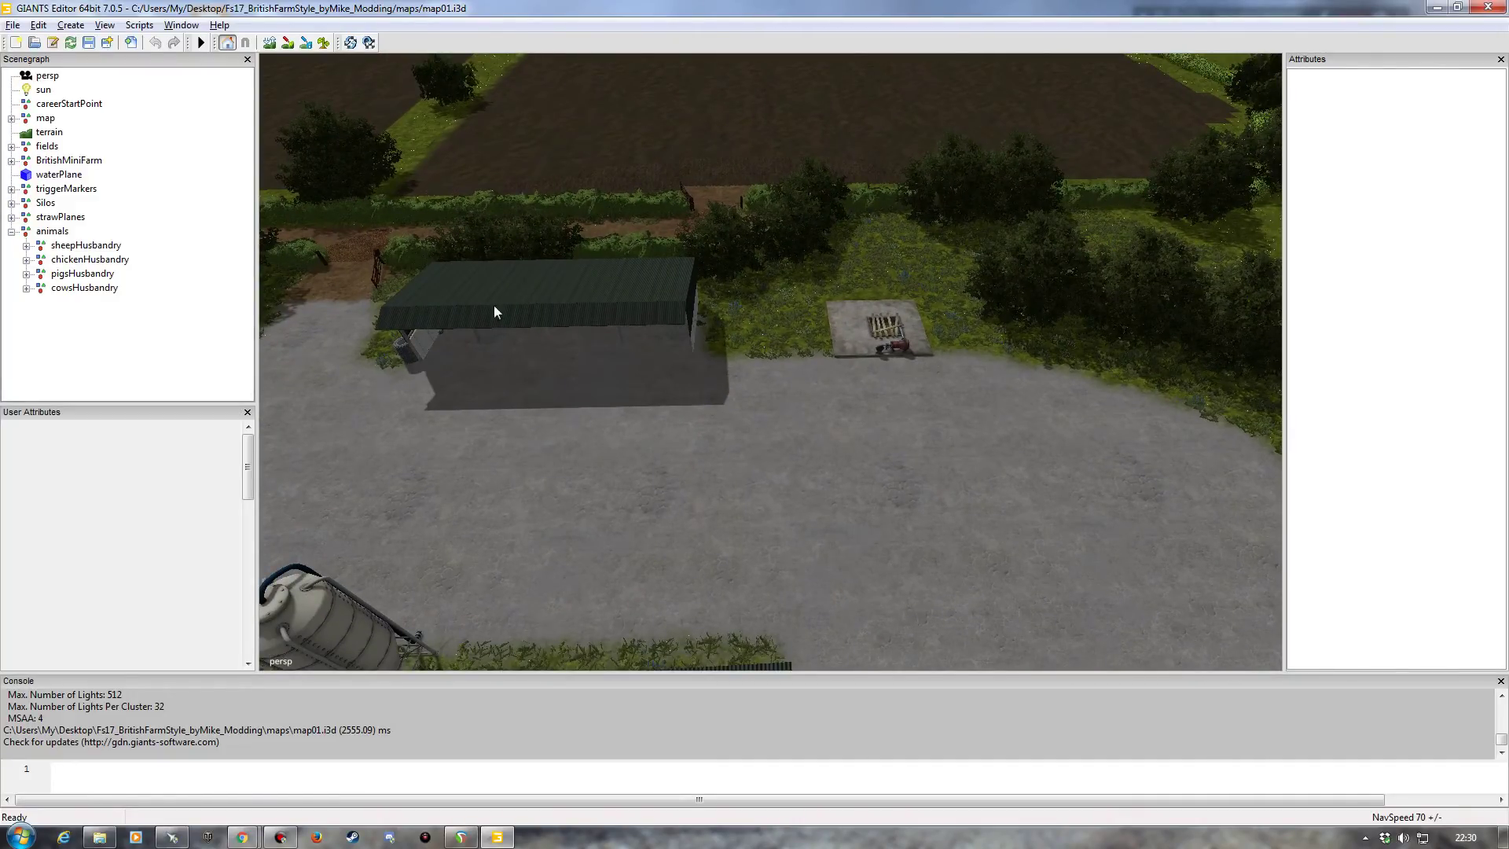
pyautogui.keyDown('alt'); pyautogui.moveTo(650, 418); pyautogui.dragTo(643, 307); pyautogui.keyUp('alt')
pyautogui.keyDown('alt'); pyautogui.moveTo(643, 307); pyautogui.dragTo(636, 371, button='right'); pyautogui.keyUp('alt')
pyautogui.keyDown('alt'); pyautogui.moveTo(637, 371); pyautogui.dragTo(644, 418); pyautogui.keyUp('alt')
pyautogui.keyDown('alt'); pyautogui.moveTo(644, 418); pyautogui.dragTo(662, 388, button='right'); pyautogui.keyUp('alt')
pyautogui.keyDown('alt'); pyautogui.moveTo(661, 388); pyautogui.dragTo(662, 450); pyautogui.keyUp('alt')
pyautogui.moveTo(662, 449)
pyautogui.keyDown('alt'); pyautogui.mouseDown(button='right')
pyautogui.moveTo(638, 460)
pyautogui.moveTo(651, 458)
pyautogui.mouseUp(button='right'); pyautogui.keyUp('alt')
pyautogui.moveTo(651, 457)
pyautogui.keyDown('alt'); pyautogui.mouseDown()
pyautogui.moveTo(583, 455)
pyautogui.moveTo(650, 455)
pyautogui.mouseUp(); pyautogui.keyUp('alt')
pyautogui.keyDown('alt'); pyautogui.moveTo(650, 455); pyautogui.dragTo(668, 420, button='right'); pyautogui.keyUp('alt')
pyautogui.moveTo(663, 430)
pyautogui.keyDown('alt'); pyautogui.mouseDown()
pyautogui.moveTo(641, 426)
pyautogui.moveTo(667, 418)
pyautogui.mouseUp(); pyautogui.keyUp('alt')
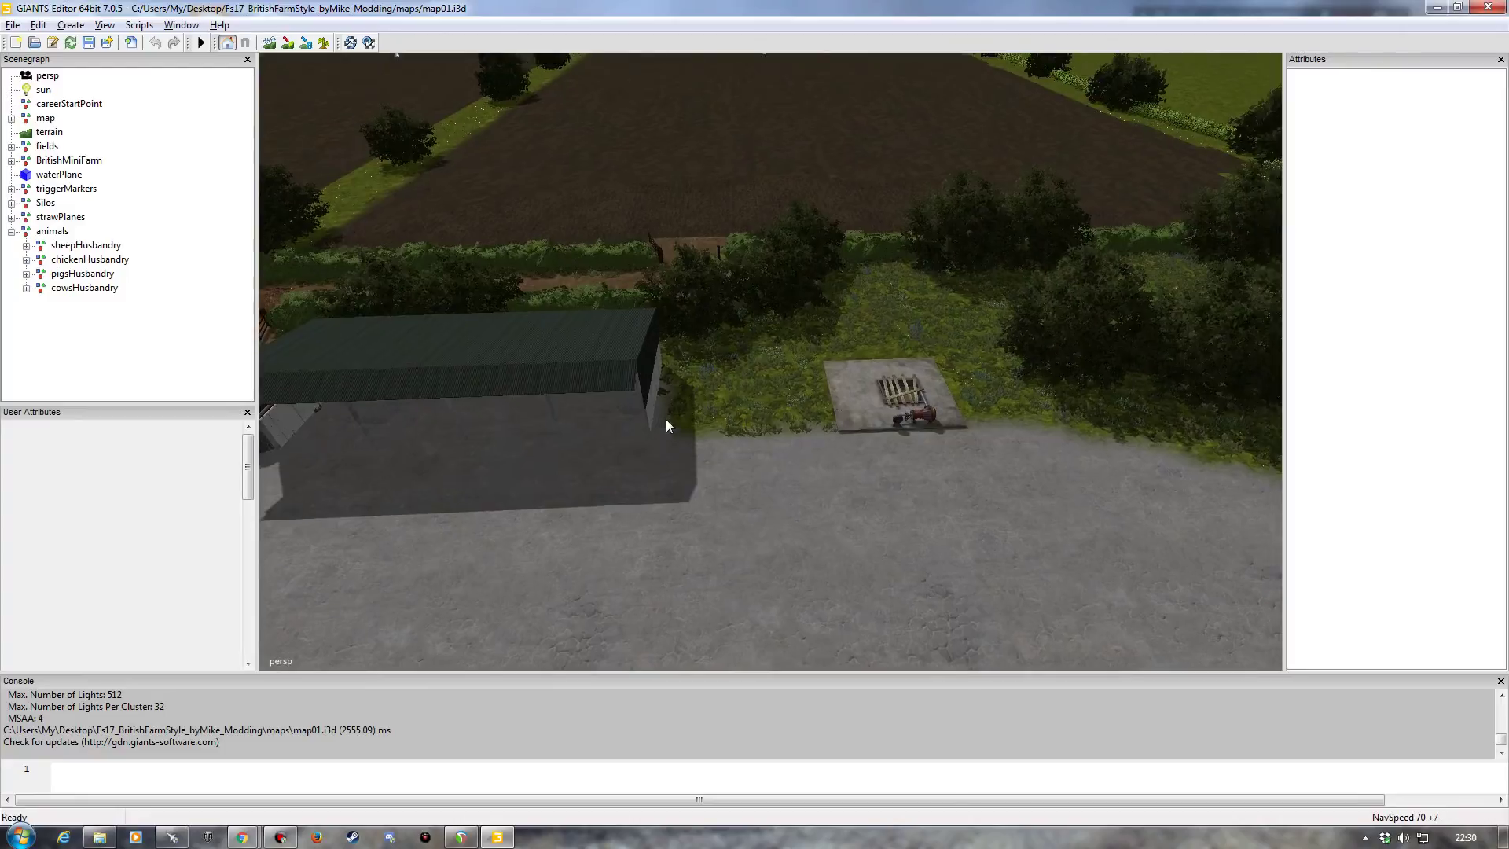
pyautogui.keyDown('alt'); pyautogui.moveTo(668, 417); pyautogui.dragTo(659, 424, button='right'); pyautogui.keyUp('alt')
# Step: Collapse the animals group and start a file import, browsing to maps/New inside the Fs17_BritishFarmStyle_byMike_Modding folder
pyautogui.click(11, 232)
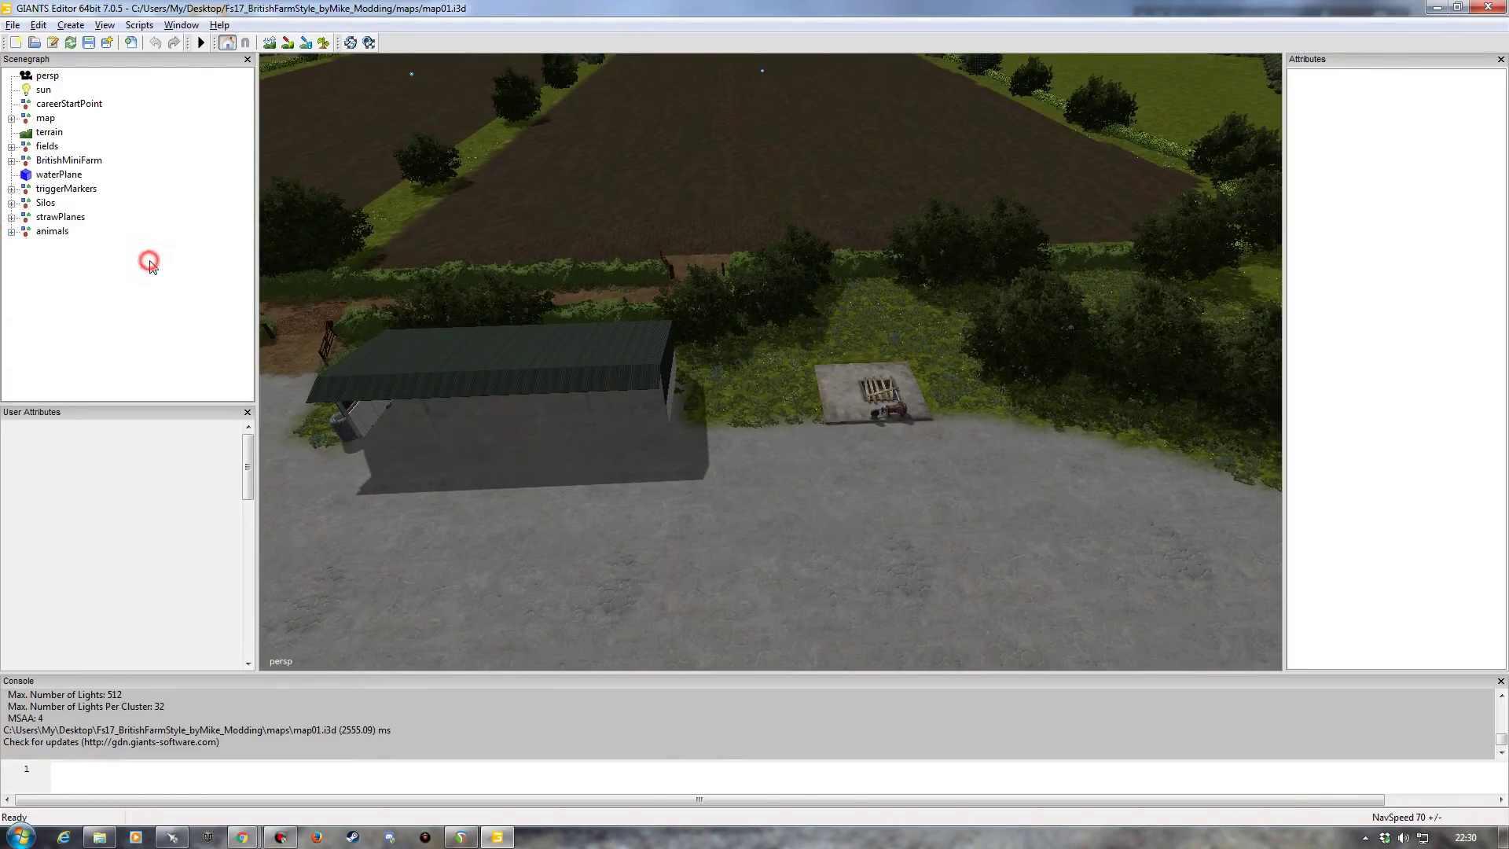
pyautogui.click(13, 24)
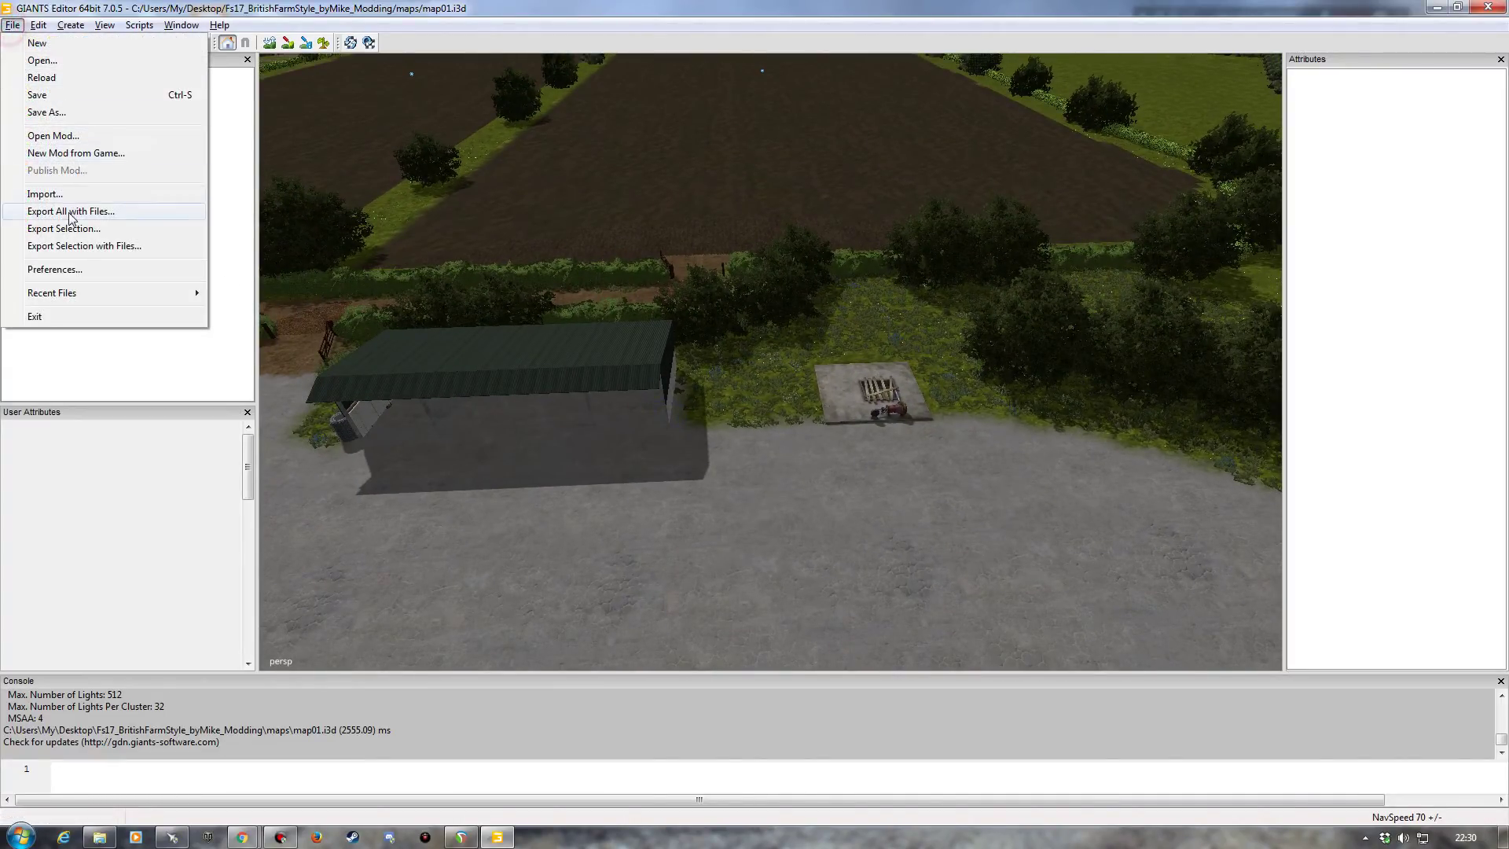
pyautogui.click(61, 192)
pyautogui.click(62, 140)
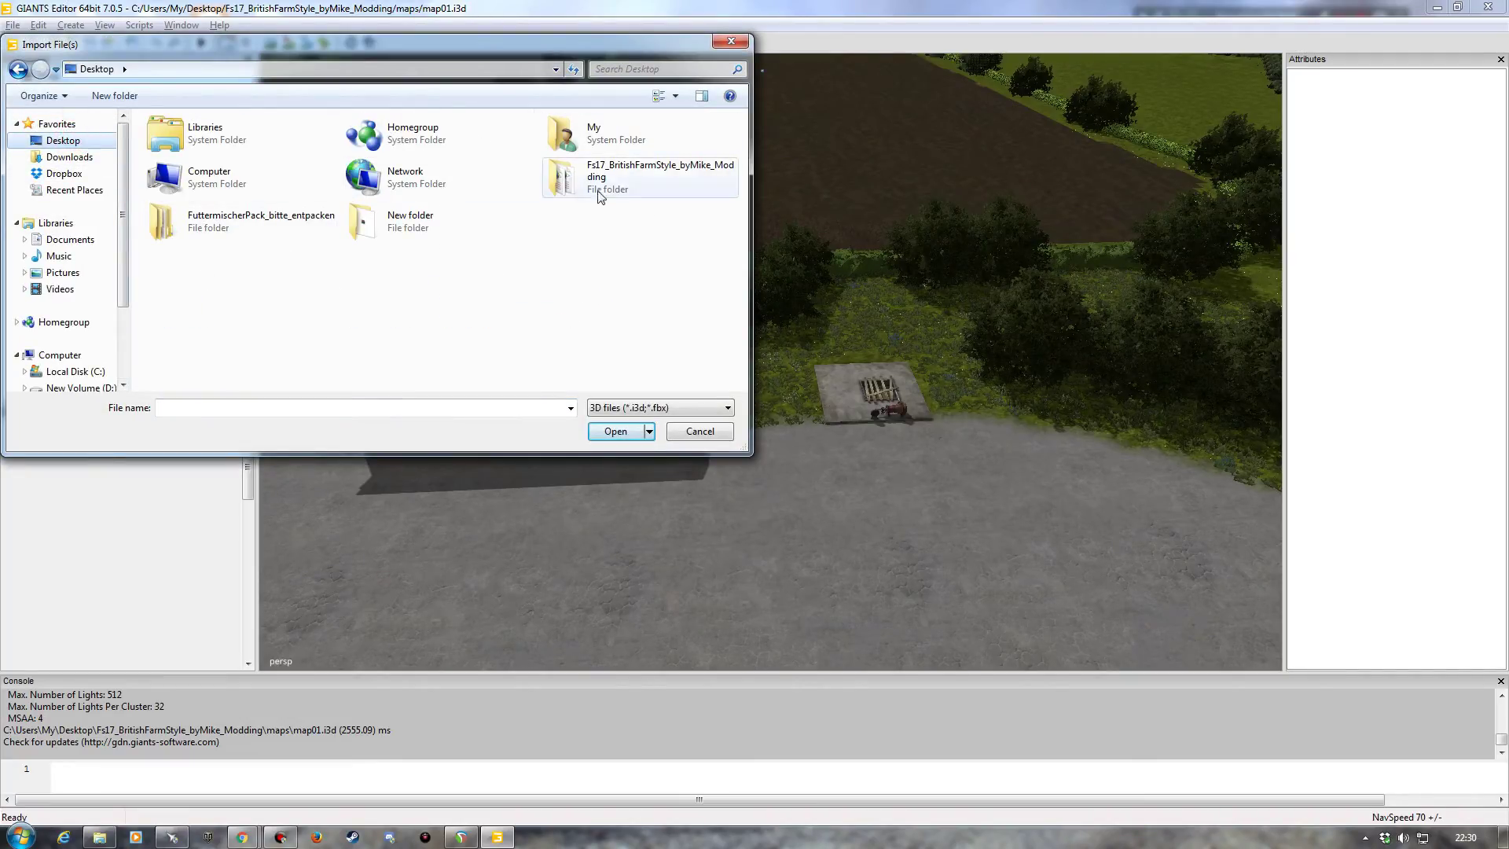
pyautogui.doubleClick(618, 180)
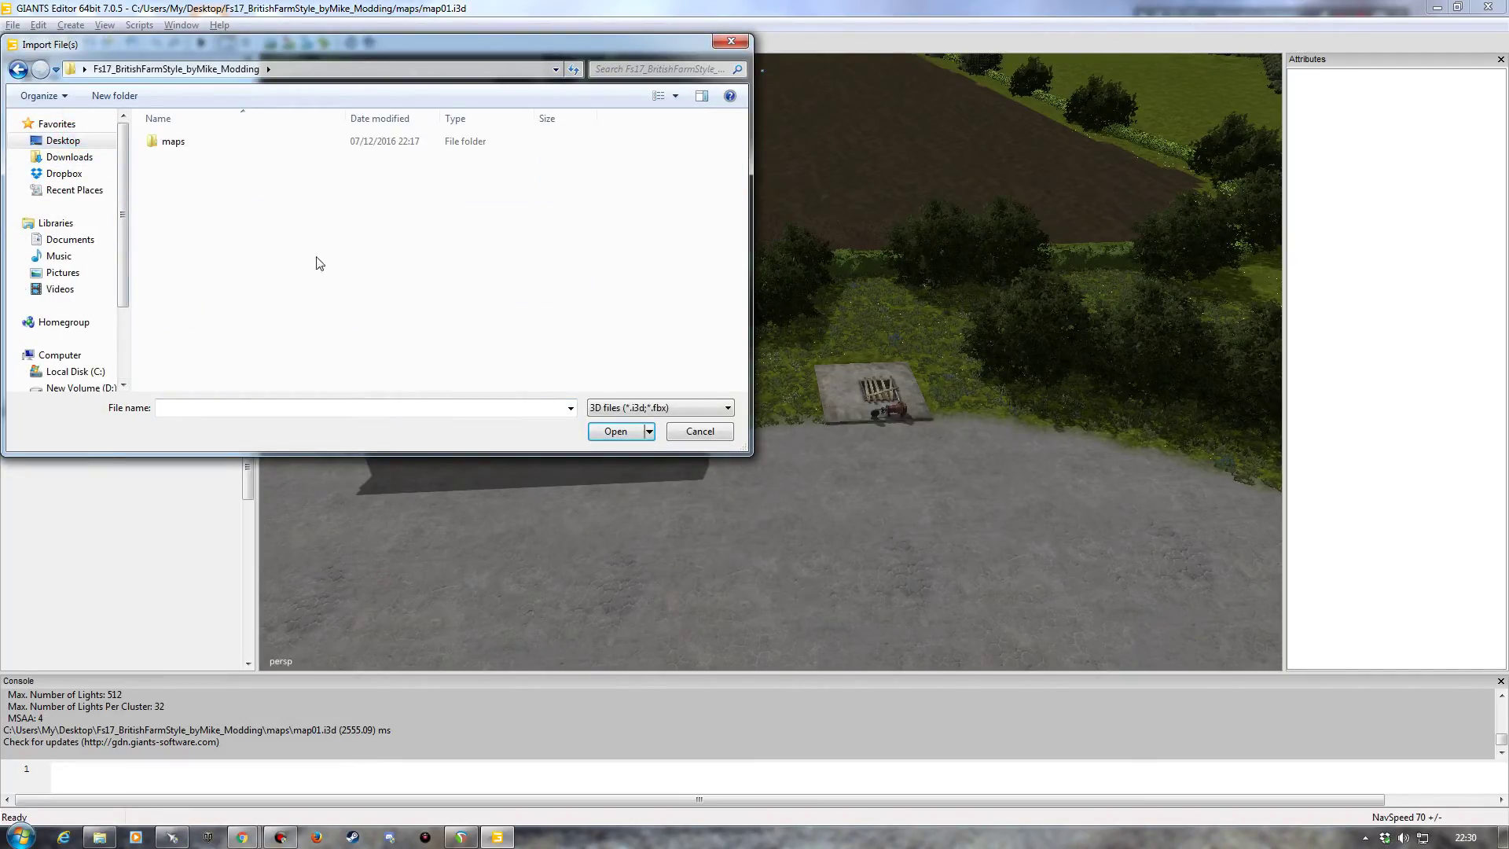
pyautogui.doubleClick(172, 142)
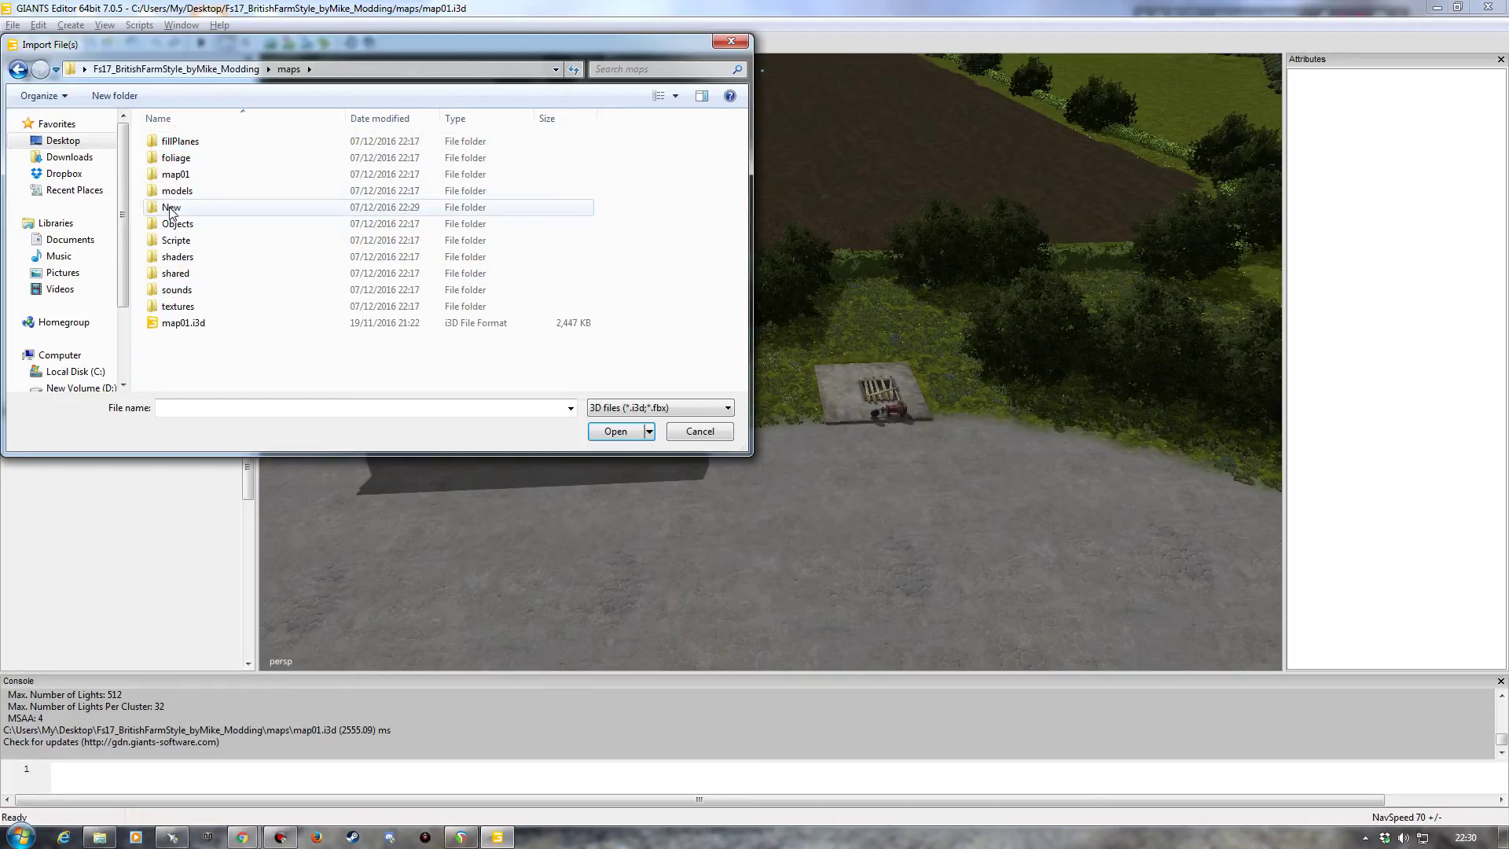
pyautogui.doubleClick(171, 209)
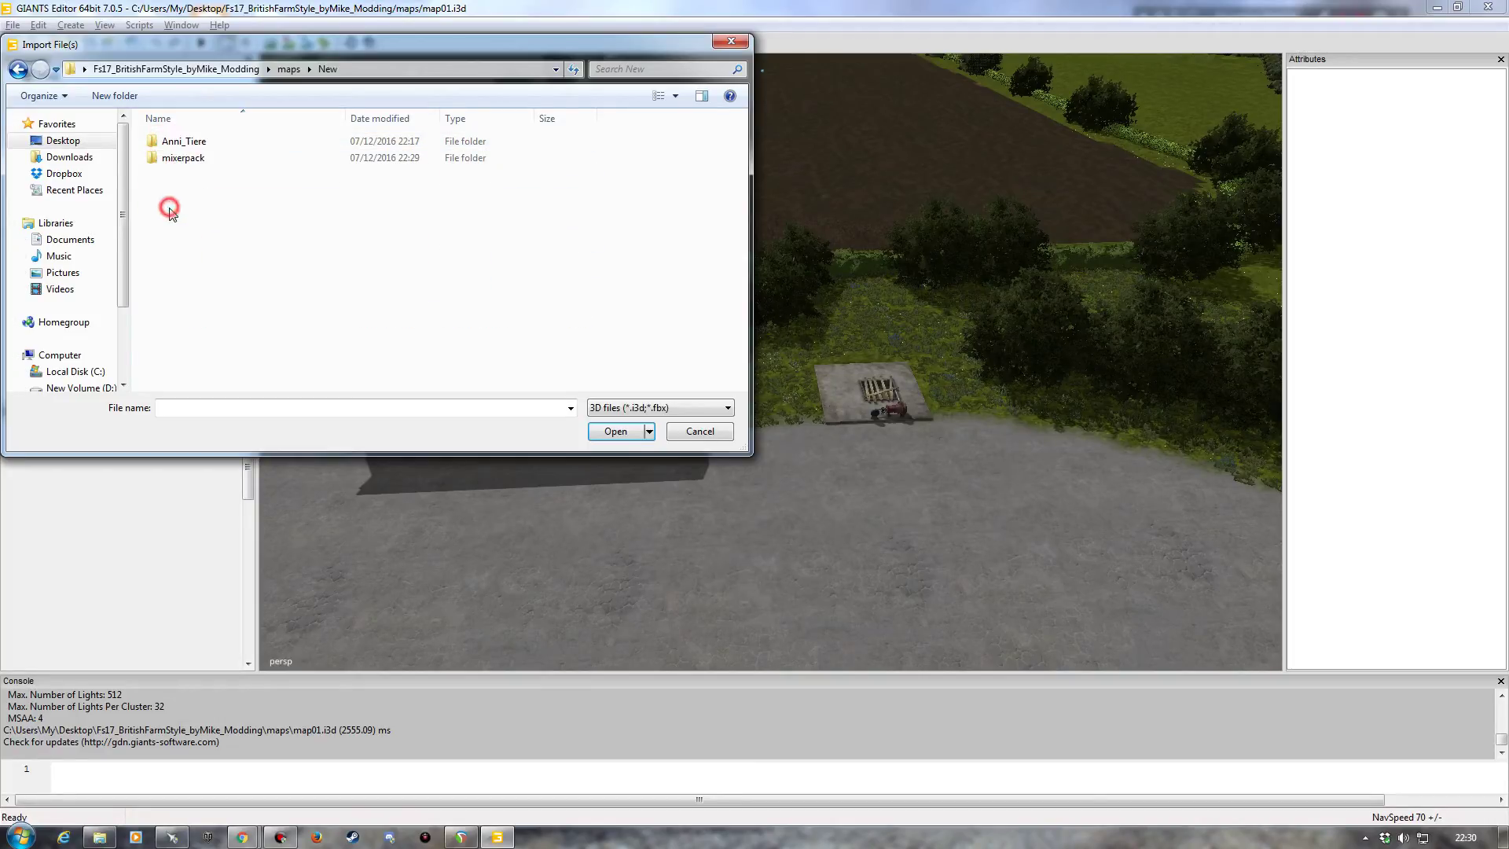
# Step: Import Schweinefutter.i3d from the mixerpack folder into the map
pyautogui.click(187, 162)
pyautogui.click(186, 232)
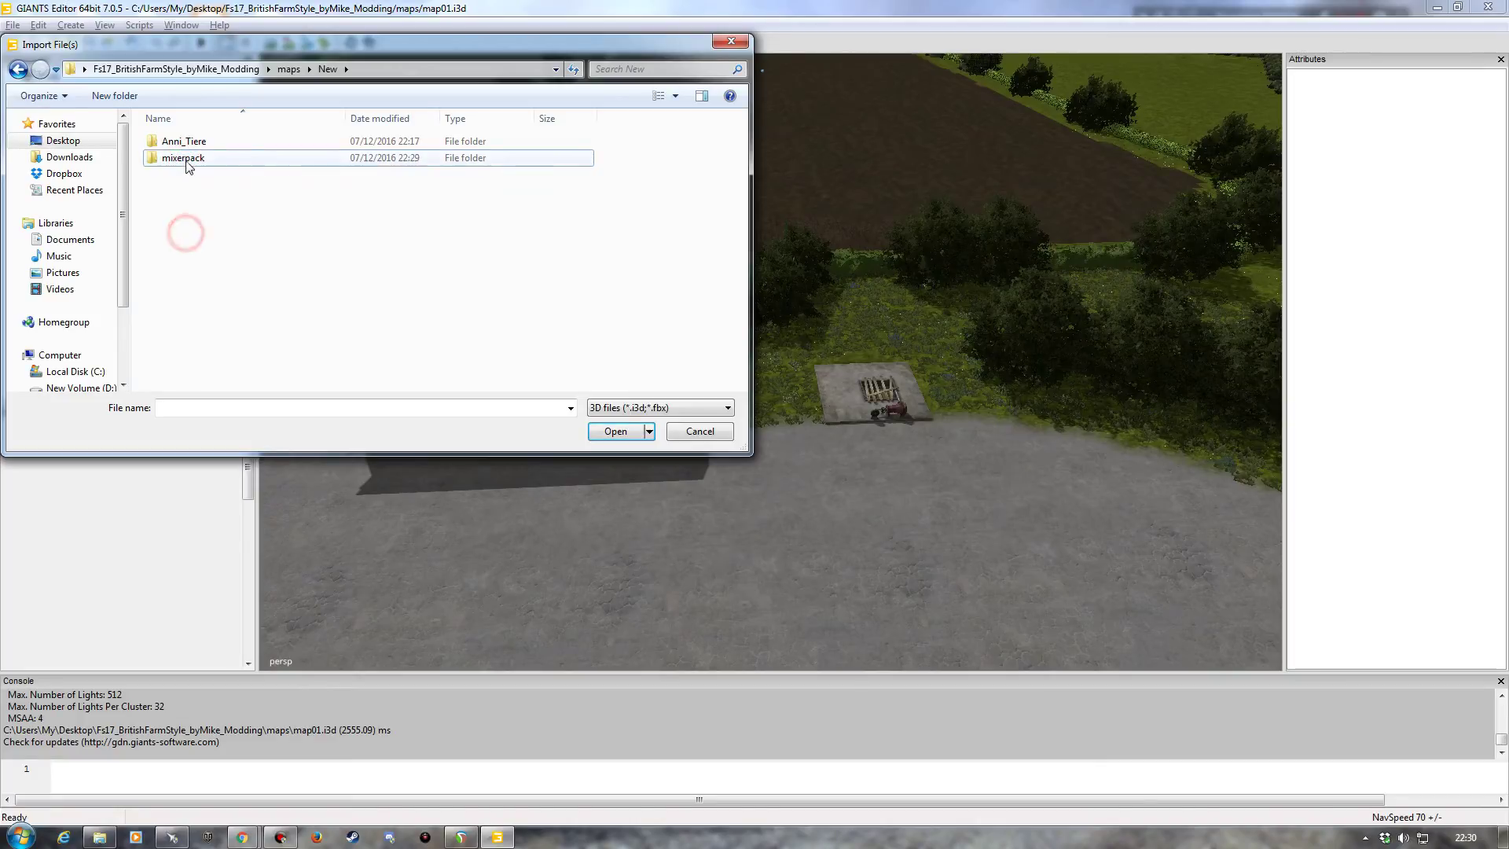
pyautogui.doubleClick(186, 157)
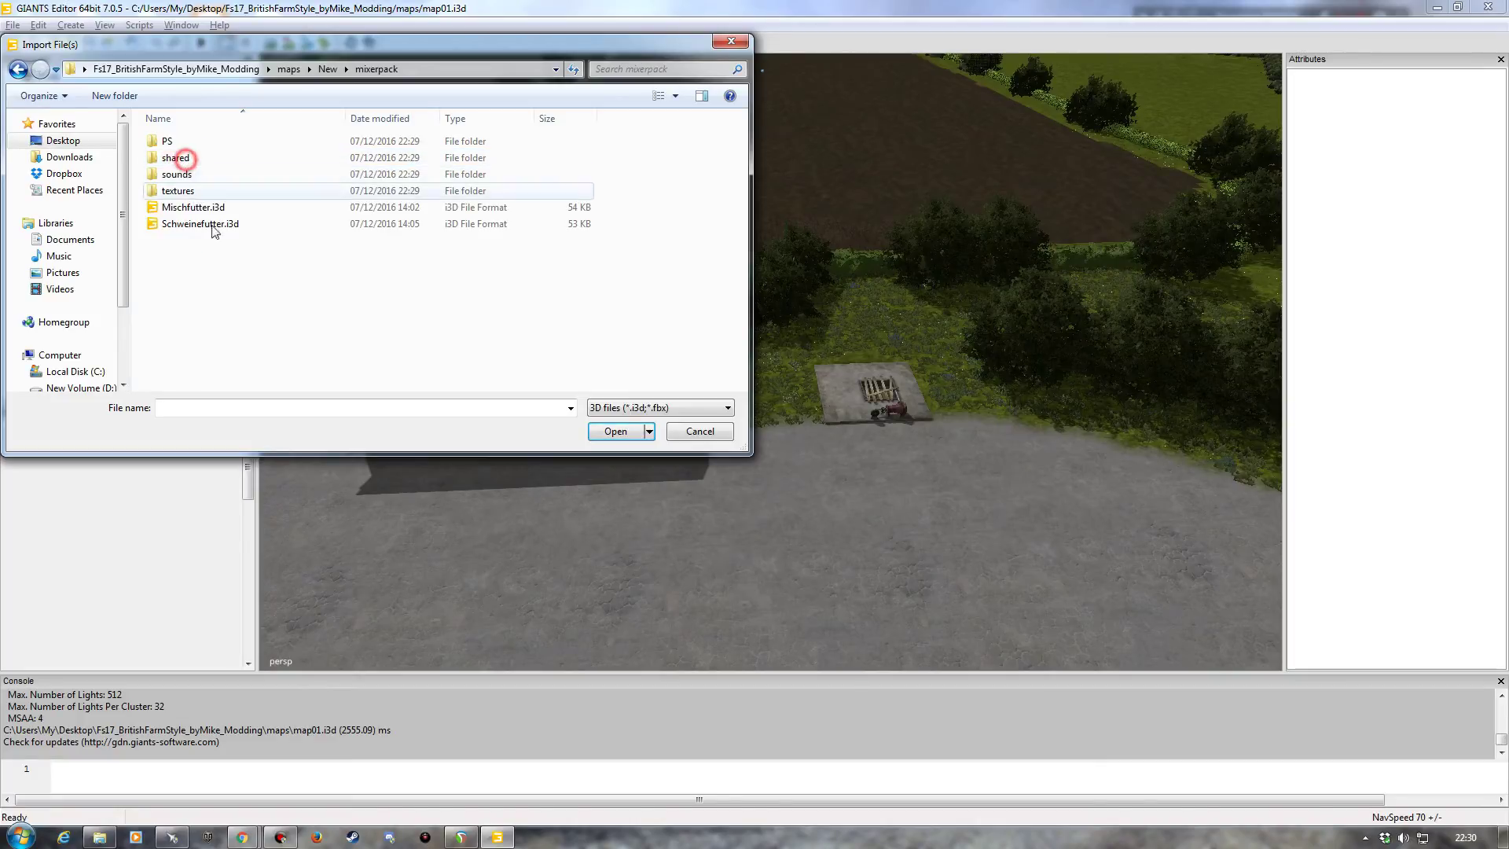
pyautogui.click(193, 210)
pyautogui.click(180, 225)
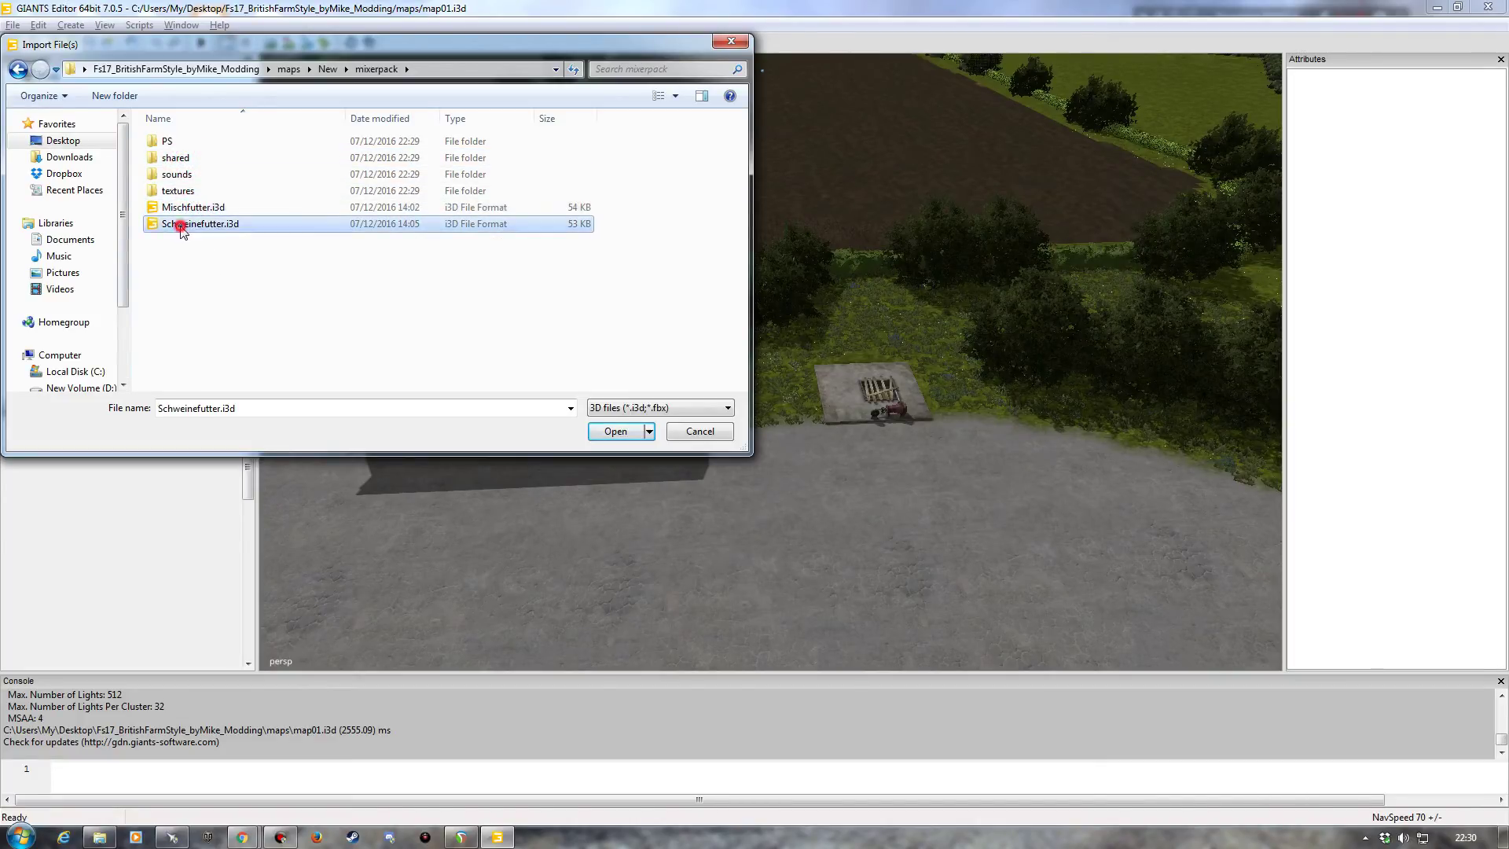
pyautogui.doubleClick(198, 226)
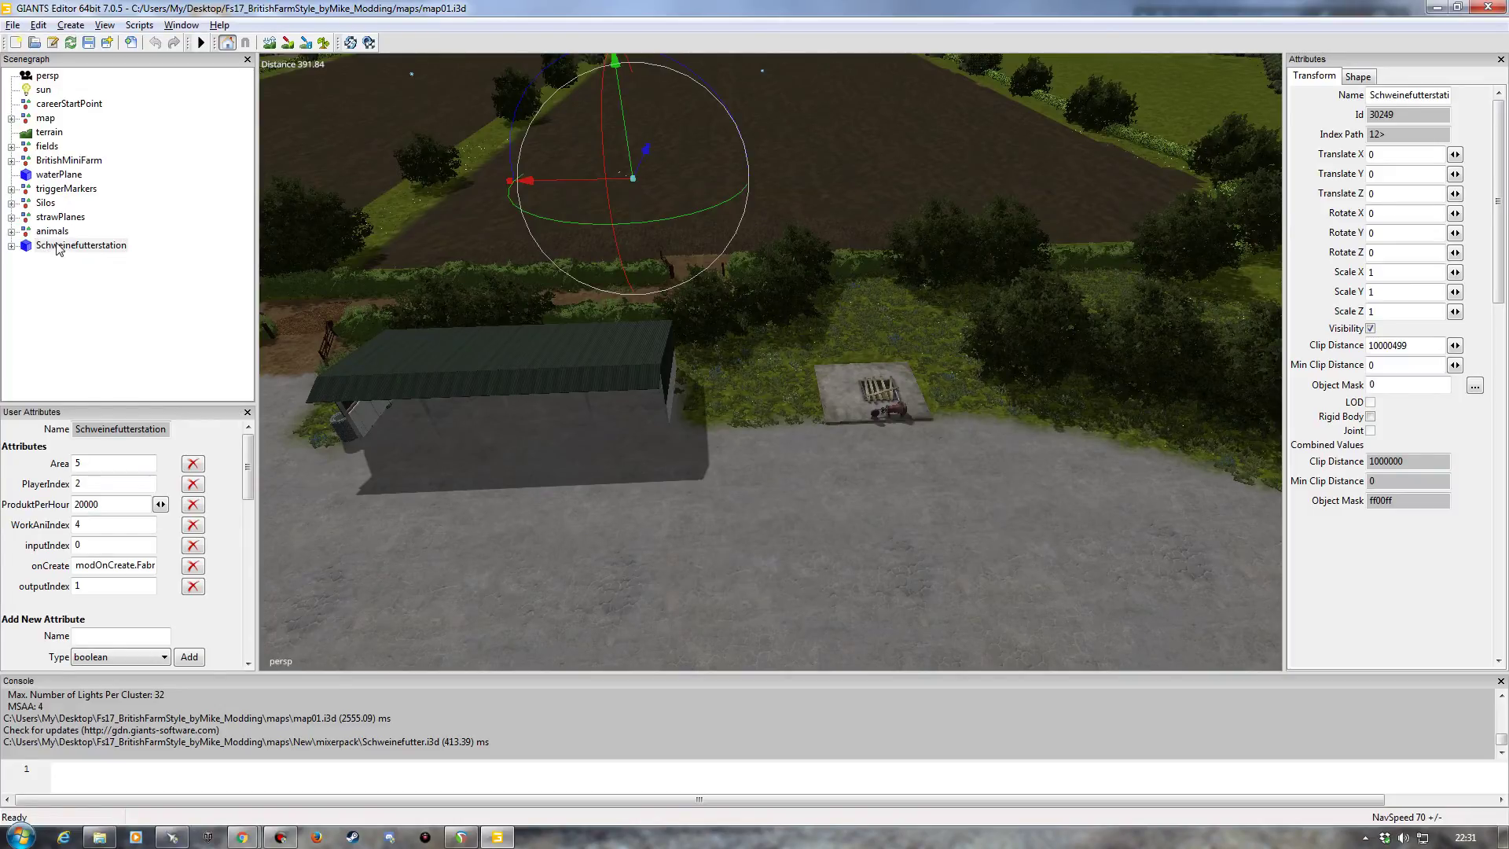
# Step: Place the Schweinefutterstation on the concrete yard in front of the open shed with Interactive Placement and shift it to X -62.052
pyautogui.click(39, 26)
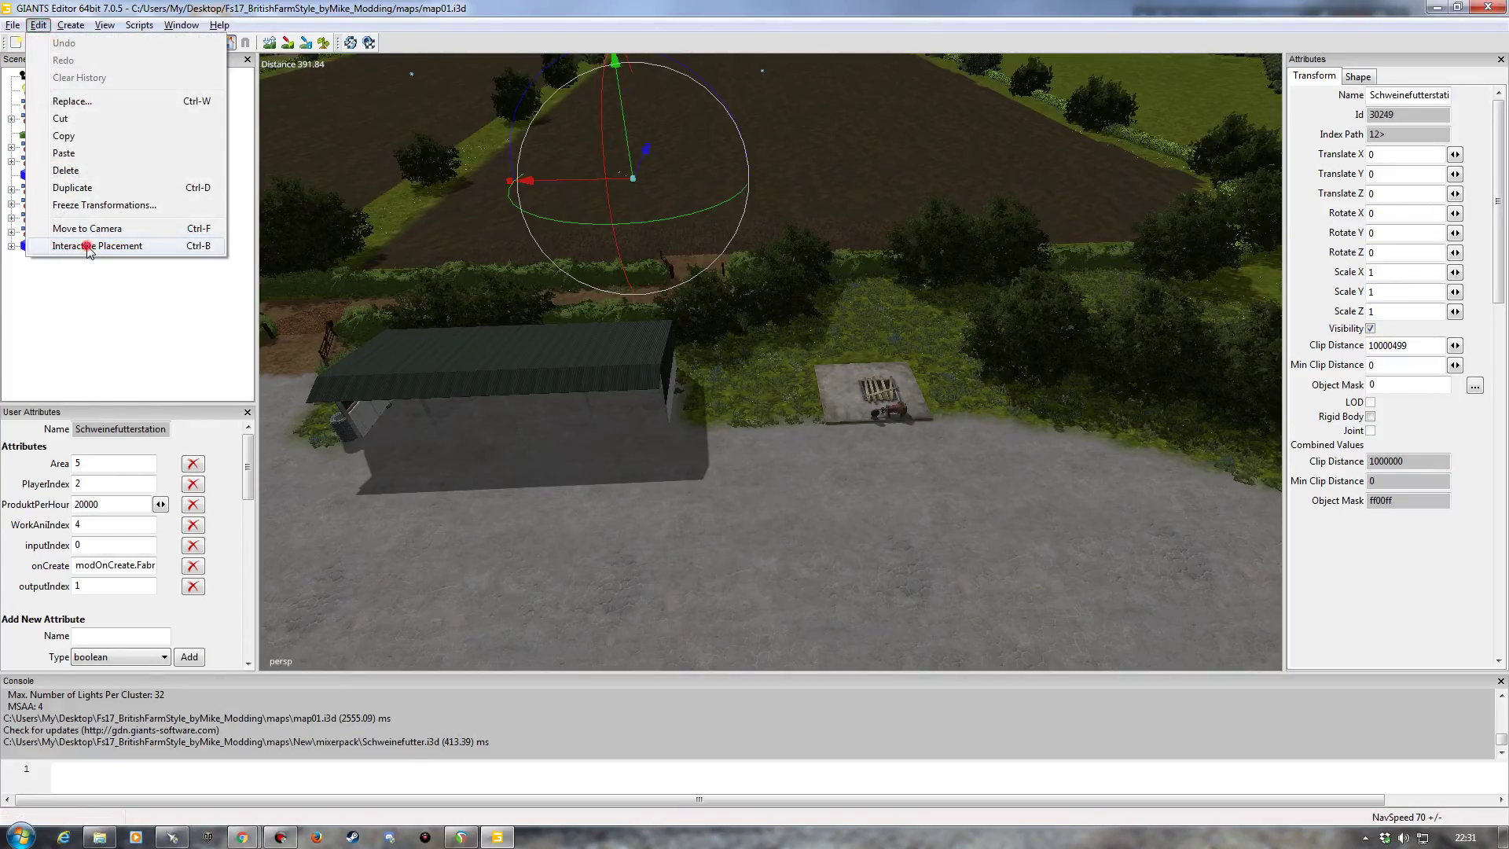
pyautogui.click(89, 246)
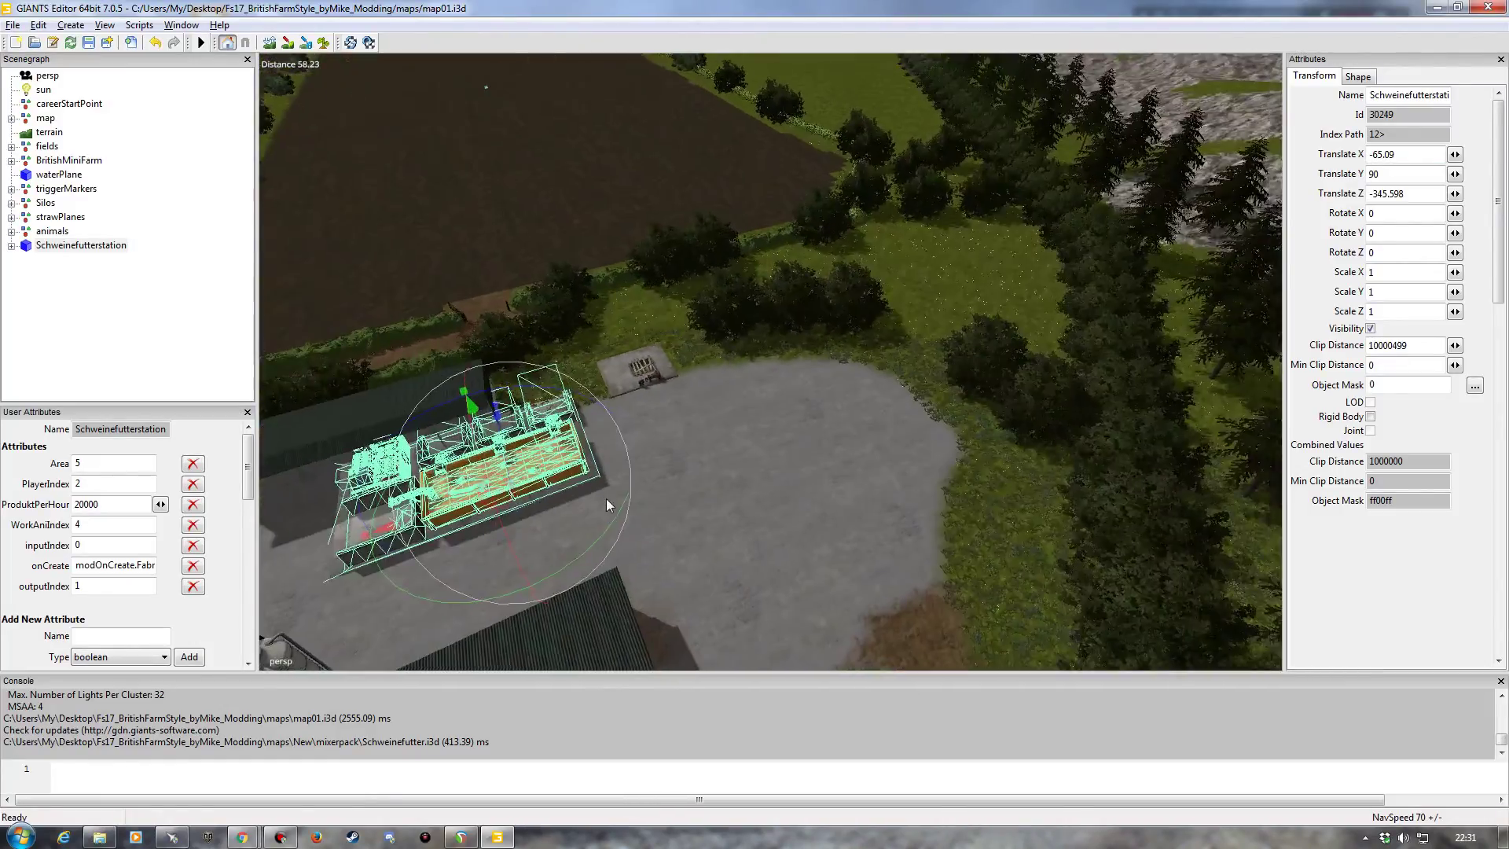
pyautogui.keyDown('alt'); pyautogui.moveTo(606, 498); pyautogui.dragTo(616, 284); pyautogui.keyUp('alt')
pyautogui.scroll(5, 479, 470)
pyautogui.scroll(-5, 640, 440)
pyautogui.scroll(3, 539, 423)
pyautogui.scroll(-5, 654, 465)
pyautogui.scroll(5, 617, 285)
pyautogui.keyDown('alt'); pyautogui.moveTo(616, 361); pyautogui.dragTo(487, 314); pyautogui.keyUp('alt')
pyautogui.keyDown('alt'); pyautogui.moveTo(487, 314); pyautogui.dragTo(461, 367, button='right'); pyautogui.keyUp('alt')
pyautogui.keyDown('alt'); pyautogui.moveTo(462, 367); pyautogui.dragTo(365, 332); pyautogui.keyUp('alt')
pyautogui.keyDown('alt'); pyautogui.moveTo(548, 417); pyautogui.dragTo(566, 374, button='right'); pyautogui.keyUp('alt')
pyautogui.keyDown('alt'); pyautogui.moveTo(566, 397); pyautogui.dragTo(619, 479); pyautogui.keyUp('alt')
pyautogui.keyDown('alt'); pyautogui.moveTo(727, 407); pyautogui.dragTo(743, 474); pyautogui.keyUp('alt')
pyautogui.moveTo(743, 475)
pyautogui.keyDown('alt'); pyautogui.mouseDown(button='right')
pyautogui.moveTo(744, 451)
pyautogui.moveTo(739, 463)
pyautogui.mouseUp(button='right'); pyautogui.keyUp('alt')
pyautogui.keyDown('alt'); pyautogui.moveTo(739, 463); pyautogui.dragTo(724, 424); pyautogui.keyUp('alt')
pyautogui.moveTo(724, 354); pyautogui.dragTo(590, 435)
pyautogui.scroll(-4, 664, 383)
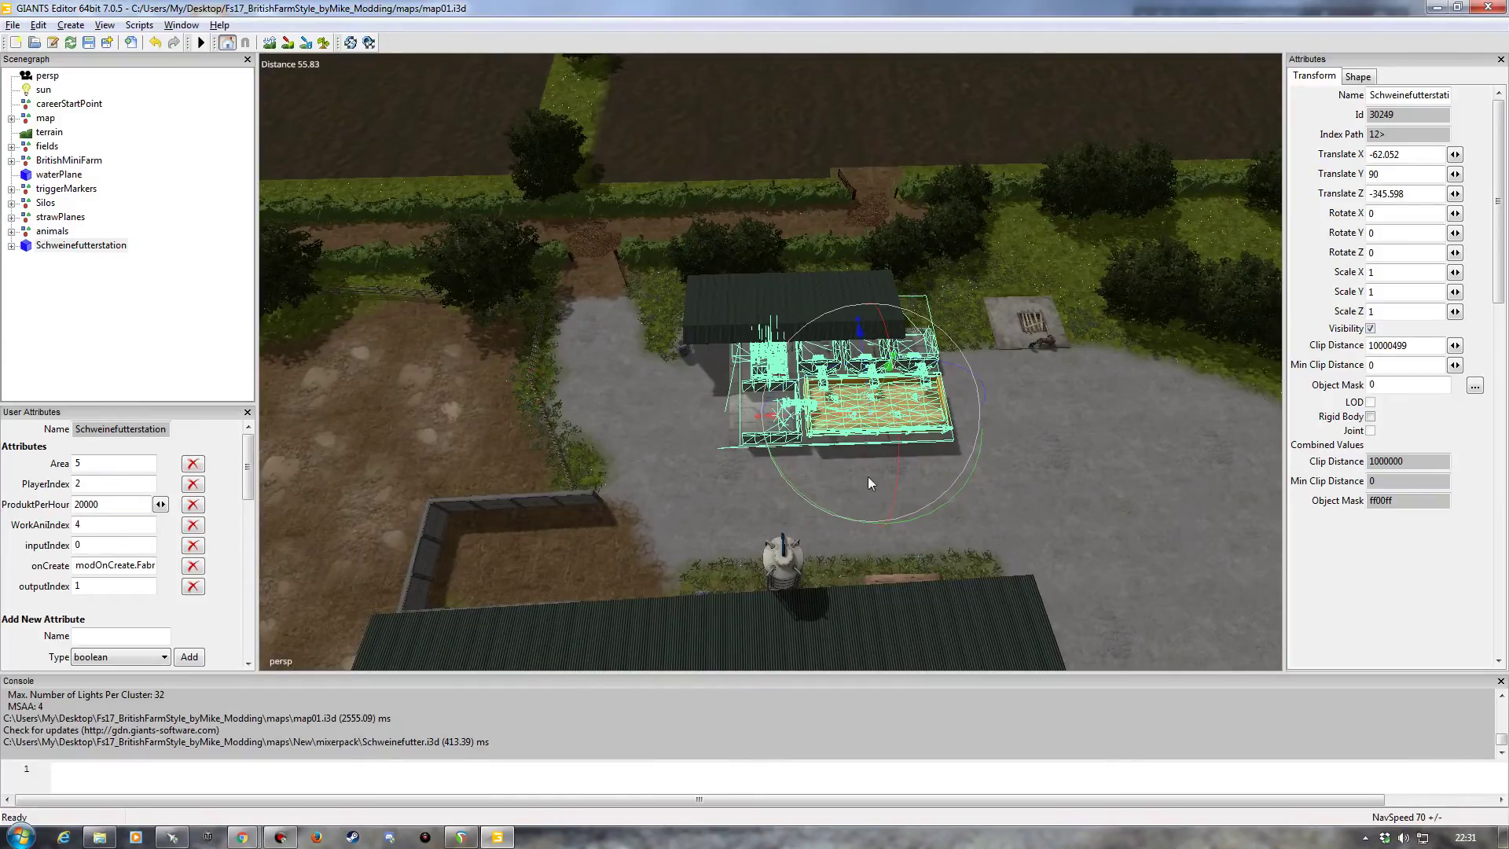
# Step: Move the Schweinefutterstation along its X axis to -92.754, clear of the open shed
pyautogui.keyDown('alt'); pyautogui.moveTo(775, 370); pyautogui.dragTo(761, 299); pyautogui.keyUp('alt')
pyautogui.keyDown('alt'); pyautogui.moveTo(728, 404); pyautogui.dragTo(715, 344, button='right'); pyautogui.keyUp('alt')
pyautogui.keyDown('alt'); pyautogui.moveTo(724, 346); pyautogui.dragTo(988, 376); pyautogui.keyUp('alt')
pyautogui.keyDown('alt'); pyautogui.moveTo(718, 377); pyautogui.dragTo(819, 402); pyautogui.keyUp('alt')
pyautogui.scroll(-4, 754, 385)
pyautogui.keyDown('alt'); pyautogui.moveTo(819, 402); pyautogui.dragTo(809, 342, button='right'); pyautogui.keyUp('alt')
pyautogui.keyDown('alt'); pyautogui.moveTo(786, 330); pyautogui.dragTo(509, 338); pyautogui.keyUp('alt')
pyautogui.keyDown('alt'); pyautogui.moveTo(543, 338); pyautogui.dragTo(526, 394, button='right'); pyautogui.keyUp('alt')
pyautogui.keyDown('alt'); pyautogui.moveTo(530, 397); pyautogui.dragTo(653, 377); pyautogui.keyUp('alt')
pyautogui.keyDown('alt'); pyautogui.moveTo(655, 373); pyautogui.dragTo(653, 321, button='right'); pyautogui.keyUp('alt')
pyautogui.keyDown('alt'); pyautogui.moveTo(652, 322); pyautogui.dragTo(703, 353); pyautogui.keyUp('alt')
pyautogui.moveTo(715, 410); pyautogui.dragTo(1159, 63)
# Step: Select the SmallOpenShed beside the yard and delete it from the map
pyautogui.keyDown('alt'); pyautogui.moveTo(879, 334); pyautogui.dragTo(701, 279); pyautogui.keyUp('alt')
pyautogui.click(702, 278)
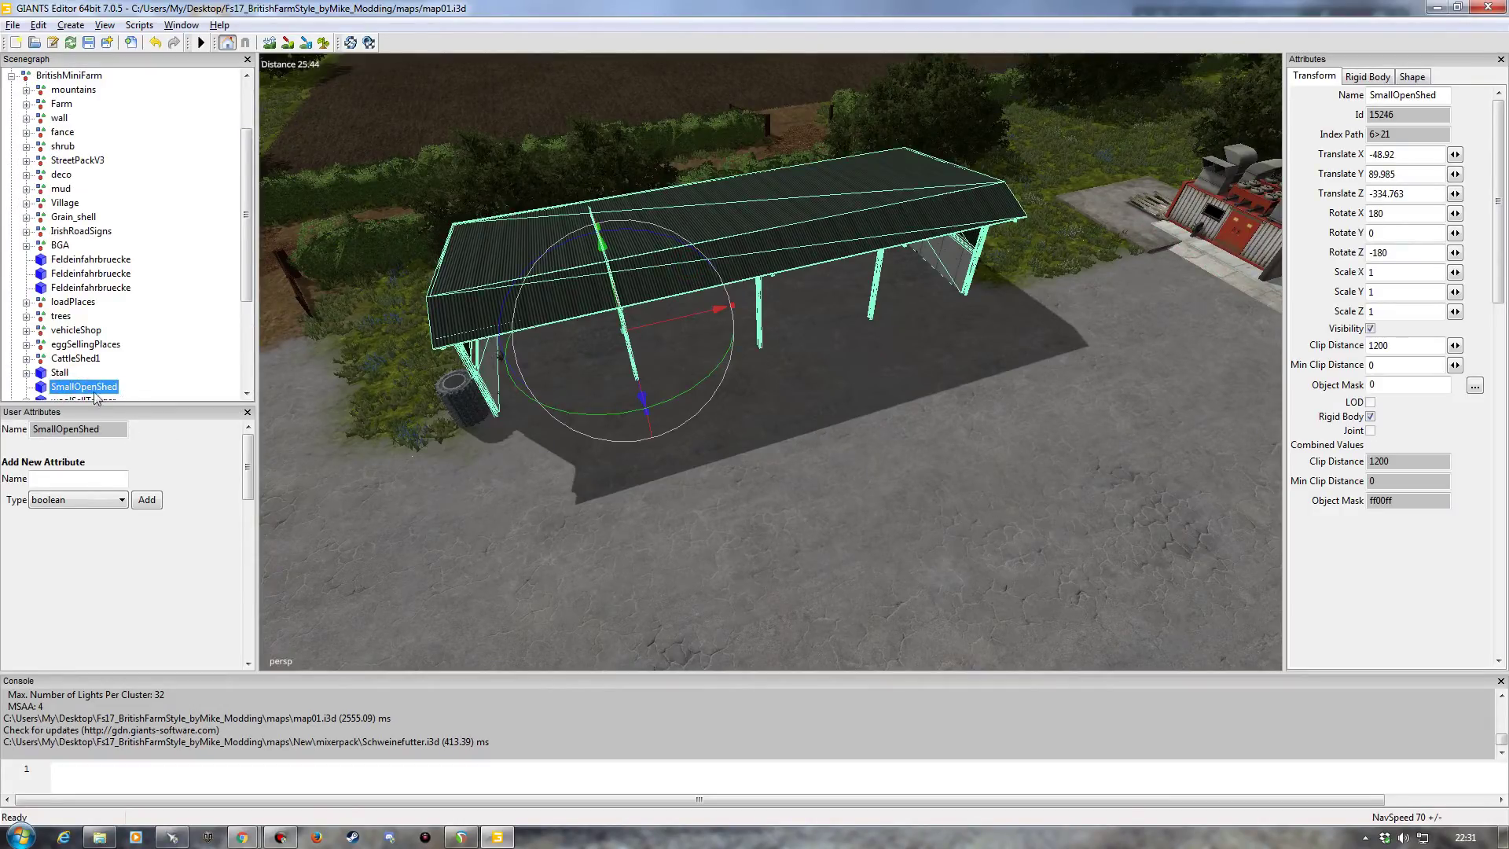
pyautogui.press('Delete')
# Step: Examine the feed station beside the concrete slab and the yard area where the shed stood
pyautogui.keyDown('alt'); pyautogui.moveTo(506, 498); pyautogui.dragTo(650, 528); pyautogui.keyUp('alt')
pyautogui.keyDown('alt'); pyautogui.moveTo(649, 528); pyautogui.dragTo(579, 532, button='right'); pyautogui.keyUp('alt')
pyautogui.keyDown('alt'); pyautogui.moveTo(579, 532); pyautogui.dragTo(658, 550); pyautogui.keyUp('alt')
pyautogui.keyDown('alt'); pyautogui.moveTo(657, 550); pyautogui.dragTo(648, 475, button='right'); pyautogui.keyUp('alt')
pyautogui.keyDown('alt'); pyautogui.moveTo(648, 474); pyautogui.dragTo(647, 537); pyautogui.keyUp('alt')
pyautogui.keyDown('alt'); pyautogui.moveTo(648, 538); pyautogui.dragTo(623, 526, button='right'); pyautogui.keyUp('alt')
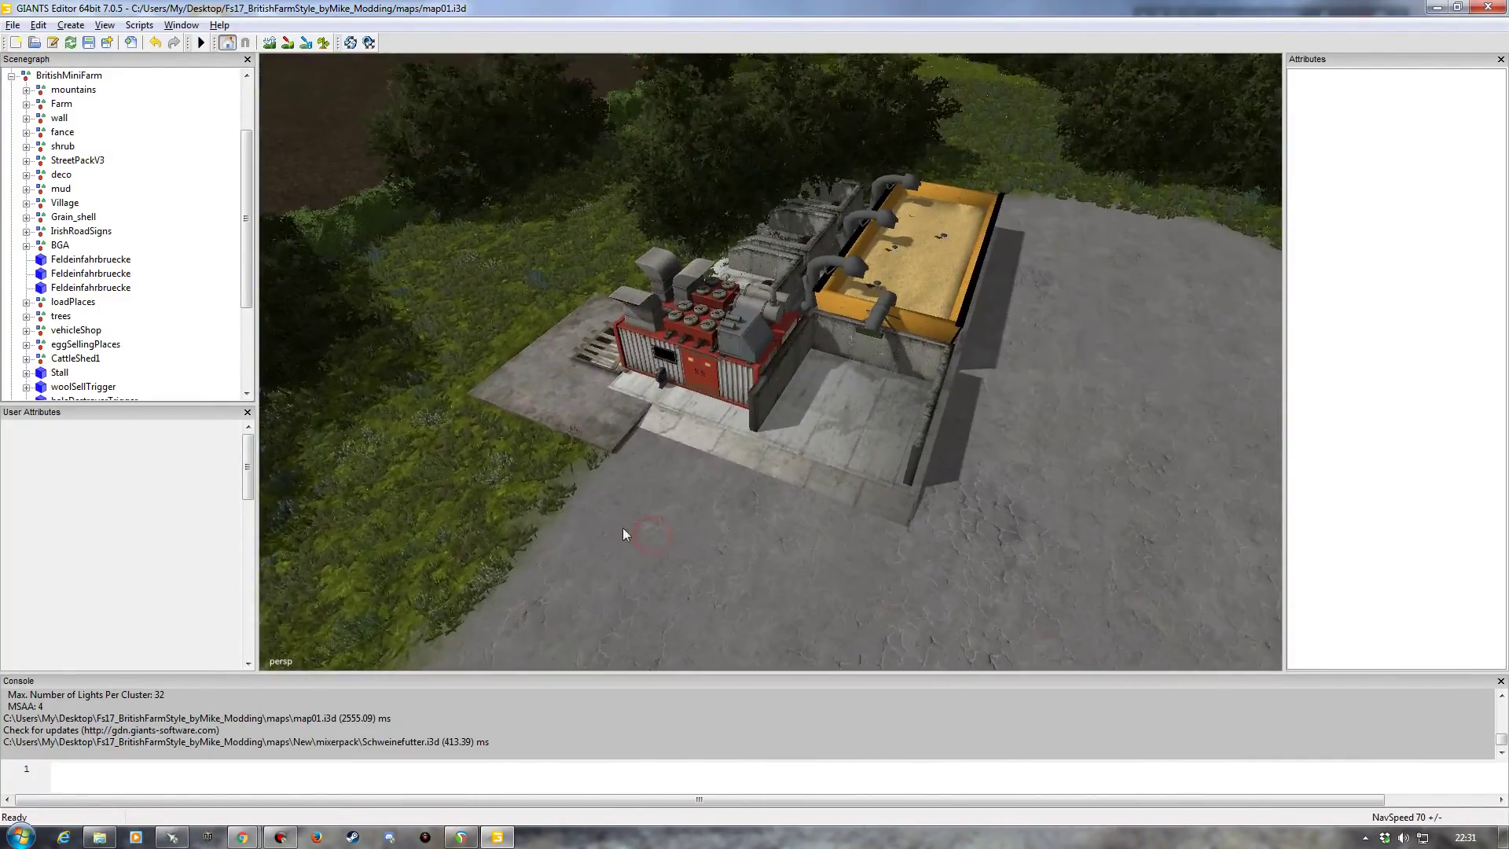
pyautogui.keyDown('alt'); pyautogui.moveTo(622, 526); pyautogui.dragTo(663, 532); pyautogui.keyUp('alt')
pyautogui.keyDown('alt'); pyautogui.moveTo(663, 532); pyautogui.dragTo(621, 563, button='right'); pyautogui.keyUp('alt')
pyautogui.keyDown('alt'); pyautogui.moveTo(621, 569); pyautogui.dragTo(620, 589); pyautogui.keyUp('alt')
# Step: Select the Schweinefutterstation and move it along X to -59.592, in front of the former shed site
pyautogui.moveTo(245, 181)
pyautogui.mouseDown()
pyautogui.moveTo(240, 256)
pyautogui.moveTo(239, 181)
pyautogui.mouseUp()
pyautogui.click(132, 386)
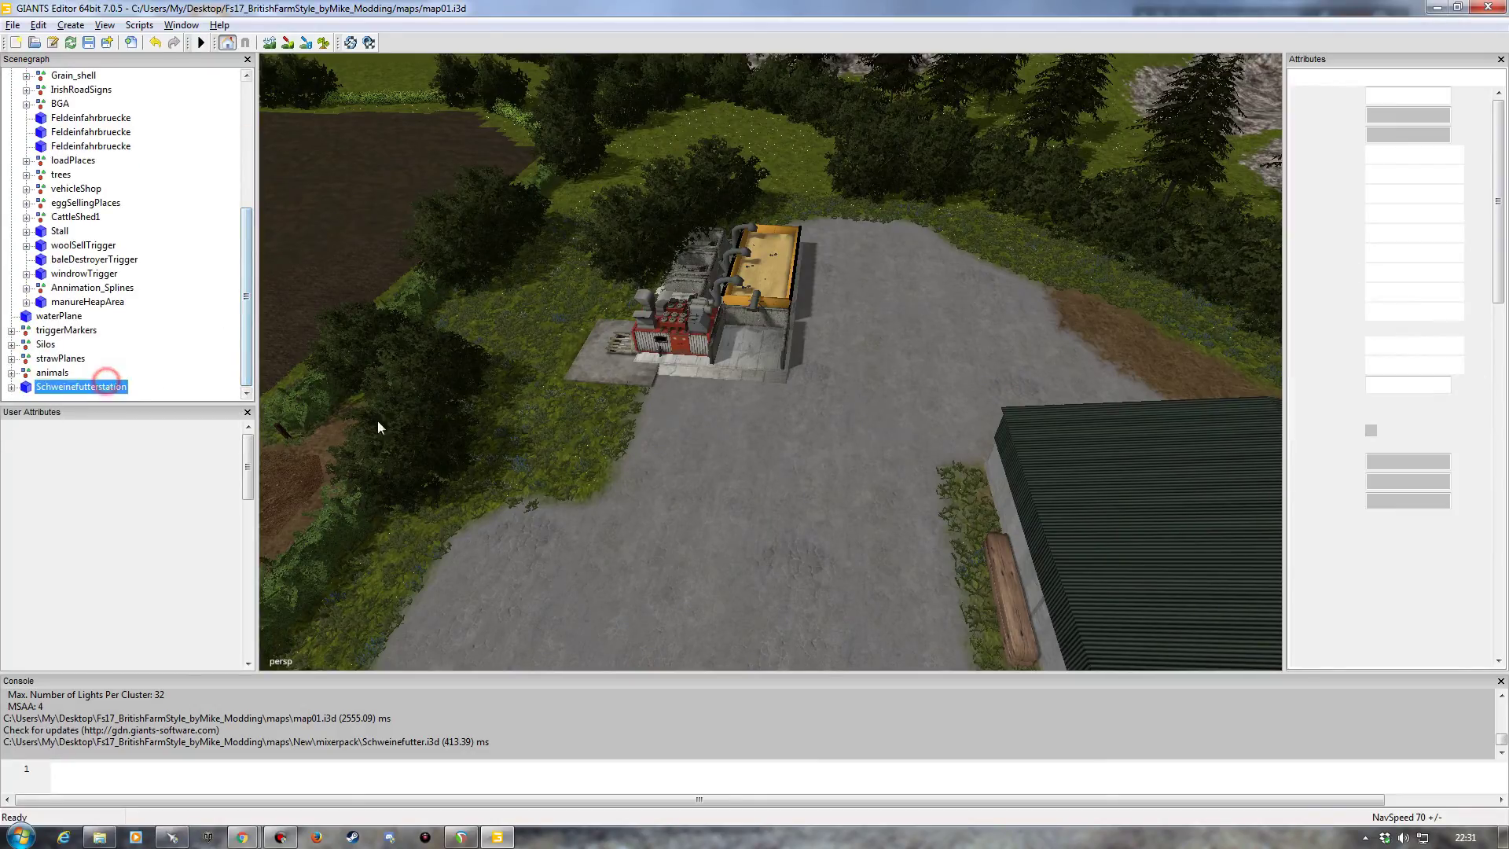
pyautogui.moveTo(440, 355); pyautogui.dragTo(576, 563, button='right')
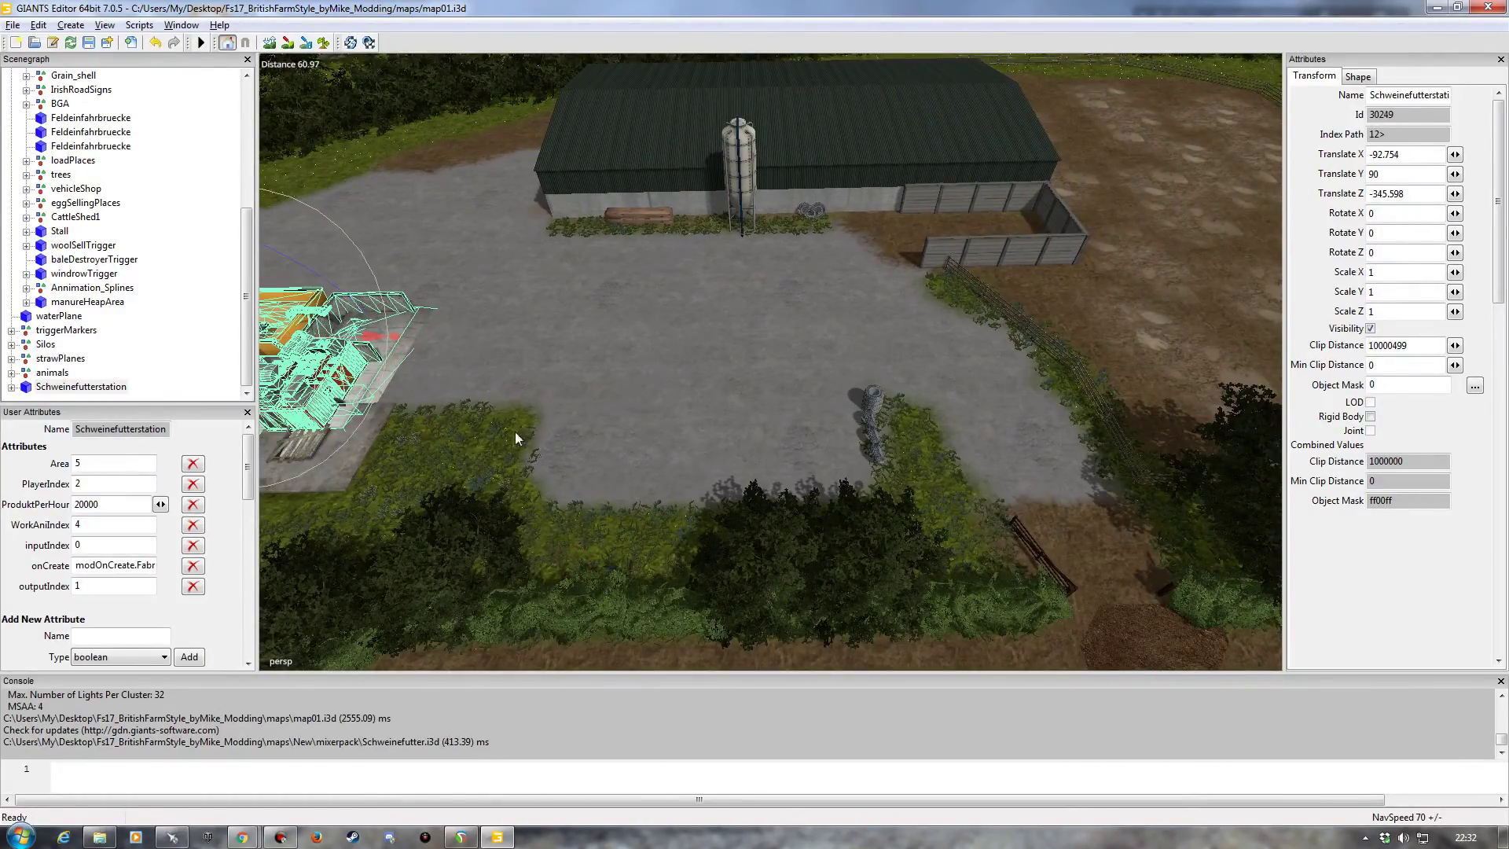
pyautogui.moveTo(362, 340); pyautogui.dragTo(762, 358)
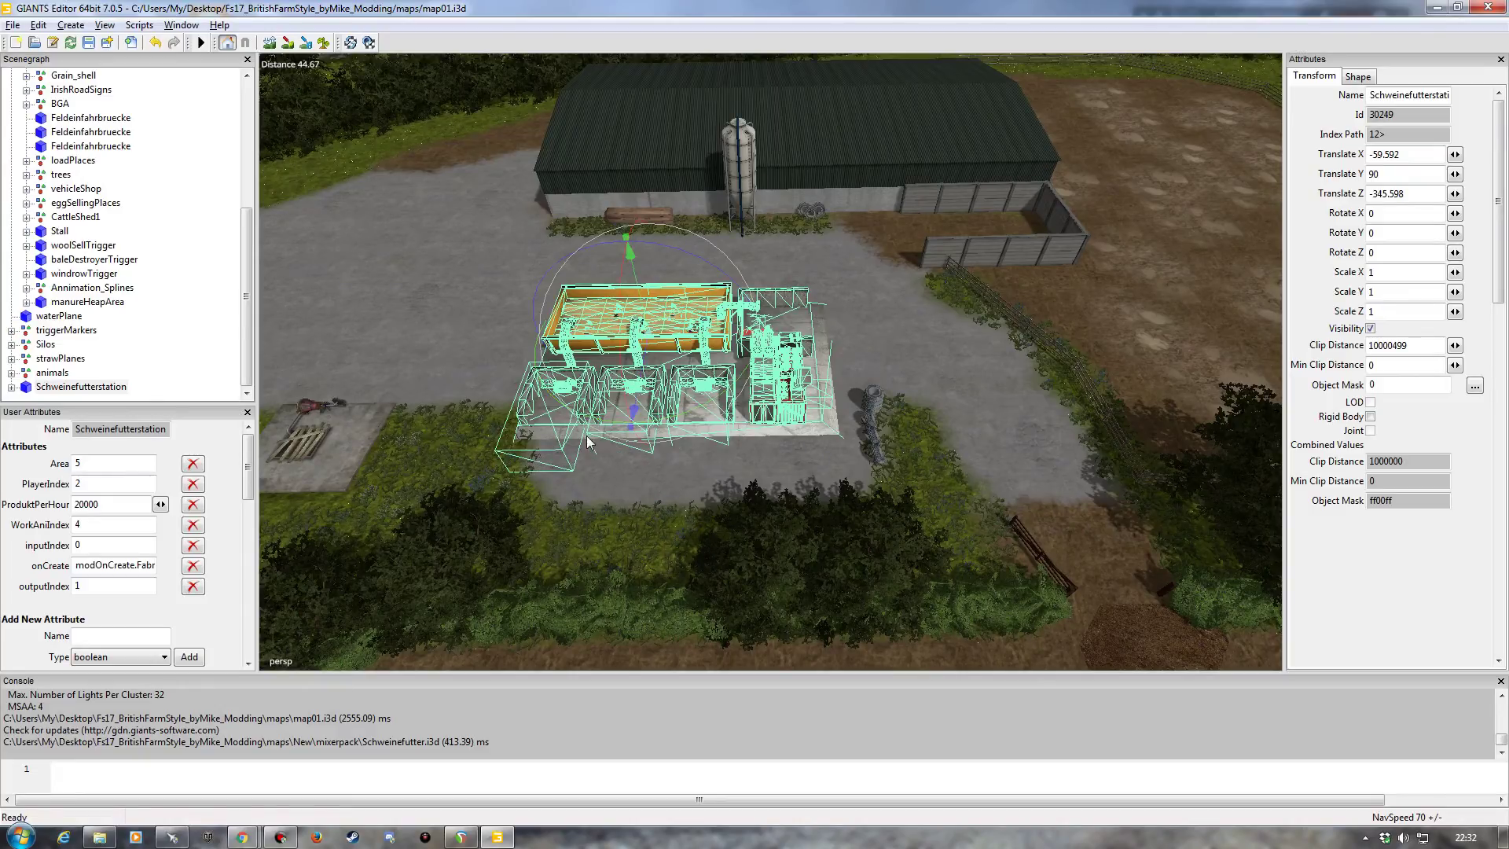
# Step: Turn the feed station half a revolution about its vertical axis and set Rotate Y to 0
pyautogui.moveTo(586, 433); pyautogui.dragTo(669, 458, button='right')
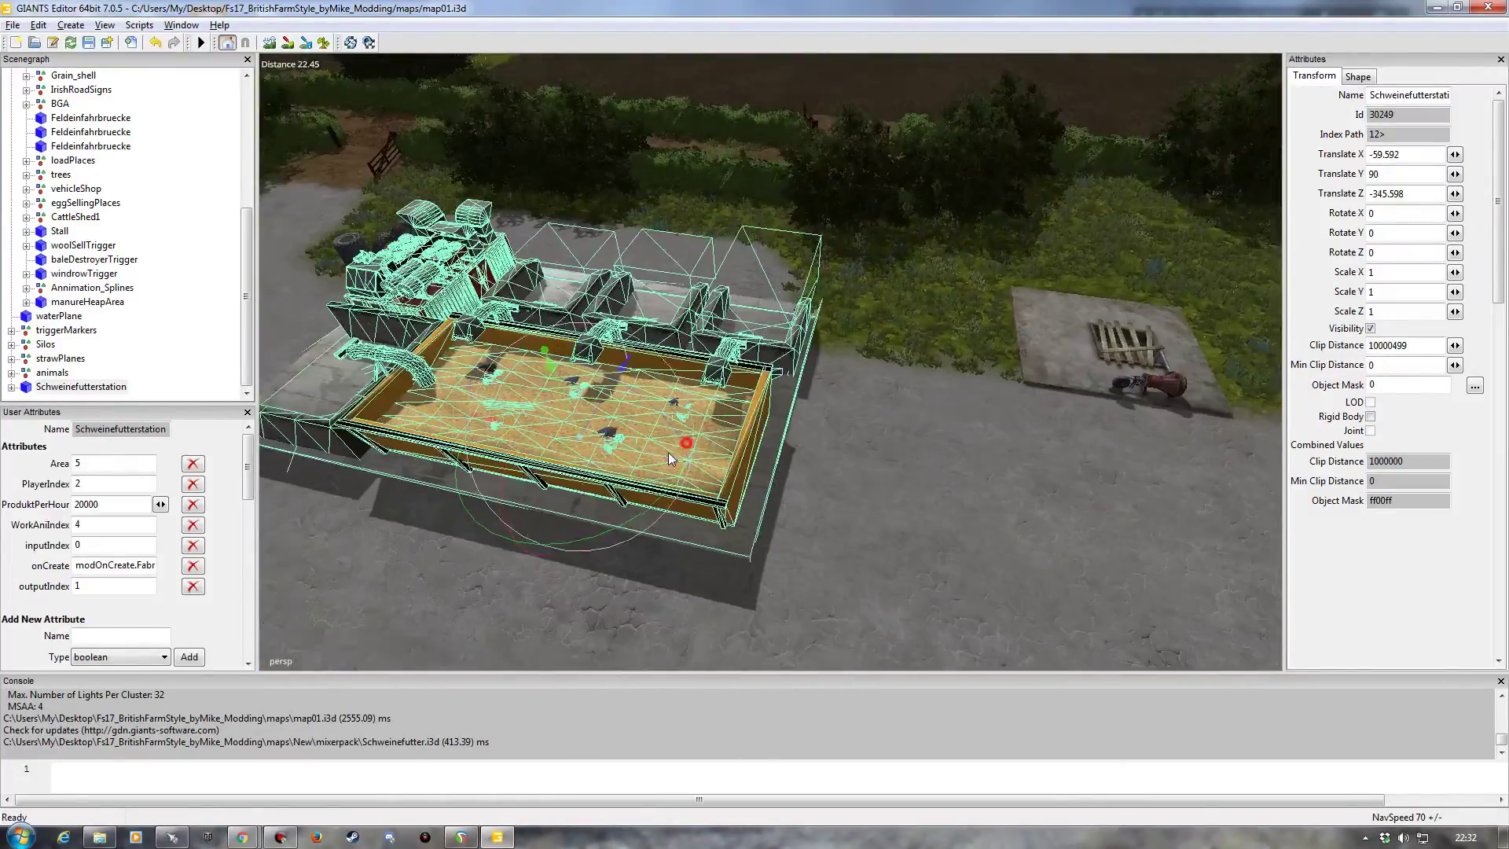
pyautogui.moveTo(646, 464); pyautogui.dragTo(621, 191)
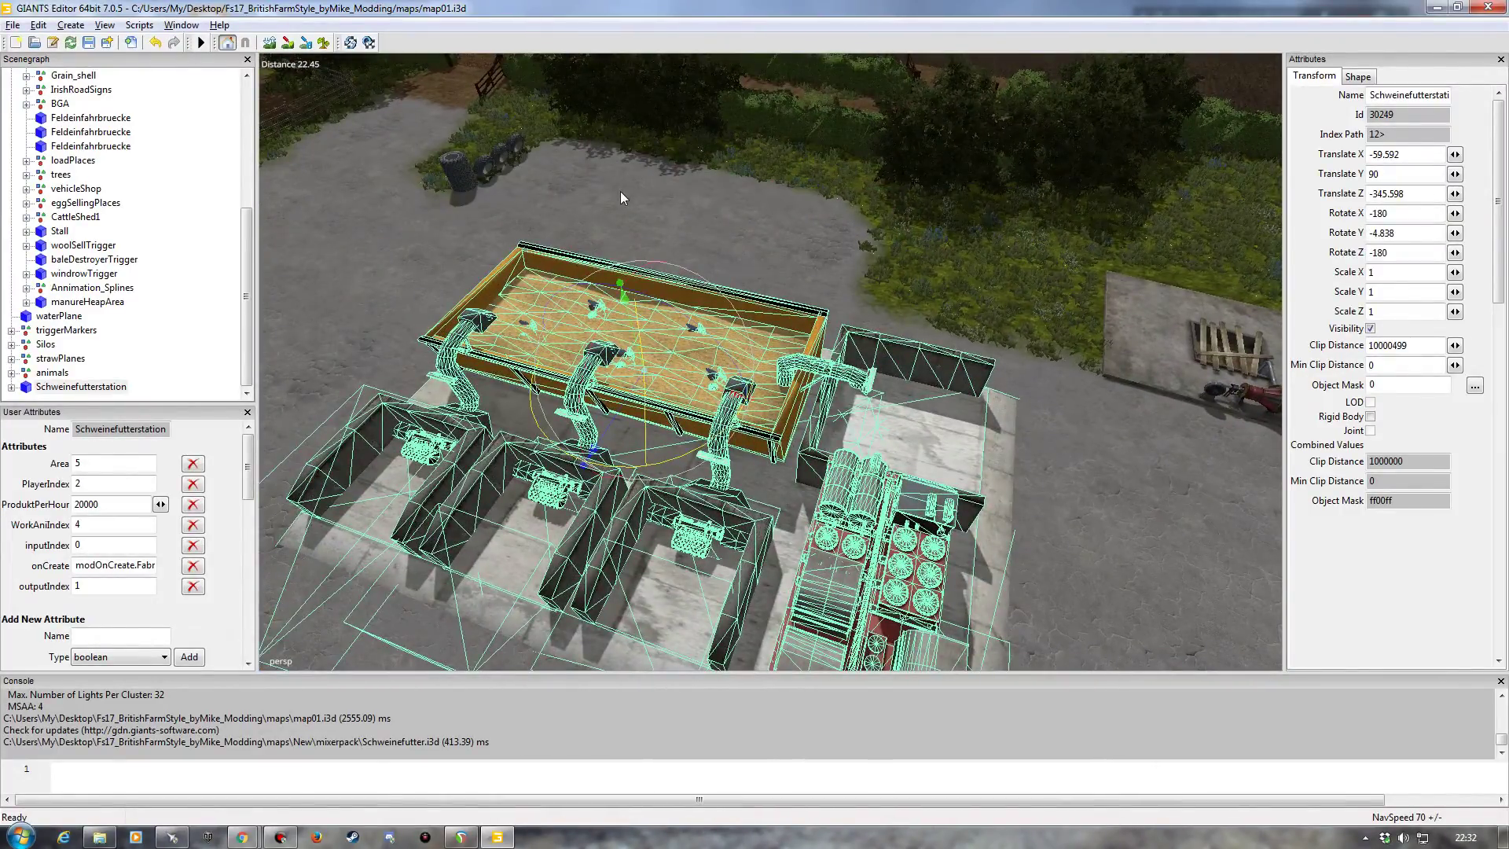
pyautogui.write('0')
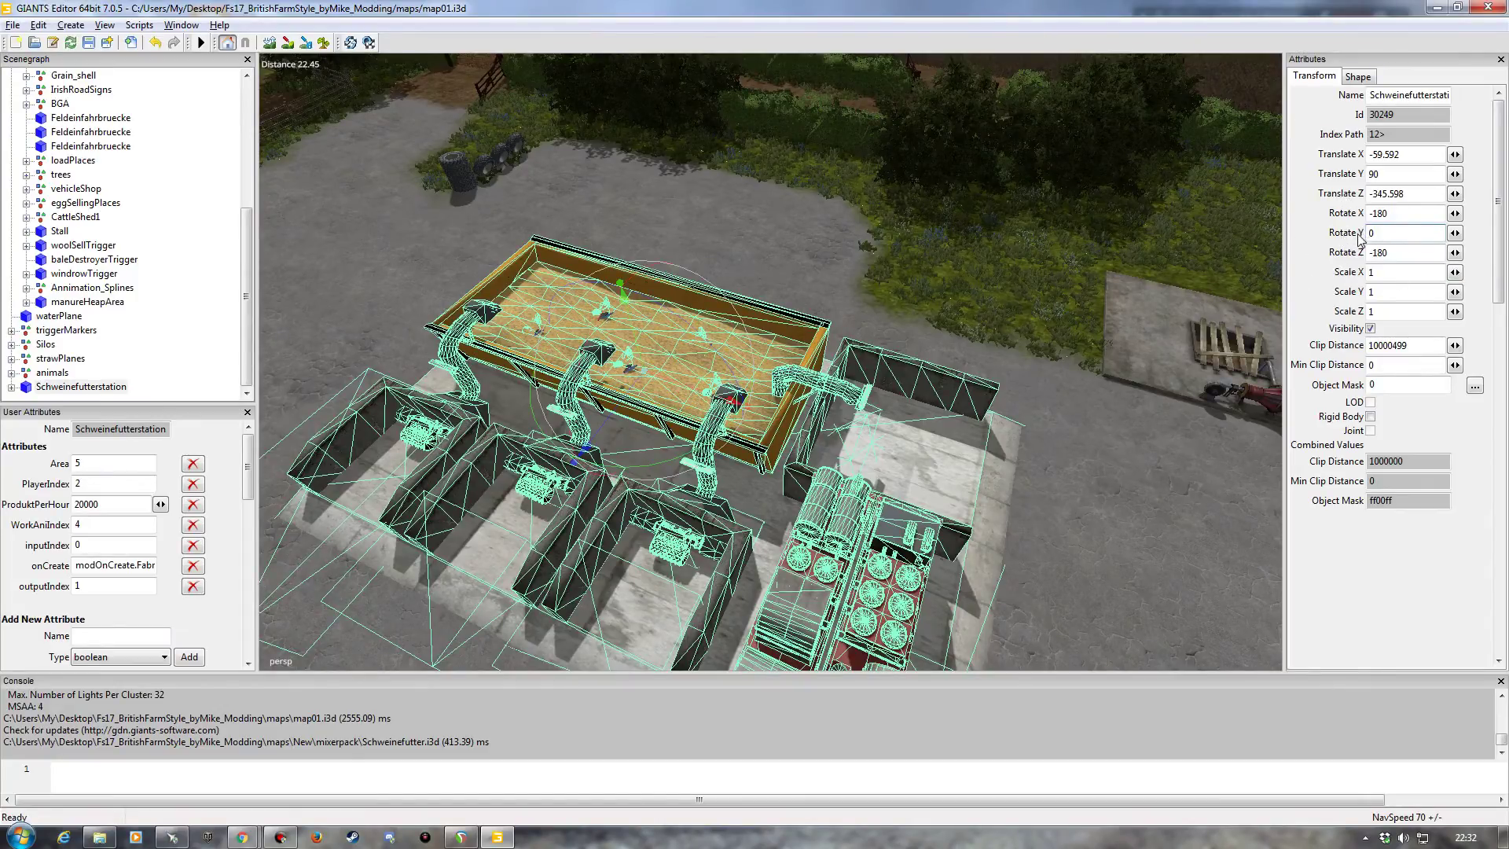
# Step: Move the feed station back to the grass edge and along to the tyres, to X -51.258 and Z -333.504
pyautogui.moveTo(877, 312); pyautogui.dragTo(767, 351, button='right')
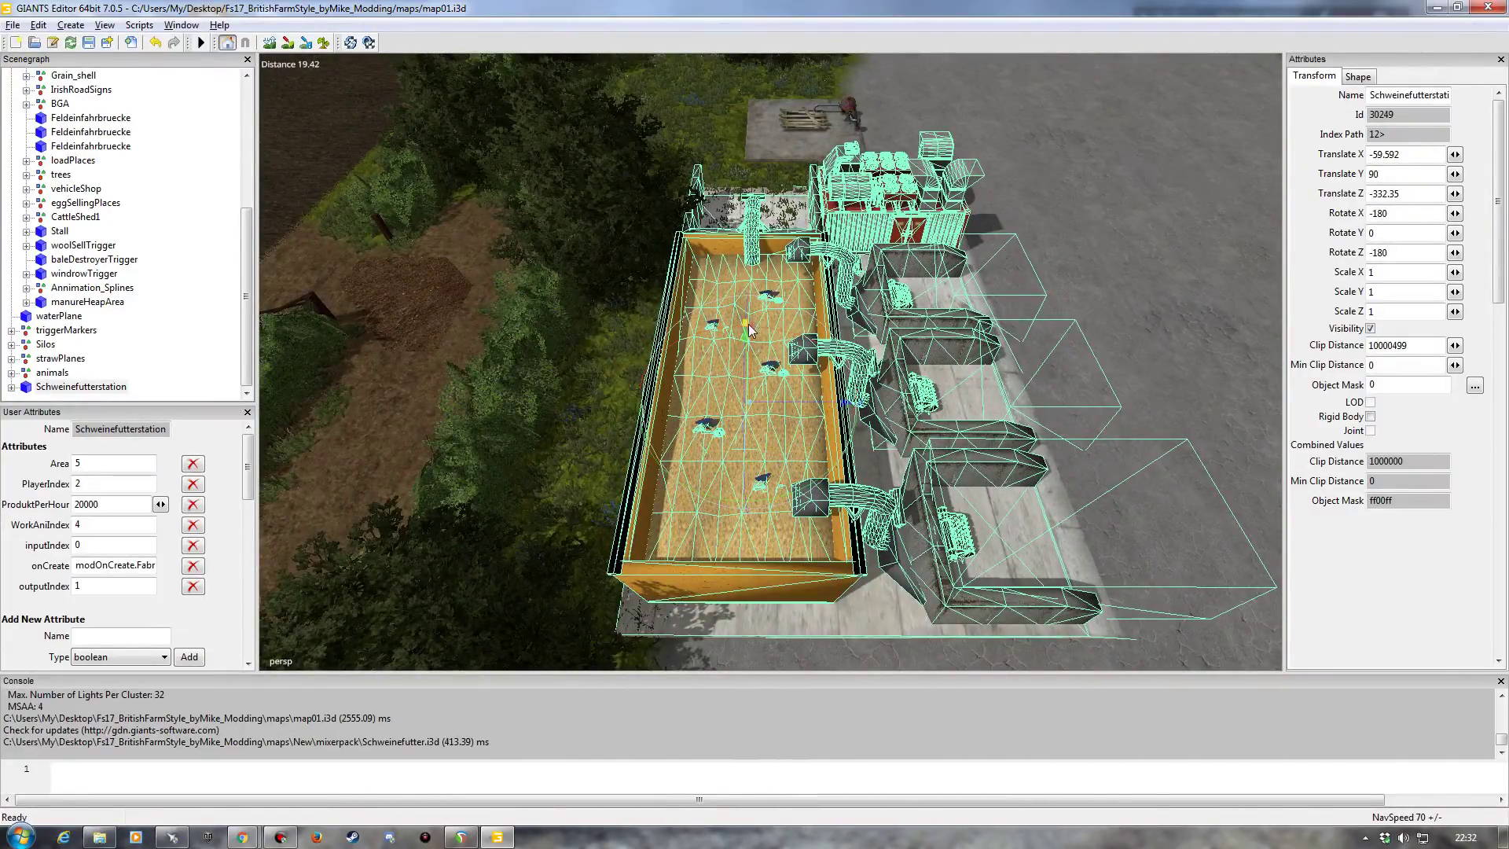
pyautogui.moveTo(752, 333); pyautogui.dragTo(753, 433)
pyautogui.moveTo(753, 432); pyautogui.dragTo(834, 348, button='right')
pyautogui.moveTo(833, 347); pyautogui.dragTo(815, 360)
pyautogui.moveTo(808, 305); pyautogui.dragTo(832, 433)
pyautogui.scroll(8, 842, 492)
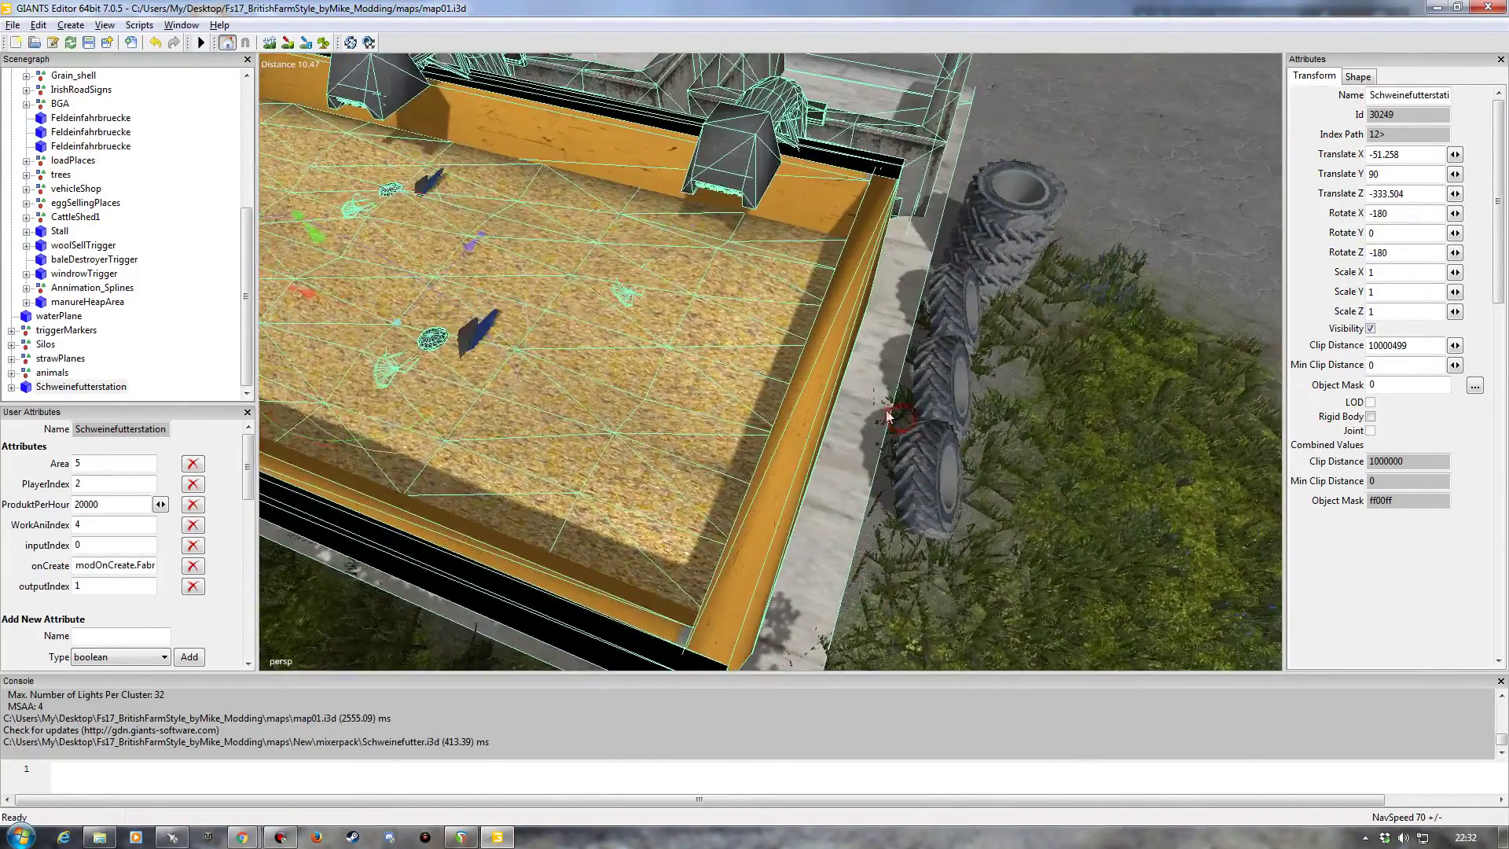
# Step: Reselect the whole Schweinefutterstation, collapse its group and lower it into the yard surface to Y 89.801
pyautogui.moveTo(888, 417); pyautogui.dragTo(686, 503, button='middle')
pyautogui.scroll(6, 855, 581)
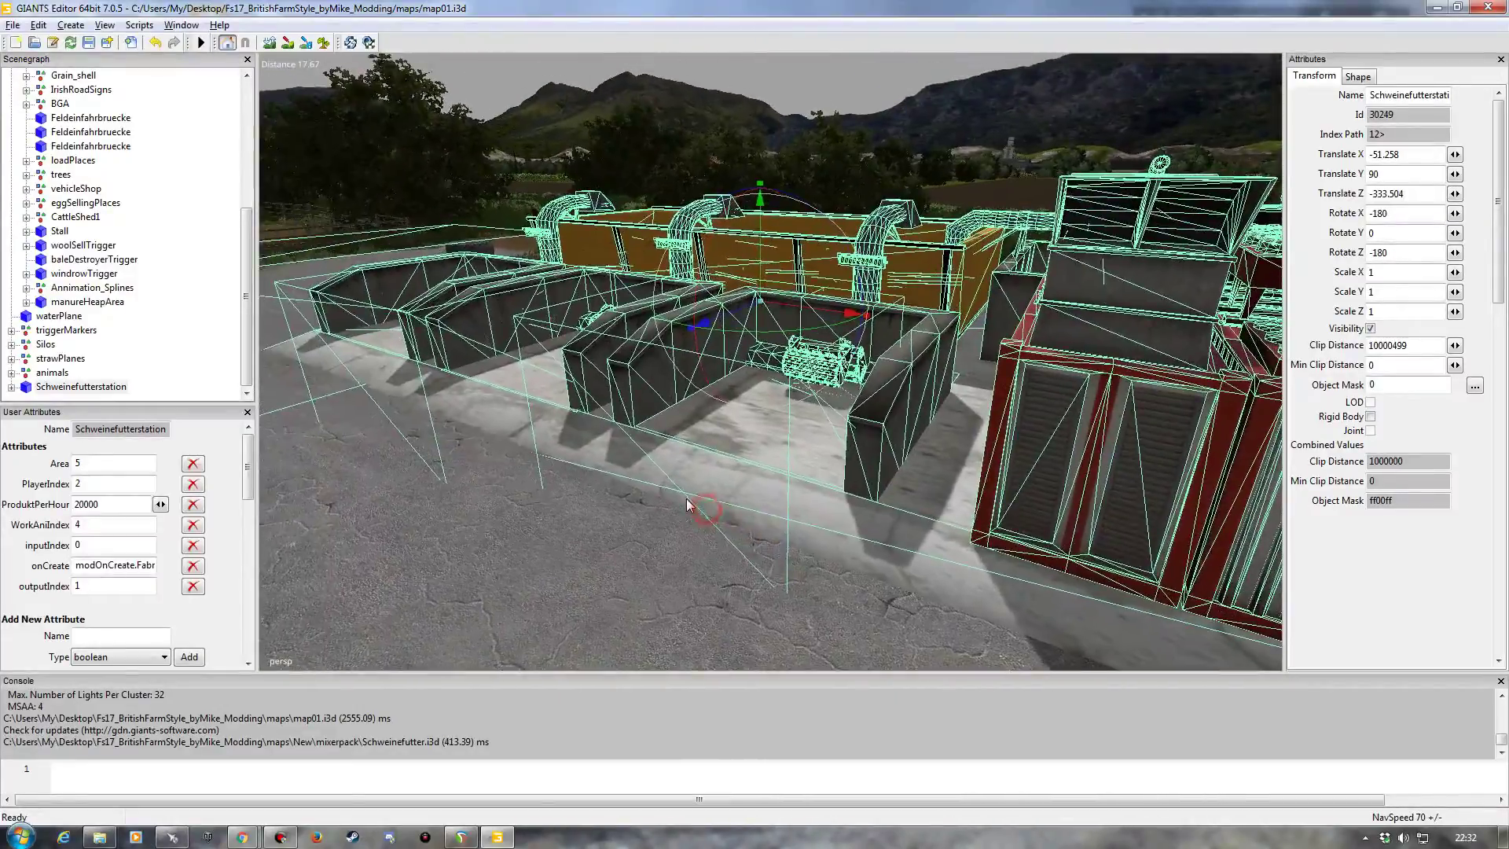
pyautogui.click(756, 269)
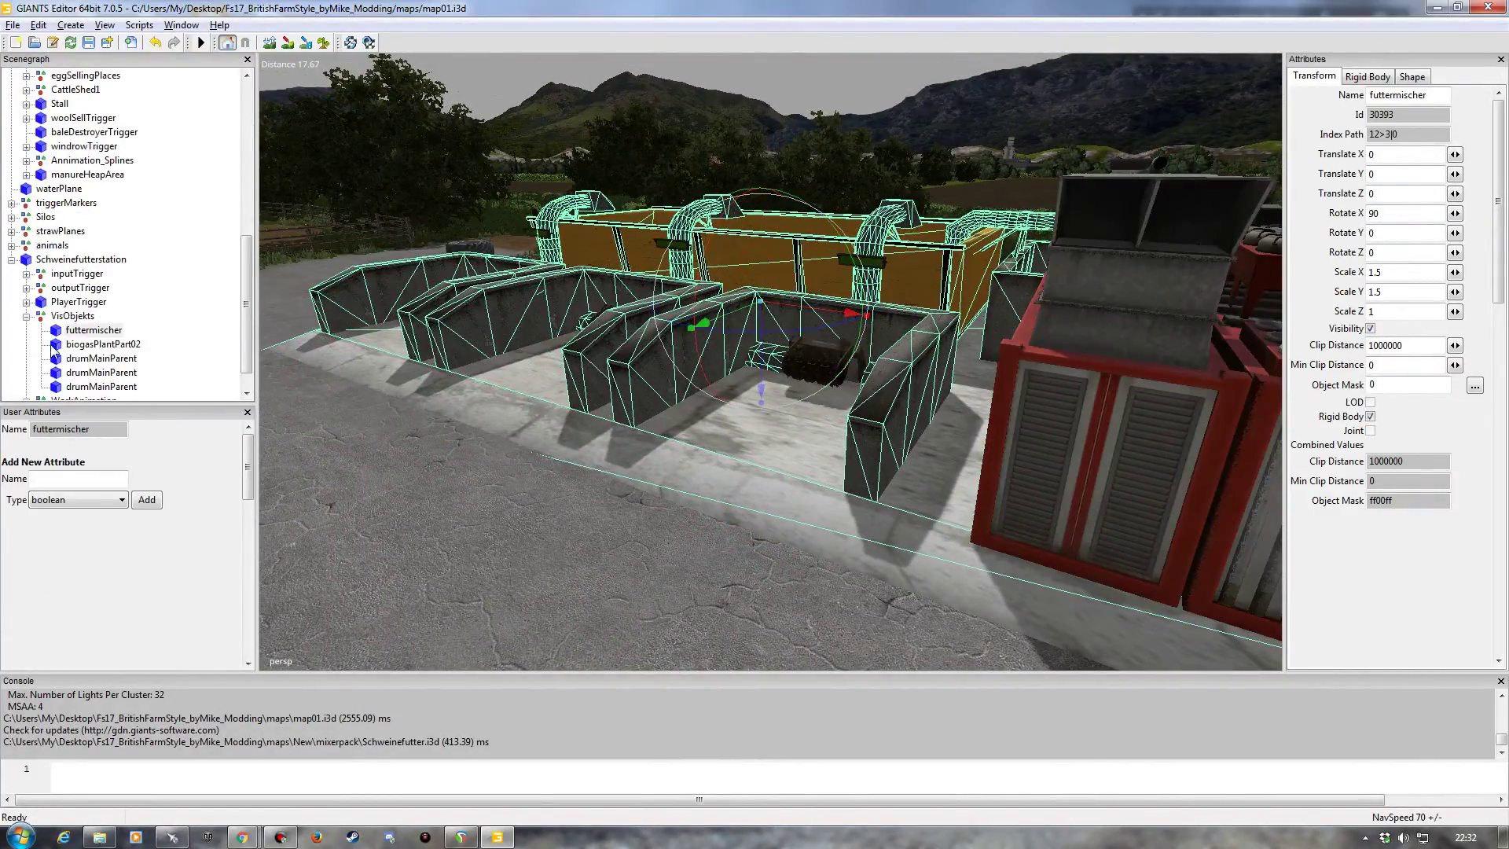
pyautogui.click(46, 260)
pyautogui.click(11, 260)
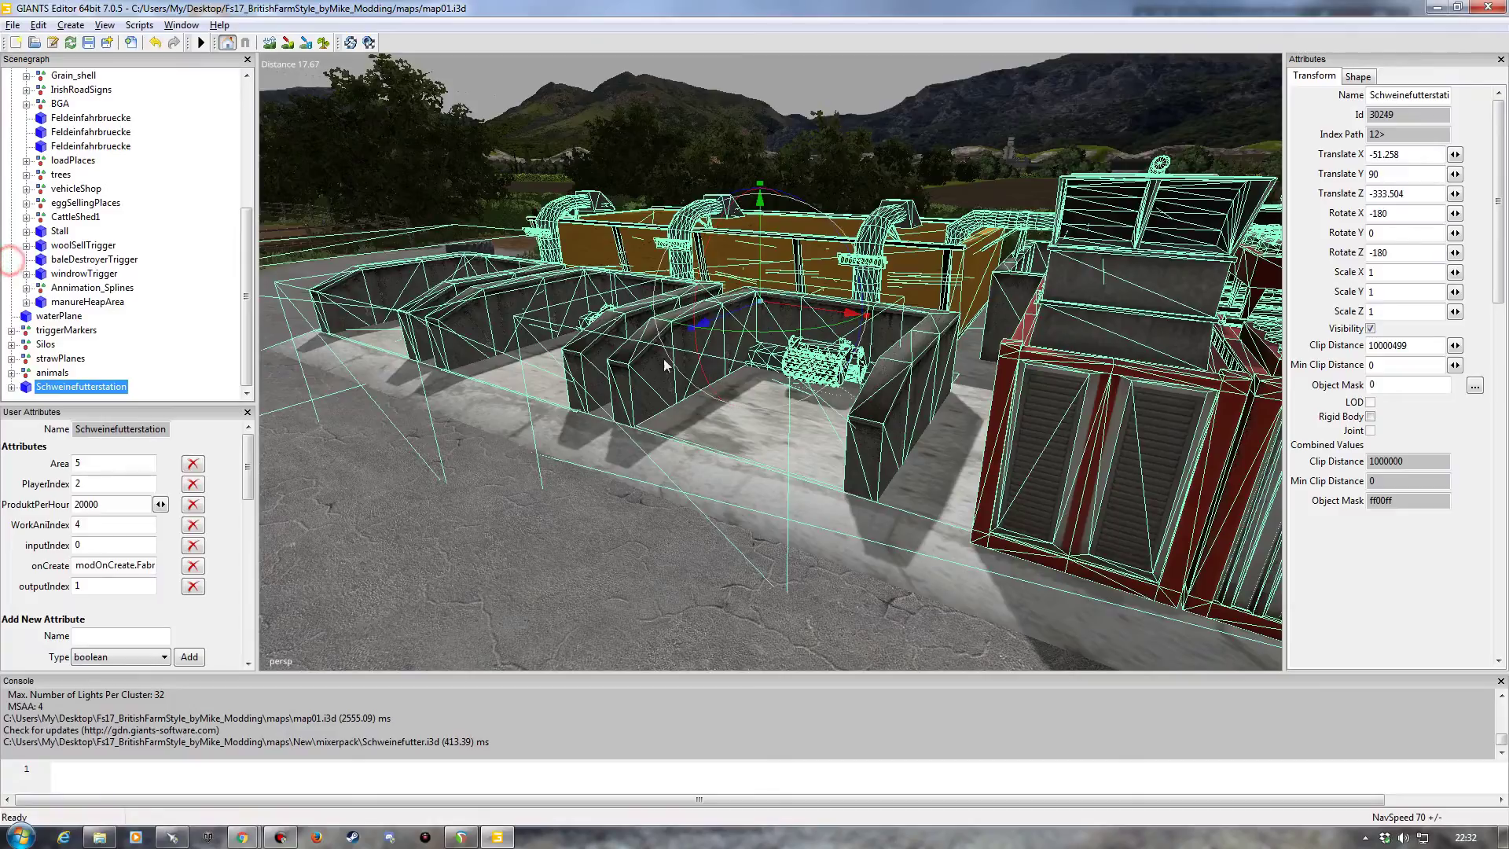
pyautogui.moveTo(763, 273); pyautogui.dragTo(751, 272)
pyautogui.keyDown('alt'); pyautogui.moveTo(743, 365); pyautogui.dragTo(776, 371); pyautogui.keyUp('alt')
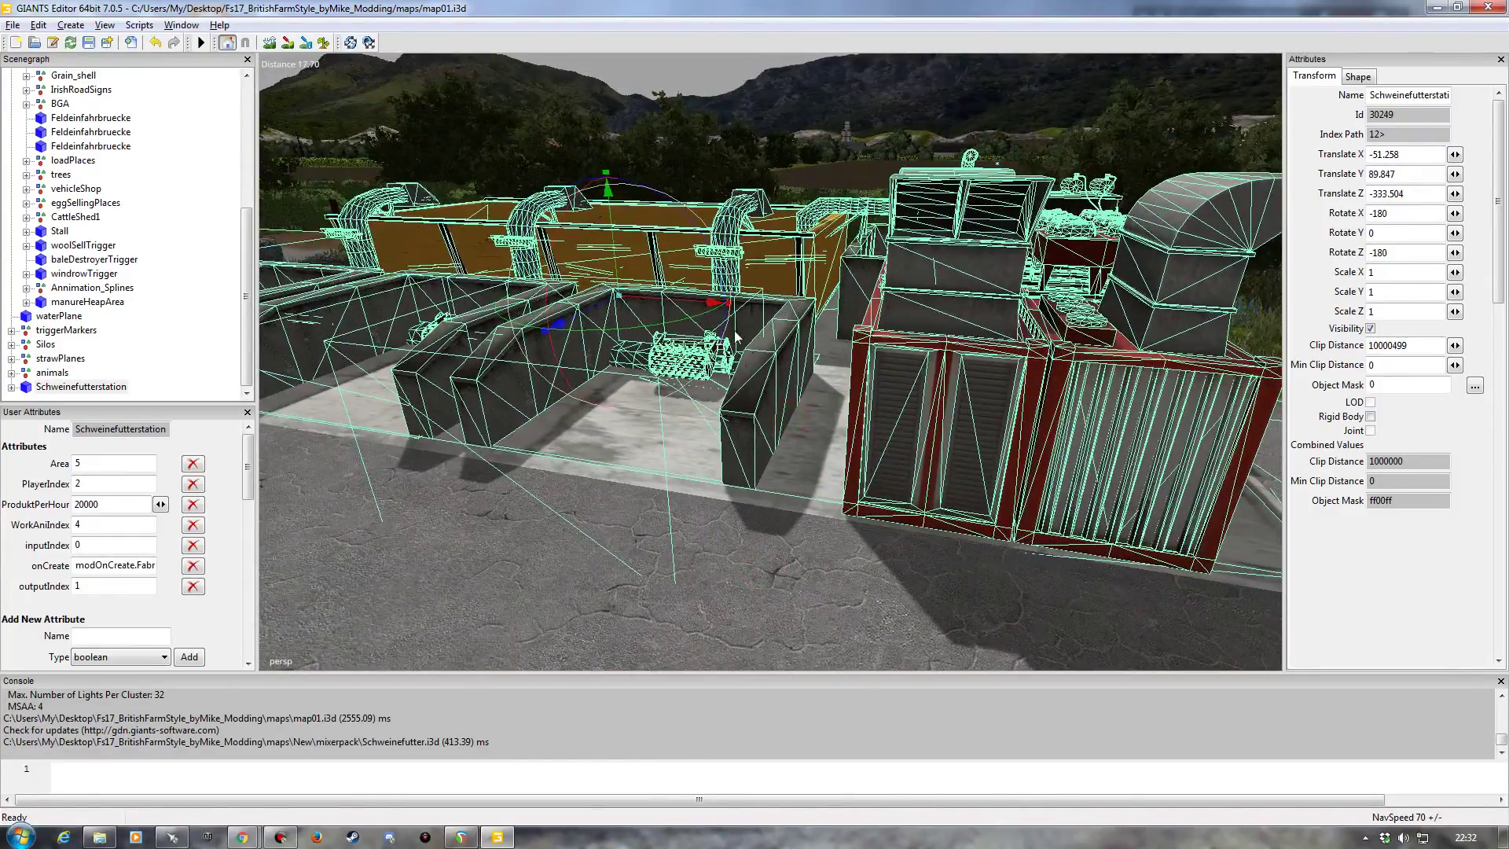
pyautogui.moveTo(613, 250); pyautogui.dragTo(614, 251)
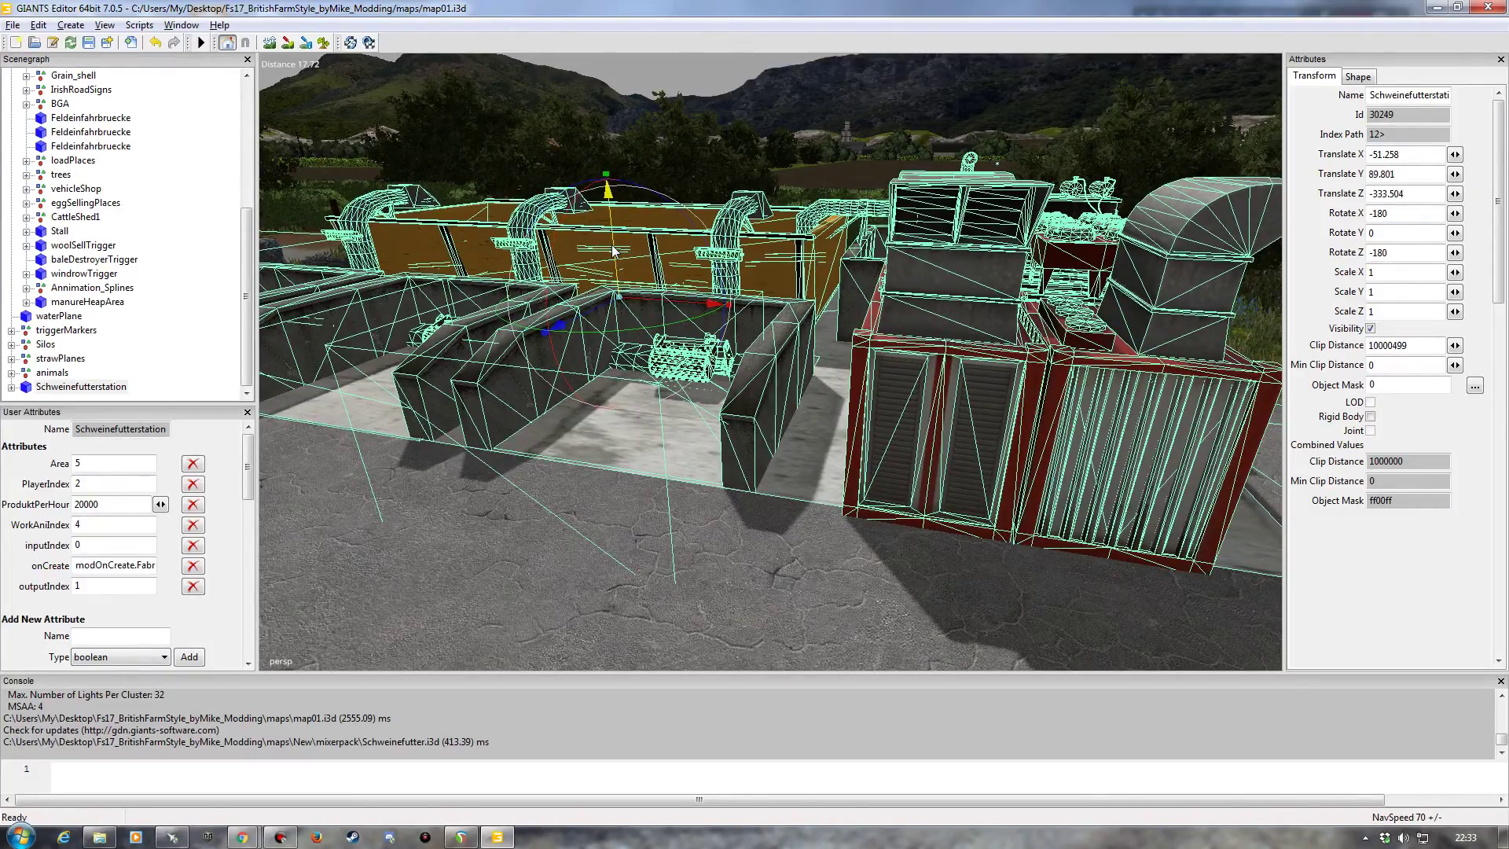
# Step: Delete the three loose tyres leaning at the end of the feed station's orange bin, keeping the stacked ones
pyautogui.keyDown('alt'); pyautogui.moveTo(617, 473); pyautogui.dragTo(441, 474); pyautogui.keyUp('alt')
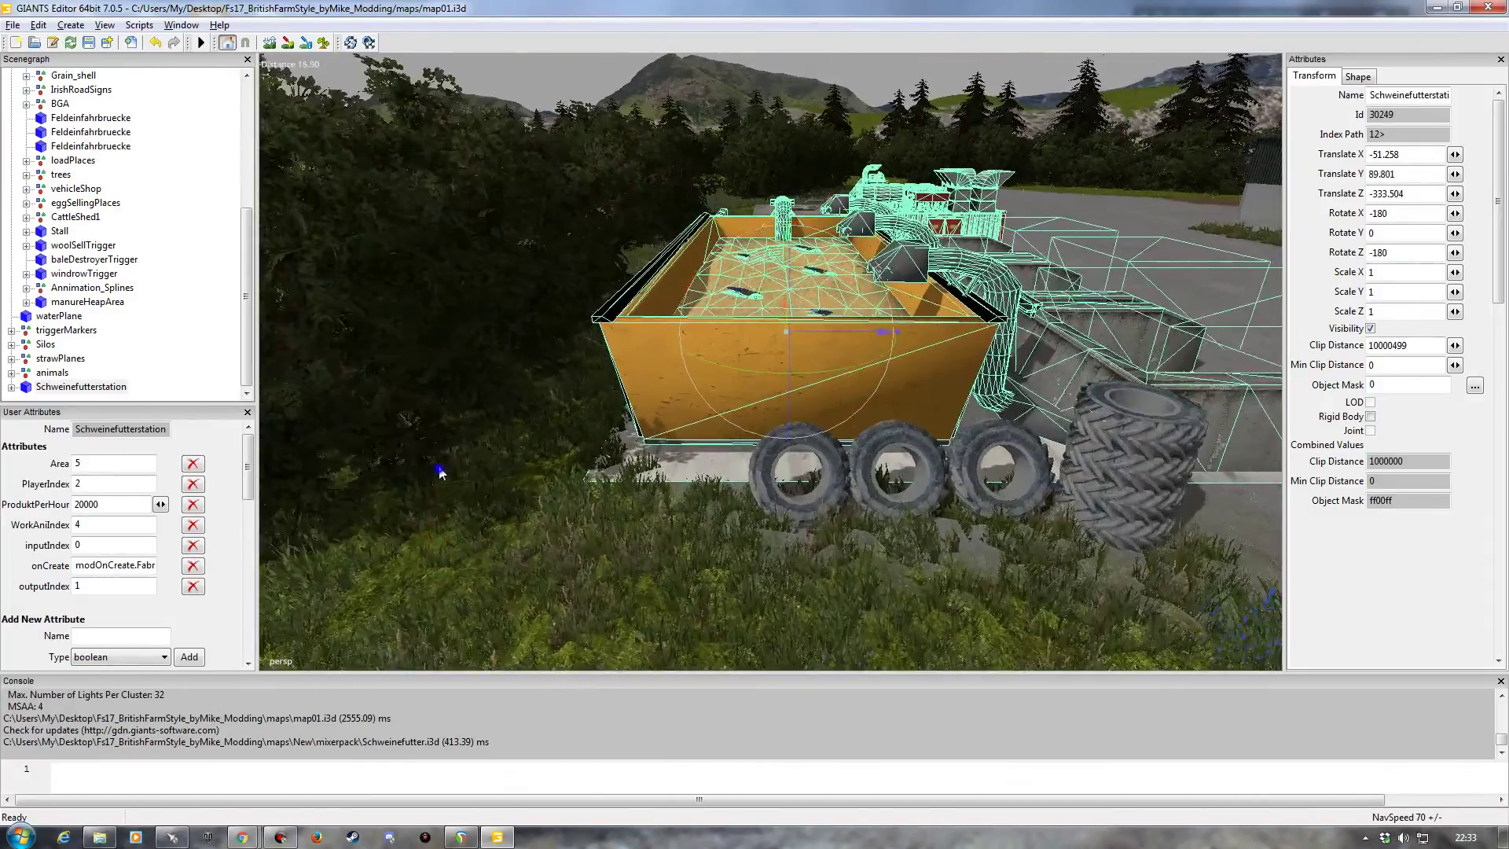
pyautogui.keyDown('alt'); pyautogui.moveTo(440, 473); pyautogui.dragTo(305, 401, button='middle'); pyautogui.keyUp('alt')
pyautogui.click(477, 503)
pyautogui.keyDown('alt'); pyautogui.moveTo(479, 507); pyautogui.dragTo(540, 473); pyautogui.keyUp('alt')
pyautogui.keyDown('alt'); pyautogui.moveTo(663, 475); pyautogui.dragTo(715, 409); pyautogui.keyUp('alt')
pyautogui.click(715, 409)
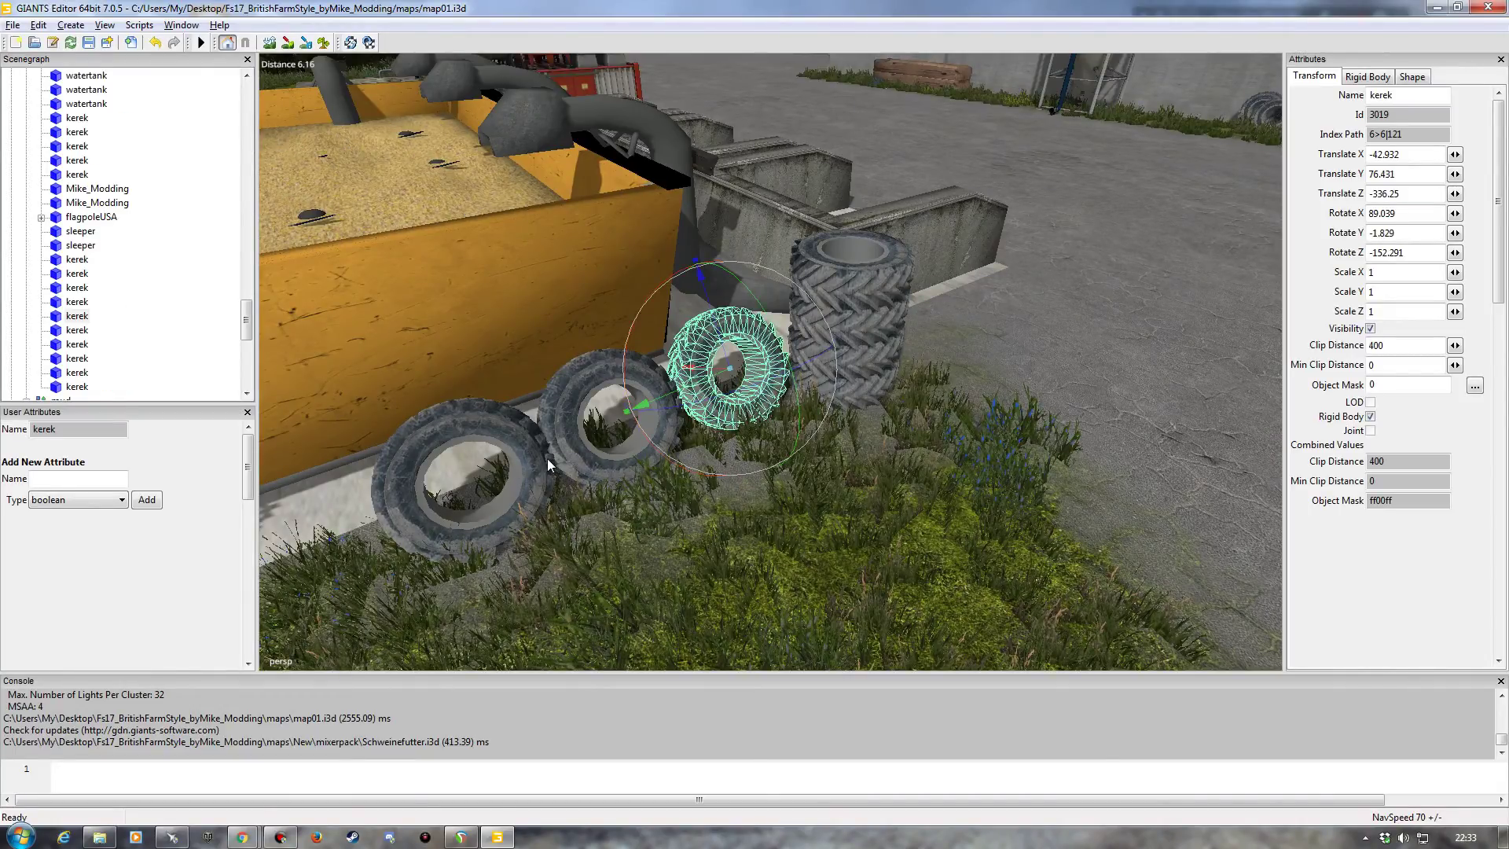
pyautogui.press('Delete')
pyautogui.click(586, 459)
pyautogui.press('Delete')
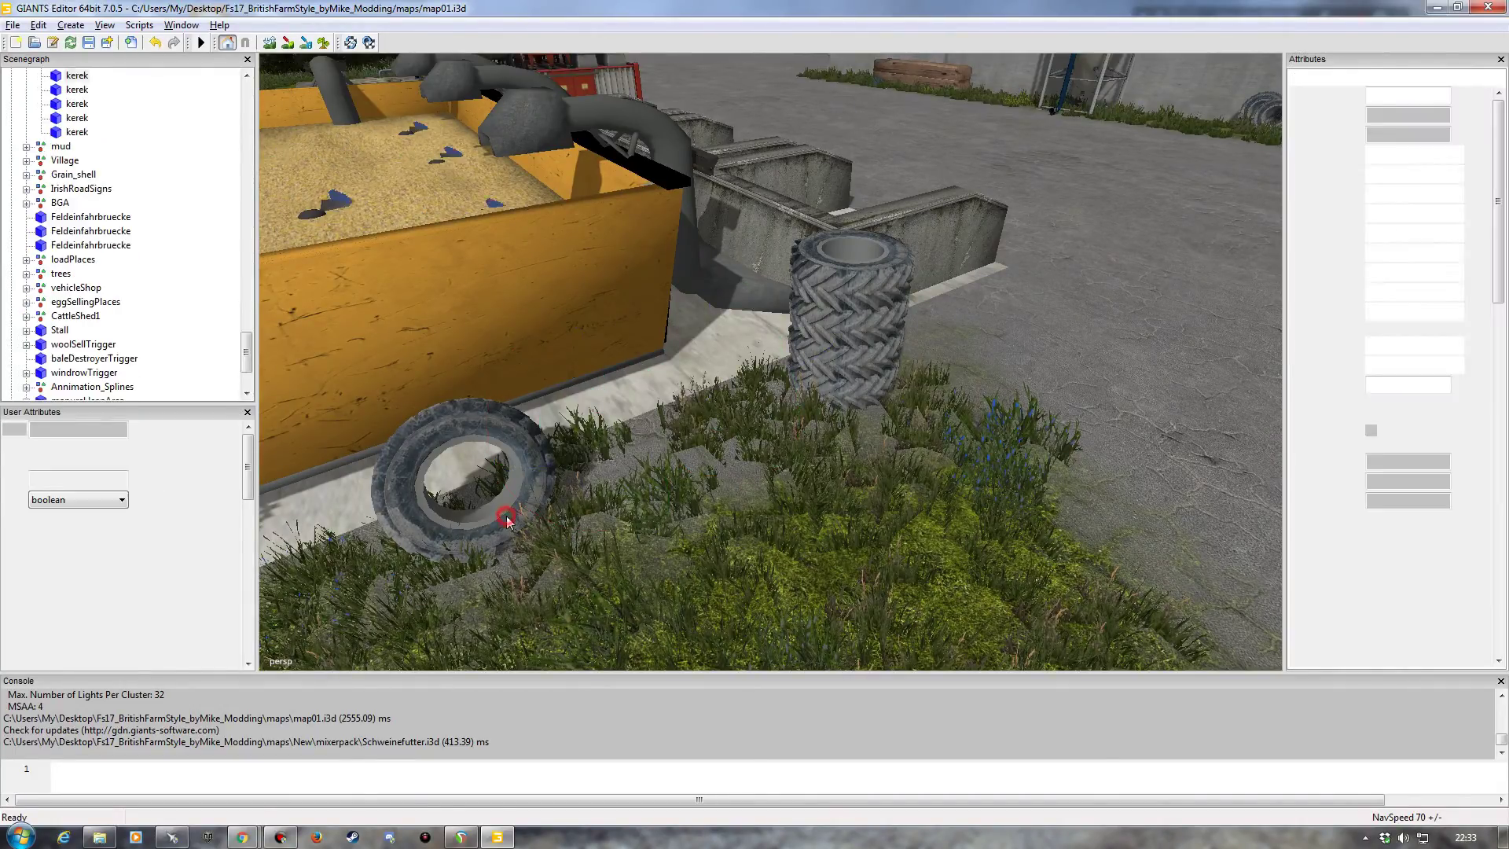
pyautogui.press('Delete')
# Step: Duplicate the bottom tyre of the stack three times and lay the copies flat in a row along the concrete edge
pyautogui.click(857, 415)
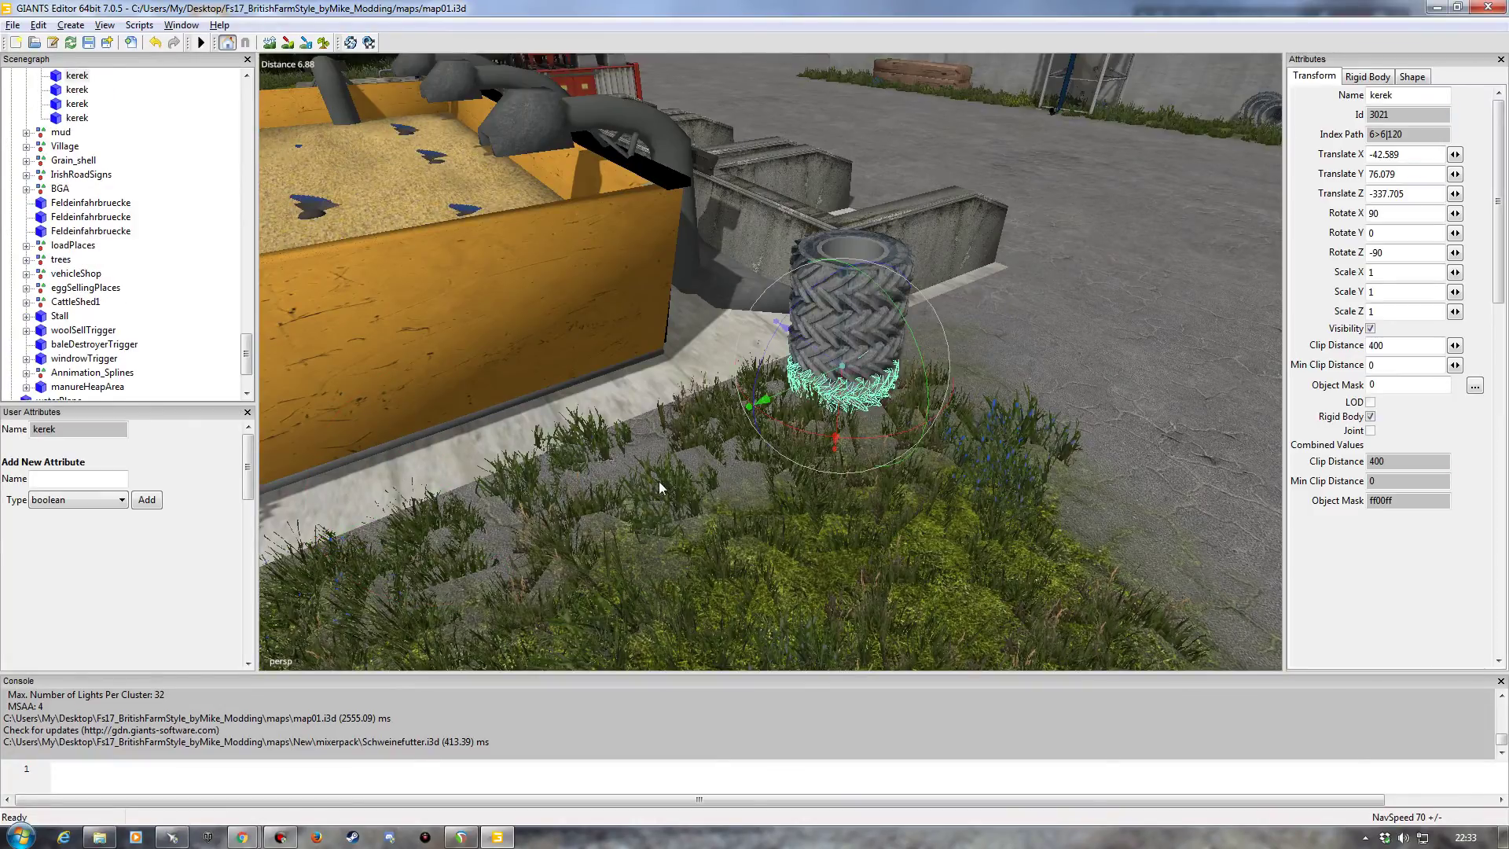
pyautogui.keyDown('alt'); pyautogui.moveTo(674, 528); pyautogui.dragTo(591, 517); pyautogui.keyUp('alt')
pyautogui.scroll(-6, 654, 541)
pyautogui.scroll(5, 694, 522)
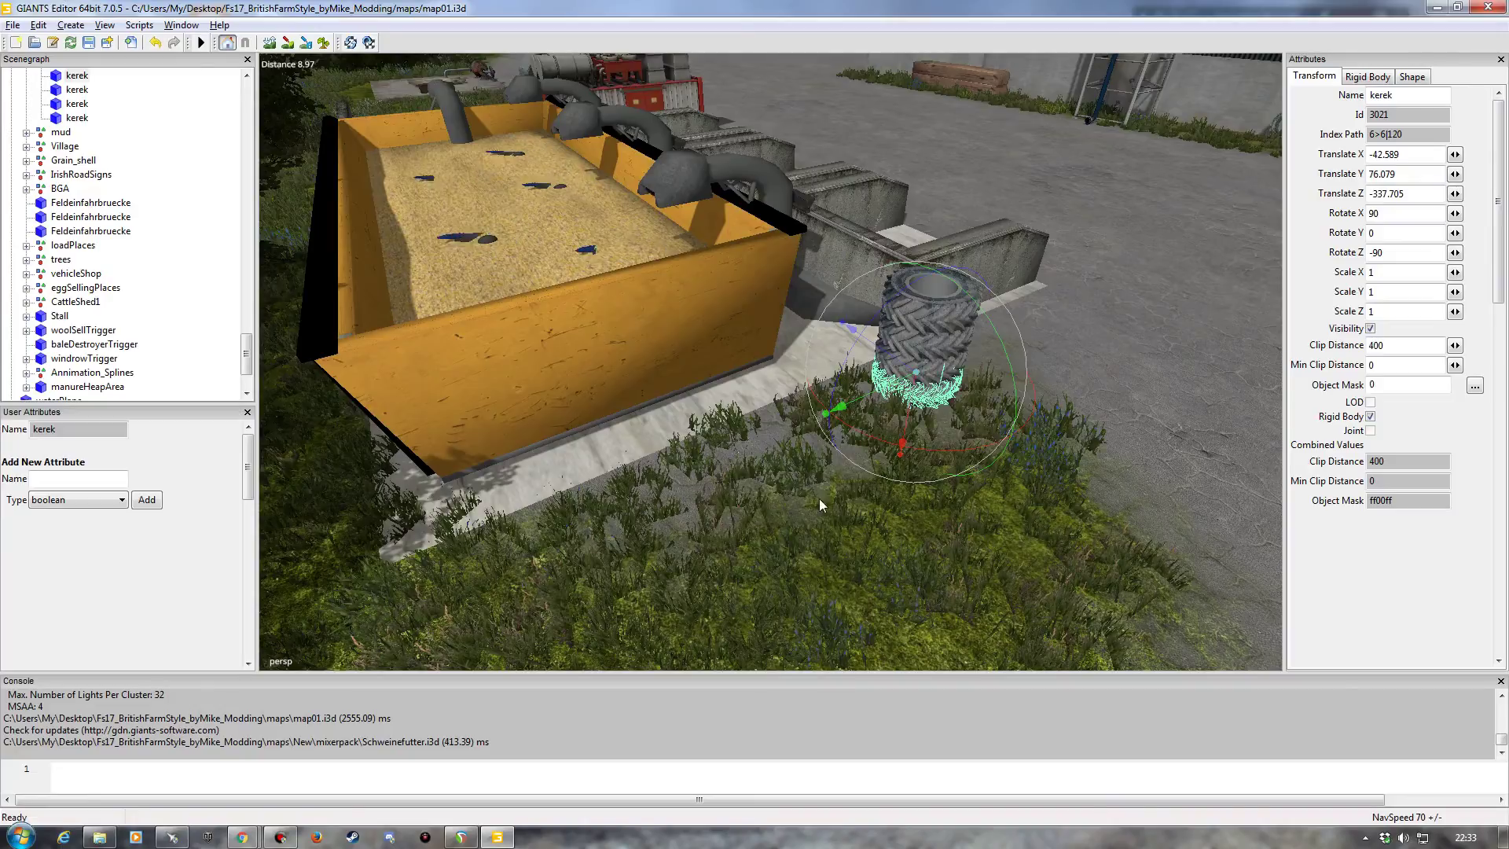
pyautogui.hotkey('ctrl', 'd')
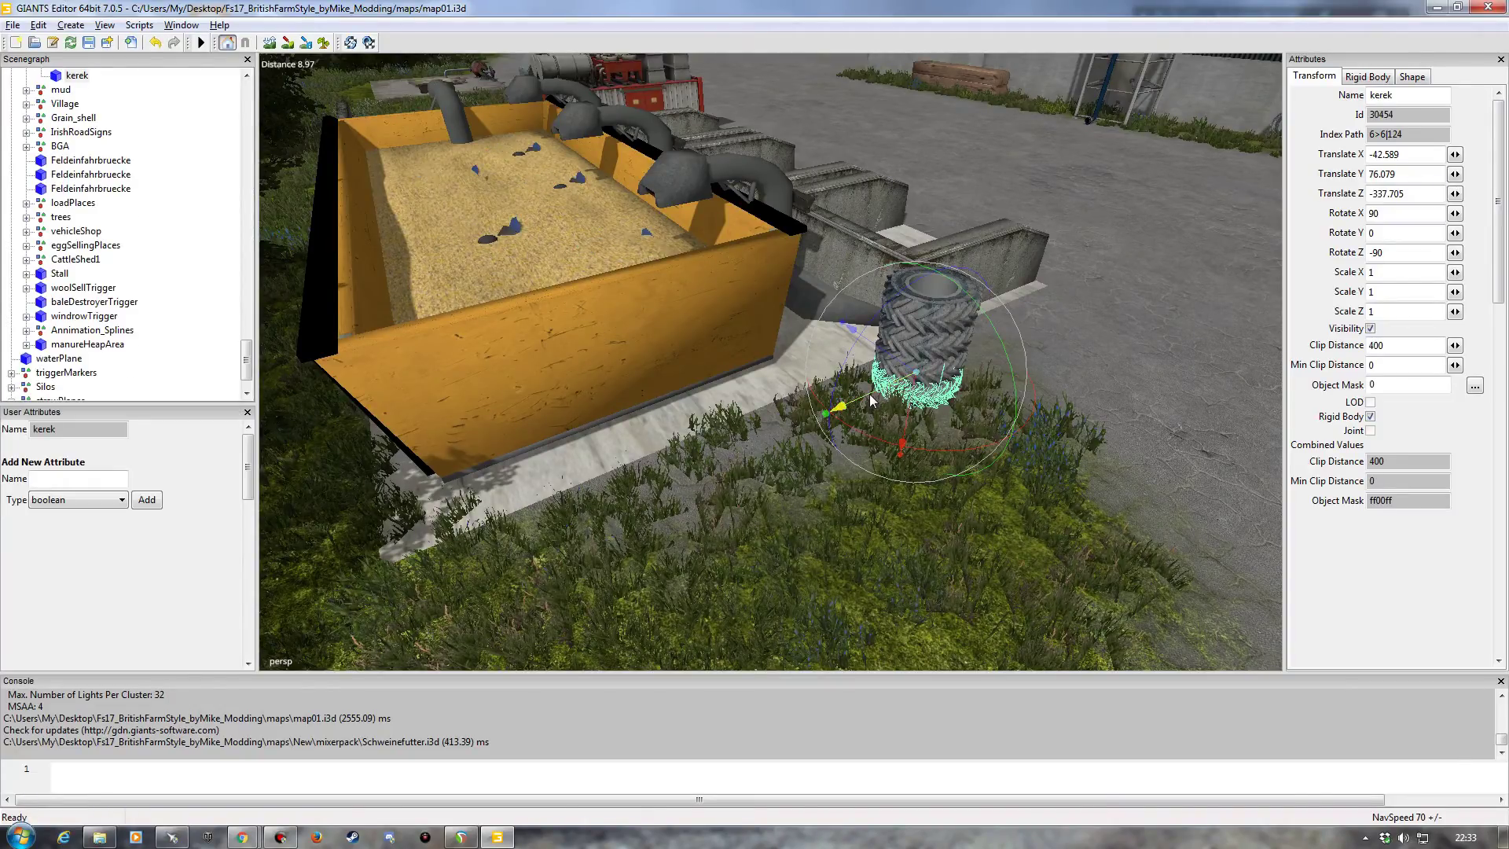
pyautogui.hotkey('ctrl', 'd')
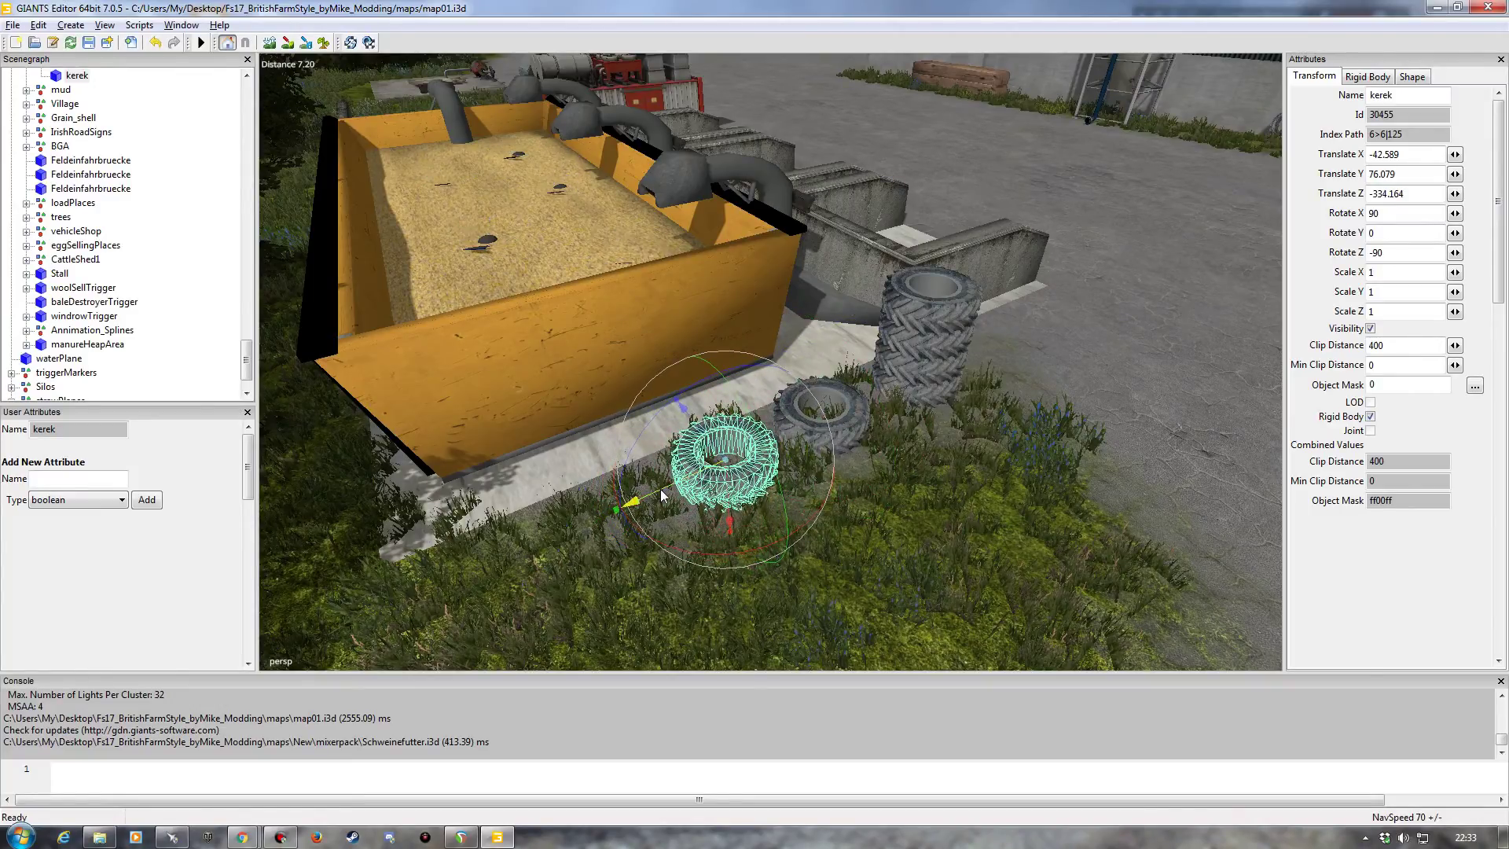
pyautogui.hotkey('ctrl', 'd')
pyautogui.moveTo(657, 499); pyautogui.dragTo(528, 532)
pyautogui.click(527, 544)
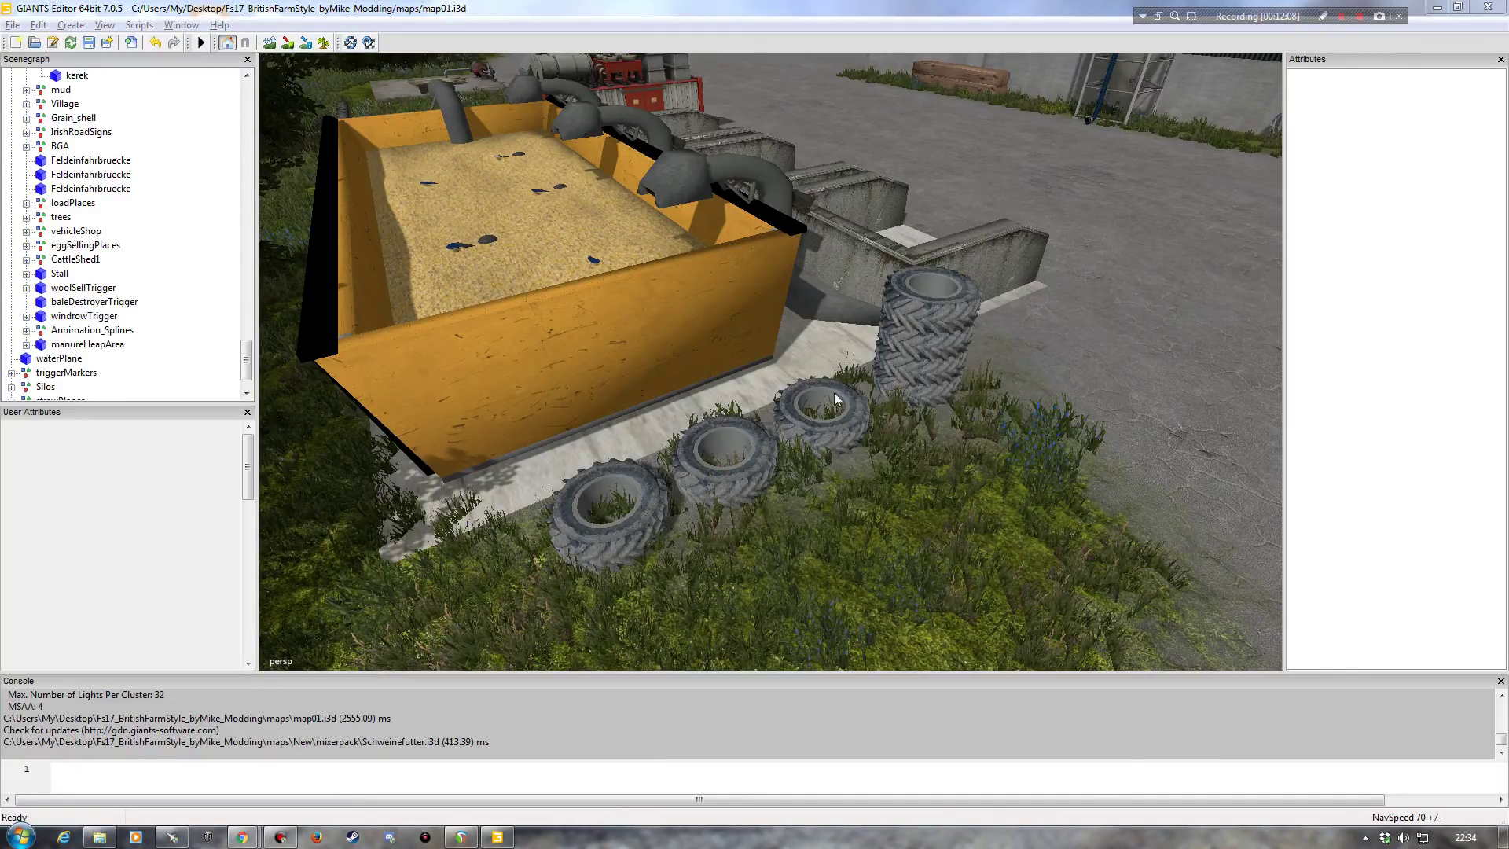
# Step: Survey the tyre row, the feed station and the surrounding yard as far as the liquid manure pit by the grass
pyautogui.keyDown('alt'); pyautogui.moveTo(761, 424); pyautogui.dragTo(808, 455); pyautogui.keyUp('alt')
pyautogui.keyDown('alt'); pyautogui.moveTo(808, 455); pyautogui.dragTo(692, 417, button='right'); pyautogui.keyUp('alt')
pyautogui.keyDown('alt'); pyautogui.moveTo(691, 416); pyautogui.dragTo(677, 357); pyautogui.keyUp('alt')
pyautogui.keyDown('alt'); pyautogui.moveTo(678, 357); pyautogui.dragTo(617, 398, button='right'); pyautogui.keyUp('alt')
pyautogui.keyDown('alt'); pyautogui.moveTo(616, 398); pyautogui.dragTo(738, 435); pyautogui.keyUp('alt')
pyautogui.keyDown('alt'); pyautogui.moveTo(738, 435); pyautogui.dragTo(736, 482, button='right'); pyautogui.keyUp('alt')
pyautogui.keyDown('alt'); pyautogui.moveTo(736, 482); pyautogui.dragTo(619, 478); pyautogui.keyUp('alt')
pyautogui.keyDown('alt'); pyautogui.moveTo(620, 478); pyautogui.dragTo(624, 429, button='right'); pyautogui.keyUp('alt')
pyautogui.keyDown('alt'); pyautogui.moveTo(586, 492); pyautogui.dragTo(596, 470, button='right'); pyautogui.keyUp('alt')
pyautogui.keyDown('alt'); pyautogui.moveTo(596, 470); pyautogui.dragTo(785, 477); pyautogui.keyUp('alt')
pyautogui.keyDown('alt'); pyautogui.moveTo(784, 477); pyautogui.dragTo(759, 503, button='right'); pyautogui.keyUp('alt')
pyautogui.keyDown('alt'); pyautogui.moveTo(759, 503); pyautogui.dragTo(866, 464); pyautogui.keyUp('alt')
pyautogui.moveTo(865, 465)
pyautogui.keyDown('alt'); pyautogui.mouseDown(button='right')
pyautogui.moveTo(860, 479)
pyautogui.moveTo(852, 464)
pyautogui.mouseUp(button='right'); pyautogui.keyUp('alt')
pyautogui.keyDown('alt'); pyautogui.moveTo(852, 465); pyautogui.dragTo(832, 508); pyautogui.keyUp('alt')
pyautogui.keyDown('alt'); pyautogui.moveTo(833, 508); pyautogui.dragTo(839, 488, button='right'); pyautogui.keyUp('alt')
pyautogui.keyDown('alt'); pyautogui.moveTo(840, 490); pyautogui.dragTo(773, 528); pyautogui.keyUp('alt')
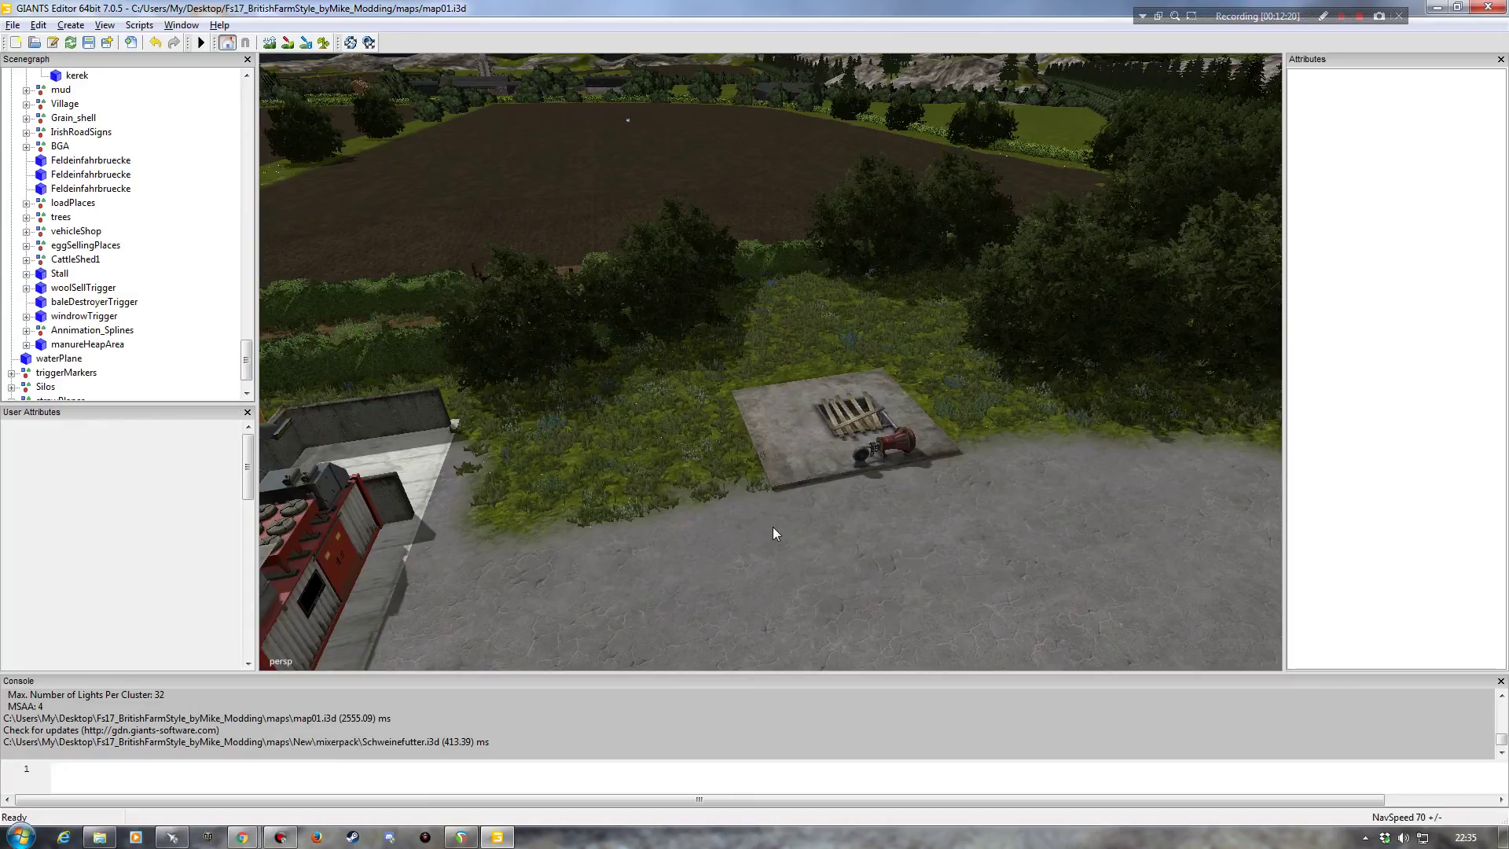
# Step: Examine the pigs' liquid manure pit from close up and from a distance, including its spacing from the feed station
pyautogui.keyDown('alt'); pyautogui.moveTo(772, 526); pyautogui.dragTo(711, 479); pyautogui.keyUp('alt')
pyautogui.keyDown('alt'); pyautogui.moveTo(711, 479); pyautogui.dragTo(710, 532, button='right'); pyautogui.keyUp('alt')
pyautogui.moveTo(710, 533)
pyautogui.keyDown('alt'); pyautogui.mouseDown()
pyautogui.moveTo(695, 577)
pyautogui.moveTo(711, 543)
pyautogui.mouseUp(); pyautogui.keyUp('alt')
pyautogui.keyDown('alt'); pyautogui.moveTo(716, 427); pyautogui.dragTo(725, 459, button='right'); pyautogui.keyUp('alt')
pyautogui.keyDown('alt'); pyautogui.moveTo(725, 460); pyautogui.dragTo(820, 377); pyautogui.keyUp('alt')
pyautogui.keyDown('alt'); pyautogui.moveTo(821, 377); pyautogui.dragTo(704, 406, button='right'); pyautogui.keyUp('alt')
pyautogui.keyDown('alt'); pyautogui.moveTo(704, 405); pyautogui.dragTo(788, 406); pyautogui.keyUp('alt')
pyautogui.keyDown('alt'); pyautogui.moveTo(788, 405); pyautogui.dragTo(762, 395, button='right'); pyautogui.keyUp('alt')
pyautogui.moveTo(763, 394)
pyautogui.keyDown('alt'); pyautogui.mouseDown()
pyautogui.moveTo(747, 391)
pyautogui.moveTo(762, 404)
pyautogui.mouseUp(); pyautogui.keyUp('alt')
pyautogui.keyDown('alt'); pyautogui.moveTo(762, 404); pyautogui.dragTo(666, 390, button='right'); pyautogui.keyUp('alt')
pyautogui.moveTo(667, 391)
pyautogui.keyDown('alt'); pyautogui.mouseDown()
pyautogui.moveTo(590, 388)
pyautogui.moveTo(687, 411)
pyautogui.mouseUp(); pyautogui.keyUp('alt')
pyautogui.keyDown('alt'); pyautogui.moveTo(687, 411); pyautogui.dragTo(663, 426, button='right'); pyautogui.keyUp('alt')
pyautogui.keyDown('alt'); pyautogui.moveTo(663, 426); pyautogui.dragTo(794, 427); pyautogui.keyUp('alt')
pyautogui.keyDown('alt'); pyautogui.moveTo(794, 428); pyautogui.dragTo(766, 415, button='right'); pyautogui.keyUp('alt')
pyautogui.keyDown('alt'); pyautogui.moveTo(765, 415); pyautogui.dragTo(911, 456); pyautogui.keyUp('alt')
pyautogui.keyDown('alt'); pyautogui.moveTo(912, 456); pyautogui.dragTo(818, 465, button='right'); pyautogui.keyUp('alt')
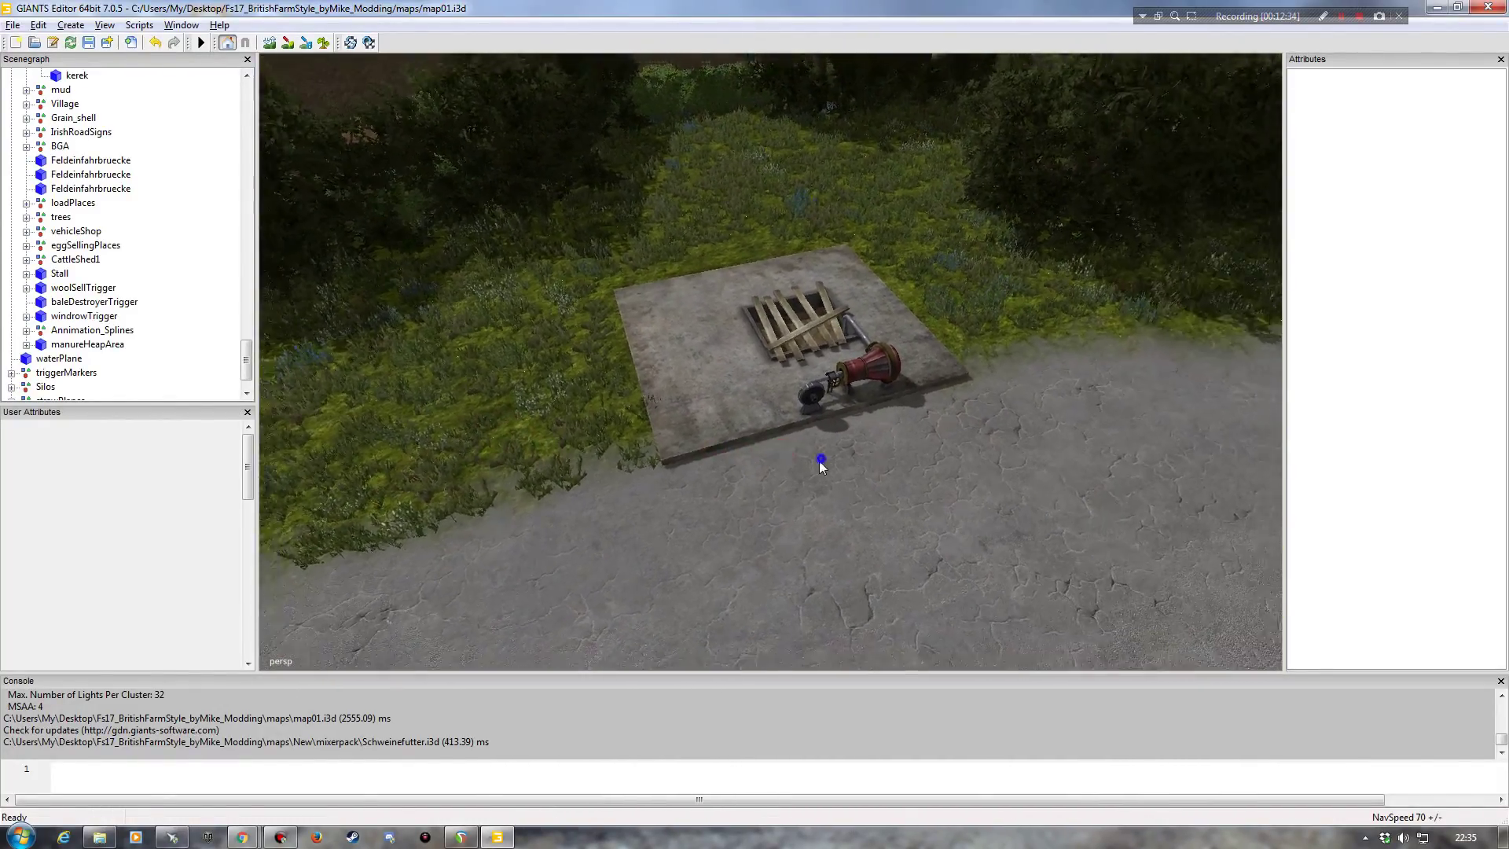
pyautogui.keyDown('alt'); pyautogui.moveTo(818, 465); pyautogui.dragTo(883, 459); pyautogui.keyUp('alt')
pyautogui.keyDown('alt'); pyautogui.moveTo(882, 458); pyautogui.dragTo(781, 312, button='right'); pyautogui.keyUp('alt')
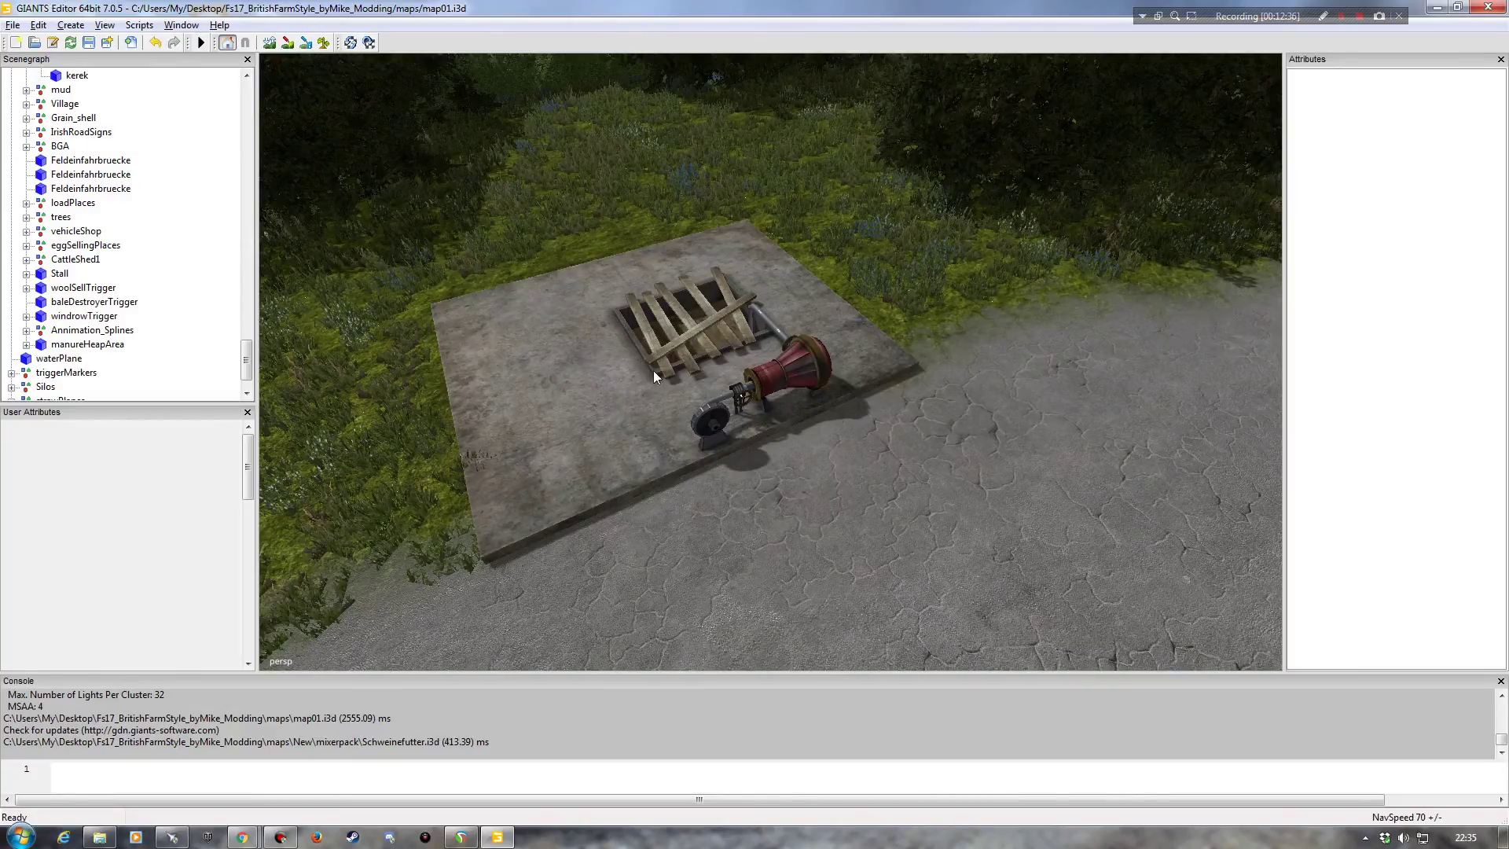
pyautogui.moveTo(637, 433)
pyautogui.keyDown('alt'); pyautogui.mouseDown(button='right')
pyautogui.moveTo(630, 409)
pyautogui.moveTo(634, 448)
pyautogui.mouseUp(button='right'); pyautogui.keyUp('alt')
pyautogui.keyDown('alt'); pyautogui.moveTo(738, 394); pyautogui.dragTo(731, 386); pyautogui.keyUp('alt')
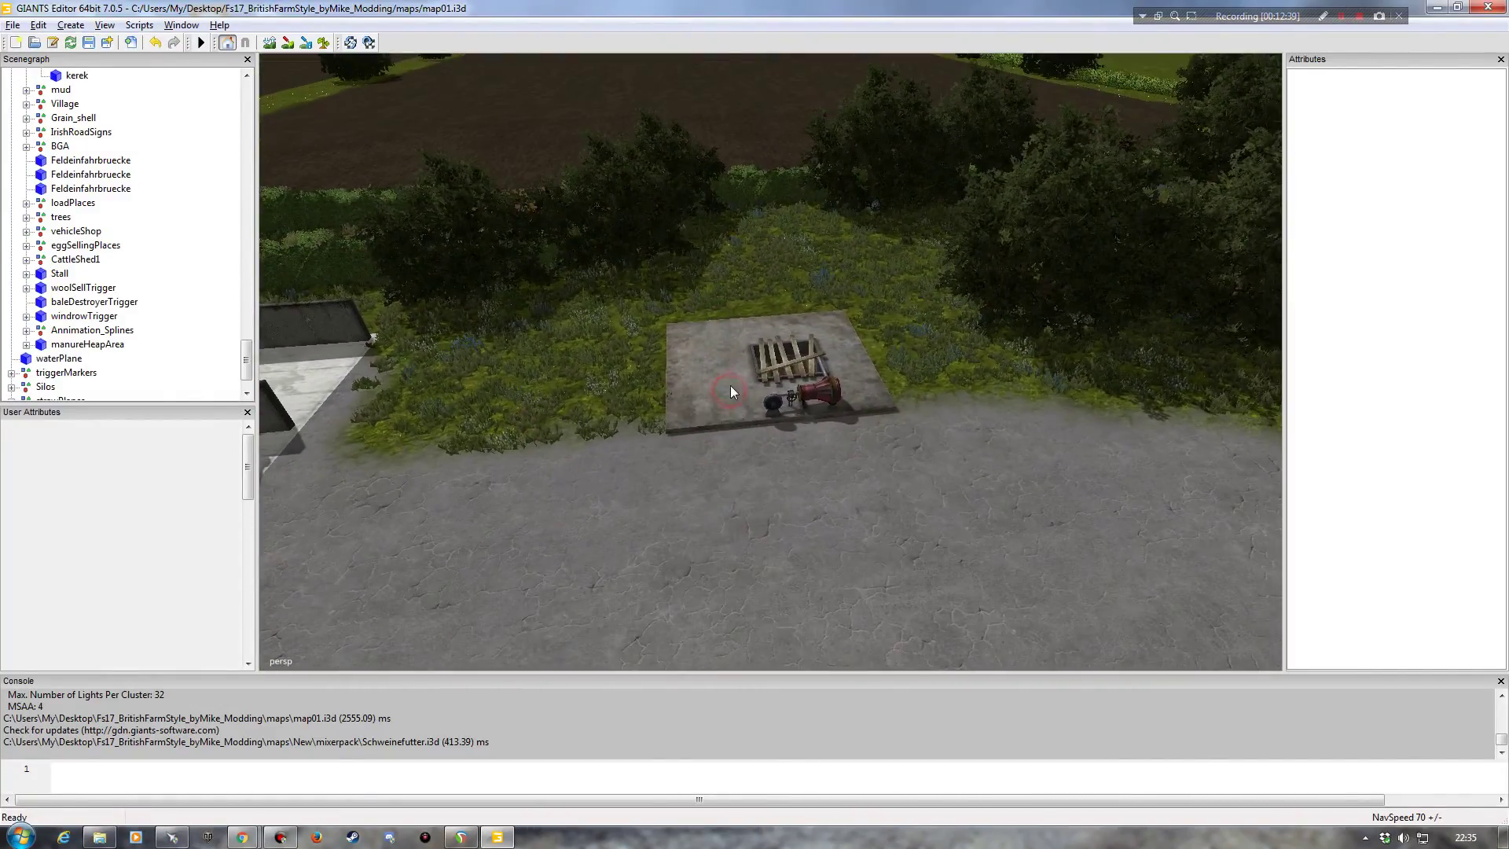
# Step: Select the whole pigsLiquidManureTank and relocate it between the trees at X -110.653, Z -349.065, with Rotate Y 21.62
pyautogui.click(793, 409)
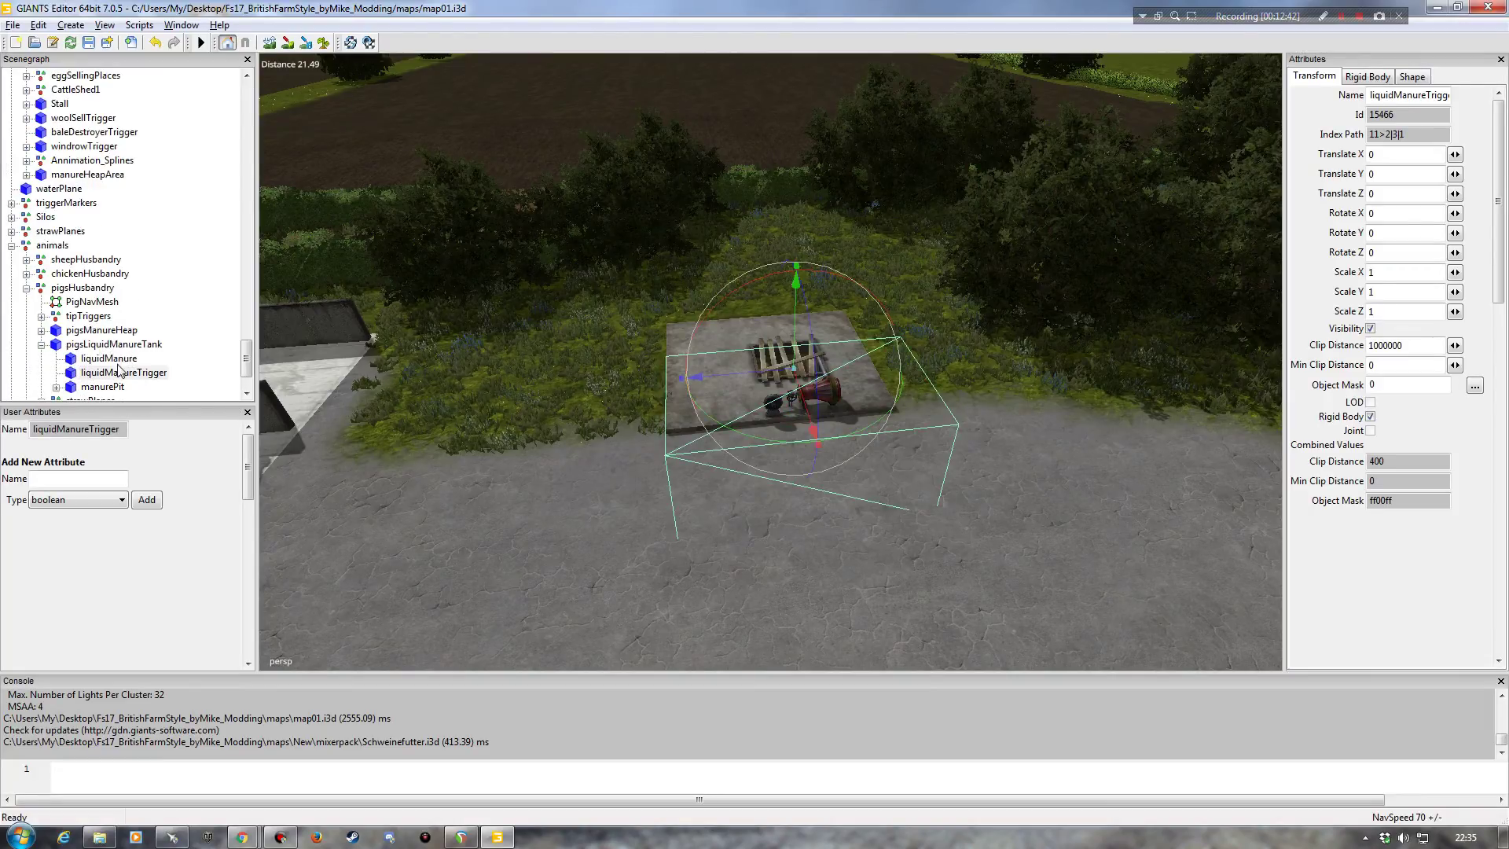
pyautogui.keyDown('alt'); pyautogui.moveTo(602, 459); pyautogui.dragTo(670, 475); pyautogui.keyUp('alt')
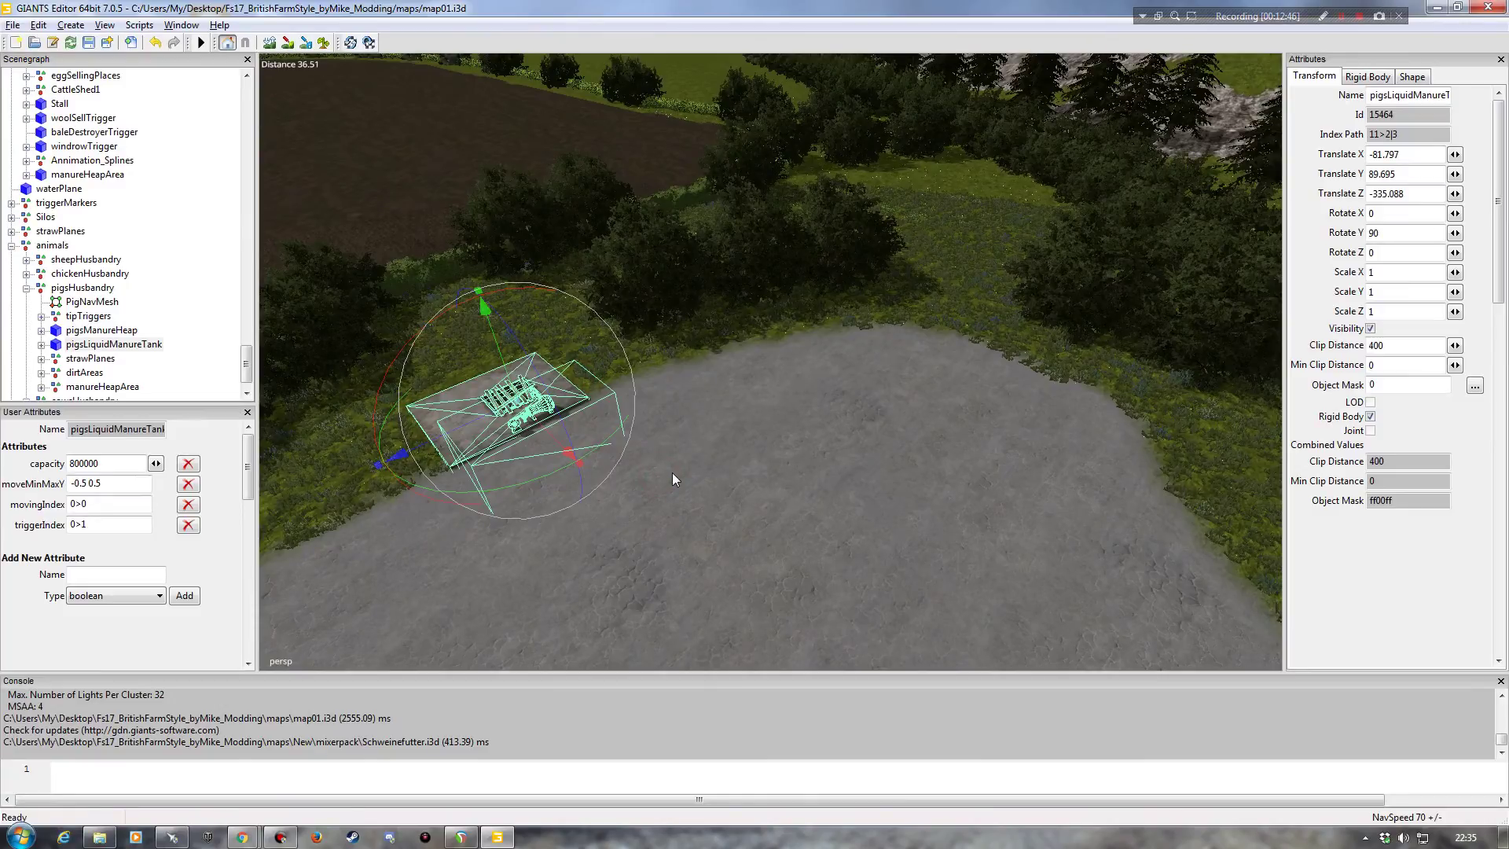
pyautogui.keyDown('alt'); pyautogui.moveTo(725, 476); pyautogui.dragTo(904, 423, button='right'); pyautogui.keyUp('alt')
pyautogui.keyDown('alt'); pyautogui.moveTo(904, 423); pyautogui.dragTo(824, 450); pyautogui.keyUp('alt')
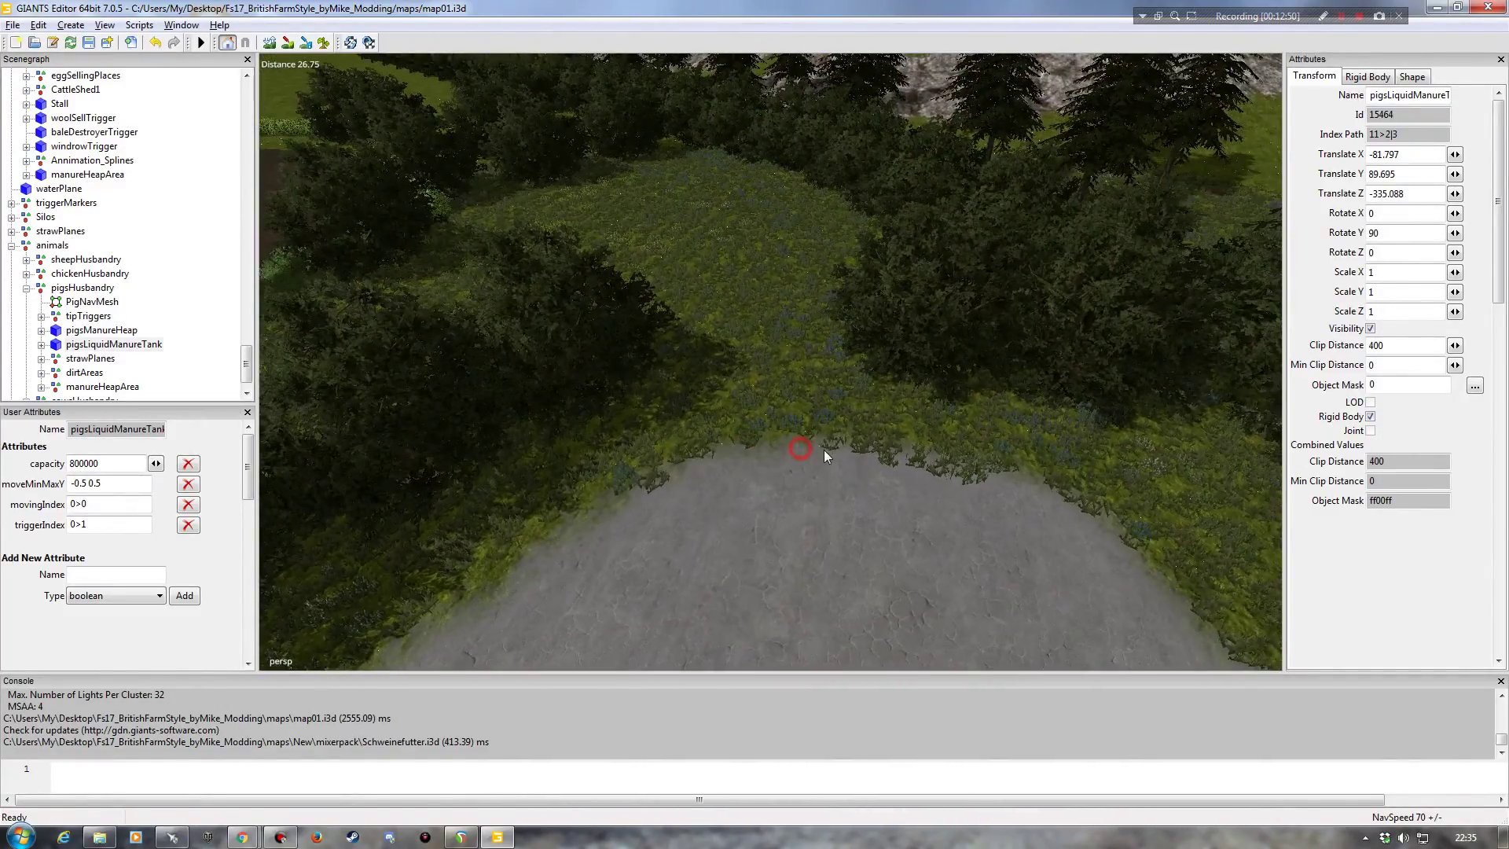
pyautogui.click(37, 26)
pyautogui.click(133, 241)
pyautogui.moveTo(812, 467); pyautogui.dragTo(640, 432)
pyautogui.keyDown('alt'); pyautogui.moveTo(639, 432); pyautogui.dragTo(629, 394, button='right'); pyautogui.keyUp('alt')
pyautogui.keyDown('alt'); pyautogui.moveTo(630, 394); pyautogui.dragTo(707, 450); pyautogui.keyUp('alt')
pyautogui.keyDown('alt'); pyautogui.moveTo(708, 449); pyautogui.dragTo(756, 459, button='right'); pyautogui.keyUp('alt')
pyautogui.keyDown('alt'); pyautogui.moveTo(756, 459); pyautogui.dragTo(362, 316); pyautogui.keyUp('alt')
pyautogui.click(170, 275)
# Step: Reselect the pigsLiquidManureTank and lower it into the ground to Y 89.861
pyautogui.keyDown('alt'); pyautogui.moveTo(550, 471); pyautogui.dragTo(561, 381, button='right'); pyautogui.keyUp('alt')
pyautogui.keyDown('alt'); pyautogui.moveTo(562, 380); pyautogui.dragTo(486, 394); pyautogui.keyUp('alt')
pyautogui.keyDown('alt'); pyautogui.moveTo(486, 394); pyautogui.dragTo(482, 378, button='right'); pyautogui.keyUp('alt')
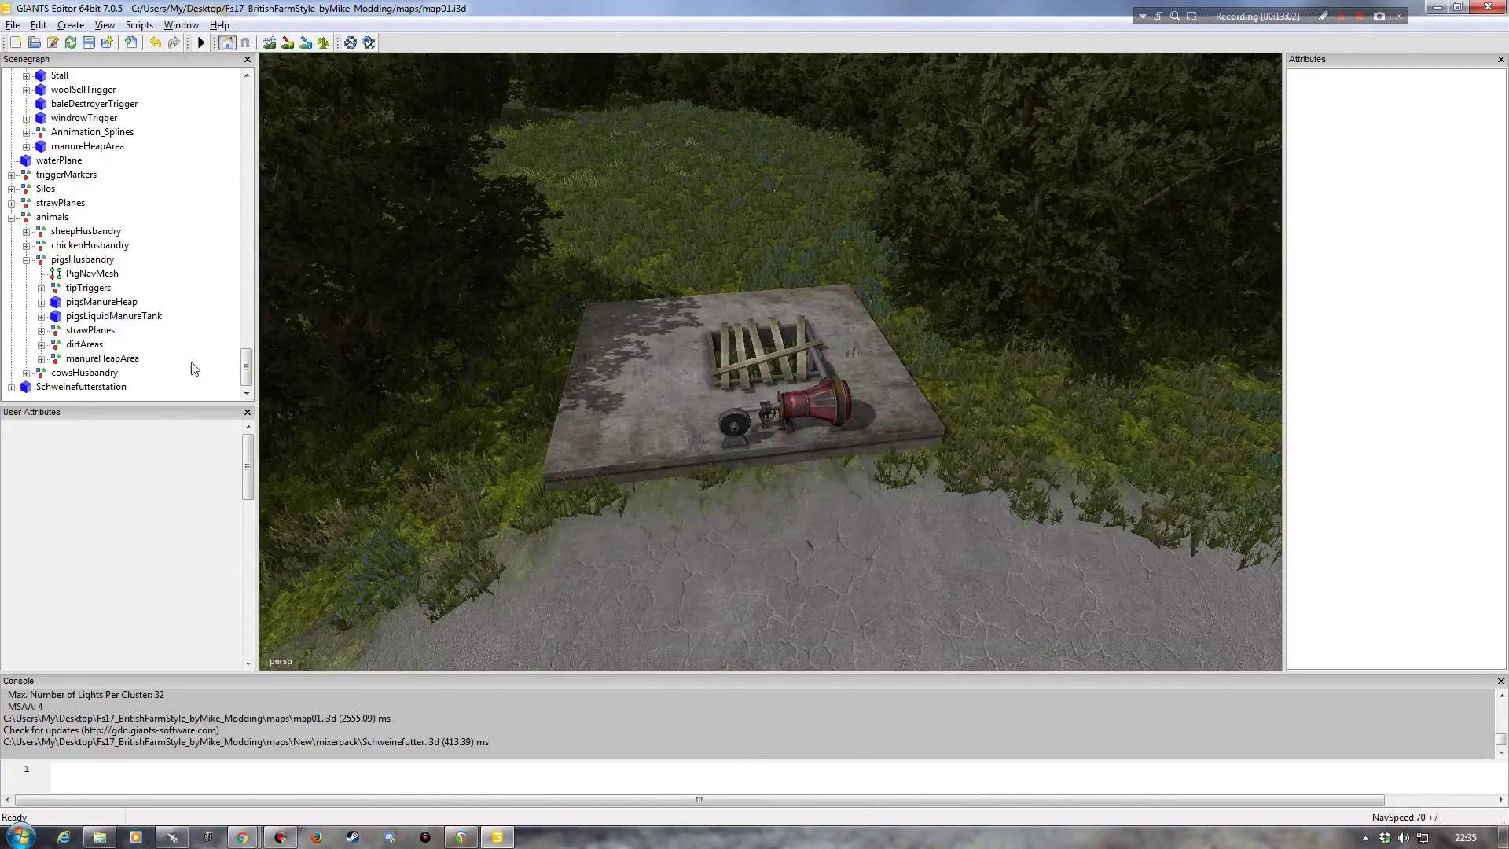
pyautogui.click(102, 316)
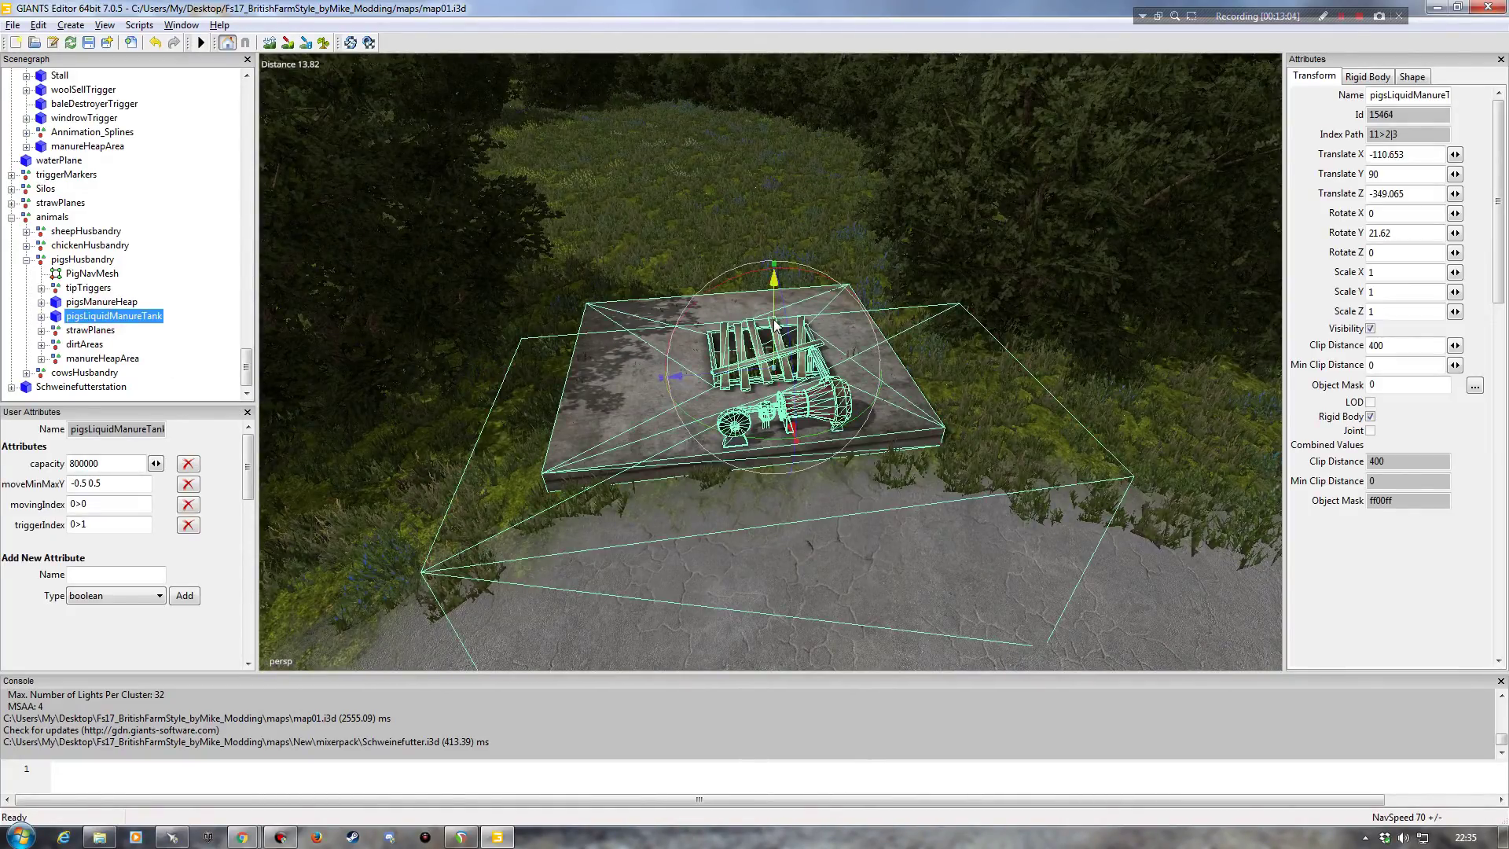
pyautogui.moveTo(774, 322); pyautogui.dragTo(769, 331)
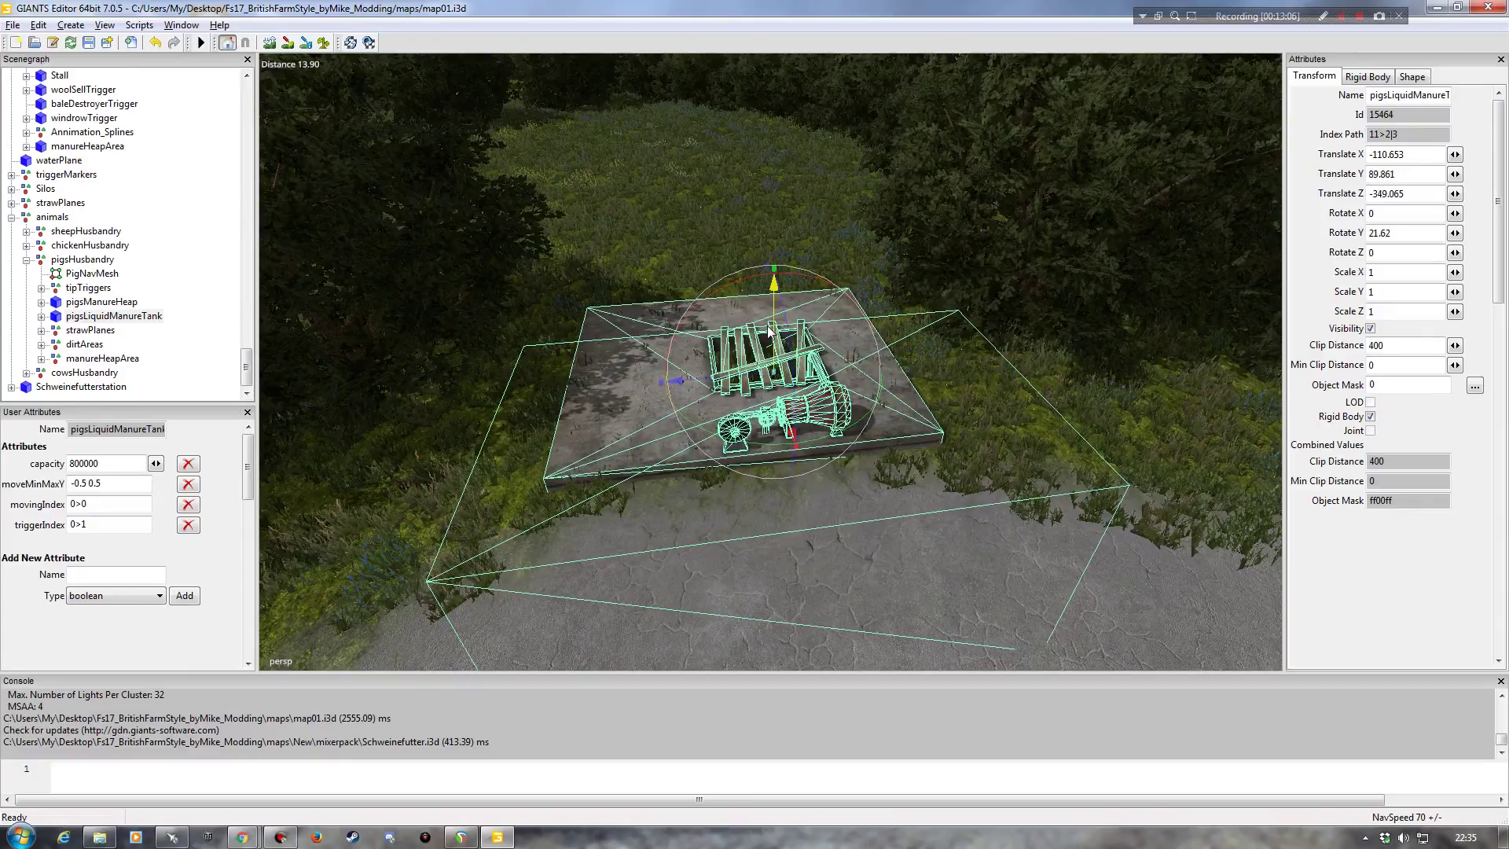
pyautogui.click(203, 245)
# Step: Examine the relocated manure tank's concrete slab for grass poking through the surface and the boarded opening
pyautogui.keyDown('alt'); pyautogui.moveTo(468, 432); pyautogui.dragTo(500, 448, button='right'); pyautogui.keyUp('alt')
pyautogui.keyDown('alt'); pyautogui.moveTo(501, 447); pyautogui.dragTo(521, 549); pyautogui.keyUp('alt')
pyautogui.keyDown('alt'); pyautogui.moveTo(521, 548); pyautogui.dragTo(485, 529, button='right'); pyautogui.keyUp('alt')
pyautogui.keyDown('alt'); pyautogui.moveTo(485, 529); pyautogui.dragTo(435, 503); pyautogui.keyUp('alt')
pyautogui.keyDown('alt'); pyautogui.moveTo(435, 503); pyautogui.dragTo(416, 503, button='right'); pyautogui.keyUp('alt')
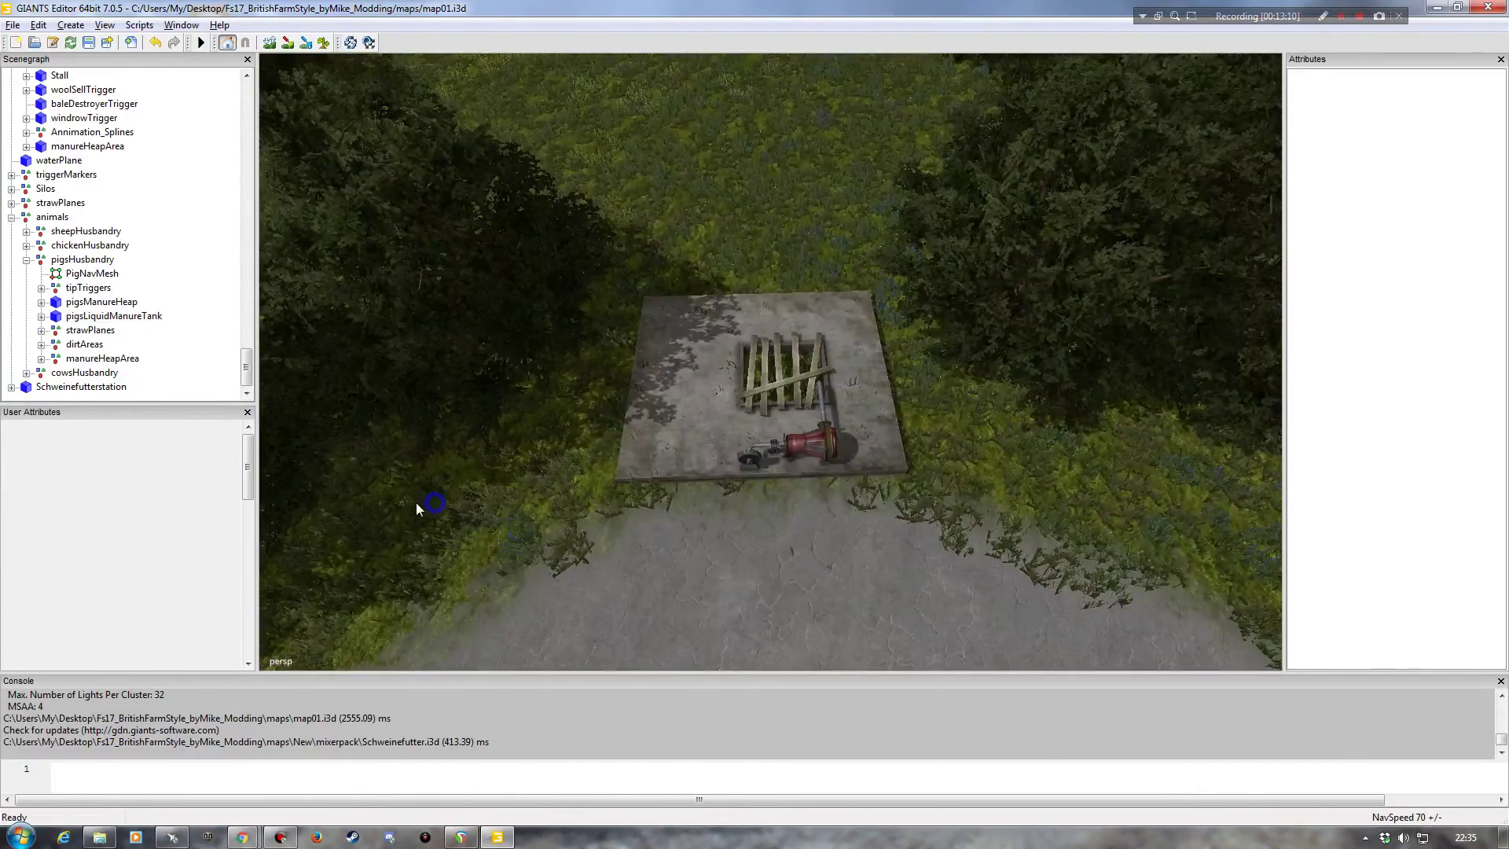
pyautogui.keyDown('alt'); pyautogui.moveTo(535, 444); pyautogui.dragTo(602, 495); pyautogui.keyUp('alt')
pyautogui.keyDown('alt'); pyautogui.moveTo(603, 495); pyautogui.dragTo(553, 495, button='right'); pyautogui.keyUp('alt')
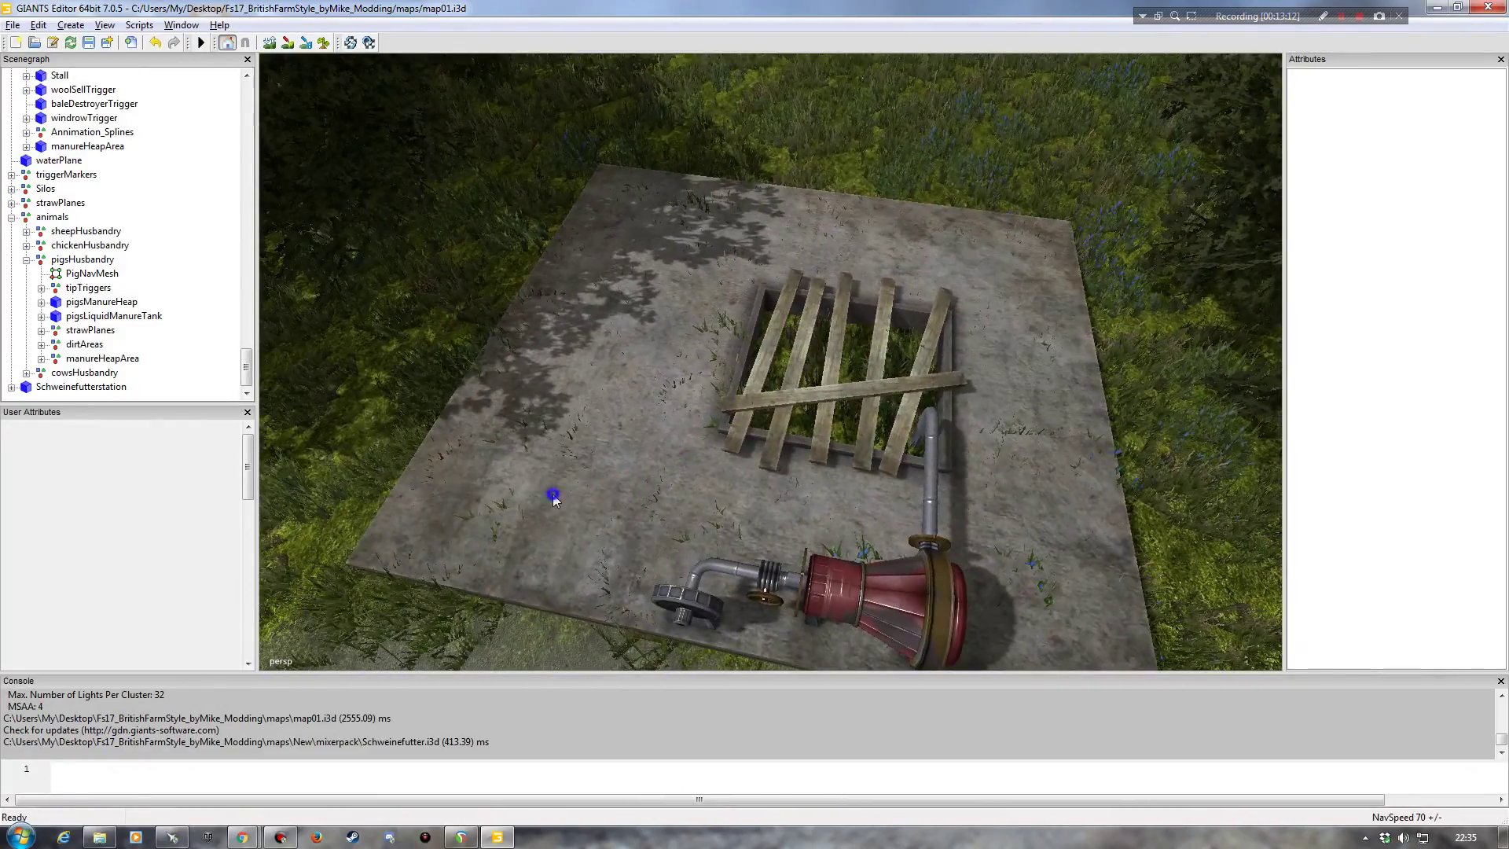
pyautogui.keyDown('alt'); pyautogui.moveTo(594, 495); pyautogui.dragTo(643, 497); pyautogui.keyUp('alt')
pyautogui.keyDown('alt'); pyautogui.moveTo(643, 497); pyautogui.dragTo(388, 454, button='right'); pyautogui.keyUp('alt')
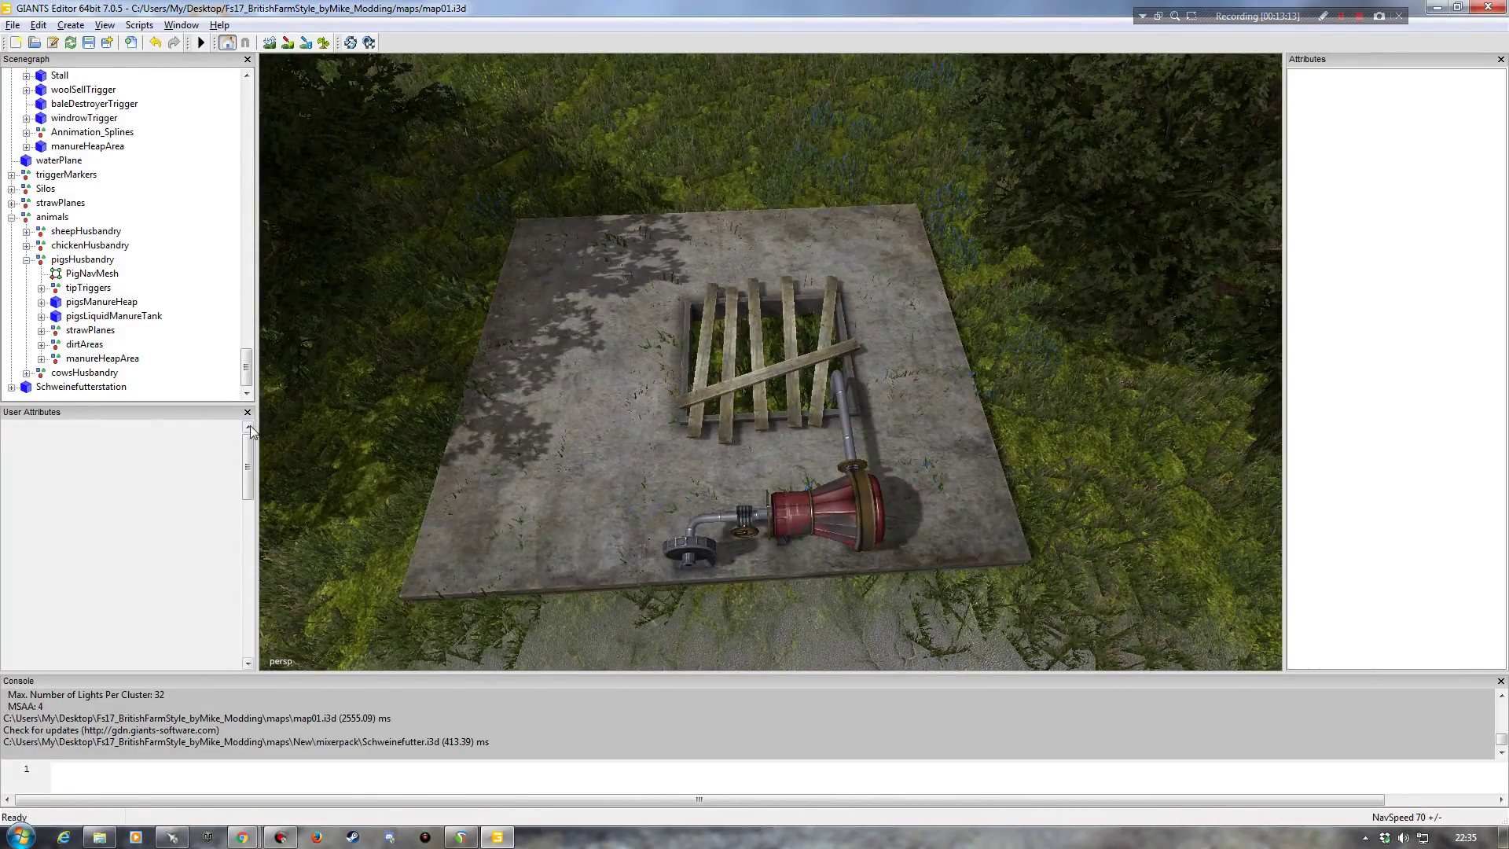
# Step: Close User Attributes, open Terrain Editing and bring up its foliage layer painting settings
pyautogui.click(247, 412)
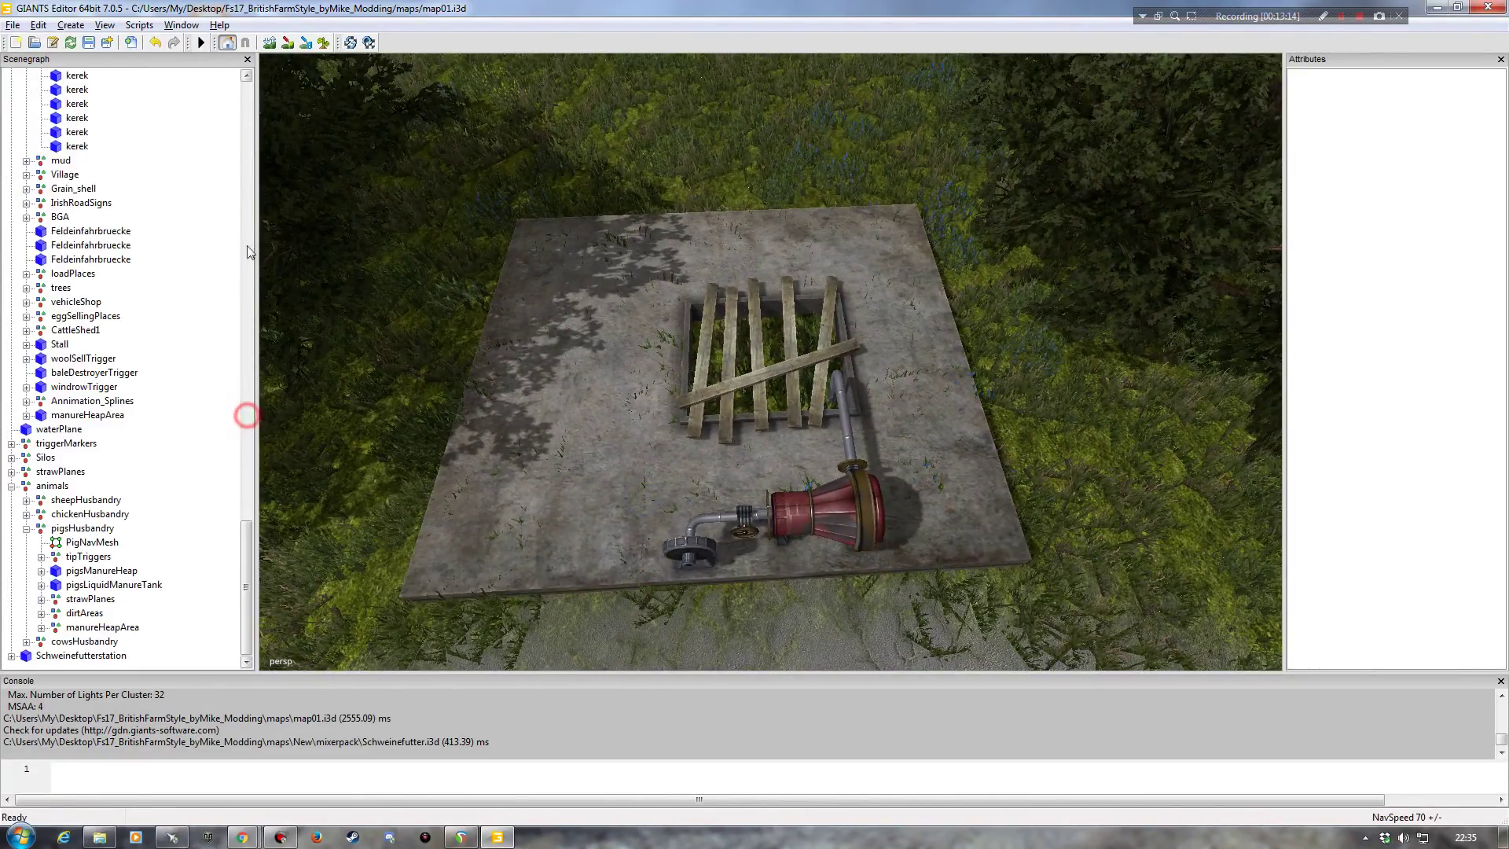
pyautogui.click(182, 26)
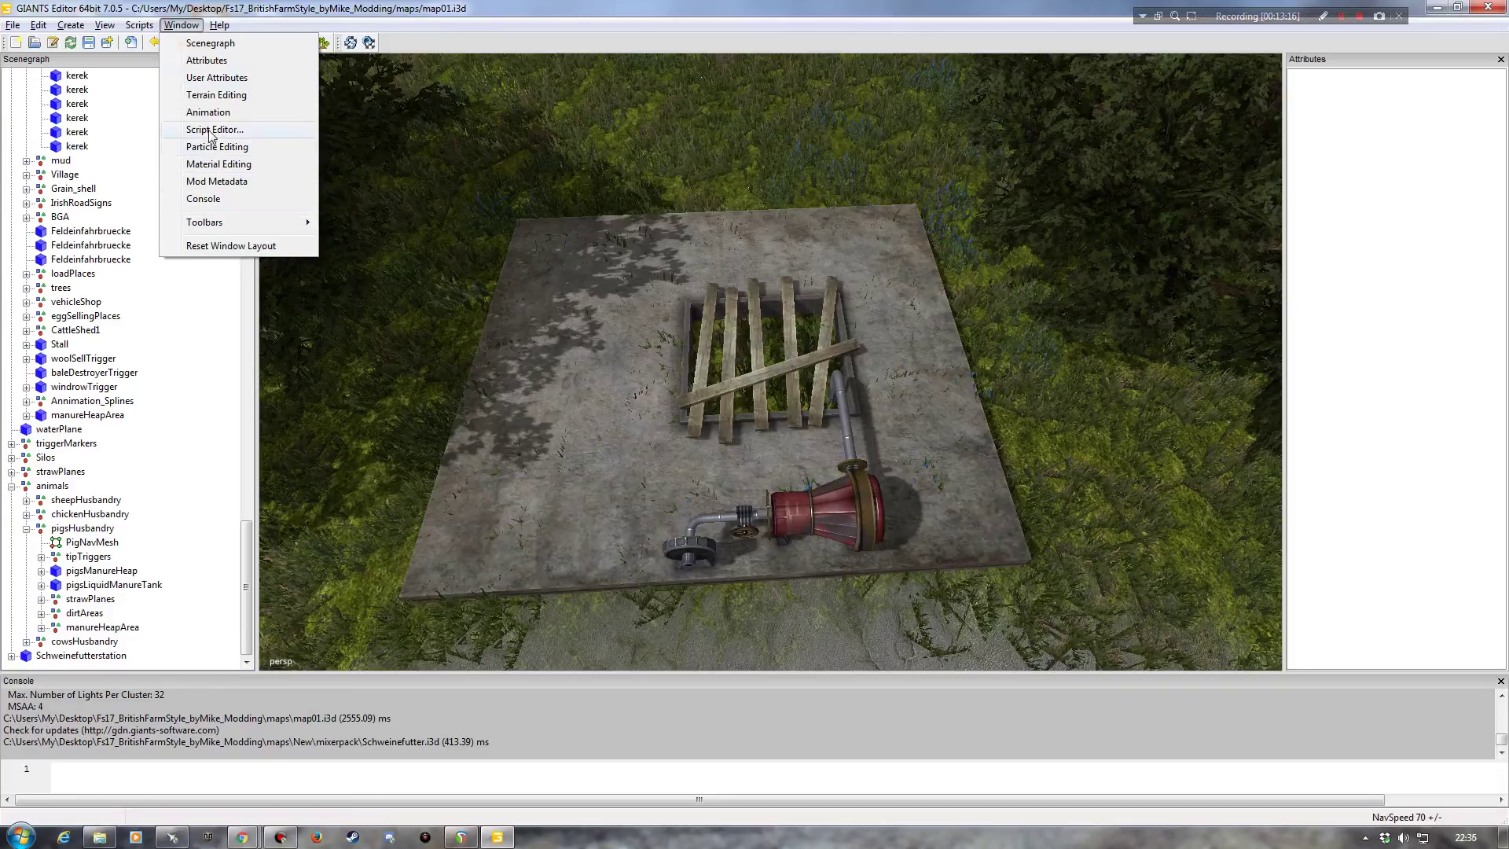
pyautogui.click(210, 98)
pyautogui.moveTo(252, 445); pyautogui.dragTo(252, 523)
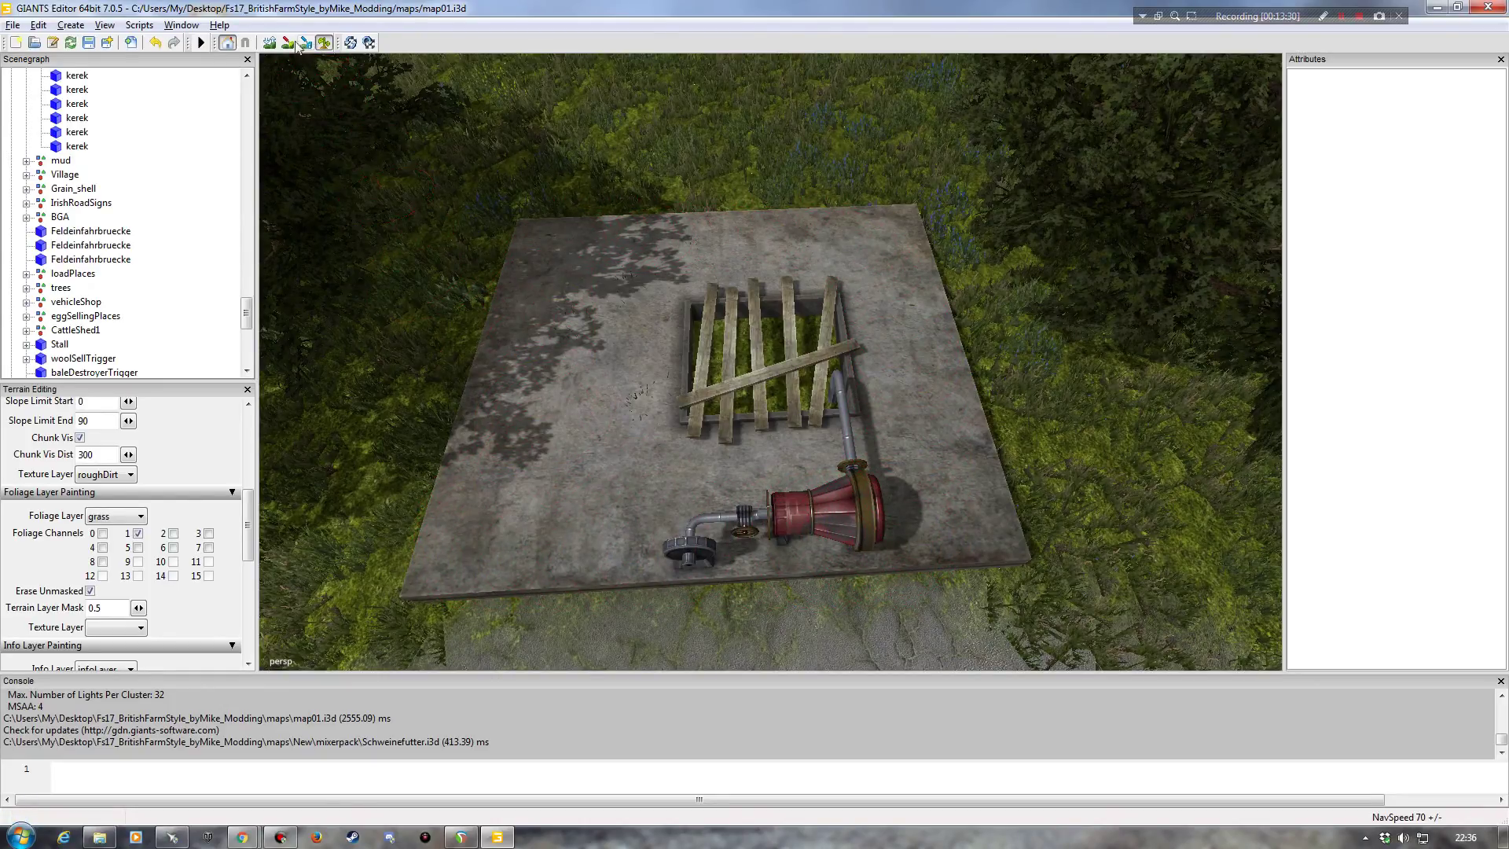
# Step: Inspect the terrain beneath the manure pit's boards and around its slab, and show the terrain brush settings
pyautogui.scroll(-5, 677, 458)
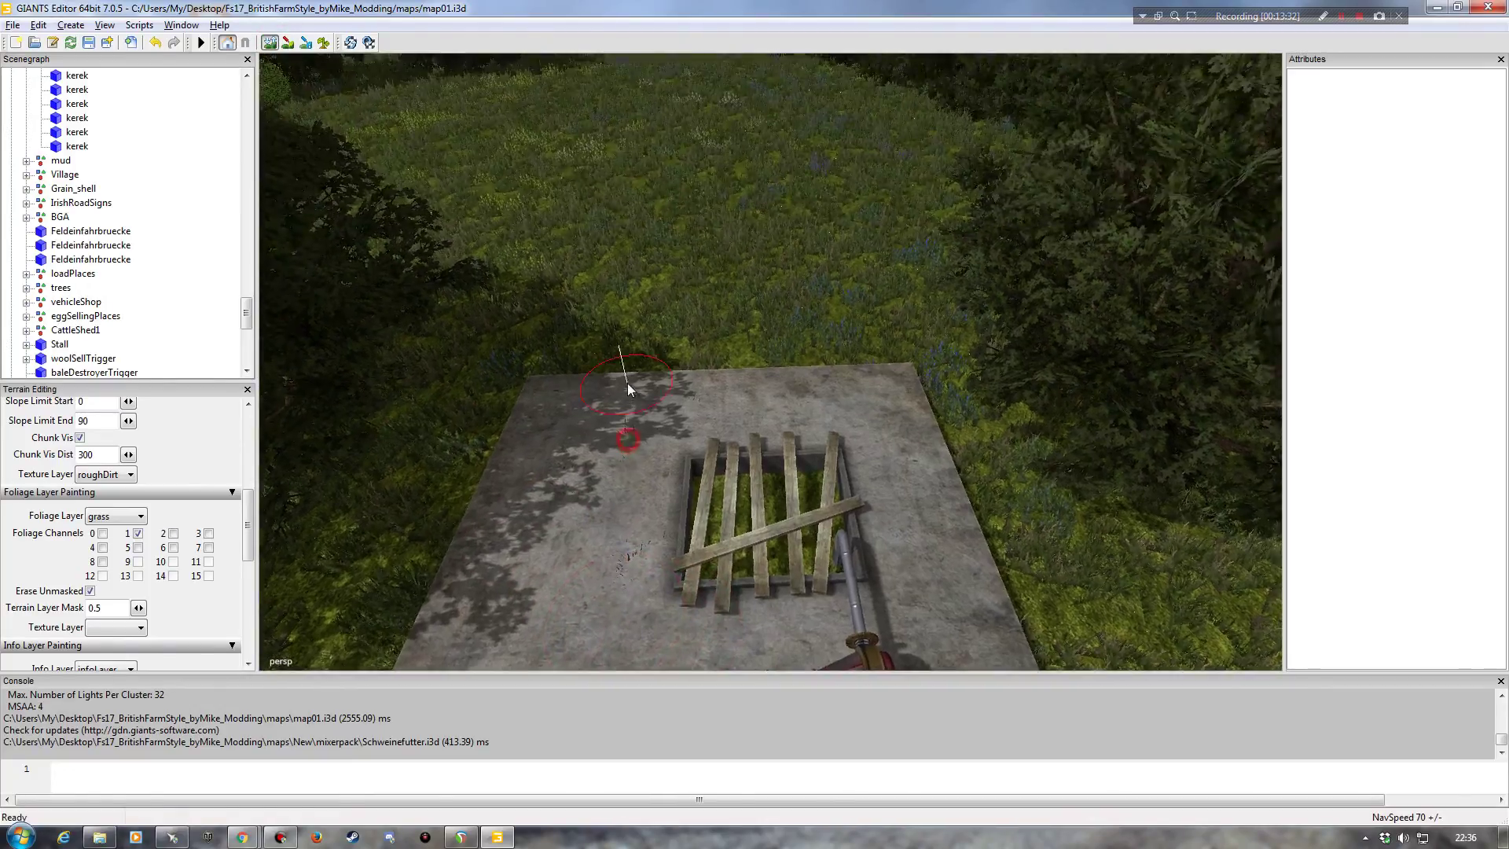
pyautogui.scroll(6, 647, 473)
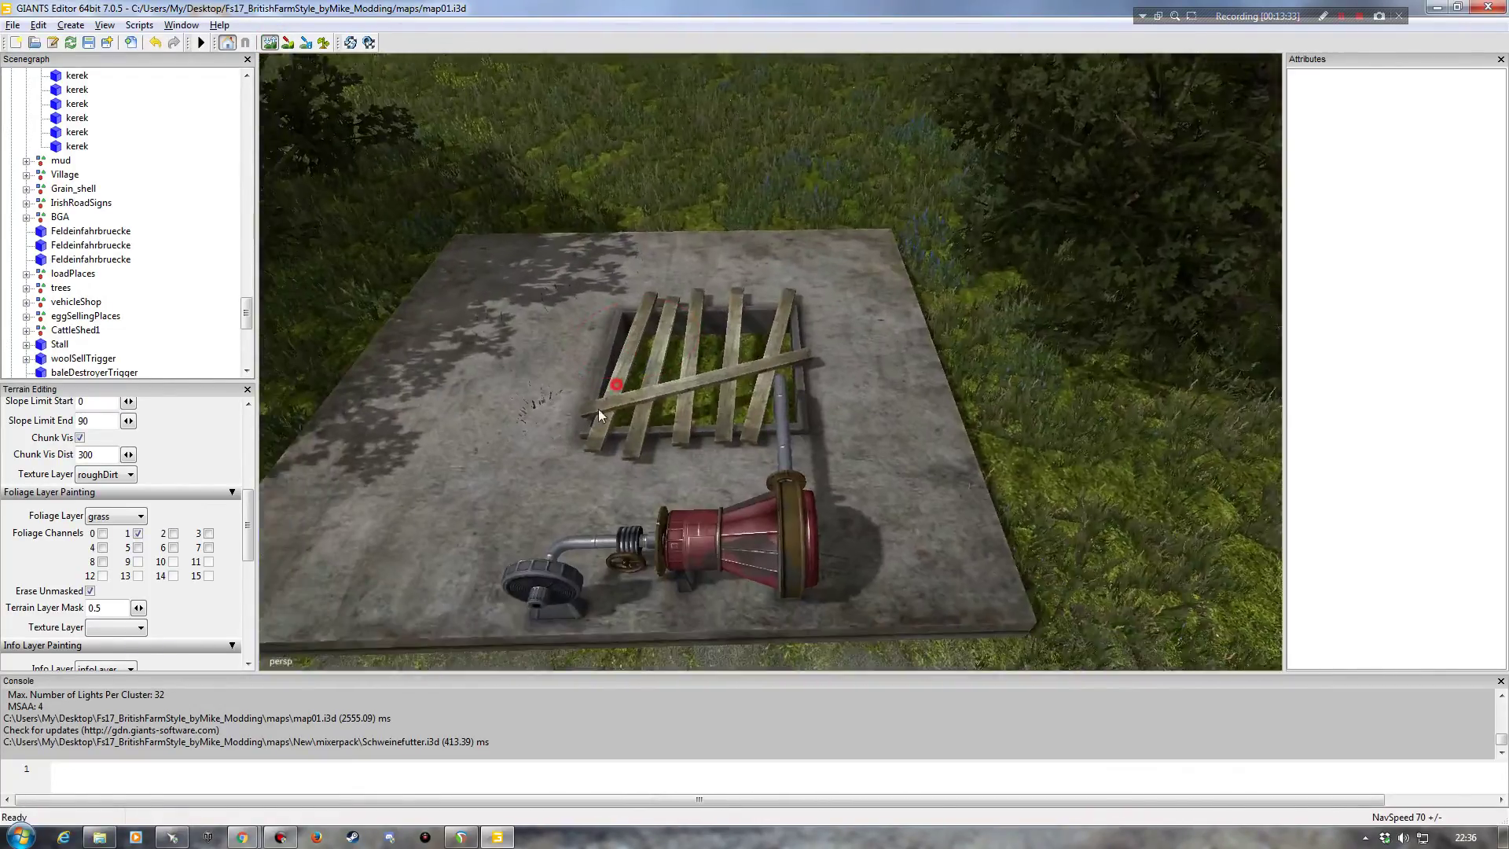
pyautogui.scroll(-5, 593, 413)
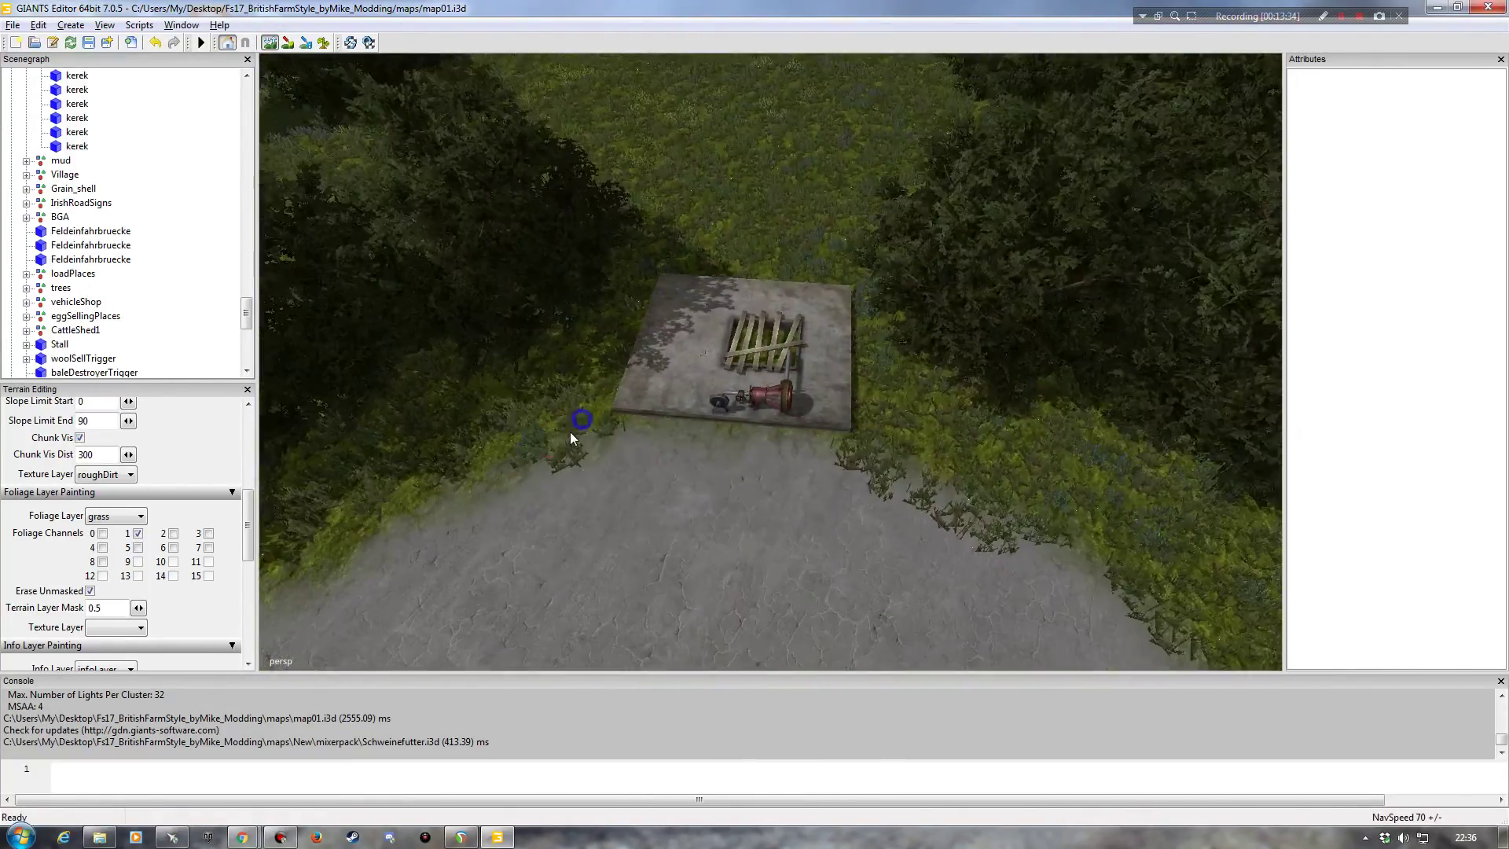
pyautogui.scroll(3, 574, 432)
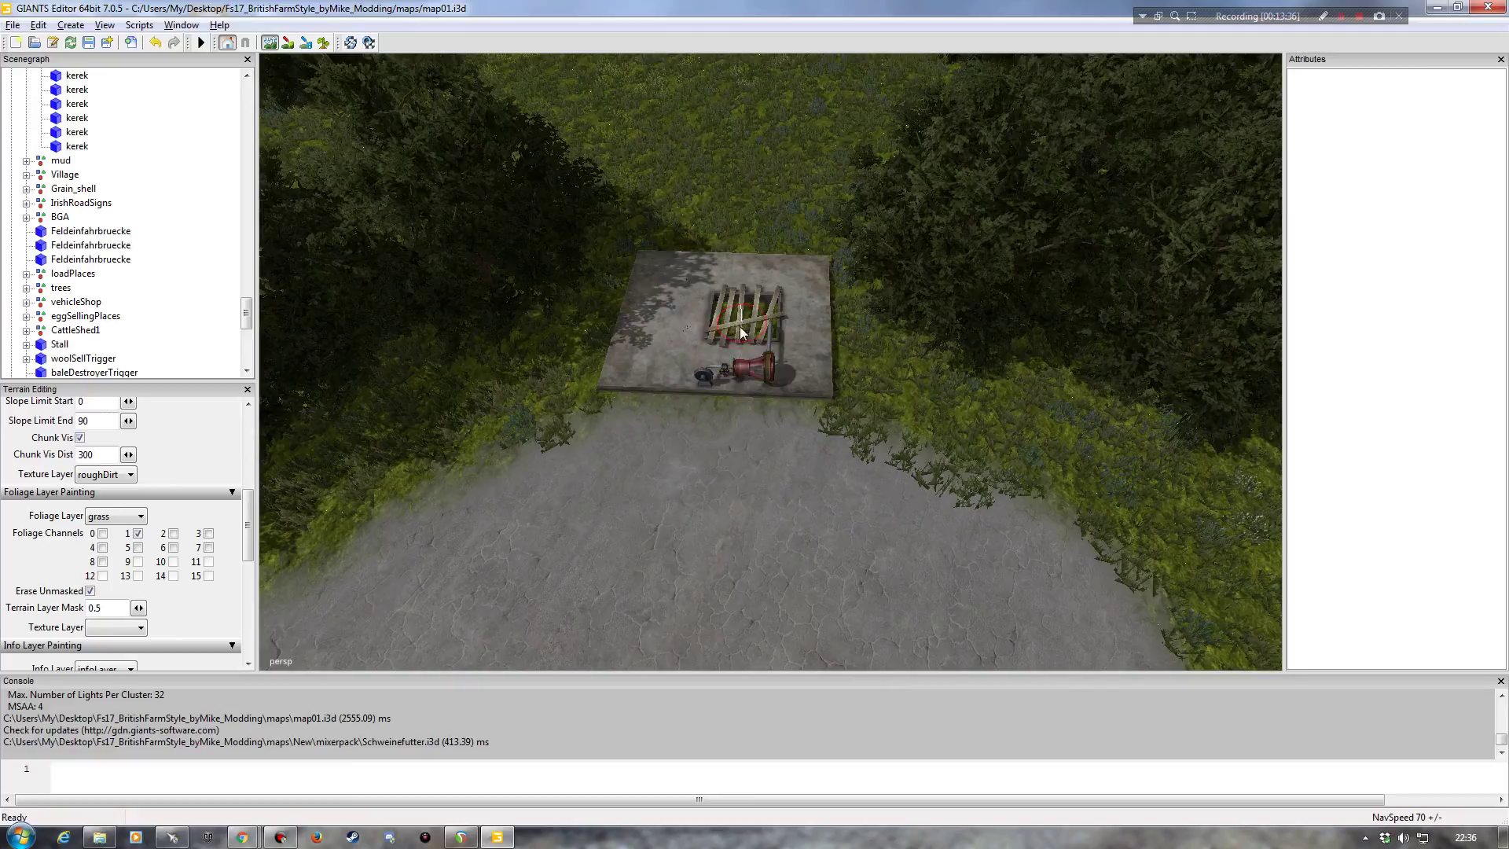
pyautogui.scroll(10, 738, 365)
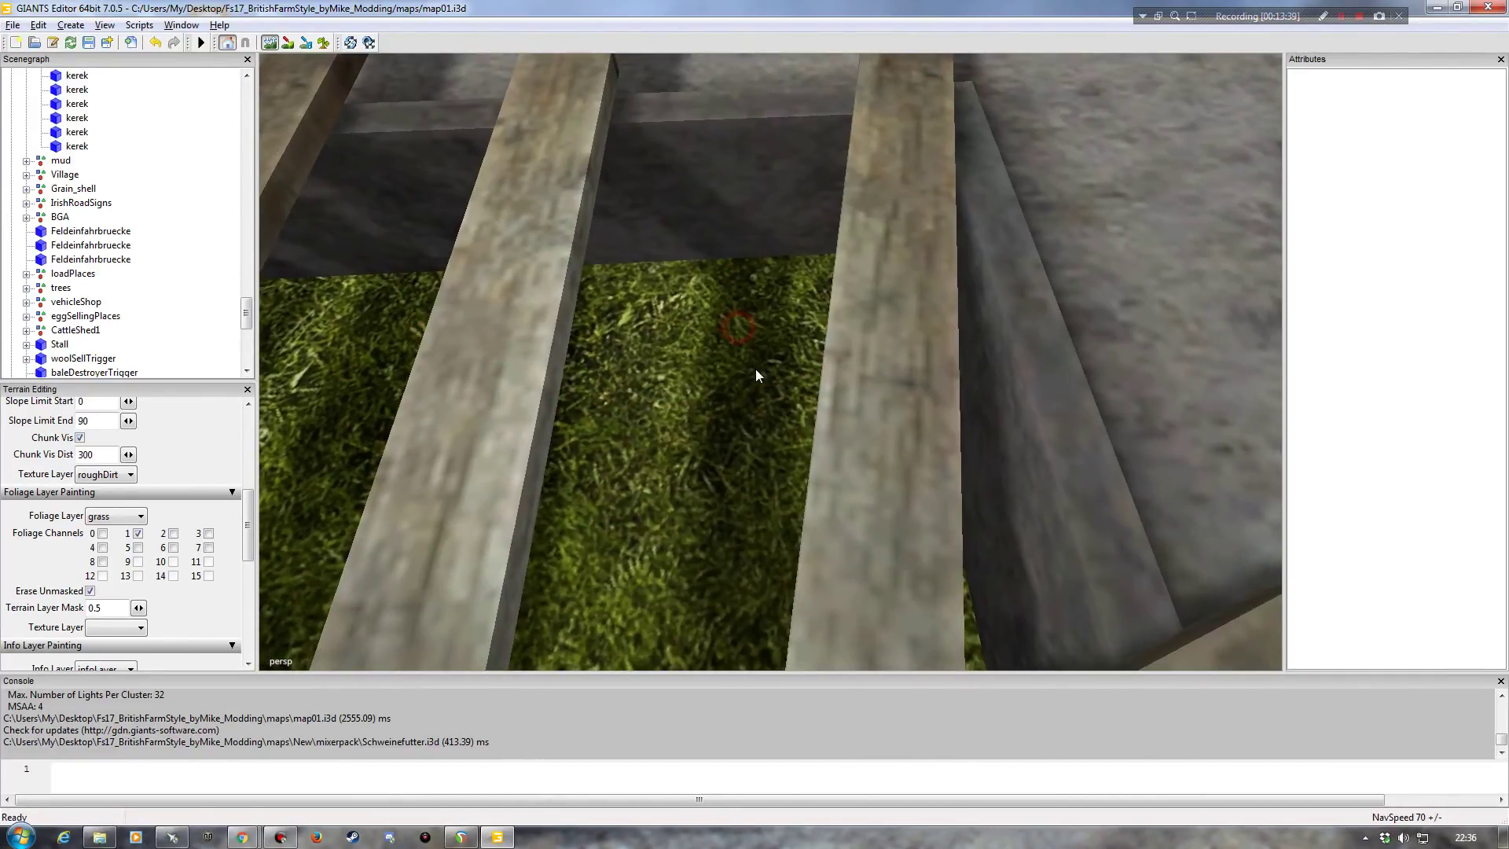
pyautogui.scroll(-8, 709, 339)
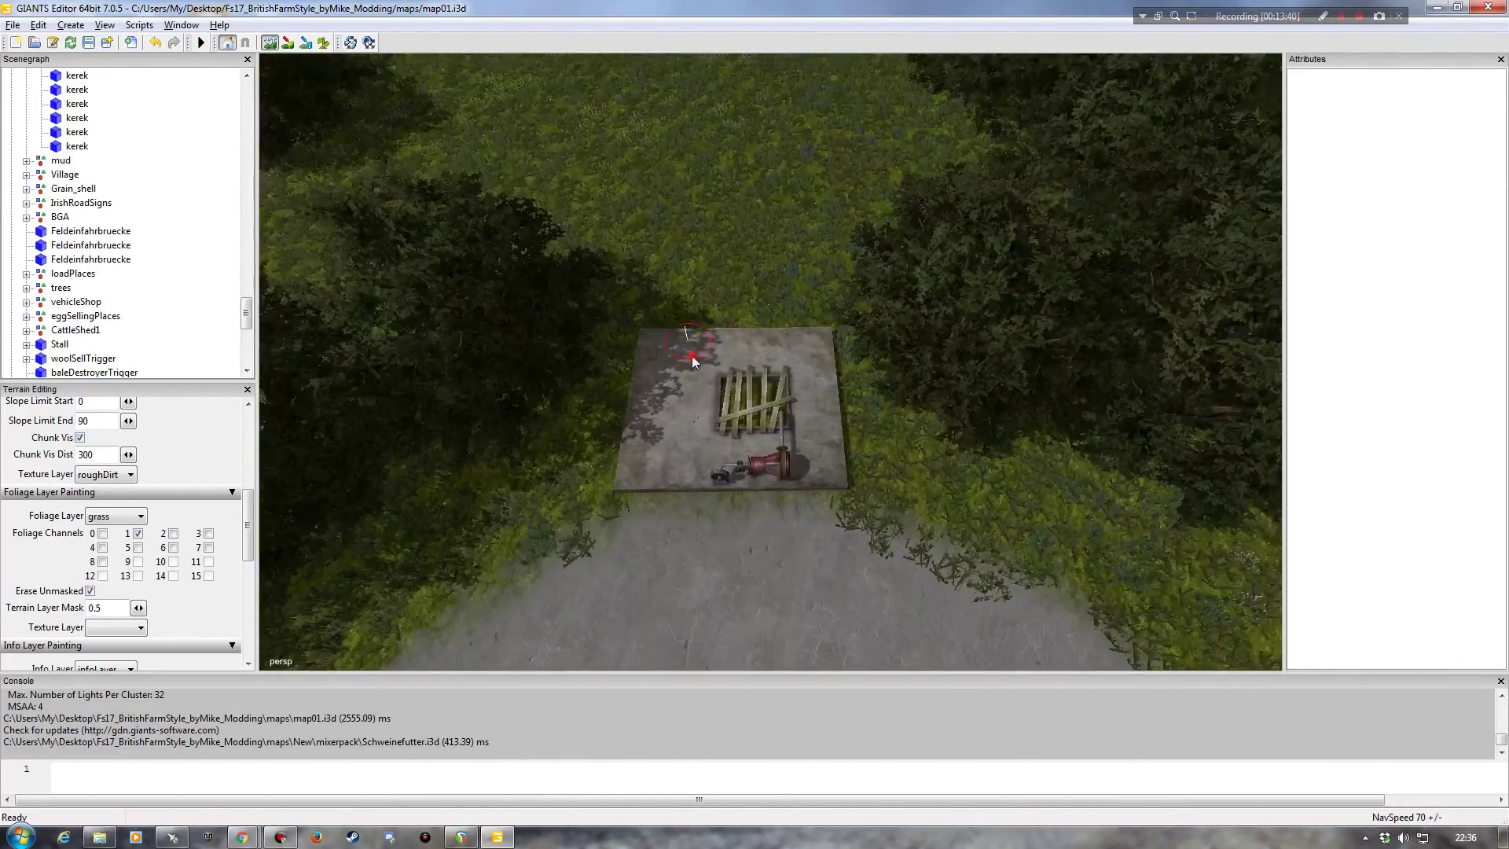
pyautogui.scroll(4, 637, 317)
pyautogui.scroll(6, 658, 275)
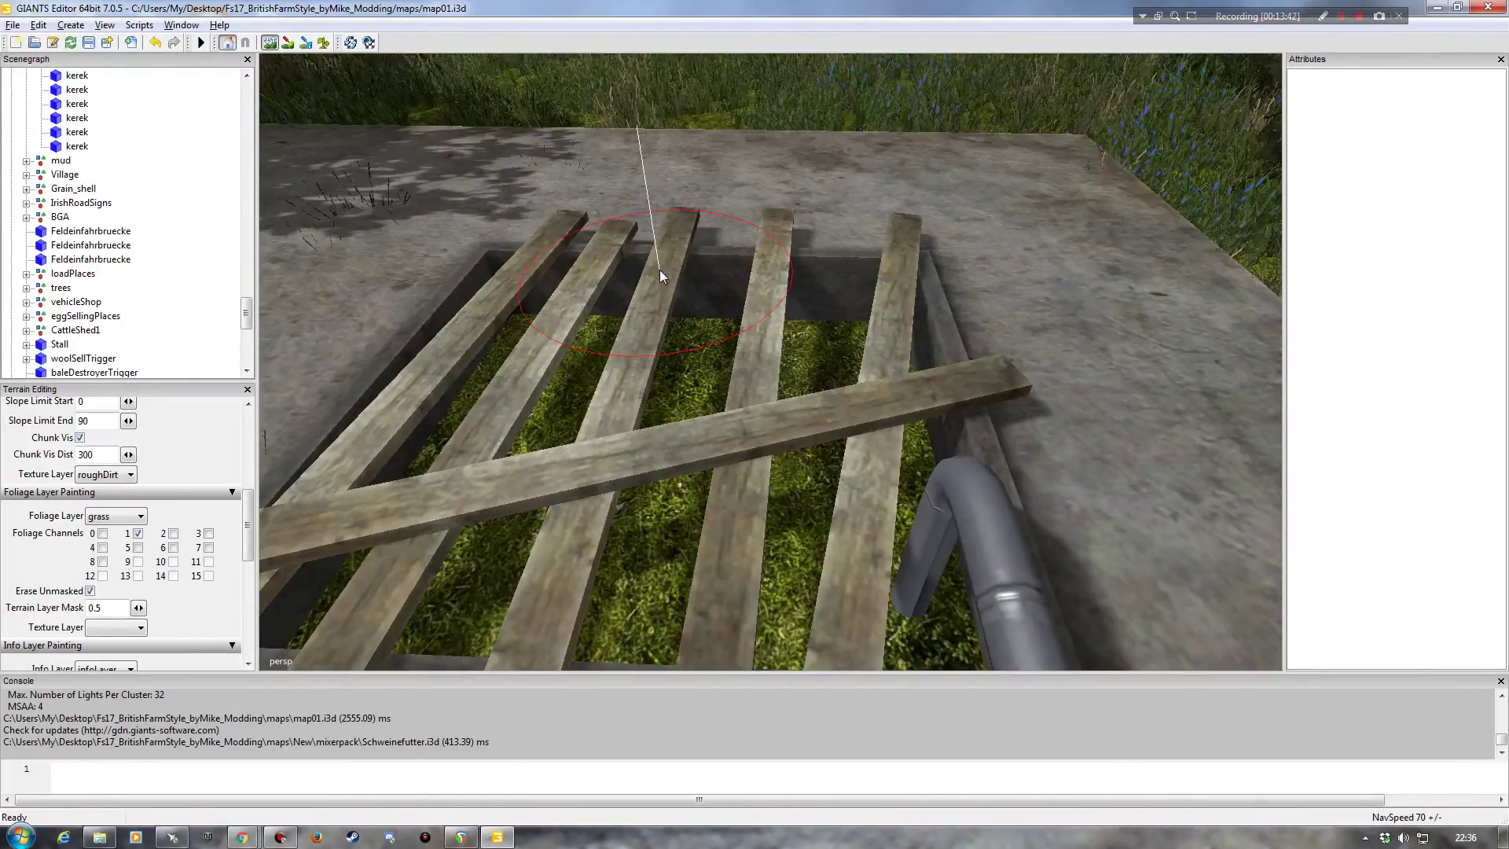
pyautogui.scroll(-8, 658, 287)
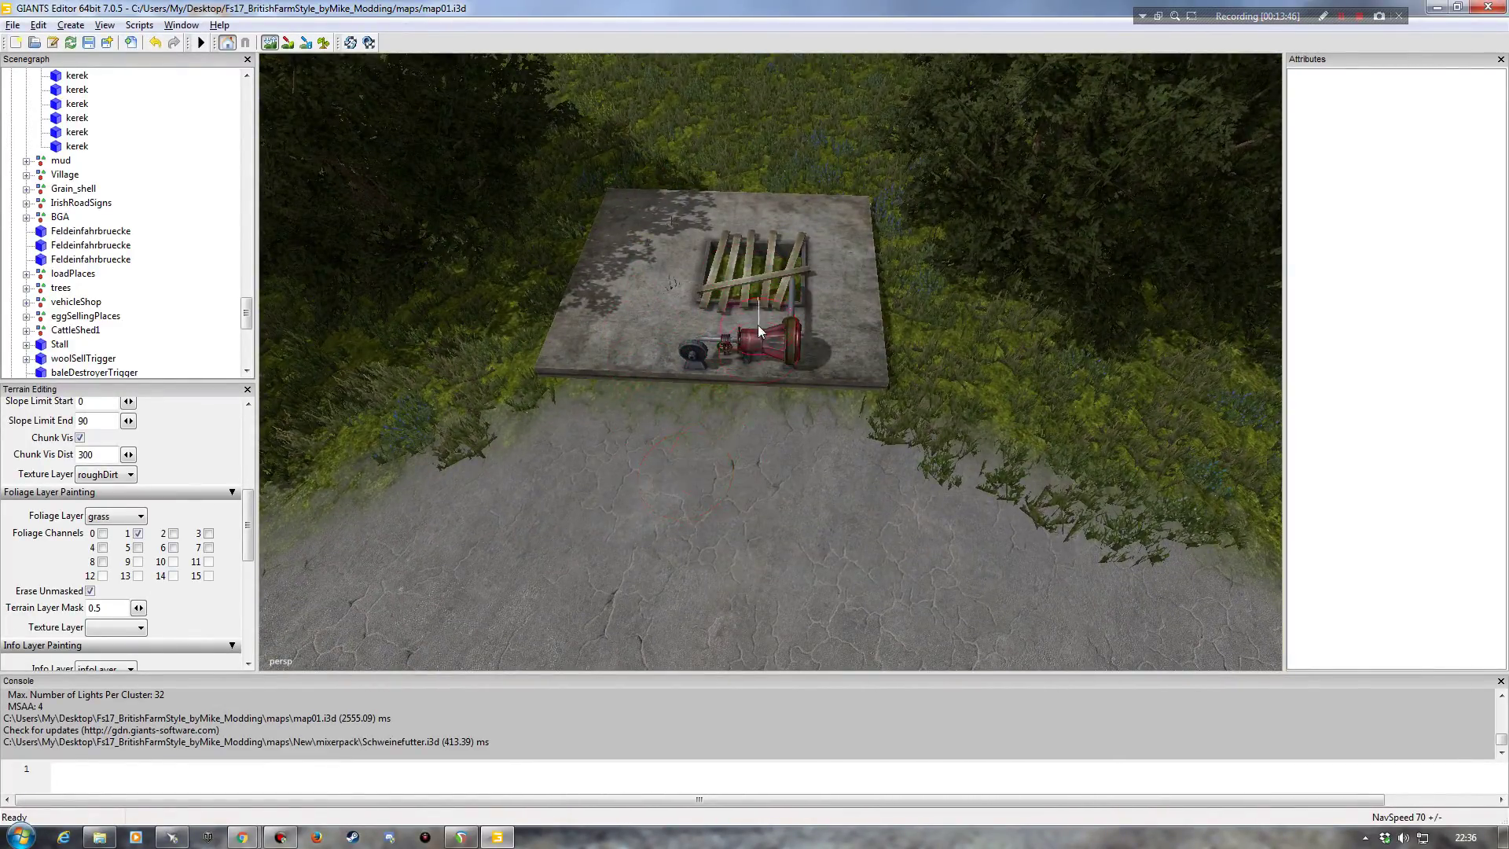
pyautogui.scroll(8, 707, 370)
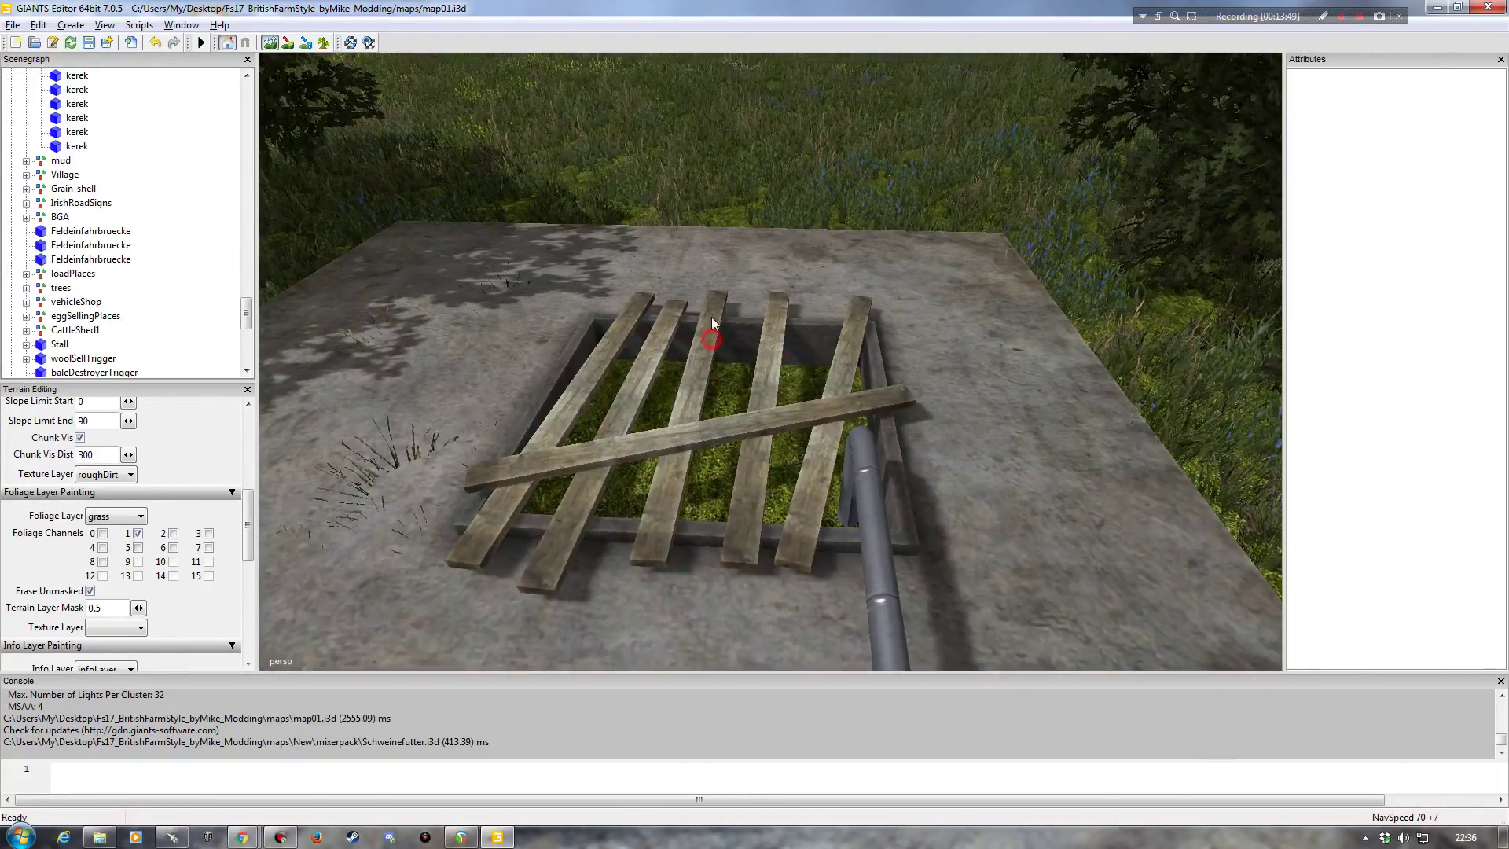
pyautogui.scroll(-8, 712, 322)
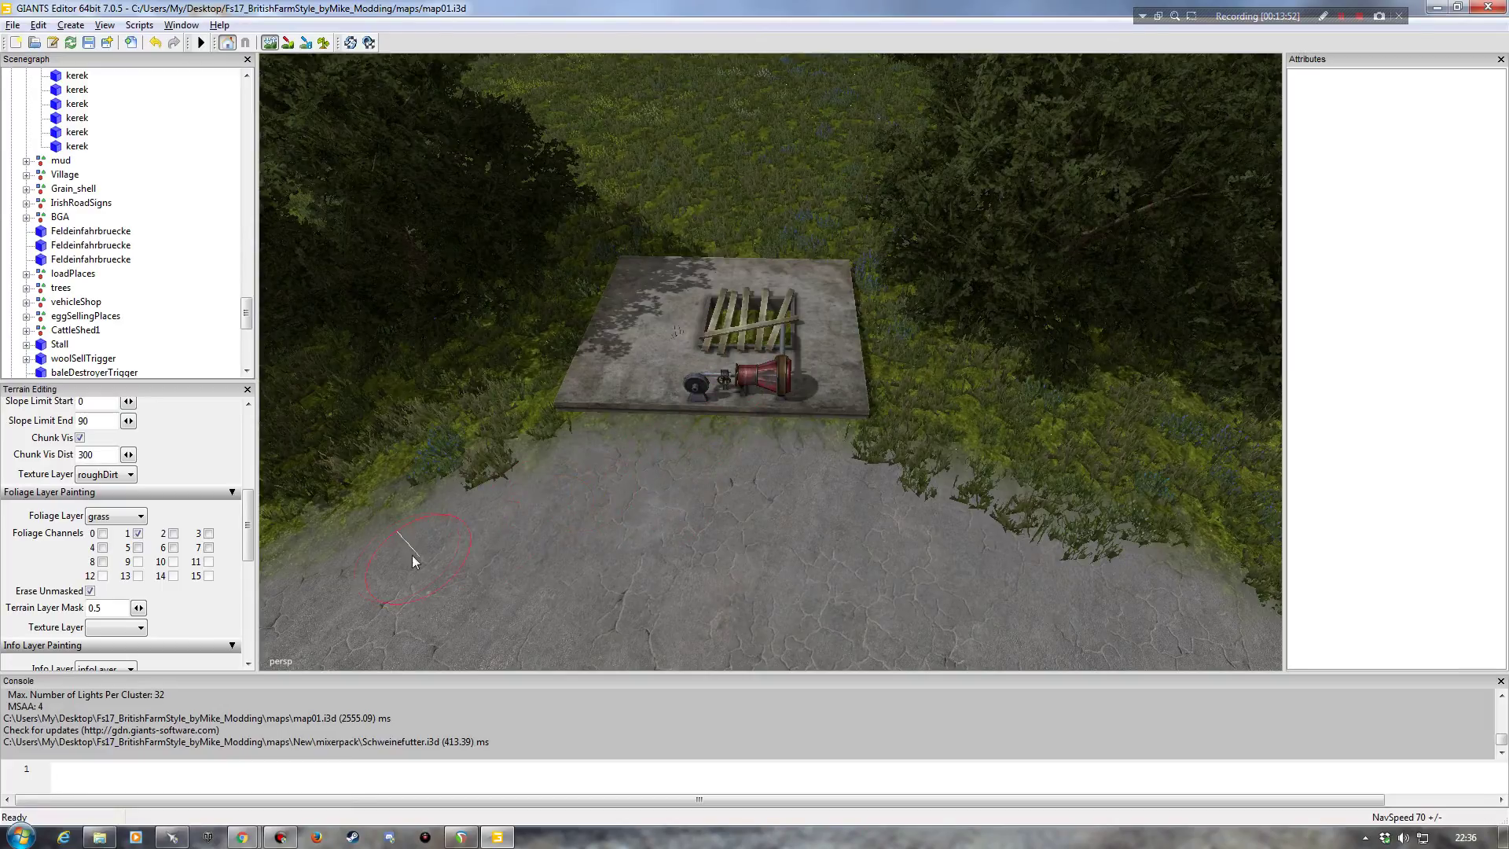
pyautogui.moveTo(252, 527); pyautogui.dragTo(252, 450)
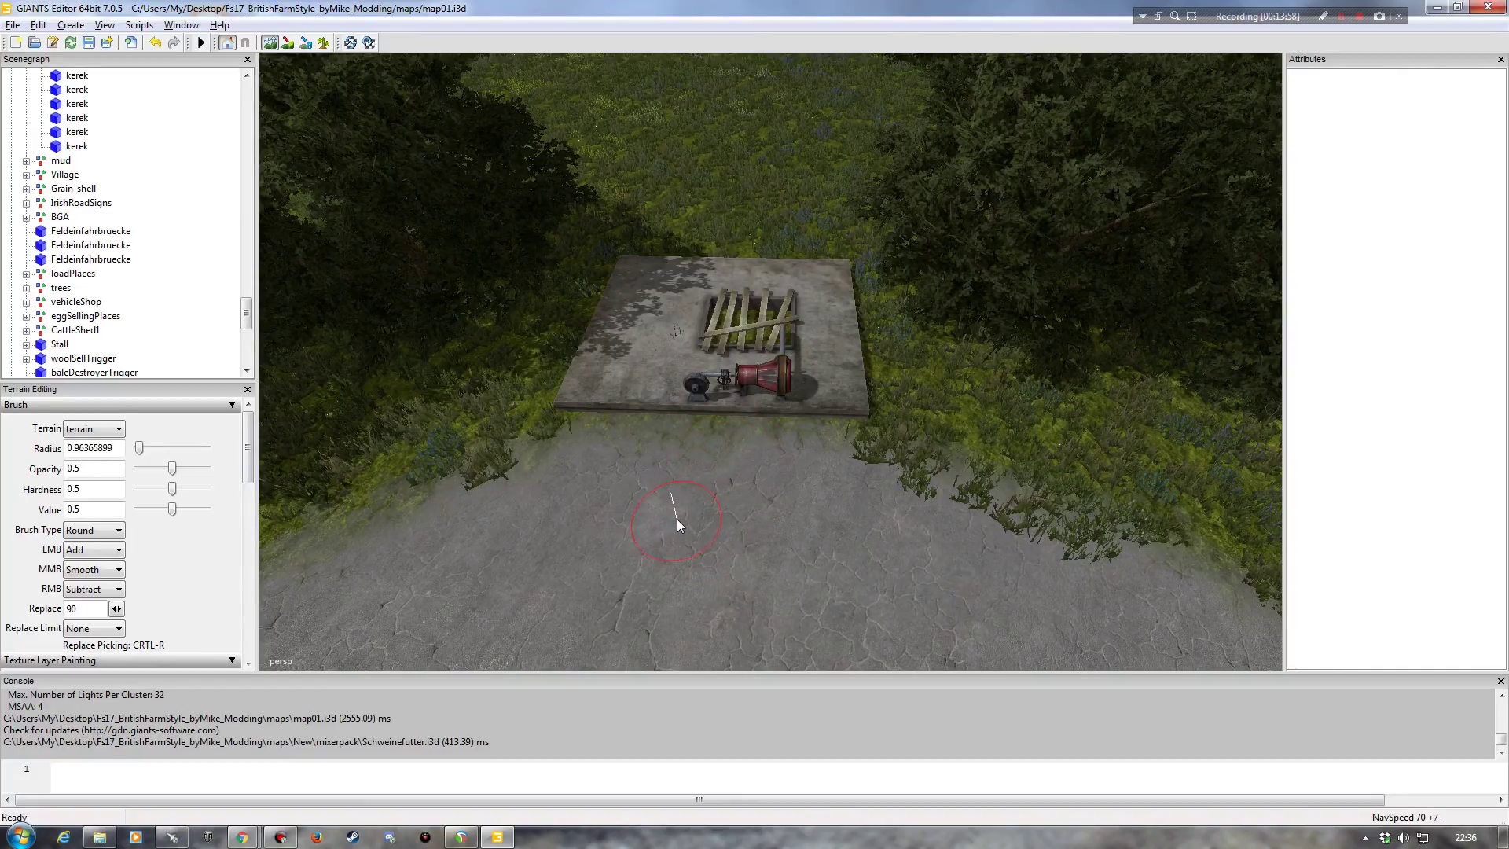
# Step: Switch the terrain brush's primary action to Replace with height 88 and dig out the ground beneath the manure tank's boards
pyautogui.doubleClick(91, 610)
pyautogui.keyDown('alt'); pyautogui.moveTo(716, 373); pyautogui.dragTo(716, 530); pyautogui.keyUp('alt')
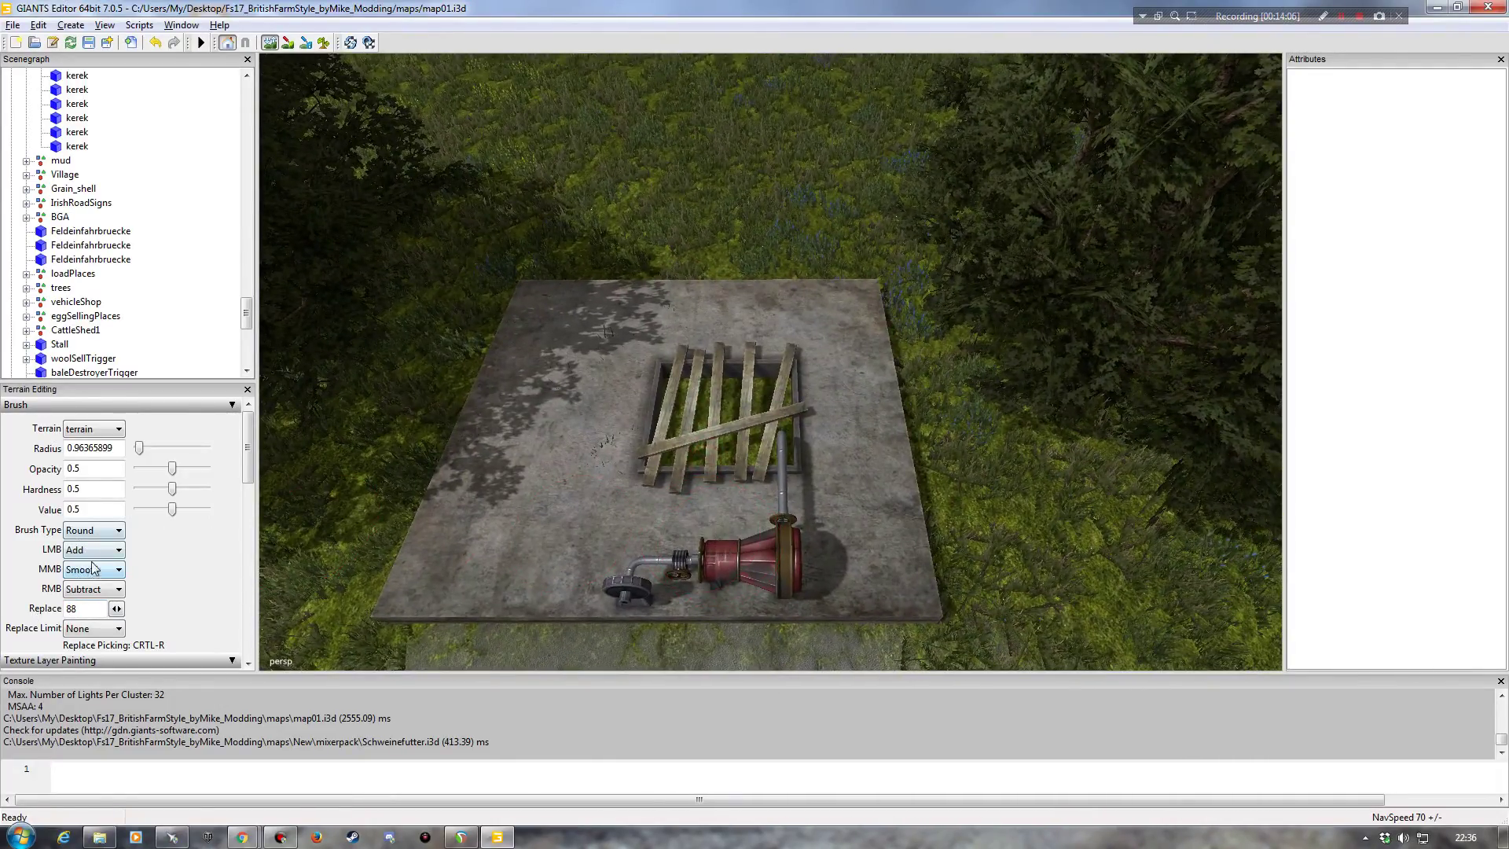
pyautogui.click(93, 550)
pyautogui.click(92, 601)
pyautogui.moveTo(759, 451)
pyautogui.mouseDown()
pyautogui.moveTo(755, 402)
pyautogui.moveTo(677, 410)
pyautogui.moveTo(768, 392)
pyautogui.mouseUp()
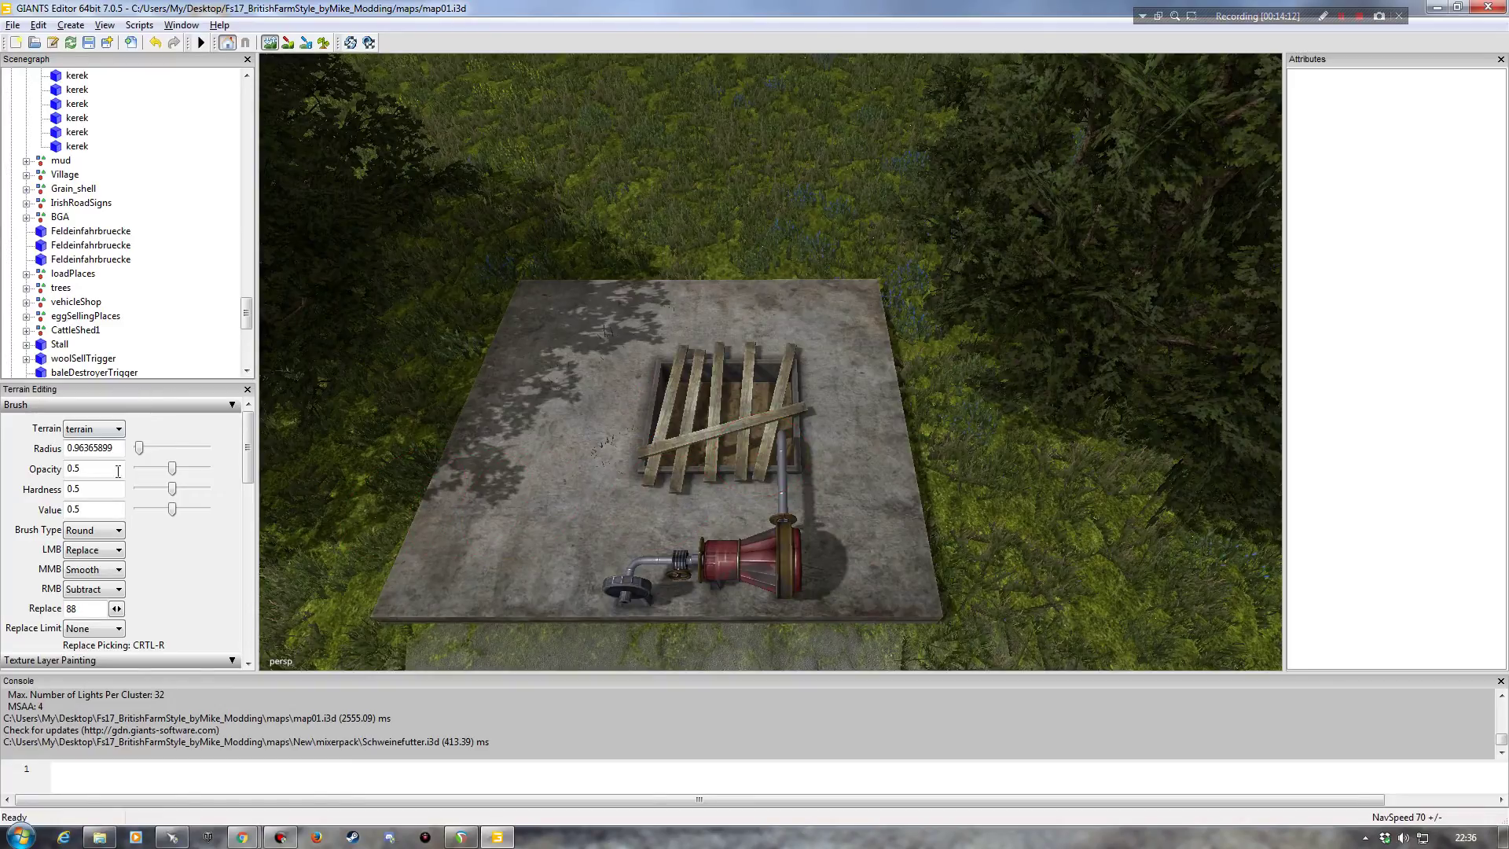
# Step: Leave terrain sculpting and examine the dug-out pit beneath the boards and the surface of the concrete slab
pyautogui.click(269, 42)
pyautogui.keyDown('alt'); pyautogui.moveTo(536, 517); pyautogui.dragTo(521, 497, button='right'); pyautogui.keyUp('alt')
pyautogui.keyDown('alt'); pyautogui.moveTo(522, 498); pyautogui.dragTo(448, 473); pyautogui.keyUp('alt')
pyautogui.keyDown('alt'); pyautogui.moveTo(449, 473); pyautogui.dragTo(437, 493, button='right'); pyautogui.keyUp('alt')
pyautogui.keyDown('alt'); pyautogui.moveTo(436, 493); pyautogui.dragTo(428, 510); pyautogui.keyUp('alt')
pyautogui.keyDown('alt'); pyautogui.moveTo(428, 510); pyautogui.dragTo(421, 496, button='right'); pyautogui.keyUp('alt')
pyautogui.keyDown('alt'); pyautogui.moveTo(422, 497); pyautogui.dragTo(498, 478); pyautogui.keyUp('alt')
pyautogui.keyDown('alt'); pyautogui.moveTo(498, 478); pyautogui.dragTo(421, 487, button='right'); pyautogui.keyUp('alt')
pyautogui.keyDown('alt'); pyautogui.moveTo(421, 488); pyautogui.dragTo(442, 472); pyautogui.keyUp('alt')
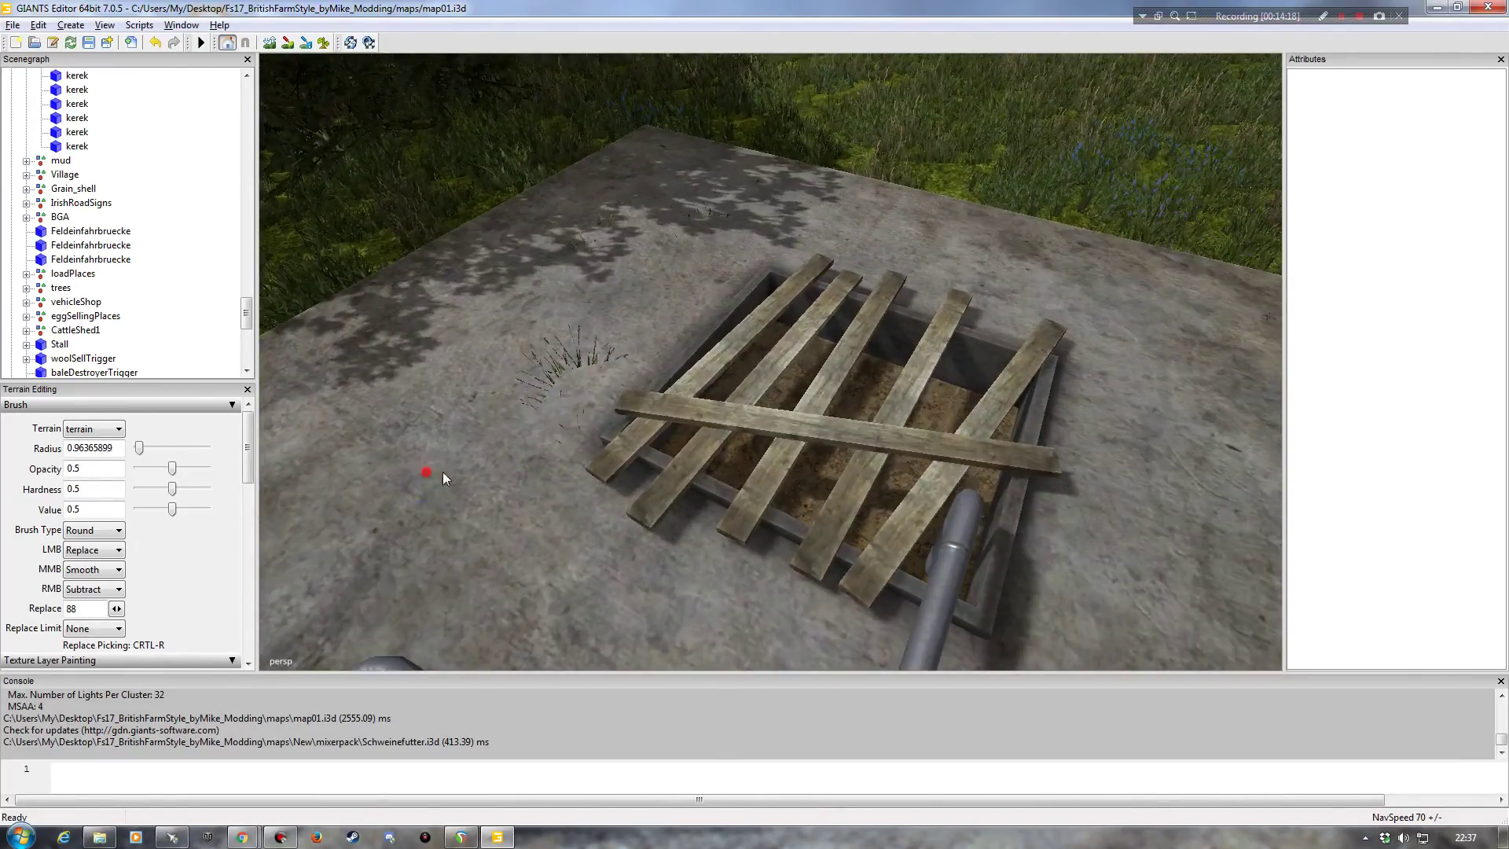
pyautogui.keyDown('alt'); pyautogui.moveTo(442, 471); pyautogui.dragTo(452, 503, button='right'); pyautogui.keyUp('alt')
pyautogui.keyDown('alt'); pyautogui.moveTo(451, 503); pyautogui.dragTo(474, 524); pyautogui.keyUp('alt')
pyautogui.keyDown('alt'); pyautogui.moveTo(473, 524); pyautogui.dragTo(539, 498, button='right'); pyautogui.keyUp('alt')
pyautogui.keyDown('alt'); pyautogui.moveTo(539, 498); pyautogui.dragTo(458, 501); pyautogui.keyUp('alt')
# Step: Fill the leftover hole in the grass beside the yard by replacing the terrain at height 90 with a brush radius of about 4.21
pyautogui.keyDown('alt'); pyautogui.moveTo(458, 501); pyautogui.dragTo(651, 574, button='right'); pyautogui.keyUp('alt')
pyautogui.keyDown('alt'); pyautogui.moveTo(651, 574); pyautogui.dragTo(893, 572); pyautogui.keyUp('alt')
pyautogui.keyDown('alt'); pyautogui.moveTo(893, 572); pyautogui.dragTo(886, 539, button='right'); pyautogui.keyUp('alt')
pyautogui.keyDown('alt'); pyautogui.moveTo(886, 539); pyautogui.dragTo(825, 573); pyautogui.keyUp('alt')
pyautogui.keyDown('alt'); pyautogui.moveTo(825, 573); pyautogui.dragTo(825, 565, button='right'); pyautogui.keyUp('alt')
pyautogui.keyDown('alt'); pyautogui.moveTo(825, 564); pyautogui.dragTo(640, 599); pyautogui.keyUp('alt')
pyautogui.keyDown('alt'); pyautogui.moveTo(639, 597); pyautogui.dragTo(618, 607, button='right'); pyautogui.keyUp('alt')
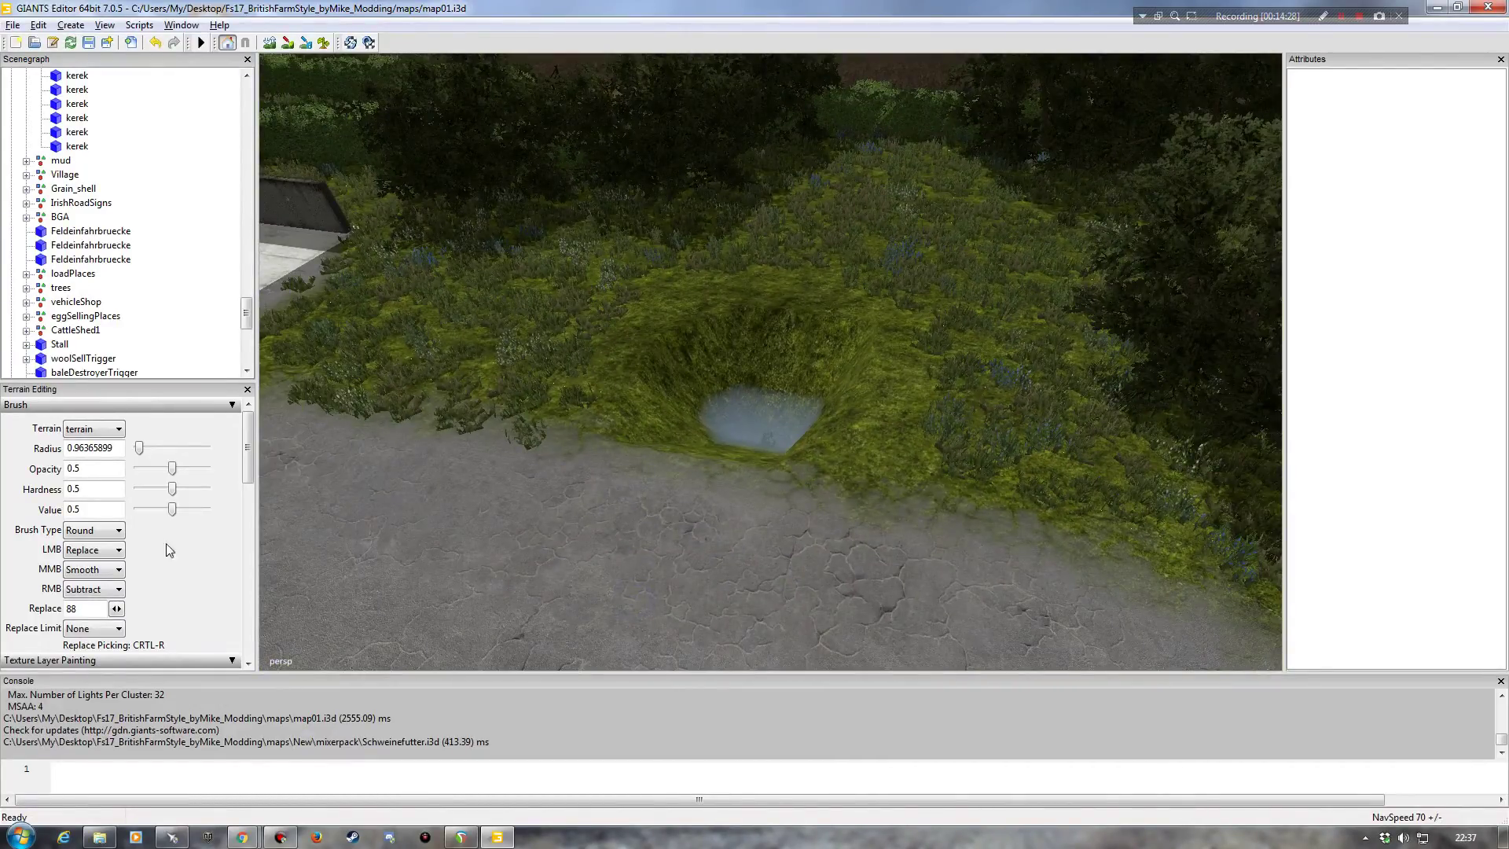
pyautogui.doubleClick(97, 609)
pyautogui.write('90')
pyautogui.press('Tab')
pyautogui.click(270, 42)
pyautogui.click(716, 459)
pyautogui.scroll(13, 697, 494)
pyautogui.moveTo(682, 428); pyautogui.dragTo(841, 347)
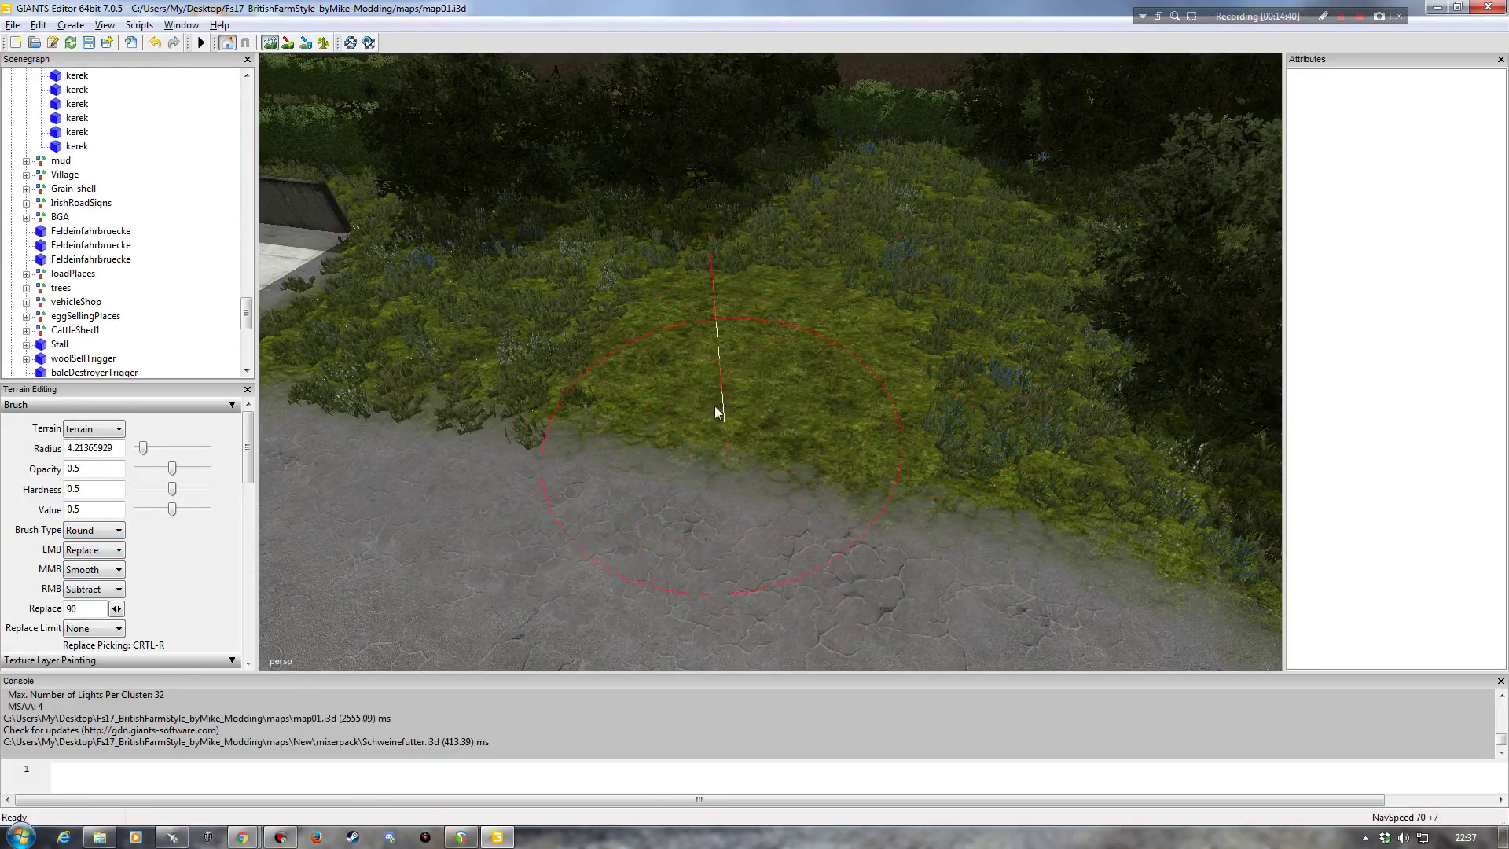
# Step: Erase the tall grass foliage over the filled patch and along the yard edge, using the grass foliage layer on channel 1
pyautogui.click(265, 44)
pyautogui.keyDown('alt'); pyautogui.moveTo(735, 553); pyautogui.dragTo(674, 533); pyautogui.keyUp('alt')
pyautogui.keyDown('alt'); pyautogui.moveTo(674, 532); pyautogui.dragTo(560, 524, button='right'); pyautogui.keyUp('alt')
pyautogui.moveTo(560, 524)
pyautogui.keyDown('alt'); pyautogui.mouseDown()
pyautogui.moveTo(532, 458)
pyautogui.moveTo(810, 596)
pyautogui.mouseUp(); pyautogui.keyUp('alt')
pyautogui.keyDown('alt'); pyautogui.moveTo(771, 545); pyautogui.dragTo(640, 567); pyautogui.keyUp('alt')
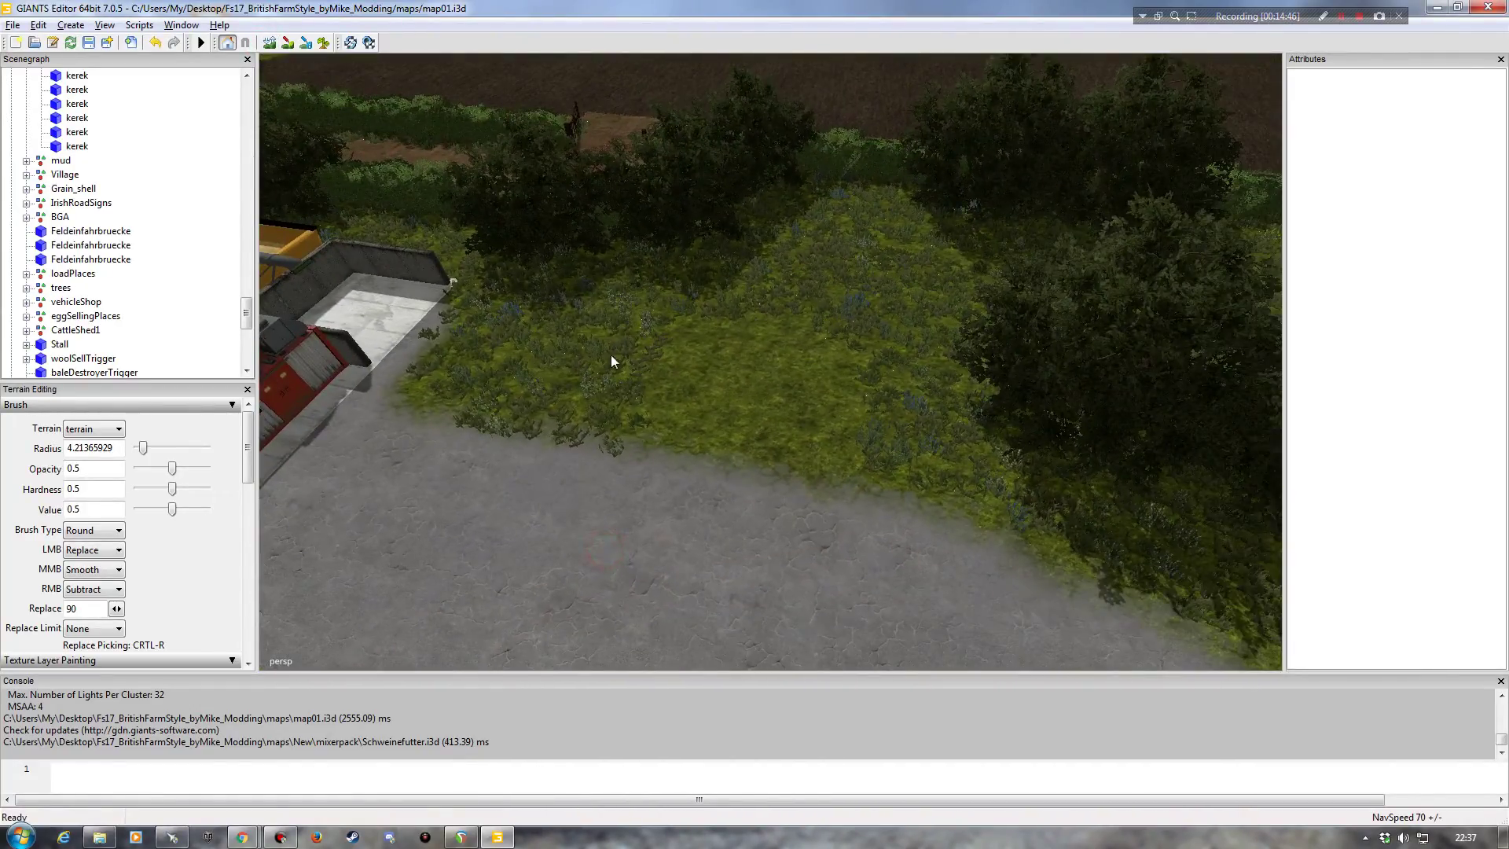
pyautogui.click(324, 43)
pyautogui.scroll(-5, 126, 550)
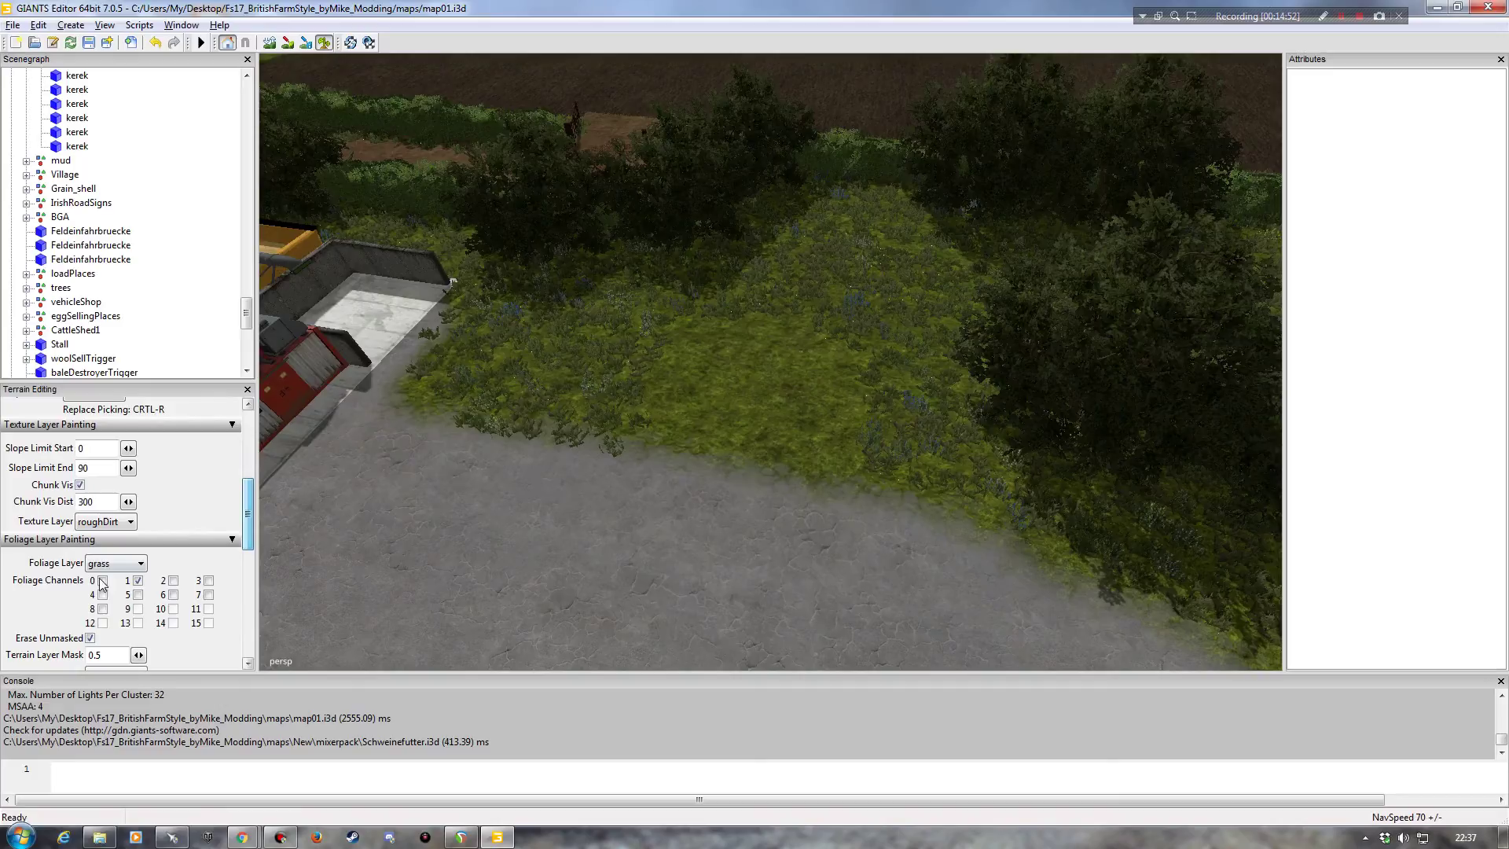
pyautogui.moveTo(819, 429)
pyautogui.mouseDown()
pyautogui.moveTo(777, 377)
pyautogui.moveTo(525, 309)
pyautogui.moveTo(489, 337)
pyautogui.moveTo(833, 460)
pyautogui.moveTo(888, 462)
pyautogui.moveTo(877, 394)
pyautogui.mouseUp()
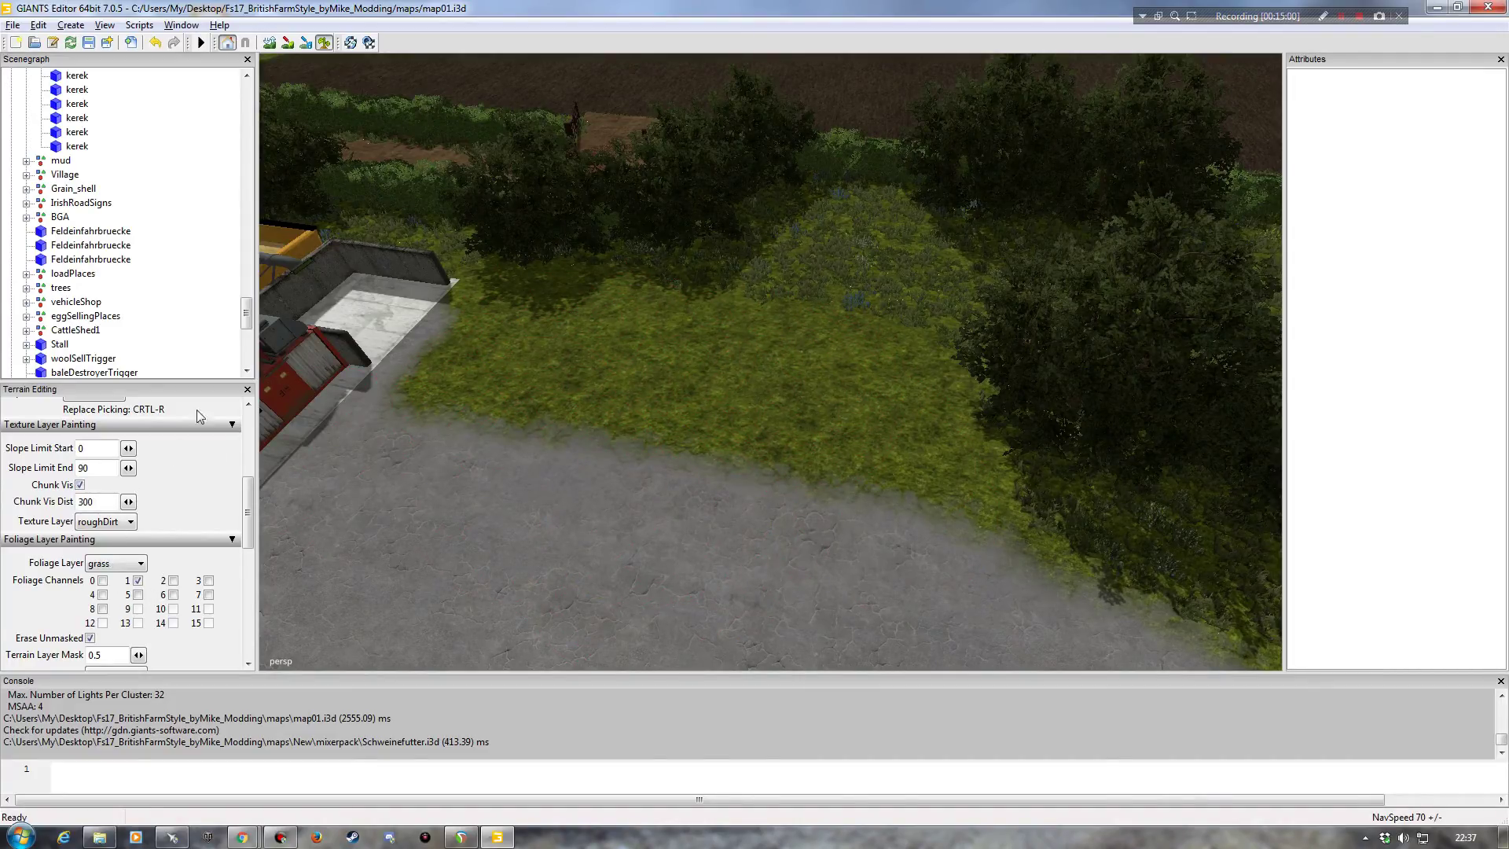
# Step: Paint the cleared patch beside the feed station with the concrete texture layer
pyautogui.click(287, 44)
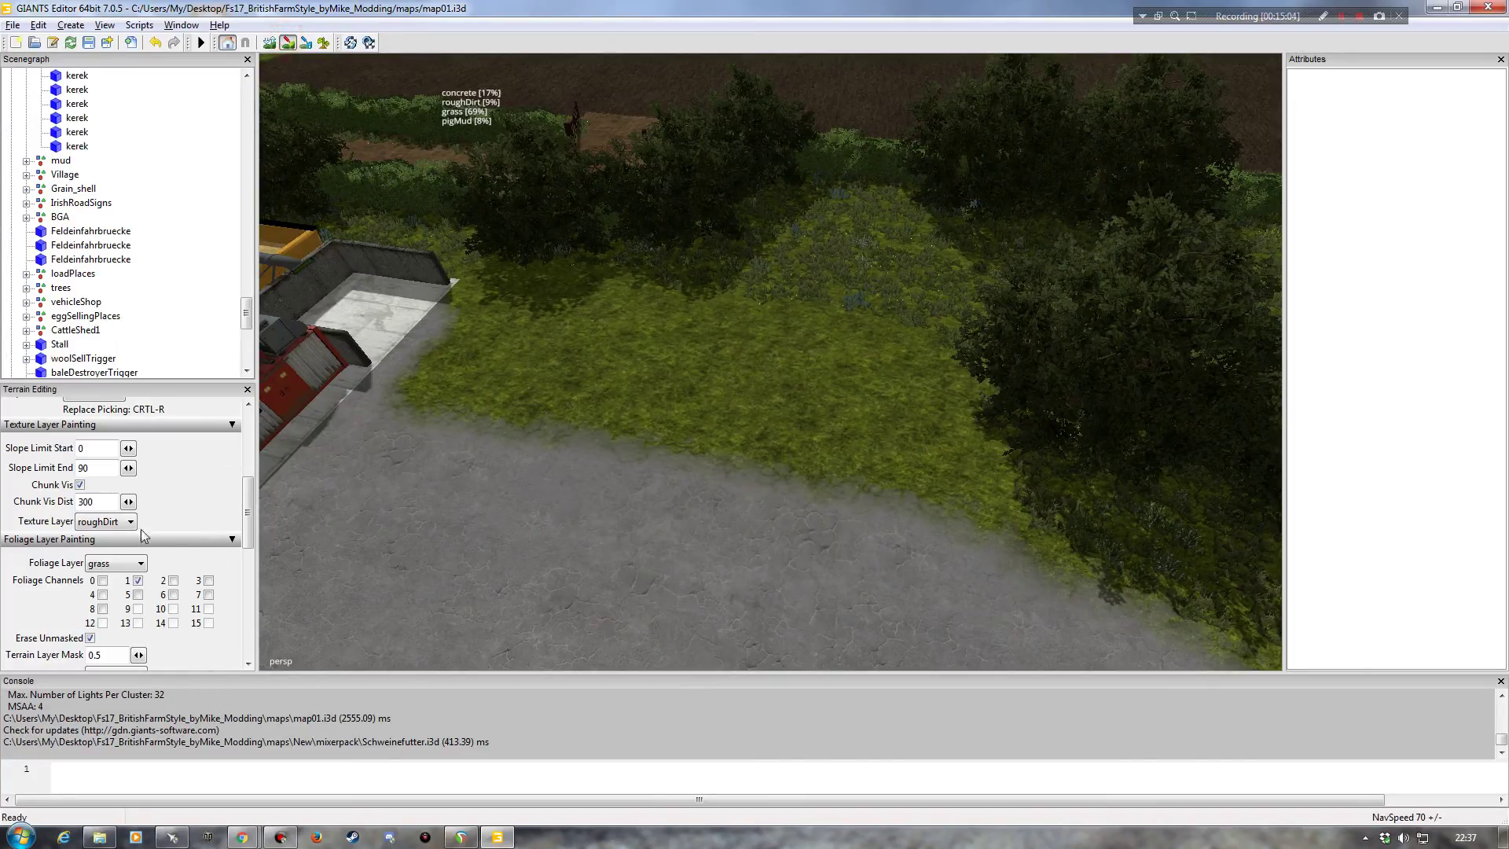
pyautogui.click(87, 523)
pyautogui.click(102, 597)
pyautogui.moveTo(681, 396)
pyautogui.mouseDown()
pyautogui.moveTo(569, 394)
pyautogui.moveTo(497, 344)
pyautogui.moveTo(803, 384)
pyautogui.moveTo(847, 416)
pyautogui.moveTo(851, 448)
pyautogui.moveTo(875, 429)
pyautogui.moveTo(867, 406)
pyautogui.moveTo(823, 447)
pyautogui.mouseUp()
pyautogui.moveTo(576, 460)
pyautogui.keyDown('alt'); pyautogui.mouseDown()
pyautogui.moveTo(476, 385)
pyautogui.moveTo(517, 420)
pyautogui.mouseUp(); pyautogui.keyUp('alt')
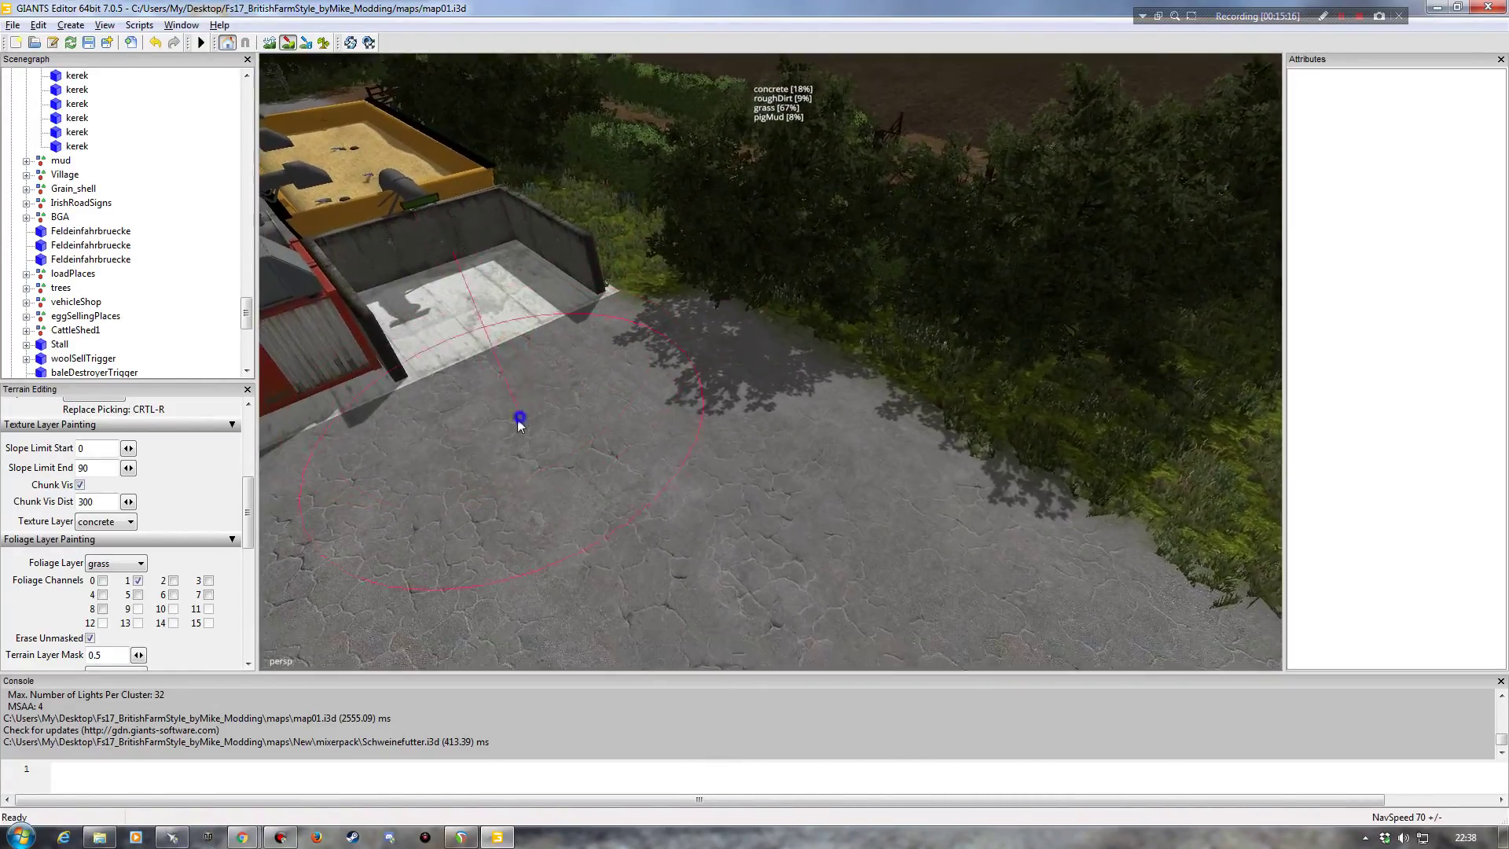
# Step: Paint pigMud texture patches on the concrete beside the feed station, then leave texture painting
pyautogui.keyDown('alt'); pyautogui.moveTo(517, 420); pyautogui.dragTo(613, 401, button='right'); pyautogui.keyUp('alt')
pyautogui.keyDown('alt'); pyautogui.moveTo(588, 438); pyautogui.dragTo(582, 488); pyautogui.keyUp('alt')
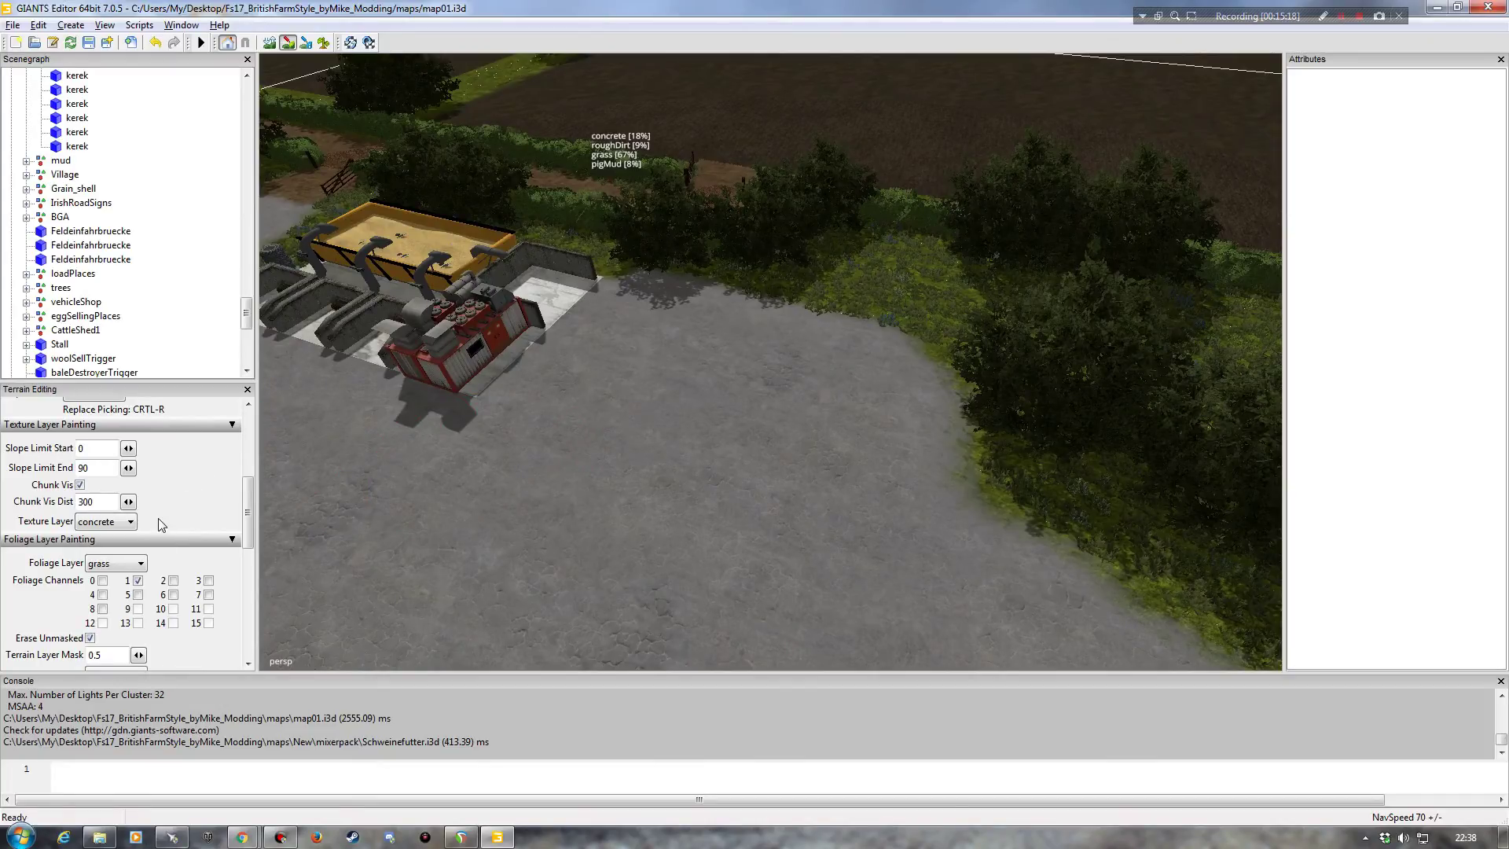
pyautogui.click(111, 526)
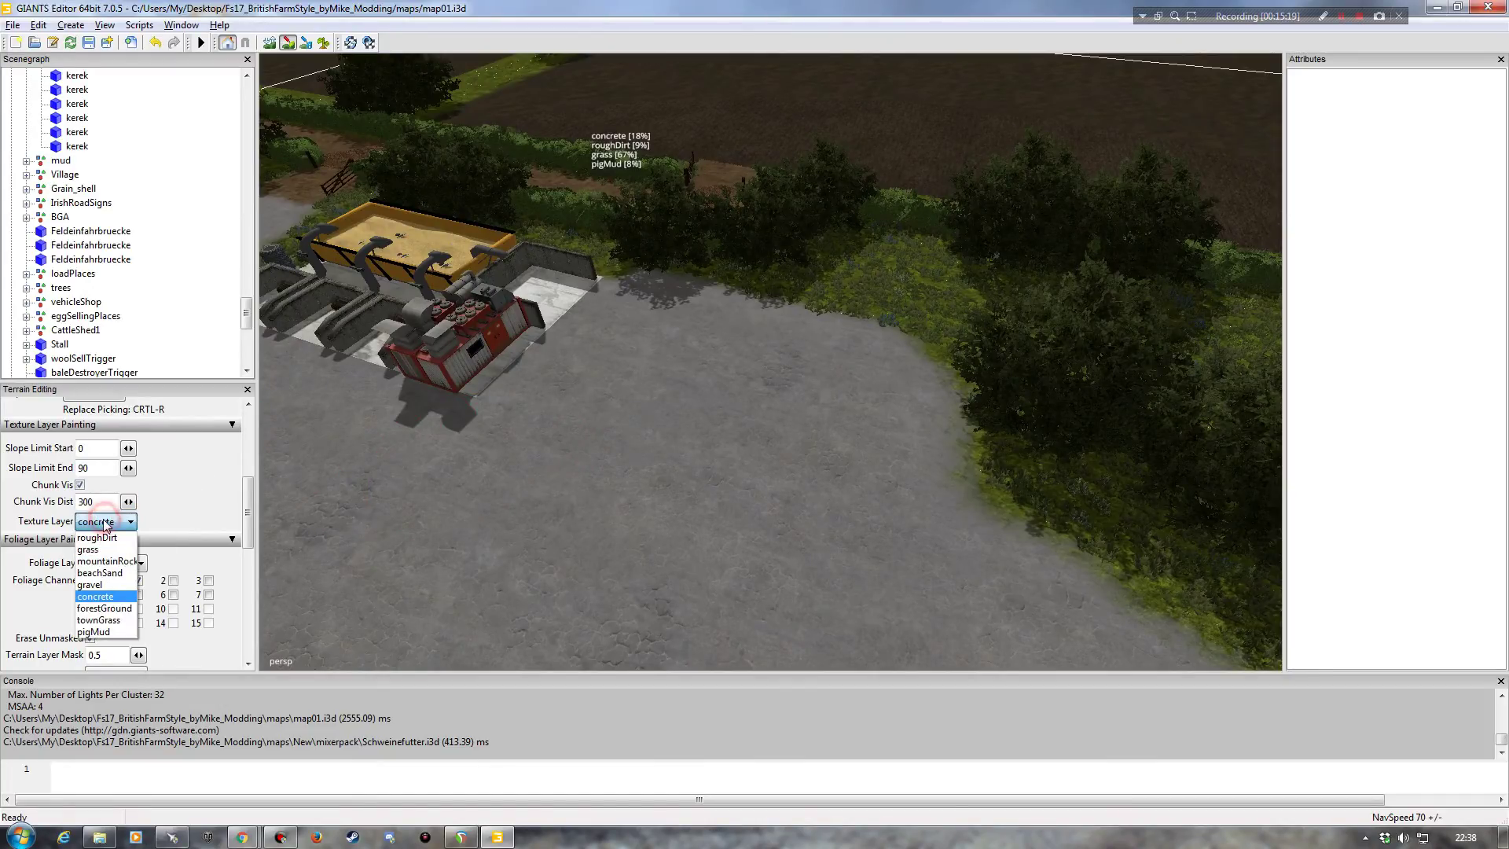
pyautogui.click(105, 629)
pyautogui.moveTo(626, 430)
pyautogui.mouseDown()
pyautogui.moveTo(653, 362)
pyautogui.moveTo(846, 482)
pyautogui.mouseUp()
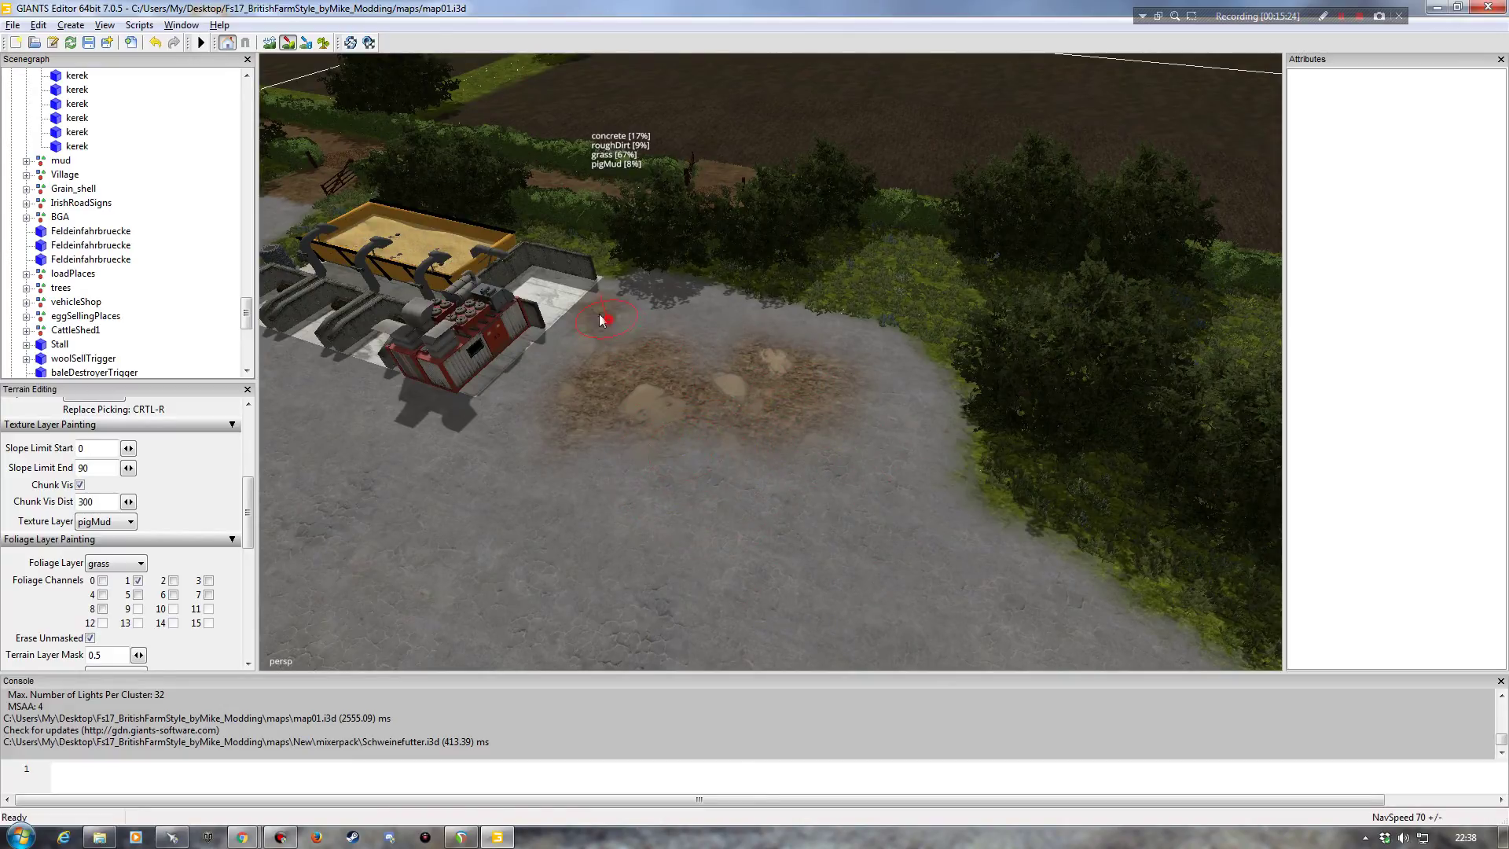
pyautogui.moveTo(764, 466); pyautogui.dragTo(916, 483)
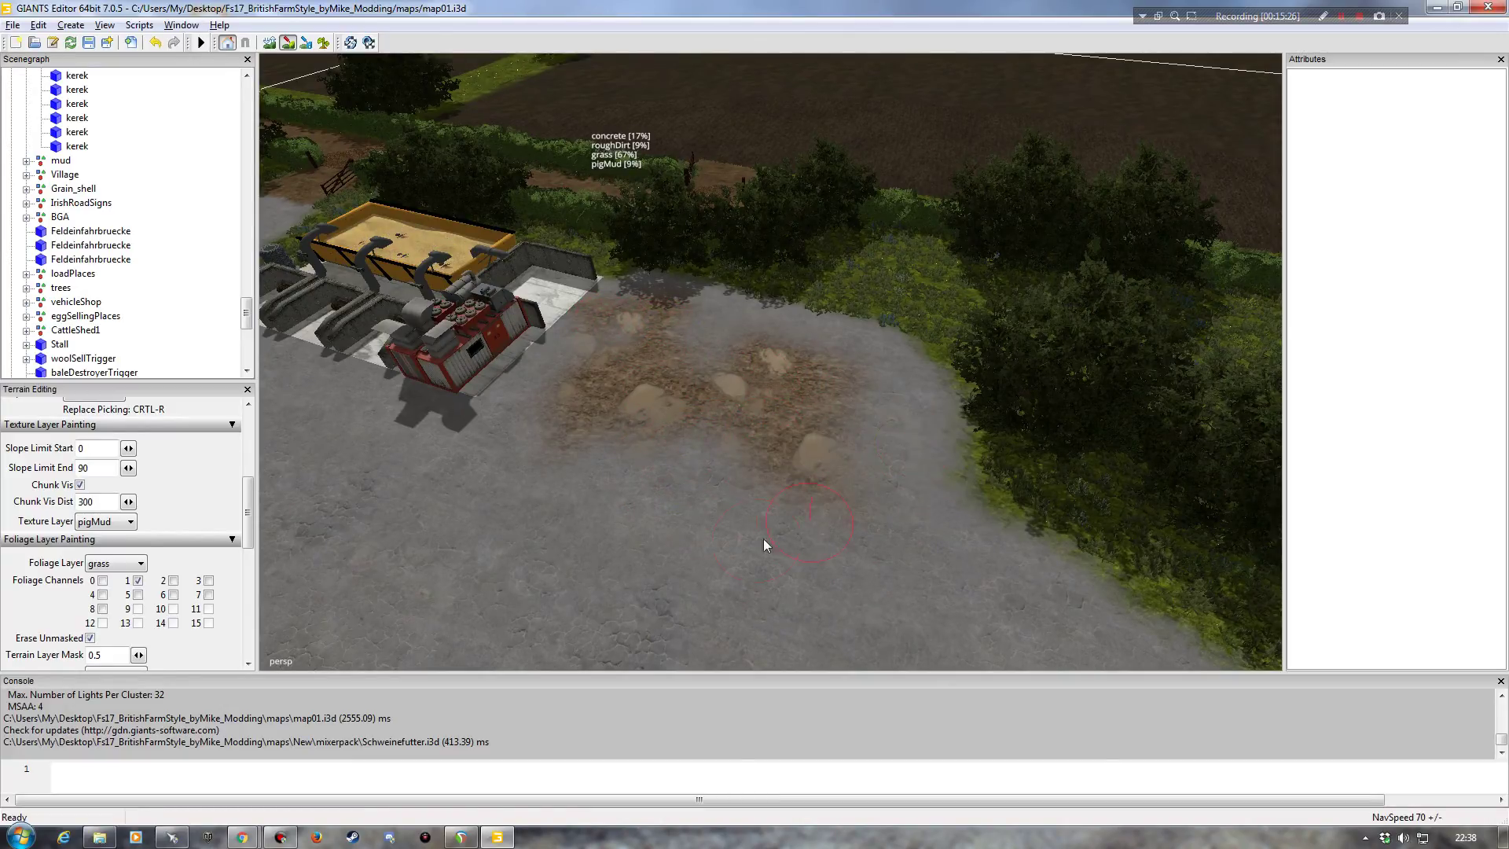
pyautogui.click(664, 489)
pyautogui.click(290, 44)
# Step: Examine the pig feed station's yellow feed container, its outlet pipes and the feed surface inside it up close
pyautogui.moveTo(752, 485)
pyautogui.keyDown('alt'); pyautogui.mouseDown(button='right')
pyautogui.moveTo(753, 446)
pyautogui.moveTo(706, 428)
pyautogui.mouseUp(button='right'); pyautogui.keyUp('alt')
pyautogui.moveTo(704, 428)
pyautogui.keyDown('alt'); pyautogui.mouseDown()
pyautogui.moveTo(511, 415)
pyautogui.moveTo(586, 441)
pyautogui.mouseUp(); pyautogui.keyUp('alt')
pyautogui.keyDown('alt'); pyautogui.moveTo(587, 440); pyautogui.dragTo(592, 421, button='right'); pyautogui.keyUp('alt')
pyautogui.keyDown('alt'); pyautogui.moveTo(592, 421); pyautogui.dragTo(589, 384); pyautogui.keyUp('alt')
pyautogui.keyDown('alt'); pyautogui.moveTo(590, 385); pyautogui.dragTo(569, 406, button='right'); pyautogui.keyUp('alt')
pyautogui.keyDown('alt'); pyautogui.moveTo(569, 406); pyautogui.dragTo(550, 401); pyautogui.keyUp('alt')
pyautogui.keyDown('alt'); pyautogui.moveTo(549, 401); pyautogui.dragTo(544, 417, button='right'); pyautogui.keyUp('alt')
pyautogui.keyDown('alt'); pyautogui.moveTo(543, 416); pyautogui.dragTo(616, 445); pyautogui.keyUp('alt')
pyautogui.keyDown('alt'); pyautogui.moveTo(616, 444); pyautogui.dragTo(563, 455, button='right'); pyautogui.keyUp('alt')
pyautogui.keyDown('alt'); pyautogui.moveTo(562, 455); pyautogui.dragTo(649, 460); pyautogui.keyUp('alt')
pyautogui.keyDown('alt'); pyautogui.moveTo(650, 460); pyautogui.dragTo(689, 465, button='right'); pyautogui.keyUp('alt')
pyautogui.keyDown('alt'); pyautogui.moveTo(688, 465); pyautogui.dragTo(603, 404); pyautogui.keyUp('alt')
pyautogui.keyDown('alt'); pyautogui.moveTo(603, 403); pyautogui.dragTo(668, 385, button='right'); pyautogui.keyUp('alt')
pyautogui.keyDown('alt'); pyautogui.moveTo(668, 385); pyautogui.dragTo(625, 385); pyautogui.keyUp('alt')
pyautogui.keyDown('alt'); pyautogui.moveTo(624, 385); pyautogui.dragTo(619, 339, button='right'); pyautogui.keyUp('alt')
pyautogui.keyDown('alt'); pyautogui.moveTo(619, 339); pyautogui.dragTo(817, 404); pyautogui.keyUp('alt')
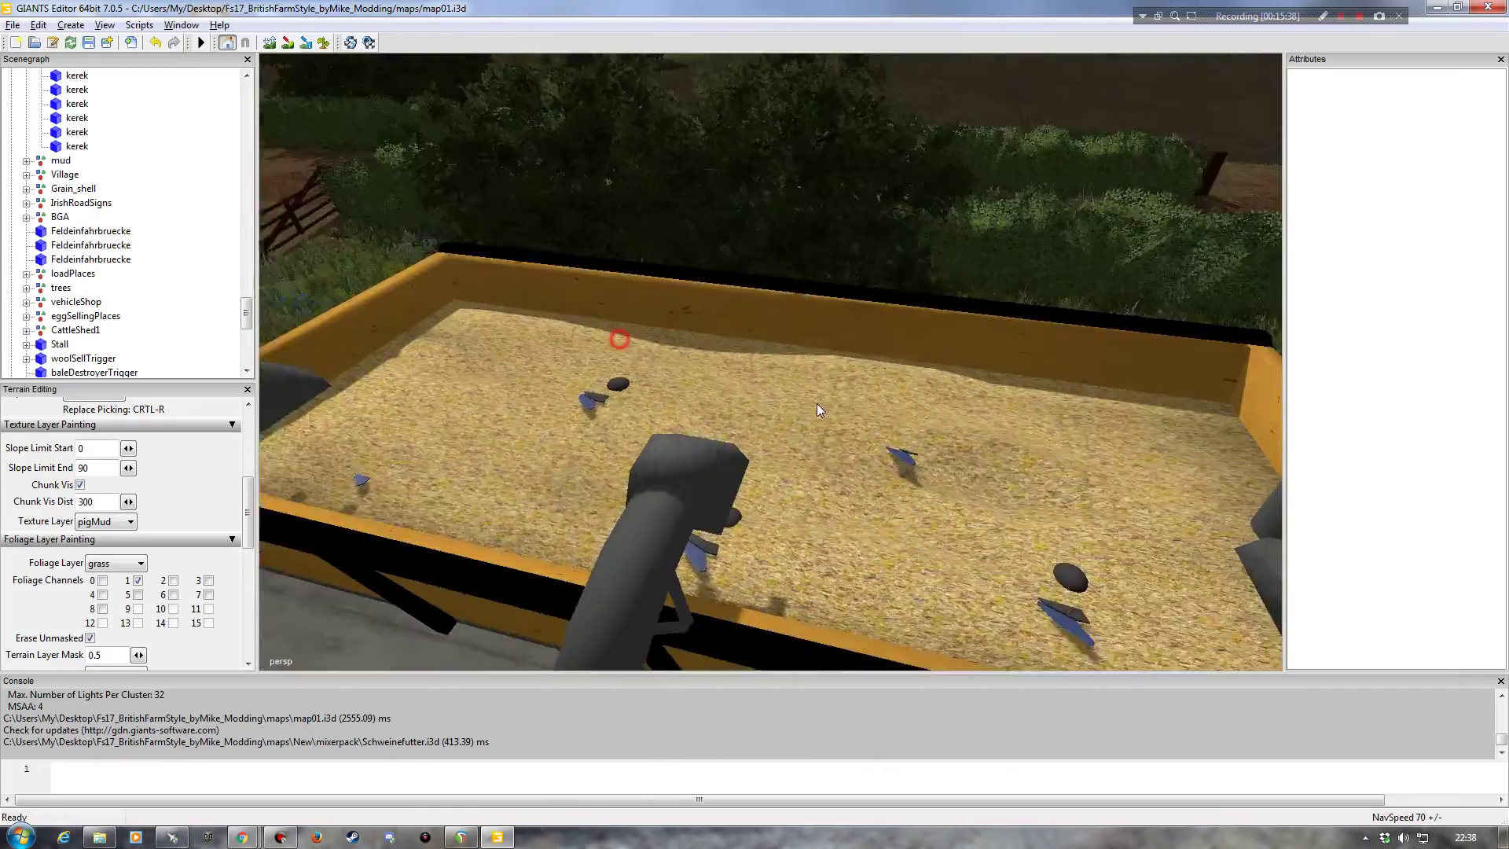
pyautogui.keyDown('alt'); pyautogui.moveTo(817, 404); pyautogui.dragTo(860, 425, button='right'); pyautogui.keyUp('alt')
pyautogui.keyDown('alt'); pyautogui.moveTo(860, 424); pyautogui.dragTo(700, 422); pyautogui.keyUp('alt')
pyautogui.keyDown('alt'); pyautogui.moveTo(700, 421); pyautogui.dragTo(695, 396, button='right'); pyautogui.keyUp('alt')
pyautogui.keyDown('alt'); pyautogui.moveTo(696, 396); pyautogui.dragTo(774, 413); pyautogui.keyUp('alt')
pyautogui.keyDown('alt'); pyautogui.moveTo(775, 413); pyautogui.dragTo(785, 398, button='right'); pyautogui.keyUp('alt')
pyautogui.keyDown('alt'); pyautogui.moveTo(785, 397); pyautogui.dragTo(974, 408); pyautogui.keyUp('alt')
pyautogui.keyDown('alt'); pyautogui.moveTo(973, 408); pyautogui.dragTo(917, 411, button='right'); pyautogui.keyUp('alt')
pyautogui.keyDown('alt'); pyautogui.moveTo(916, 411); pyautogui.dragTo(849, 351); pyautogui.keyUp('alt')
pyautogui.keyDown('alt'); pyautogui.moveTo(848, 351); pyautogui.dragTo(819, 404, button='right'); pyautogui.keyUp('alt')
pyautogui.keyDown('alt'); pyautogui.moveTo(819, 404); pyautogui.dragTo(535, 439); pyautogui.keyUp('alt')
# Step: Look over the whole feed station together with the painted mud patches and the surrounding yard
pyautogui.keyDown('alt'); pyautogui.moveTo(712, 420); pyautogui.dragTo(707, 441, button='right'); pyautogui.keyUp('alt')
pyautogui.keyDown('alt'); pyautogui.moveTo(707, 441); pyautogui.dragTo(676, 444); pyautogui.keyUp('alt')
pyautogui.keyDown('alt'); pyautogui.moveTo(676, 445); pyautogui.dragTo(673, 460, button='right'); pyautogui.keyUp('alt')
pyautogui.keyDown('alt'); pyautogui.moveTo(673, 459); pyautogui.dragTo(762, 457); pyautogui.keyUp('alt')
pyautogui.keyDown('alt'); pyautogui.moveTo(763, 457); pyautogui.dragTo(769, 472, button='right'); pyautogui.keyUp('alt')
pyautogui.keyDown('alt'); pyautogui.moveTo(769, 472); pyautogui.dragTo(859, 469); pyautogui.keyUp('alt')
pyautogui.keyDown('alt'); pyautogui.moveTo(858, 469); pyautogui.dragTo(860, 457, button='right'); pyautogui.keyUp('alt')
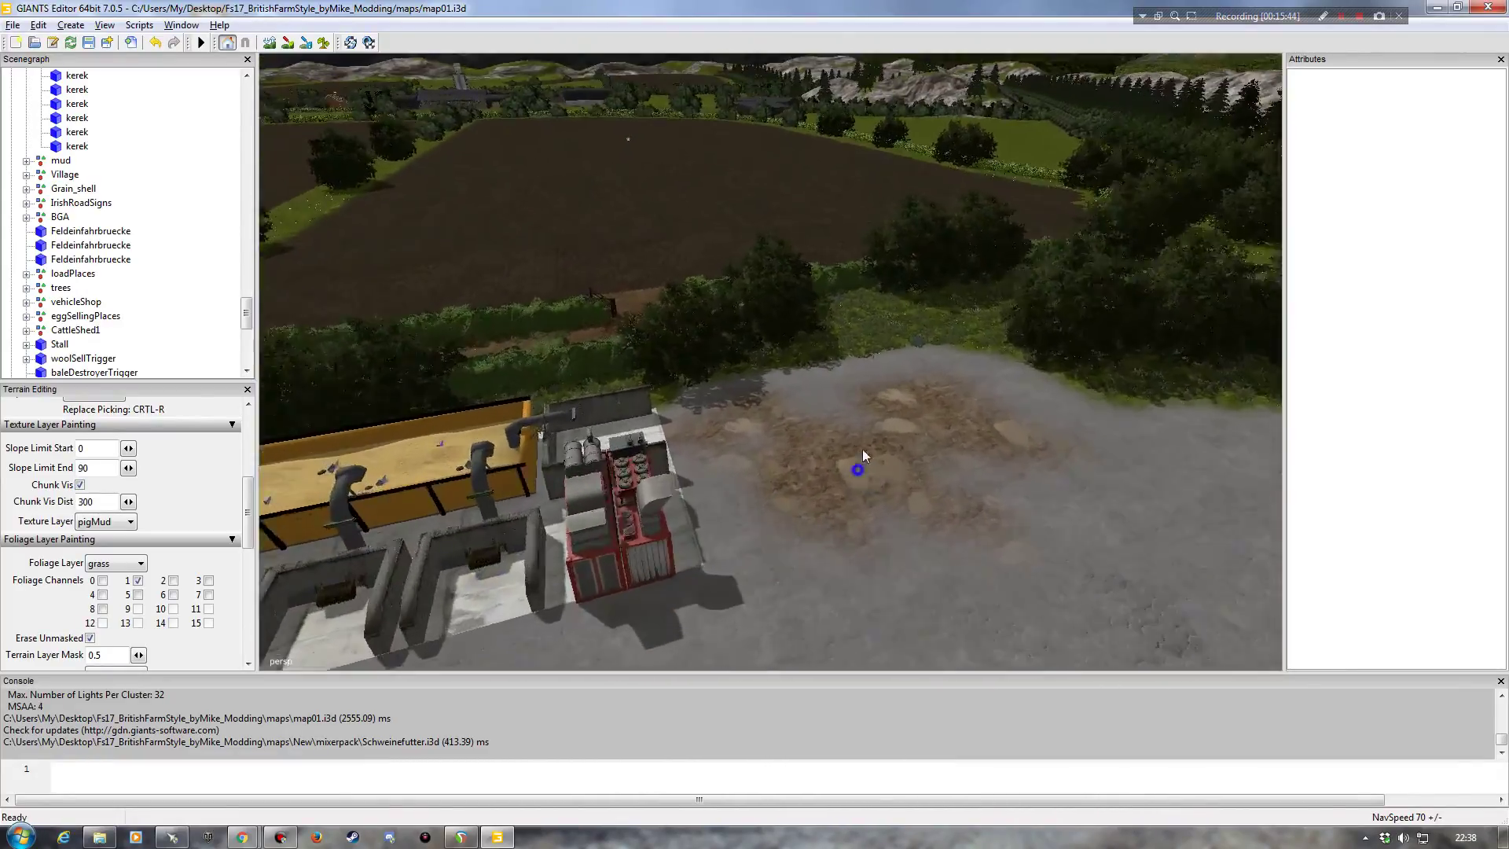
pyautogui.keyDown('alt'); pyautogui.moveTo(861, 457); pyautogui.dragTo(716, 427); pyautogui.keyUp('alt')
pyautogui.keyDown('alt'); pyautogui.moveTo(716, 428); pyautogui.dragTo(709, 444, button='right'); pyautogui.keyUp('alt')
pyautogui.keyDown('alt'); pyautogui.moveTo(709, 444); pyautogui.dragTo(759, 474); pyautogui.keyUp('alt')
pyautogui.keyDown('alt'); pyautogui.moveTo(760, 475); pyautogui.dragTo(673, 475, button='right'); pyautogui.keyUp('alt')
pyautogui.keyDown('alt'); pyautogui.moveTo(673, 475); pyautogui.dragTo(343, 478); pyautogui.keyUp('alt')
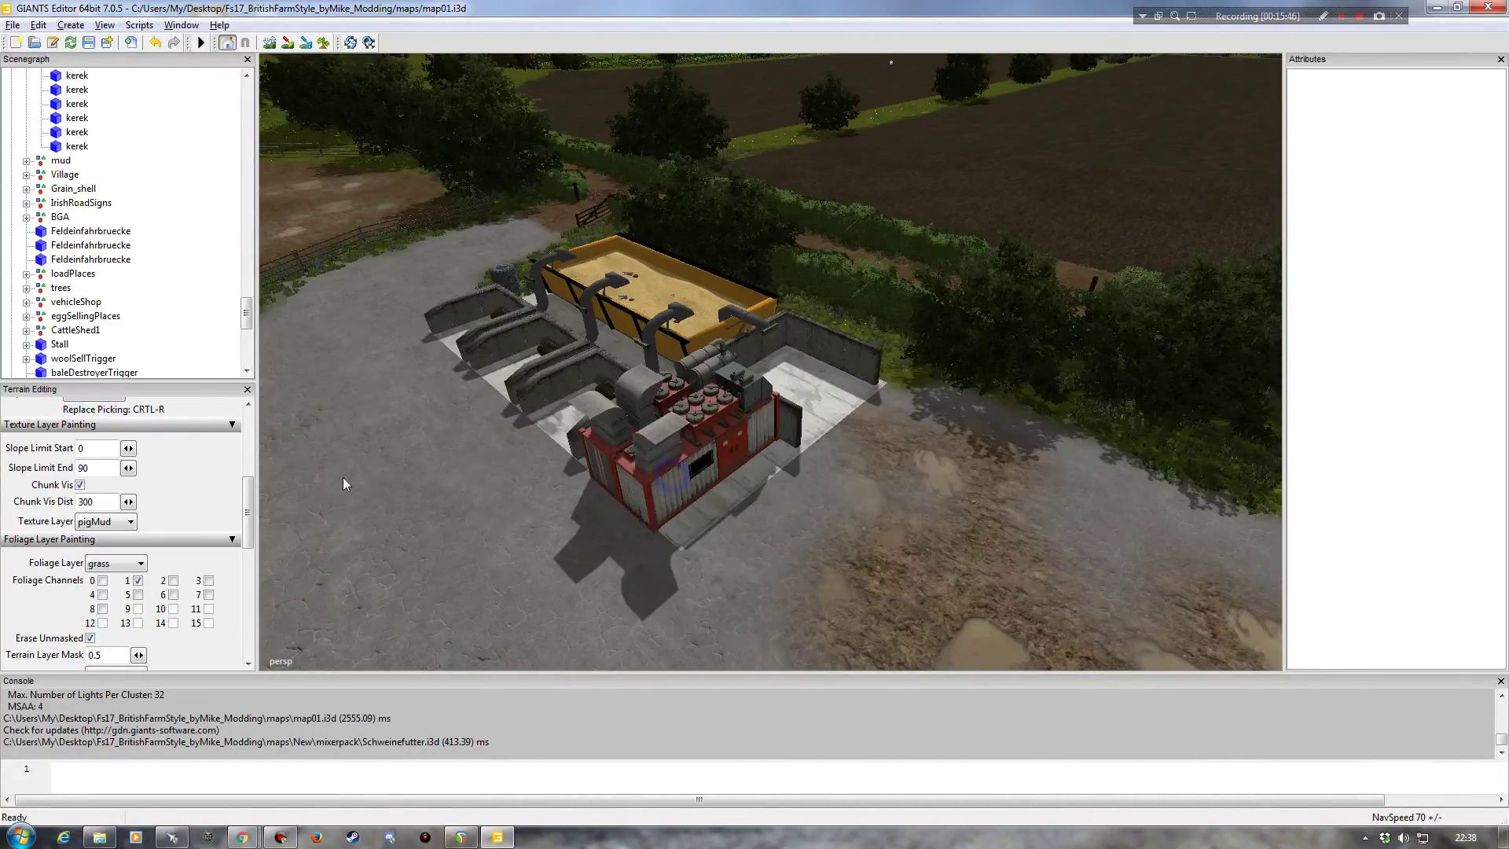
# Step: Close Terrain Editing, open User Attributes, and select Schweinefutterstation to display its attributes
pyautogui.click(247, 389)
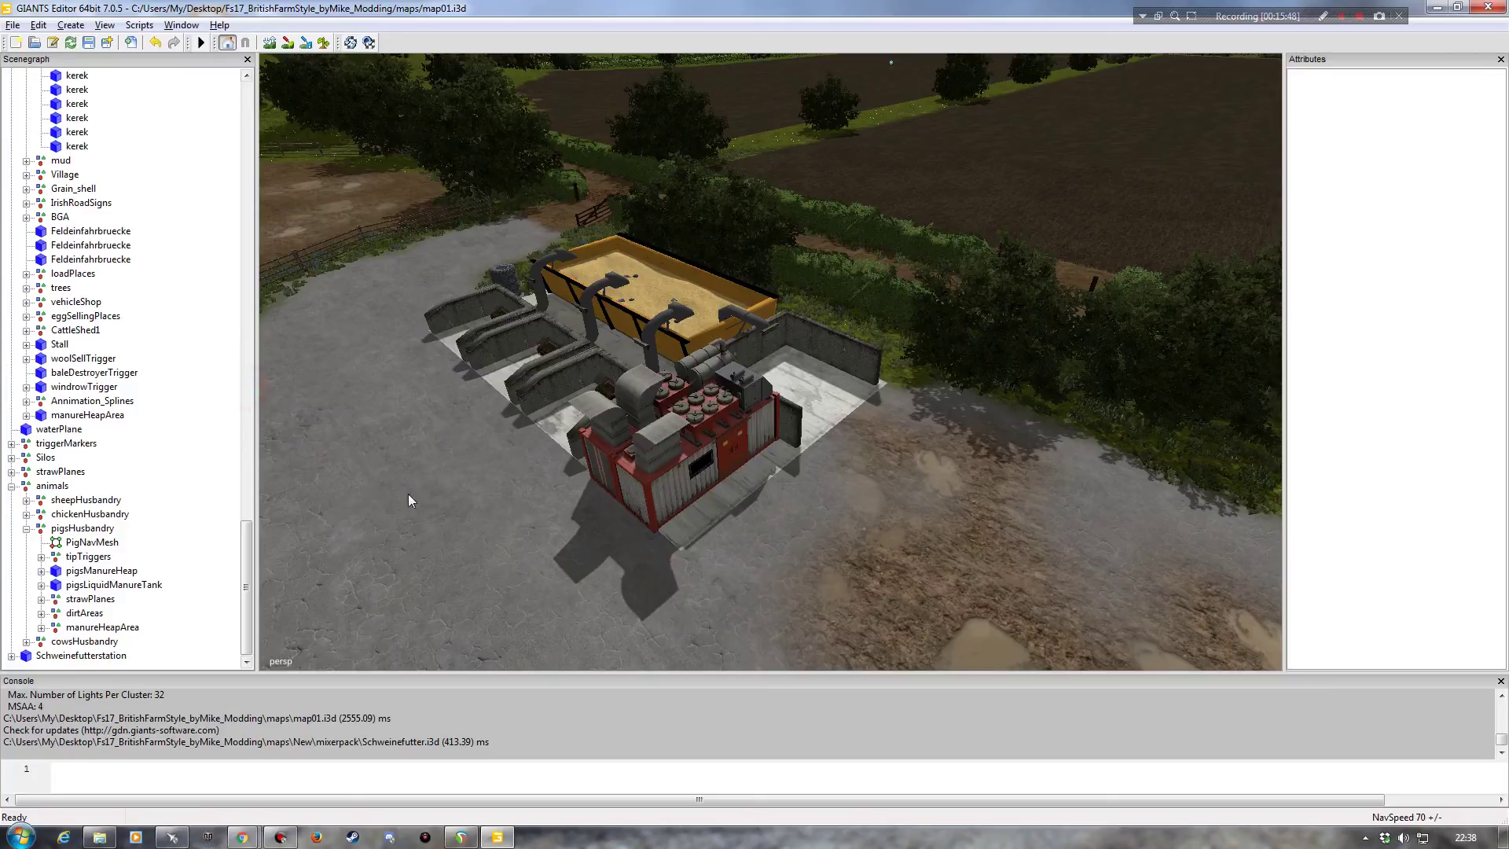
pyautogui.click(181, 25)
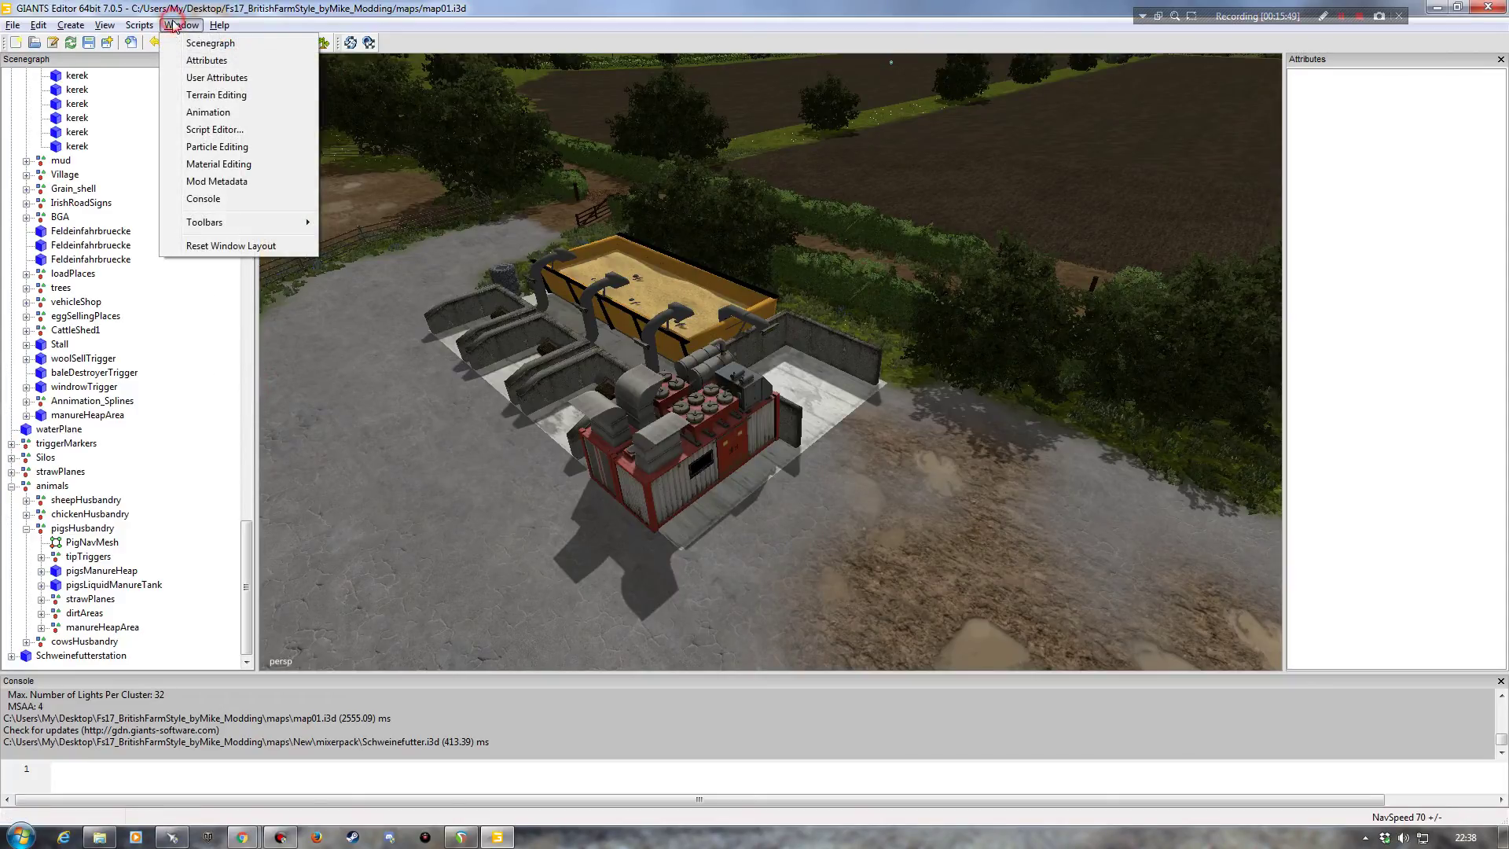
pyautogui.click(208, 75)
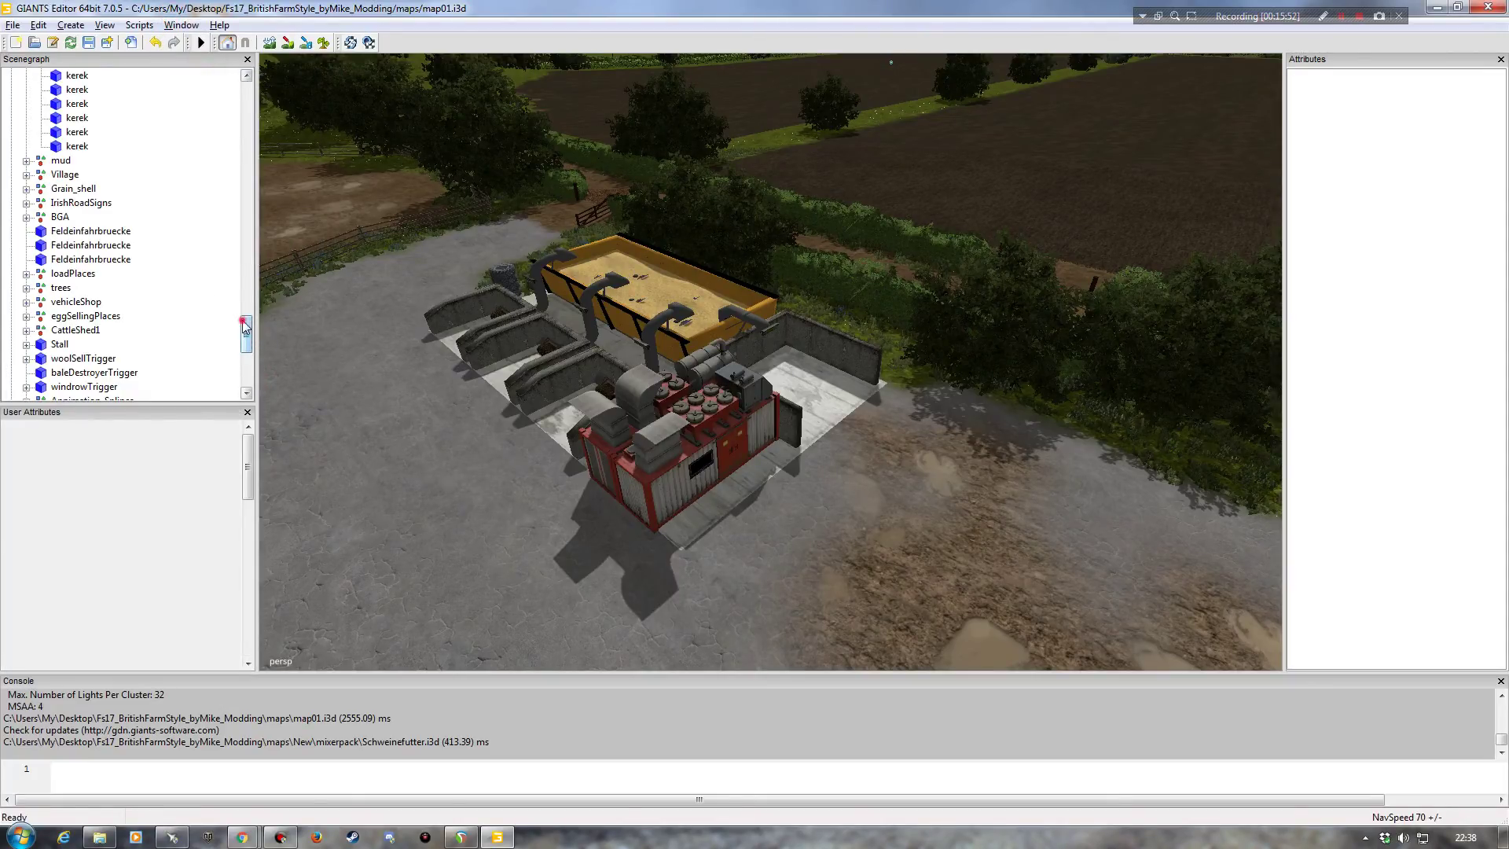
pyautogui.moveTo(245, 326); pyautogui.dragTo(244, 362)
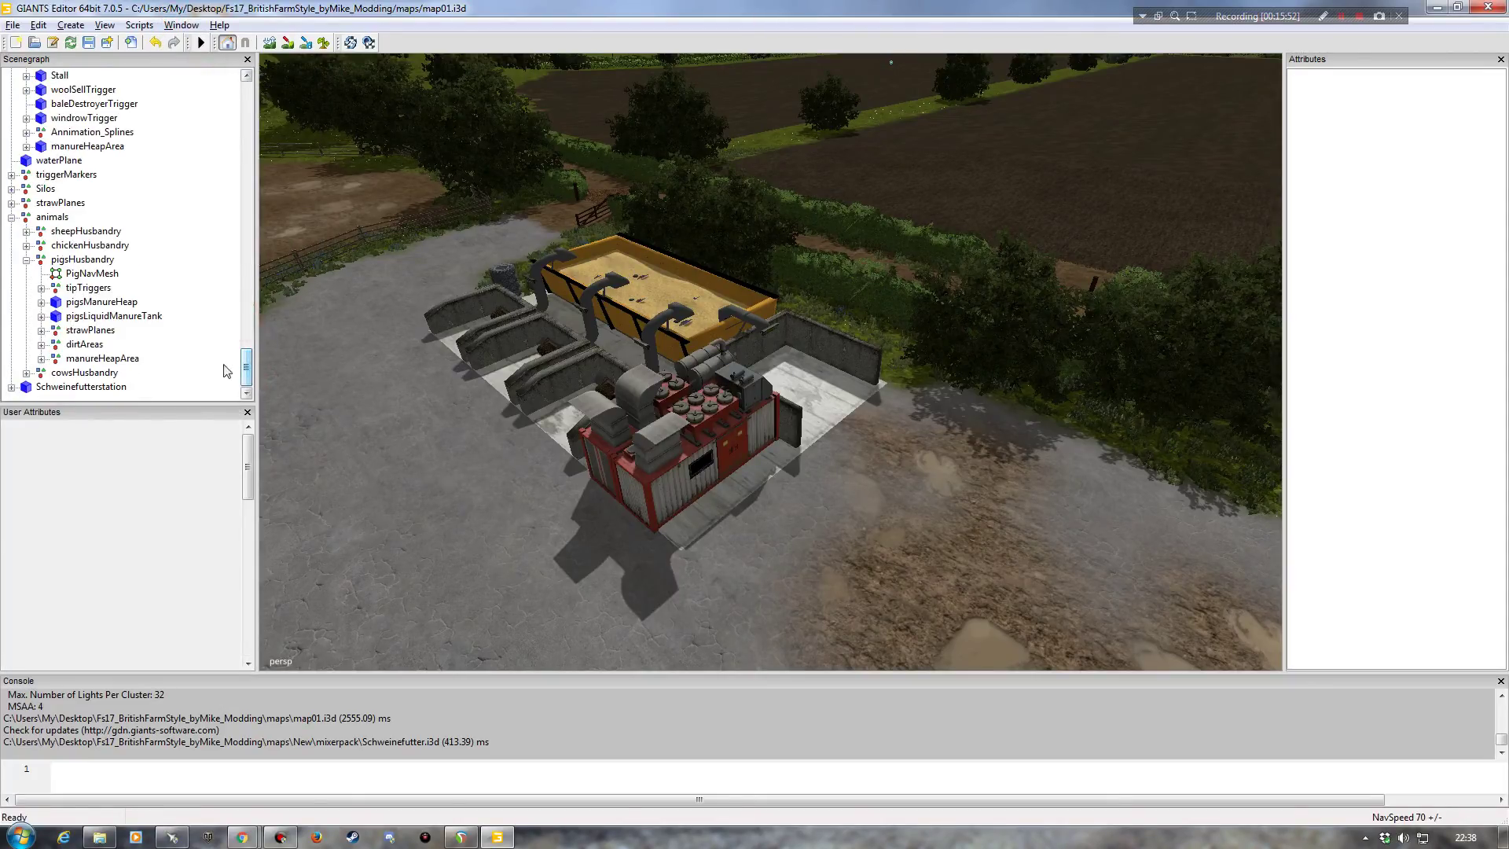
pyautogui.click(26, 260)
pyautogui.click(12, 316)
pyautogui.click(63, 387)
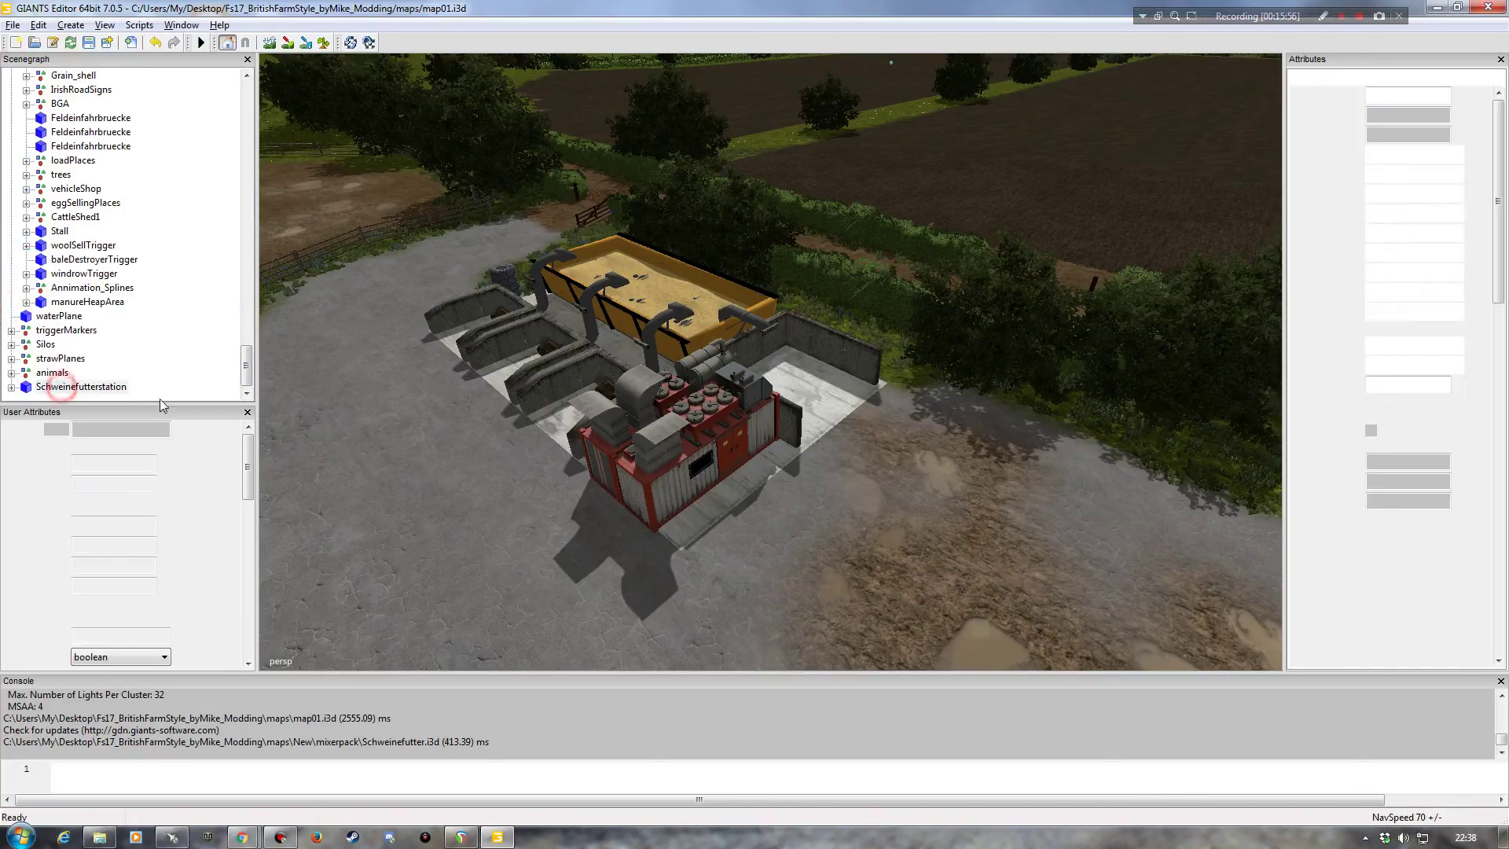
pyautogui.scroll(4, 594, 435)
pyautogui.keyDown('alt'); pyautogui.moveTo(593, 435); pyautogui.dragTo(683, 418); pyautogui.keyUp('alt')
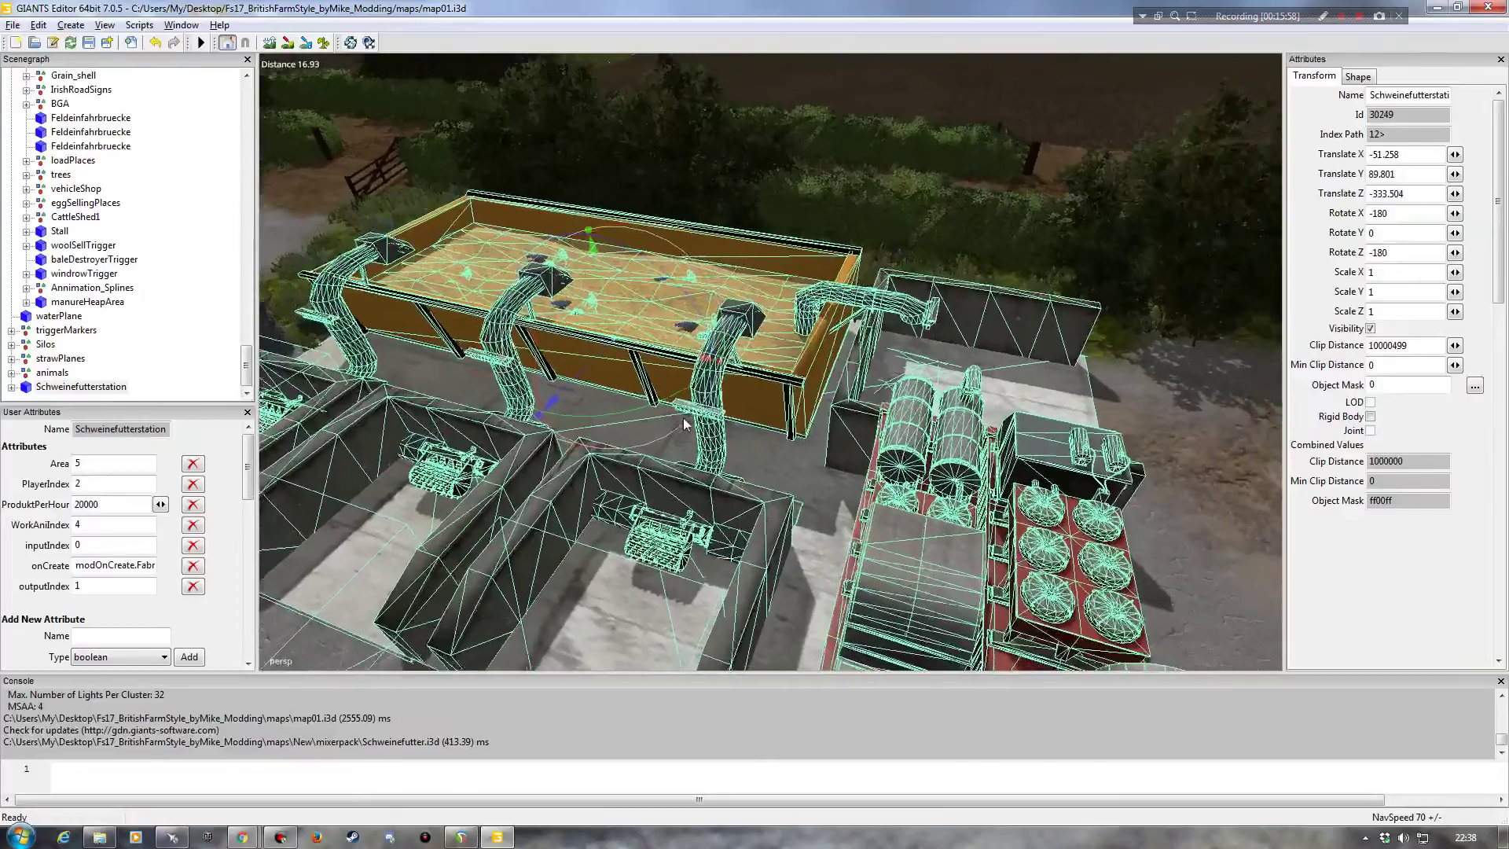
pyautogui.scroll(-3, 682, 418)
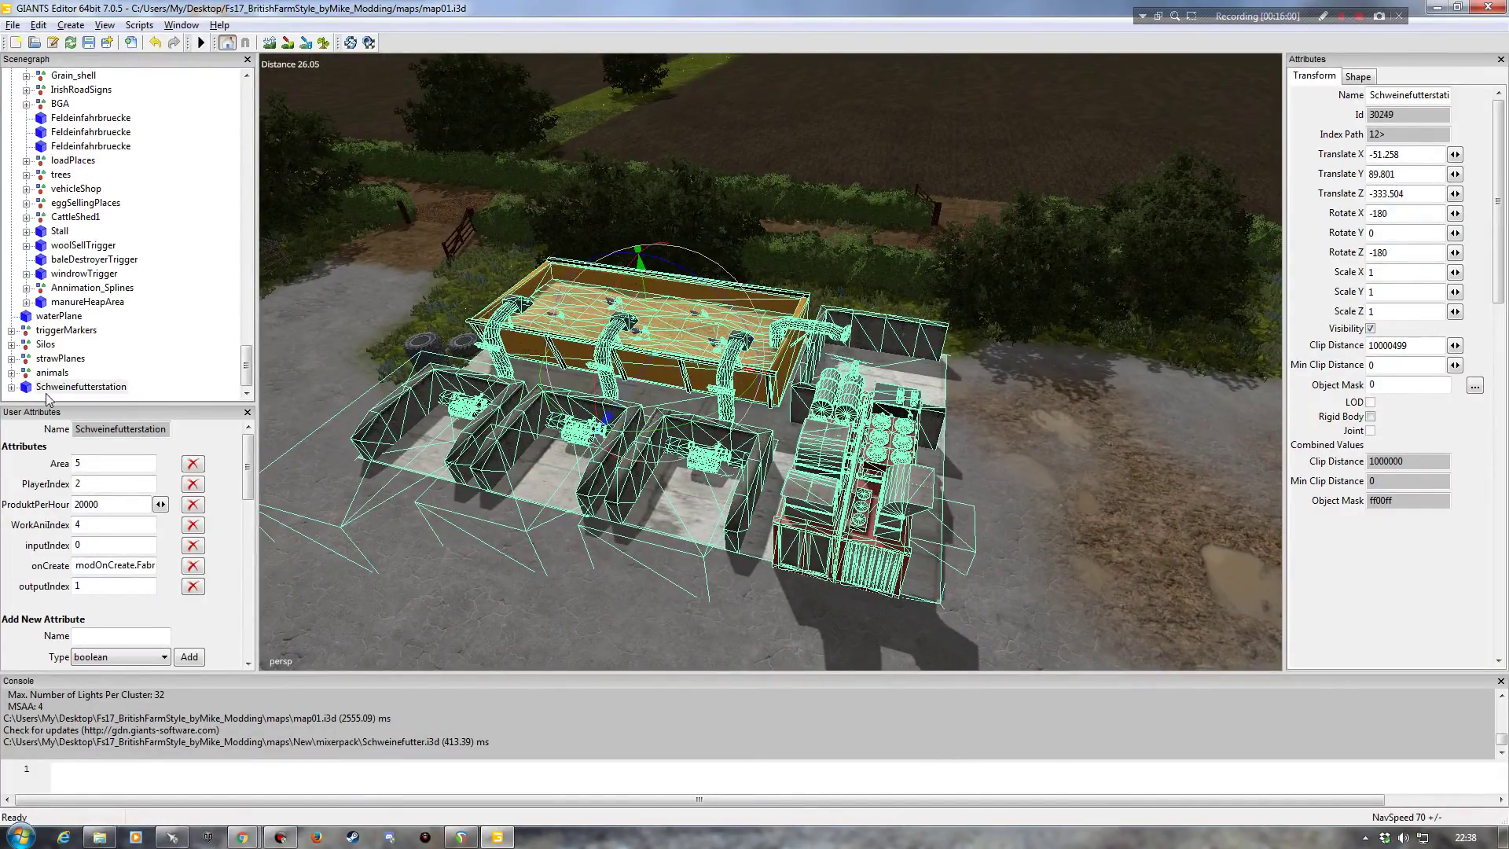
# Step: Examine the fillTypes attributes of Rohstoff1, Rohstoff2 and Rohstoff3 under the feed station's inputTrigger group
pyautogui.click(11, 386)
pyautogui.click(27, 288)
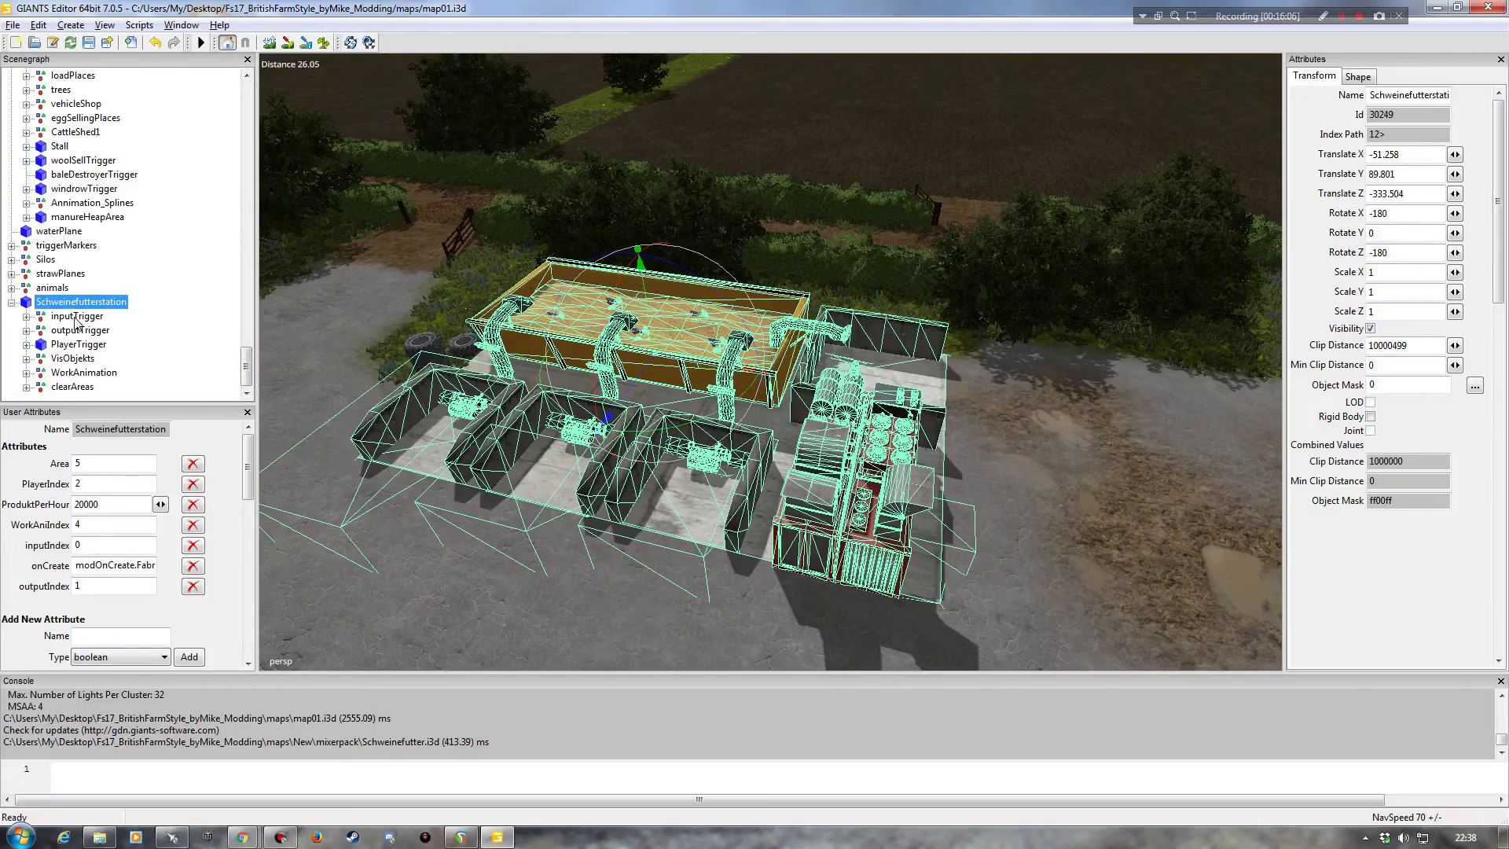
pyautogui.click(26, 317)
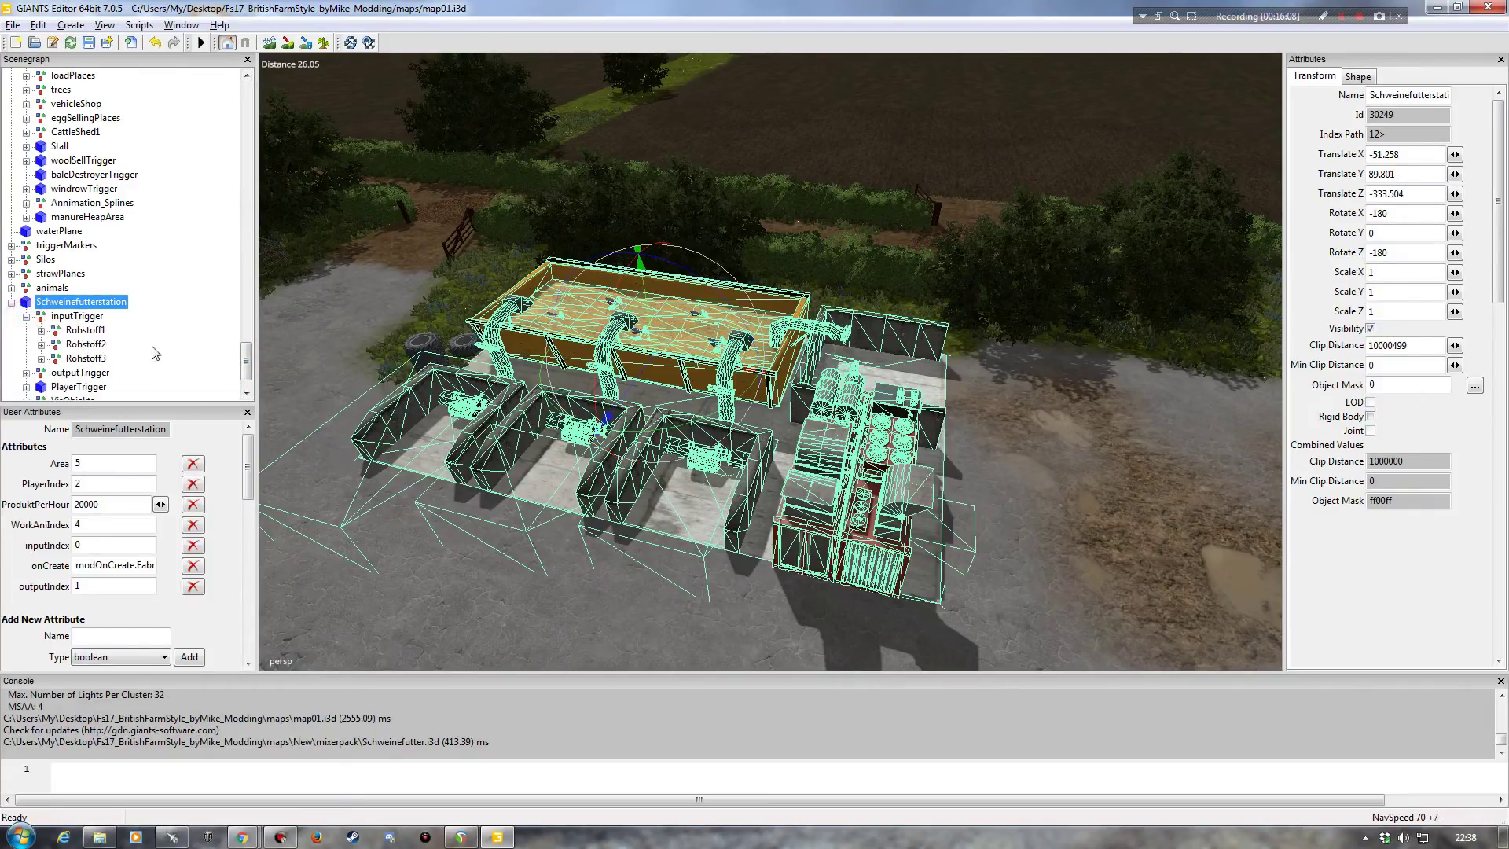
pyautogui.scroll(-1, 243, 362)
pyautogui.click(79, 289)
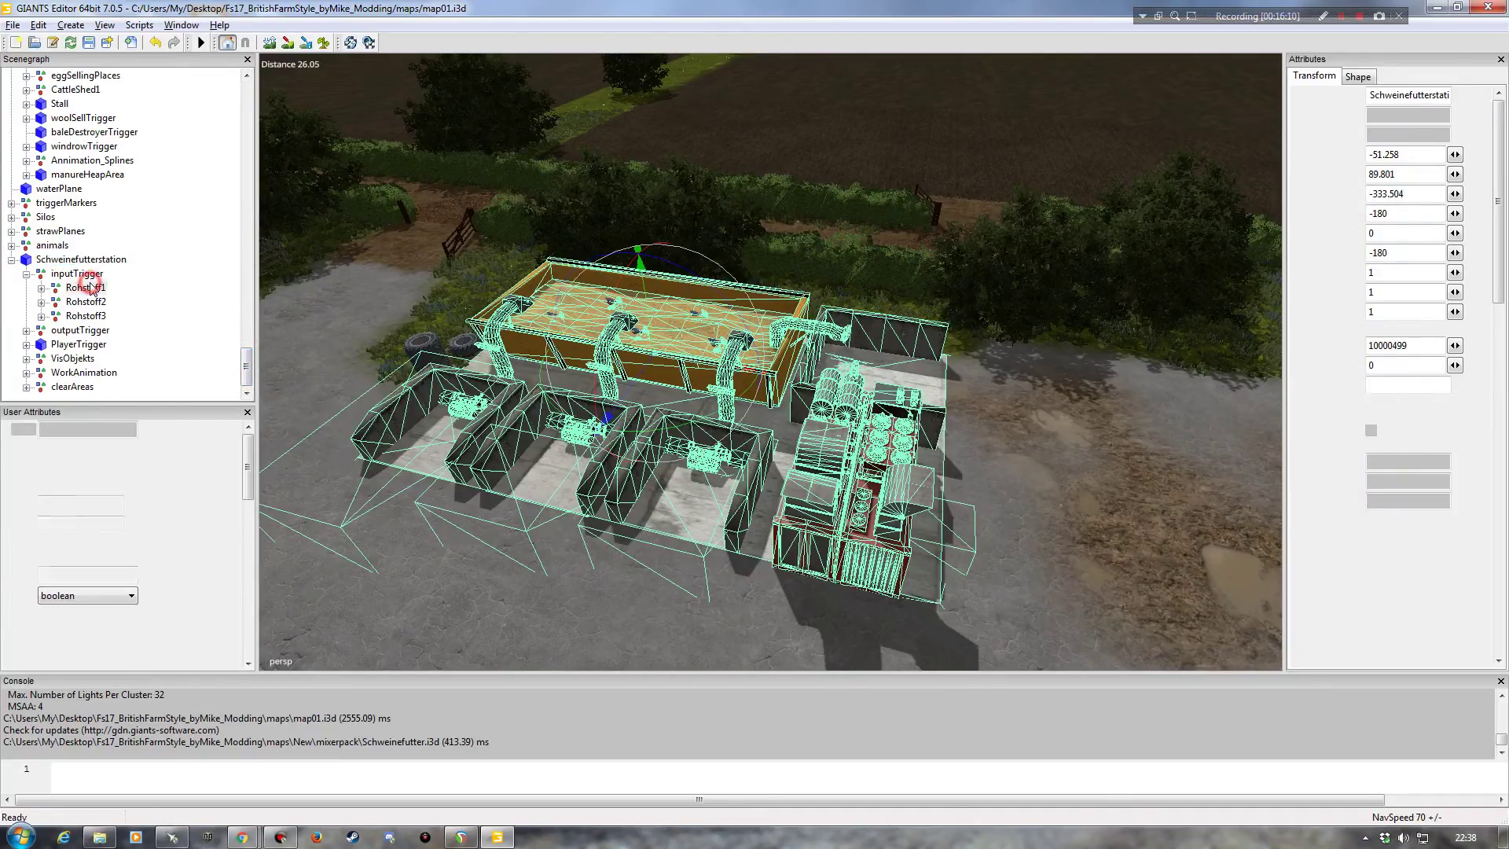
pyautogui.click(77, 507)
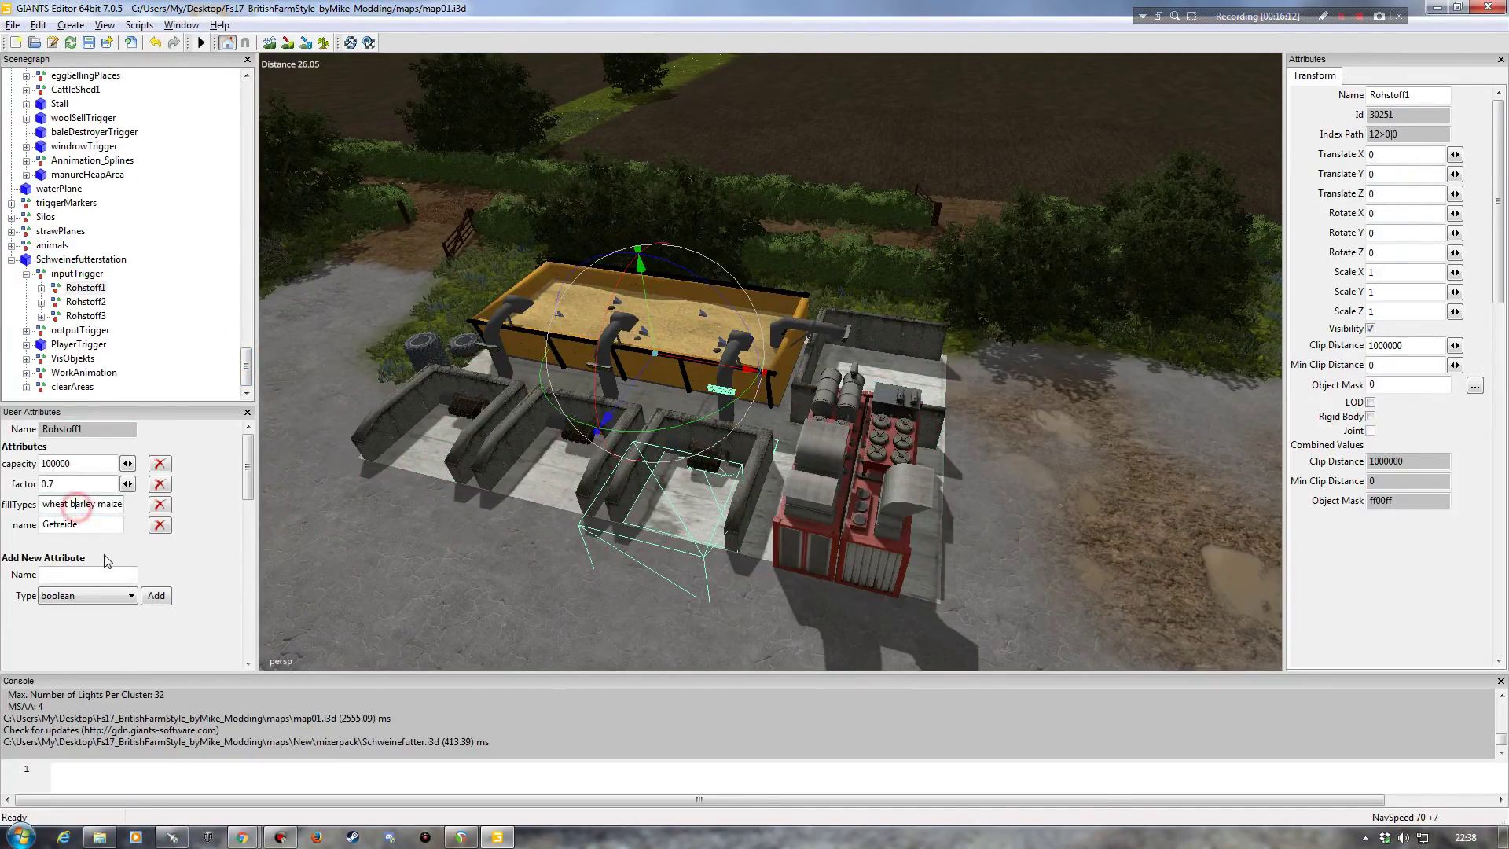
pyautogui.press('End')
pyautogui.click(87, 302)
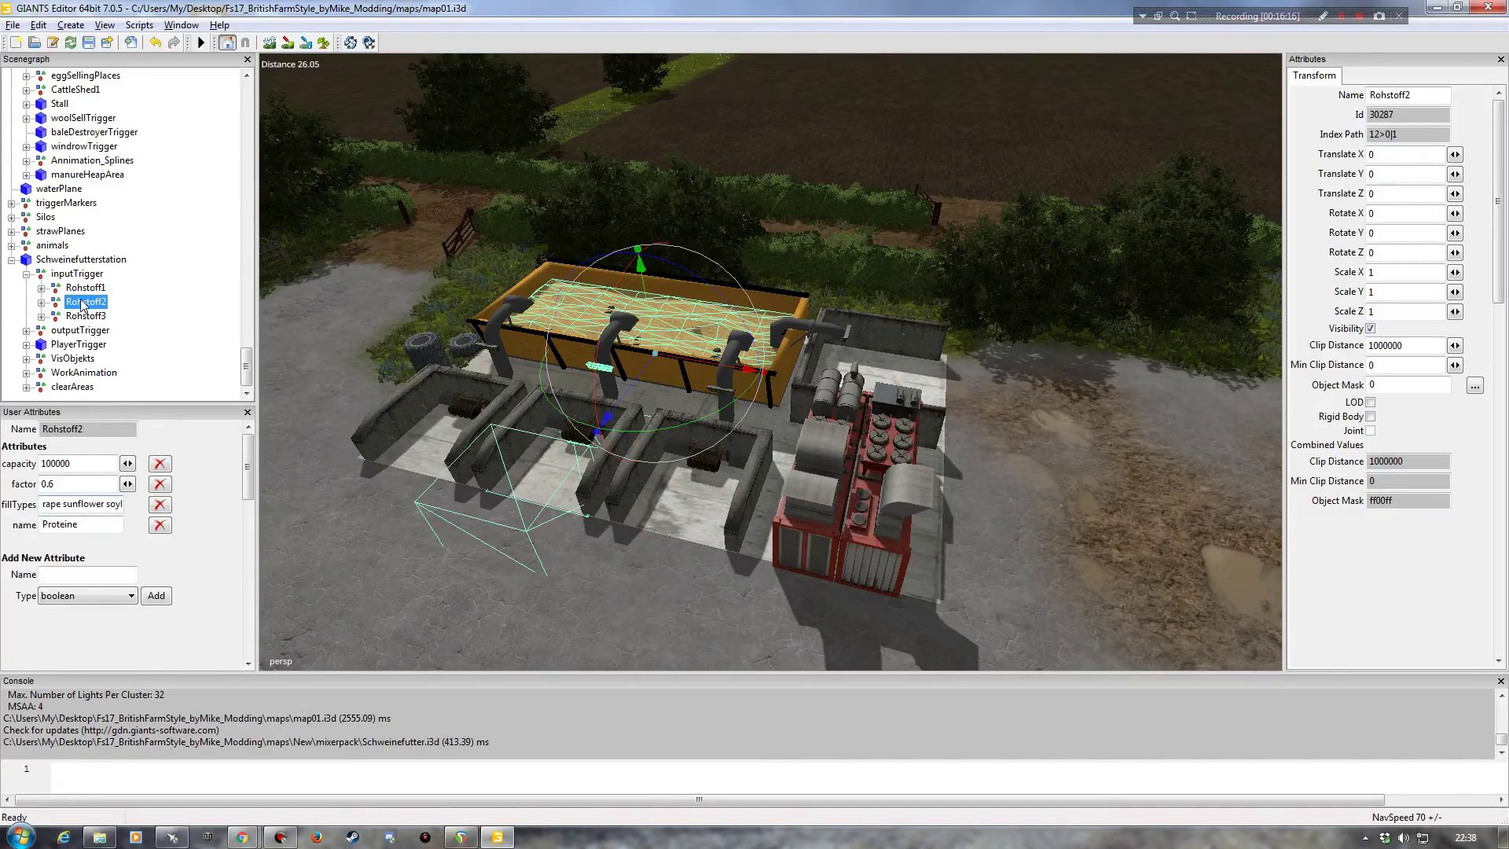
pyautogui.click(53, 505)
pyautogui.press('End')
pyautogui.click(85, 316)
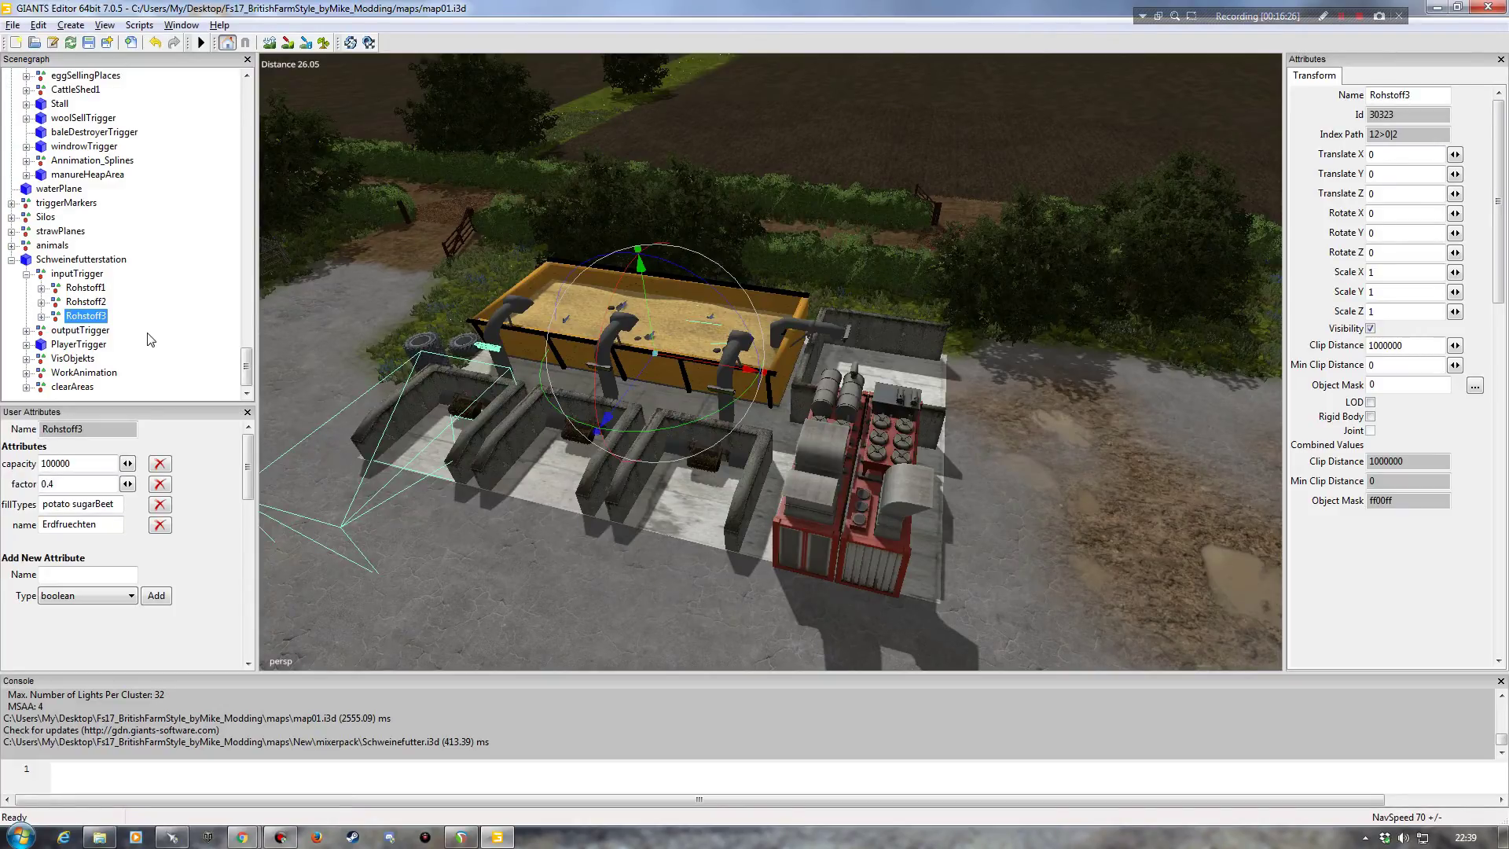
pyautogui.click(26, 274)
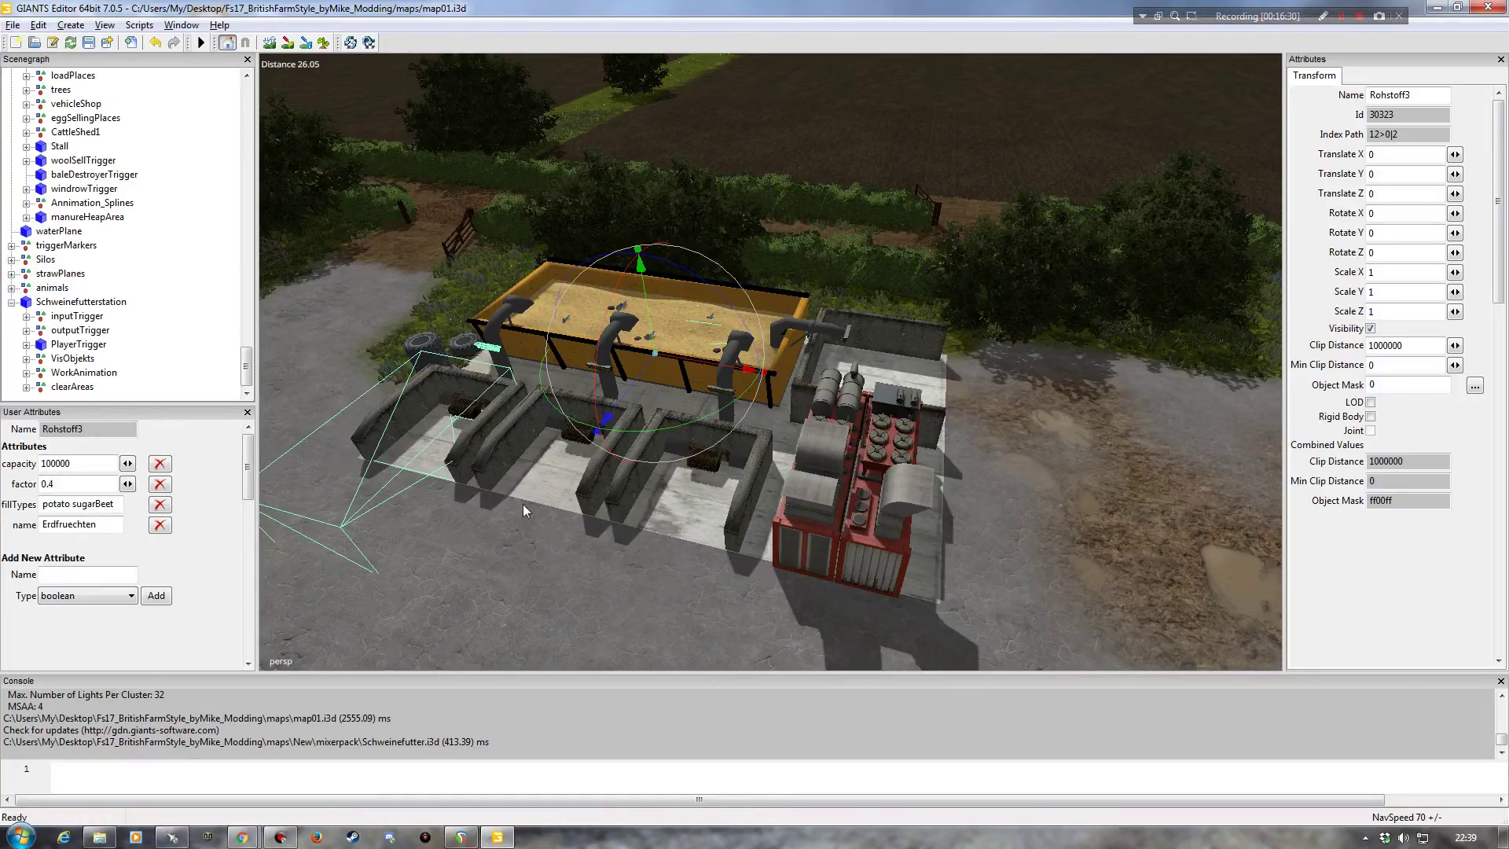
# Step: Reopen inputTrigger to compare which storage bay each of the three Rohstoff triggers covers, and collapse the group
pyautogui.click(26, 316)
pyautogui.click(85, 330)
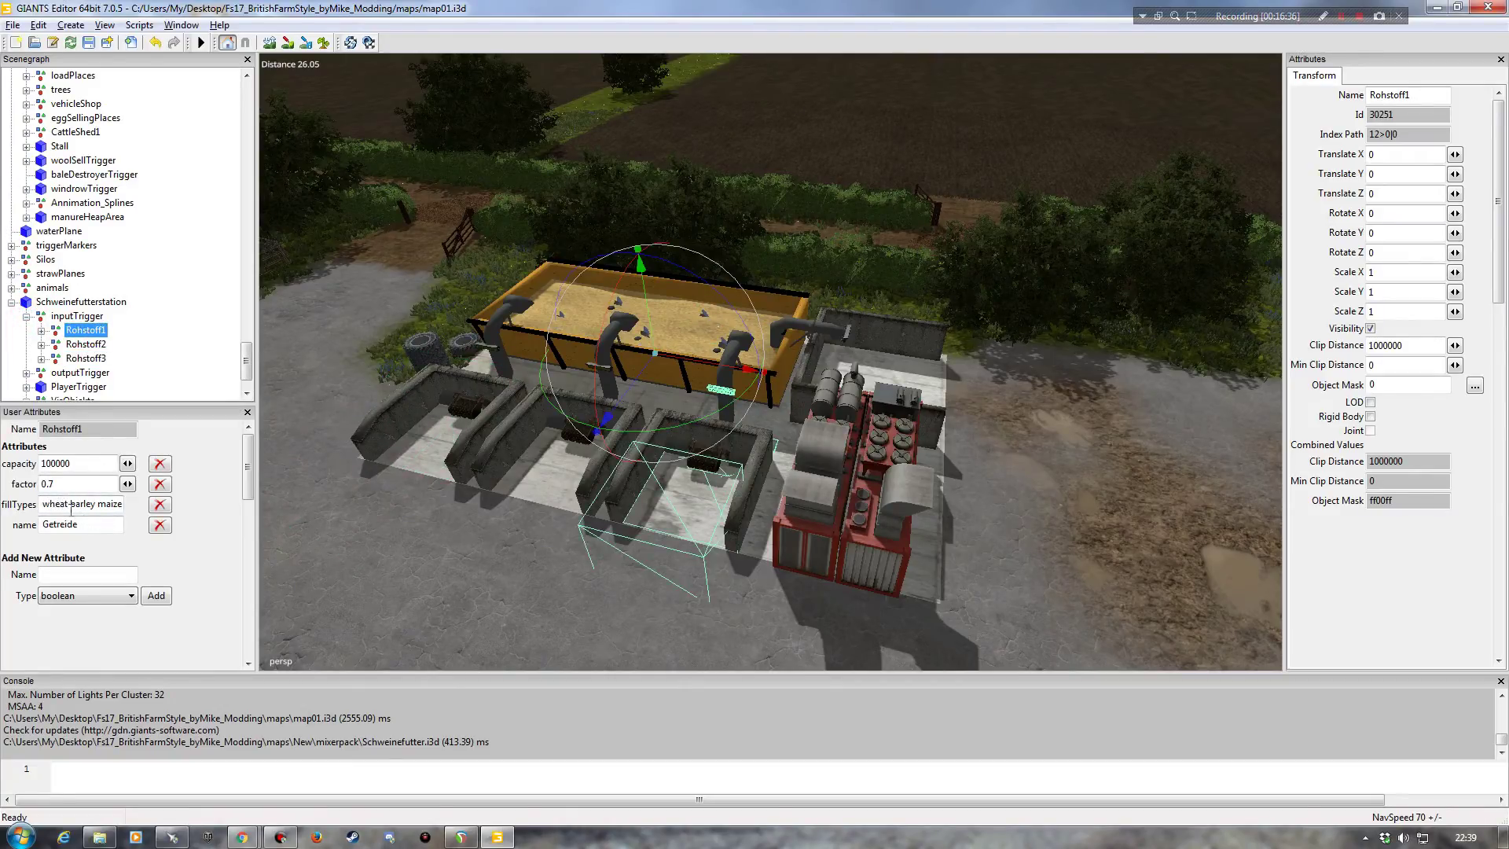
pyautogui.click(83, 344)
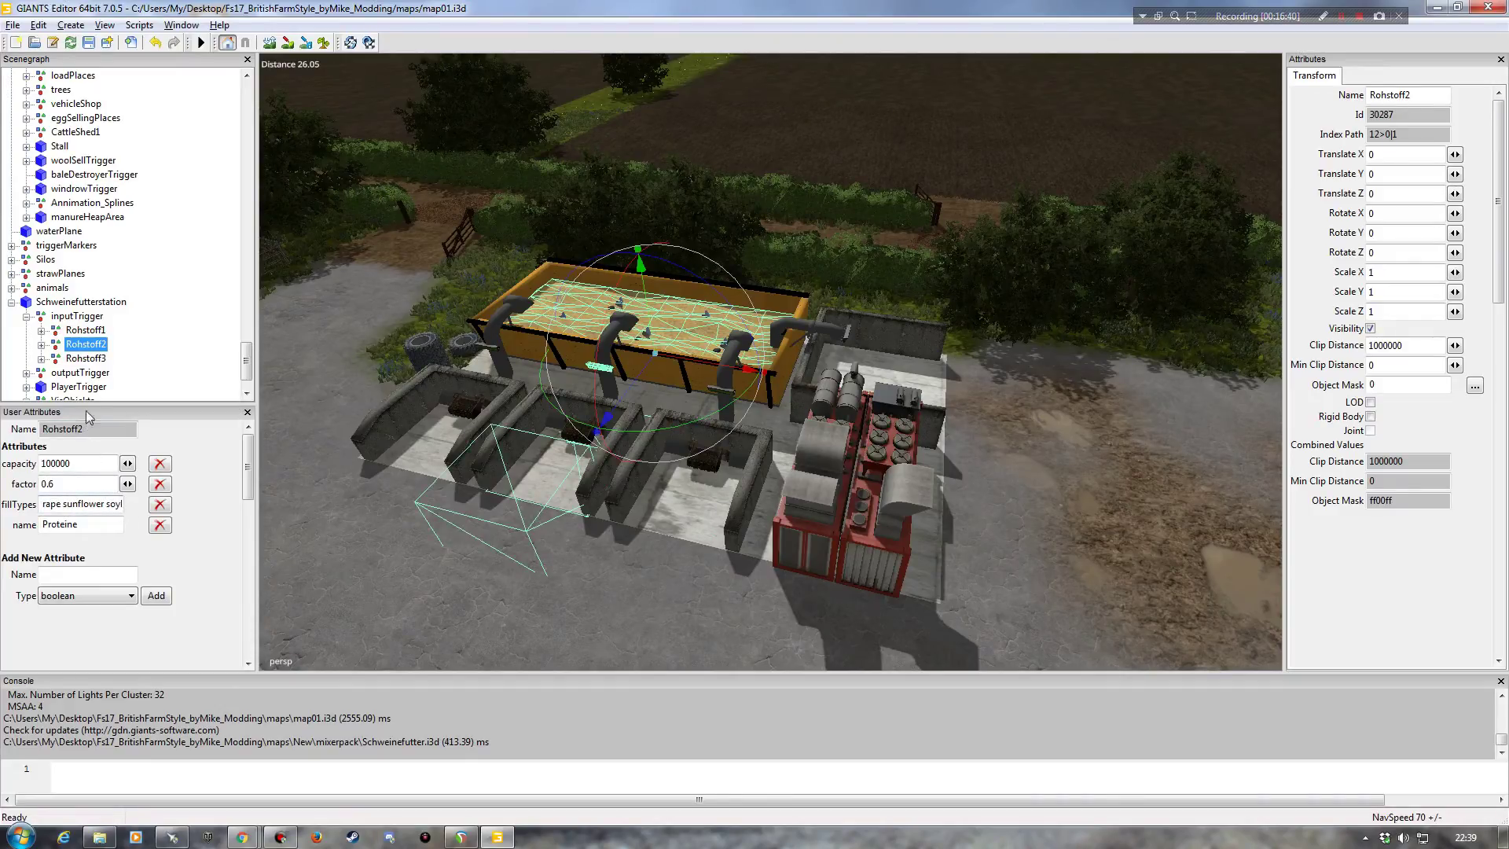
pyautogui.click(86, 359)
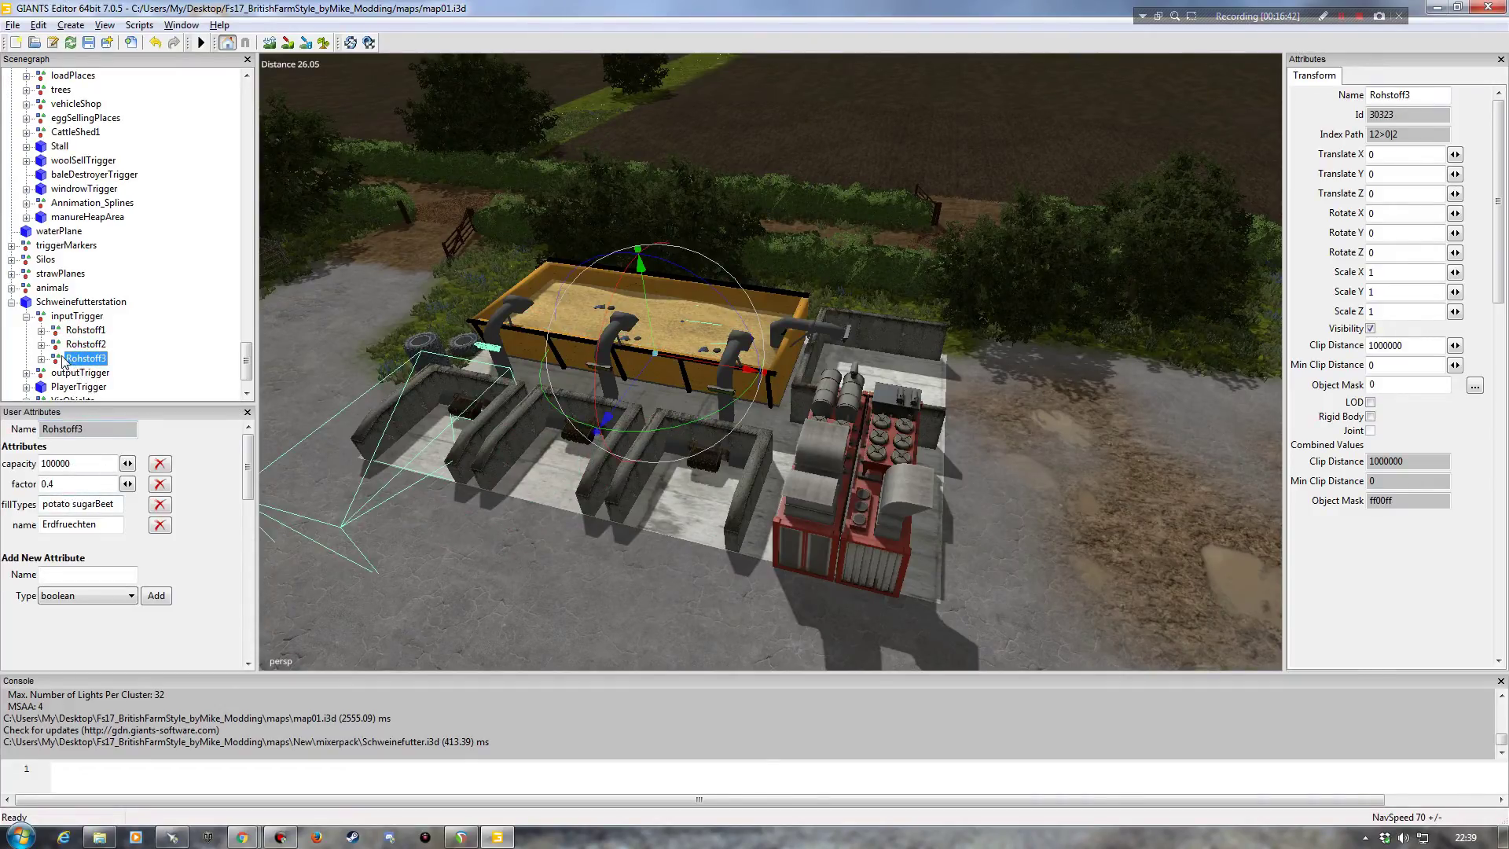
pyautogui.click(26, 316)
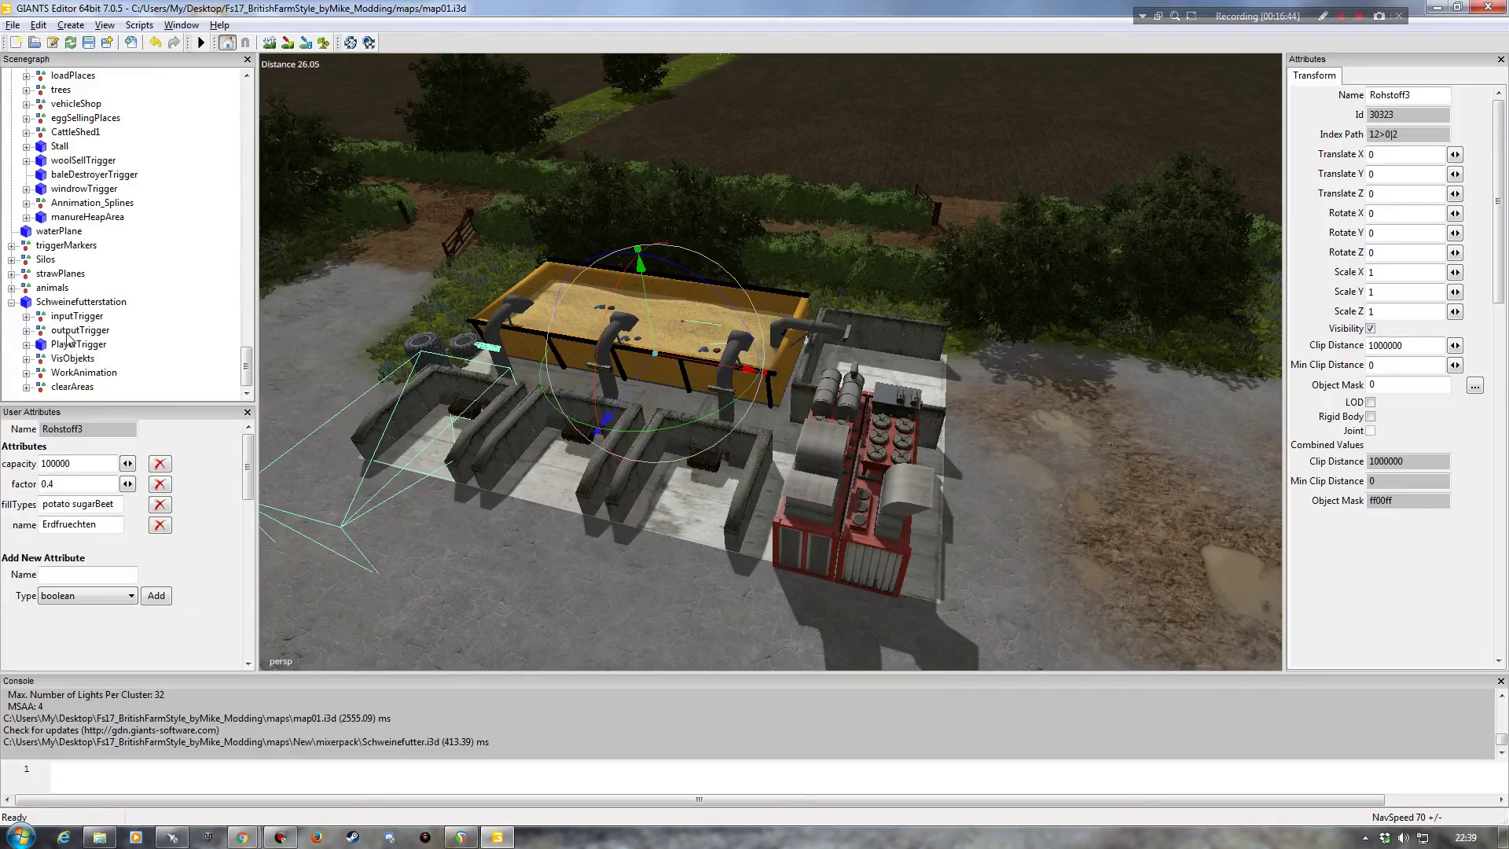
# Step: Examine the user attributes of Produkt1 under the feed station's outputTrigger group, and collapse the group again
pyautogui.click(69, 335)
pyautogui.click(26, 330)
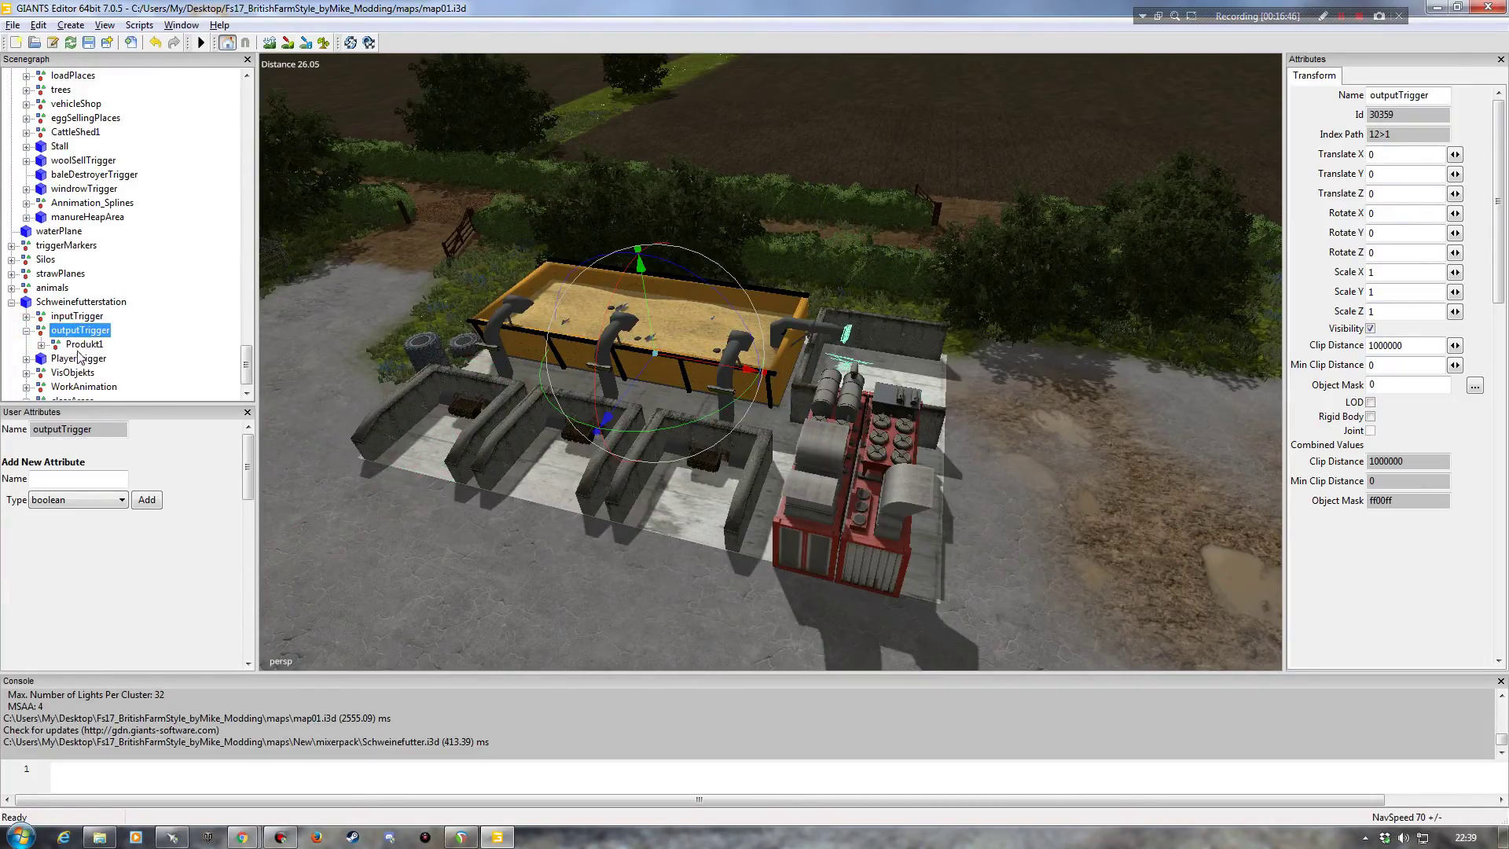
pyautogui.click(82, 345)
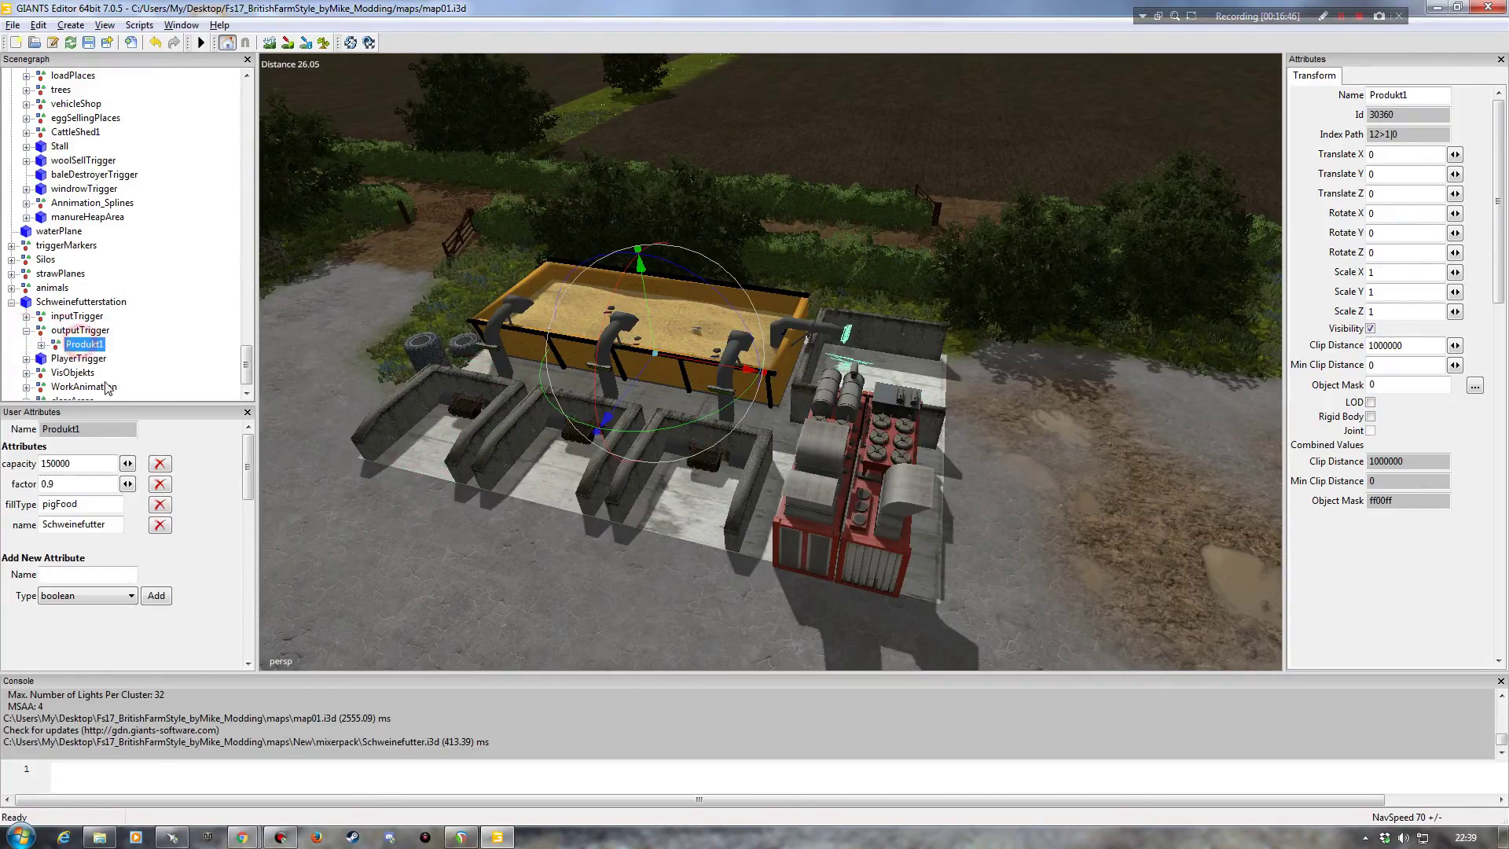
pyautogui.click(41, 345)
pyautogui.click(26, 331)
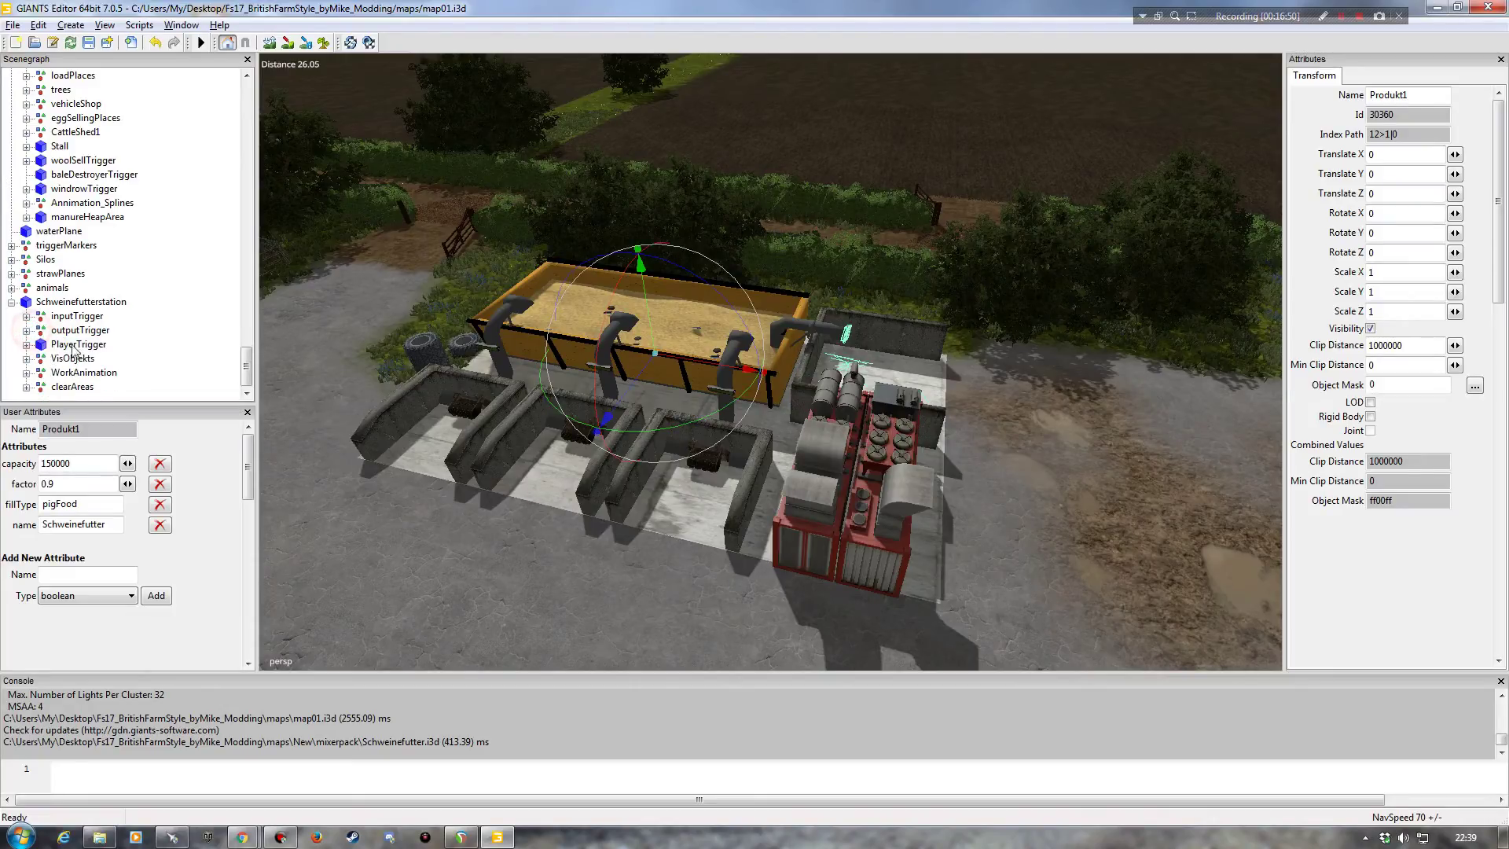
# Step: Open the feed station's WorkAnimation group and go through the sound nodes inside its Sound group
pyautogui.click(27, 372)
pyautogui.scroll(-1, 243, 370)
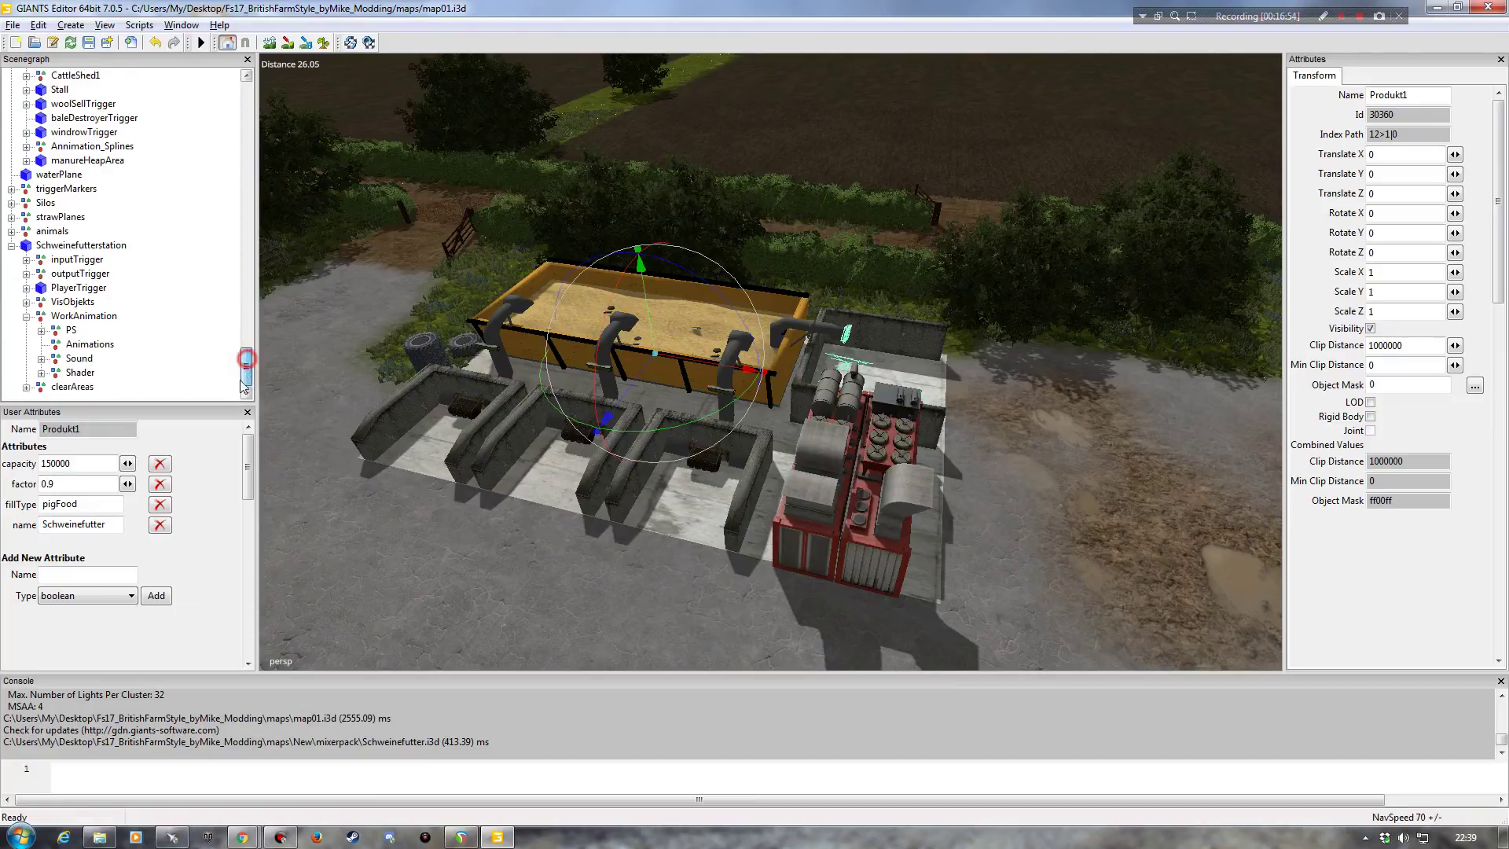
pyautogui.click(78, 359)
pyautogui.click(41, 358)
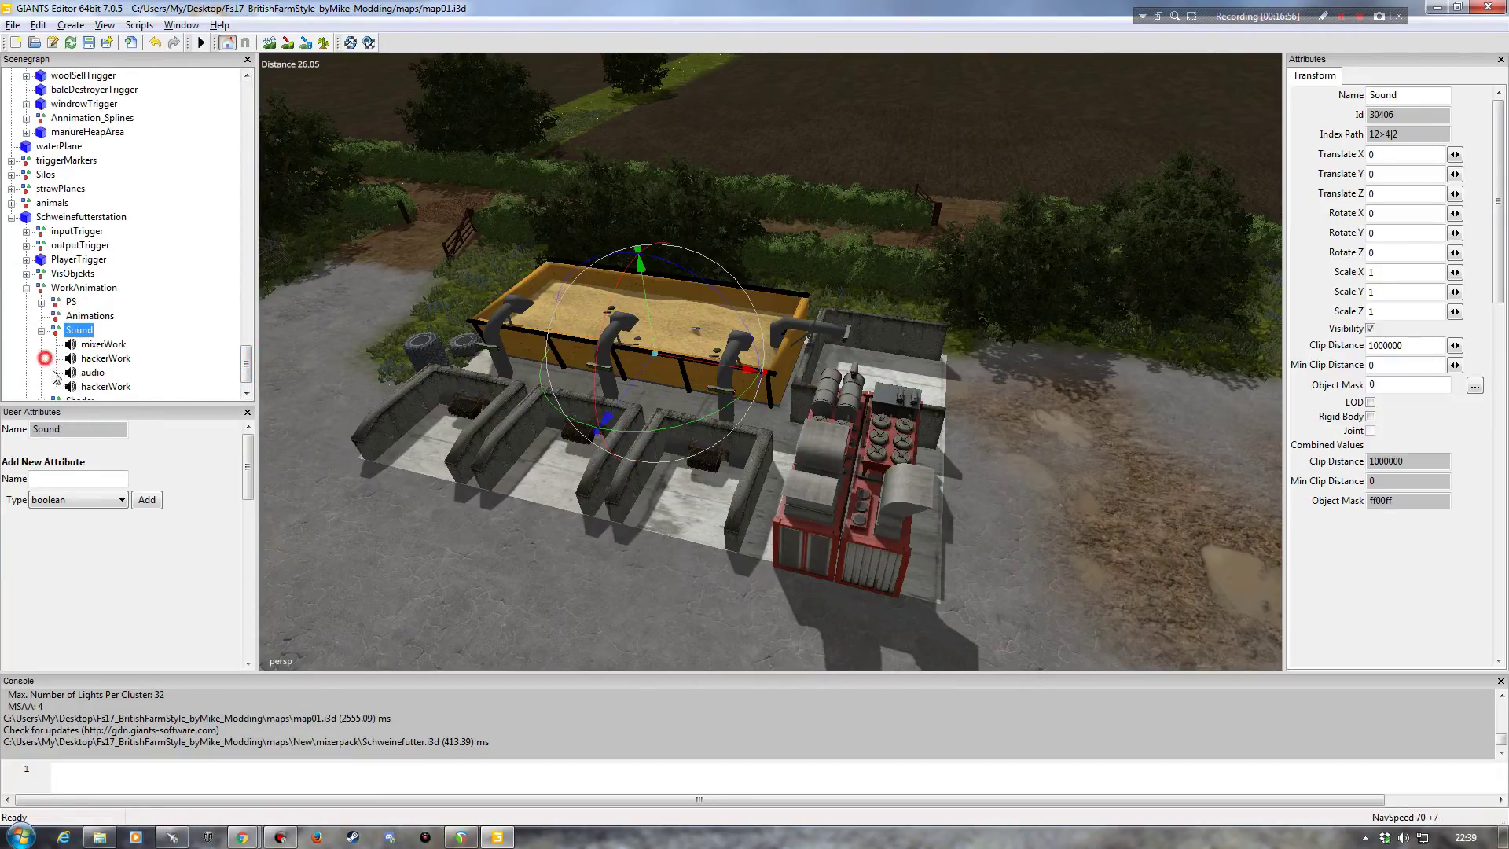
pyautogui.click(90, 346)
pyautogui.press('Down')
pyautogui.press('Down')
pyautogui.press('Down')
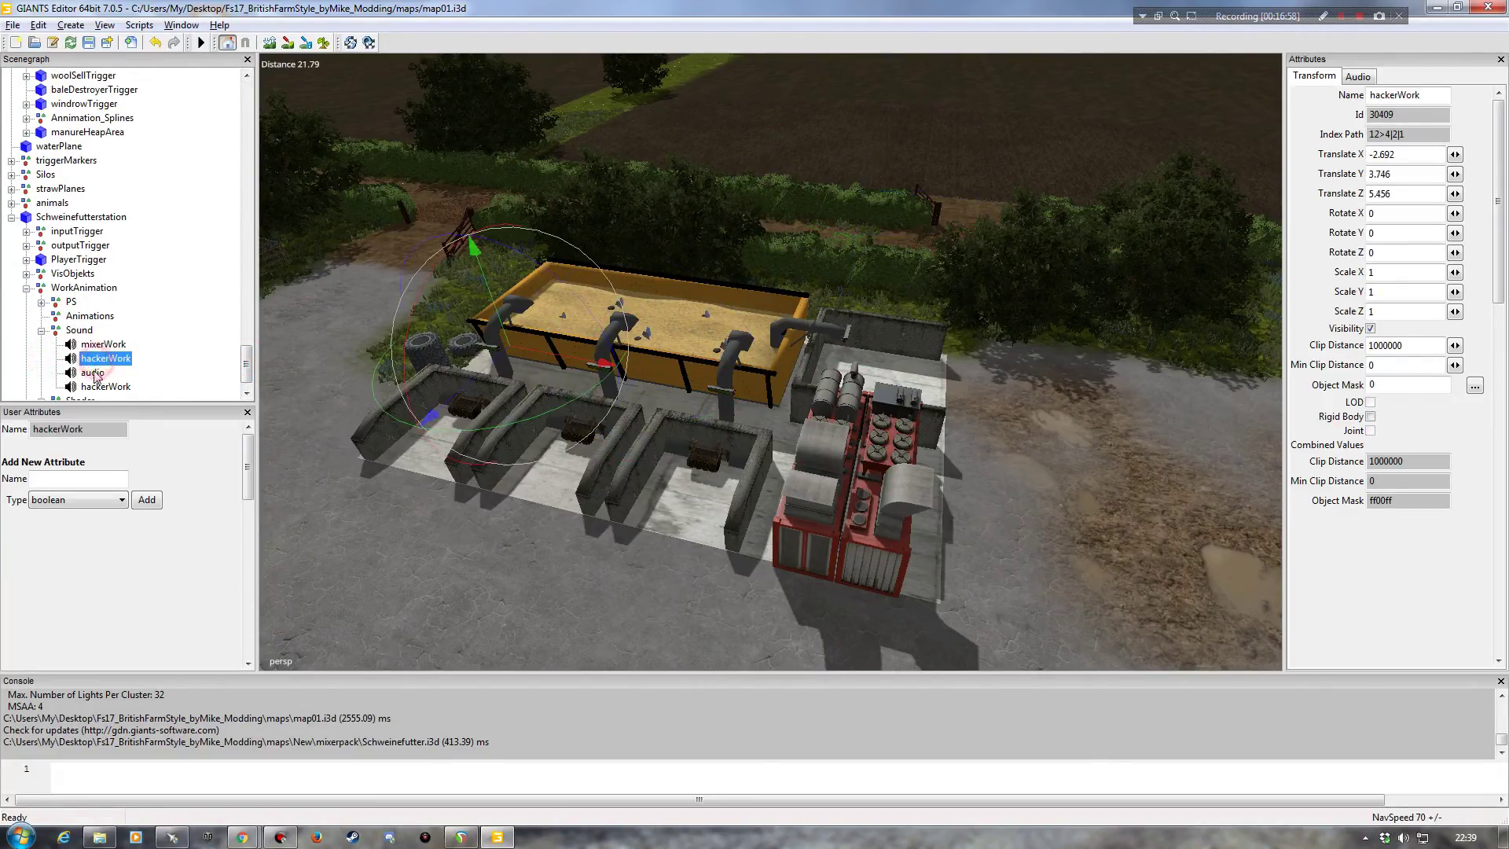
# Step: Check the audio file, range and volume settings of mixerWork and the first hackerWork, and collapse the Sound group
pyautogui.click(103, 345)
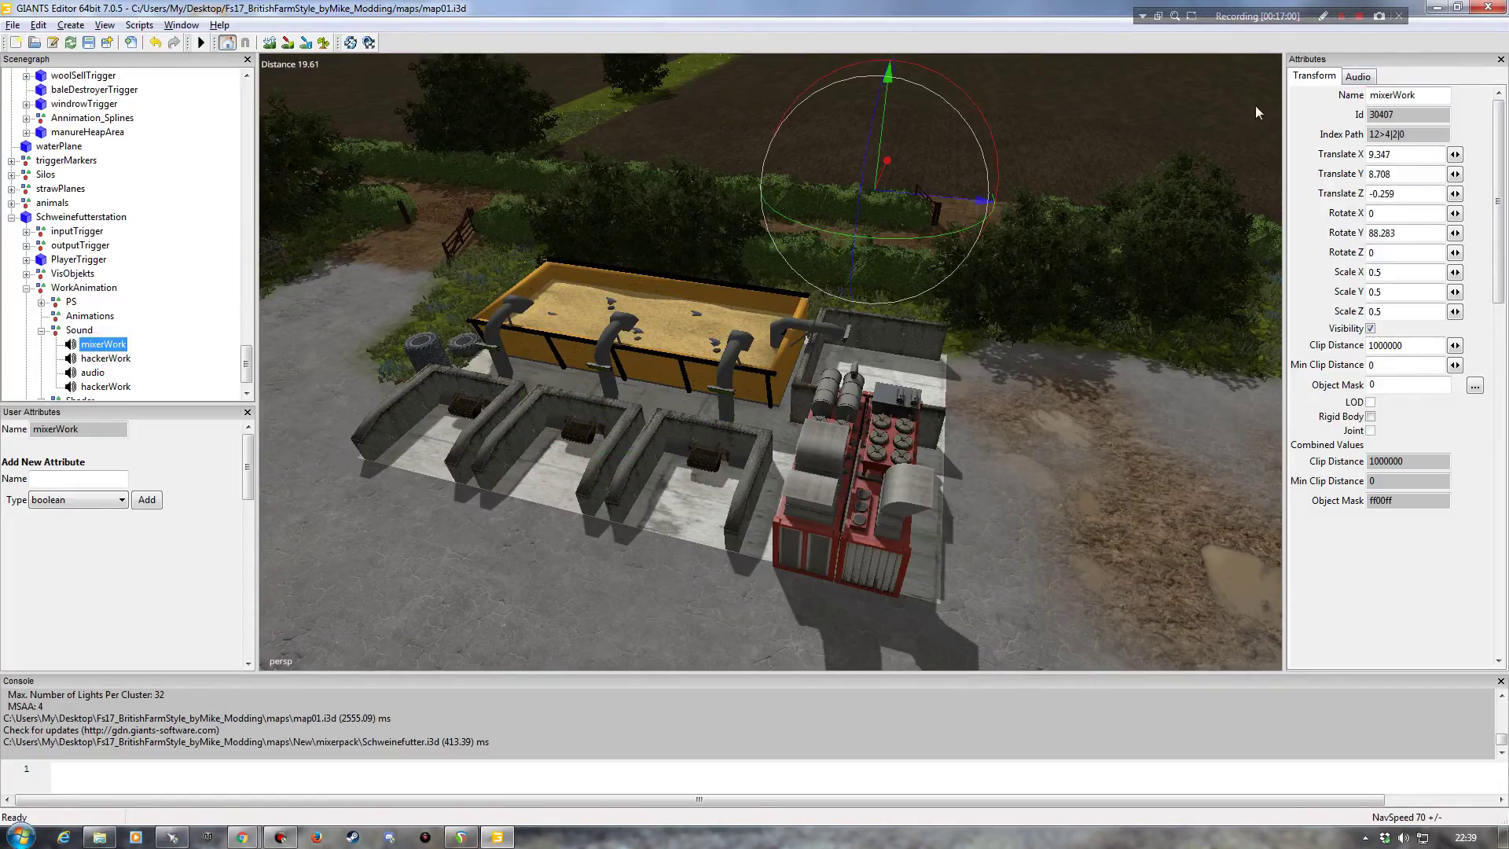
pyautogui.click(1358, 74)
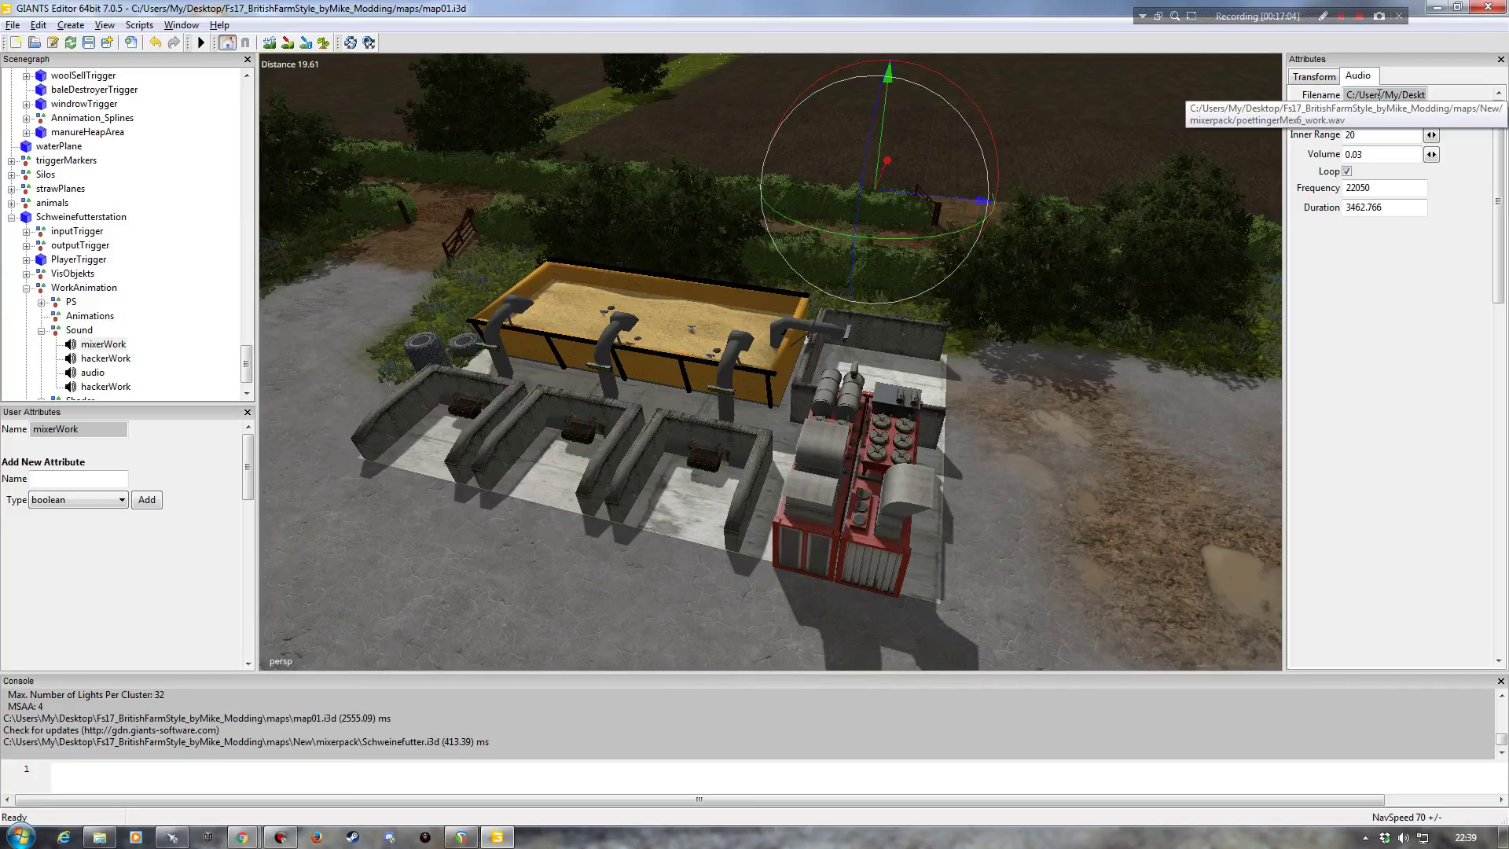
pyautogui.click(95, 359)
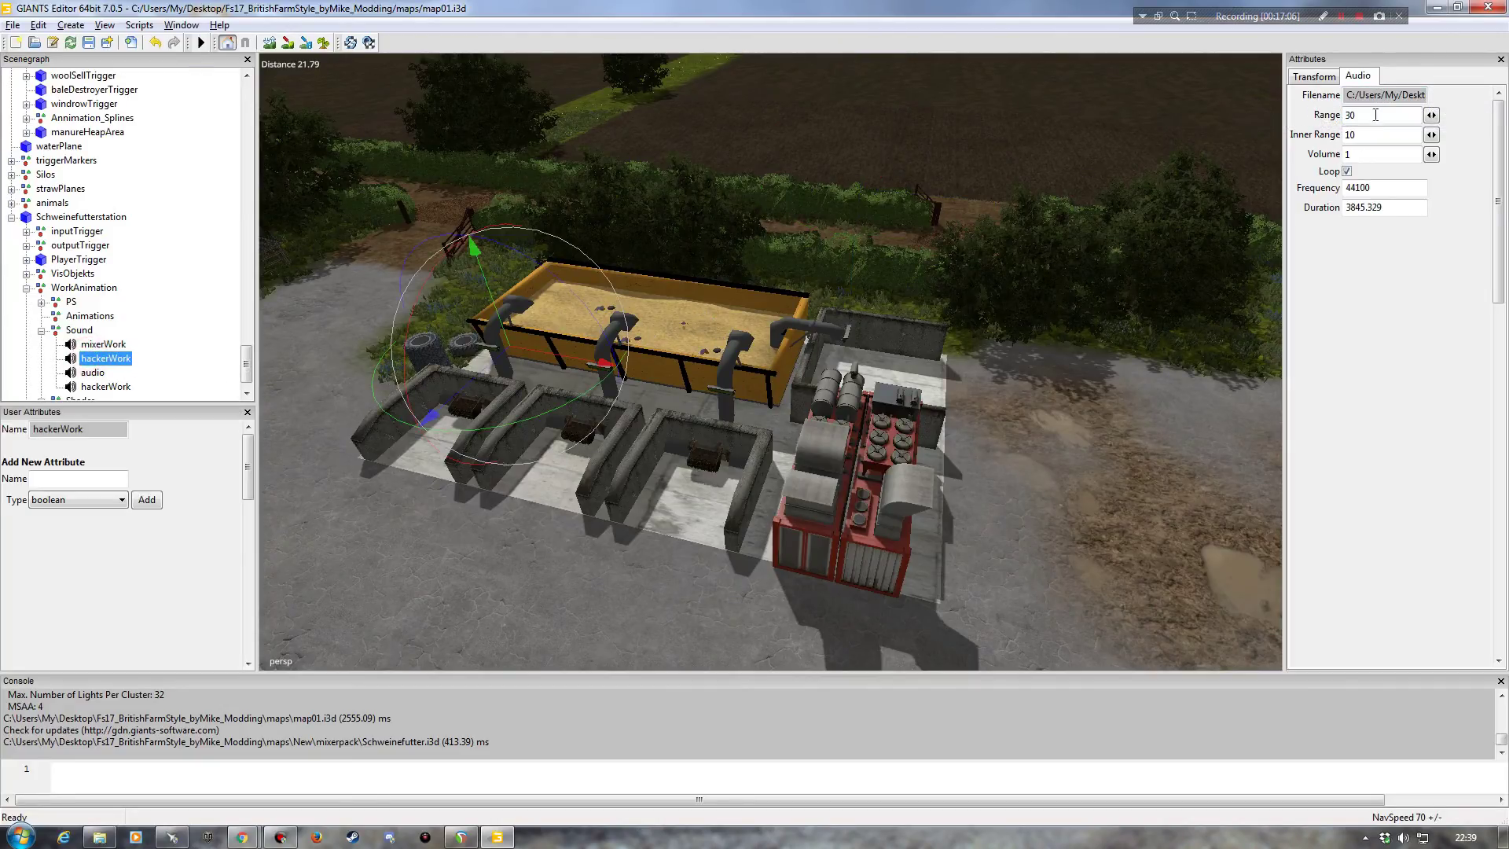
pyautogui.click(41, 331)
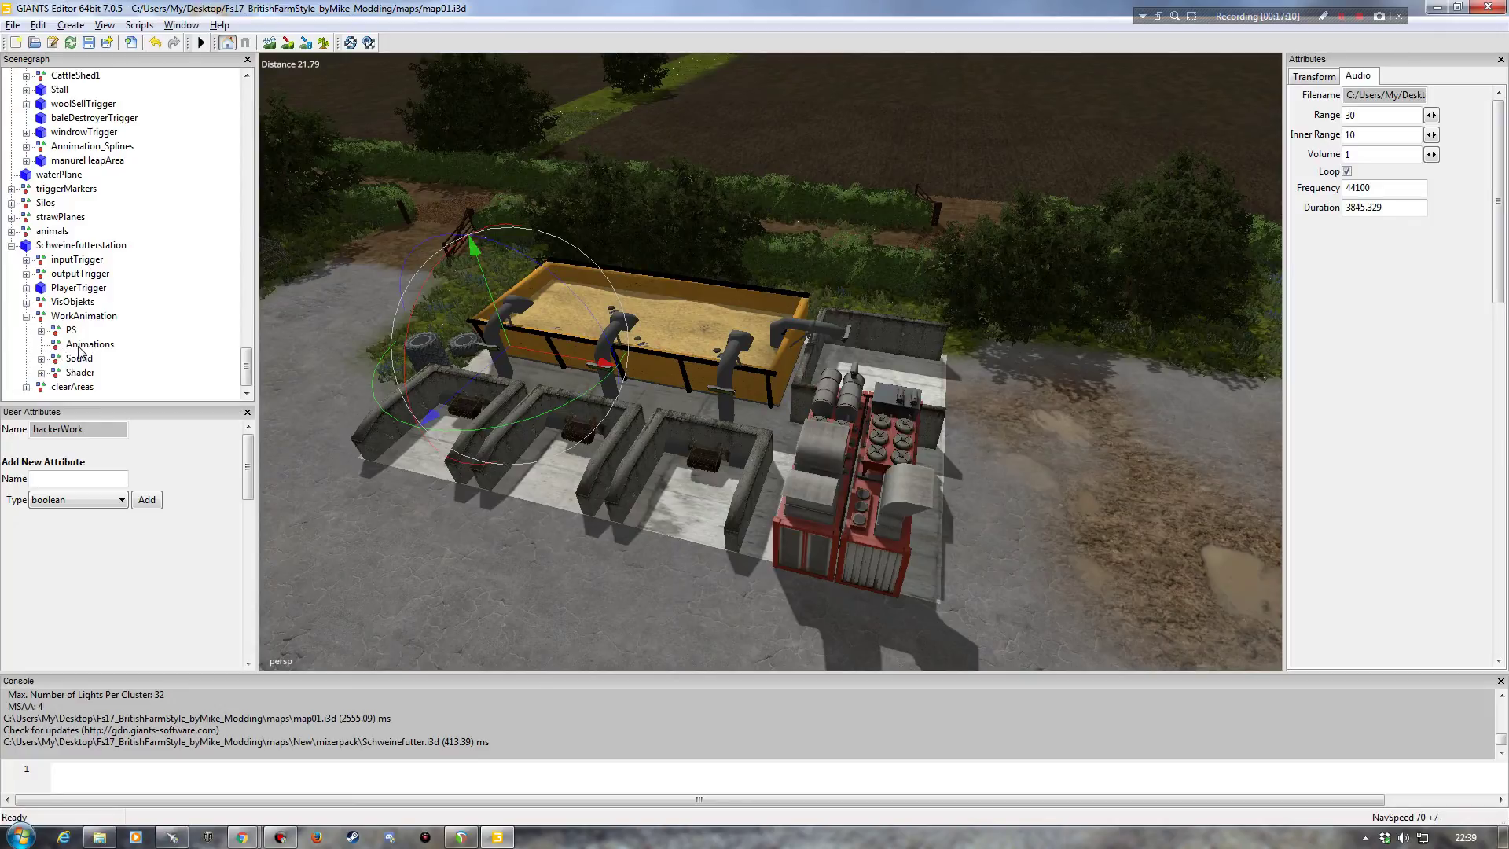
# Step: Open the PS group under WorkAnimation and display the particleSystemFilename attribute of its first forage node
pyautogui.click(42, 331)
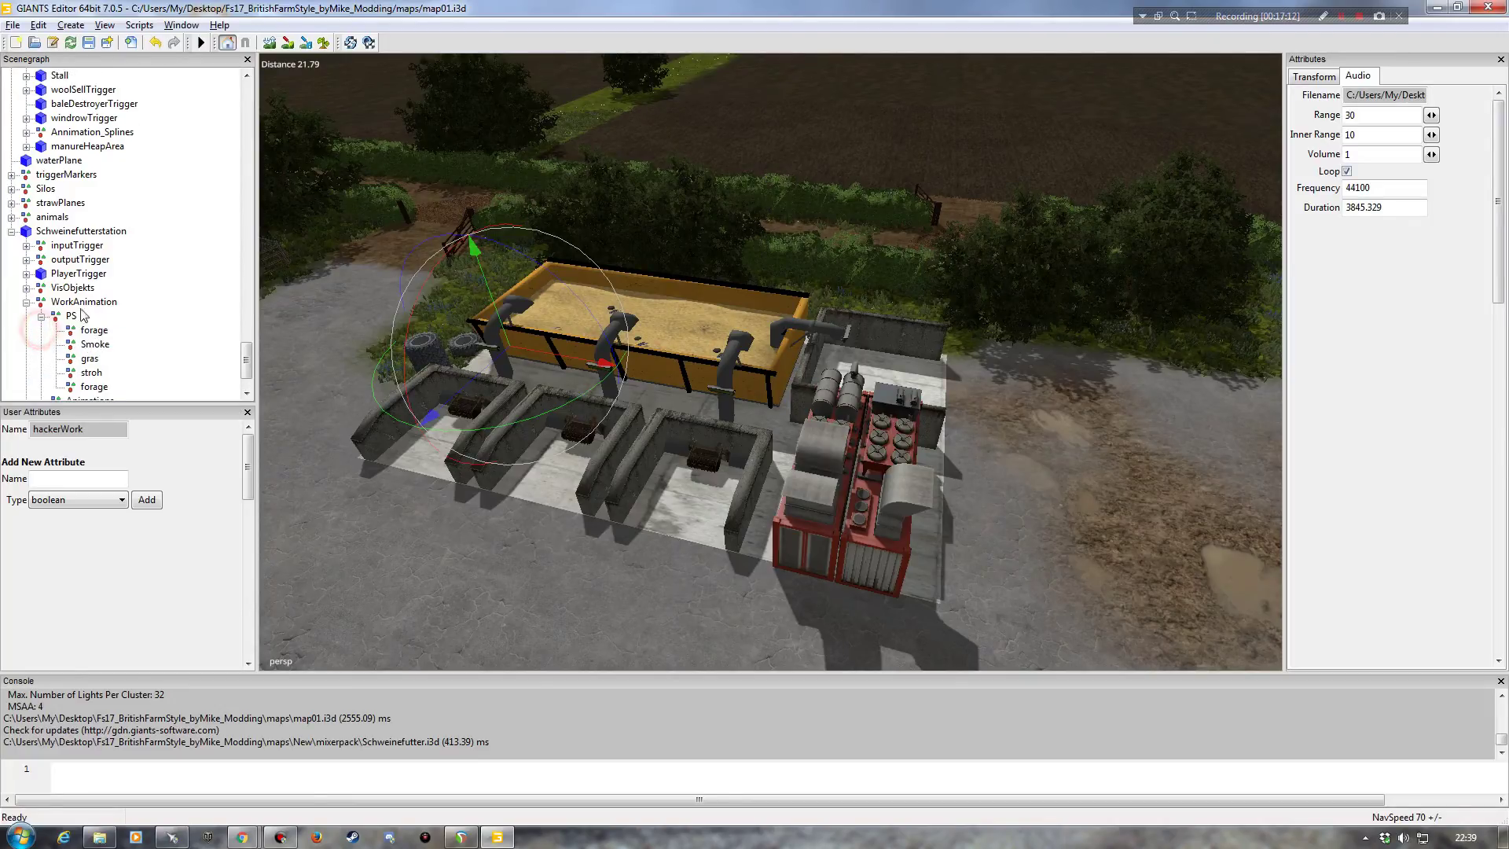
pyautogui.click(71, 318)
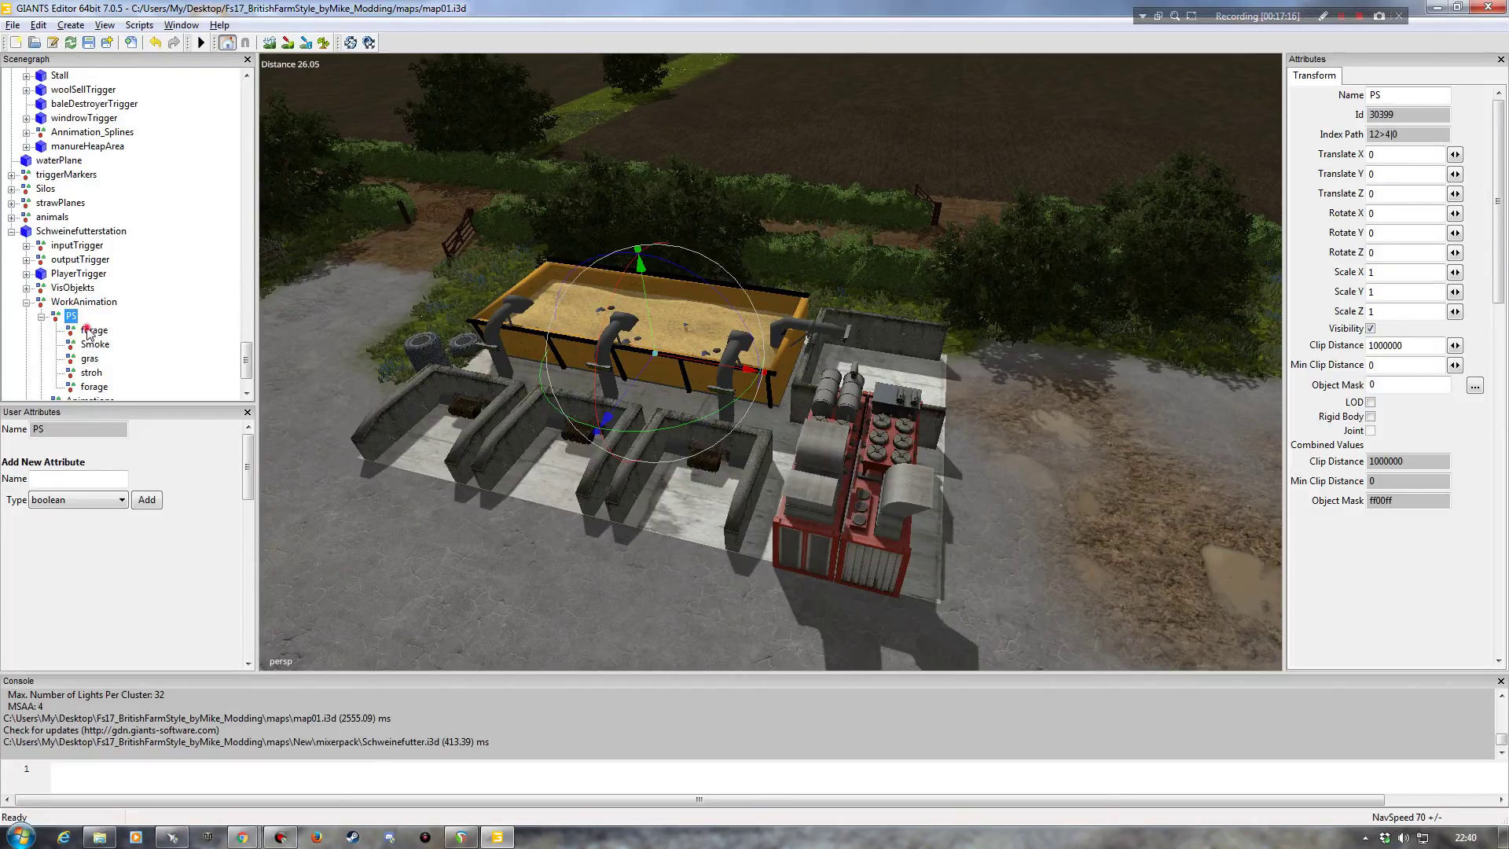
pyautogui.click(92, 330)
pyautogui.scroll(-2, 126, 334)
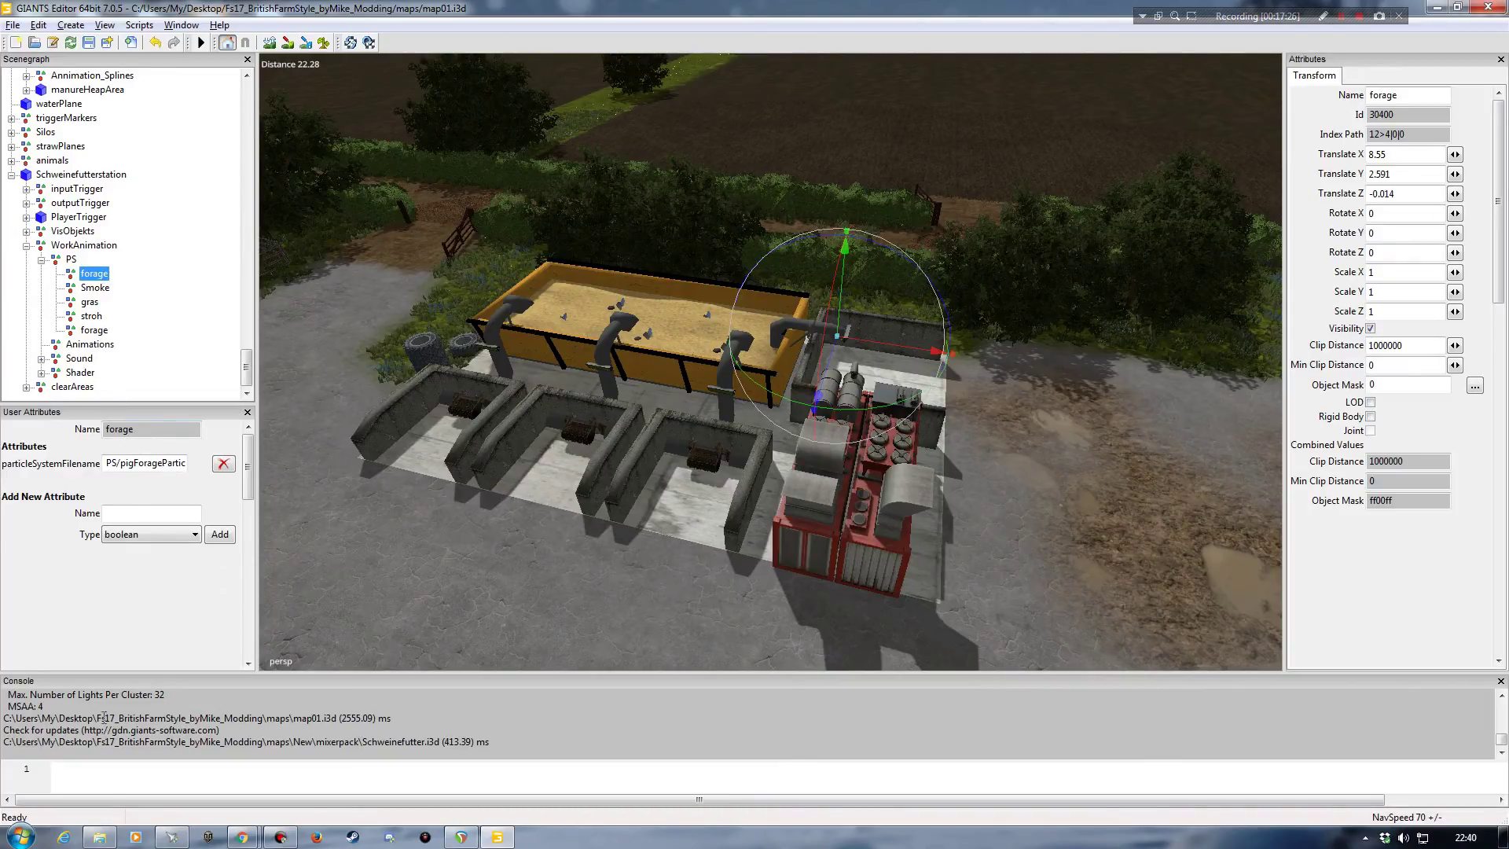
# Step: Switch to Windows Explorer, open the PS folder inside maps/New/mixerpack, and arrange both windows so its path can be read from GIANTS Editor
pyautogui.click(99, 837)
pyautogui.moveTo(588, 119); pyautogui.dragTo(613, 96)
pyautogui.doubleClick(527, 203)
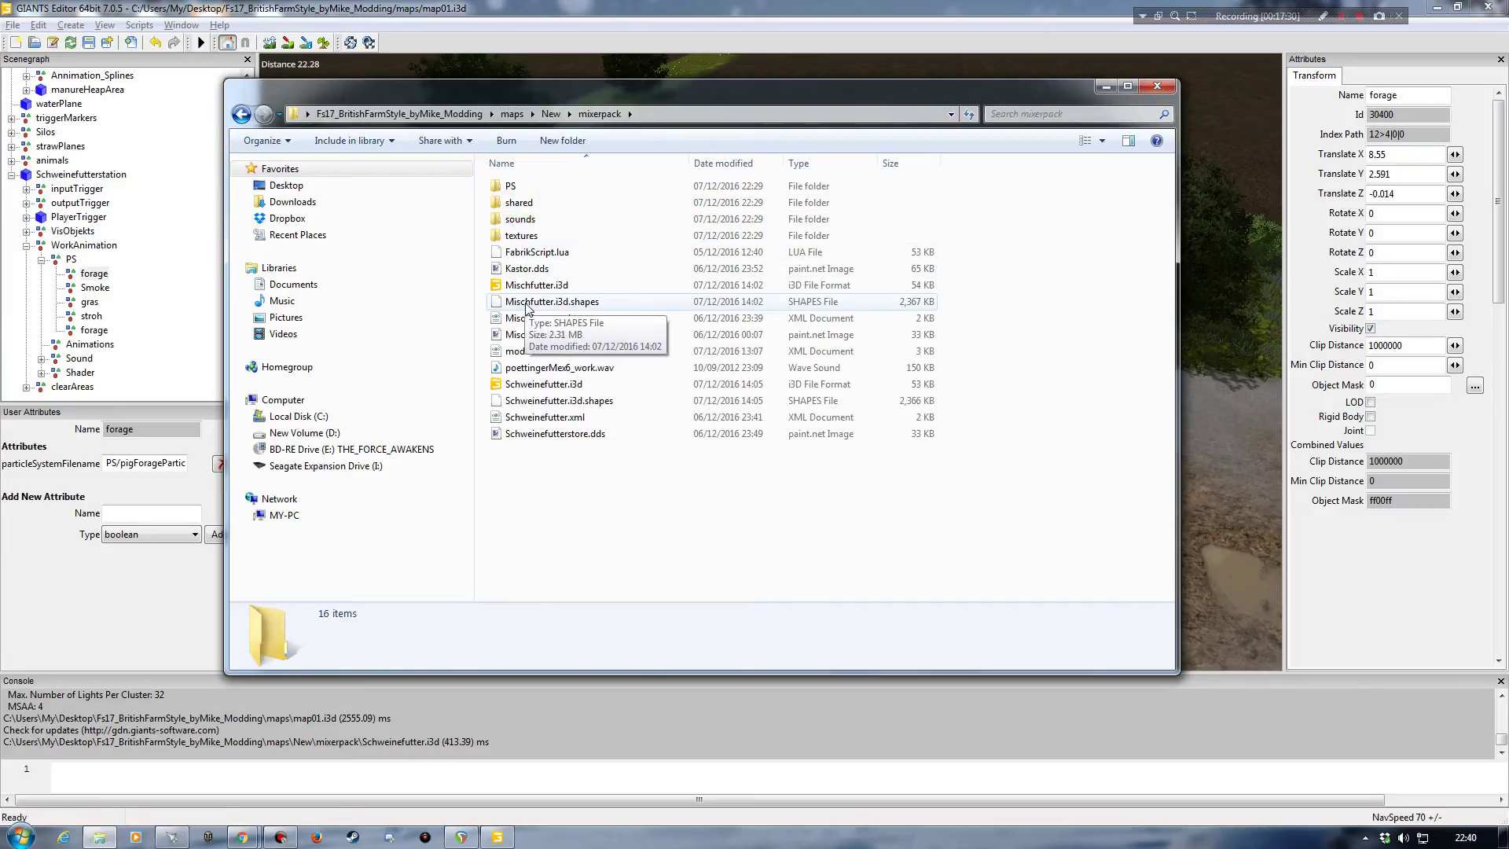
pyautogui.doubleClick(516, 185)
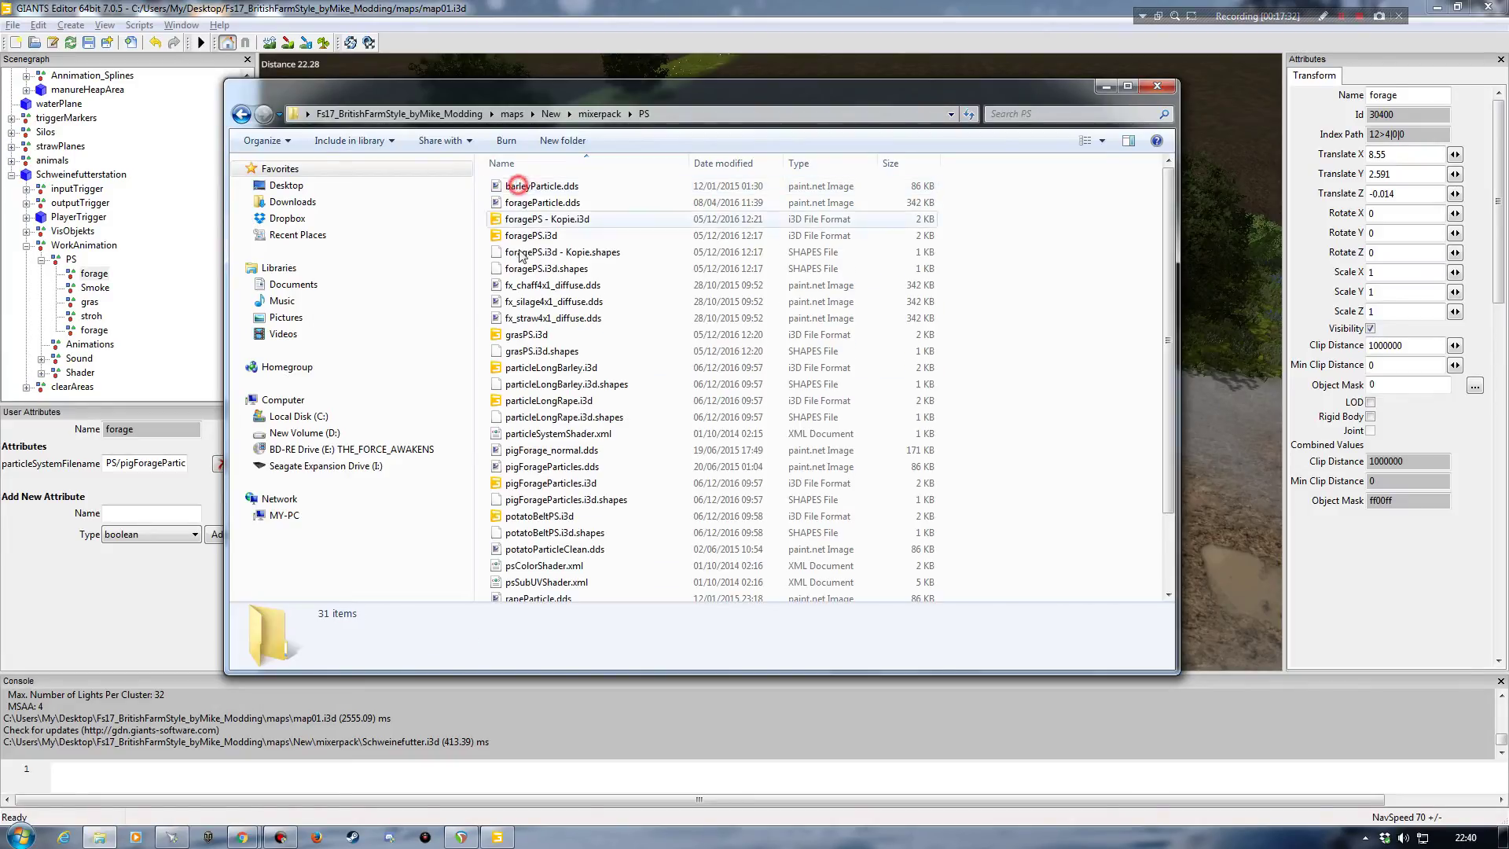
pyautogui.moveTo(661, 102); pyautogui.dragTo(682, 17)
pyautogui.click(206, 14)
pyautogui.moveTo(205, 11); pyautogui.dragTo(206, 72)
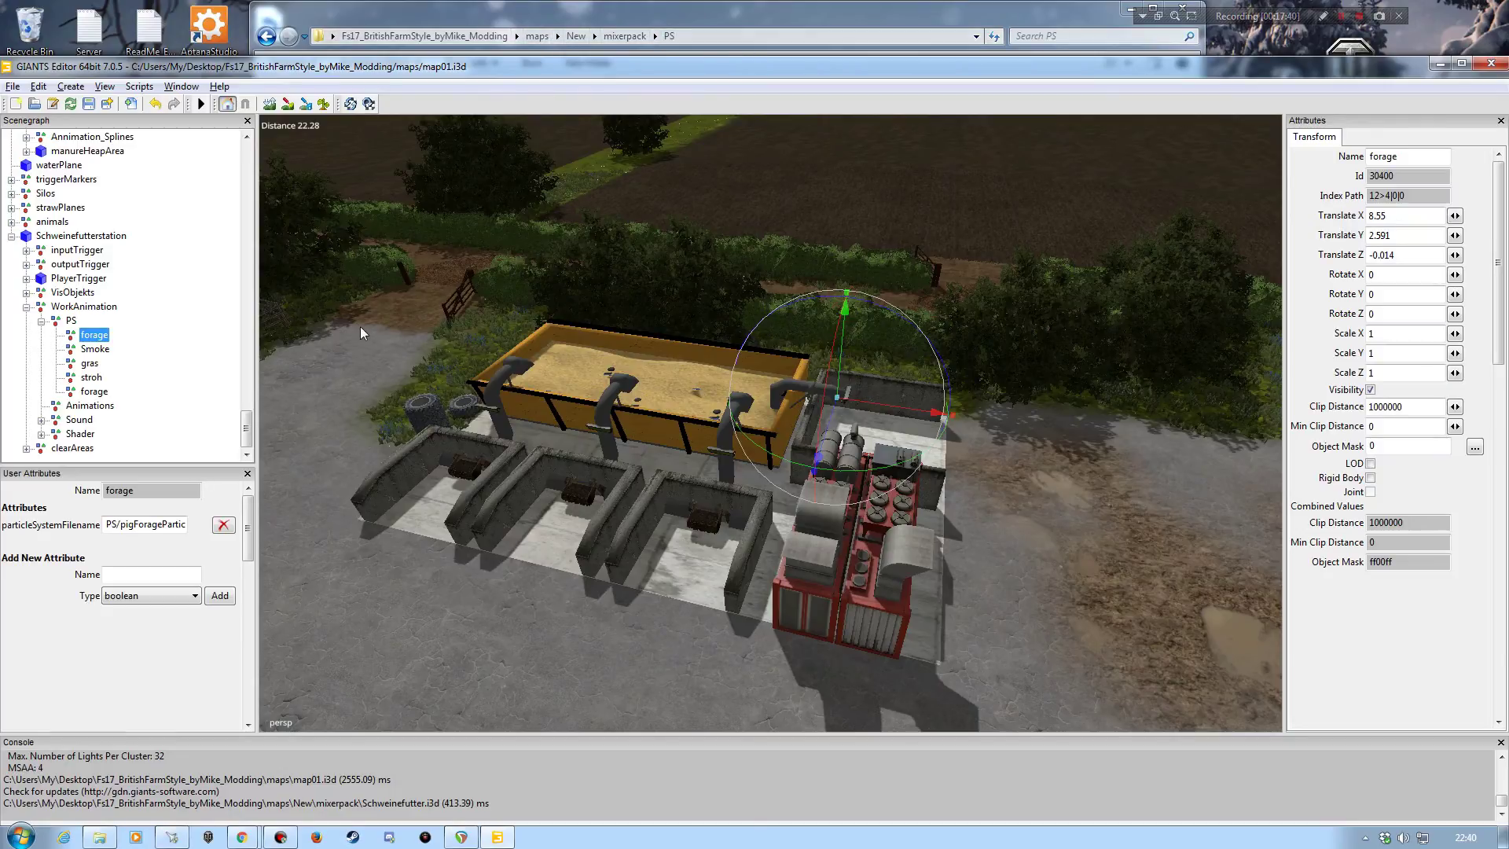
# Step: Prefix the first forage node's particleSystemFilename with maps/New/mixerpack/ and check the complete path
pyautogui.click(104, 522)
pyautogui.write('maps/')
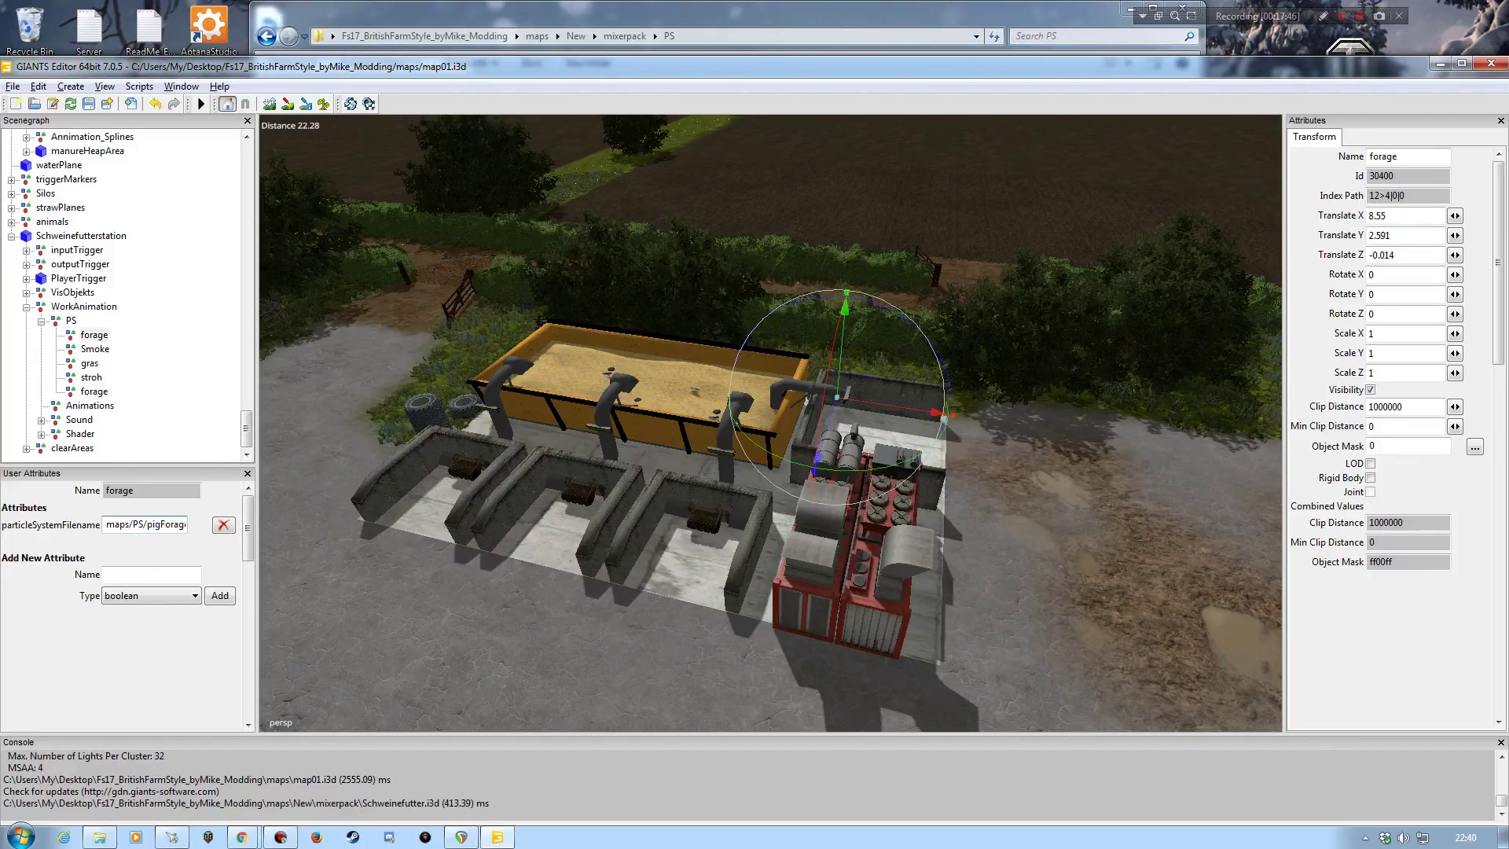
pyautogui.write('N')
pyautogui.write('rp')
pyautogui.click(154, 524)
pyautogui.press('Right')
pyautogui.press('Right')
pyautogui.press('Right')
pyautogui.press('Right')
pyautogui.press('Right')
pyautogui.press('Right')
pyautogui.press('Right')
pyautogui.press('Right')
pyautogui.press('Right')
pyautogui.press('Right')
pyautogui.press('Right')
pyautogui.press('Right')
pyautogui.press('Right')
pyautogui.press('Right')
pyautogui.press('Right')
pyautogui.press('Right')
pyautogui.press('Right')
pyautogui.press('Right')
pyautogui.press('Right')
pyautogui.press('Right')
pyautogui.press('Left')
pyautogui.press('Left')
pyautogui.press('Left')
pyautogui.press('Left')
pyautogui.press('Left')
pyautogui.press('Left')
pyautogui.press('Left')
pyautogui.press('Left')
pyautogui.press('Left')
pyautogui.press('Left')
pyautogui.press('Left')
pyautogui.press('Left')
pyautogui.press('Left')
pyautogui.press('Left')
pyautogui.press('Left')
pyautogui.press('Left')
pyautogui.press('Left')
pyautogui.press('Left')
pyautogui.press('Left')
pyautogui.press('Left')
# Step: Copy the maps/New/mixerpack/ prefix and insert it at the start of the Smoke node's particleSystemFilename
pyautogui.moveTo(156, 529); pyautogui.dragTo(58, 528)
pyautogui.hotkey('ctrl', 'c')
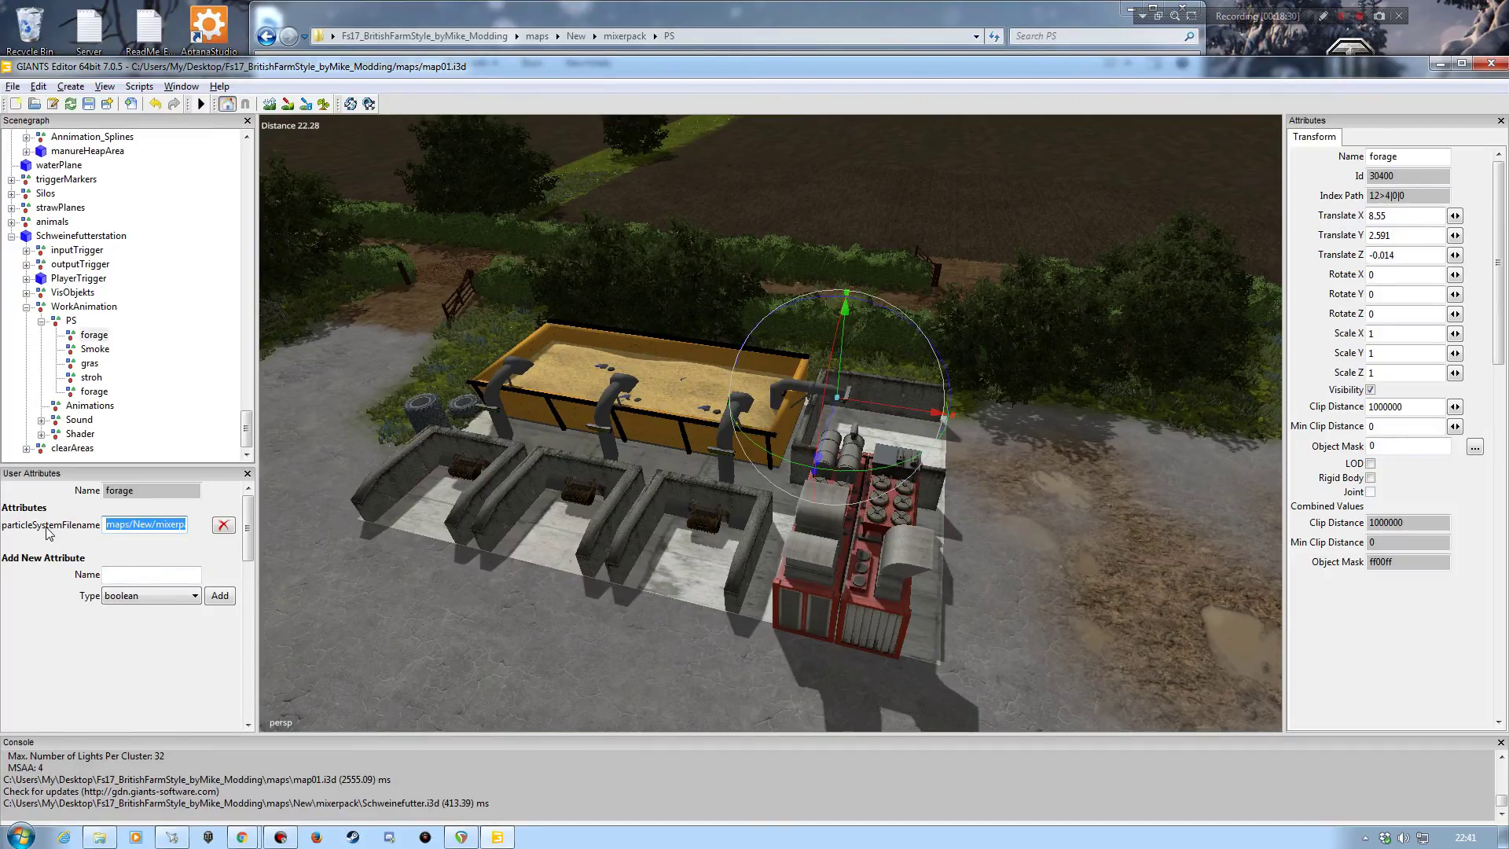
pyautogui.click(95, 349)
pyautogui.click(106, 526)
pyautogui.hotkey('ctrl', 'v')
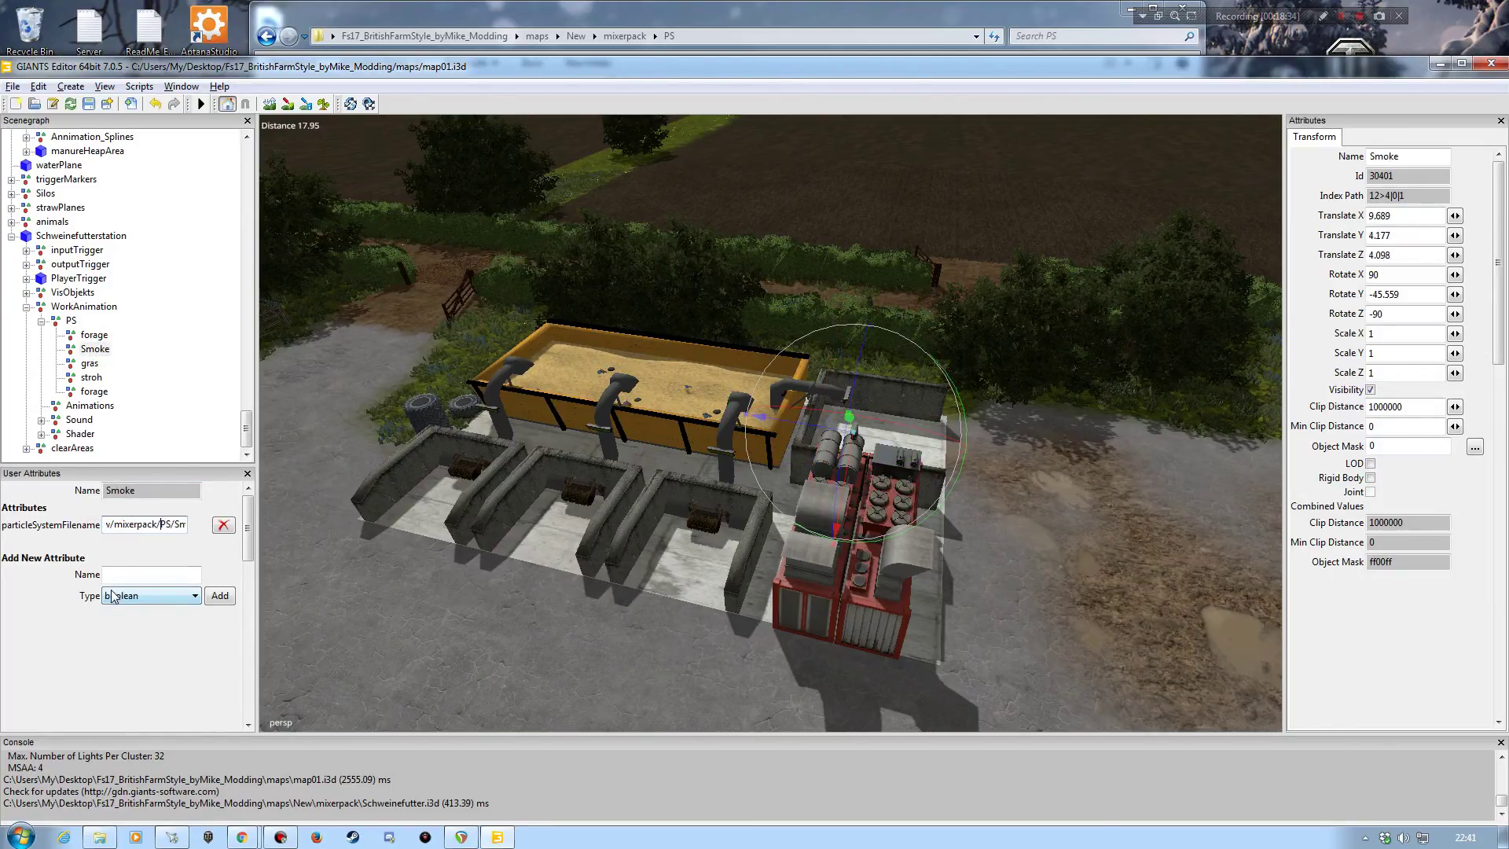
# Step: Insert the maps/New/mixerpack/ prefix at the start of the particleSystemFilename of the gras and stroh nodes
pyautogui.click(88, 364)
pyautogui.click(105, 524)
pyautogui.write('New/mixerpack/')
pyautogui.click(91, 378)
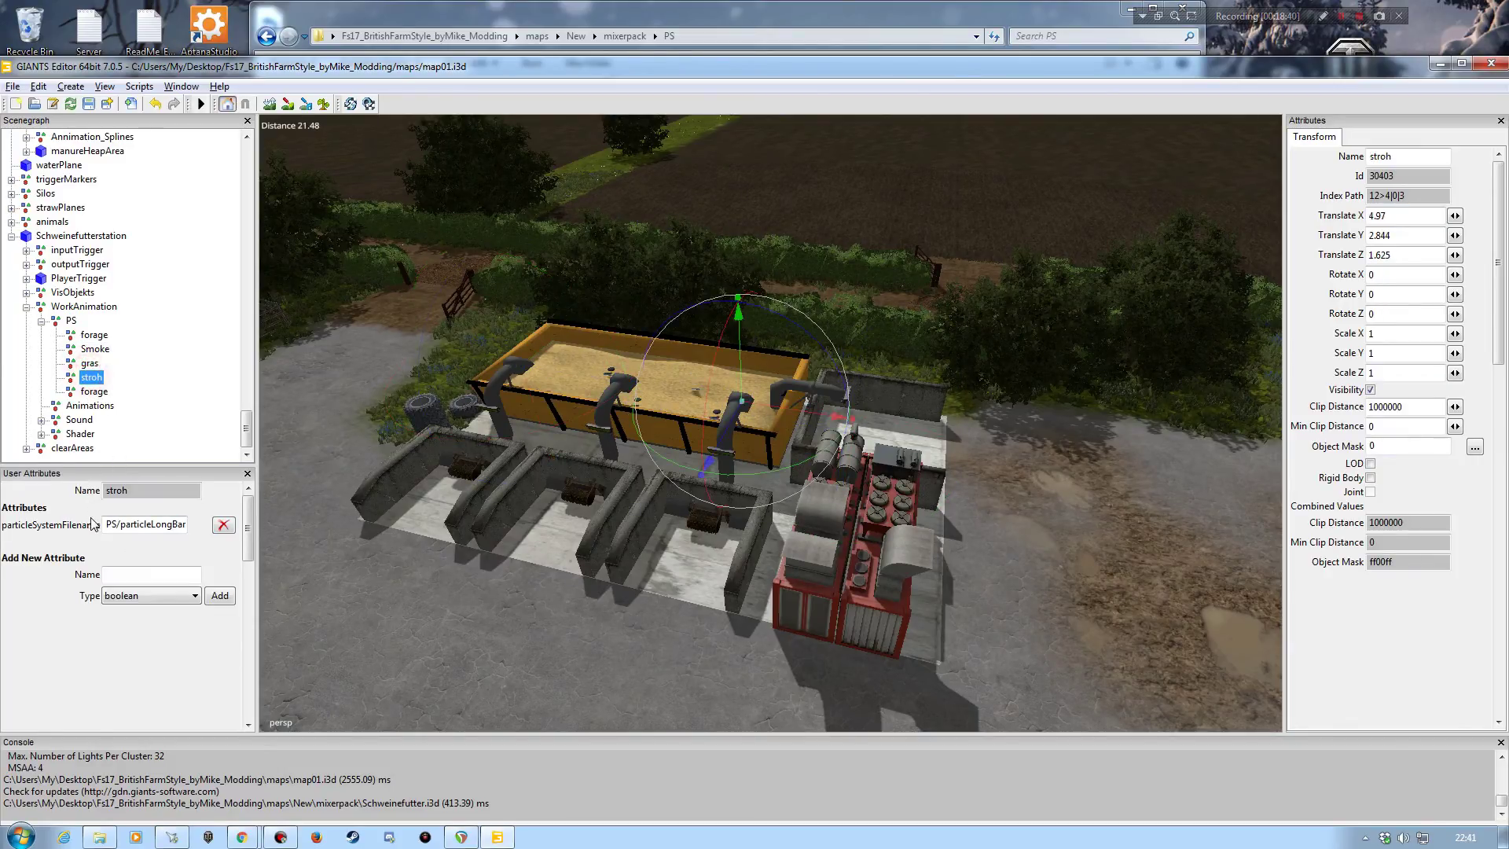
pyautogui.click(106, 524)
pyautogui.hotkey('ctrl', 'v')
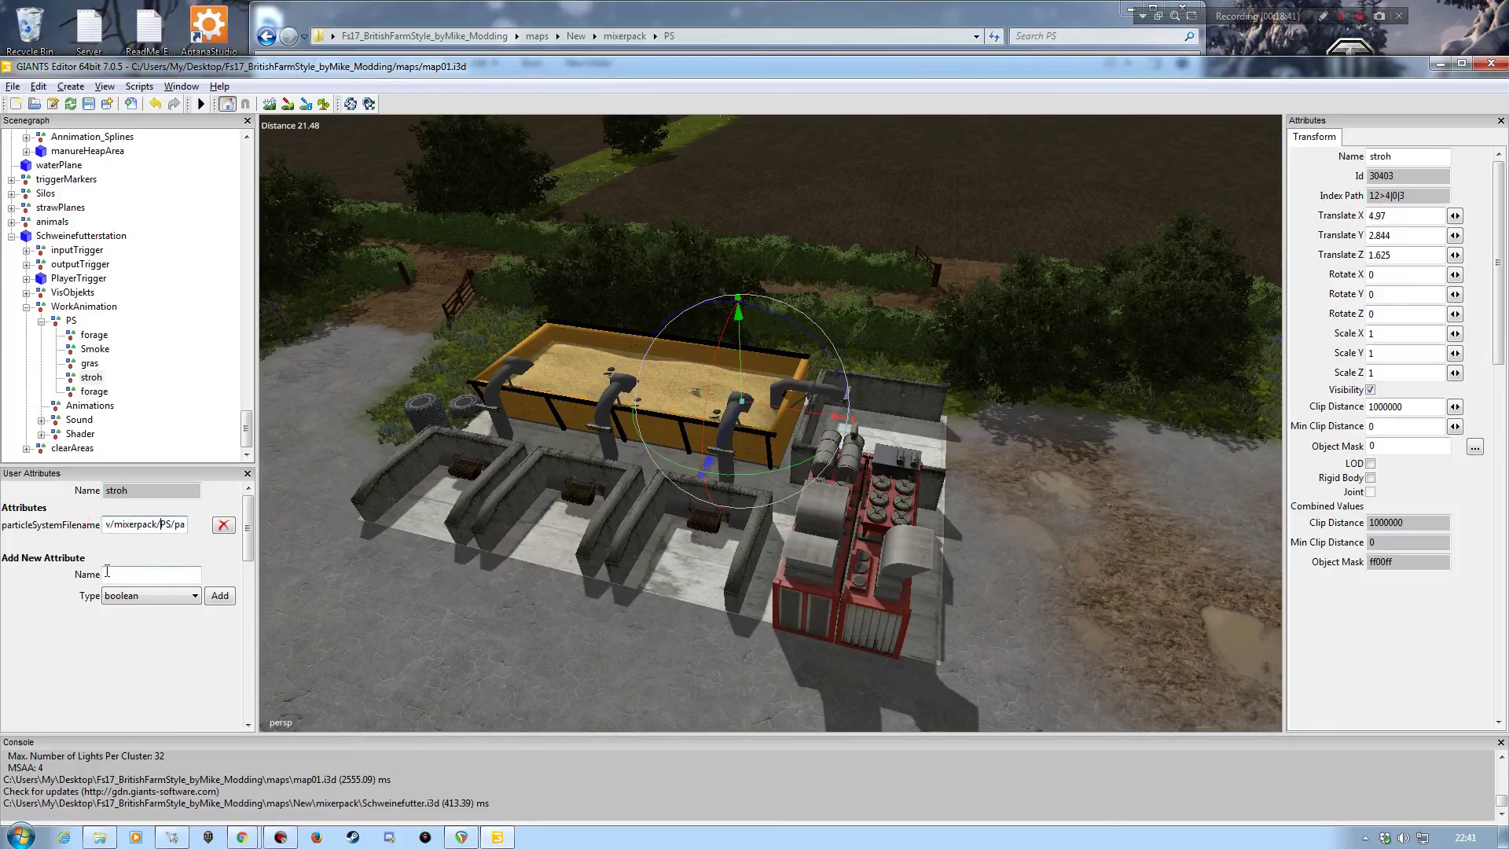
# Step: Insert the maps/New/mixerpack/ prefix in the second forage node's particleSystemFilename, and collapse the whole Schweinefutterstation hierarchy
pyautogui.click(94, 392)
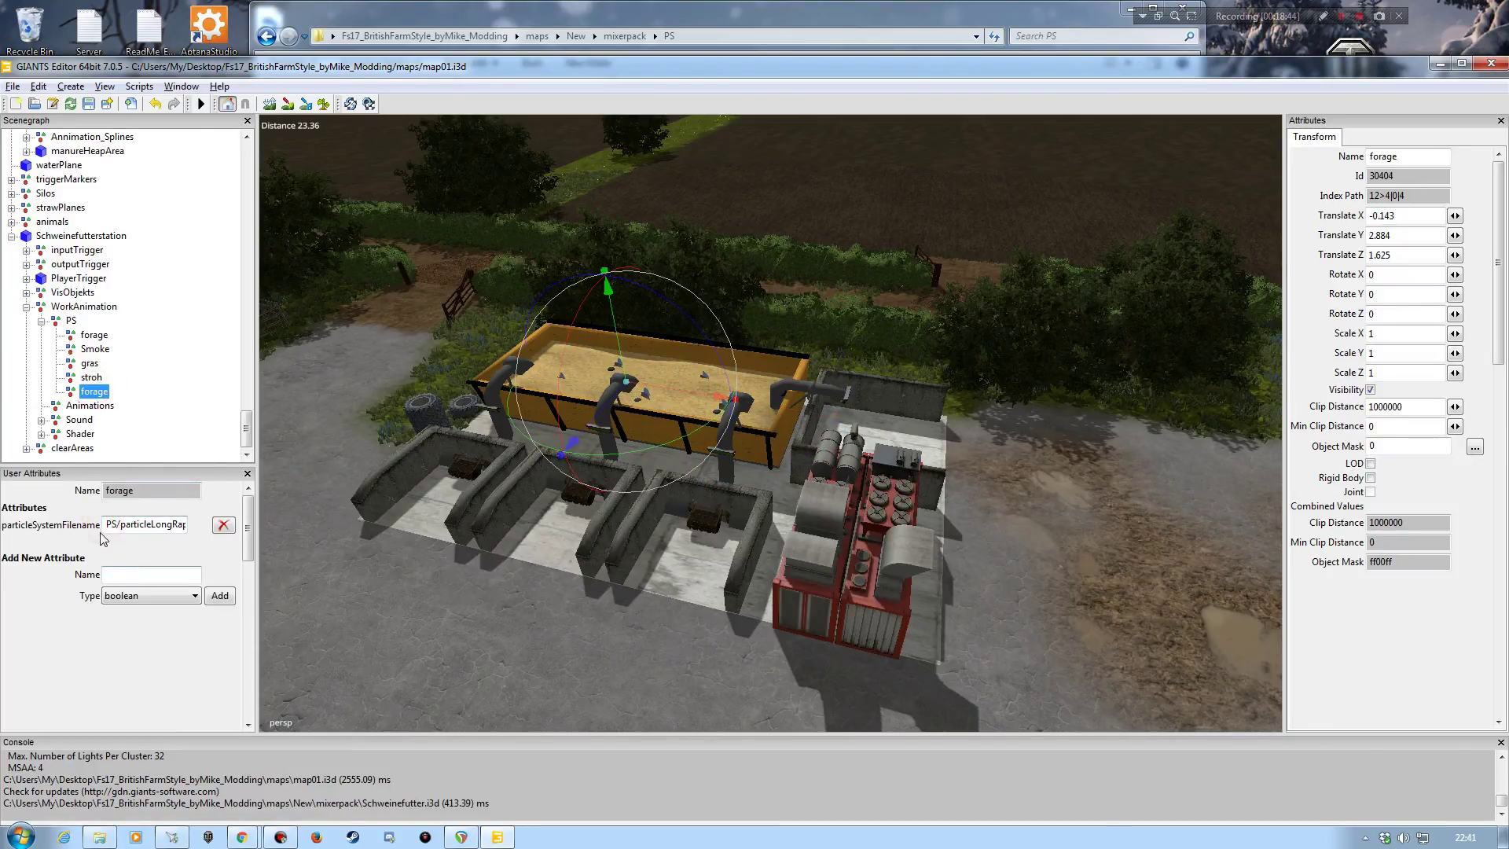
pyautogui.click(106, 525)
pyautogui.hotkey('ctrl', 'v')
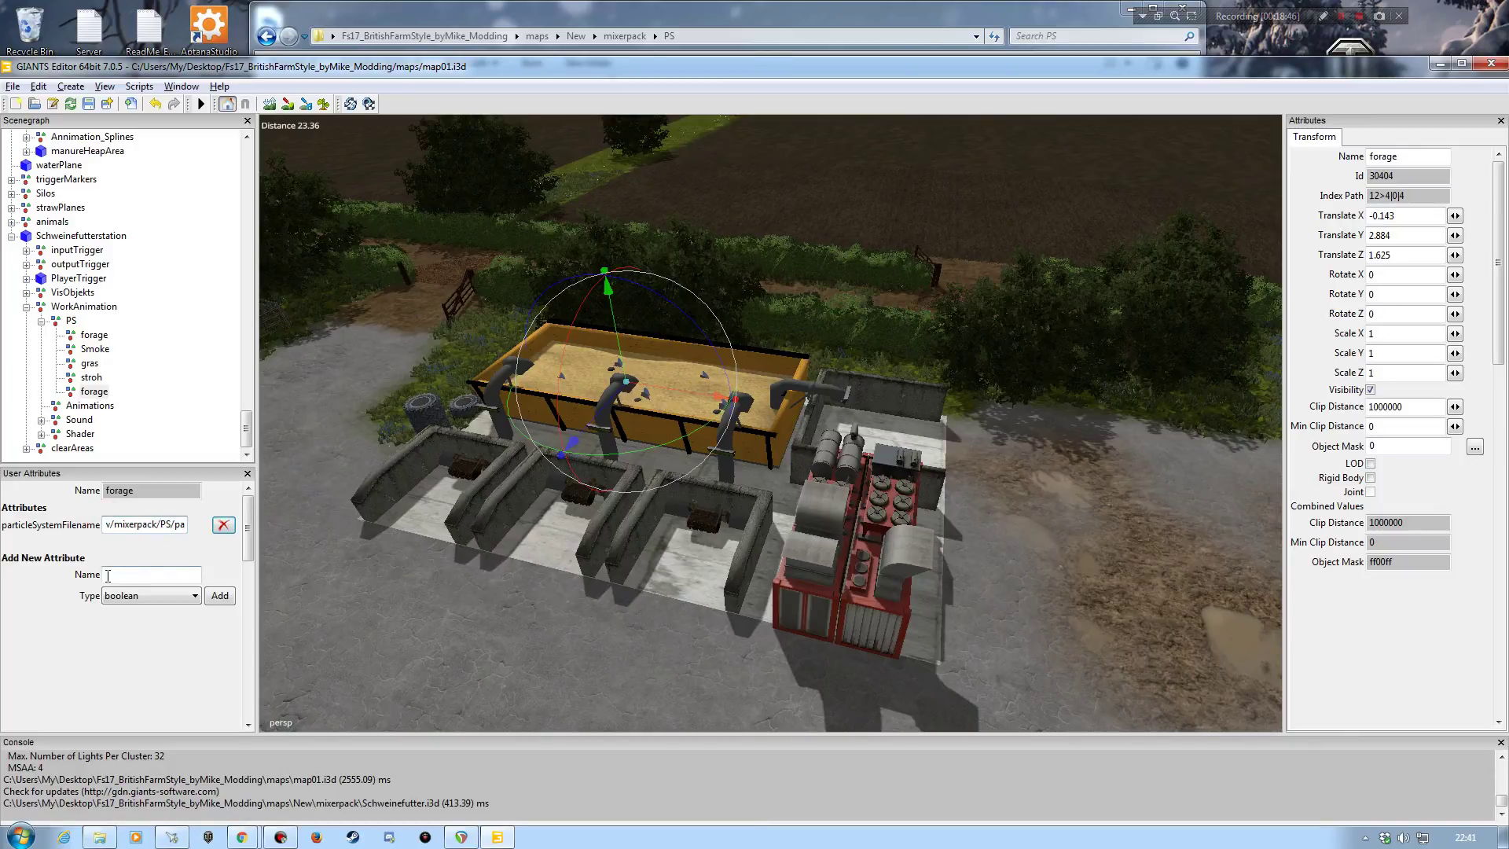
pyautogui.click(41, 320)
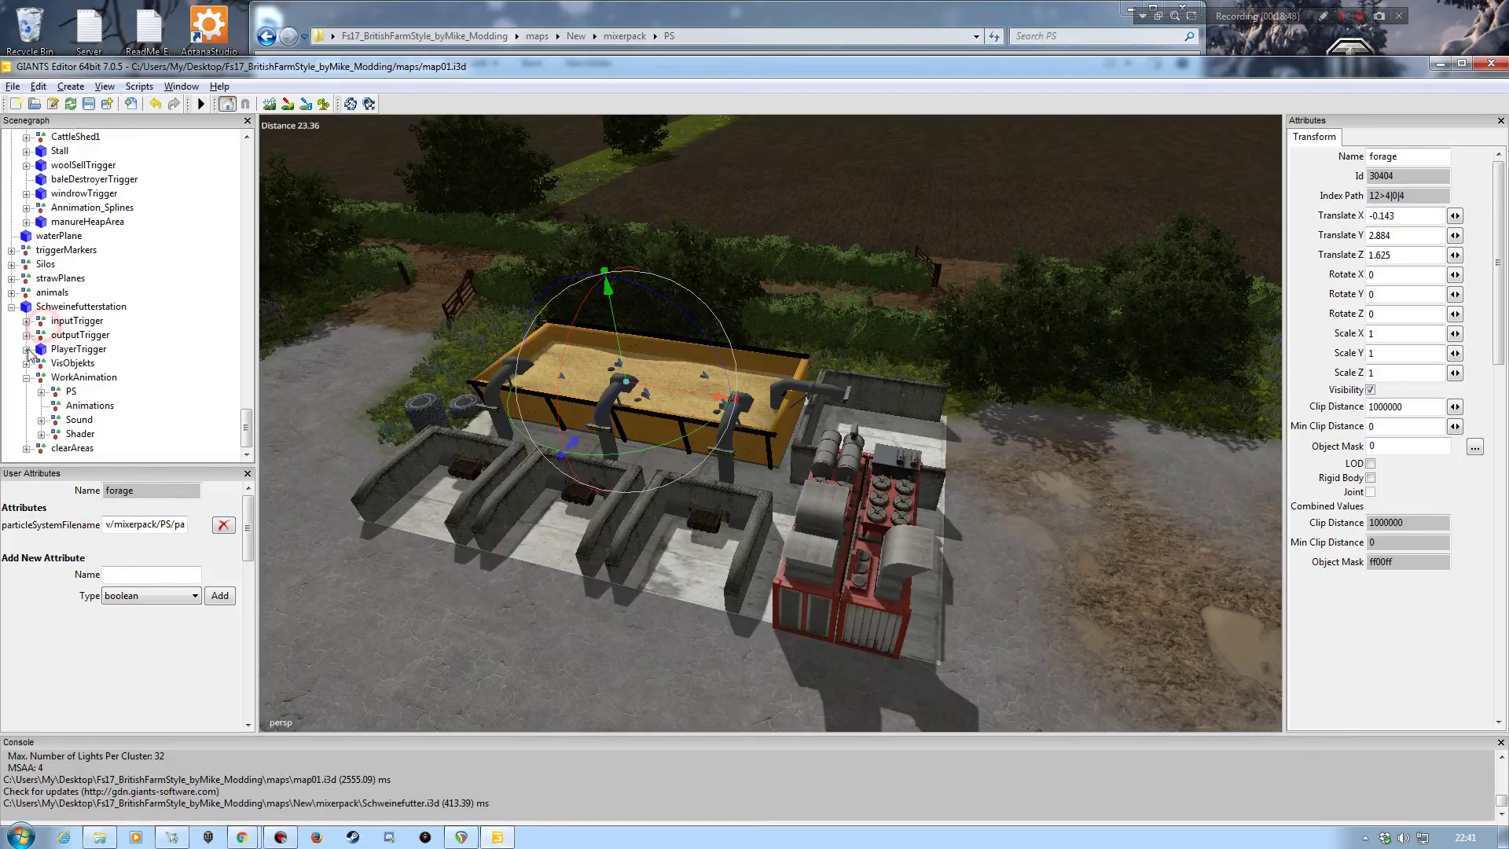
pyautogui.click(26, 377)
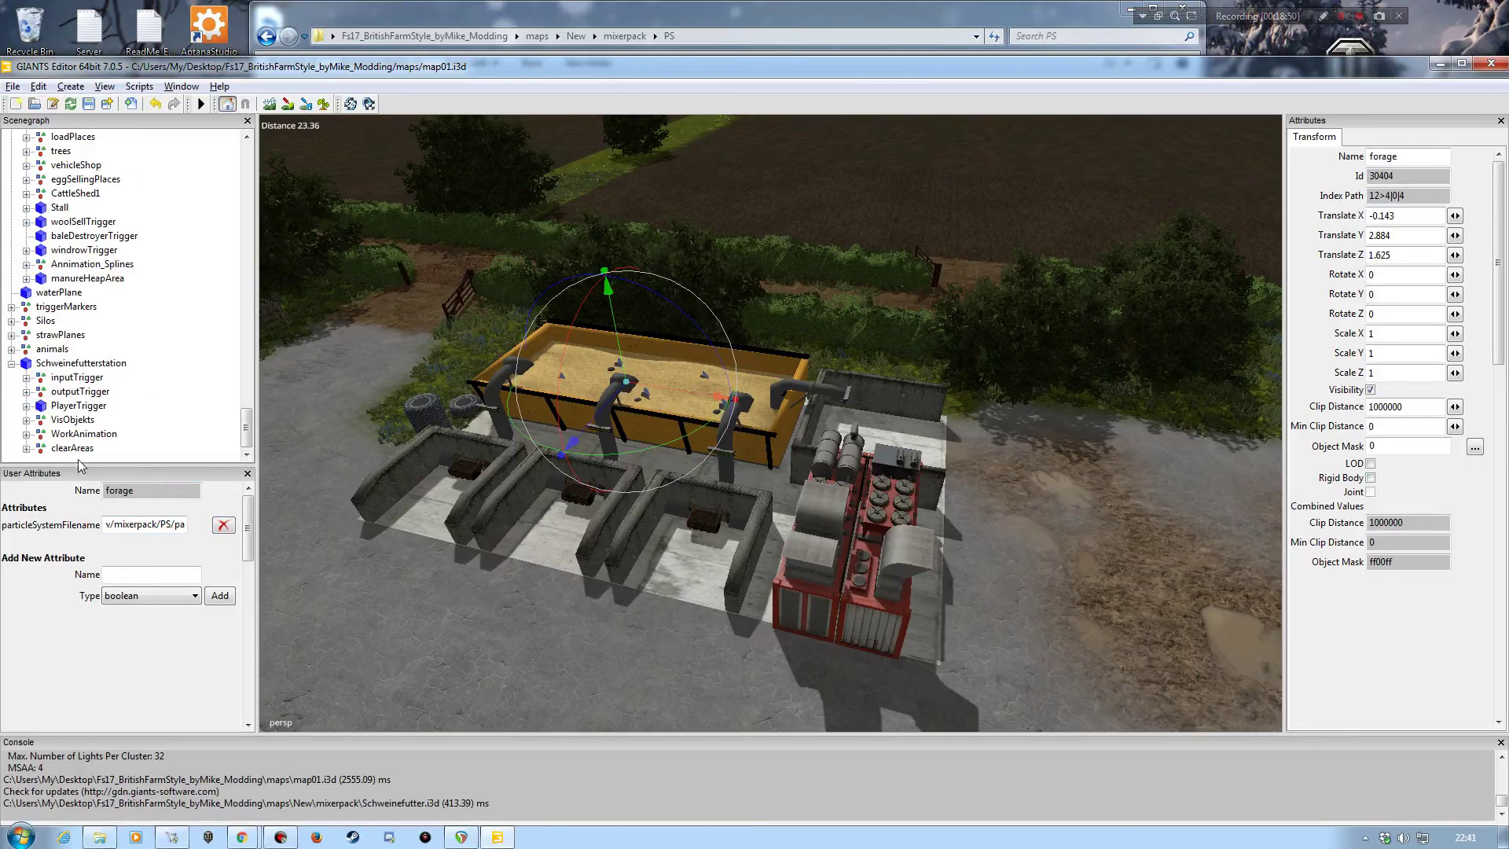
pyautogui.click(11, 363)
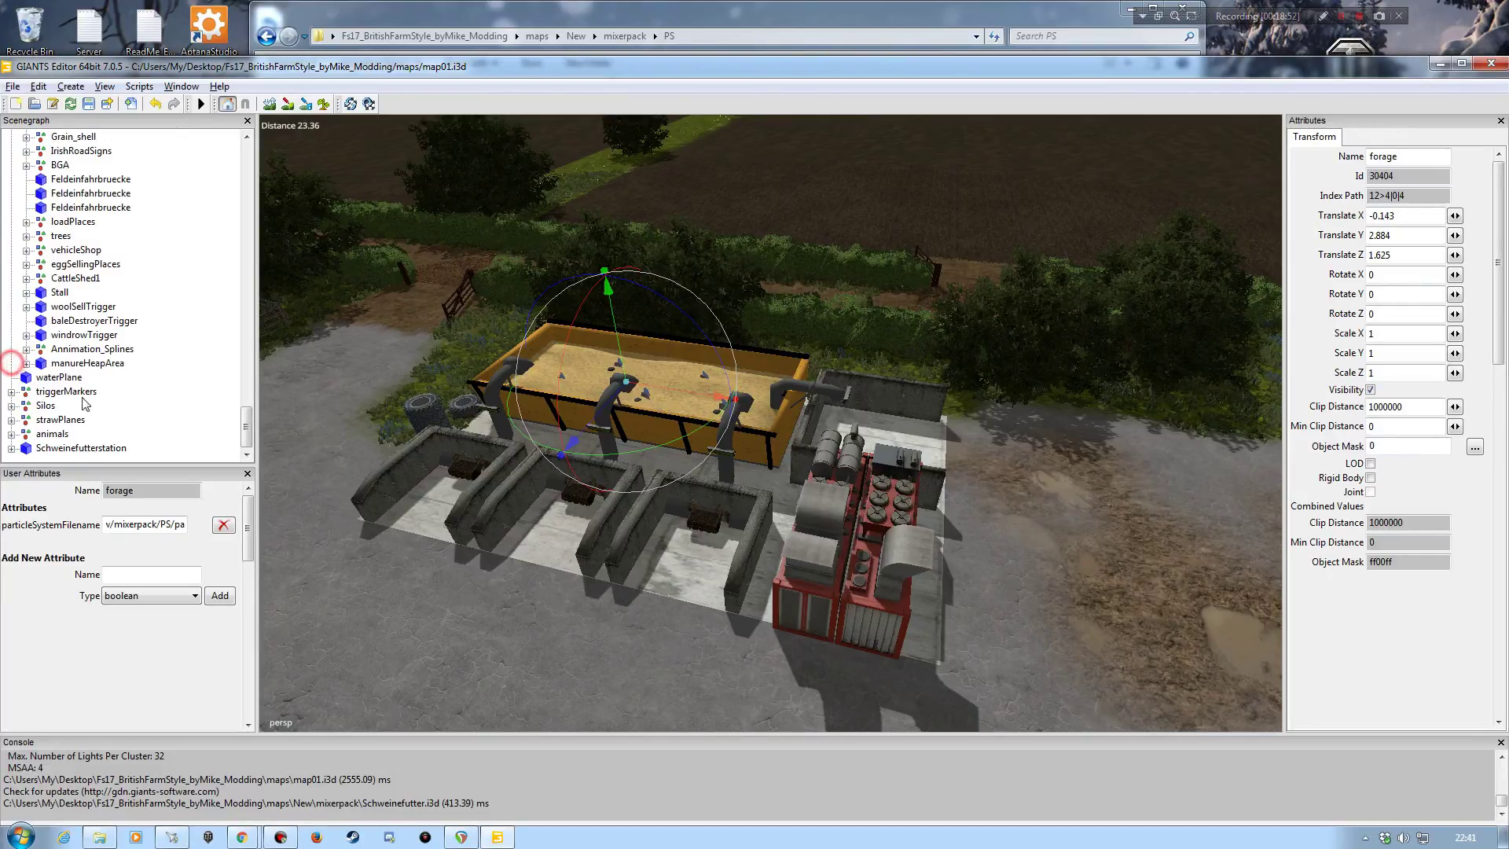
# Step: Clear the node selection, view the finished feed station from farther away, and restore the editor window to full screen
pyautogui.click(152, 403)
pyautogui.keyDown('alt'); pyautogui.moveTo(658, 562); pyautogui.dragTo(592, 520); pyautogui.keyUp('alt')
pyautogui.keyDown('alt'); pyautogui.moveTo(559, 492); pyautogui.dragTo(539, 516, button='right'); pyautogui.keyUp('alt')
pyautogui.keyDown('alt'); pyautogui.moveTo(544, 514); pyautogui.dragTo(566, 518); pyautogui.keyUp('alt')
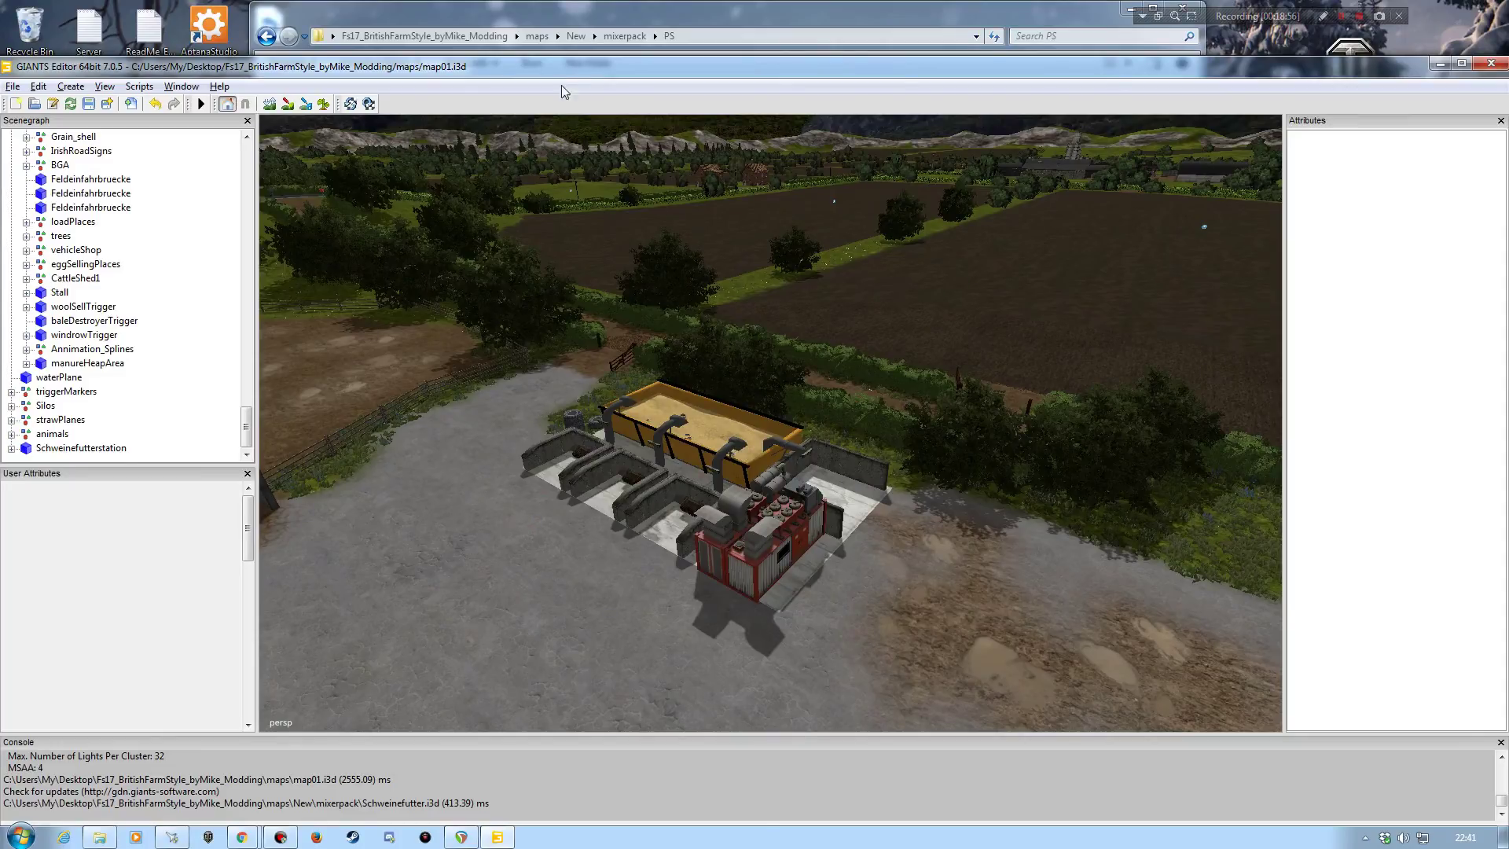
pyautogui.moveTo(561, 77); pyautogui.dragTo(559, 16)
# Step: Travel from the pig feed station across the map to the farmyard with the sheds and silos
pyautogui.keyDown('alt'); pyautogui.moveTo(498, 360); pyautogui.dragTo(628, 220); pyautogui.keyUp('alt')
pyautogui.keyDown('alt'); pyautogui.moveTo(606, 370); pyautogui.dragTo(605, 344); pyautogui.keyUp('alt')
pyautogui.keyDown('alt'); pyautogui.moveTo(583, 436); pyautogui.dragTo(706, 193, button='right'); pyautogui.keyUp('alt')
pyautogui.keyDown('alt'); pyautogui.moveTo(630, 340); pyautogui.dragTo(547, 412); pyautogui.keyUp('alt')
pyautogui.keyDown('alt'); pyautogui.moveTo(542, 416); pyautogui.dragTo(574, 330, button='right'); pyautogui.keyUp('alt')
pyautogui.keyDown('alt'); pyautogui.moveTo(514, 342); pyautogui.dragTo(509, 303); pyautogui.keyUp('alt')
pyautogui.keyDown('alt'); pyautogui.moveTo(491, 452); pyautogui.dragTo(542, 314, button='right'); pyautogui.keyUp('alt')
pyautogui.keyDown('alt'); pyautogui.moveTo(512, 336); pyautogui.dragTo(570, 452); pyautogui.keyUp('alt')
pyautogui.keyDown('alt'); pyautogui.moveTo(600, 408); pyautogui.dragTo(601, 314, button='right'); pyautogui.keyUp('alt')
pyautogui.keyDown('alt'); pyautogui.moveTo(542, 353); pyautogui.dragTo(393, 385); pyautogui.keyUp('alt')
pyautogui.keyDown('alt'); pyautogui.moveTo(650, 384); pyautogui.dragTo(632, 381, button='right'); pyautogui.keyUp('alt')
pyautogui.keyDown('alt'); pyautogui.moveTo(632, 382); pyautogui.dragTo(684, 377); pyautogui.keyUp('alt')
pyautogui.keyDown('alt'); pyautogui.moveTo(684, 377); pyautogui.dragTo(579, 431, button='right'); pyautogui.keyUp('alt')
pyautogui.keyDown('alt'); pyautogui.moveTo(578, 431); pyautogui.dragTo(621, 393); pyautogui.keyUp('alt')
pyautogui.keyDown('alt'); pyautogui.moveTo(606, 384); pyautogui.dragTo(584, 397, button='right'); pyautogui.keyUp('alt')
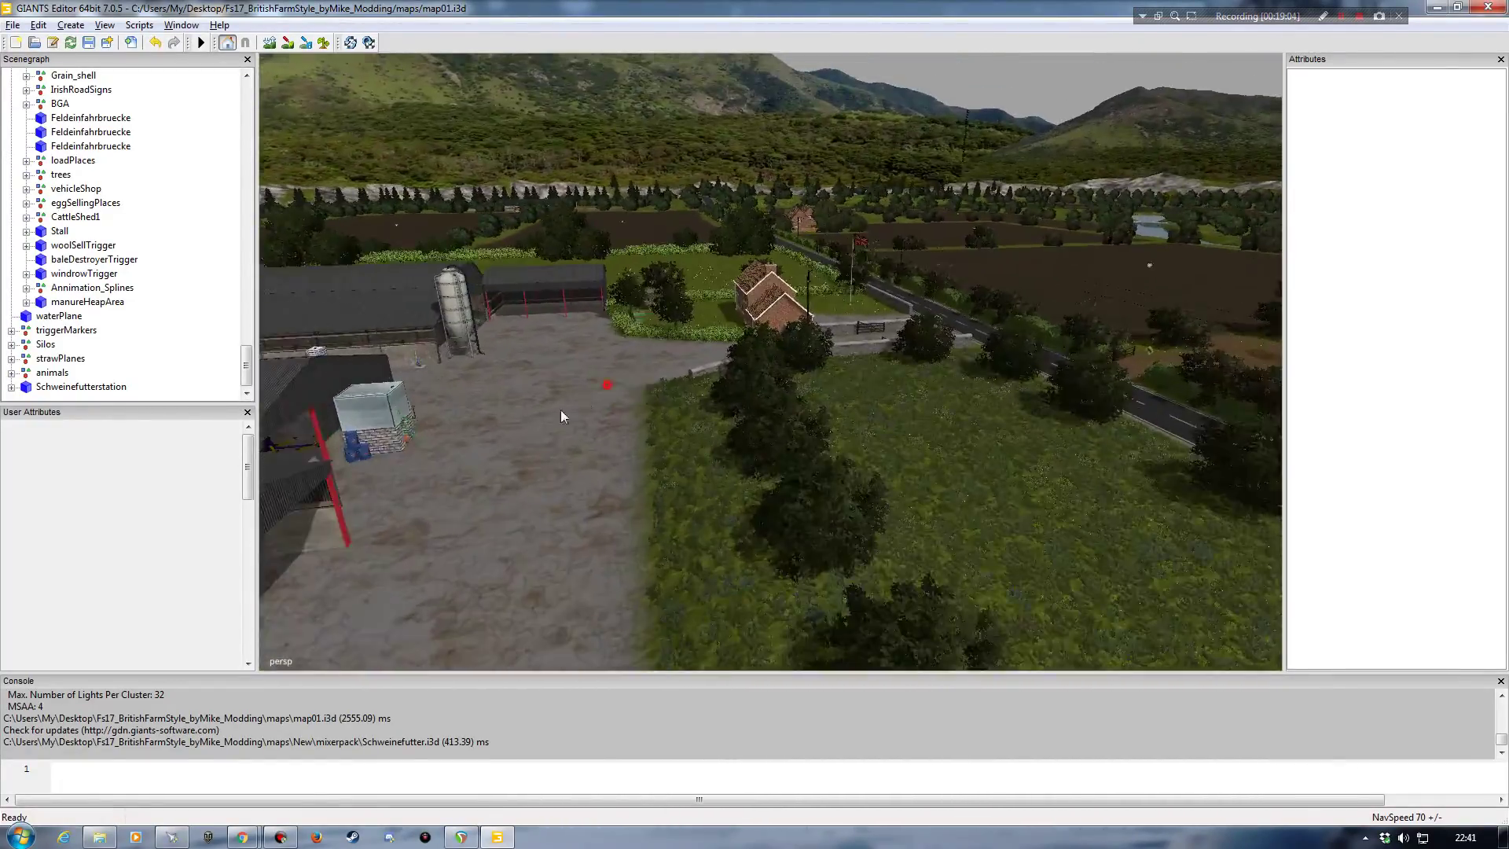
# Step: Survey the open yard around the dark-roofed sheds and the tree line behind them from above
pyautogui.keyDown('alt'); pyautogui.moveTo(485, 431); pyautogui.dragTo(446, 450); pyautogui.keyUp('alt')
pyautogui.keyDown('alt'); pyautogui.moveTo(446, 450); pyautogui.dragTo(429, 456, button='right'); pyautogui.keyUp('alt')
pyautogui.keyDown('alt'); pyautogui.moveTo(668, 507); pyautogui.dragTo(426, 437); pyautogui.keyUp('alt')
pyautogui.keyDown('alt'); pyautogui.moveTo(426, 437); pyautogui.dragTo(428, 387, button='right'); pyautogui.keyUp('alt')
pyautogui.keyDown('alt'); pyautogui.moveTo(428, 388); pyautogui.dragTo(536, 445); pyautogui.keyUp('alt')
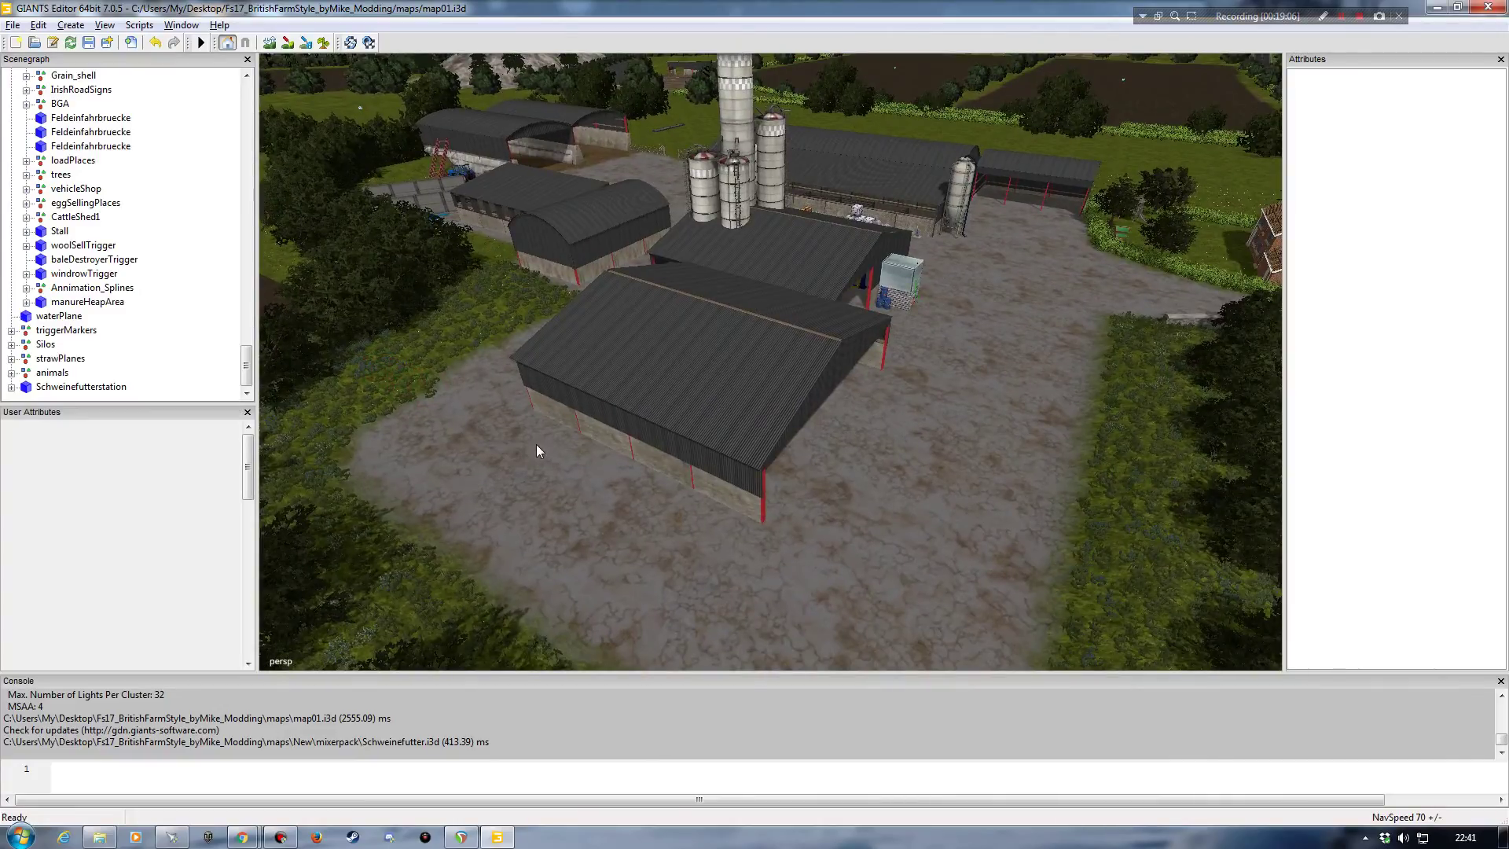
pyautogui.keyDown('alt'); pyautogui.moveTo(709, 404); pyautogui.dragTo(888, 425); pyautogui.keyUp('alt')
pyautogui.keyDown('alt'); pyautogui.moveTo(775, 422); pyautogui.dragTo(609, 350); pyautogui.keyUp('alt')
pyautogui.keyDown('alt'); pyautogui.moveTo(610, 350); pyautogui.dragTo(607, 300, button='right'); pyautogui.keyUp('alt')
pyautogui.keyDown('alt'); pyautogui.moveTo(606, 301); pyautogui.dragTo(782, 343); pyautogui.keyUp('alt')
pyautogui.keyDown('alt'); pyautogui.moveTo(782, 343); pyautogui.dragTo(629, 369, button='right'); pyautogui.keyUp('alt')
pyautogui.keyDown('alt'); pyautogui.moveTo(628, 370); pyautogui.dragTo(691, 422); pyautogui.keyUp('alt')
pyautogui.keyDown('alt'); pyautogui.moveTo(692, 422); pyautogui.dragTo(672, 338, button='right'); pyautogui.keyUp('alt')
pyautogui.keyDown('alt'); pyautogui.moveTo(672, 338); pyautogui.dragTo(726, 351); pyautogui.keyUp('alt')
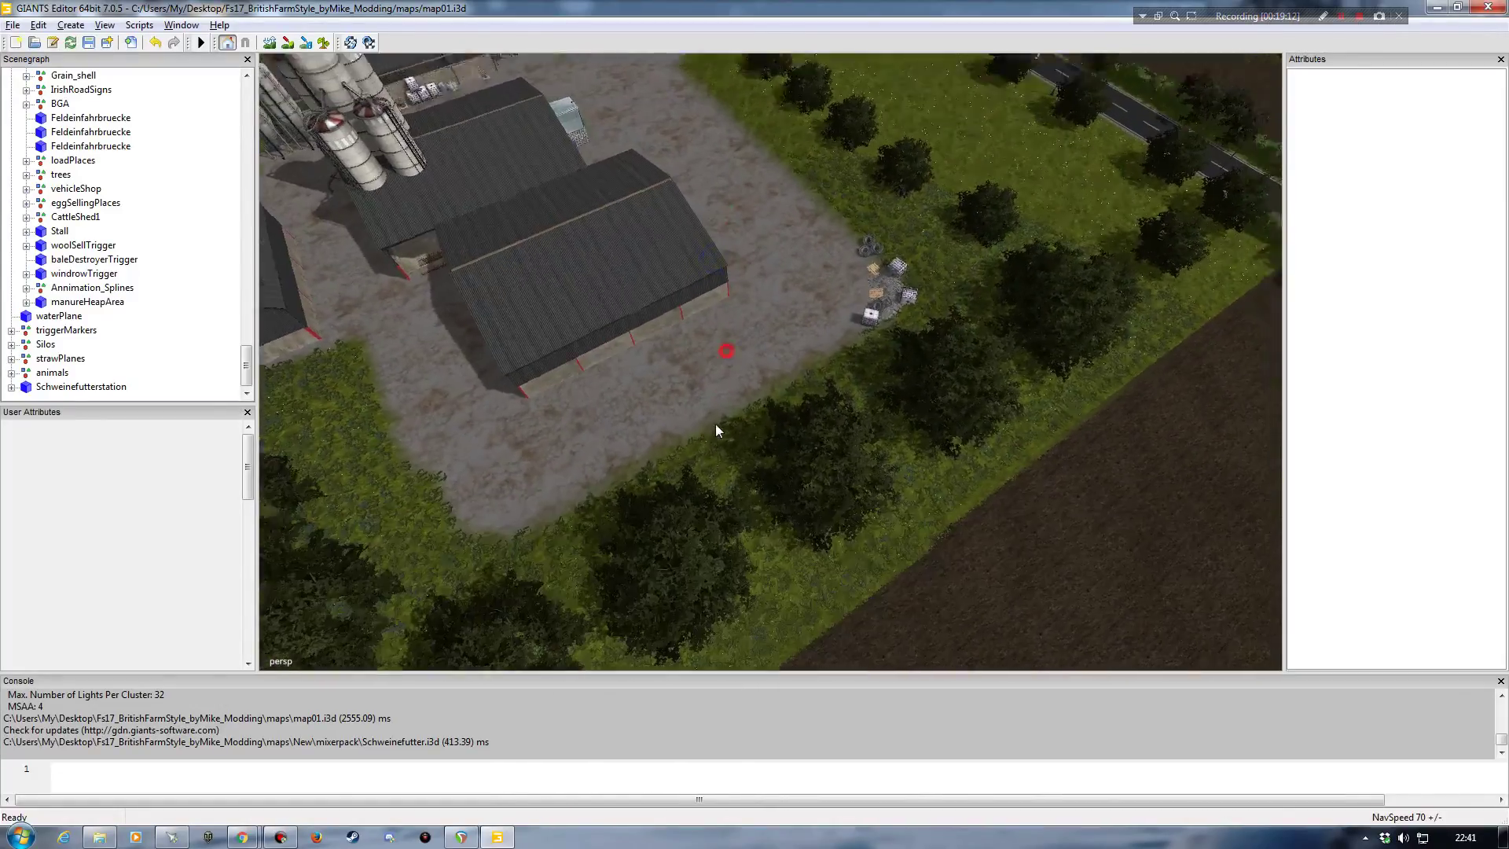
# Step: Examine the concrete-walled interior of the large open shed and the yard beside it
pyautogui.keyDown('alt'); pyautogui.moveTo(716, 425); pyautogui.dragTo(566, 323, button='right'); pyautogui.keyUp('alt')
pyautogui.keyDown('alt'); pyautogui.moveTo(566, 323); pyautogui.dragTo(810, 299); pyautogui.keyUp('alt')
pyautogui.keyDown('alt'); pyautogui.moveTo(809, 299); pyautogui.dragTo(753, 278, button='right'); pyautogui.keyUp('alt')
pyautogui.keyDown('alt'); pyautogui.moveTo(752, 278); pyautogui.dragTo(767, 311); pyautogui.keyUp('alt')
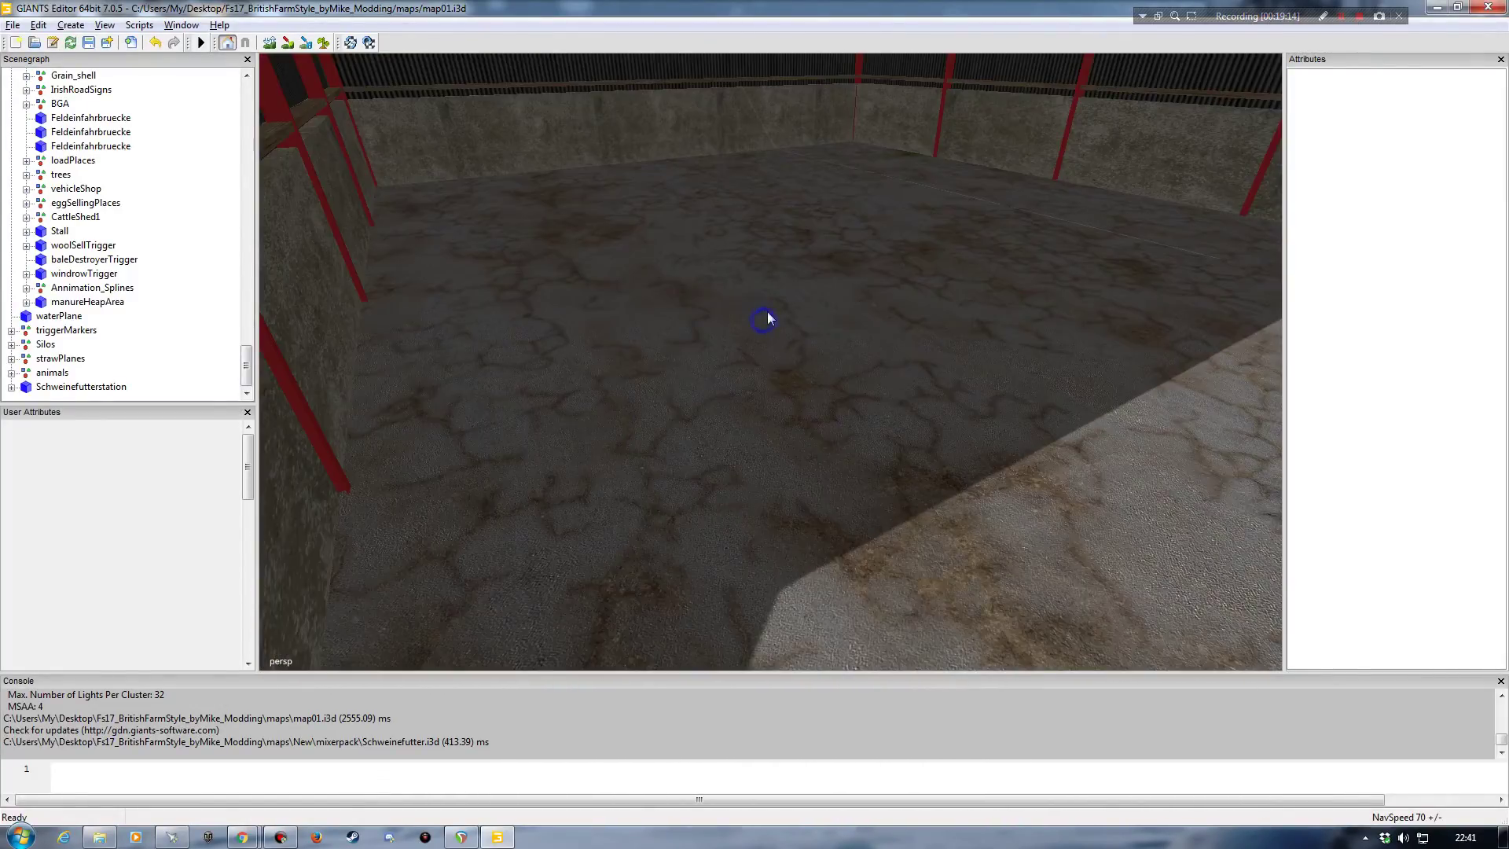
pyautogui.keyDown('alt'); pyautogui.moveTo(767, 311); pyautogui.dragTo(786, 271, button='right'); pyautogui.keyUp('alt')
pyautogui.keyDown('alt'); pyautogui.moveTo(786, 271); pyautogui.dragTo(814, 212); pyautogui.keyUp('alt')
pyautogui.keyDown('alt'); pyautogui.moveTo(663, 276); pyautogui.dragTo(717, 275); pyautogui.keyUp('alt')
pyautogui.keyDown('alt'); pyautogui.moveTo(717, 275); pyautogui.dragTo(721, 327, button='right'); pyautogui.keyUp('alt')
pyautogui.keyDown('alt'); pyautogui.moveTo(721, 326); pyautogui.dragTo(766, 376); pyautogui.keyUp('alt')
pyautogui.keyDown('alt'); pyautogui.moveTo(766, 376); pyautogui.dragTo(702, 397, button='right'); pyautogui.keyUp('alt')
pyautogui.keyDown('alt'); pyautogui.moveTo(702, 397); pyautogui.dragTo(669, 423); pyautogui.keyUp('alt')
pyautogui.keyDown('alt'); pyautogui.moveTo(670, 423); pyautogui.dragTo(633, 429, button='right'); pyautogui.keyUp('alt')
pyautogui.keyDown('alt'); pyautogui.moveTo(634, 429); pyautogui.dragTo(1072, 402); pyautogui.keyUp('alt')
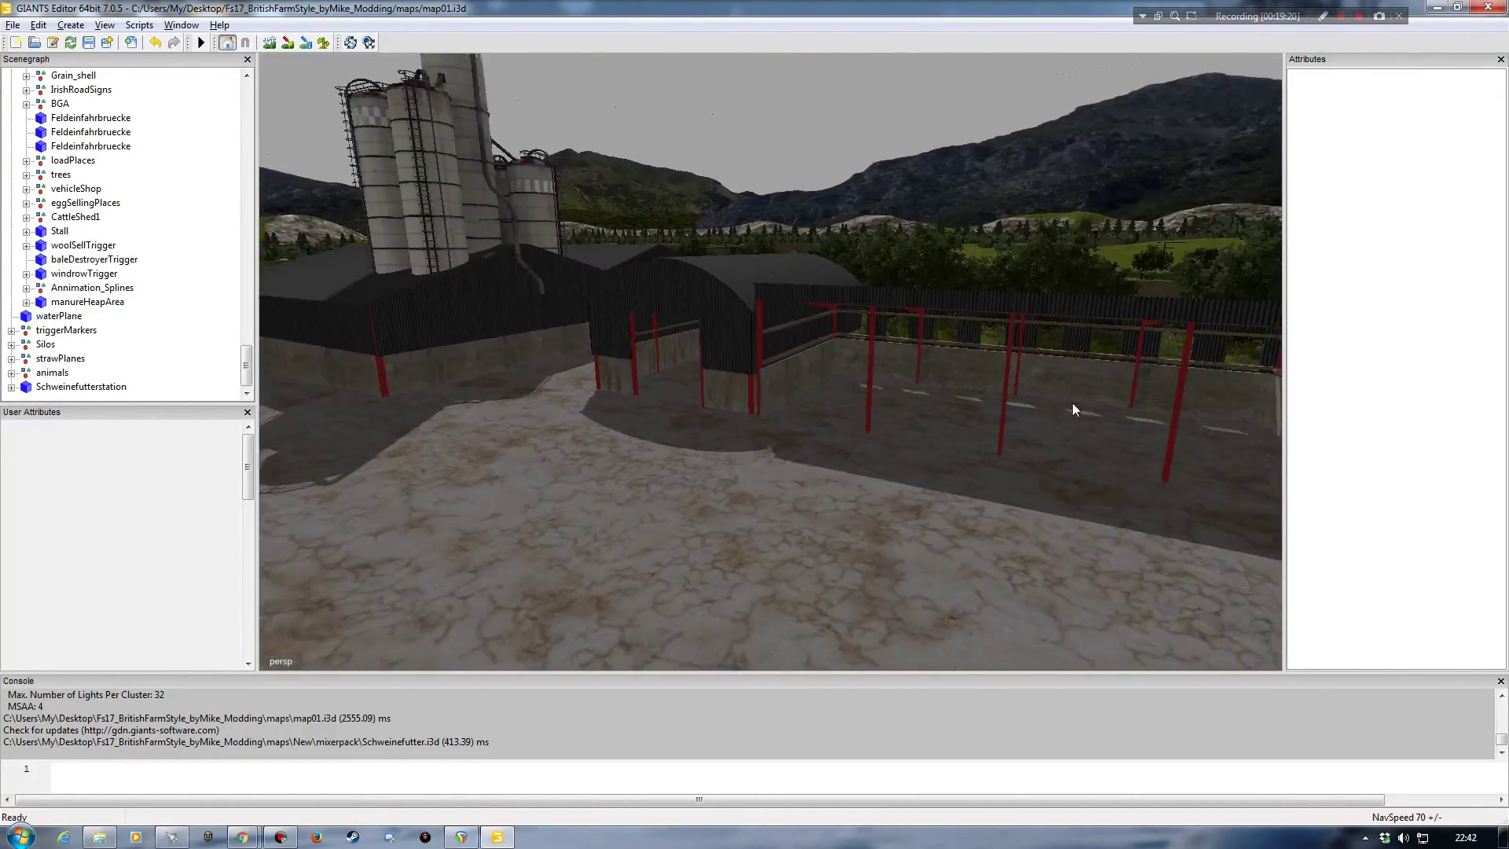
# Step: Examine the farmyard from the open sheds and grain silos out to an overview of all the buildings
pyautogui.keyDown('alt'); pyautogui.moveTo(799, 425); pyautogui.dragTo(893, 427); pyautogui.keyUp('alt')
pyautogui.keyDown('alt'); pyautogui.moveTo(893, 428); pyautogui.dragTo(782, 384, button='right'); pyautogui.keyUp('alt')
pyautogui.keyDown('alt'); pyautogui.moveTo(782, 385); pyautogui.dragTo(892, 442); pyautogui.keyUp('alt')
pyautogui.keyDown('alt'); pyautogui.moveTo(893, 442); pyautogui.dragTo(771, 432, button='right'); pyautogui.keyUp('alt')
pyautogui.keyDown('alt'); pyautogui.moveTo(770, 432); pyautogui.dragTo(716, 360); pyautogui.keyUp('alt')
pyautogui.keyDown('alt'); pyautogui.moveTo(716, 359); pyautogui.dragTo(745, 334, button='right'); pyautogui.keyUp('alt')
pyautogui.keyDown('alt'); pyautogui.moveTo(744, 333); pyautogui.dragTo(1061, 420); pyautogui.keyUp('alt')
pyautogui.keyDown('alt'); pyautogui.moveTo(621, 407); pyautogui.dragTo(646, 395); pyautogui.keyUp('alt')
pyautogui.keyDown('alt'); pyautogui.moveTo(646, 394); pyautogui.dragTo(563, 496, button='right'); pyautogui.keyUp('alt')
pyautogui.keyDown('alt'); pyautogui.moveTo(563, 495); pyautogui.dragTo(802, 493); pyautogui.keyUp('alt')
pyautogui.keyDown('alt'); pyautogui.moveTo(802, 493); pyautogui.dragTo(818, 414, button='right'); pyautogui.keyUp('alt')
pyautogui.keyDown('alt'); pyautogui.moveTo(817, 412); pyautogui.dragTo(714, 472); pyautogui.keyUp('alt')
pyautogui.keyDown('alt'); pyautogui.moveTo(714, 471); pyautogui.dragTo(717, 432, button='right'); pyautogui.keyUp('alt')
pyautogui.keyDown('alt'); pyautogui.moveTo(717, 432); pyautogui.dragTo(606, 422); pyautogui.keyUp('alt')
pyautogui.keyDown('alt'); pyautogui.moveTo(606, 421); pyautogui.dragTo(563, 428, button='right'); pyautogui.keyUp('alt')
pyautogui.keyDown('alt'); pyautogui.moveTo(562, 427); pyautogui.dragTo(663, 438); pyautogui.keyUp('alt')
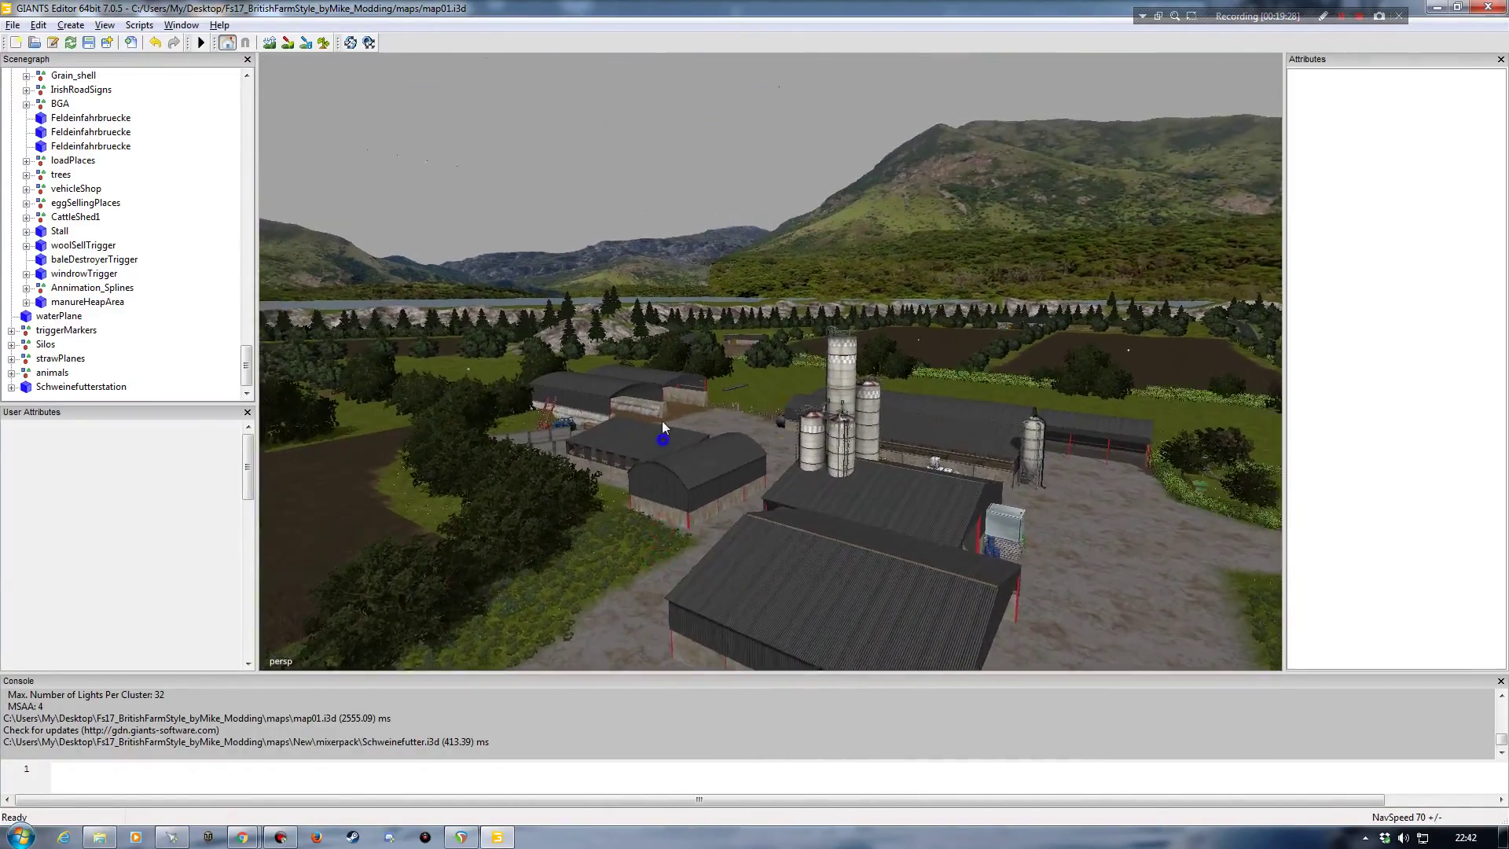
# Step: Examine the space around the front shed and silos from above as a possible site for another mixing station
pyautogui.keyDown('alt'); pyautogui.moveTo(663, 437); pyautogui.dragTo(631, 462, button='right'); pyautogui.keyUp('alt')
pyautogui.keyDown('alt'); pyautogui.moveTo(632, 462); pyautogui.dragTo(650, 497); pyautogui.keyUp('alt')
pyautogui.keyDown('alt'); pyautogui.moveTo(649, 498); pyautogui.dragTo(654, 508, button='right'); pyautogui.keyUp('alt')
pyautogui.keyDown('alt'); pyautogui.moveTo(654, 507); pyautogui.dragTo(596, 482); pyautogui.keyUp('alt')
pyautogui.keyDown('alt'); pyautogui.moveTo(596, 483); pyautogui.dragTo(574, 500, button='right'); pyautogui.keyUp('alt')
pyautogui.keyDown('alt'); pyautogui.moveTo(573, 499); pyautogui.dragTo(543, 511); pyautogui.keyUp('alt')
pyautogui.keyDown('alt'); pyautogui.moveTo(539, 516); pyautogui.dragTo(536, 429, button='right'); pyautogui.keyUp('alt')
pyautogui.keyDown('alt'); pyautogui.moveTo(512, 516); pyautogui.dragTo(521, 417, button='right'); pyautogui.keyUp('alt')
pyautogui.keyDown('alt'); pyautogui.moveTo(511, 519); pyautogui.dragTo(572, 522); pyautogui.keyUp('alt')
pyautogui.keyDown('alt'); pyautogui.moveTo(572, 522); pyautogui.dragTo(493, 580, button='right'); pyautogui.keyUp('alt')
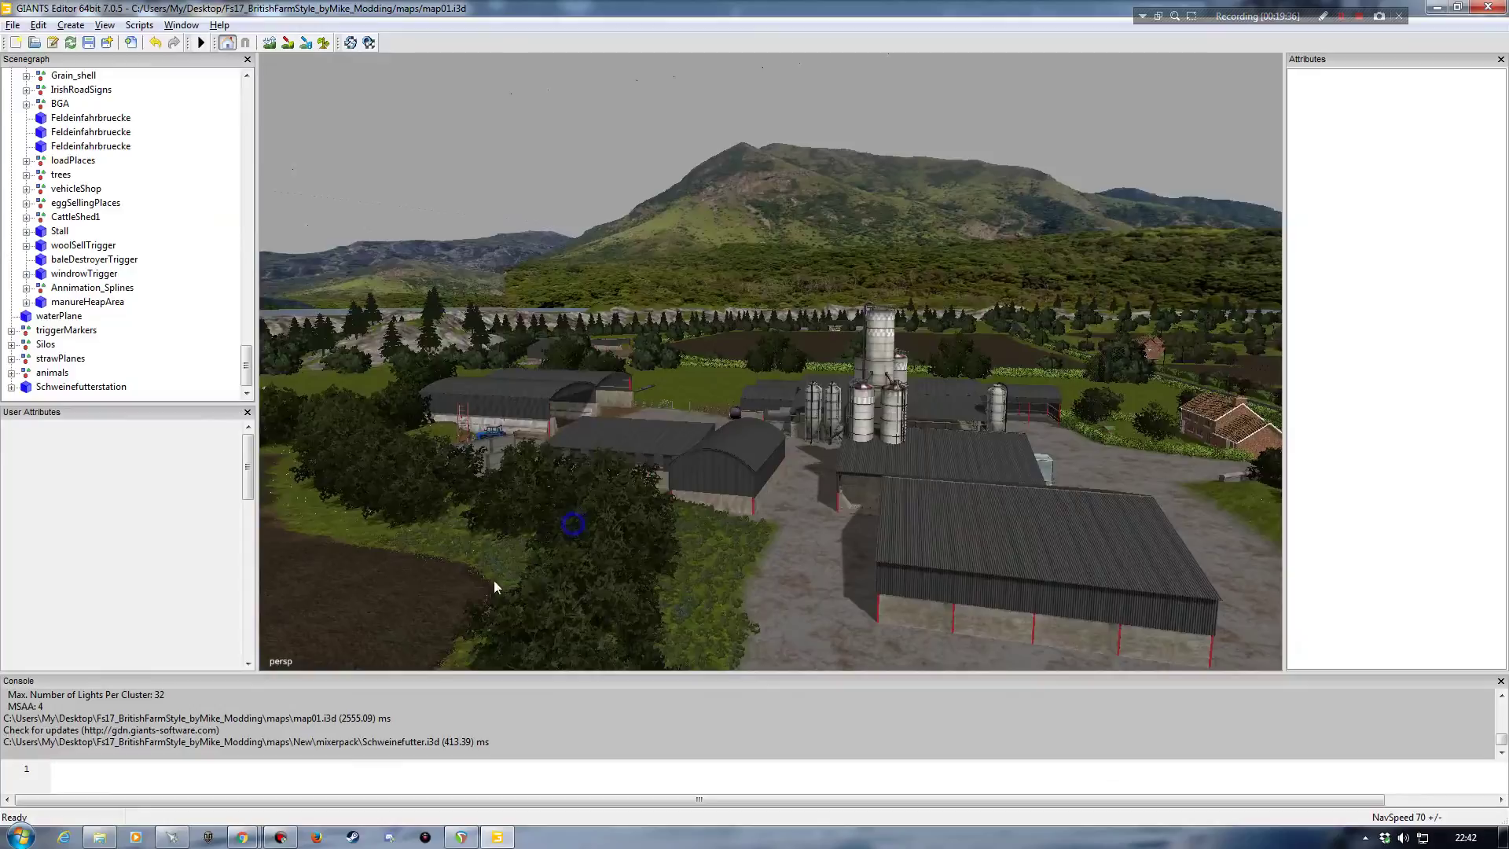
pyautogui.keyDown('alt'); pyautogui.moveTo(494, 580); pyautogui.dragTo(709, 605); pyautogui.keyUp('alt')
pyautogui.keyDown('alt'); pyautogui.moveTo(709, 606); pyautogui.dragTo(705, 625, button='right'); pyautogui.keyUp('alt')
pyautogui.keyDown('alt'); pyautogui.moveTo(743, 448); pyautogui.dragTo(760, 401); pyautogui.keyUp('alt')
pyautogui.keyDown('alt'); pyautogui.moveTo(760, 402); pyautogui.dragTo(707, 369, button='right'); pyautogui.keyUp('alt')
pyautogui.keyDown('alt'); pyautogui.moveTo(708, 438); pyautogui.dragTo(611, 424); pyautogui.keyUp('alt')
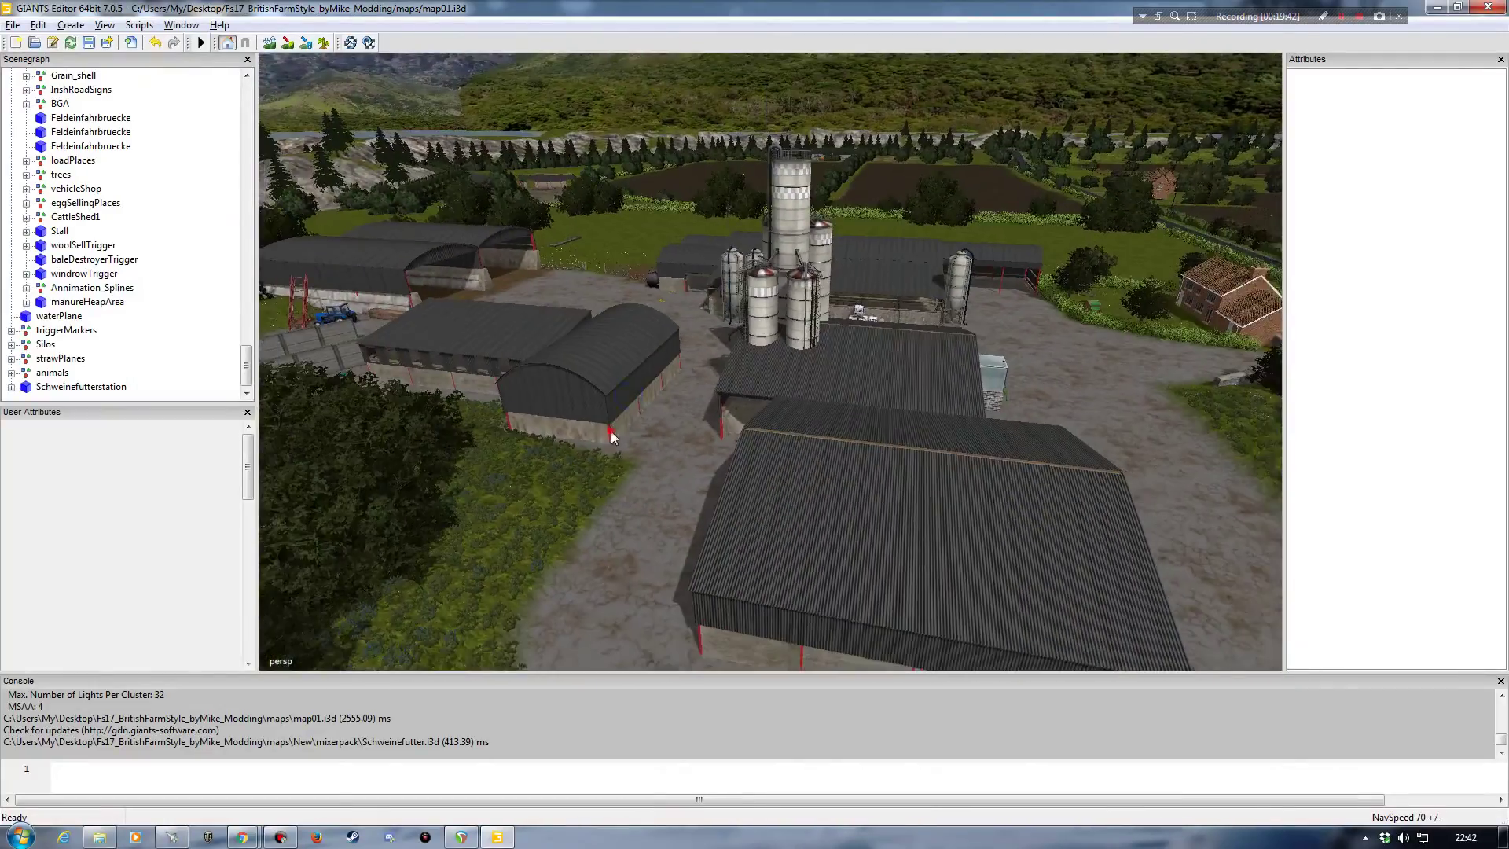
pyautogui.keyDown('alt'); pyautogui.moveTo(610, 424); pyautogui.dragTo(588, 396, button='right'); pyautogui.keyUp('alt')
pyautogui.keyDown('alt'); pyautogui.moveTo(589, 396); pyautogui.dragTo(734, 408); pyautogui.keyUp('alt')
pyautogui.keyDown('alt'); pyautogui.moveTo(734, 408); pyautogui.dragTo(685, 431, button='right'); pyautogui.keyUp('alt')
pyautogui.keyDown('alt'); pyautogui.moveTo(685, 431); pyautogui.dragTo(650, 439); pyautogui.keyUp('alt')
pyautogui.keyDown('alt'); pyautogui.moveTo(649, 438); pyautogui.dragTo(652, 407, button='right'); pyautogui.keyUp('alt')
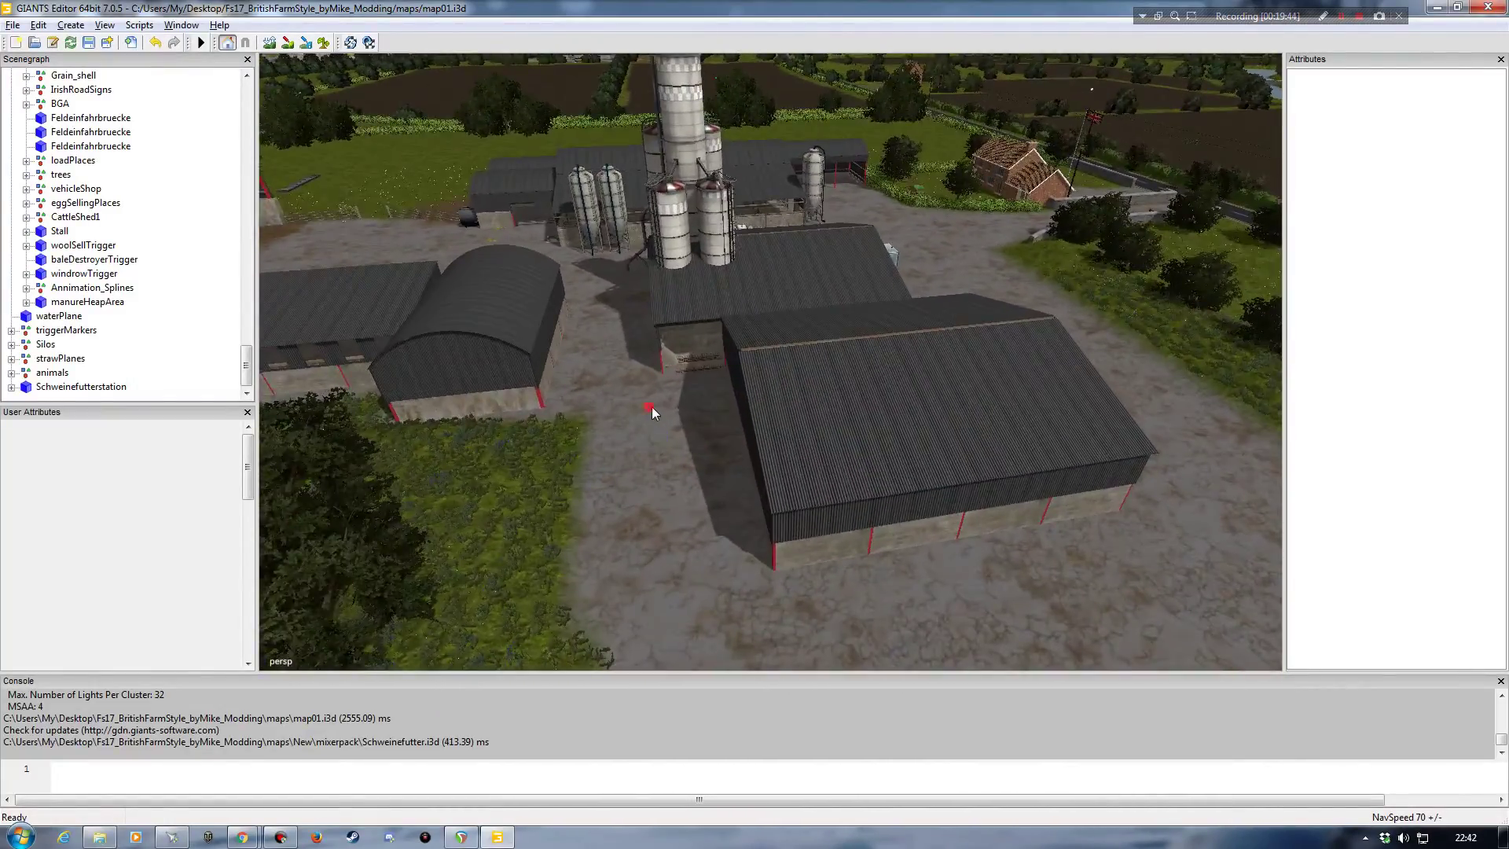
# Step: Inspect the grated unloading pit inside the shed behind the front building and identify its scene object
pyautogui.keyDown('alt'); pyautogui.moveTo(652, 407); pyautogui.dragTo(674, 397); pyautogui.keyUp('alt')
pyautogui.keyDown('alt'); pyautogui.moveTo(674, 398); pyautogui.dragTo(663, 421, button='right'); pyautogui.keyUp('alt')
pyautogui.keyDown('alt'); pyautogui.moveTo(663, 421); pyautogui.dragTo(599, 414); pyautogui.keyUp('alt')
pyautogui.keyDown('alt'); pyautogui.moveTo(599, 414); pyautogui.dragTo(599, 356, button='right'); pyautogui.keyUp('alt')
pyautogui.keyDown('alt'); pyautogui.moveTo(617, 377); pyautogui.dragTo(748, 370); pyautogui.keyUp('alt')
pyautogui.keyDown('alt'); pyautogui.moveTo(748, 370); pyautogui.dragTo(723, 327, button='right'); pyautogui.keyUp('alt')
pyautogui.keyDown('alt'); pyautogui.moveTo(724, 327); pyautogui.dragTo(668, 345); pyautogui.keyUp('alt')
pyautogui.keyDown('alt'); pyautogui.moveTo(668, 345); pyautogui.dragTo(660, 373, button='right'); pyautogui.keyUp('alt')
pyautogui.keyDown('alt'); pyautogui.moveTo(660, 373); pyautogui.dragTo(652, 378); pyautogui.keyUp('alt')
pyautogui.keyDown('alt'); pyautogui.moveTo(629, 440); pyautogui.dragTo(555, 457); pyautogui.keyUp('alt')
pyautogui.keyDown('alt'); pyautogui.moveTo(556, 458); pyautogui.dragTo(579, 423, button='right'); pyautogui.keyUp('alt')
pyautogui.keyDown('alt'); pyautogui.moveTo(578, 422); pyautogui.dragTo(625, 426); pyautogui.keyUp('alt')
pyautogui.keyDown('alt'); pyautogui.moveTo(626, 426); pyautogui.dragTo(635, 390, button='right'); pyautogui.keyUp('alt')
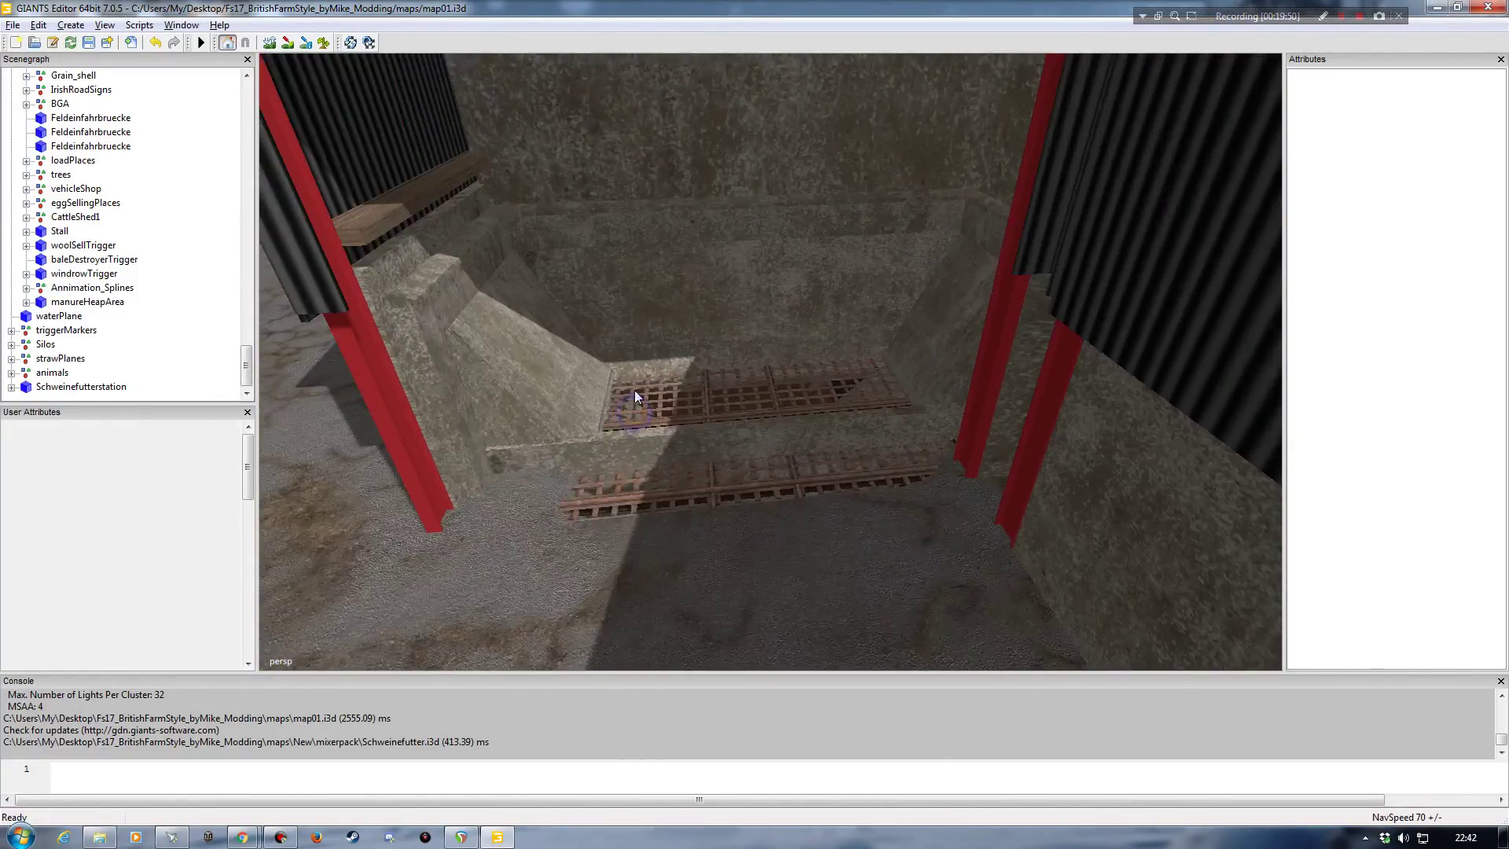
pyautogui.keyDown('alt'); pyautogui.moveTo(638, 394); pyautogui.dragTo(709, 352); pyautogui.keyUp('alt')
pyautogui.keyDown('alt'); pyautogui.moveTo(690, 407); pyautogui.dragTo(771, 394); pyautogui.keyUp('alt')
pyautogui.keyDown('alt'); pyautogui.moveTo(771, 396); pyautogui.dragTo(668, 388, button='right'); pyautogui.keyUp('alt')
pyautogui.click(668, 388)
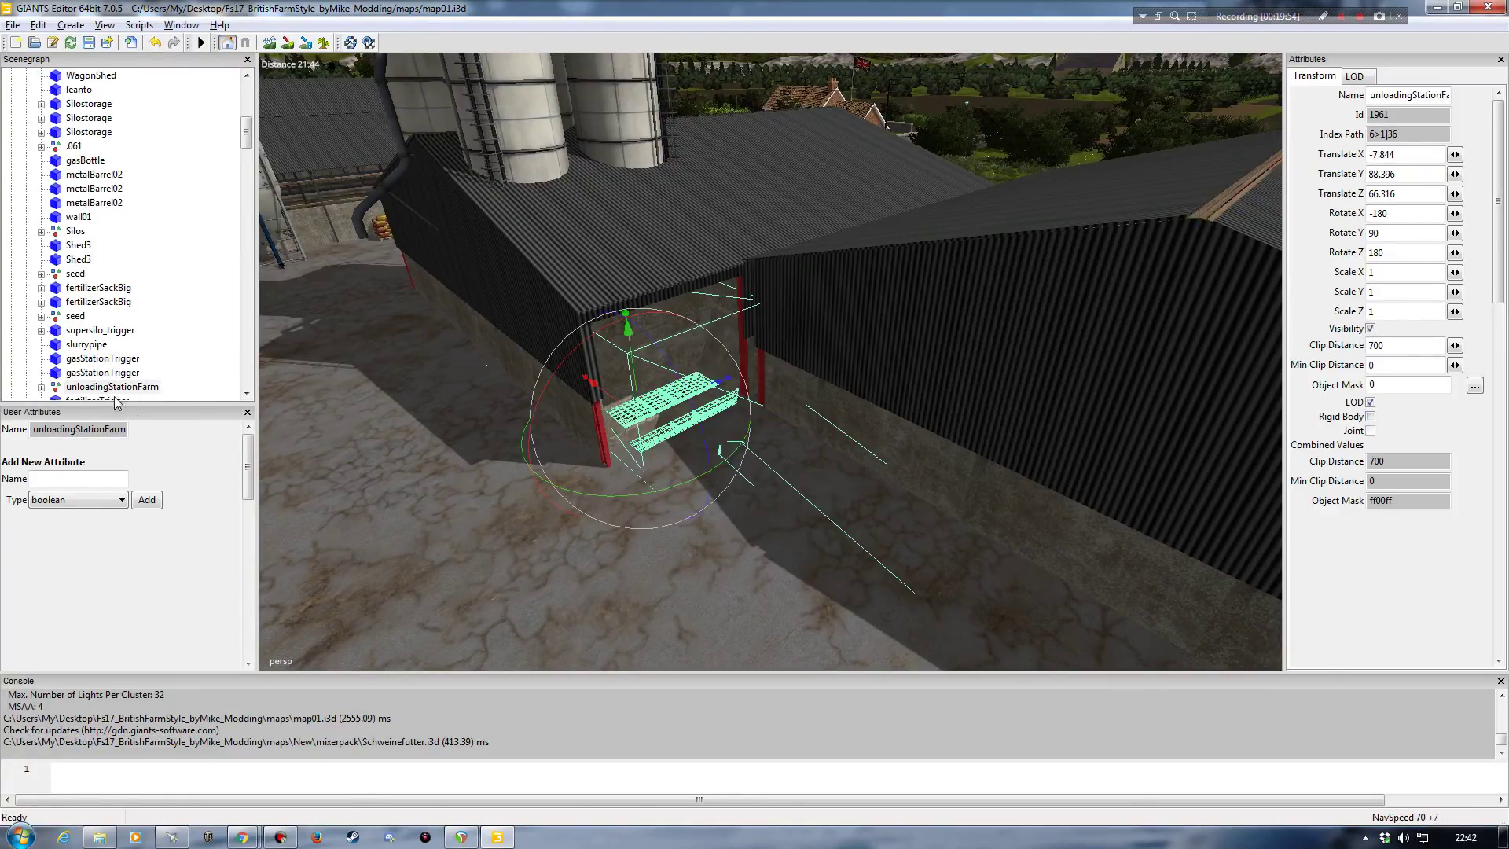
pyautogui.keyDown('alt'); pyautogui.moveTo(514, 521); pyautogui.dragTo(522, 506, button='right'); pyautogui.keyUp('alt')
pyautogui.click(186, 346)
# Step: Delete the front shed GPHouse2 from the farmyard to clear space
pyautogui.keyDown('alt'); pyautogui.moveTo(550, 433); pyautogui.dragTo(507, 420); pyautogui.keyUp('alt')
pyautogui.keyDown('alt'); pyautogui.moveTo(507, 419); pyautogui.dragTo(450, 443, button='right'); pyautogui.keyUp('alt')
pyautogui.keyDown('alt'); pyautogui.moveTo(450, 443); pyautogui.dragTo(699, 428); pyautogui.keyUp('alt')
pyautogui.keyDown('alt'); pyautogui.moveTo(699, 427); pyautogui.dragTo(683, 398, button='right'); pyautogui.keyUp('alt')
pyautogui.keyDown('alt'); pyautogui.moveTo(684, 397); pyautogui.dragTo(529, 421); pyautogui.keyUp('alt')
pyautogui.keyDown('alt'); pyautogui.moveTo(529, 422); pyautogui.dragTo(484, 430, button='right'); pyautogui.keyUp('alt')
pyautogui.keyDown('alt'); pyautogui.moveTo(484, 429); pyautogui.dragTo(417, 442); pyautogui.keyUp('alt')
pyautogui.keyDown('alt'); pyautogui.moveTo(417, 441); pyautogui.dragTo(414, 395, button='right'); pyautogui.keyUp('alt')
pyautogui.keyDown('alt'); pyautogui.moveTo(413, 395); pyautogui.dragTo(522, 414); pyautogui.keyUp('alt')
pyautogui.keyDown('alt'); pyautogui.moveTo(522, 415); pyautogui.dragTo(477, 443, button='right'); pyautogui.keyUp('alt')
pyautogui.keyDown('alt'); pyautogui.moveTo(476, 442); pyautogui.dragTo(455, 412); pyautogui.keyUp('alt')
pyautogui.keyDown('alt'); pyautogui.moveTo(685, 458); pyautogui.dragTo(696, 436, button='right'); pyautogui.keyUp('alt')
pyautogui.keyDown('alt'); pyautogui.moveTo(696, 436); pyautogui.dragTo(759, 420); pyautogui.keyUp('alt')
pyautogui.click(759, 419)
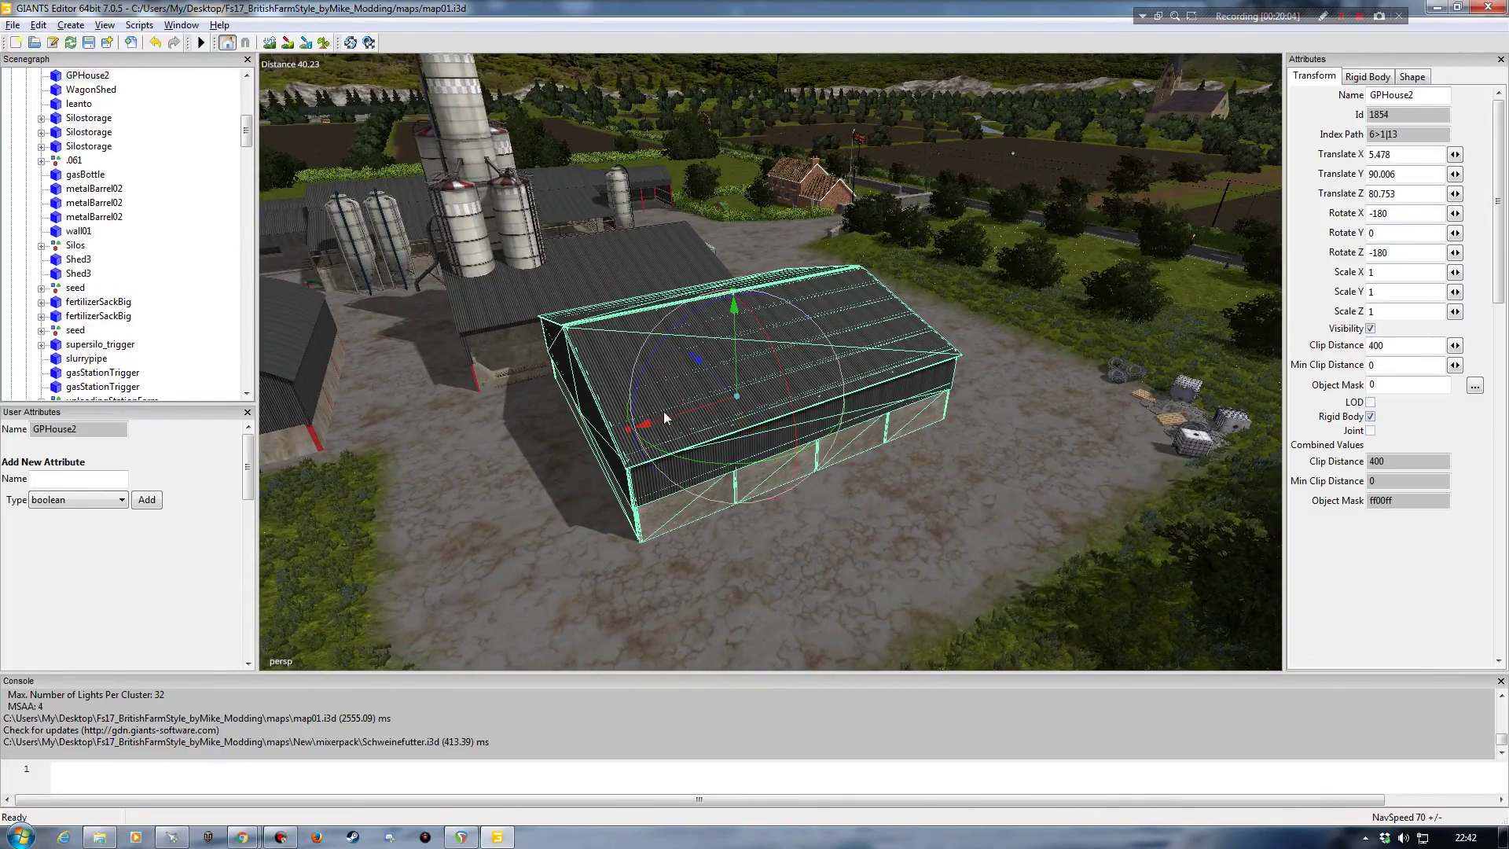
pyautogui.click(79, 76)
pyautogui.keyDown('alt'); pyautogui.moveTo(723, 438); pyautogui.dragTo(804, 376); pyautogui.keyUp('alt')
pyautogui.keyDown('alt'); pyautogui.moveTo(803, 376); pyautogui.dragTo(637, 364, button='right'); pyautogui.keyUp('alt')
pyautogui.keyDown('alt'); pyautogui.moveTo(637, 363); pyautogui.dragTo(409, 348); pyautogui.keyUp('alt')
pyautogui.keyDown('alt'); pyautogui.moveTo(408, 348); pyautogui.dragTo(349, 322, button='right'); pyautogui.keyUp('alt')
pyautogui.keyDown('alt'); pyautogui.moveTo(350, 322); pyautogui.dragTo(344, 282); pyautogui.keyUp('alt')
pyautogui.moveTo(593, 408); pyautogui.dragTo(621, 542, button='right')
pyautogui.click(352, 361)
# Step: Collapse the Farm and BritishMiniFarm groups in the scene hierarchy
pyautogui.click(26, 76)
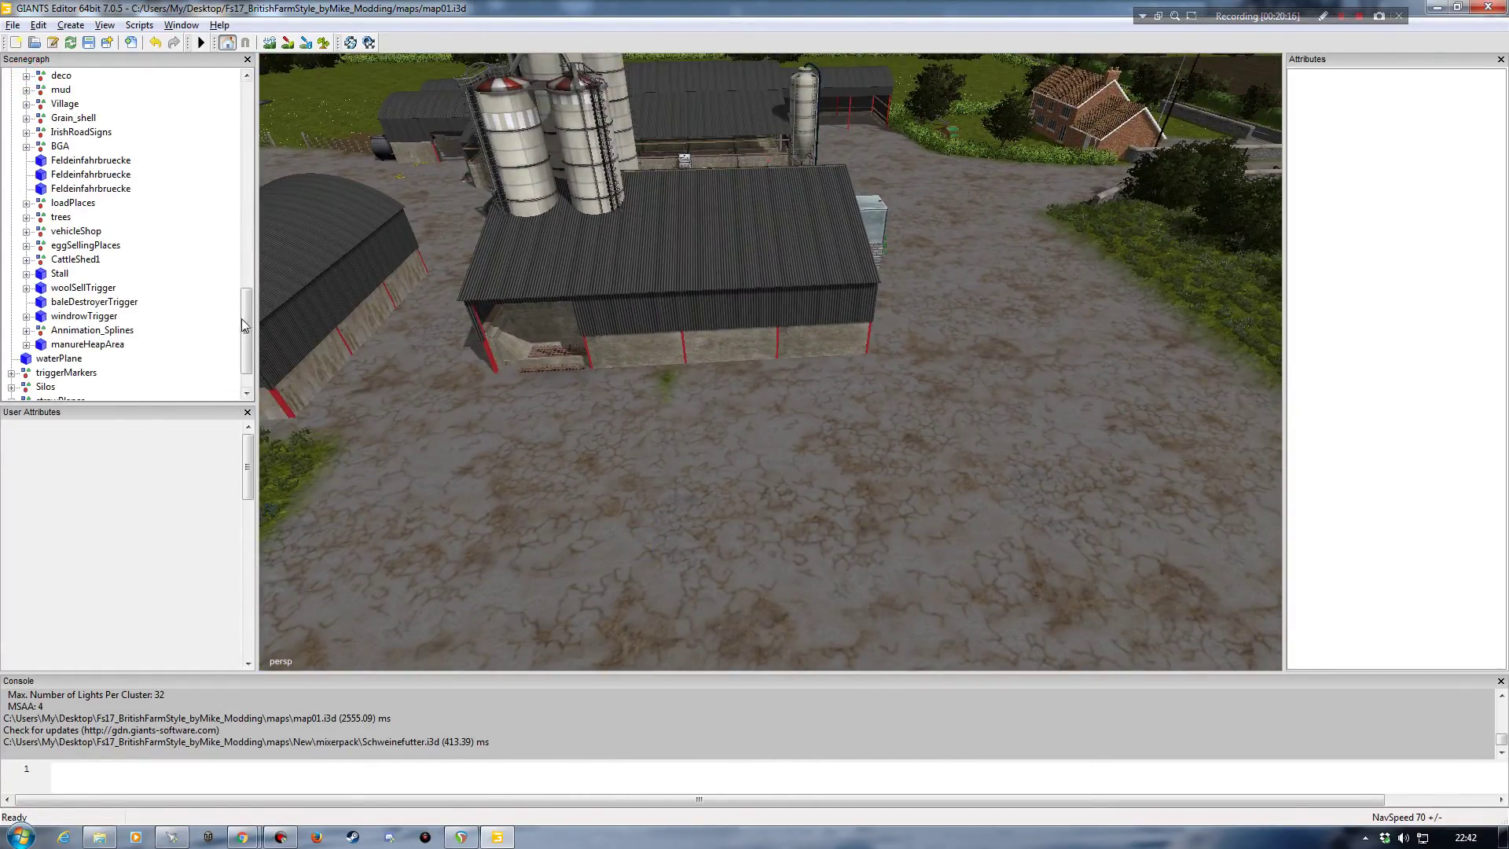
pyautogui.moveTo(256, 317); pyautogui.dragTo(246, 107)
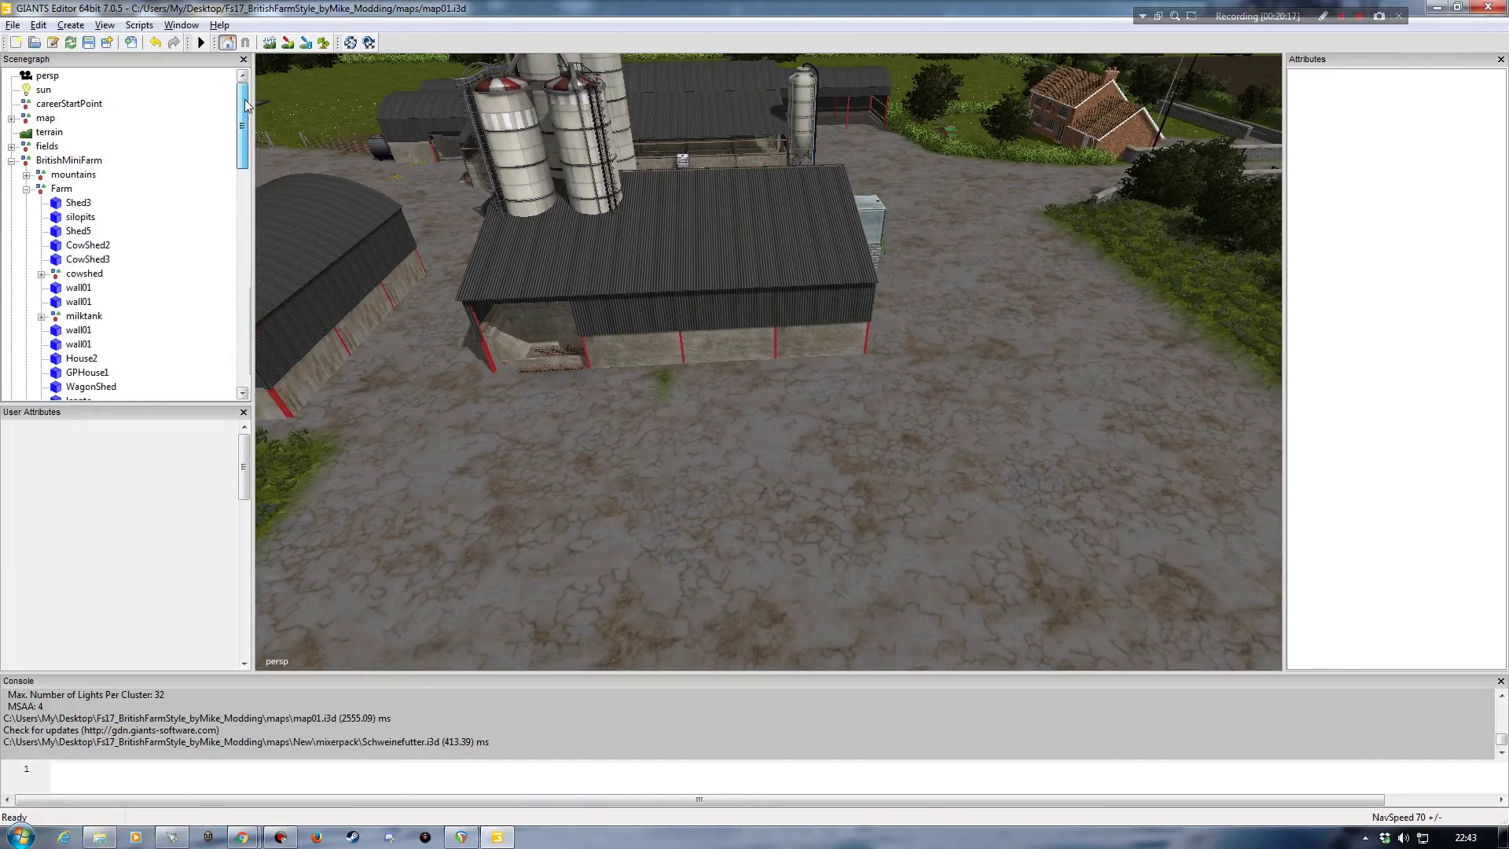
pyautogui.click(26, 189)
pyautogui.click(11, 161)
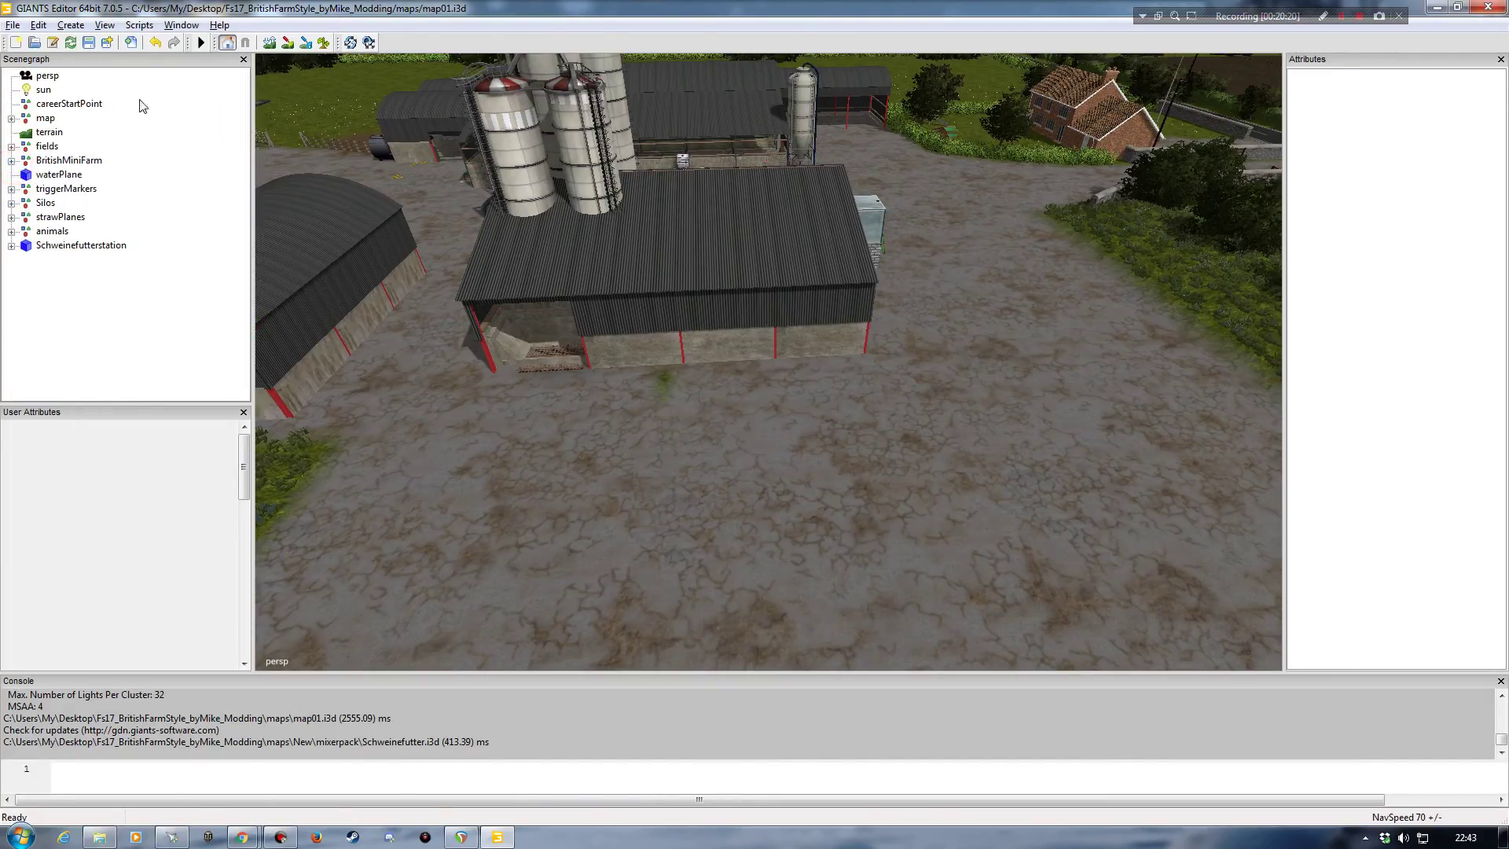
# Step: Import Mischfutter.i3d from the map's maps/New/mixerpack folder on the desktop
pyautogui.click(13, 25)
pyautogui.click(66, 196)
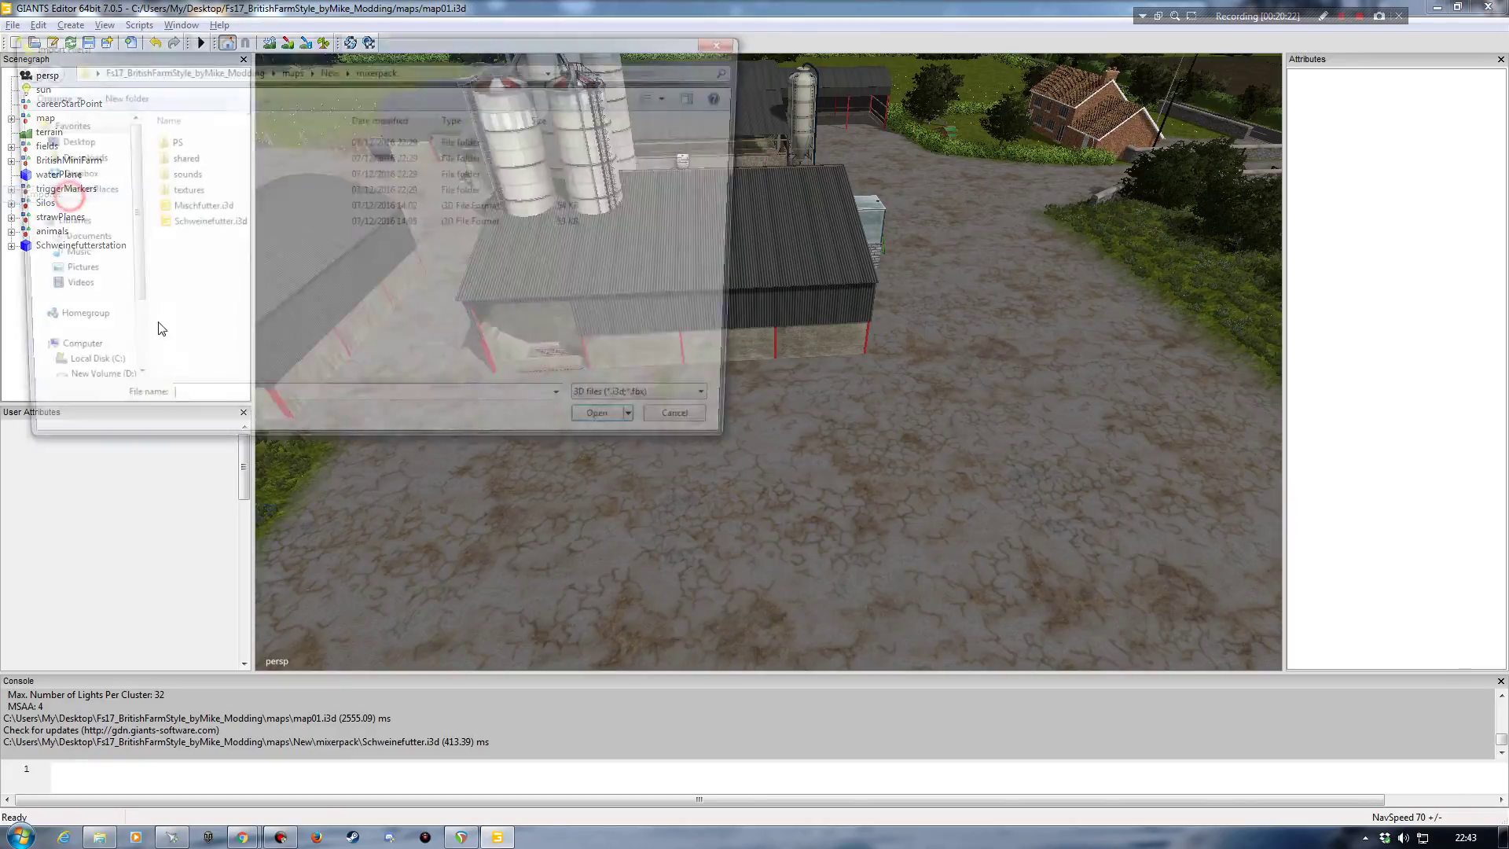
pyautogui.click(88, 143)
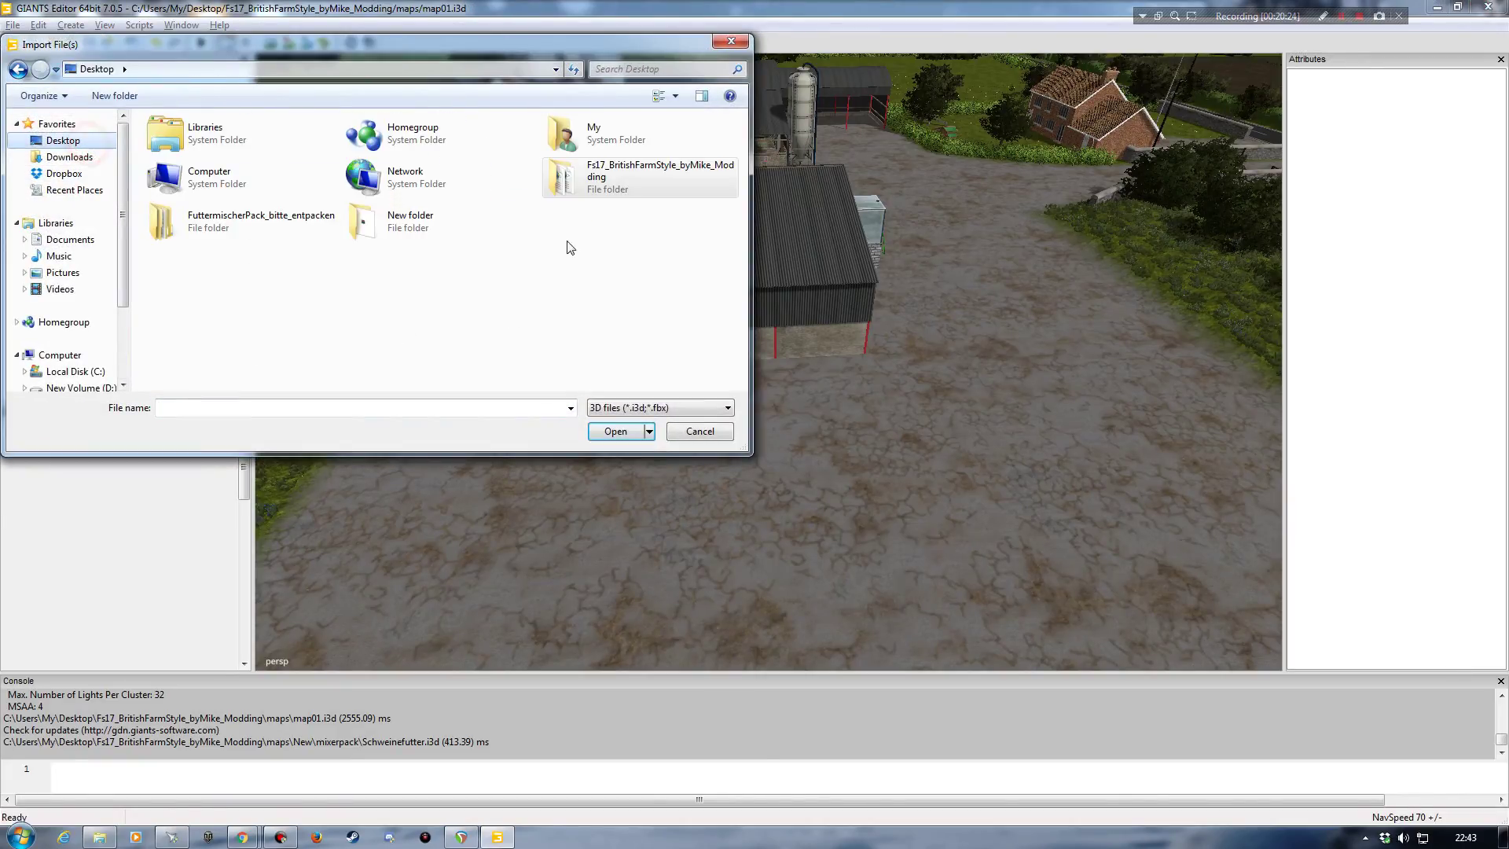
pyautogui.doubleClick(585, 184)
pyautogui.doubleClick(174, 143)
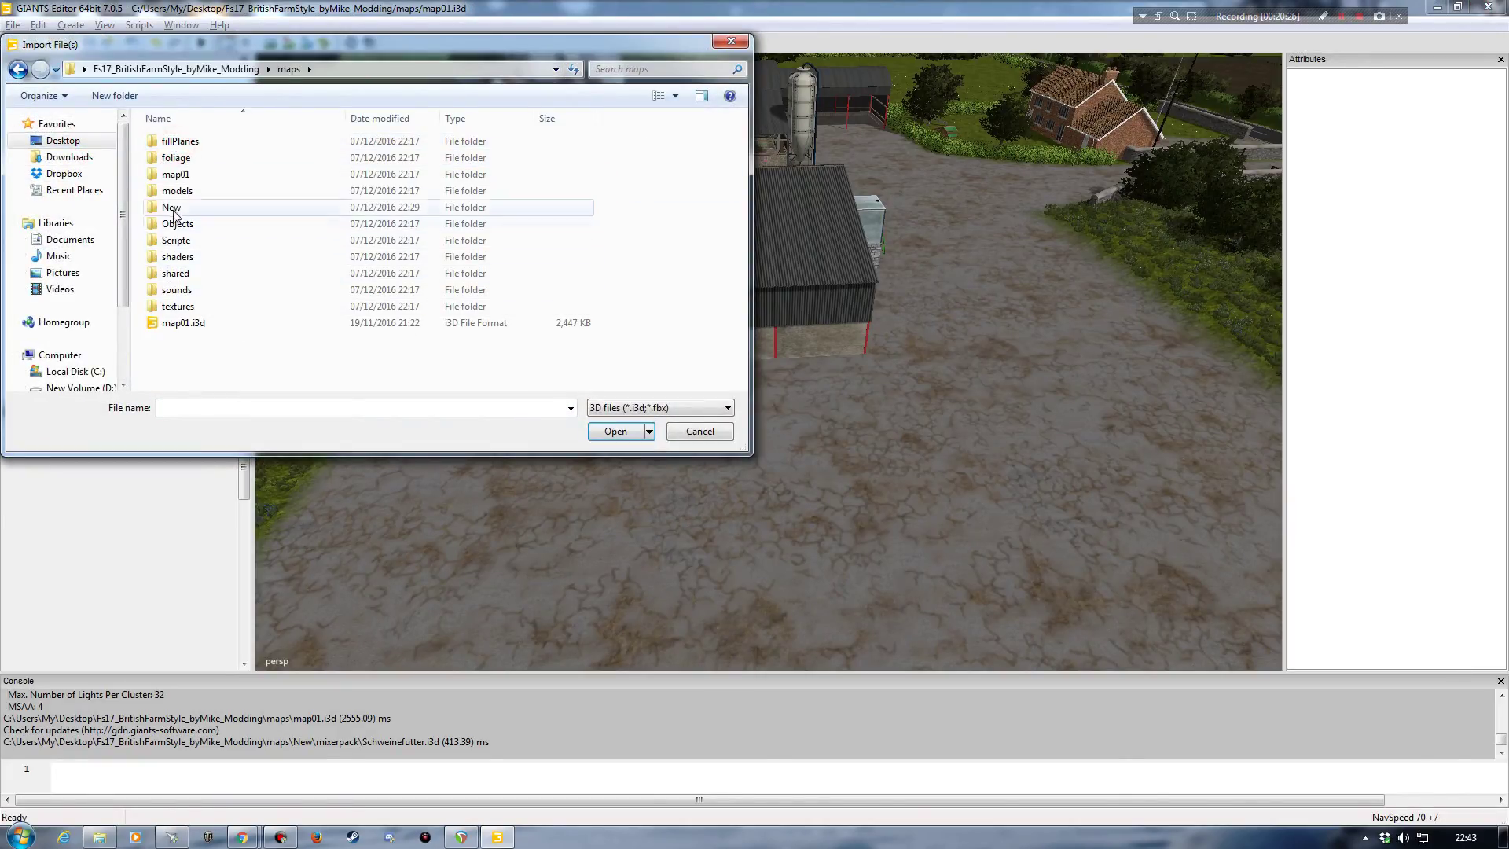
pyautogui.doubleClick(172, 207)
pyautogui.doubleClick(179, 158)
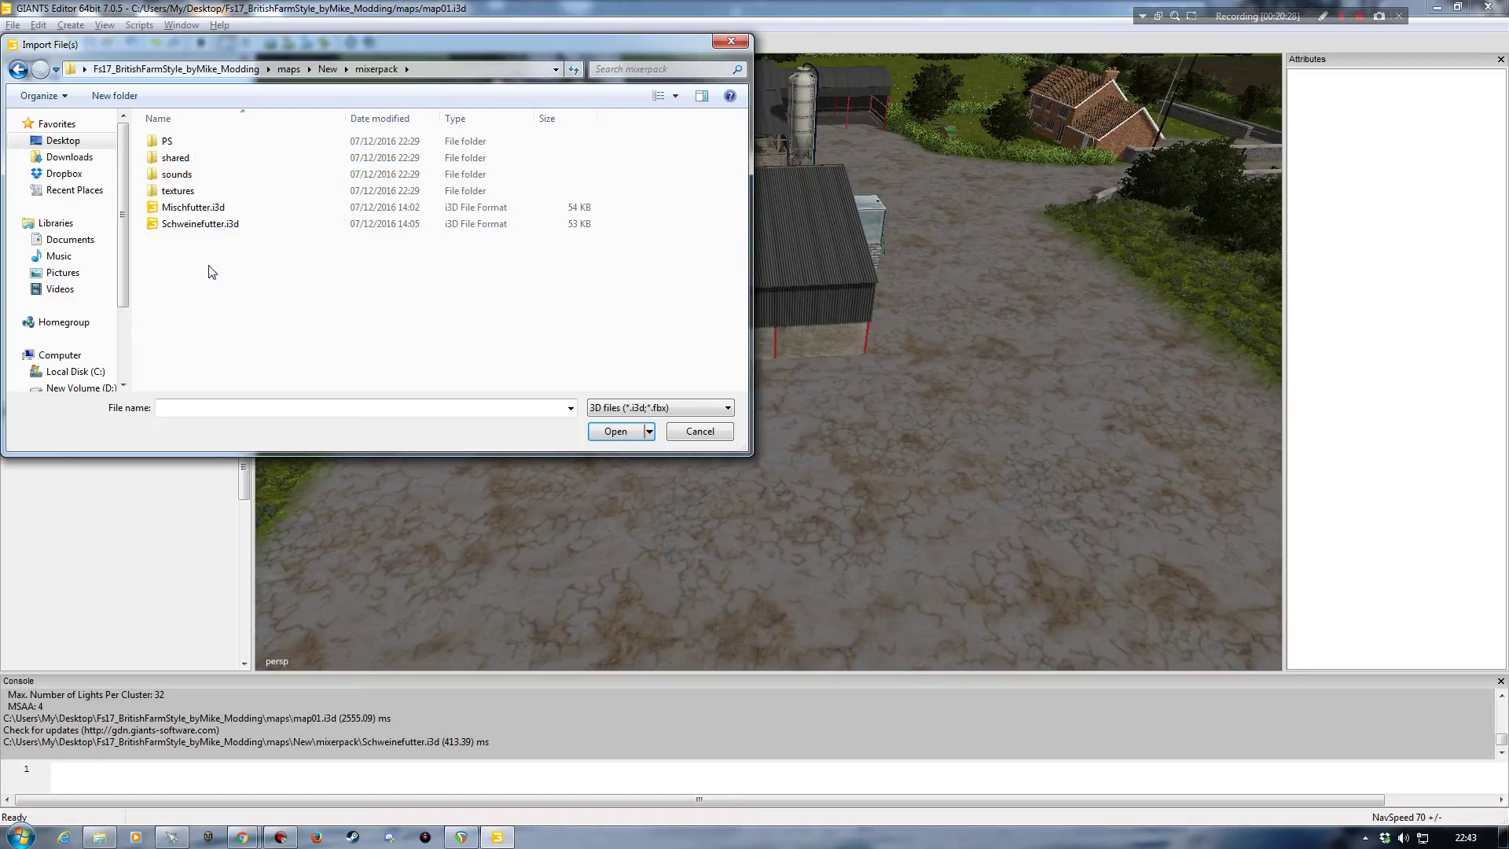
pyautogui.doubleClick(194, 208)
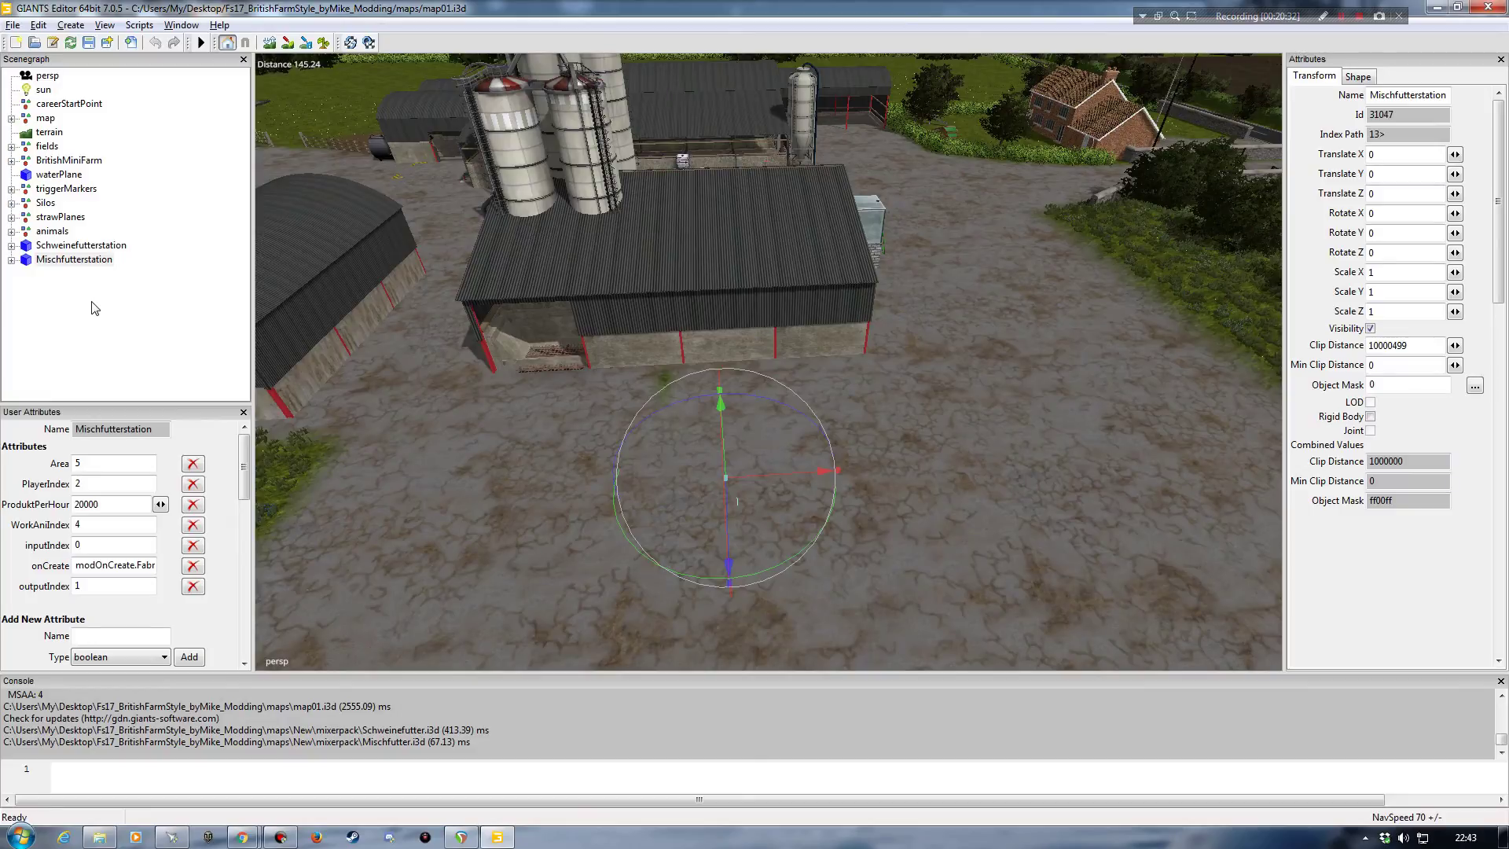
# Step: Place the imported Mischfutterstation interactively on the cleared yard at about X 3.365, Y 90, Z 76.476
pyautogui.click(37, 26)
pyautogui.click(63, 245)
pyautogui.keyDown('alt'); pyautogui.moveTo(747, 439); pyautogui.dragTo(698, 503, button='right'); pyautogui.keyUp('alt')
pyautogui.keyDown('alt'); pyautogui.moveTo(697, 504); pyautogui.dragTo(659, 447); pyautogui.keyUp('alt')
pyautogui.keyDown('alt'); pyautogui.moveTo(659, 447); pyautogui.dragTo(671, 428, button='right'); pyautogui.keyUp('alt')
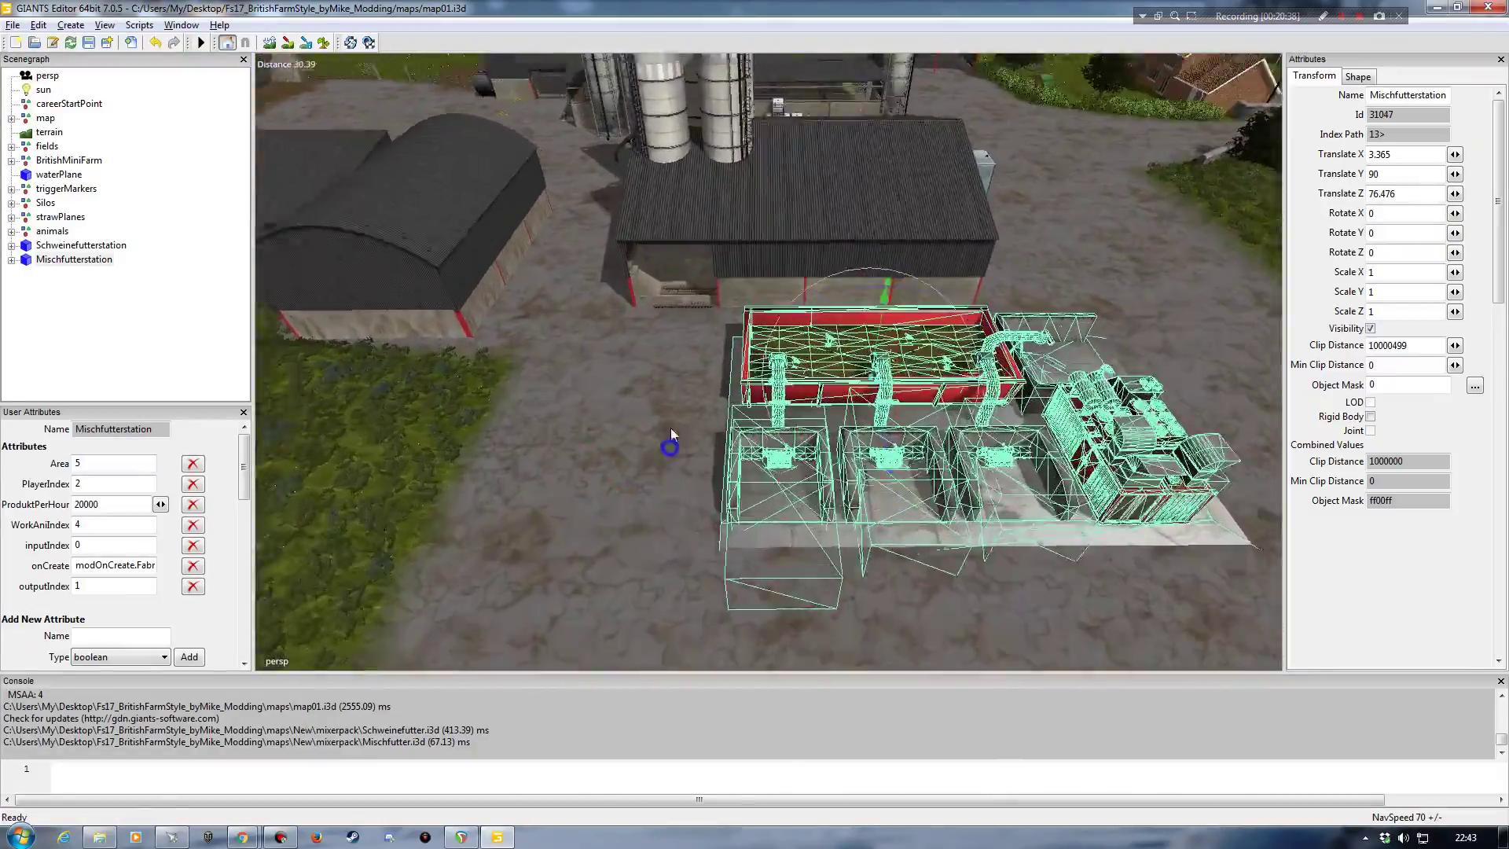
# Step: Move the Mischfutterstation closer to the shed wall, to about X 2.306 and Z 73.241
pyautogui.keyDown('alt'); pyautogui.moveTo(671, 428); pyautogui.dragTo(727, 445); pyautogui.keyUp('alt')
pyautogui.keyDown('alt'); pyautogui.moveTo(727, 445); pyautogui.dragTo(698, 432, button='right'); pyautogui.keyUp('alt')
pyautogui.keyDown('alt'); pyautogui.moveTo(698, 432); pyautogui.dragTo(596, 427); pyautogui.keyUp('alt')
pyautogui.keyDown('alt'); pyautogui.moveTo(596, 428); pyautogui.dragTo(597, 393, button='right'); pyautogui.keyUp('alt')
pyautogui.keyDown('alt'); pyautogui.moveTo(597, 393); pyautogui.dragTo(712, 417); pyautogui.keyUp('alt')
pyautogui.keyDown('alt'); pyautogui.moveTo(712, 417); pyautogui.dragTo(665, 408, button='right'); pyautogui.keyUp('alt')
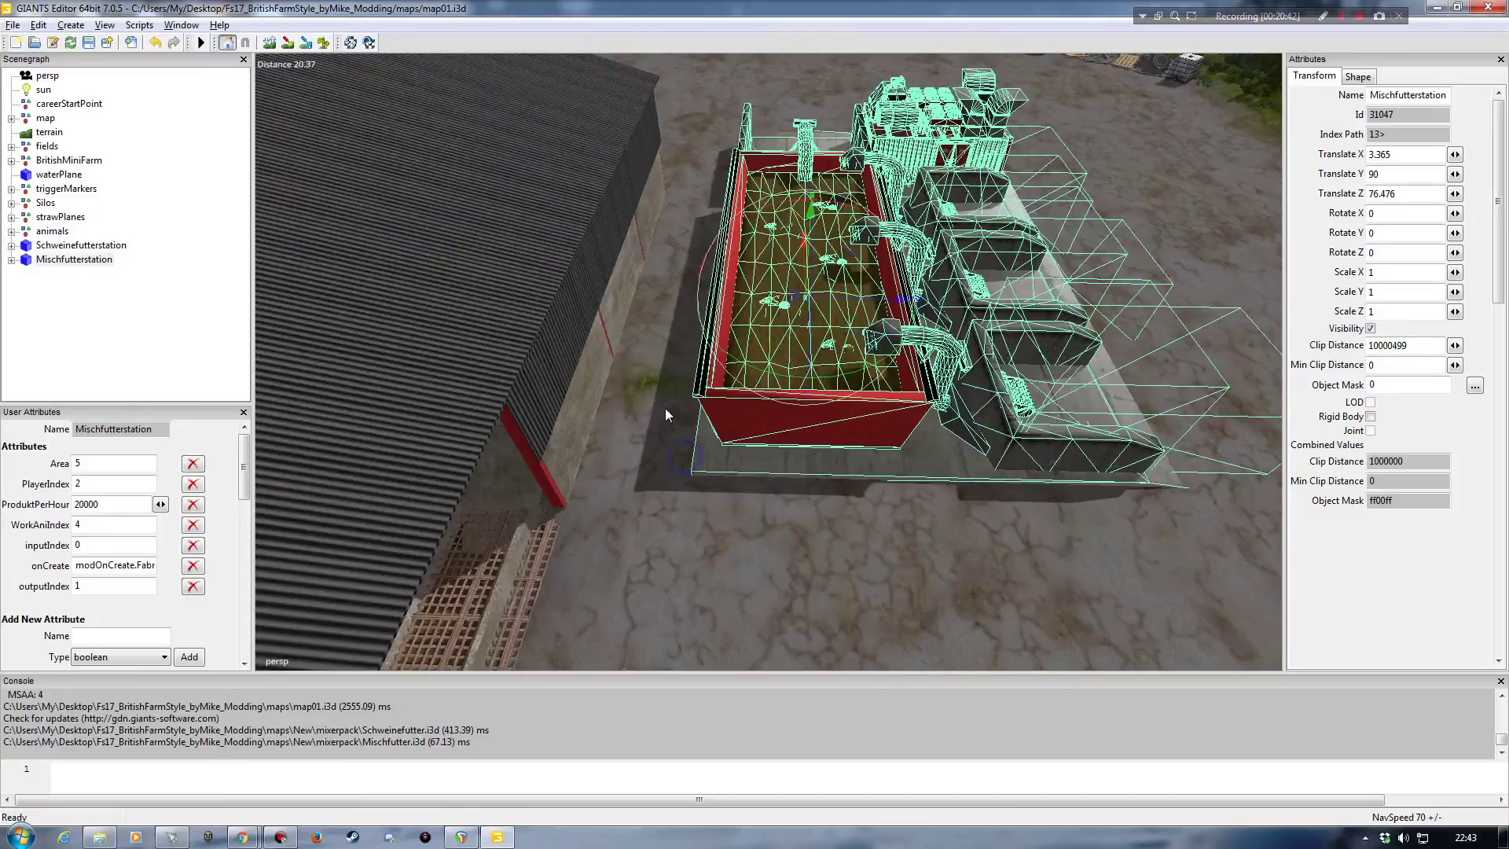
pyautogui.moveTo(887, 295); pyautogui.dragTo(784, 300)
pyautogui.moveTo(731, 250); pyautogui.dragTo(728, 285)
# Step: Lower the Mischfutterstation towards the ground to about Y 89.8
pyautogui.keyDown('alt'); pyautogui.moveTo(710, 349); pyautogui.dragTo(539, 296); pyautogui.keyUp('alt')
pyautogui.scroll(-5, 539, 295)
pyautogui.scroll(5, 628, 338)
pyautogui.keyDown('alt'); pyautogui.moveTo(607, 356); pyautogui.dragTo(937, 376); pyautogui.keyUp('alt')
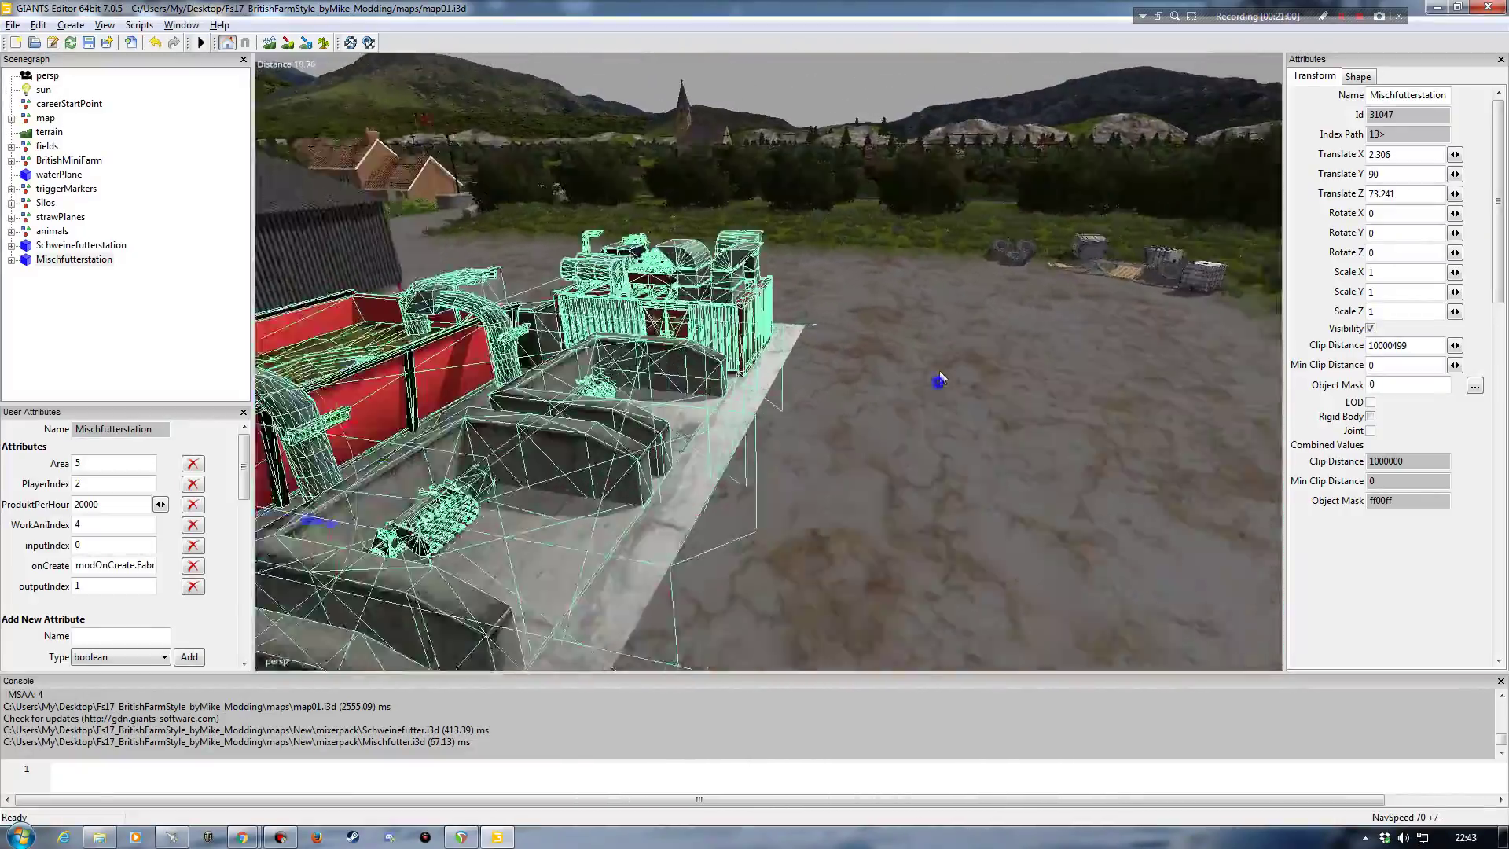
pyautogui.keyDown('alt'); pyautogui.moveTo(937, 376); pyautogui.dragTo(917, 432, button='right'); pyautogui.keyUp('alt')
pyautogui.keyDown('alt'); pyautogui.moveTo(918, 433); pyautogui.dragTo(904, 393); pyautogui.keyUp('alt')
pyautogui.keyDown('alt'); pyautogui.moveTo(904, 393); pyautogui.dragTo(942, 411, button='right'); pyautogui.keyUp('alt')
pyautogui.keyDown('alt'); pyautogui.moveTo(941, 410); pyautogui.dragTo(635, 424); pyautogui.keyUp('alt')
pyautogui.keyDown('alt'); pyautogui.moveTo(637, 424); pyautogui.dragTo(588, 405, button='right'); pyautogui.keyUp('alt')
pyautogui.moveTo(758, 344); pyautogui.dragTo(747, 345)
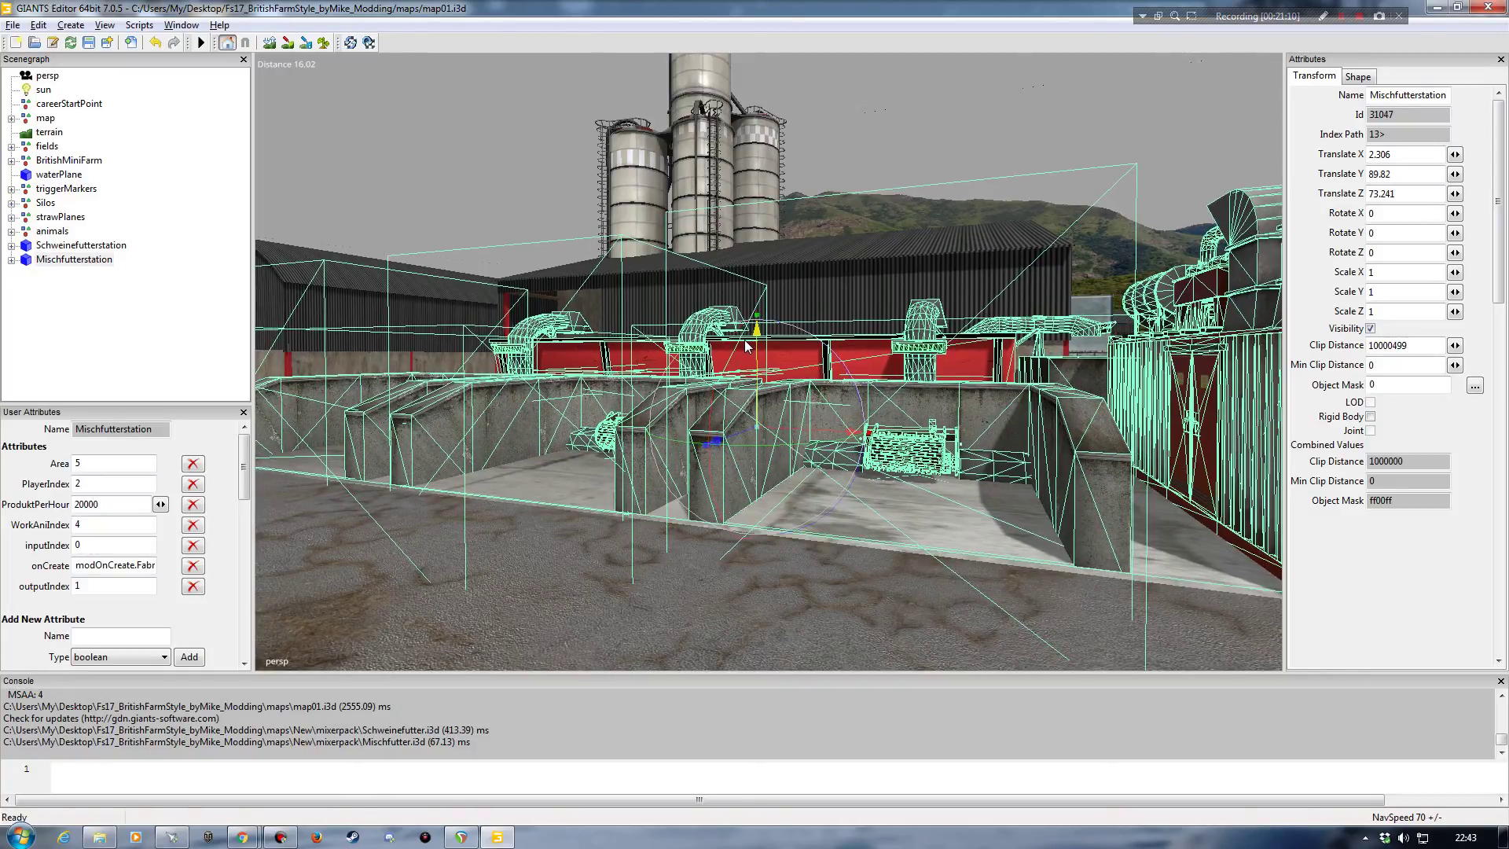
pyautogui.moveTo(746, 345); pyautogui.dragTo(756, 374)
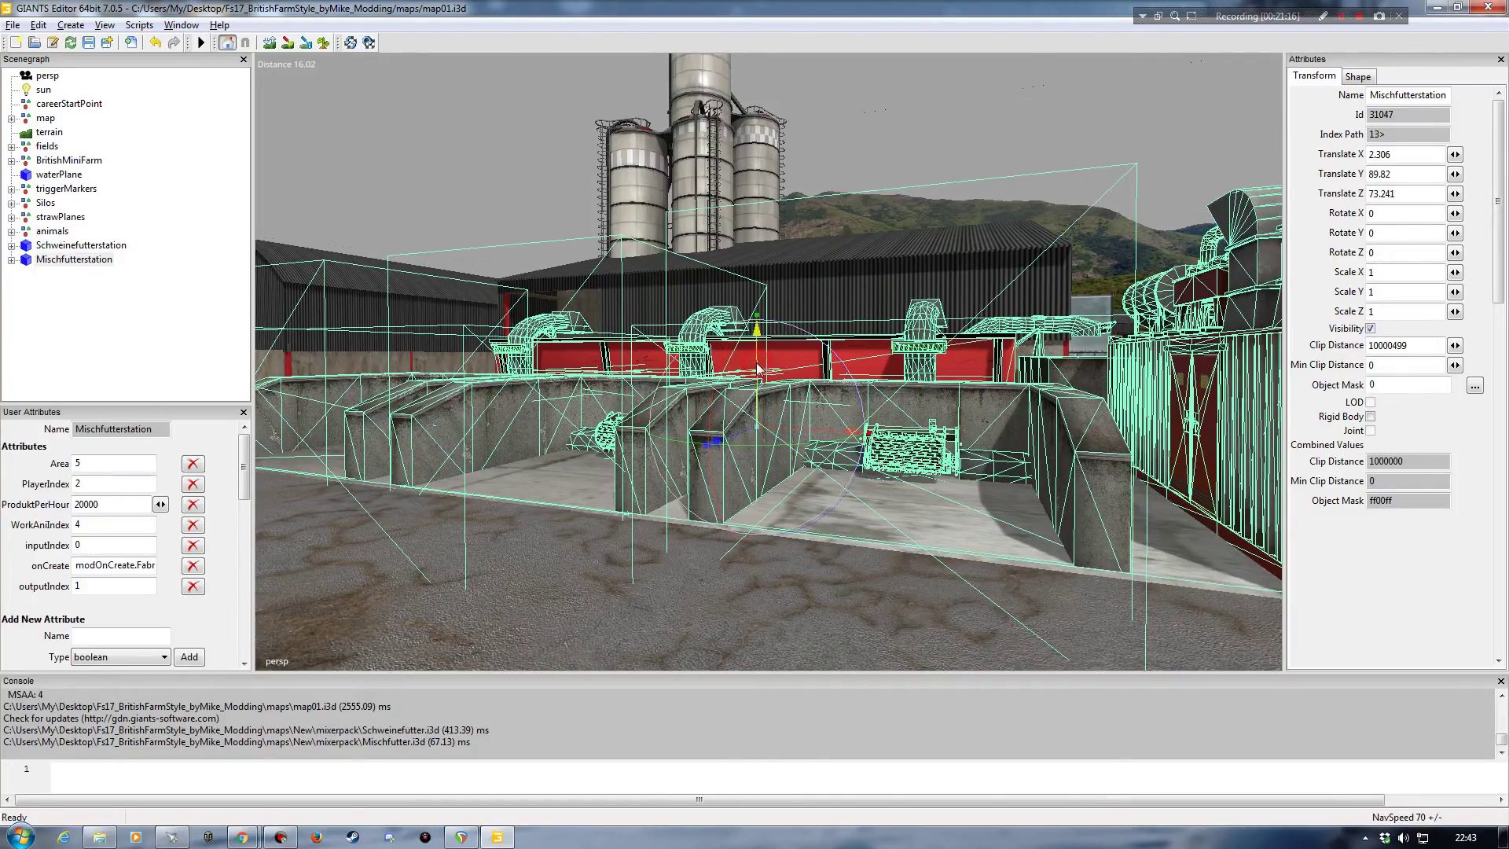
pyautogui.moveTo(759, 370); pyautogui.dragTo(802, 525, button='right')
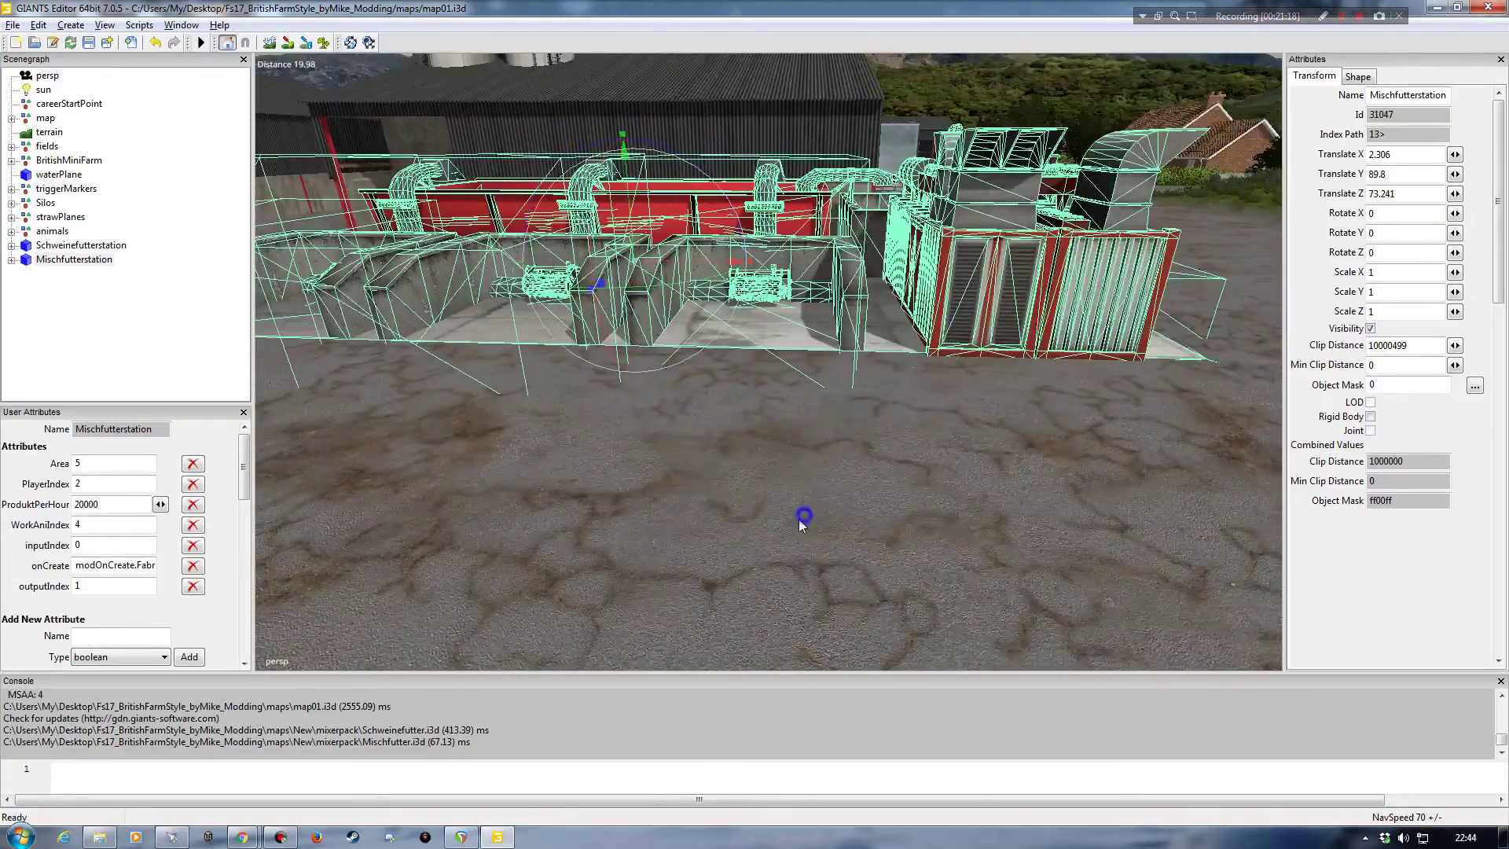
# Step: Check from several angles, without the selection wireframe, how the Mischfutterstation's base sits on the ground
pyautogui.click(242, 329)
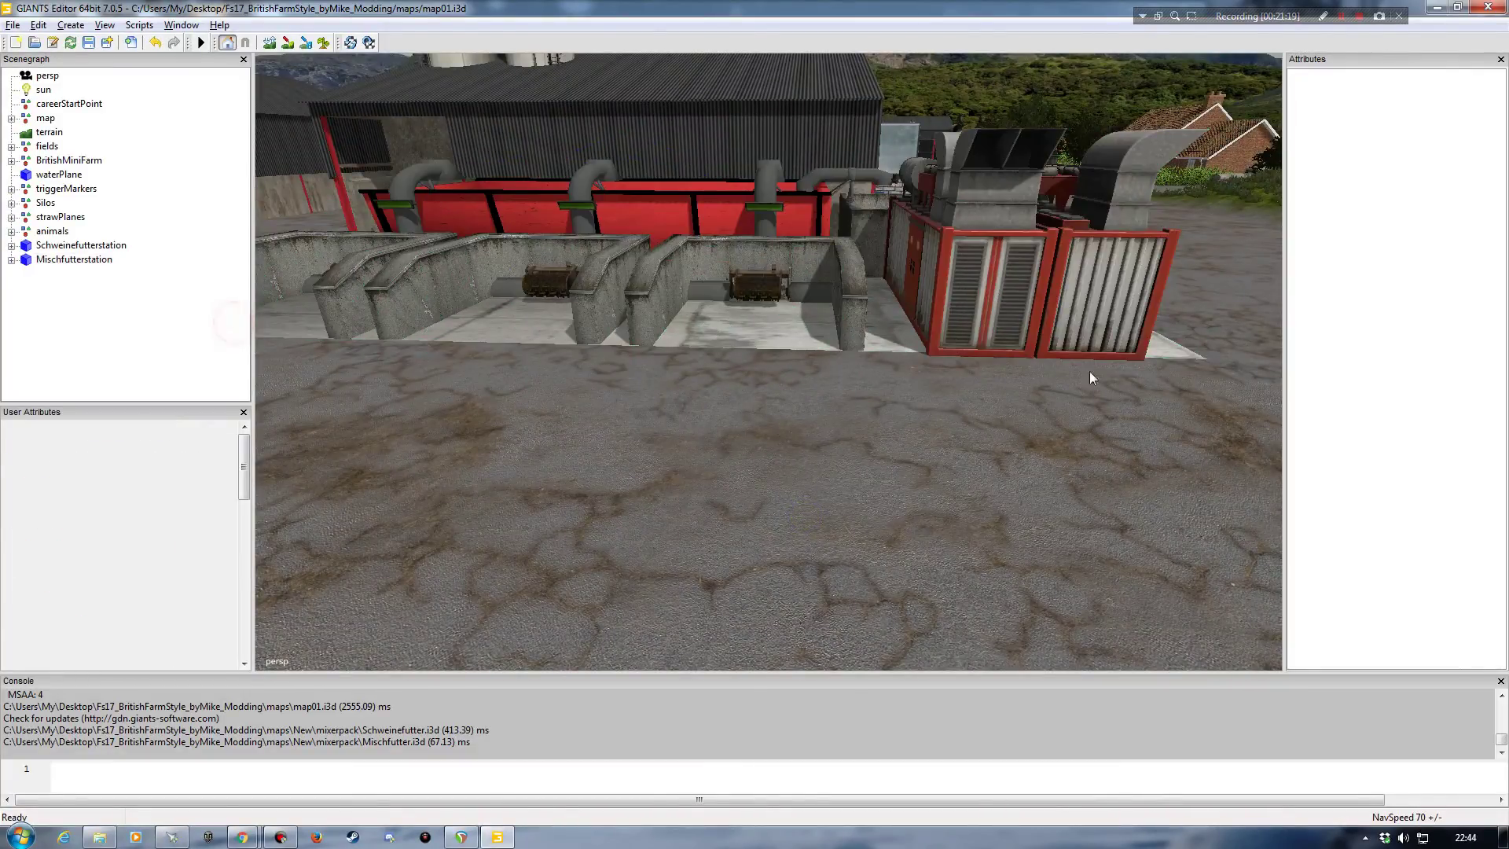
pyautogui.click(98, 262)
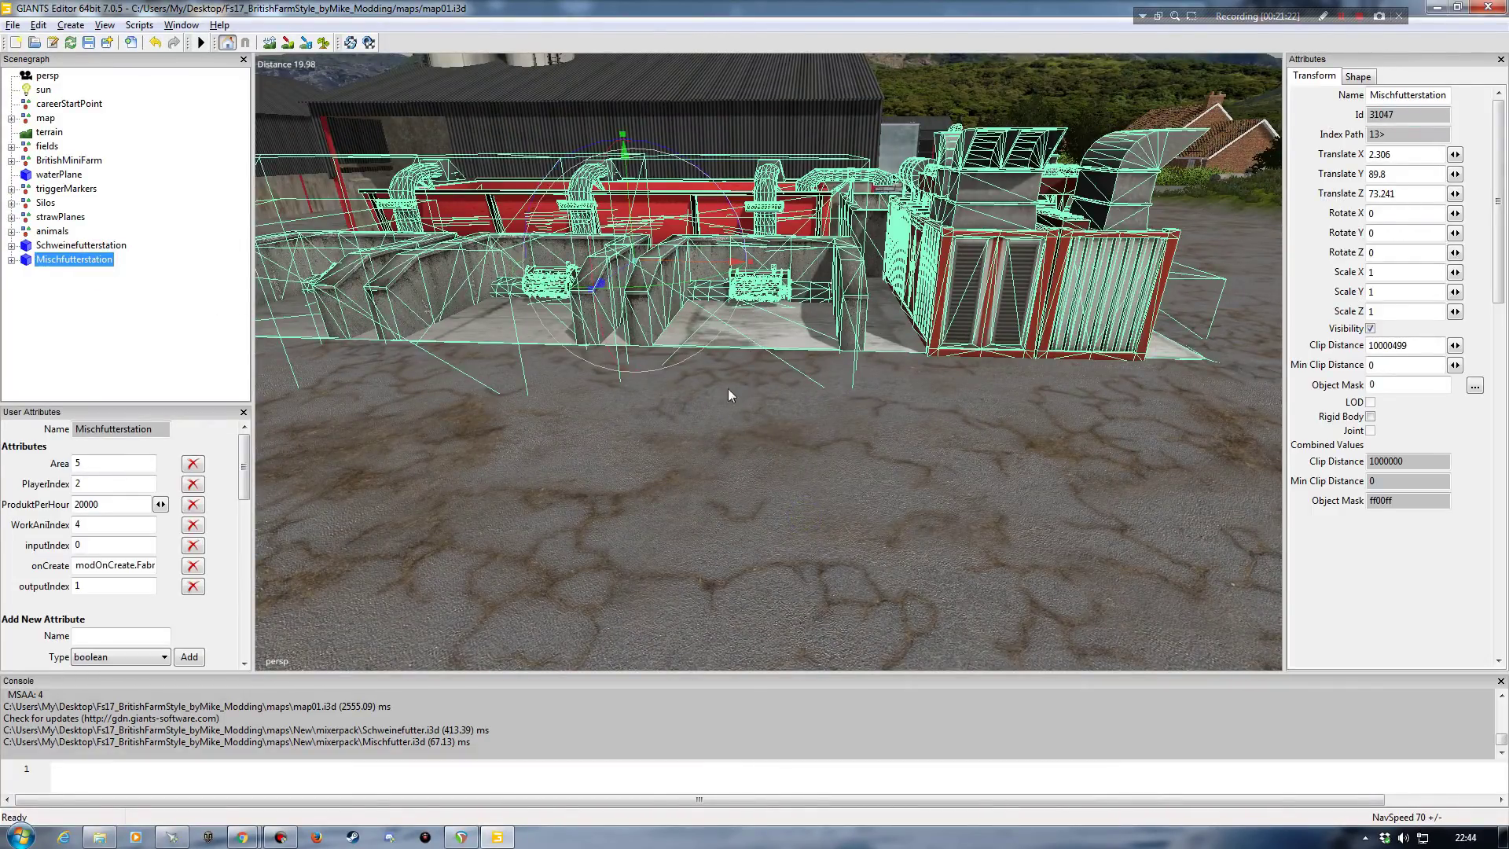
pyautogui.click(181, 309)
pyautogui.keyDown('alt'); pyautogui.moveTo(564, 491); pyautogui.dragTo(569, 448); pyautogui.keyUp('alt')
pyautogui.keyDown('alt'); pyautogui.moveTo(569, 448); pyautogui.dragTo(569, 427, button='right'); pyautogui.keyUp('alt')
pyautogui.keyDown('alt'); pyautogui.moveTo(569, 427); pyautogui.dragTo(730, 499); pyautogui.keyUp('alt')
pyautogui.keyDown('alt'); pyautogui.moveTo(729, 499); pyautogui.dragTo(600, 507, button='right'); pyautogui.keyUp('alt')
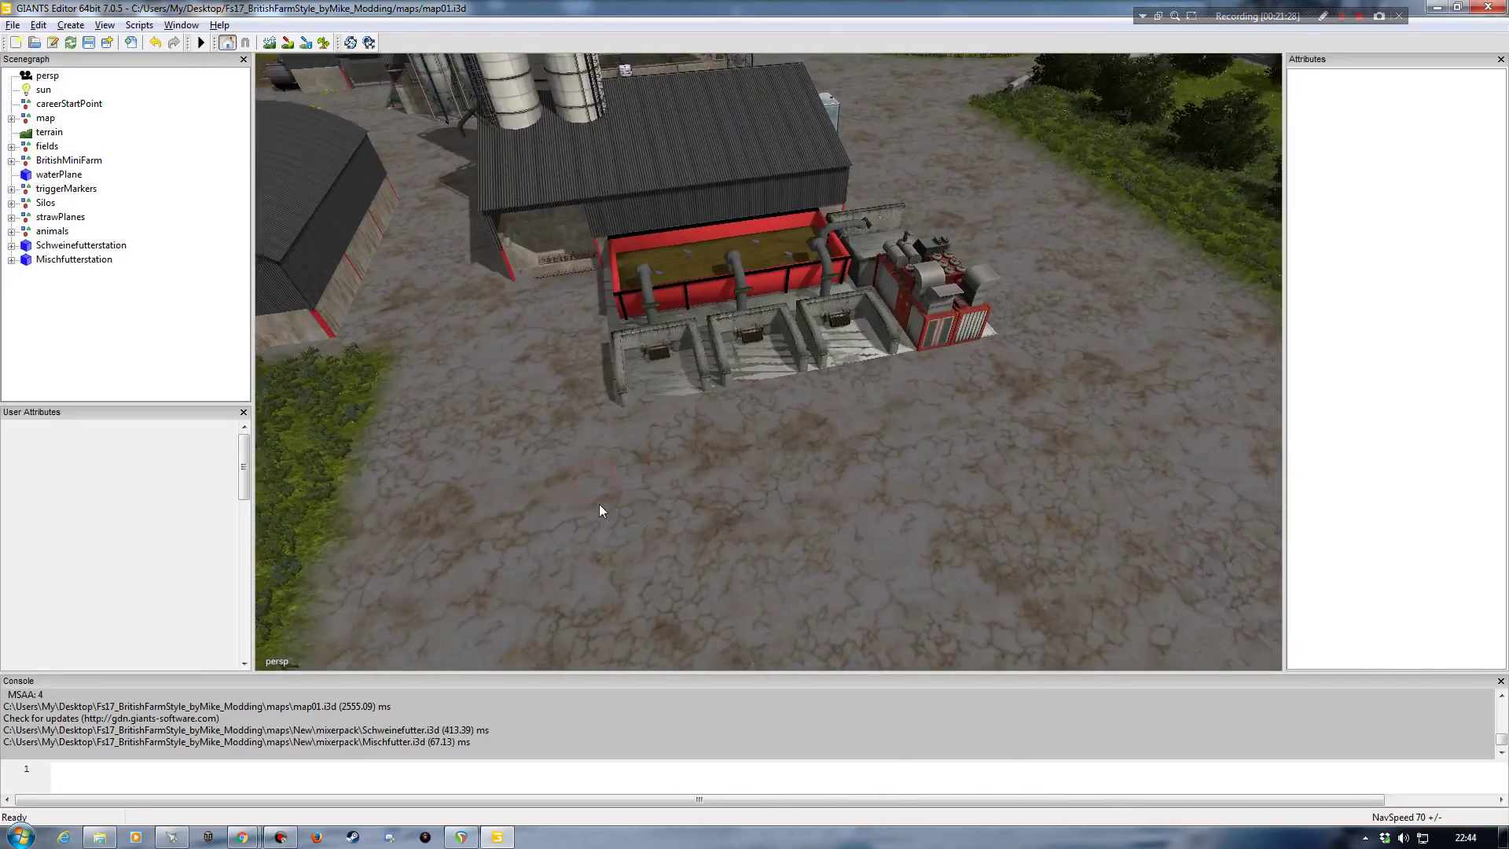
pyautogui.keyDown('alt'); pyautogui.moveTo(599, 503); pyautogui.dragTo(639, 506); pyautogui.keyUp('alt')
pyautogui.keyDown('alt'); pyautogui.moveTo(639, 506); pyautogui.dragTo(608, 440, button='right'); pyautogui.keyUp('alt')
pyautogui.keyDown('alt'); pyautogui.moveTo(608, 440); pyautogui.dragTo(639, 507); pyautogui.keyUp('alt')
pyautogui.keyDown('alt'); pyautogui.moveTo(639, 507); pyautogui.dragTo(622, 460, button='right'); pyautogui.keyUp('alt')
pyautogui.keyDown('alt'); pyautogui.moveTo(621, 461); pyautogui.dragTo(606, 508); pyautogui.keyUp('alt')
pyautogui.keyDown('alt'); pyautogui.moveTo(606, 508); pyautogui.dragTo(364, 341, button='right'); pyautogui.keyUp('alt')
# Step: Fine-tune the Mischfutterstation's Translate Y, trying 89.9 and 89.85 before settling on 89.84
pyautogui.click(87, 261)
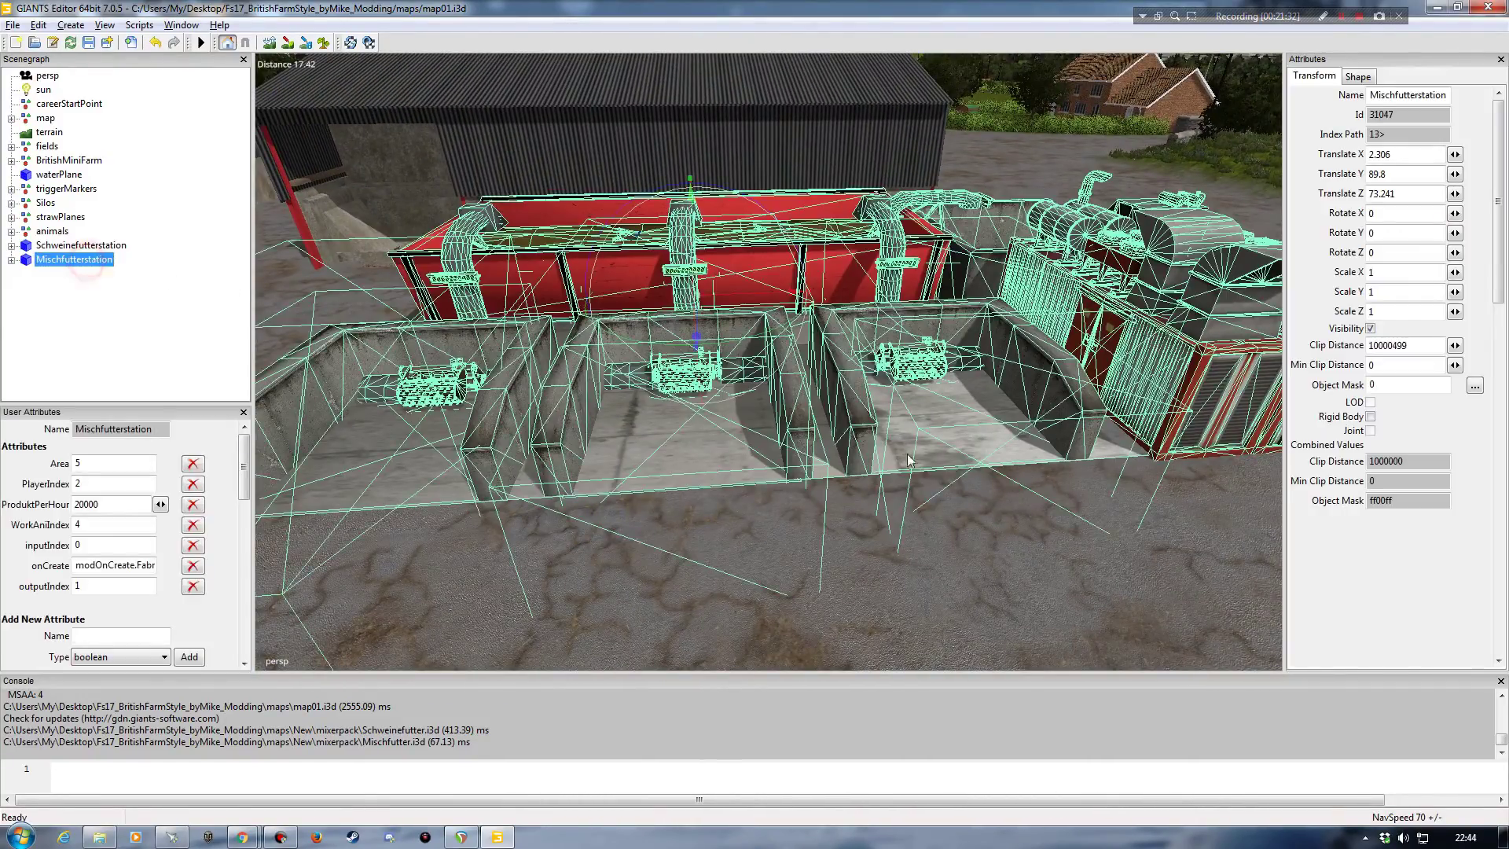
pyautogui.click(1402, 174)
pyautogui.press('BackSpace')
pyautogui.write('9')
pyautogui.press('Return')
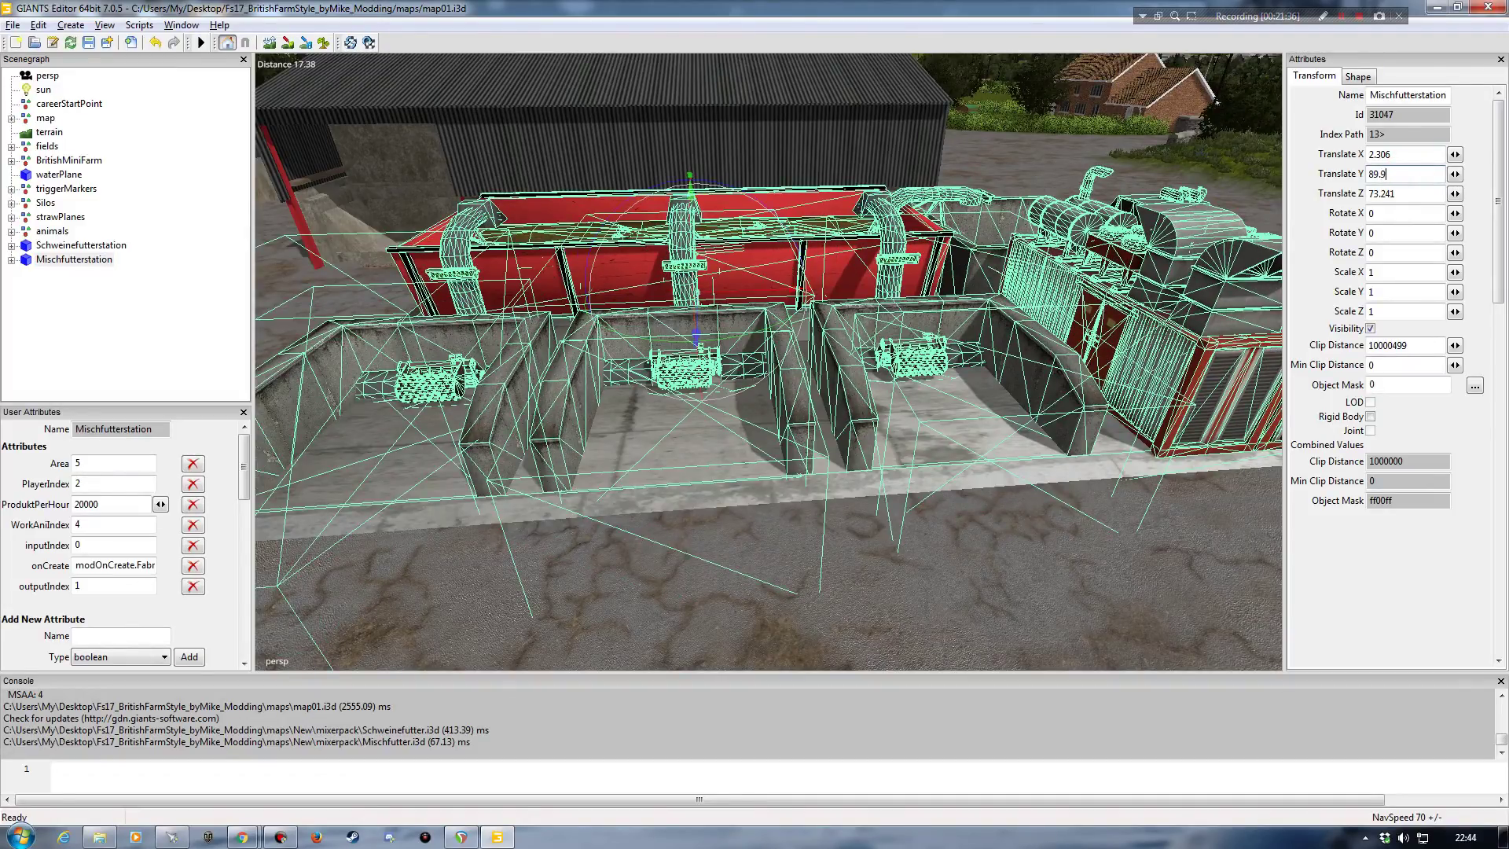
pyautogui.press('BackSpace')
pyautogui.write('85')
pyautogui.press('Return')
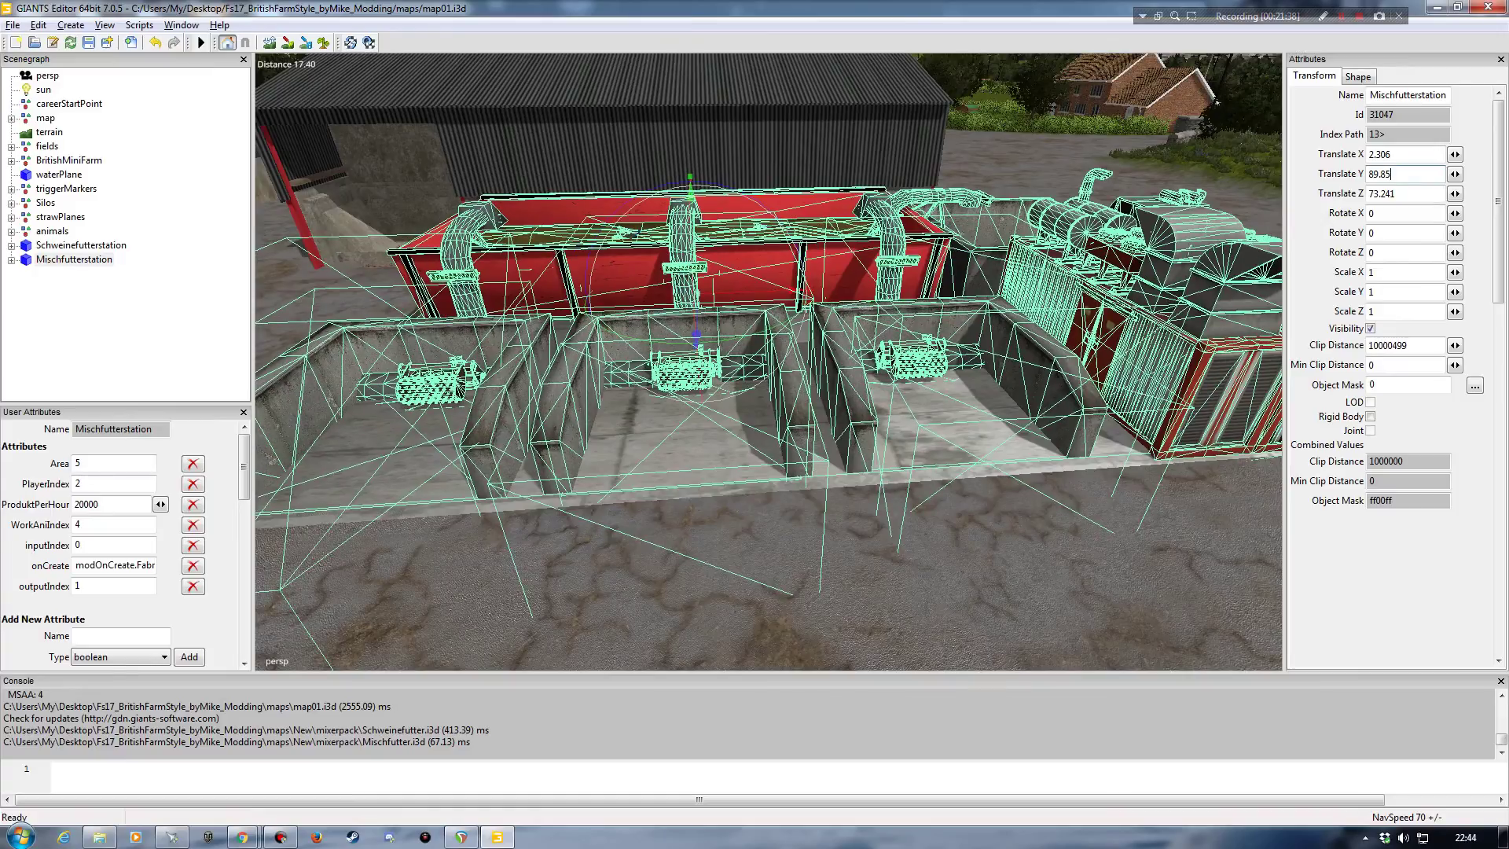
pyautogui.press('BackSpace')
pyautogui.write('4')
pyautogui.press('Return')
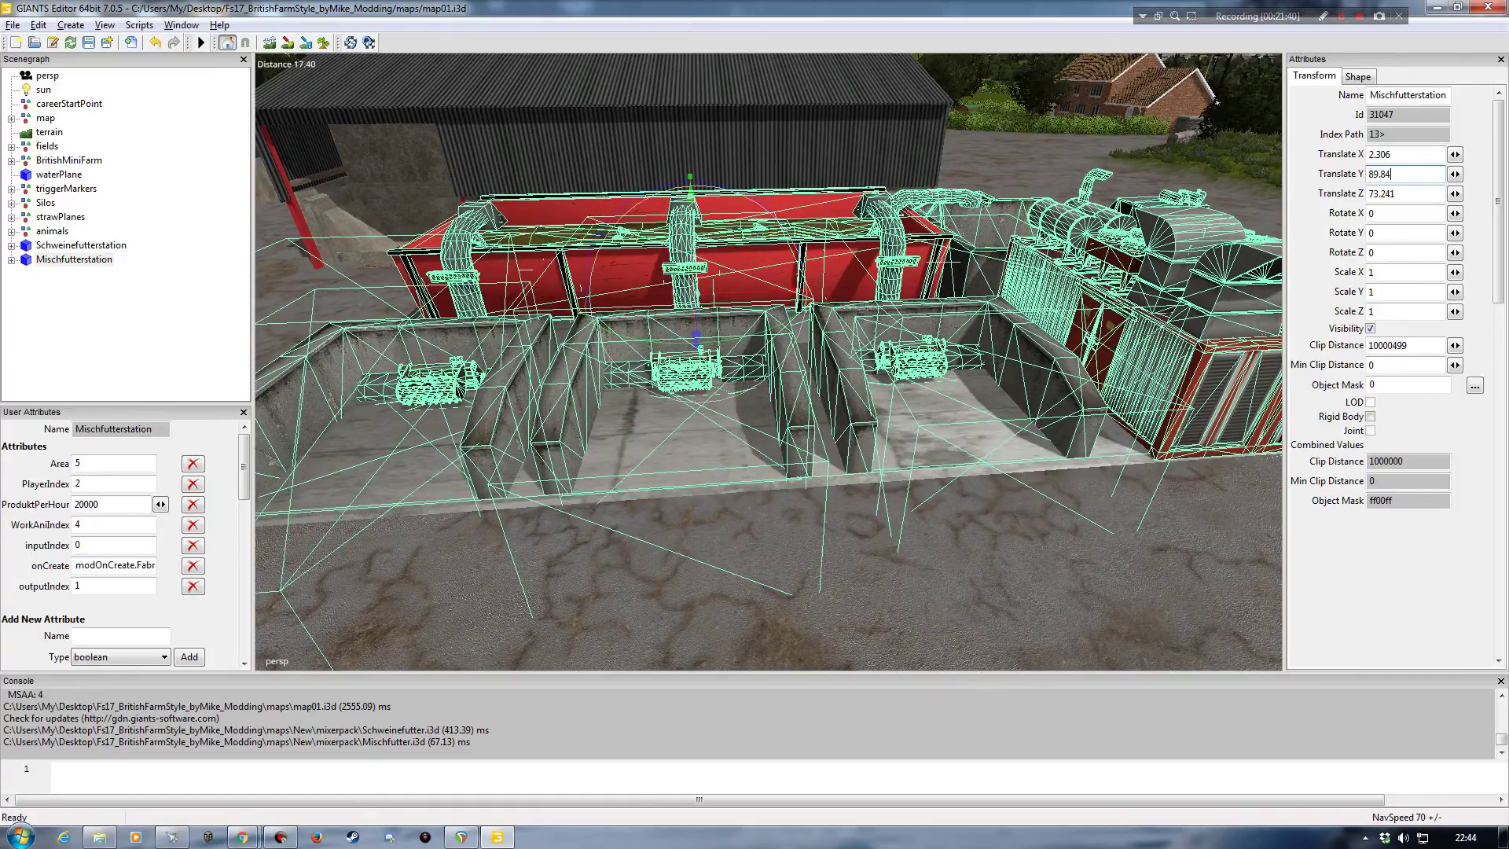
# Step: Raise the Mischfutterstation's Translate Y slightly, trying 89.85 before settling on 89.86, and deselect the station
pyautogui.press('BackSpace')
pyautogui.write('5')
pyautogui.press('Return')
pyautogui.press('BackSpace')
pyautogui.write('6')
pyautogui.press('Return')
pyautogui.press('Tab')
pyautogui.click(162, 308)
# Step: Examine the Mischfutterstation's concrete base and surrounding yard up close and from above to check its ground height
pyautogui.keyDown('alt'); pyautogui.moveTo(600, 354); pyautogui.dragTo(627, 399); pyautogui.keyUp('alt')
pyautogui.keyDown('alt'); pyautogui.moveTo(627, 399); pyautogui.dragTo(593, 432, button='right'); pyautogui.keyUp('alt')
pyautogui.keyDown('alt'); pyautogui.moveTo(592, 433); pyautogui.dragTo(550, 411); pyautogui.keyUp('alt')
pyautogui.keyDown('alt'); pyautogui.moveTo(549, 411); pyautogui.dragTo(550, 398, button='right'); pyautogui.keyUp('alt')
pyautogui.keyDown('alt'); pyautogui.moveTo(549, 398); pyautogui.dragTo(582, 406); pyautogui.keyUp('alt')
pyautogui.keyDown('alt'); pyautogui.moveTo(581, 405); pyautogui.dragTo(644, 379, button='right'); pyautogui.keyUp('alt')
pyautogui.keyDown('alt'); pyautogui.moveTo(645, 379); pyautogui.dragTo(446, 288); pyautogui.keyUp('alt')
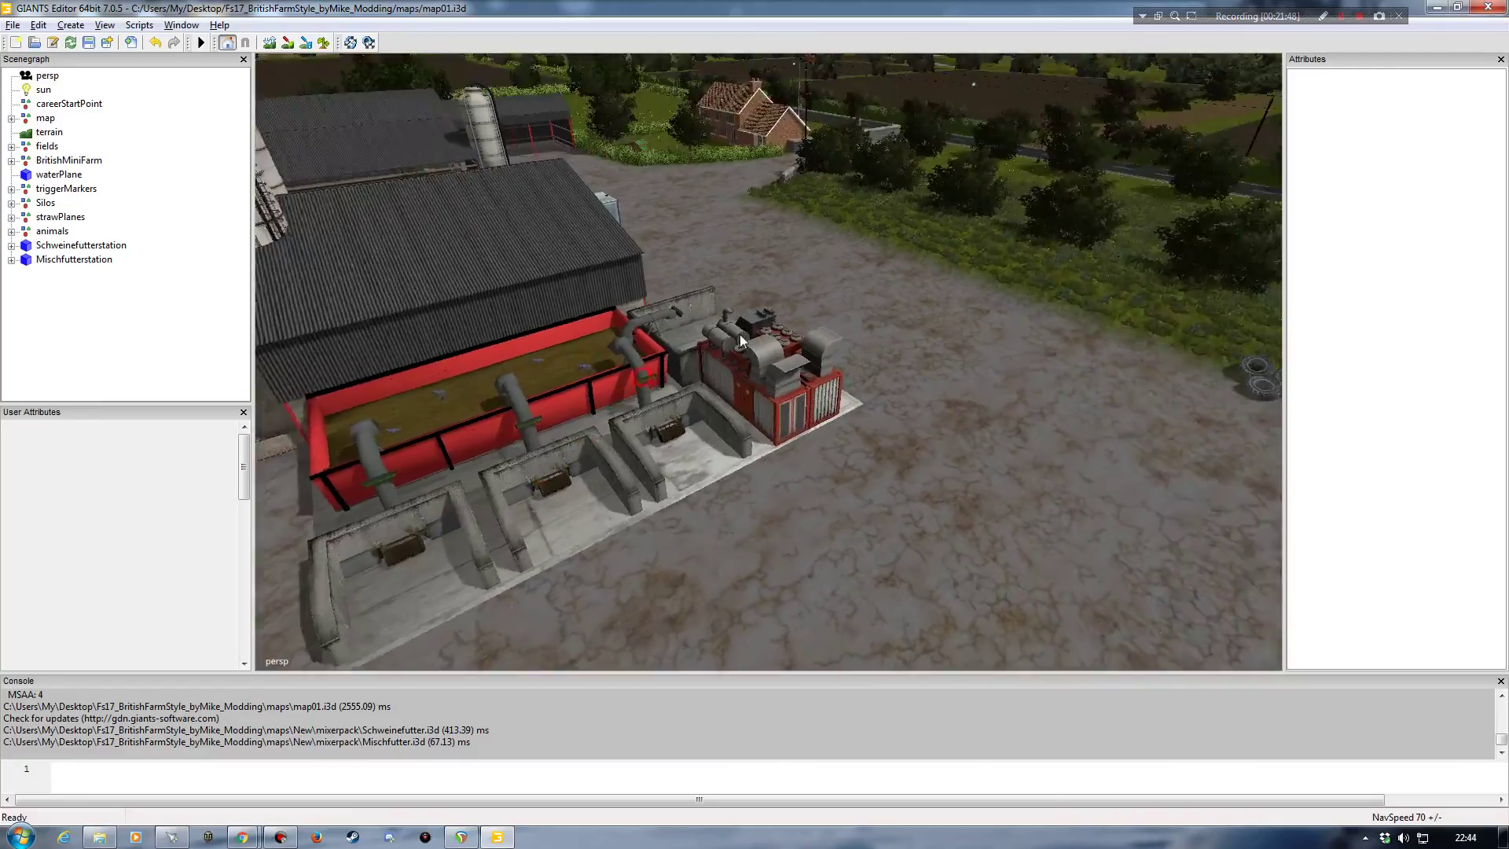
pyautogui.keyDown('alt'); pyautogui.moveTo(445, 287); pyautogui.dragTo(530, 296, button='right'); pyautogui.keyUp('alt')
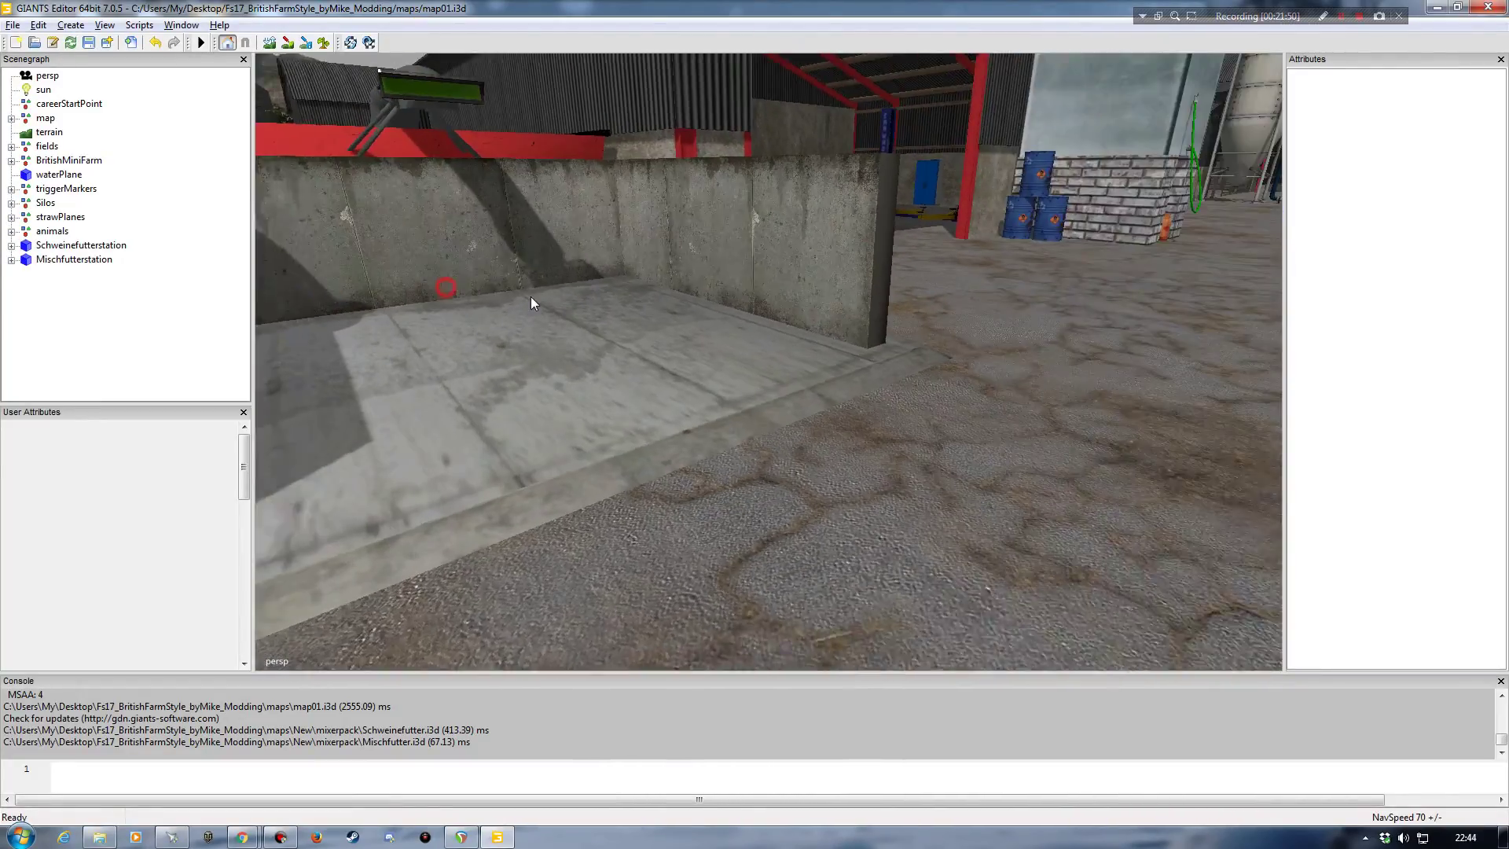
pyautogui.keyDown('alt'); pyautogui.moveTo(530, 295); pyautogui.dragTo(637, 310); pyautogui.keyUp('alt')
pyautogui.keyDown('alt'); pyautogui.moveTo(637, 309); pyautogui.dragTo(555, 340, button='right'); pyautogui.keyUp('alt')
pyautogui.keyDown('alt'); pyautogui.moveTo(555, 340); pyautogui.dragTo(515, 358); pyautogui.keyUp('alt')
pyautogui.keyDown('alt'); pyautogui.moveTo(516, 358); pyautogui.dragTo(533, 364, button='right'); pyautogui.keyUp('alt')
pyautogui.keyDown('alt'); pyautogui.moveTo(532, 364); pyautogui.dragTo(785, 343); pyautogui.keyUp('alt')
pyautogui.keyDown('alt'); pyautogui.moveTo(784, 344); pyautogui.dragTo(769, 379, button='right'); pyautogui.keyUp('alt')
pyautogui.keyDown('alt'); pyautogui.moveTo(768, 379); pyautogui.dragTo(573, 360); pyautogui.keyUp('alt')
pyautogui.keyDown('alt'); pyautogui.moveTo(573, 360); pyautogui.dragTo(587, 342, button='right'); pyautogui.keyUp('alt')
pyautogui.keyDown('alt'); pyautogui.moveTo(587, 342); pyautogui.dragTo(654, 350); pyautogui.keyUp('alt')
pyautogui.keyDown('alt'); pyautogui.moveTo(653, 350); pyautogui.dragTo(621, 379, button='right'); pyautogui.keyUp('alt')
pyautogui.keyDown('alt'); pyautogui.moveTo(621, 380); pyautogui.dragTo(587, 387); pyautogui.keyUp('alt')
pyautogui.keyDown('alt'); pyautogui.moveTo(586, 387); pyautogui.dragTo(616, 338, button='right'); pyautogui.keyUp('alt')
pyautogui.keyDown('alt'); pyautogui.moveTo(620, 338); pyautogui.dragTo(661, 339); pyautogui.keyUp('alt')
pyautogui.keyDown('alt'); pyautogui.moveTo(661, 340); pyautogui.dragTo(657, 375, button='right'); pyautogui.keyUp('alt')
pyautogui.keyDown('alt'); pyautogui.moveTo(657, 375); pyautogui.dragTo(800, 329); pyautogui.keyUp('alt')
pyautogui.keyDown('alt'); pyautogui.moveTo(800, 329); pyautogui.dragTo(809, 276, button='right'); pyautogui.keyUp('alt')
pyautogui.keyDown('alt'); pyautogui.moveTo(808, 276); pyautogui.dragTo(728, 318); pyautogui.keyUp('alt')
pyautogui.keyDown('alt'); pyautogui.moveTo(728, 318); pyautogui.dragTo(755, 356, button='right'); pyautogui.keyUp('alt')
pyautogui.keyDown('alt'); pyautogui.moveTo(754, 356); pyautogui.dragTo(833, 333); pyautogui.keyUp('alt')
pyautogui.keyDown('alt'); pyautogui.moveTo(832, 333); pyautogui.dragTo(835, 292, button='right'); pyautogui.keyUp('alt')
pyautogui.keyDown('alt'); pyautogui.moveTo(834, 292); pyautogui.dragTo(748, 361); pyautogui.keyUp('alt')
pyautogui.keyDown('alt'); pyautogui.moveTo(748, 361); pyautogui.dragTo(746, 371, button='right'); pyautogui.keyUp('alt')
pyautogui.keyDown('alt'); pyautogui.moveTo(746, 371); pyautogui.dragTo(813, 352); pyautogui.keyUp('alt')
pyautogui.keyDown('alt'); pyautogui.moveTo(812, 347); pyautogui.dragTo(765, 380, button='right'); pyautogui.keyUp('alt')
pyautogui.keyDown('alt'); pyautogui.moveTo(764, 381); pyautogui.dragTo(695, 394); pyautogui.keyUp('alt')
pyautogui.keyDown('alt'); pyautogui.moveTo(695, 393); pyautogui.dragTo(695, 376, button='right'); pyautogui.keyUp('alt')
pyautogui.keyDown('alt'); pyautogui.moveTo(696, 376); pyautogui.dragTo(729, 384); pyautogui.keyUp('alt')
pyautogui.keyDown('alt'); pyautogui.moveTo(729, 383); pyautogui.dragTo(733, 368, button='right'); pyautogui.keyUp('alt')
pyautogui.keyDown('alt'); pyautogui.moveTo(733, 367); pyautogui.dragTo(734, 345); pyautogui.keyUp('alt')
pyautogui.keyDown('alt'); pyautogui.moveTo(734, 344); pyautogui.dragTo(738, 318, button='right'); pyautogui.keyUp('alt')
pyautogui.keyDown('alt'); pyautogui.moveTo(737, 318); pyautogui.dragTo(832, 344); pyautogui.keyUp('alt')
pyautogui.keyDown('alt'); pyautogui.moveTo(832, 343); pyautogui.dragTo(812, 368, button='right'); pyautogui.keyUp('alt')
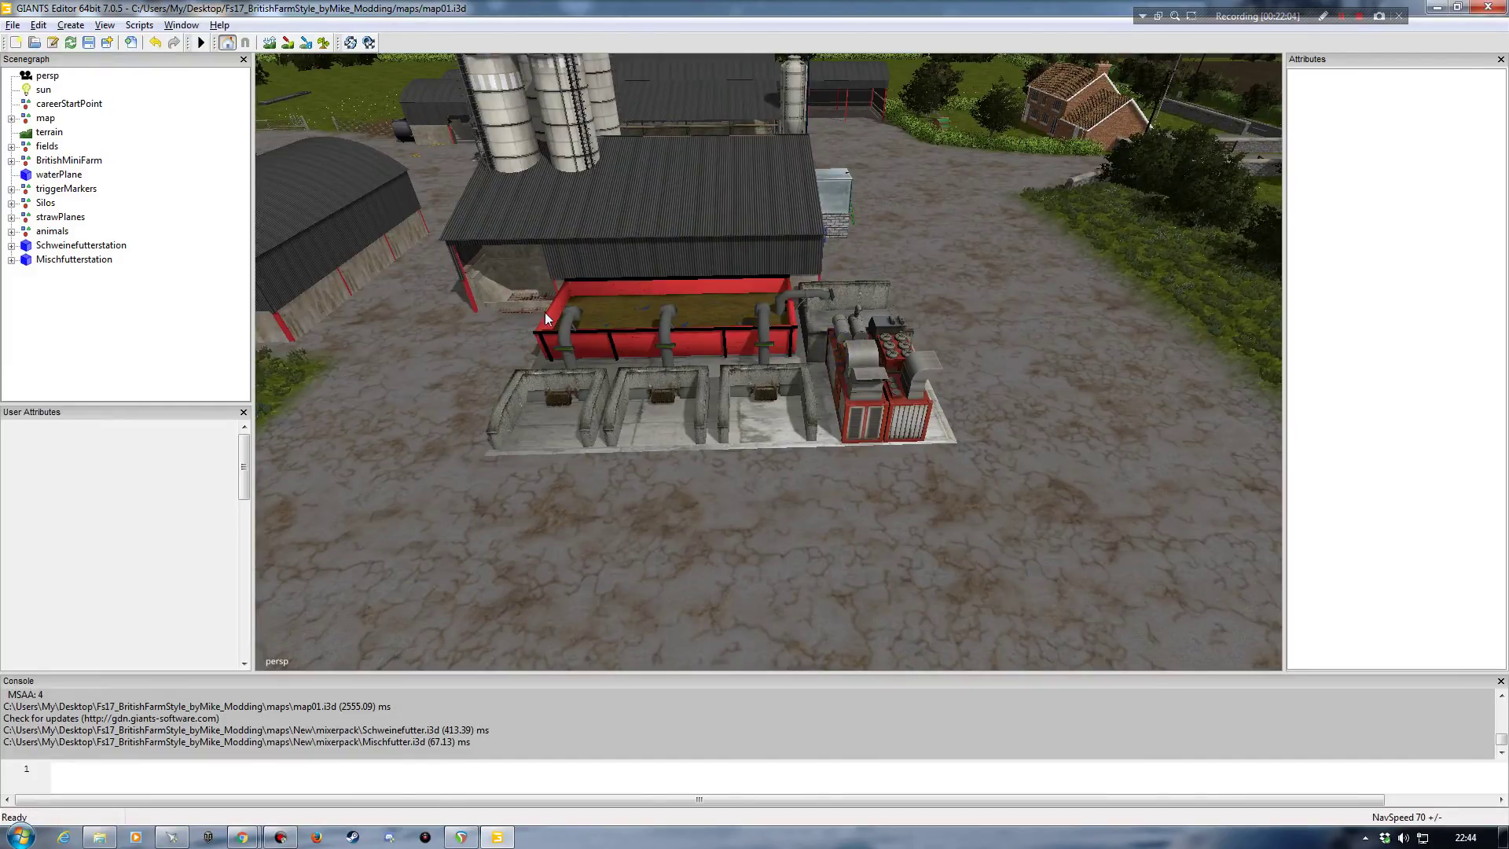
# Step: Review the attributes of Rohstoff1, Rohstoff2 and Rohstoff3 in the Mischfutterstation's inputTrigger group
pyautogui.click(11, 260)
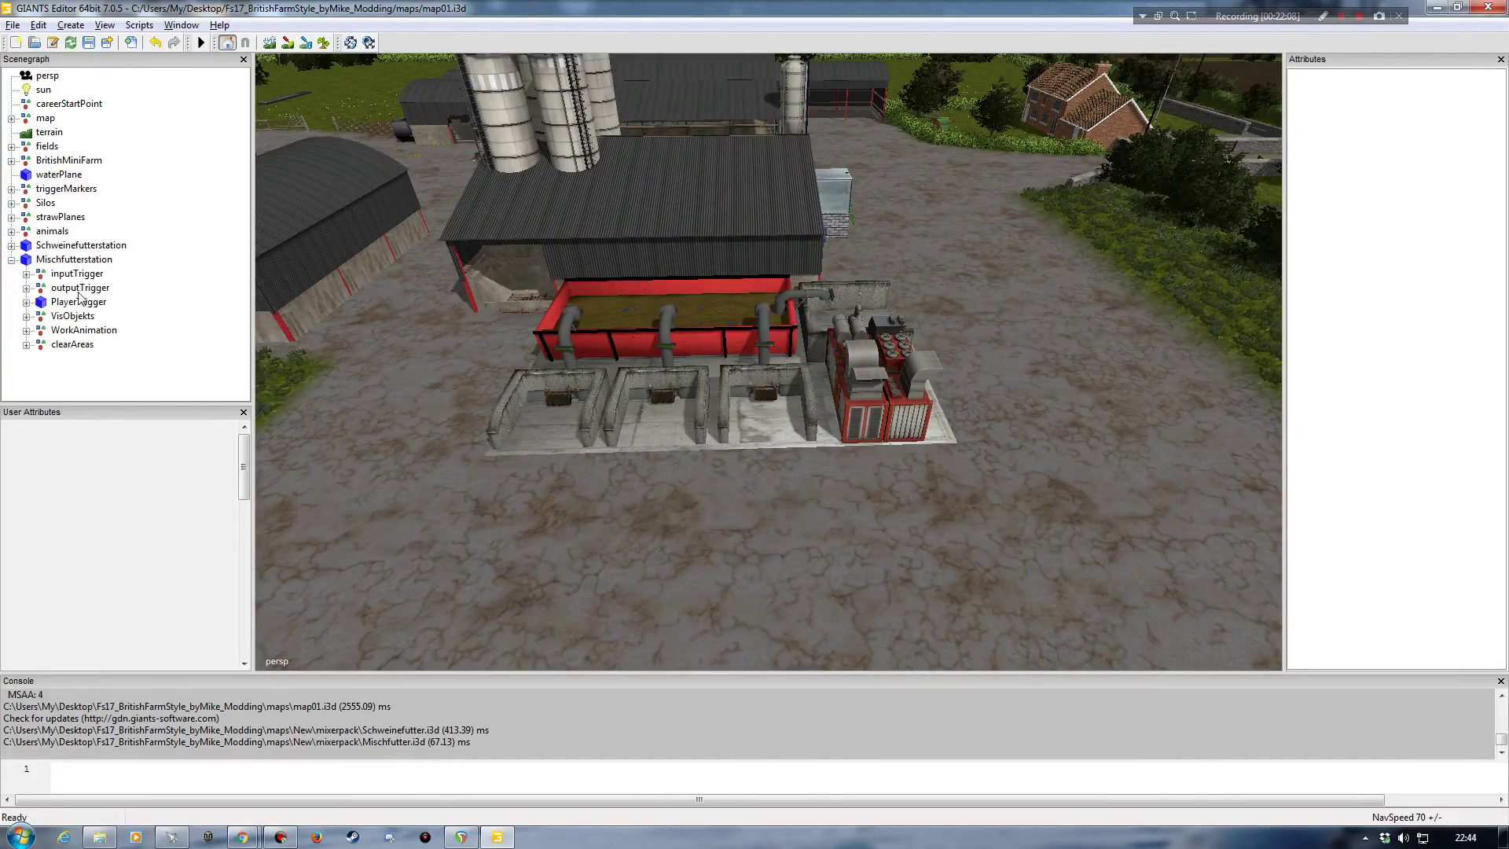
pyautogui.click(52, 275)
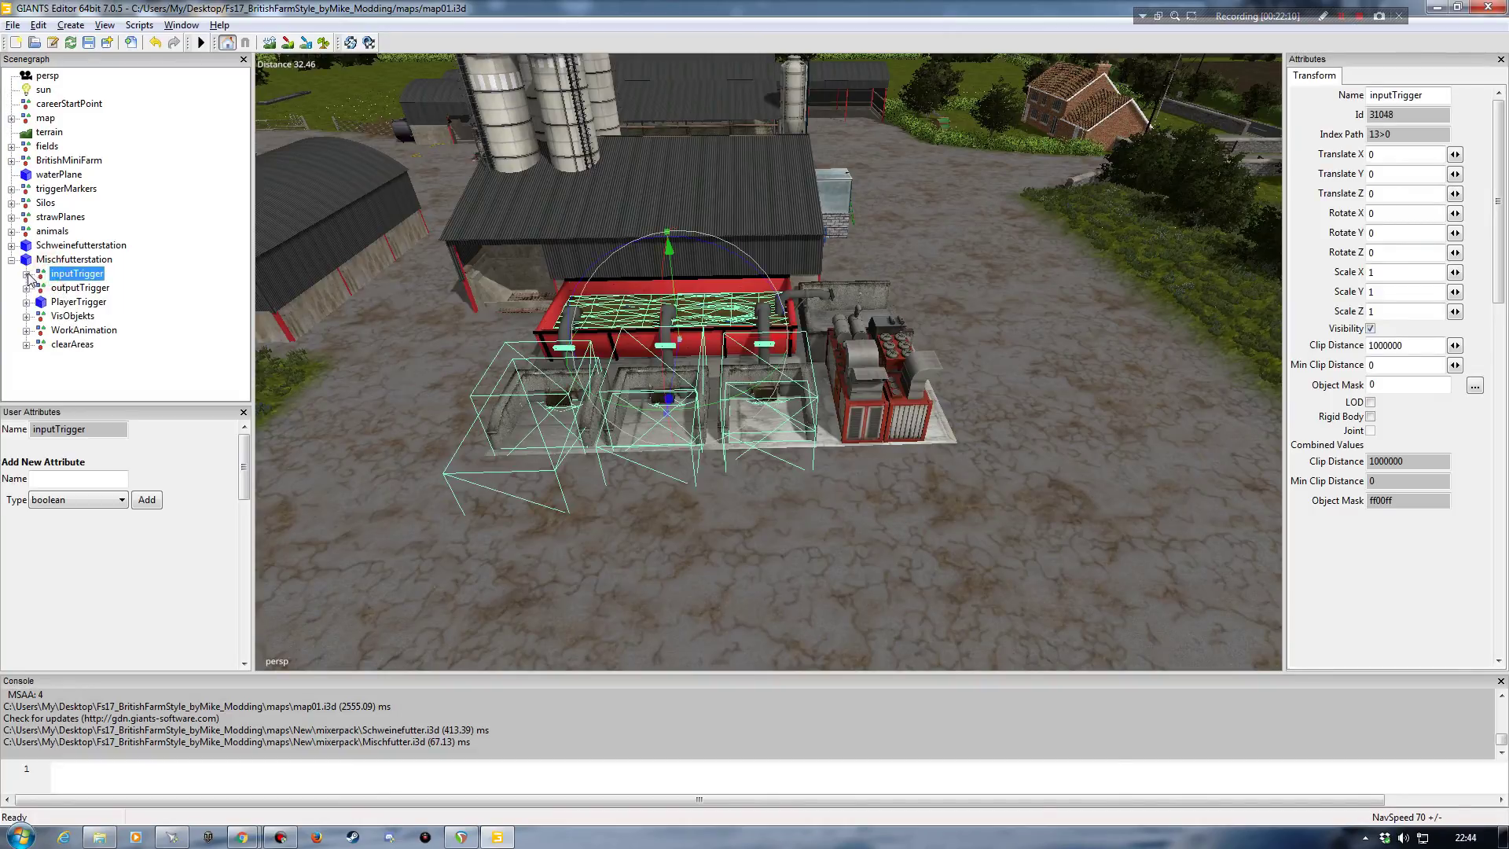
pyautogui.click(26, 273)
pyautogui.click(85, 288)
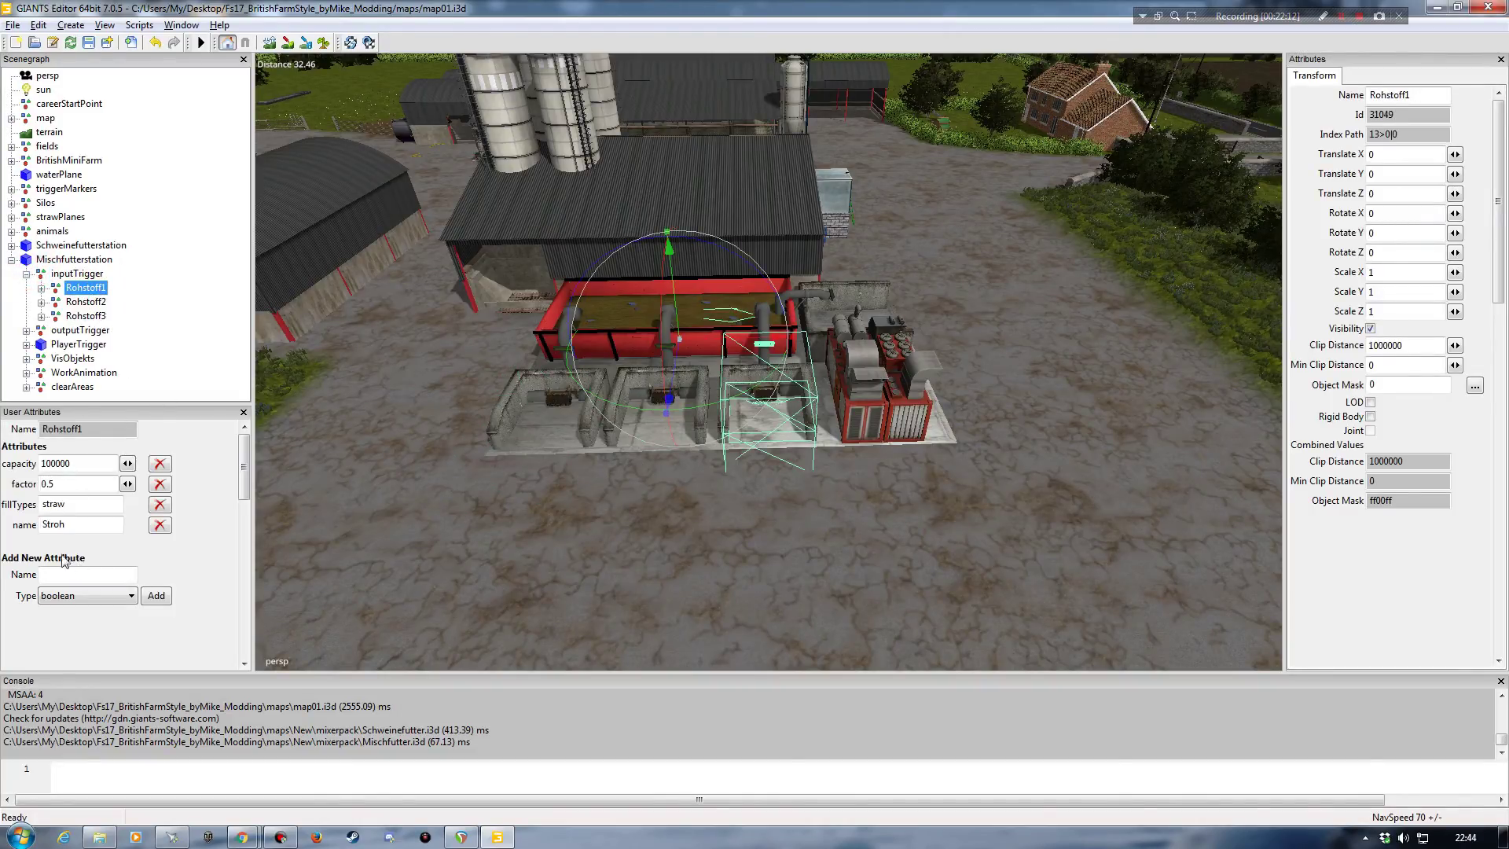
pyautogui.click(85, 301)
pyautogui.click(85, 316)
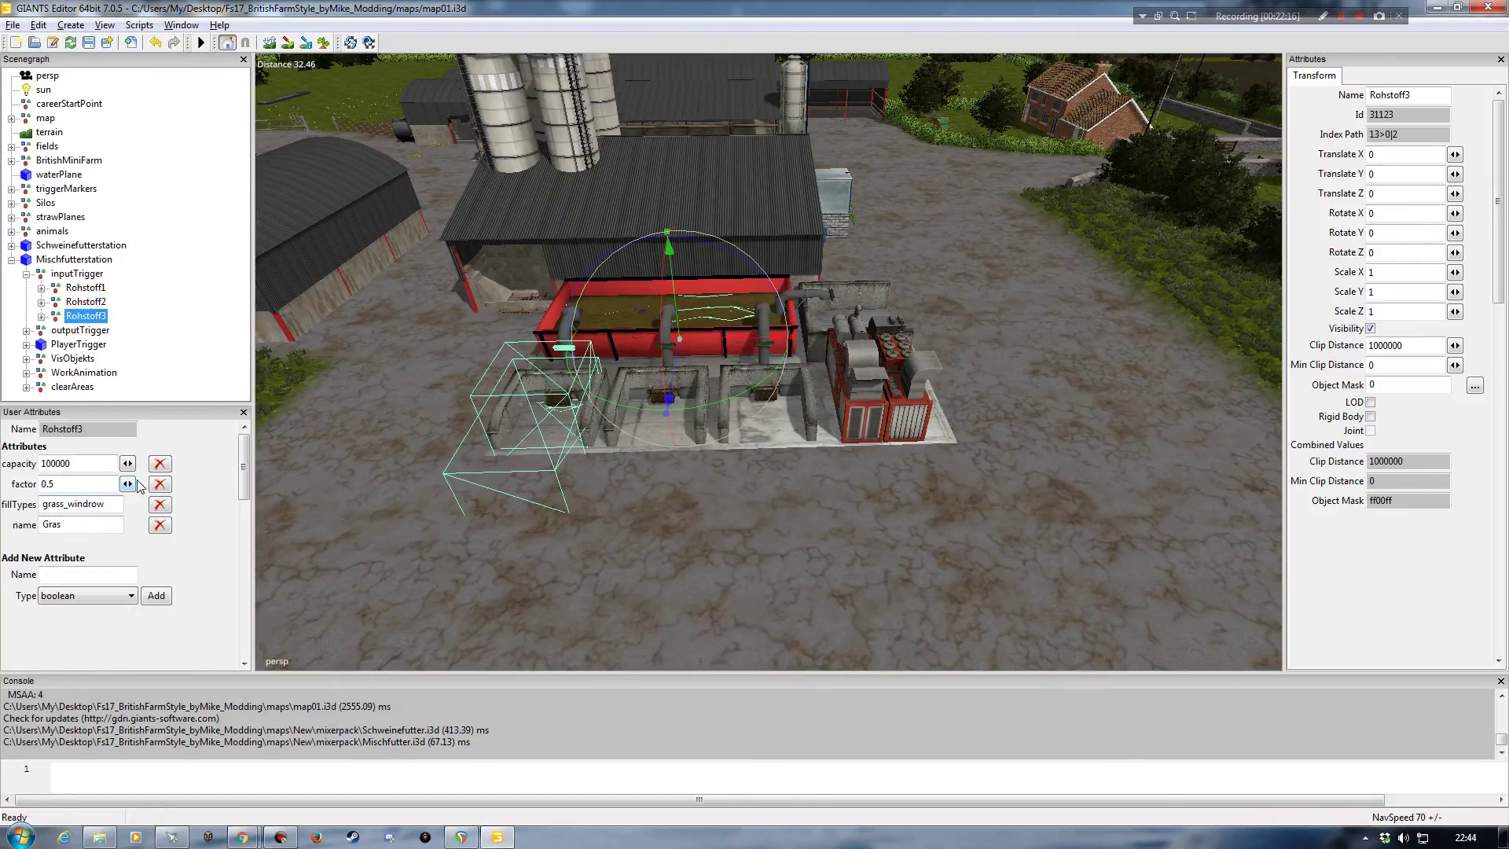
pyautogui.click(209, 318)
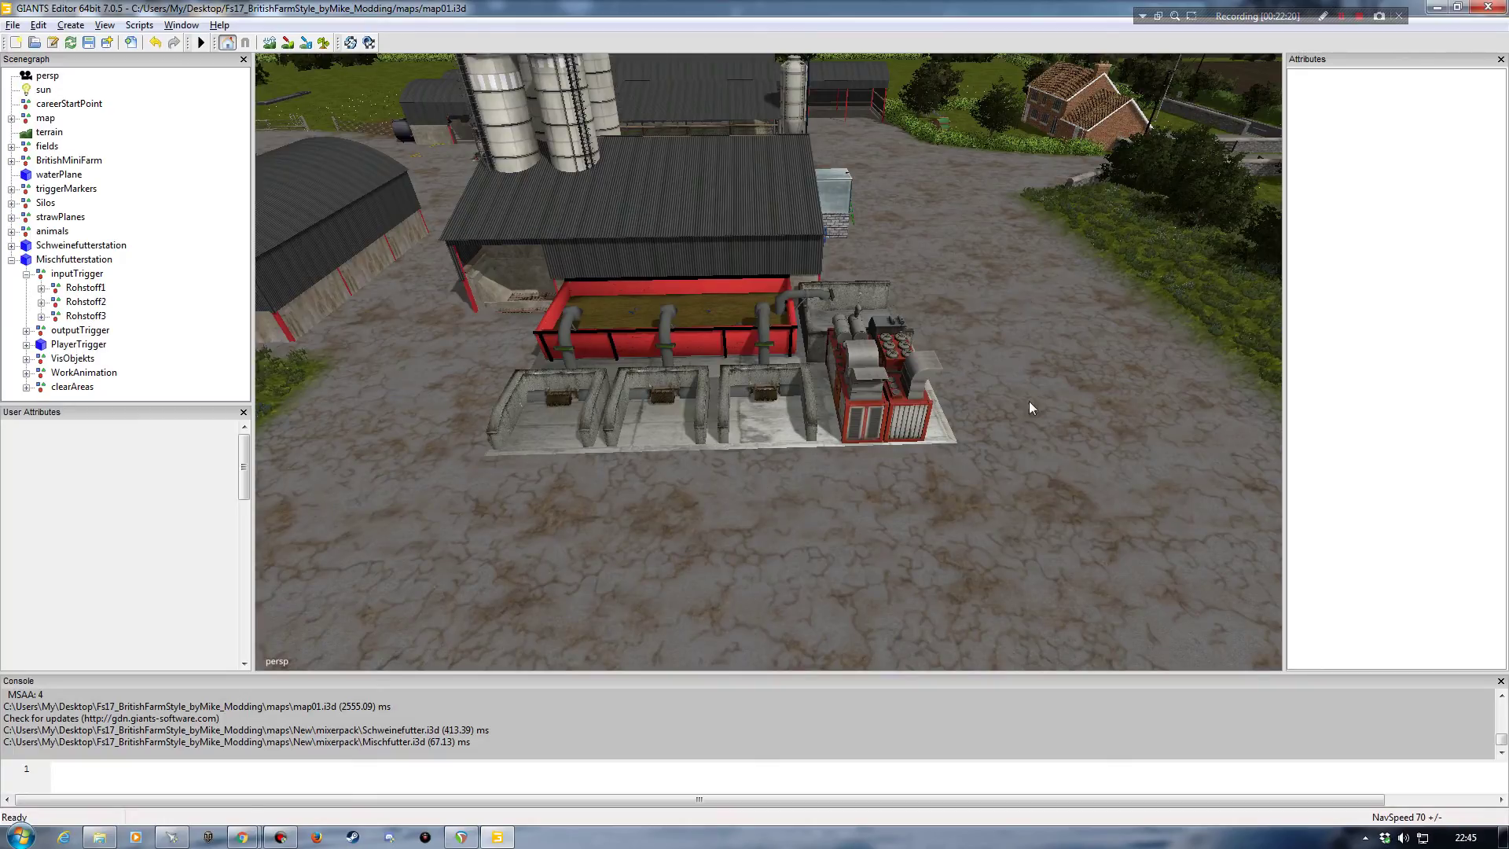
pyautogui.click(27, 274)
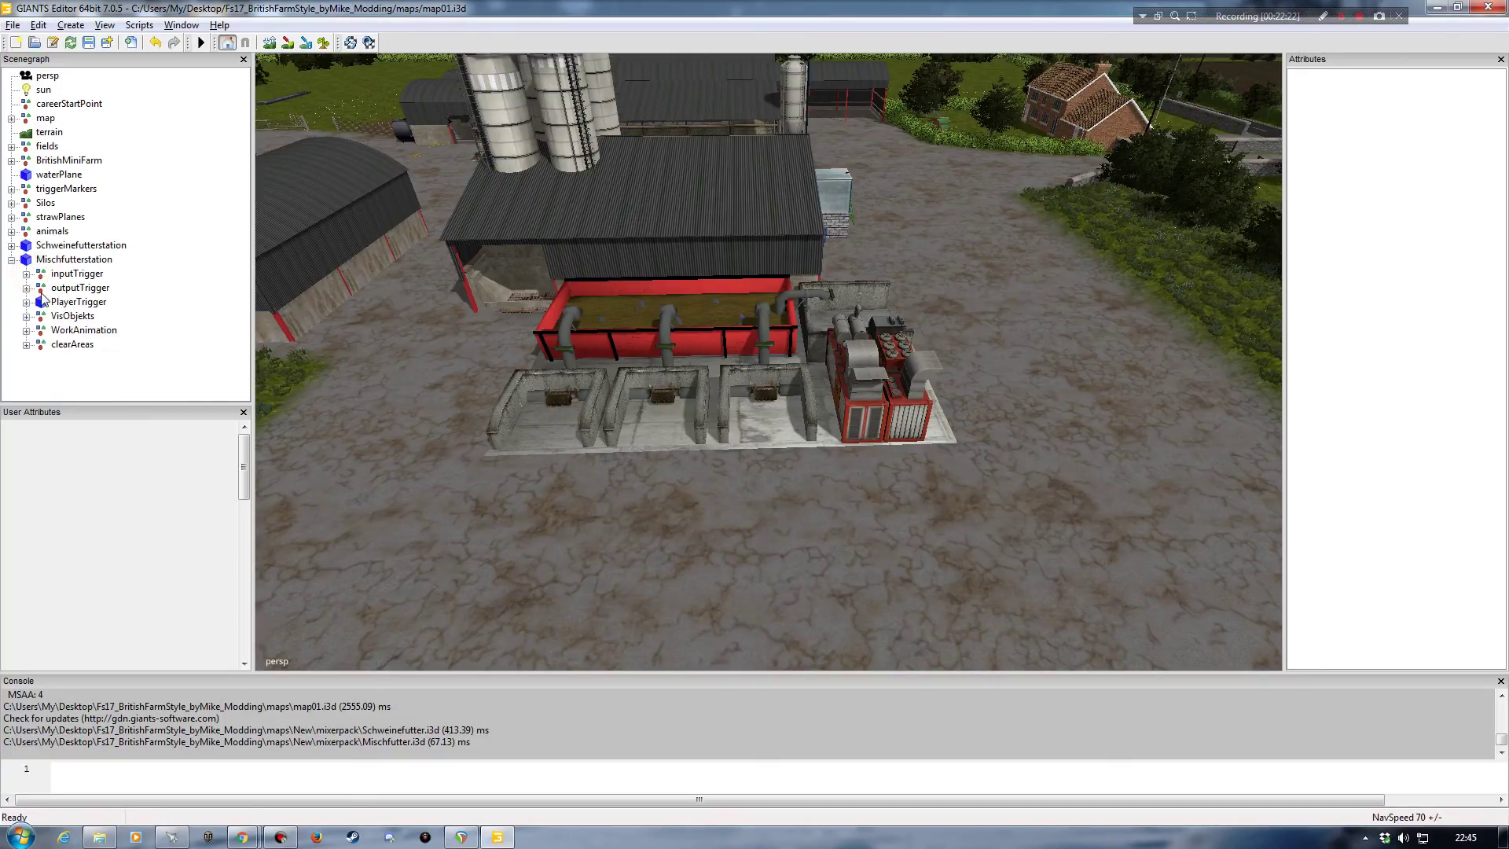
# Step: Review the attributes and child nodes of Produkt1 in the Mischfutterstation's outputTrigger group
pyautogui.click(59, 289)
pyautogui.click(27, 288)
pyautogui.click(84, 302)
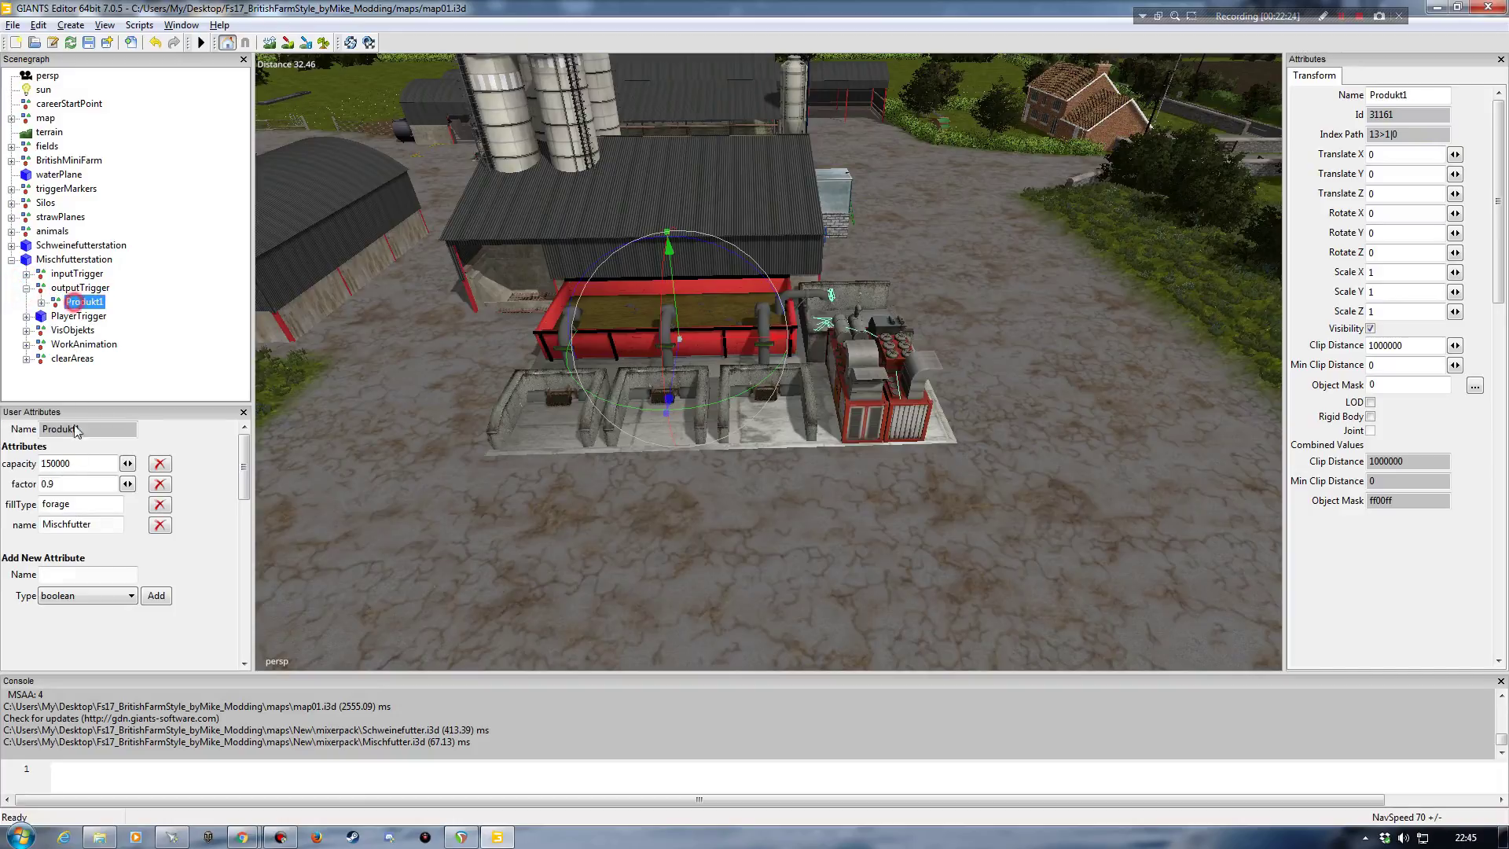
pyautogui.click(41, 302)
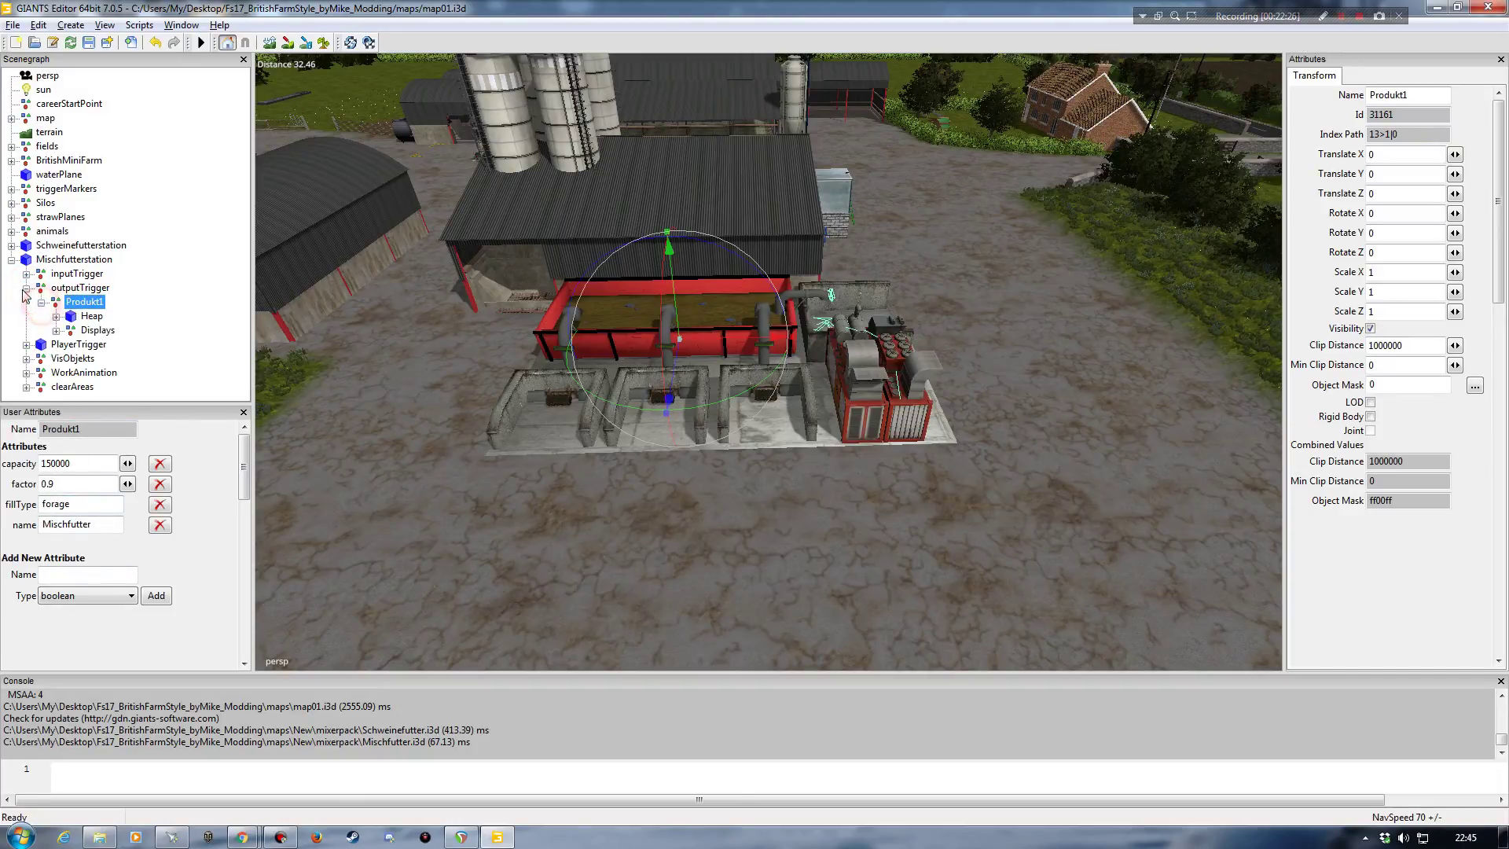
pyautogui.click(27, 289)
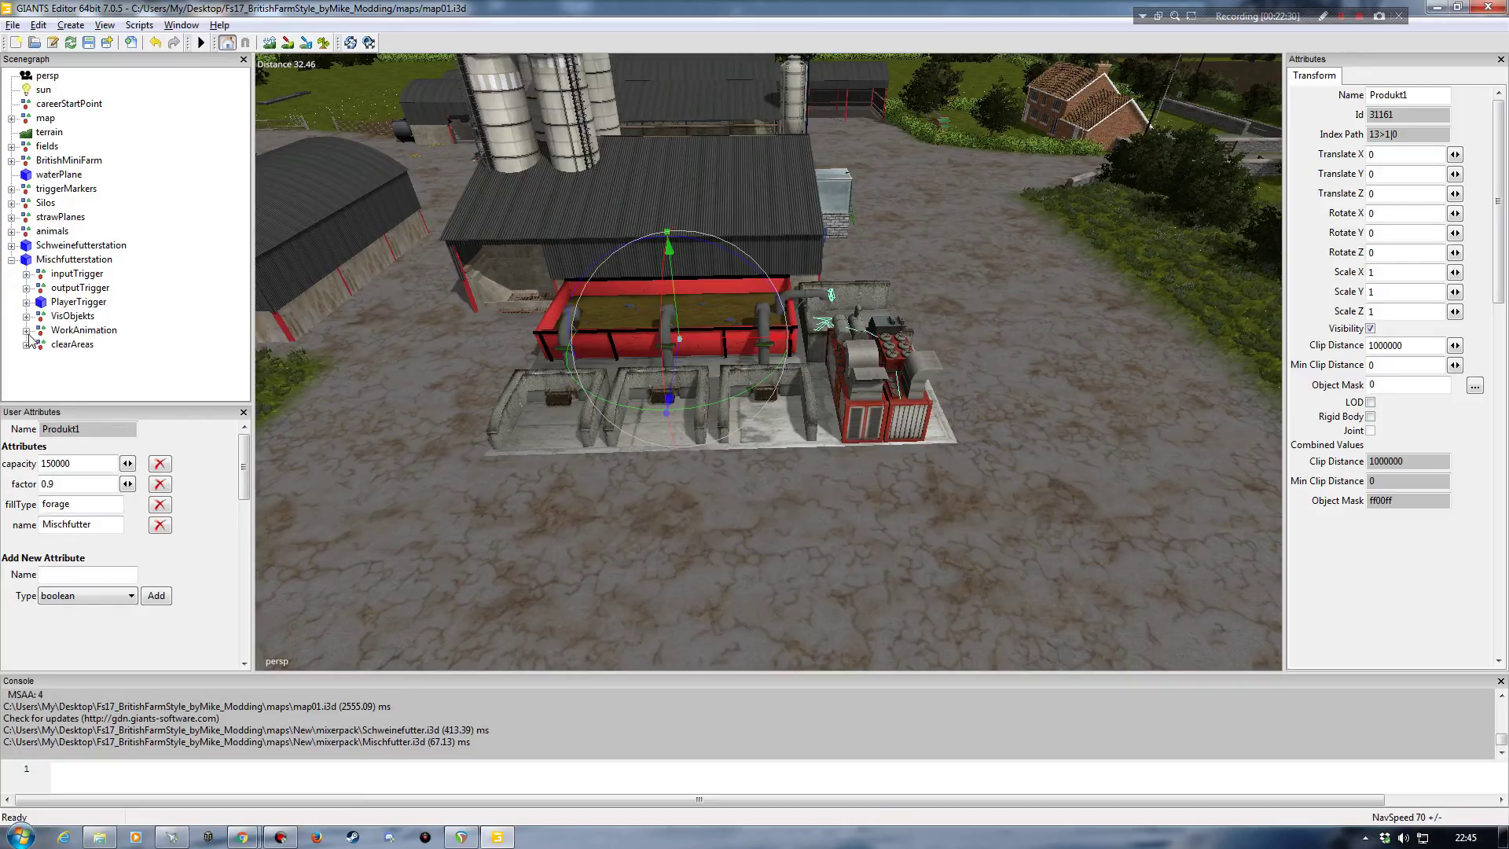
# Step: Expand the Mischfutterstation's WorkAnimation group and its PS node to list the particle effects
pyautogui.click(26, 330)
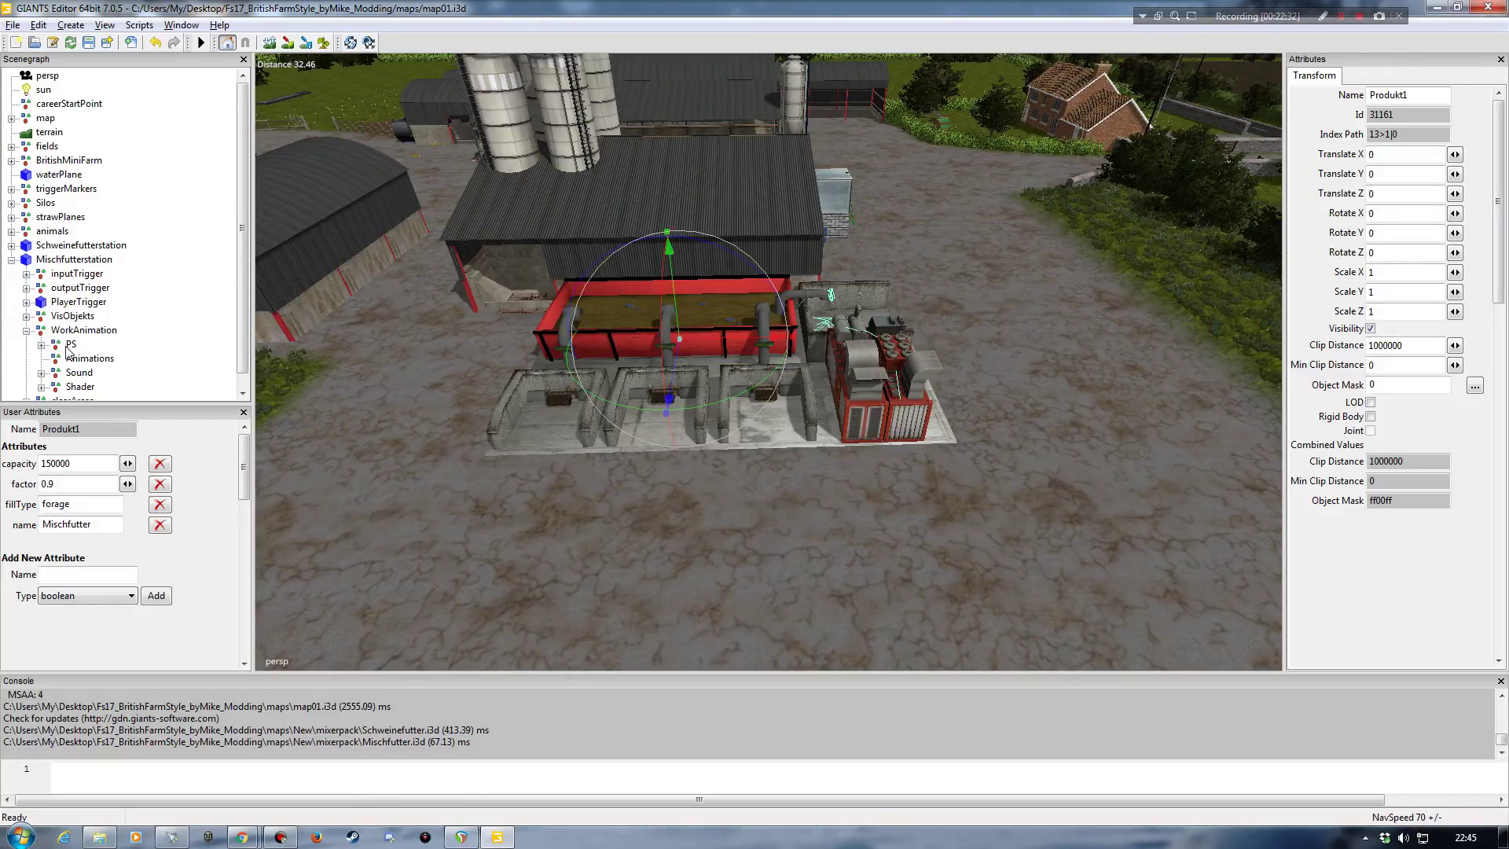
pyautogui.click(70, 345)
pyautogui.click(42, 345)
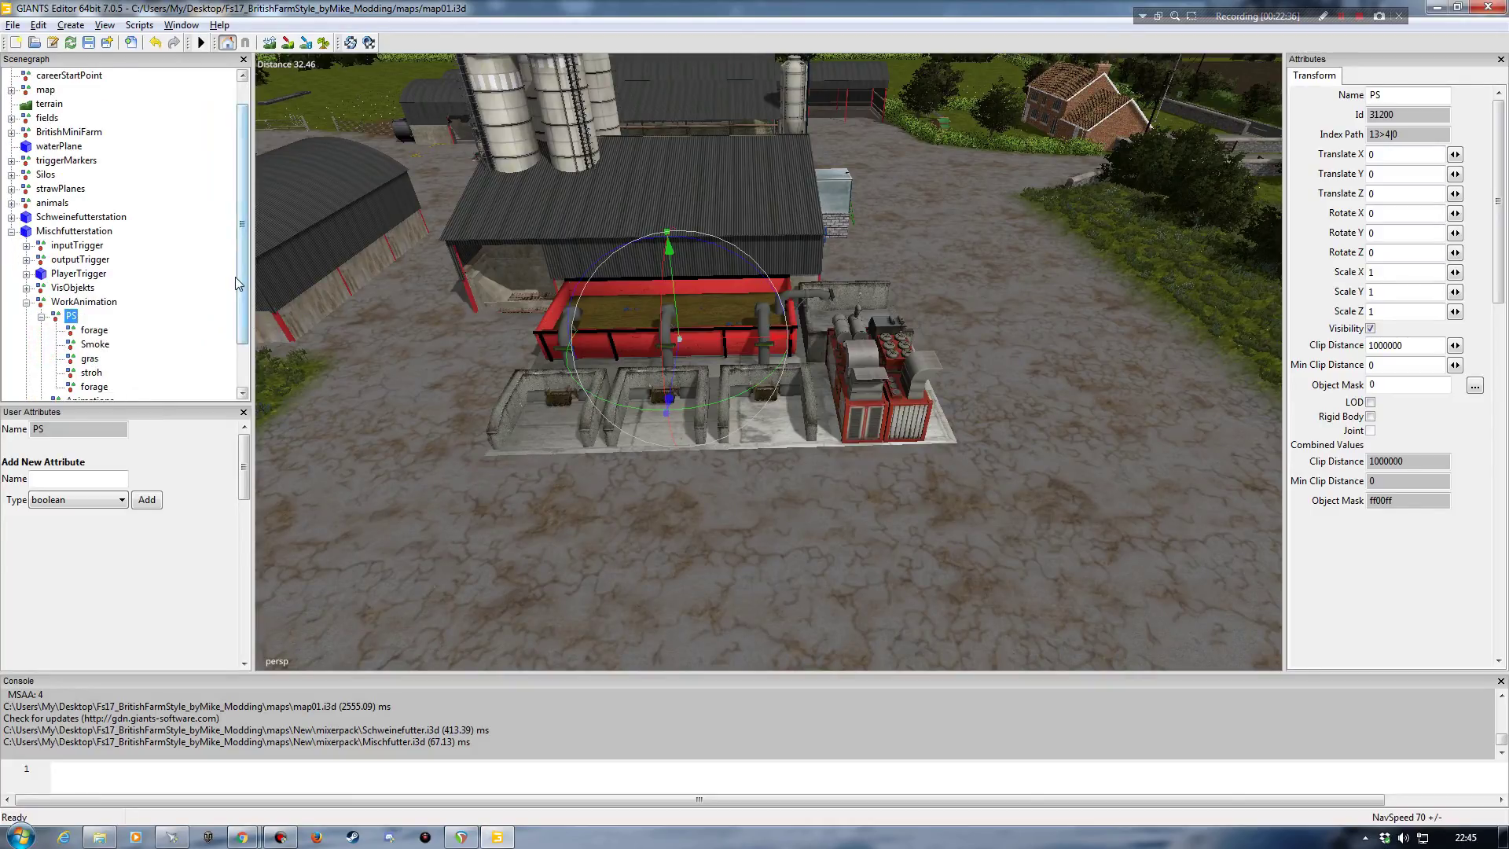
pyautogui.moveTo(245, 277); pyautogui.dragTo(244, 303)
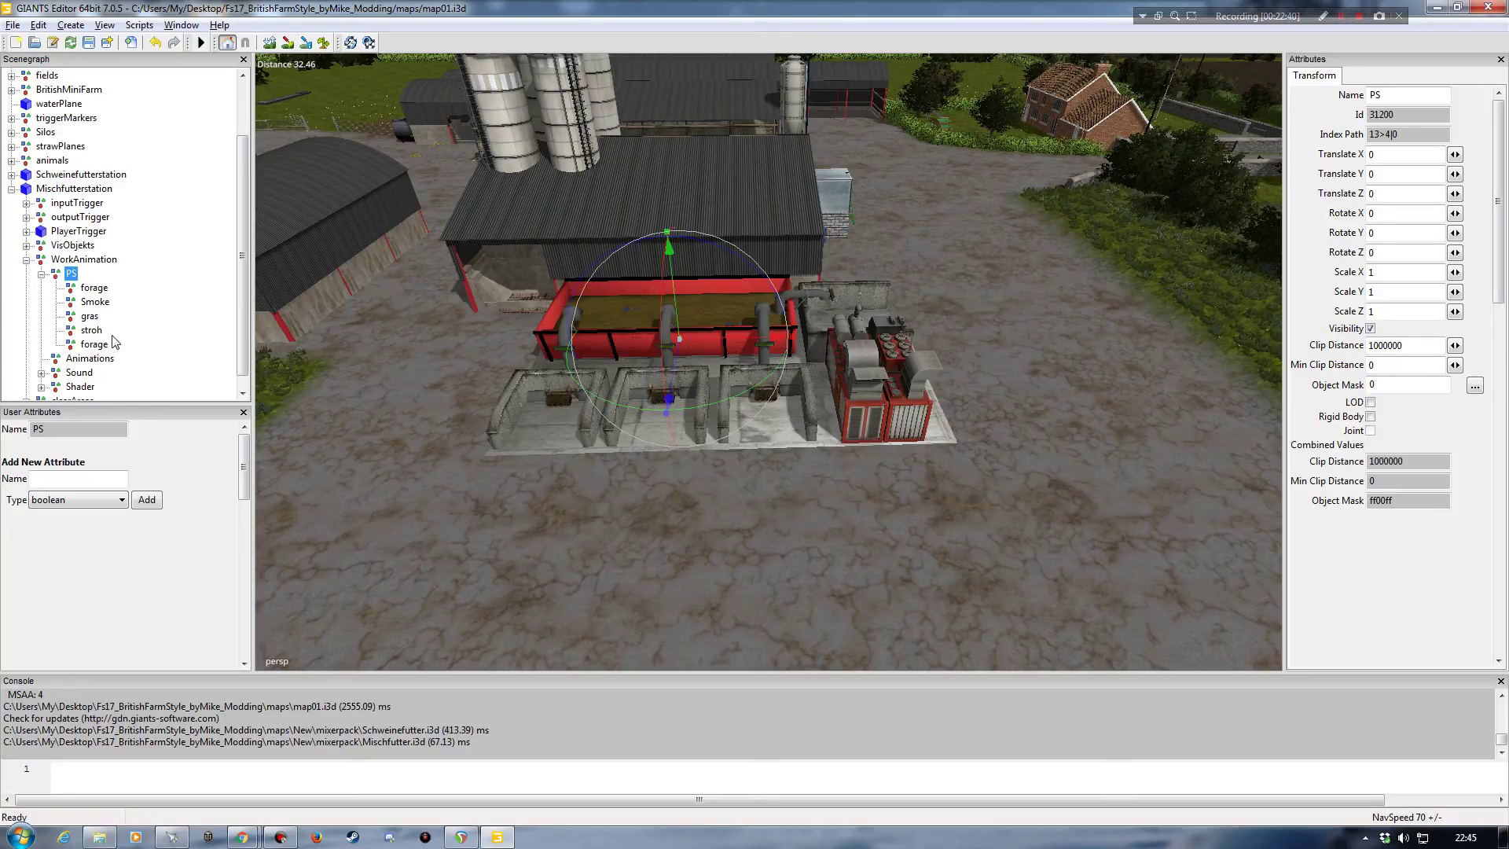
# Step: Switch to Windows Explorer to check where the PS particle folder sits inside maps/New/mixerpack, and return to GIANTS Editor
pyautogui.click(115, 835)
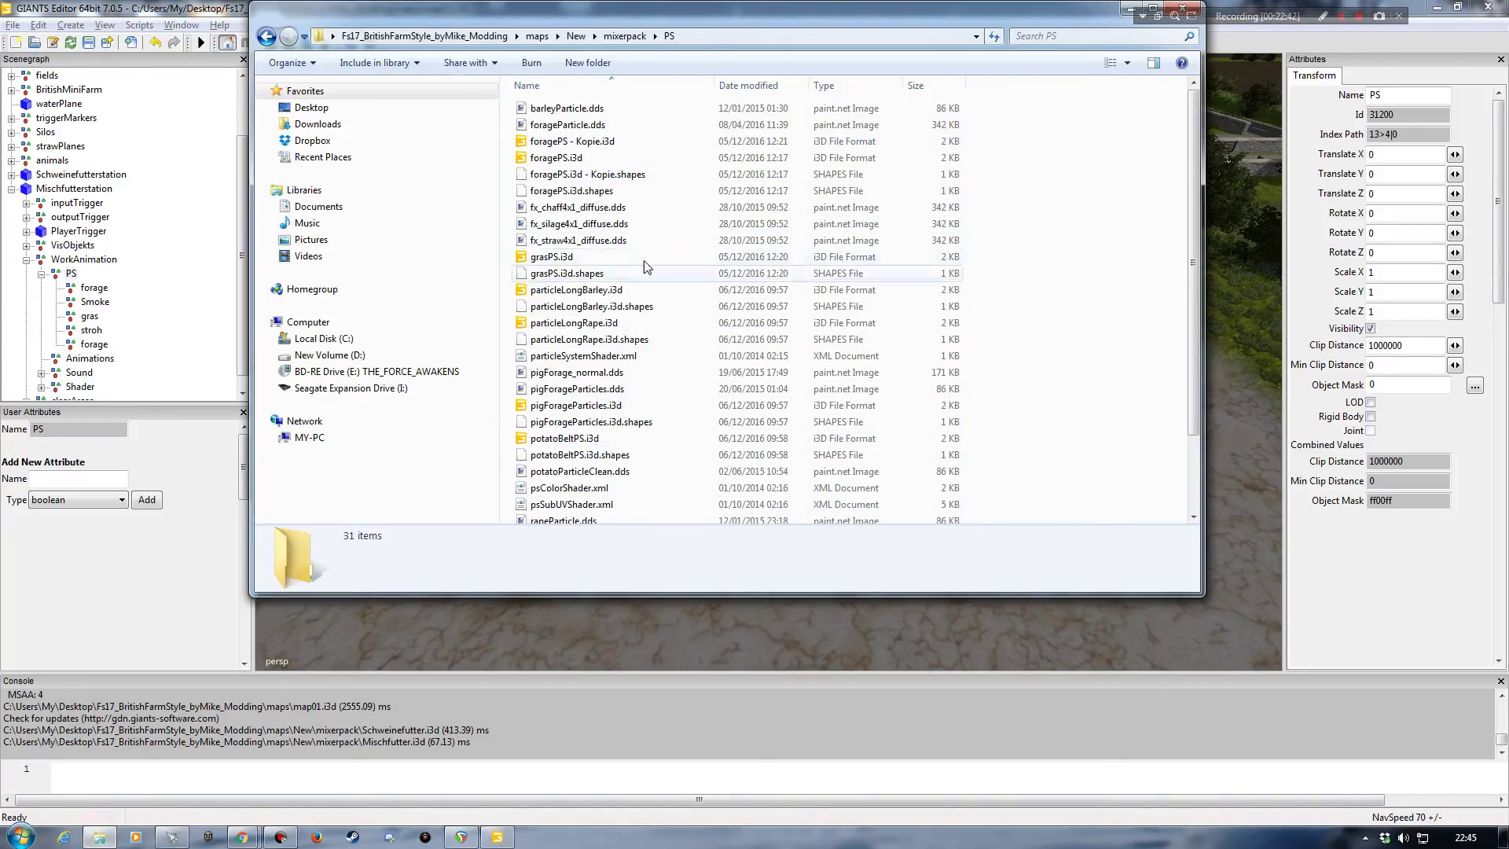
pyautogui.press('BackSpace')
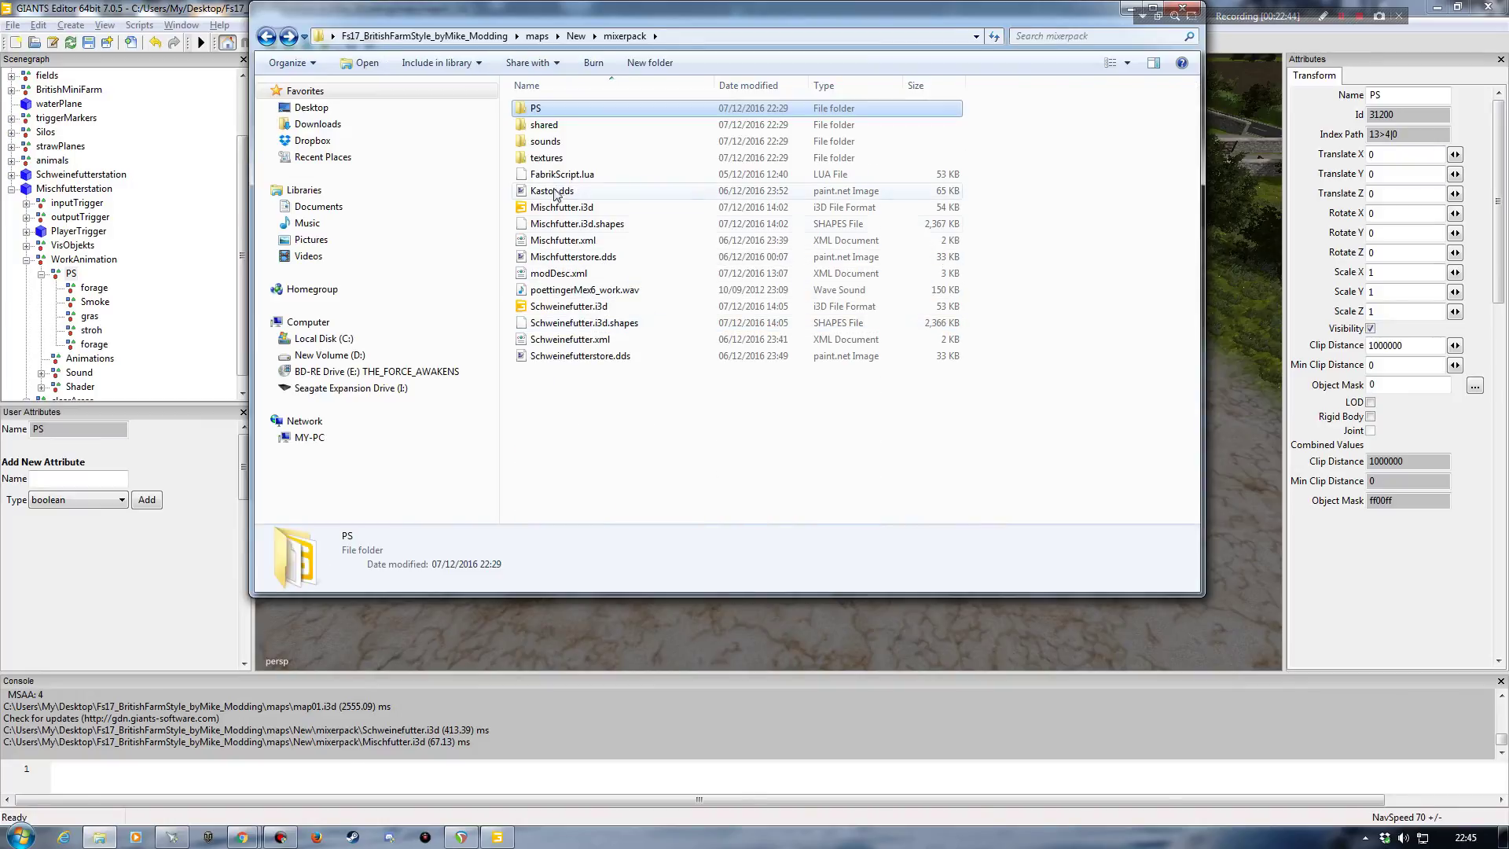
pyautogui.doubleClick(533, 109)
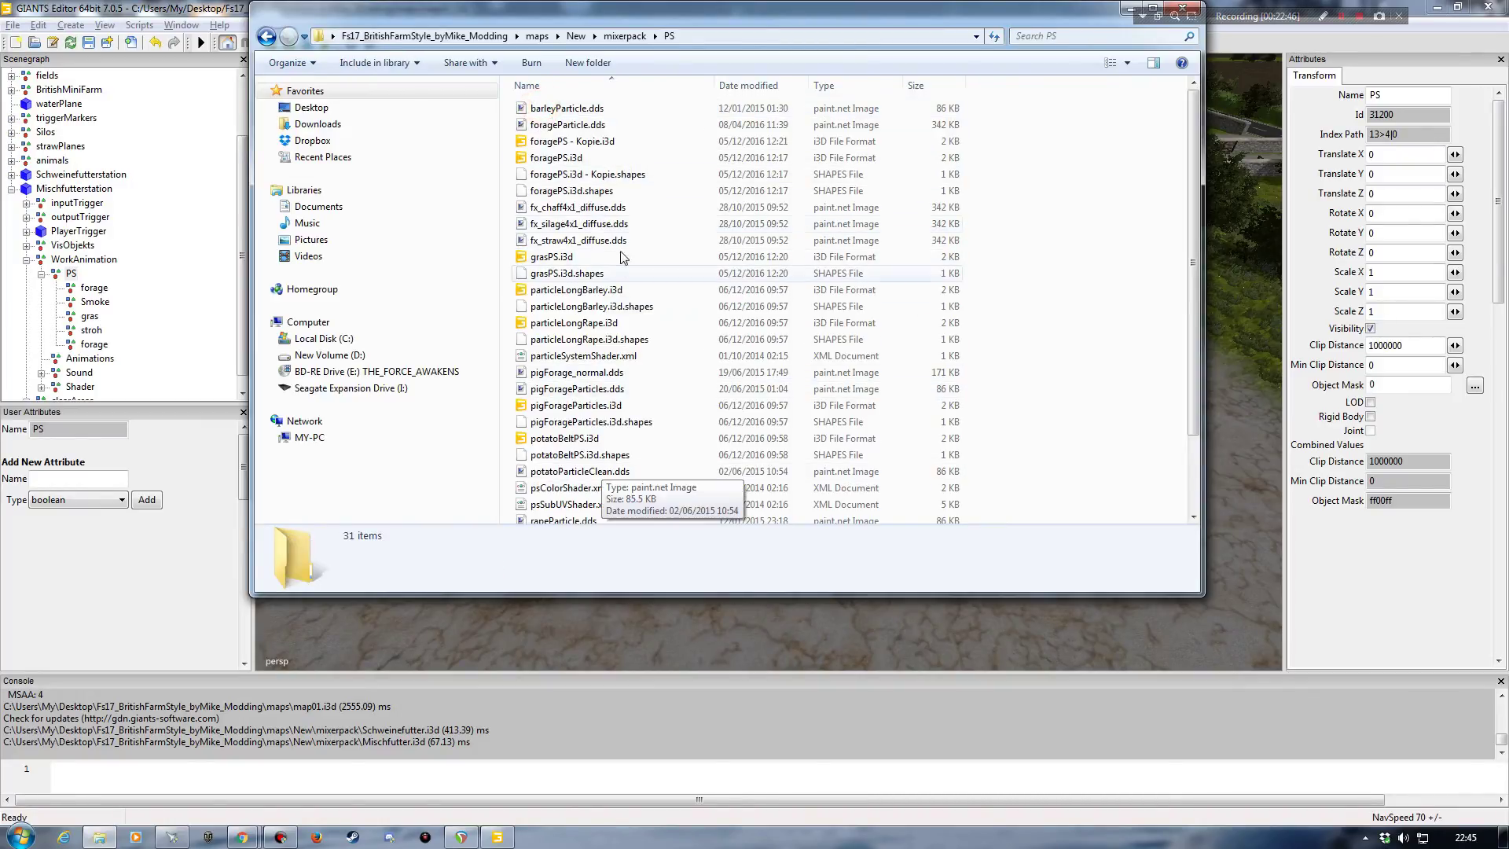
pyautogui.click(1131, 9)
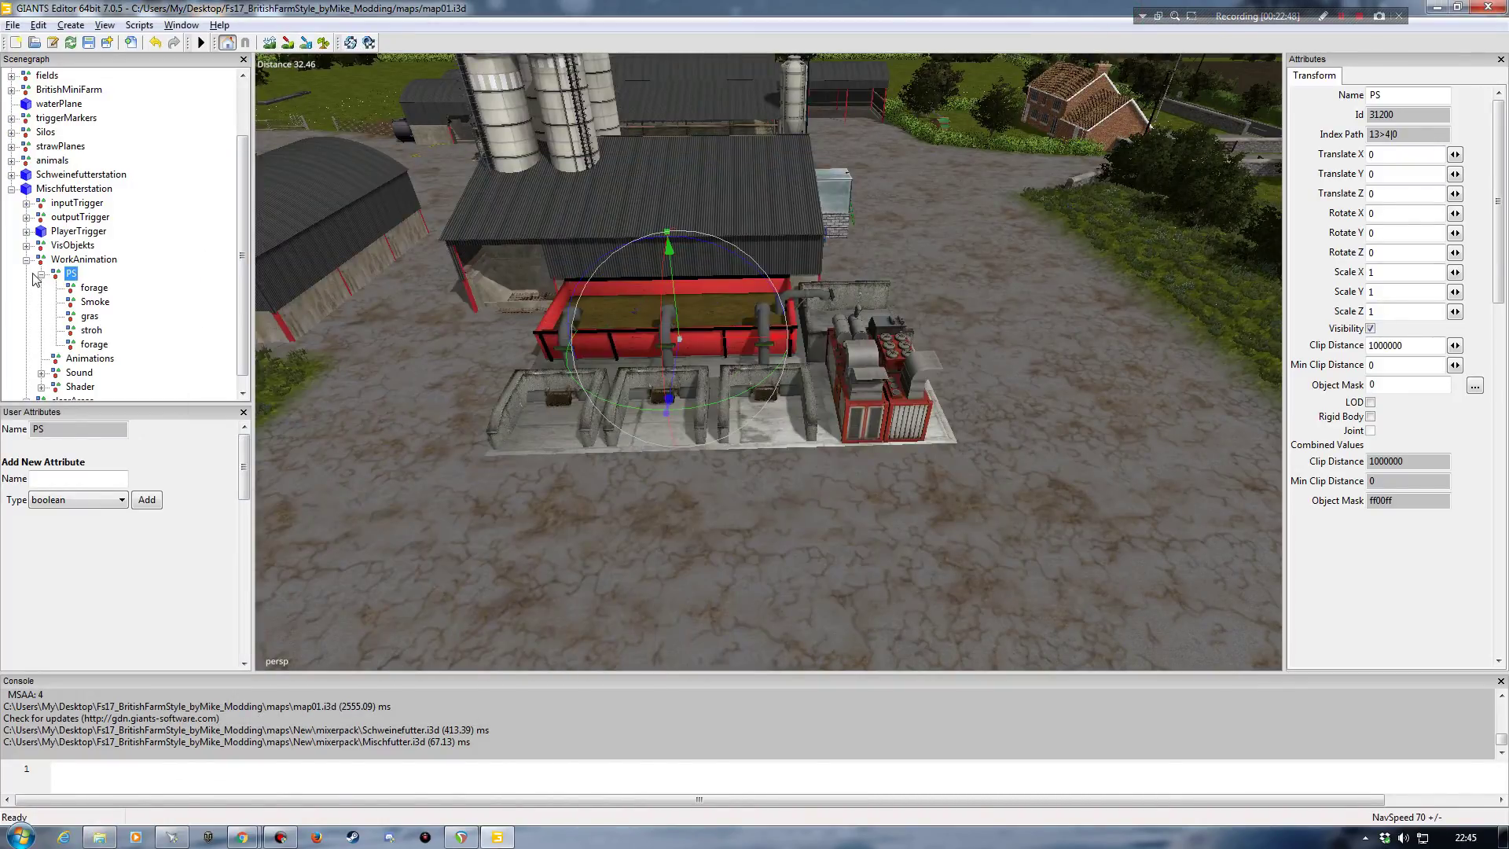
# Step: Prefix the particleSystemFilename of both forage nodes, Smoke, gras and stroh with the path to the mixerpack folder, and collapse the Mischfutterstation
pyautogui.click(92, 289)
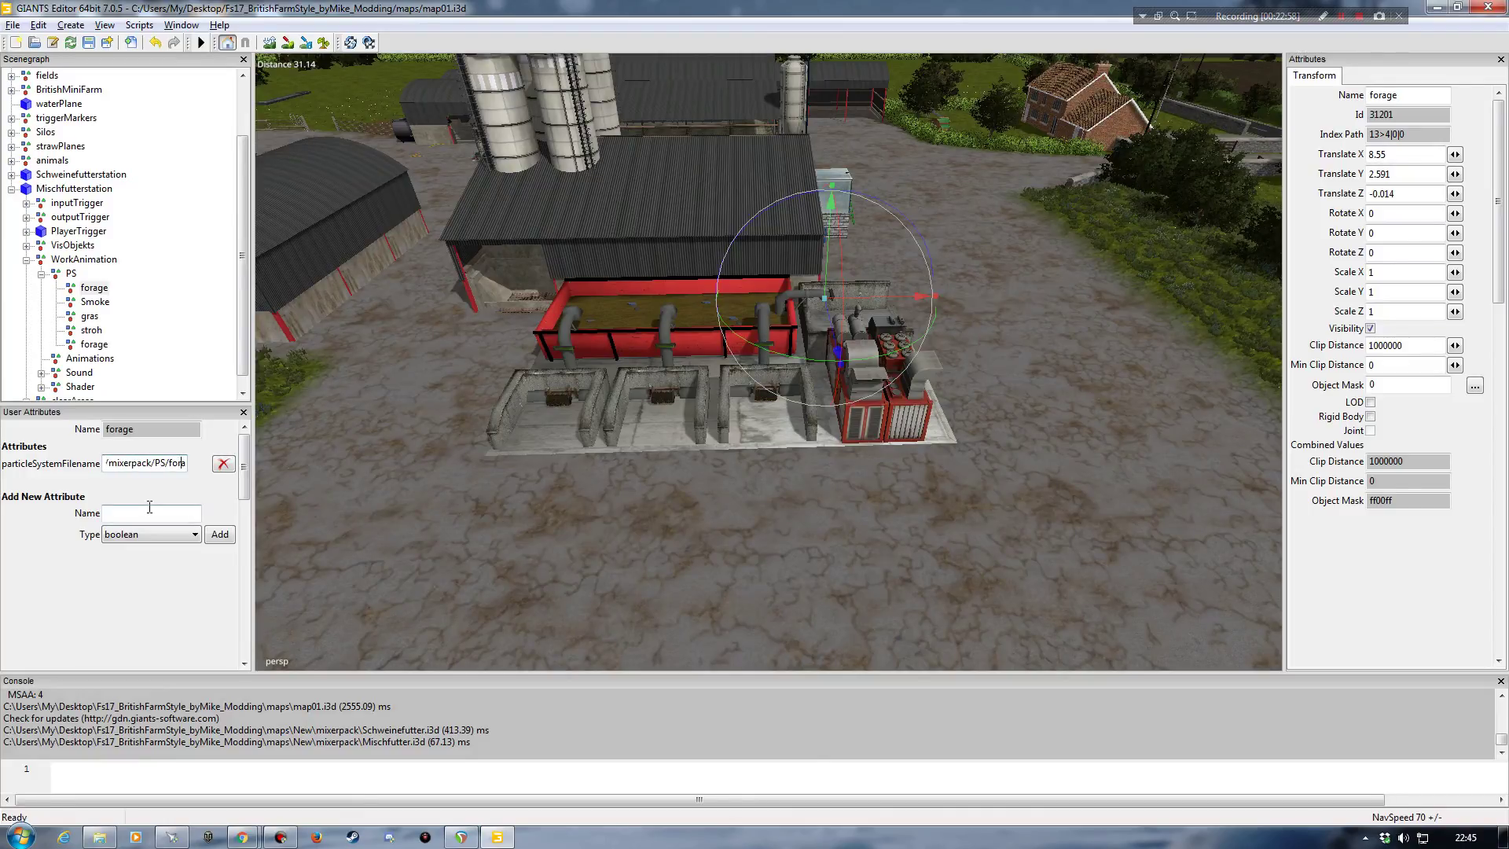
pyautogui.click(95, 302)
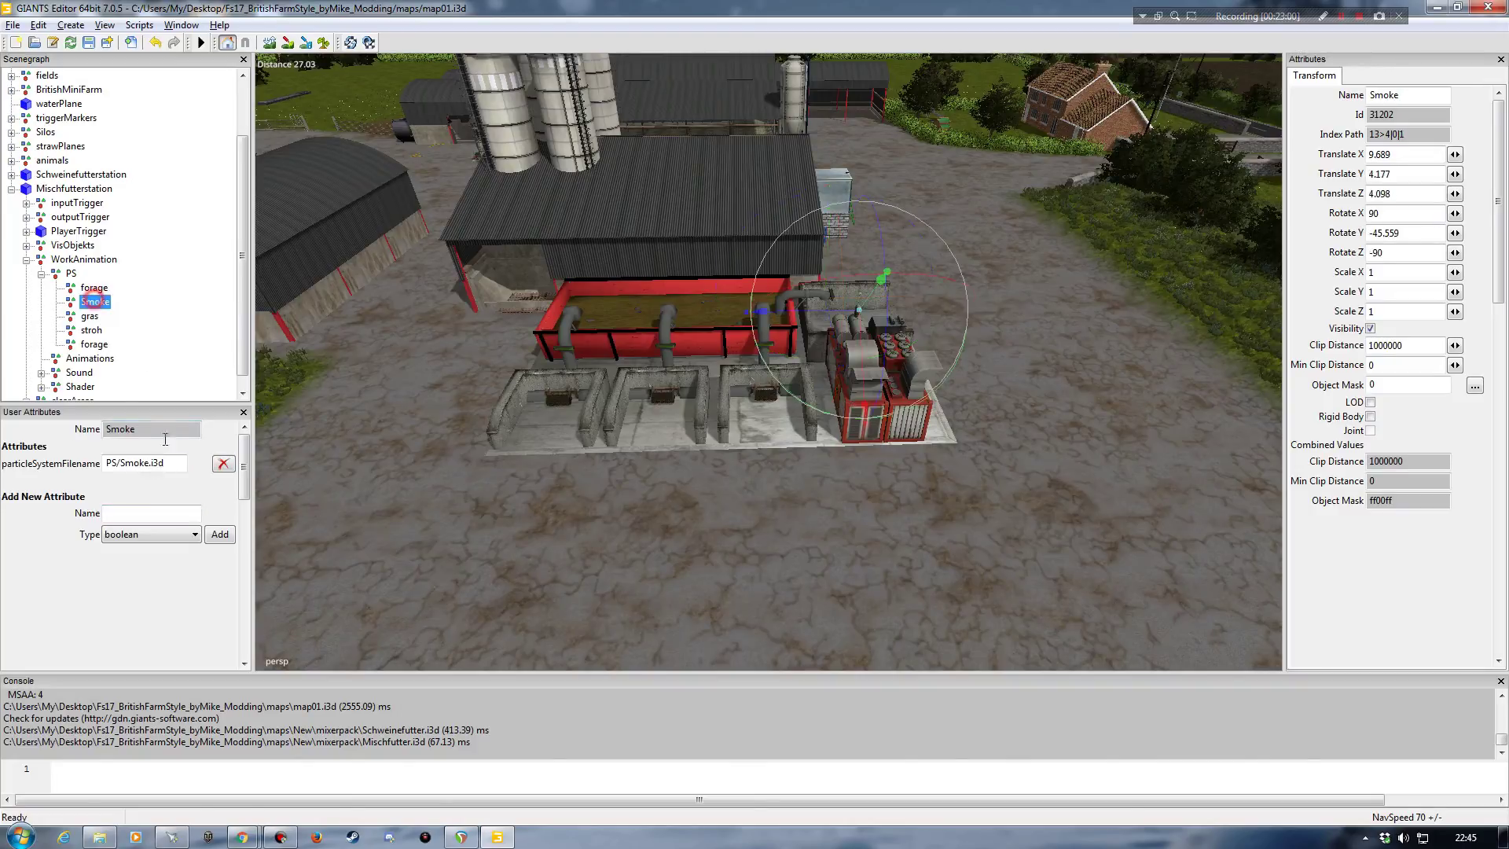
pyautogui.click(108, 463)
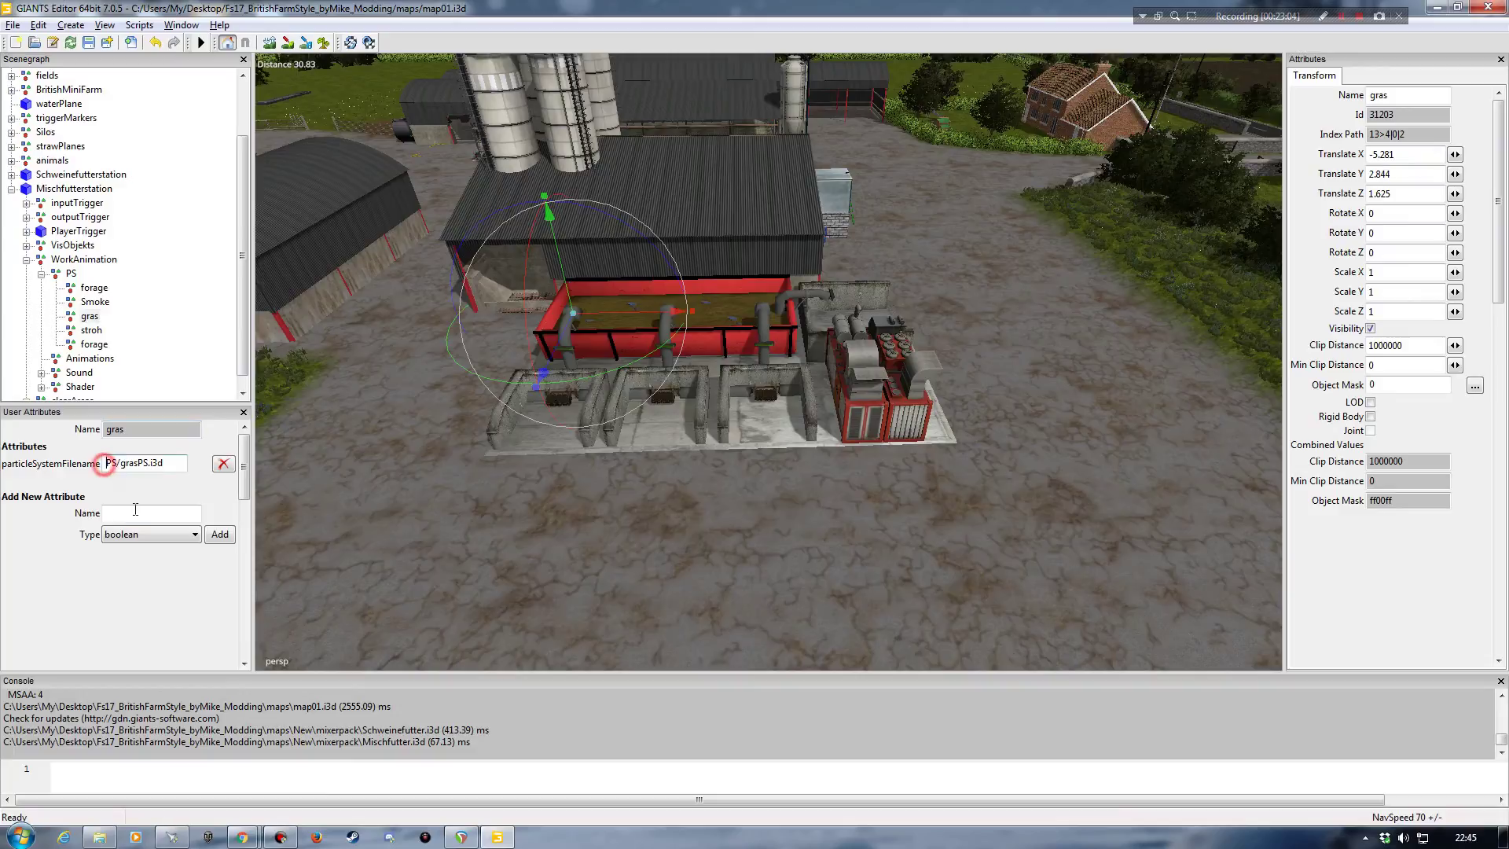
pyautogui.click(91, 331)
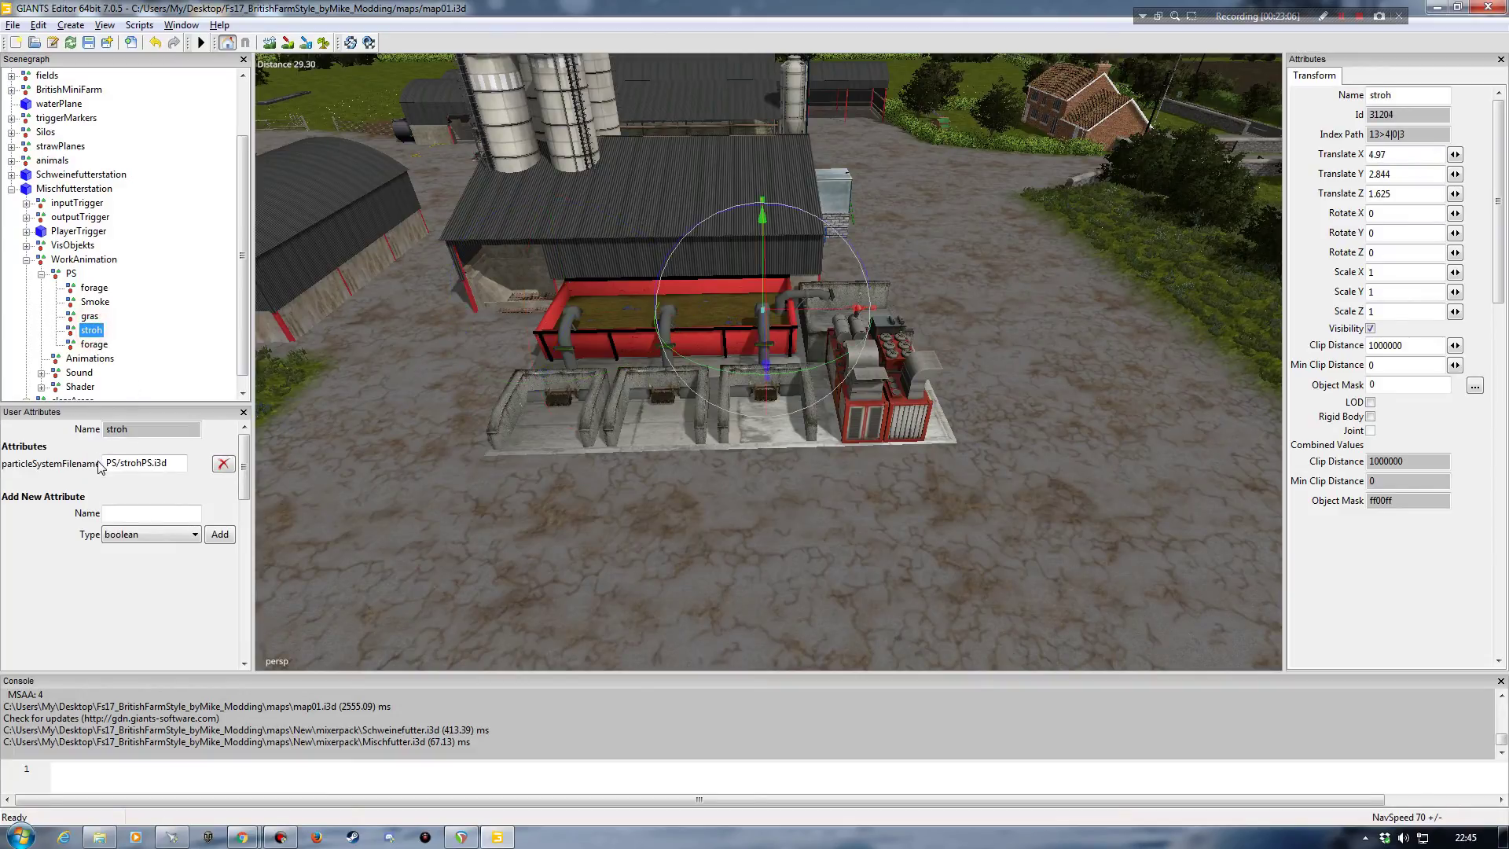
pyautogui.click(94, 346)
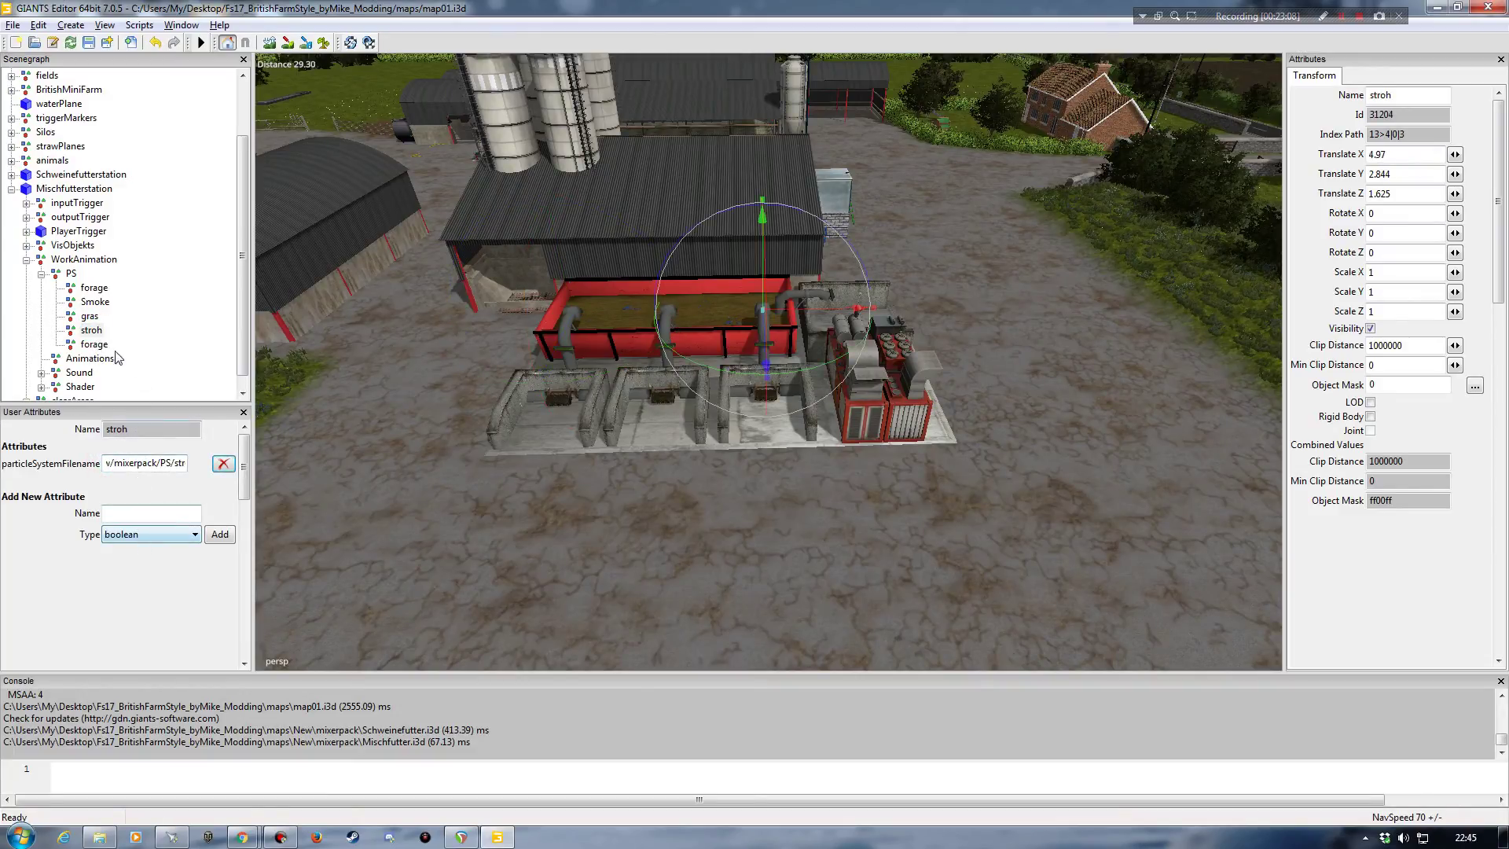
pyautogui.click(104, 463)
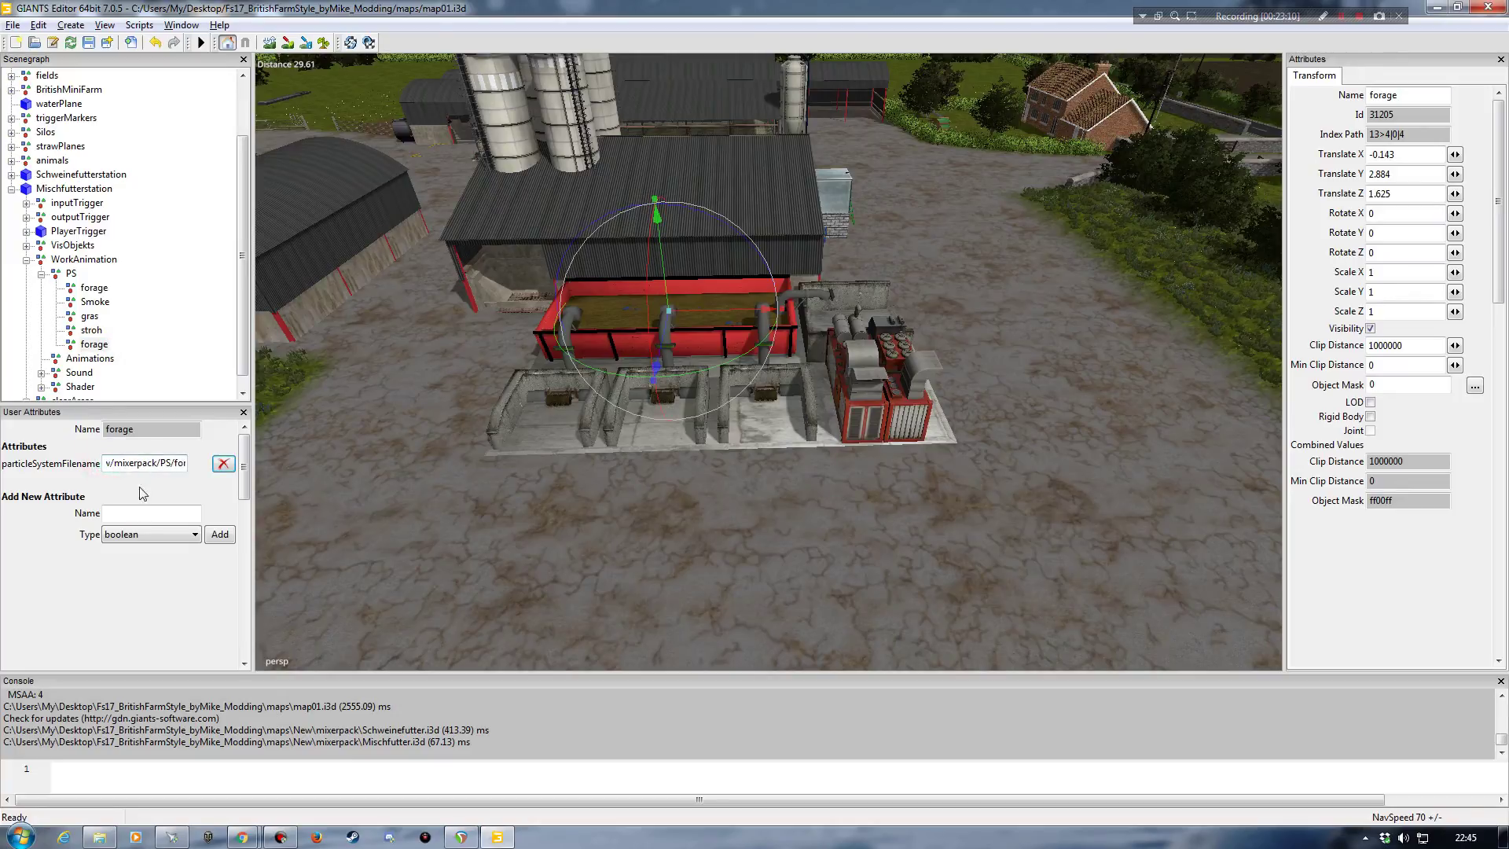
pyautogui.click(41, 274)
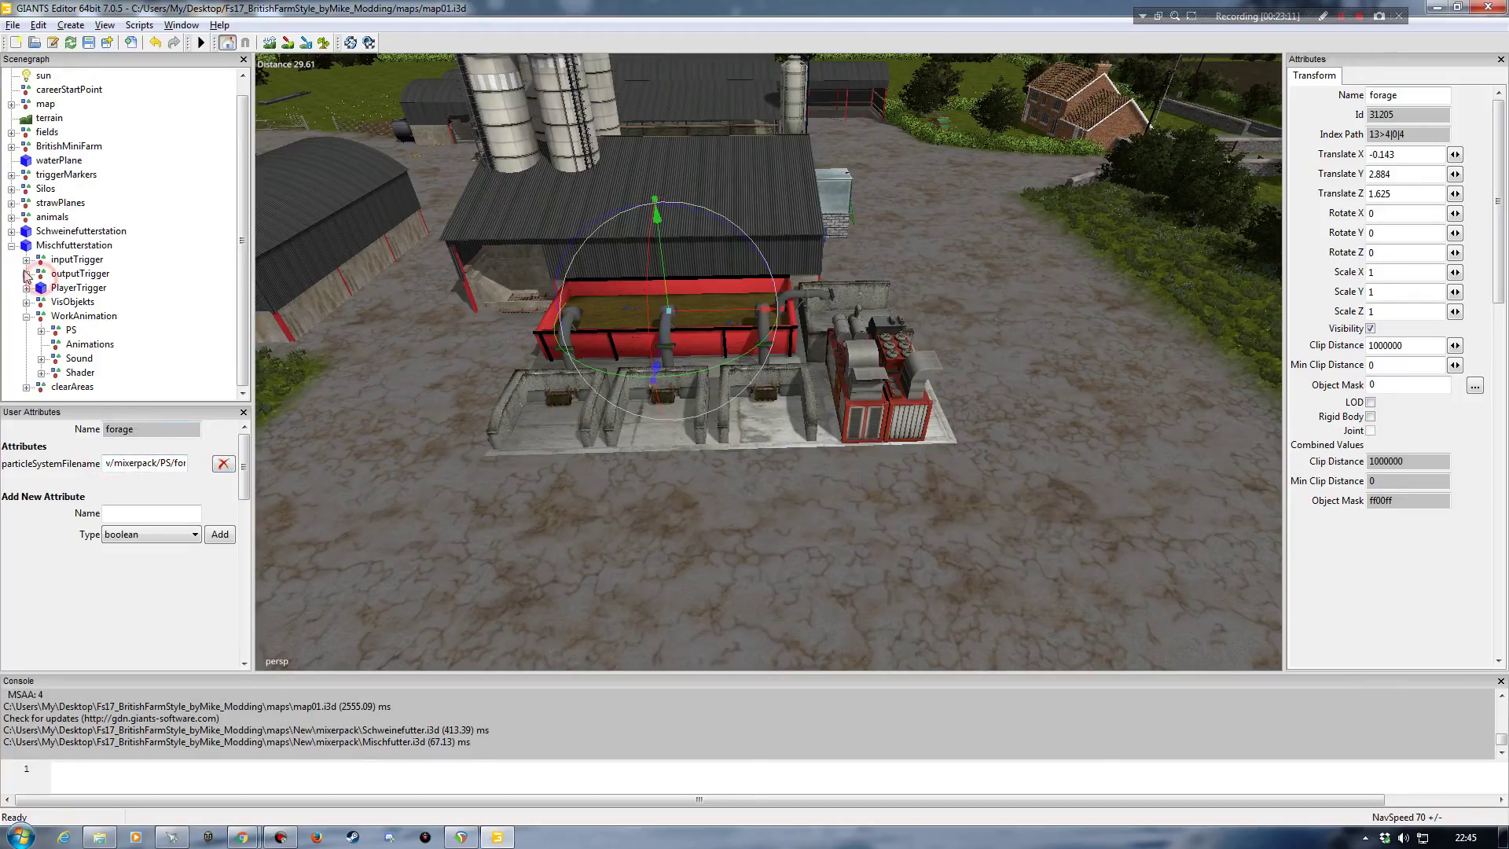
pyautogui.click(24, 315)
pyautogui.click(11, 259)
pyautogui.click(162, 312)
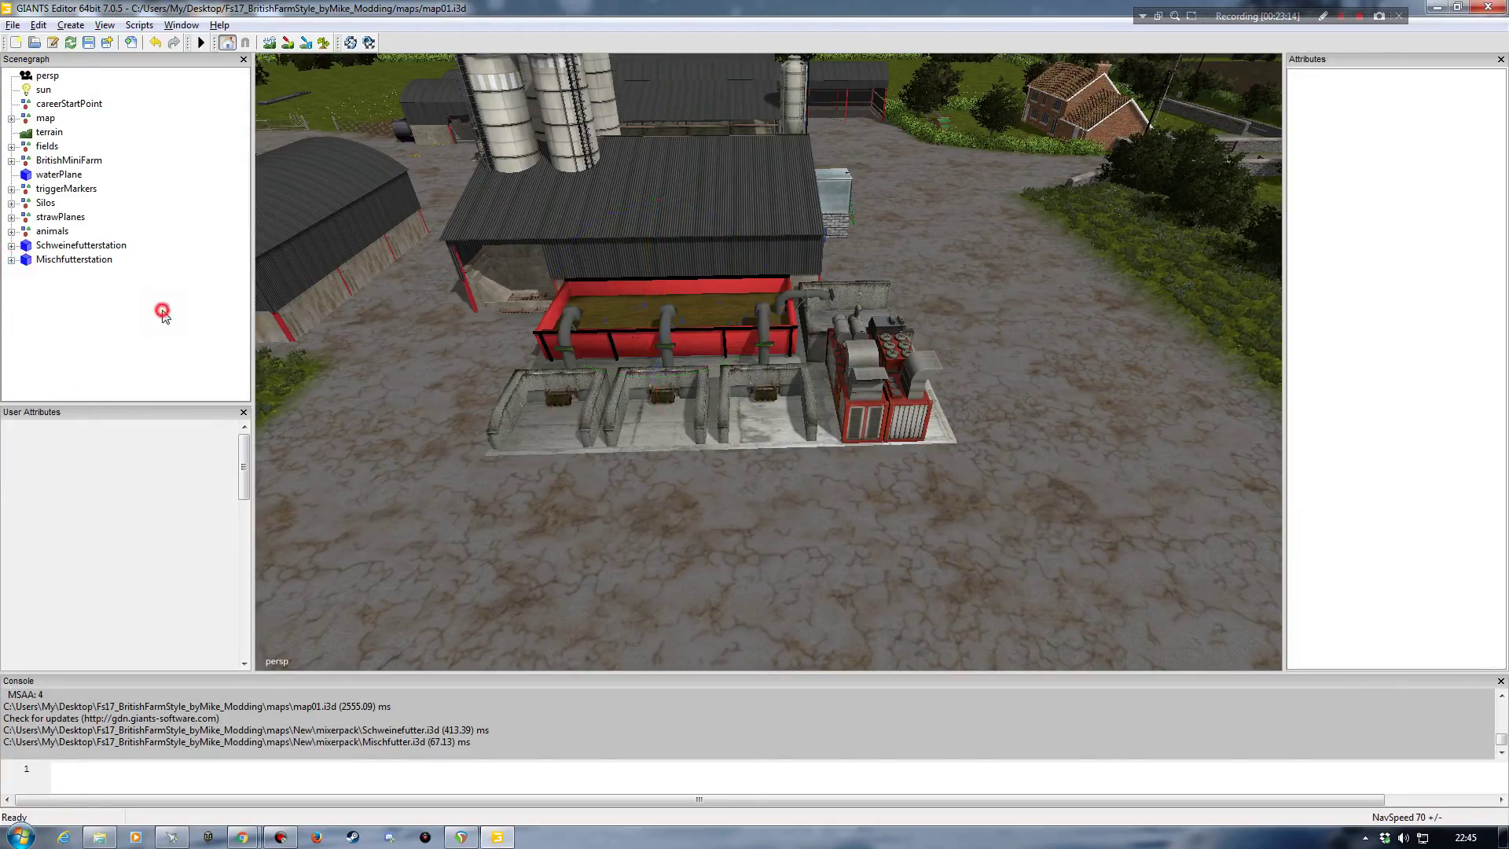
# Step: Inspect the yellow Schweinefutterstation in the yard beside the long green-roofed shed
pyautogui.keyDown('alt'); pyautogui.moveTo(442, 448); pyautogui.dragTo(529, 390); pyautogui.keyUp('alt')
pyautogui.scroll(-10, 542, 448)
pyautogui.scroll(10, 529, 390)
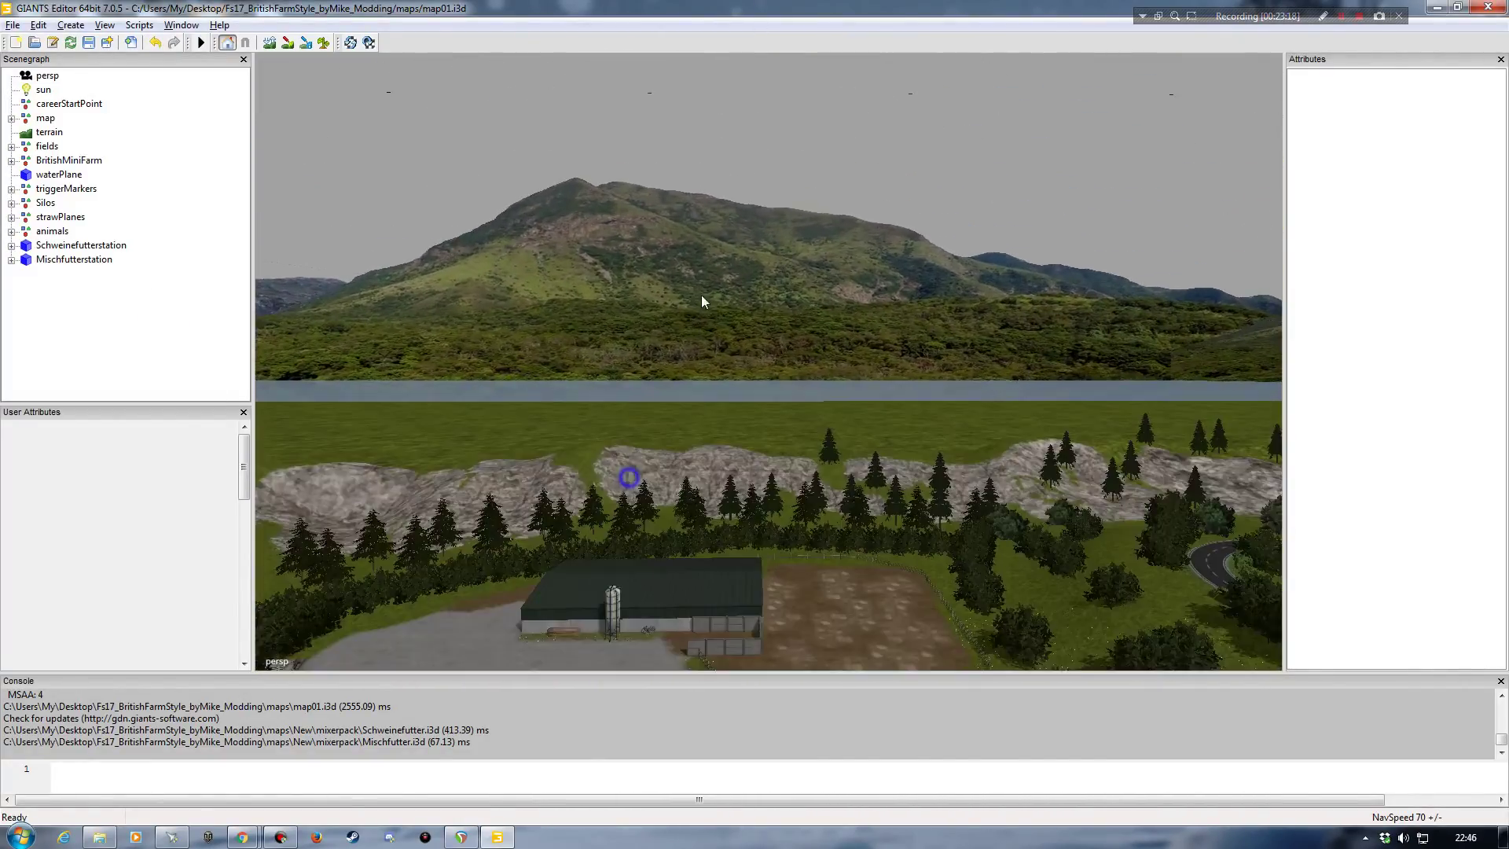
pyautogui.keyDown('alt'); pyautogui.moveTo(701, 295); pyautogui.dragTo(591, 433); pyautogui.keyUp('alt')
pyautogui.scroll(8, 597, 437)
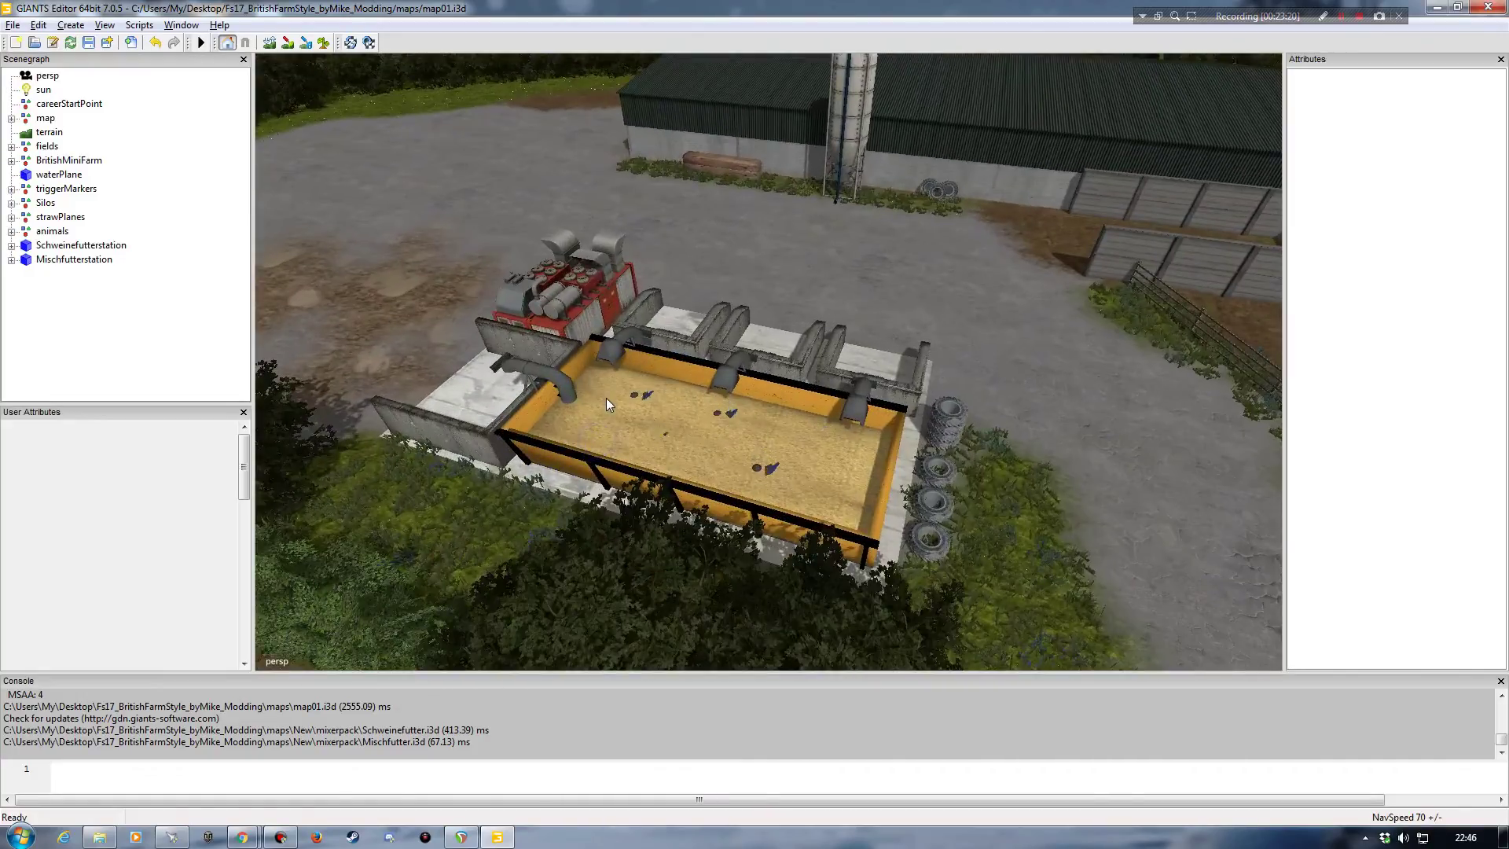
pyautogui.keyDown('alt'); pyautogui.moveTo(591, 371); pyautogui.dragTo(658, 408); pyautogui.keyUp('alt')
pyautogui.keyDown('alt'); pyautogui.moveTo(546, 384); pyautogui.dragTo(619, 317); pyautogui.keyUp('alt')
# Step: Survey the farmyard around the red Mischfutterstation from the air to review its placement beside the shed
pyautogui.scroll(-8, 619, 317)
pyautogui.keyDown('alt'); pyautogui.moveTo(573, 421); pyautogui.dragTo(841, 357); pyautogui.keyUp('alt')
pyautogui.scroll(3, 647, 481)
pyautogui.keyDown('alt'); pyautogui.moveTo(882, 333); pyautogui.dragTo(865, 378, button='right'); pyautogui.keyUp('alt')
pyautogui.keyDown('alt'); pyautogui.moveTo(866, 378); pyautogui.dragTo(581, 470); pyautogui.keyUp('alt')
pyautogui.keyDown('alt'); pyautogui.moveTo(581, 469); pyautogui.dragTo(404, 448, button='right'); pyautogui.keyUp('alt')
pyautogui.keyDown('alt'); pyautogui.moveTo(404, 448); pyautogui.dragTo(670, 464); pyautogui.keyUp('alt')
pyautogui.keyDown('alt'); pyautogui.moveTo(670, 465); pyautogui.dragTo(583, 470, button='right'); pyautogui.keyUp('alt')
pyautogui.keyDown('alt'); pyautogui.moveTo(583, 470); pyautogui.dragTo(705, 464); pyautogui.keyUp('alt')
pyautogui.keyDown('alt'); pyautogui.moveTo(704, 465); pyautogui.dragTo(707, 381, button='right'); pyautogui.keyUp('alt')
pyautogui.keyDown('alt'); pyautogui.moveTo(701, 393); pyautogui.dragTo(605, 408); pyautogui.keyUp('alt')
pyautogui.keyDown('alt'); pyautogui.moveTo(606, 408); pyautogui.dragTo(608, 354, button='right'); pyautogui.keyUp('alt')
pyautogui.keyDown('alt'); pyautogui.moveTo(794, 393); pyautogui.dragTo(385, 361); pyautogui.keyUp('alt')
pyautogui.keyDown('alt'); pyautogui.moveTo(628, 464); pyautogui.dragTo(643, 388, button='right'); pyautogui.keyUp('alt')
pyautogui.keyDown('alt'); pyautogui.moveTo(666, 436); pyautogui.dragTo(668, 508); pyautogui.keyUp('alt')
pyautogui.moveTo(702, 527); pyautogui.dragTo(824, 409, button='right')
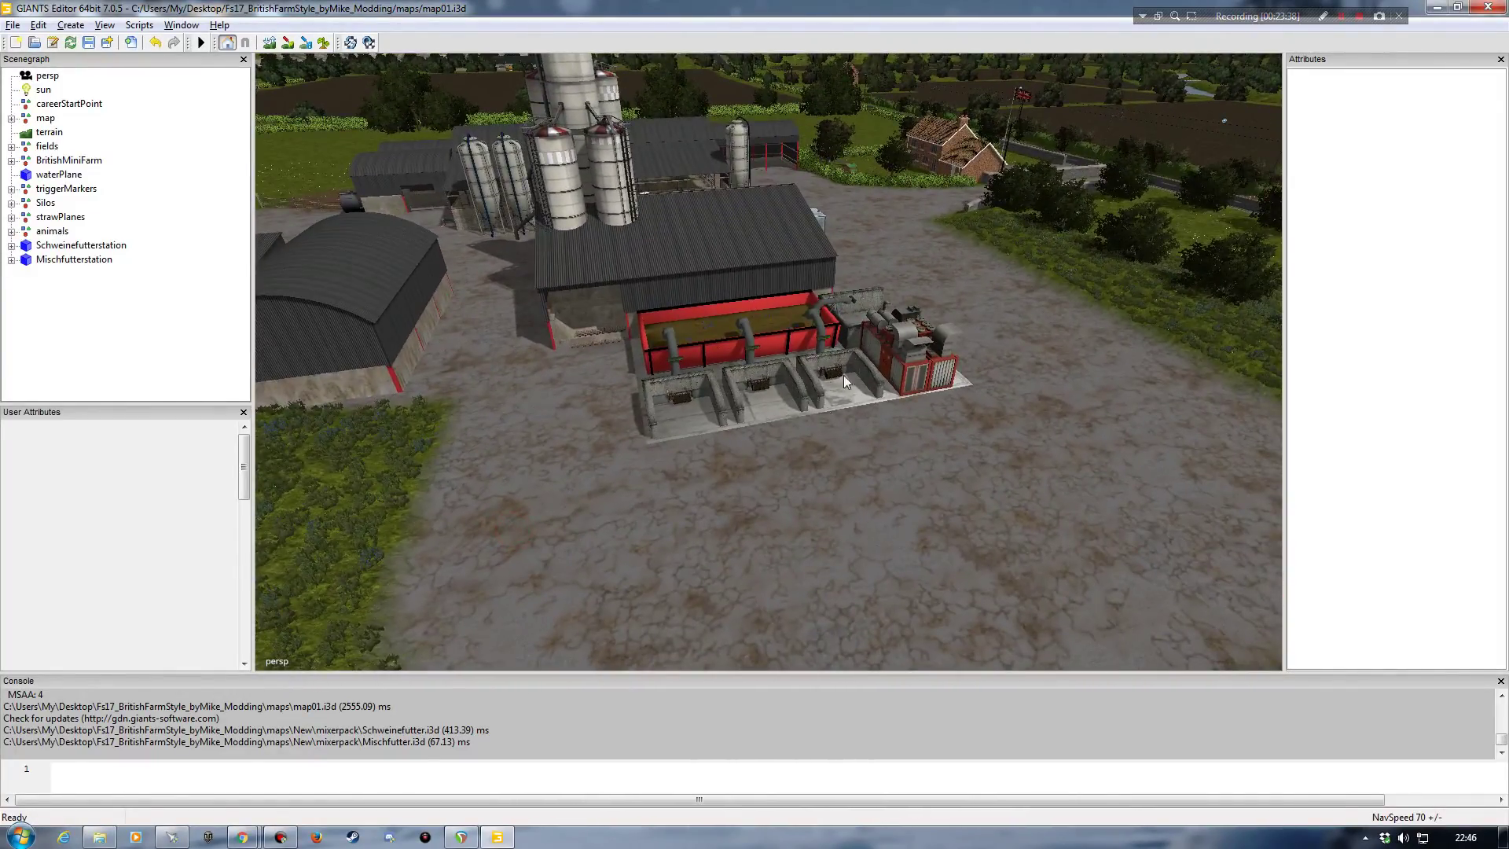
pyautogui.moveTo(777, 467); pyautogui.dragTo(669, 360, button='right')
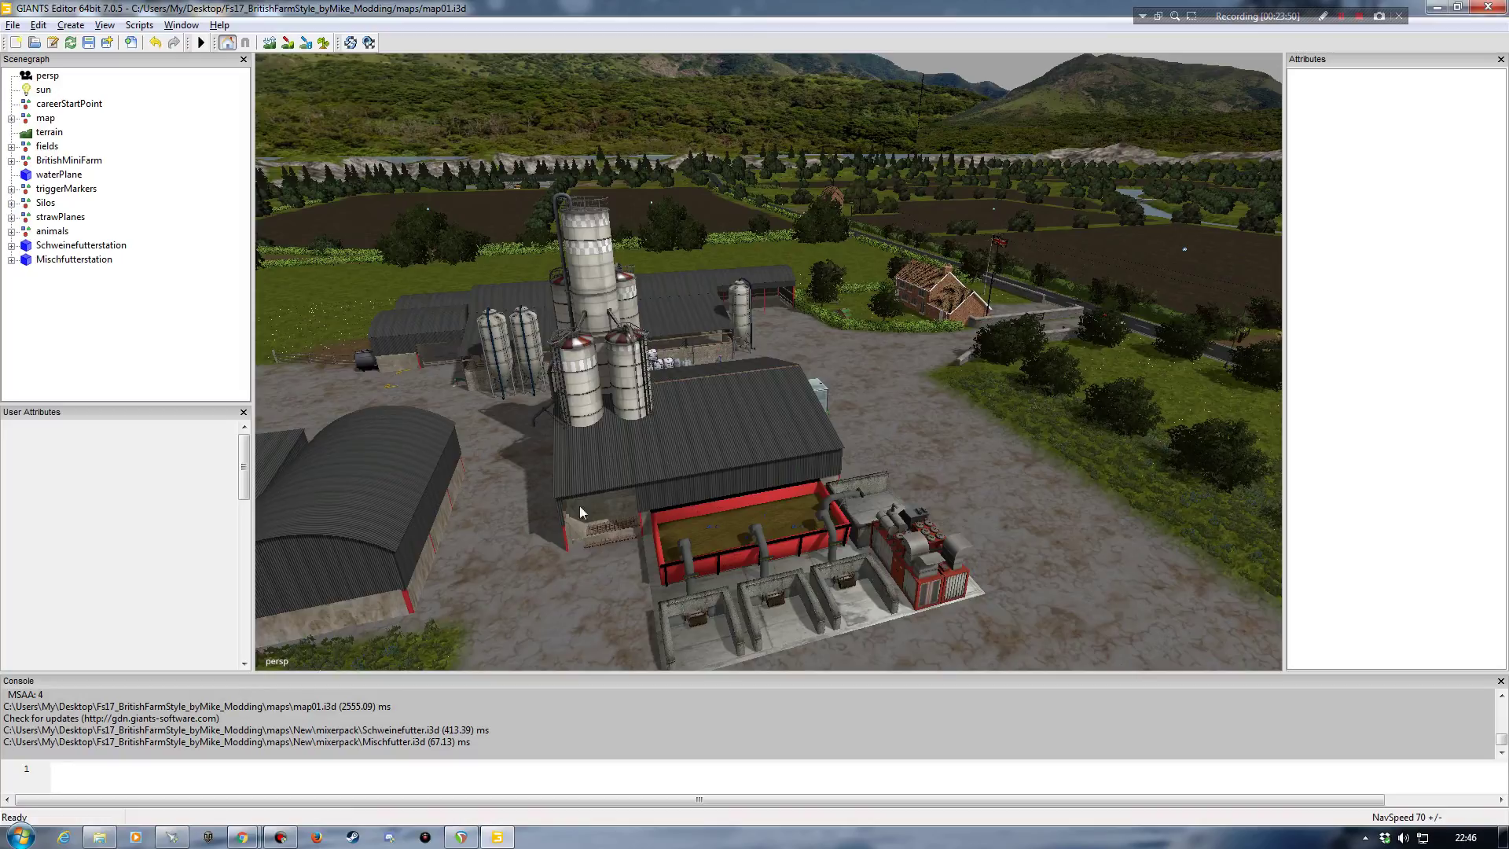
pyautogui.moveTo(717, 520); pyautogui.dragTo(597, 448, button='right')
# Step: Save the map01.i3d scene and close GIANTS Editor once the export finishes
pyautogui.click(89, 42)
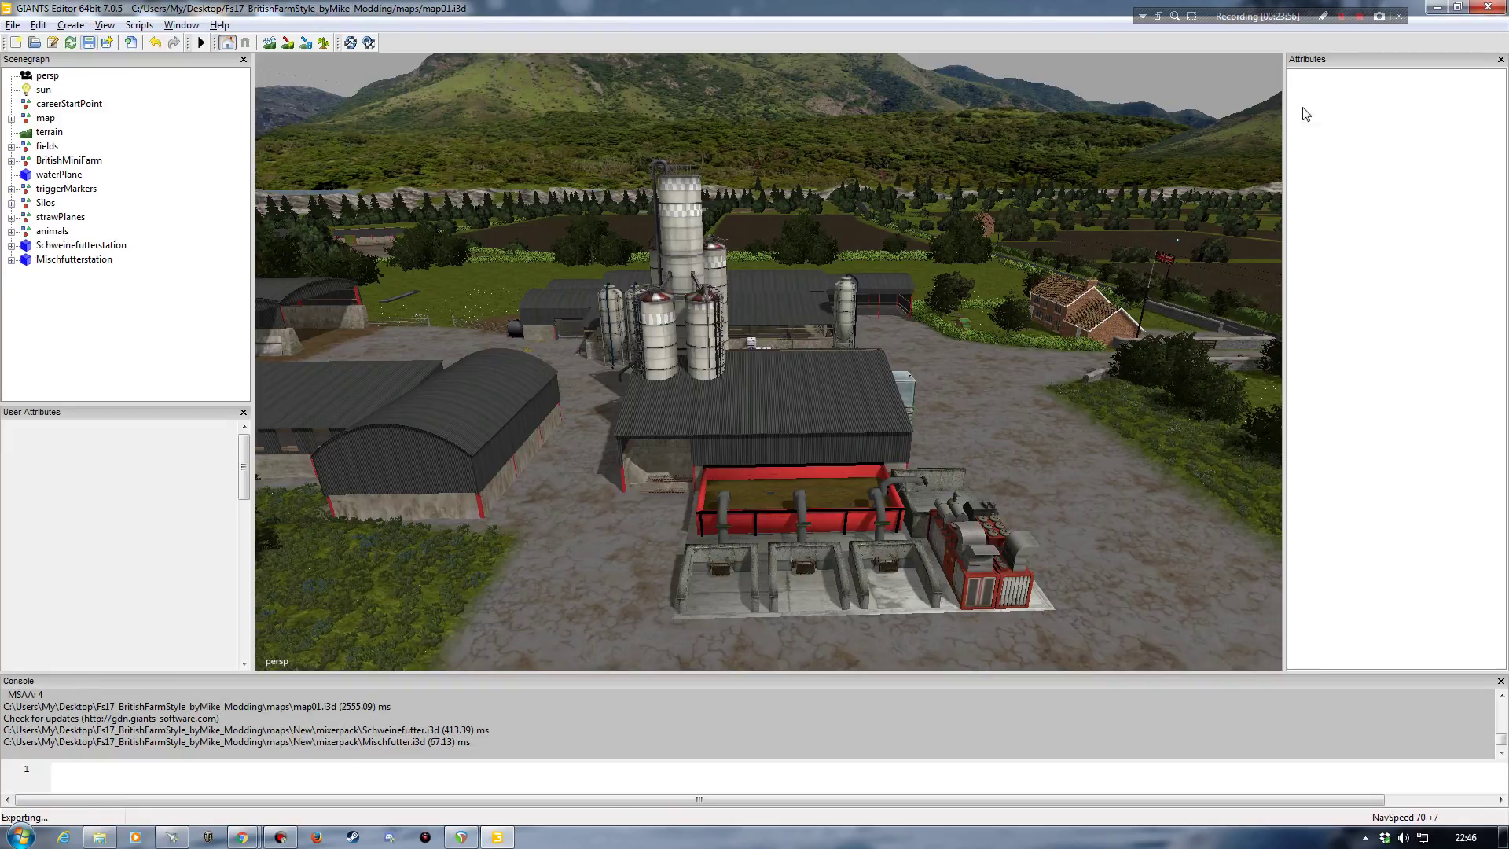
pyautogui.click(1342, 17)
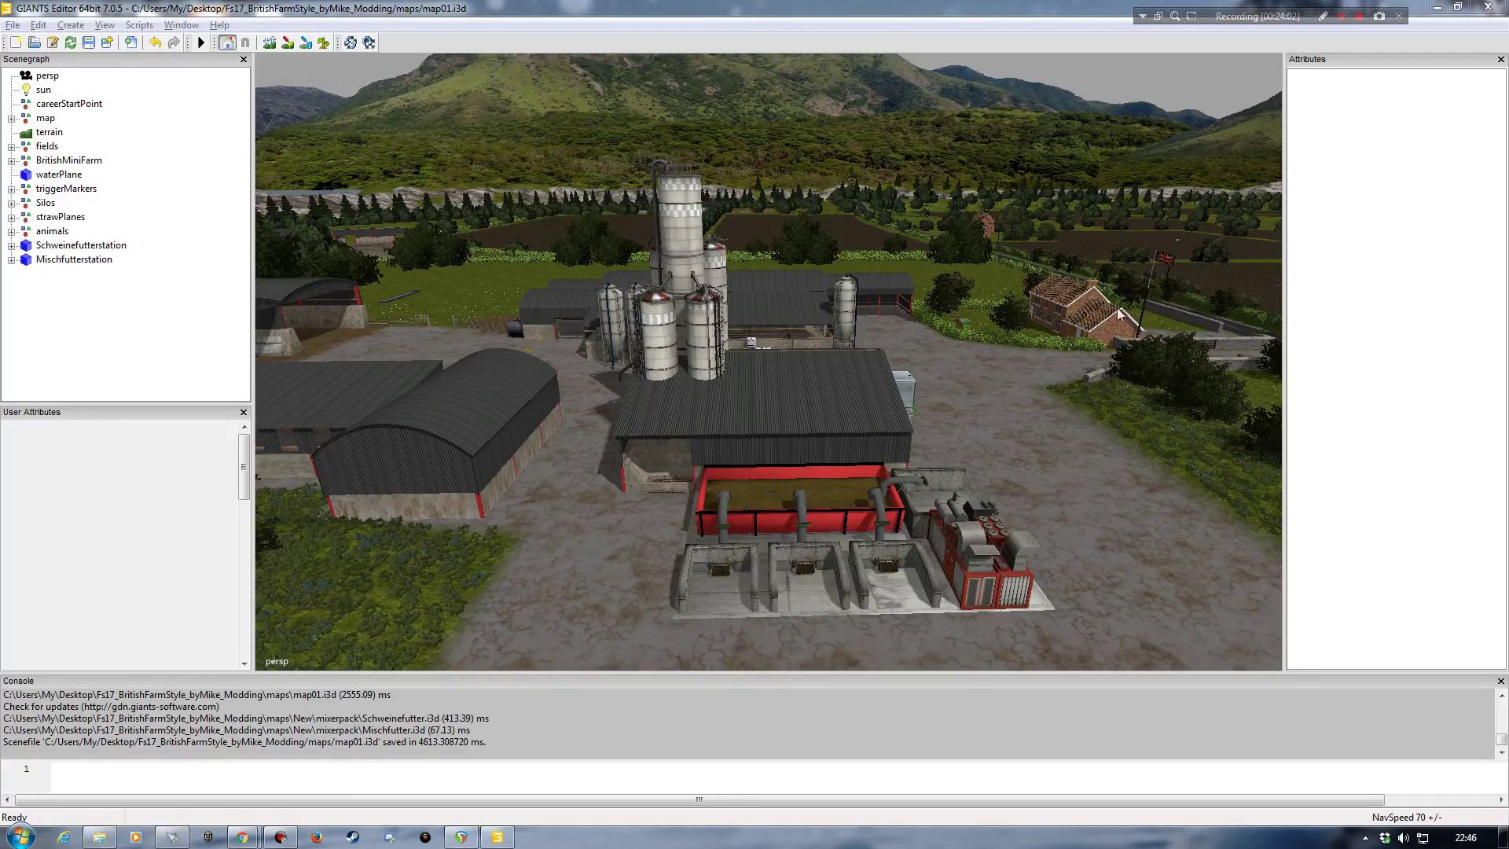
pyautogui.click(1486, 8)
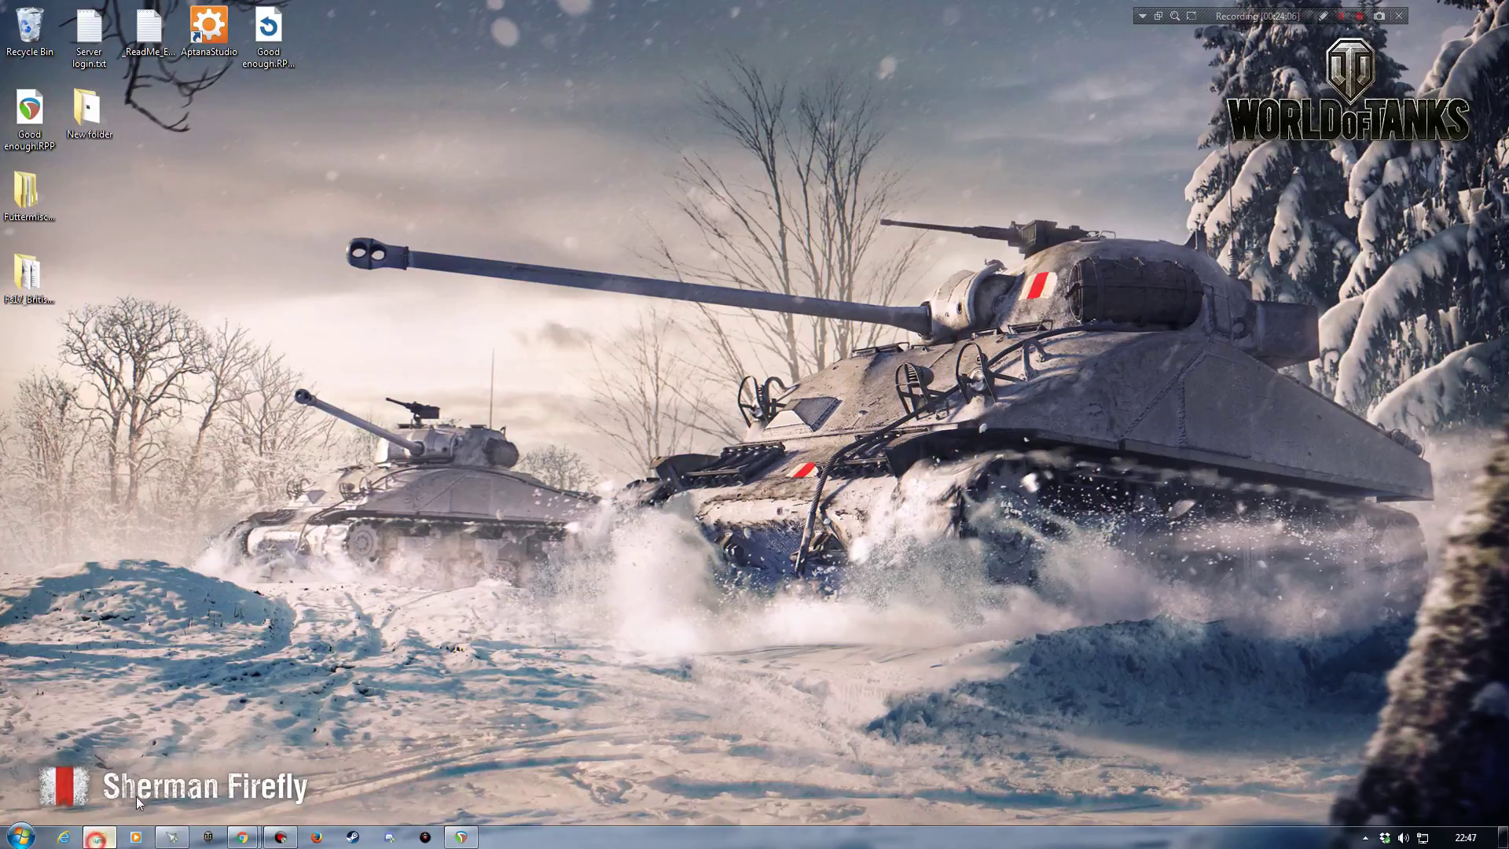
# Step: Open modDesc.xml from the Fs17_BritishFarmStyle_byMike_Modding root folder in Notepad++ and minimize the editor
pyautogui.click(100, 836)
pyautogui.moveTo(640, 18); pyautogui.dragTo(641, 157)
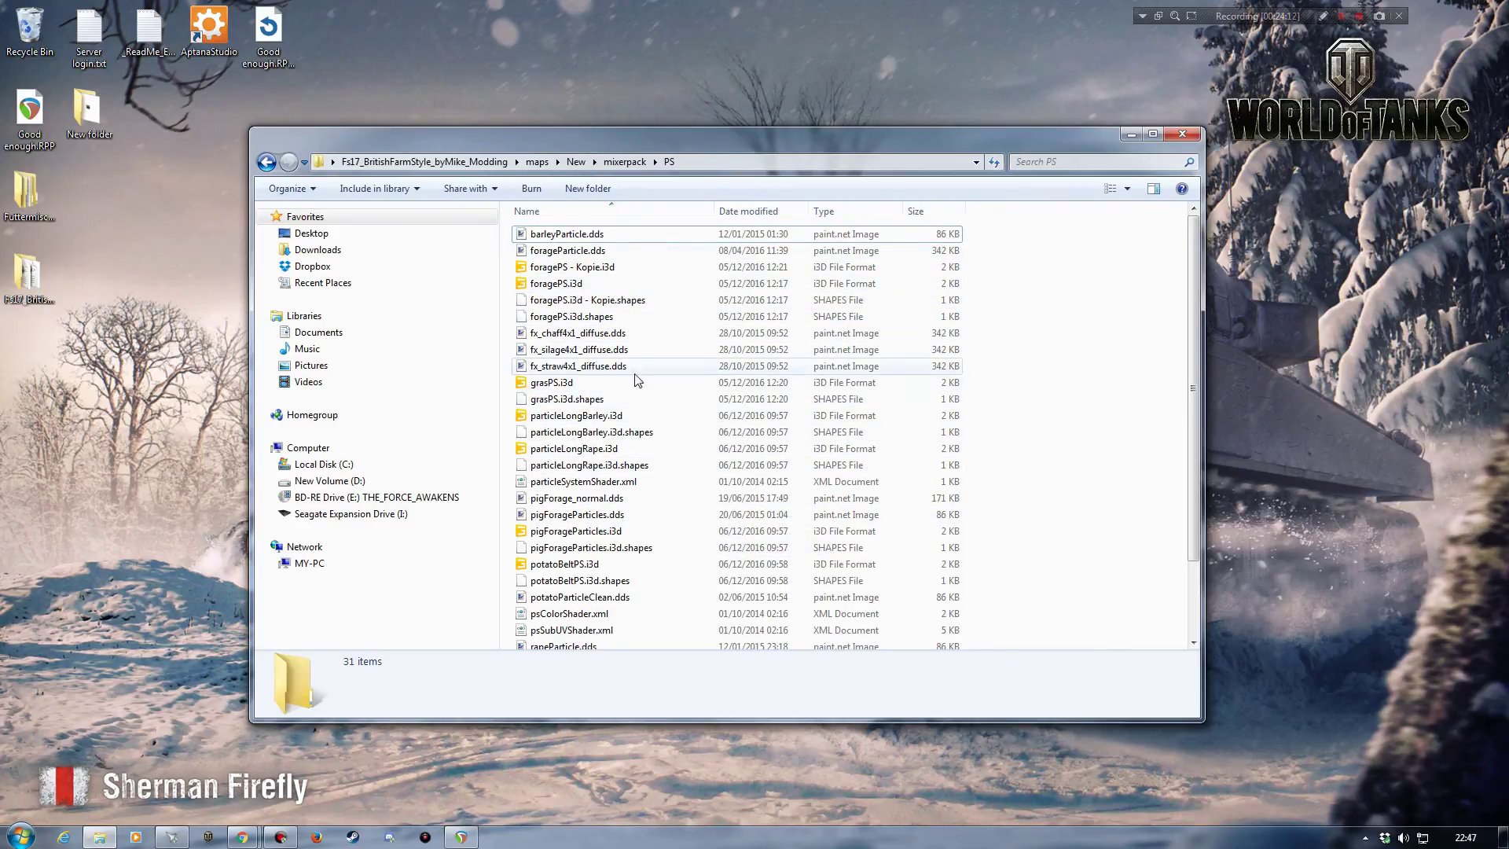
pyautogui.click(537, 161)
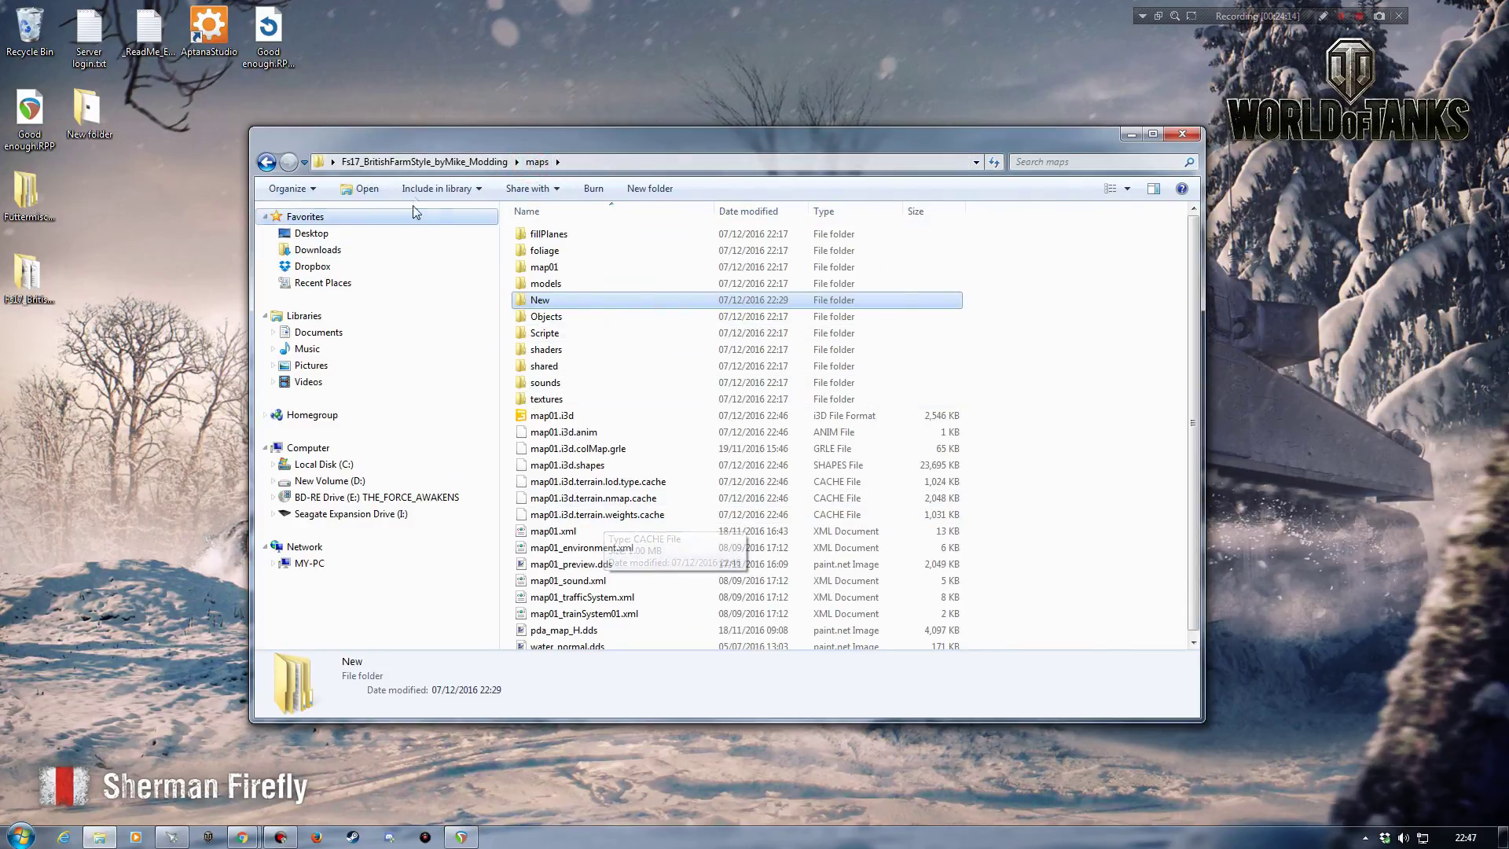
pyautogui.click(425, 162)
pyautogui.rightClick(570, 288)
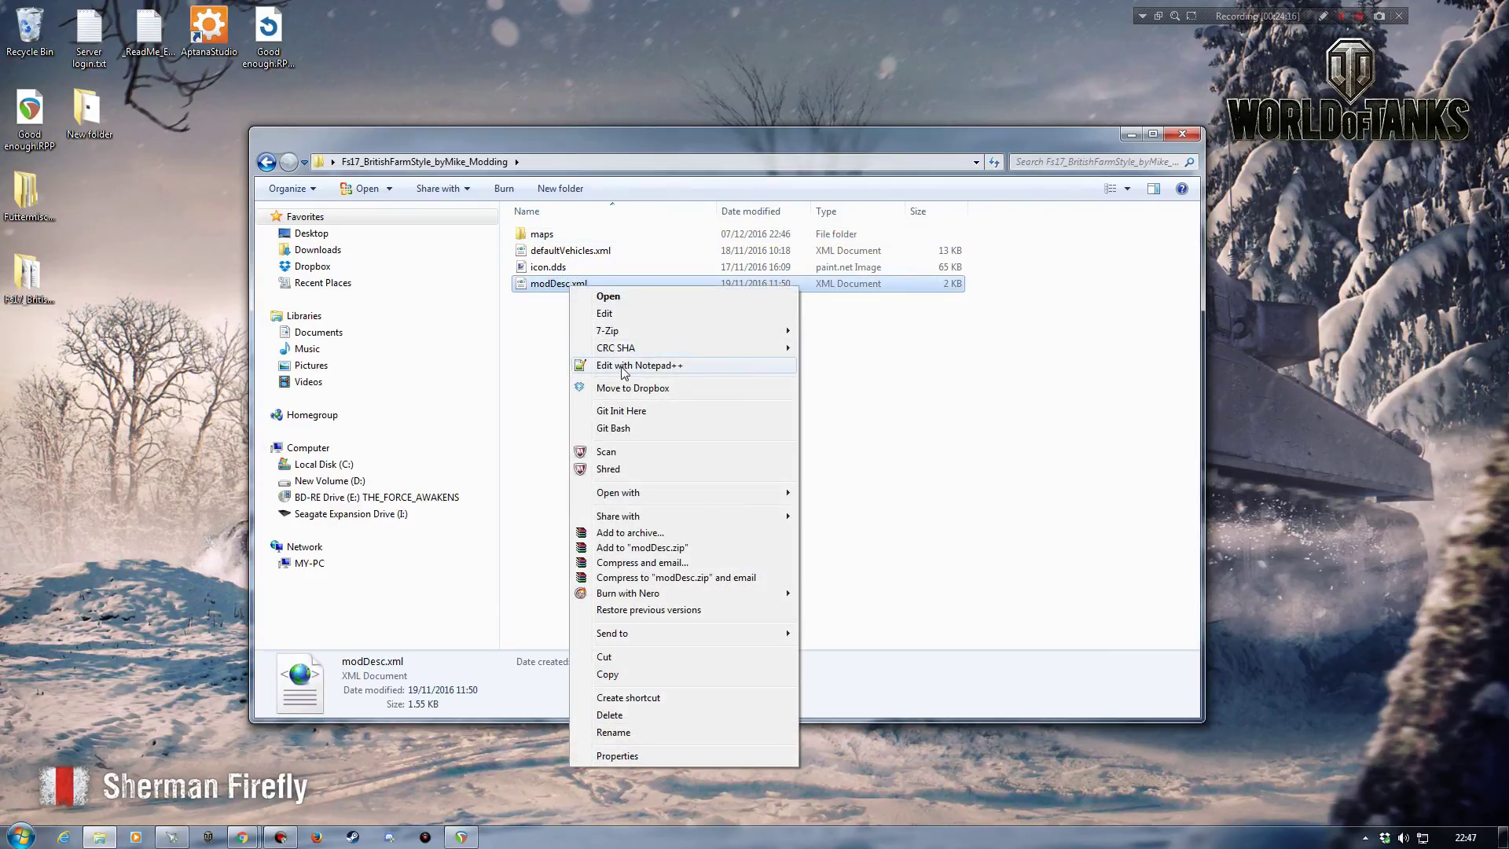
pyautogui.click(633, 364)
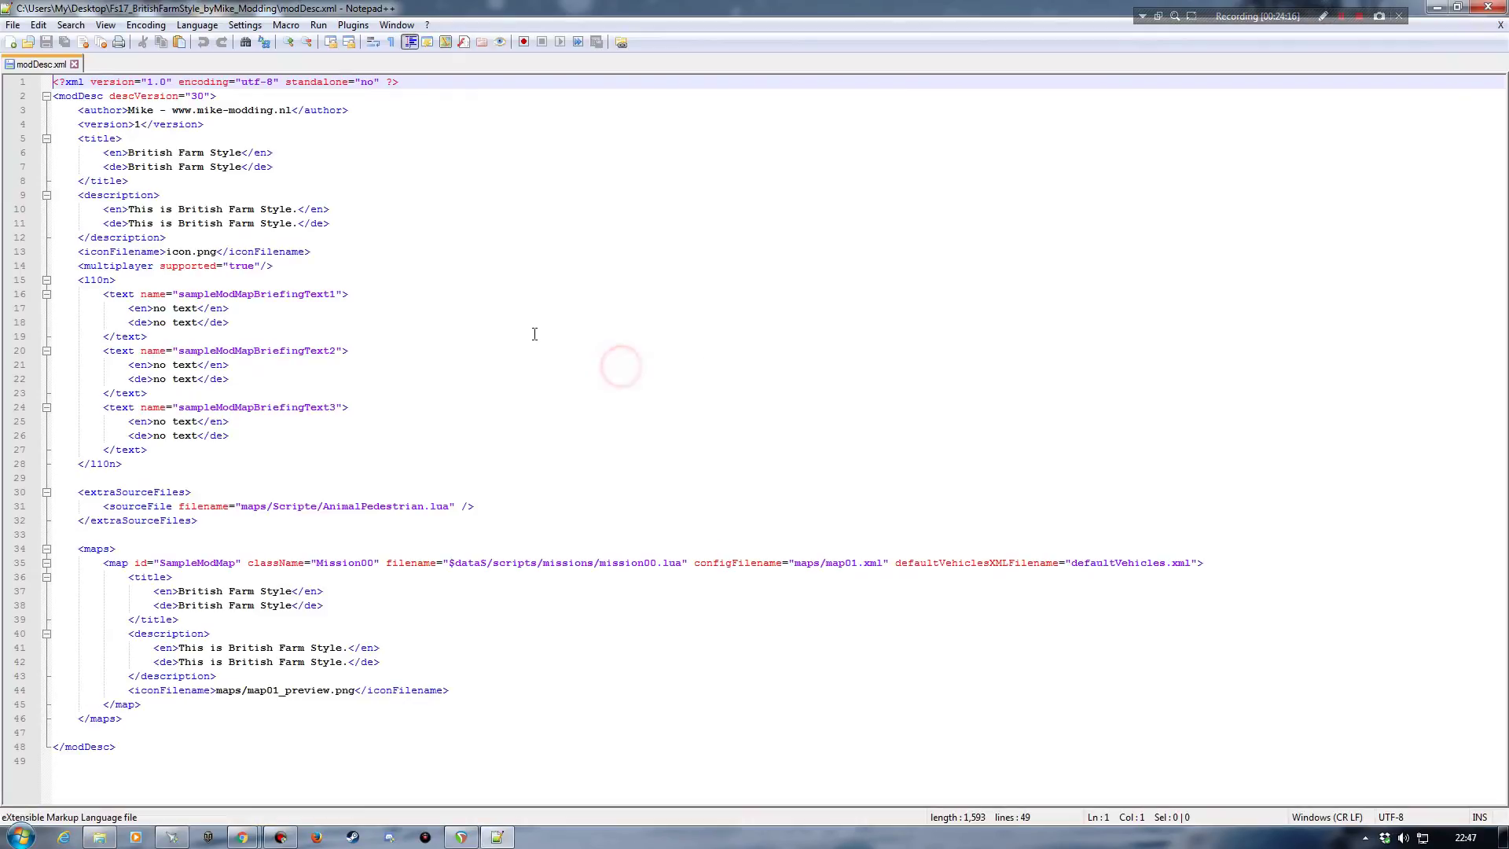
pyautogui.click(1437, 8)
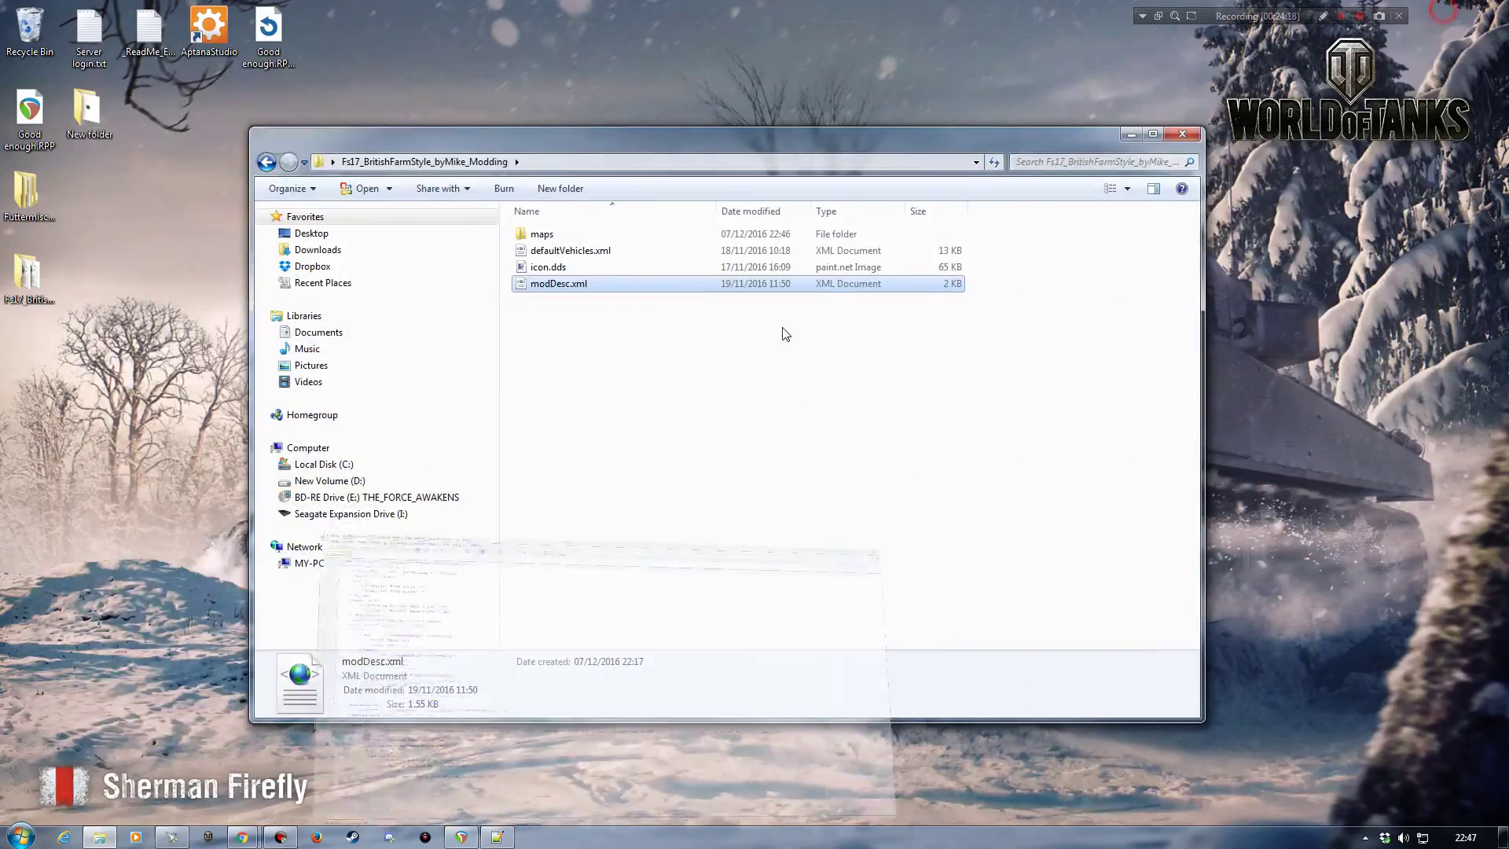
# Step: Move FabrikScript.lua from the maps/New/mixerpack folder into the maps/Scripte folder
pyautogui.doubleClick(531, 233)
pyautogui.doubleClick(537, 302)
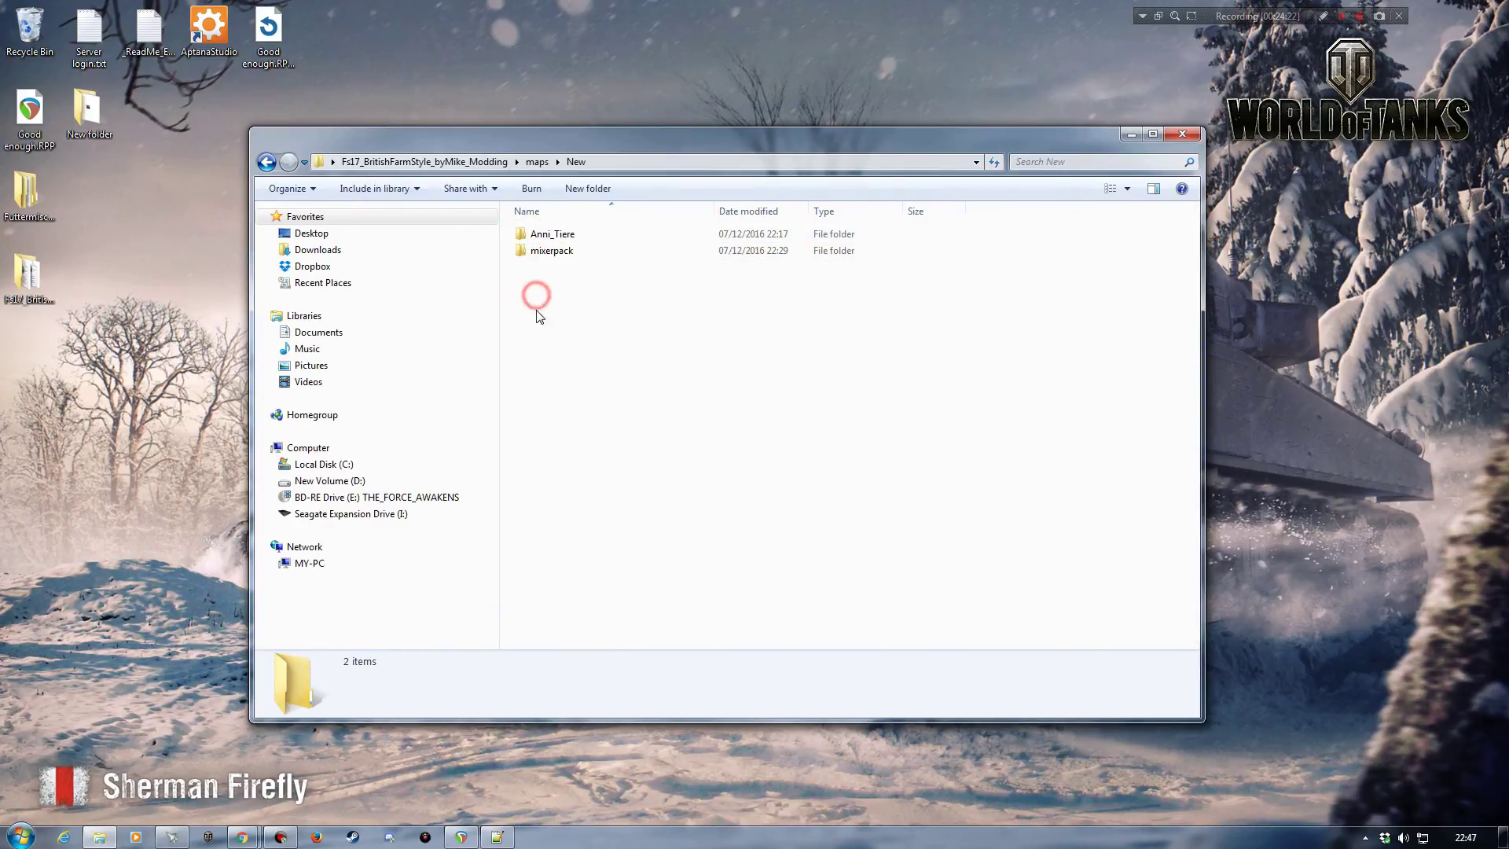
pyautogui.doubleClick(546, 250)
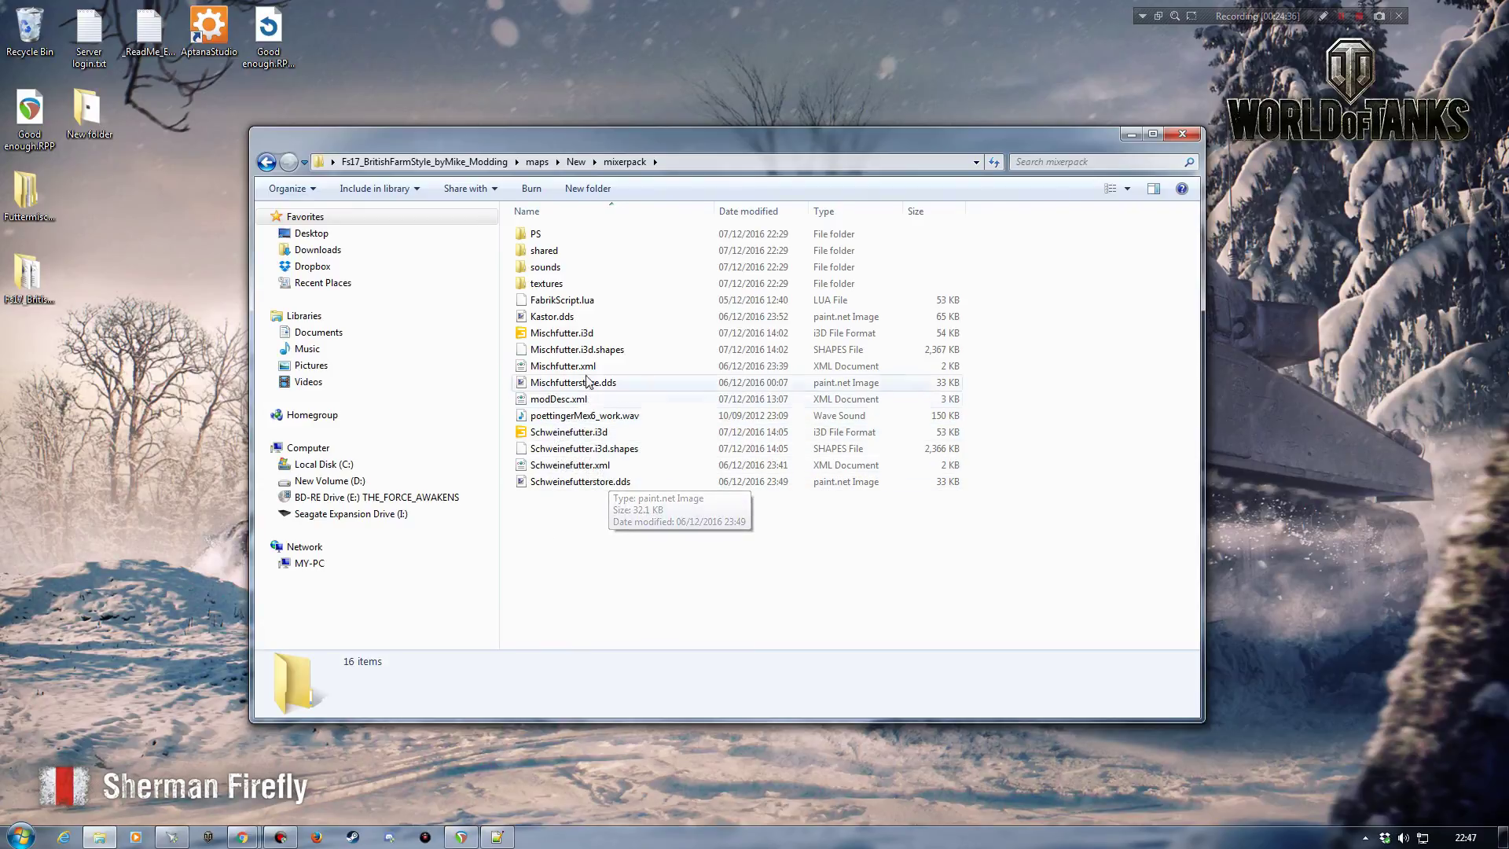
pyautogui.click(586, 301)
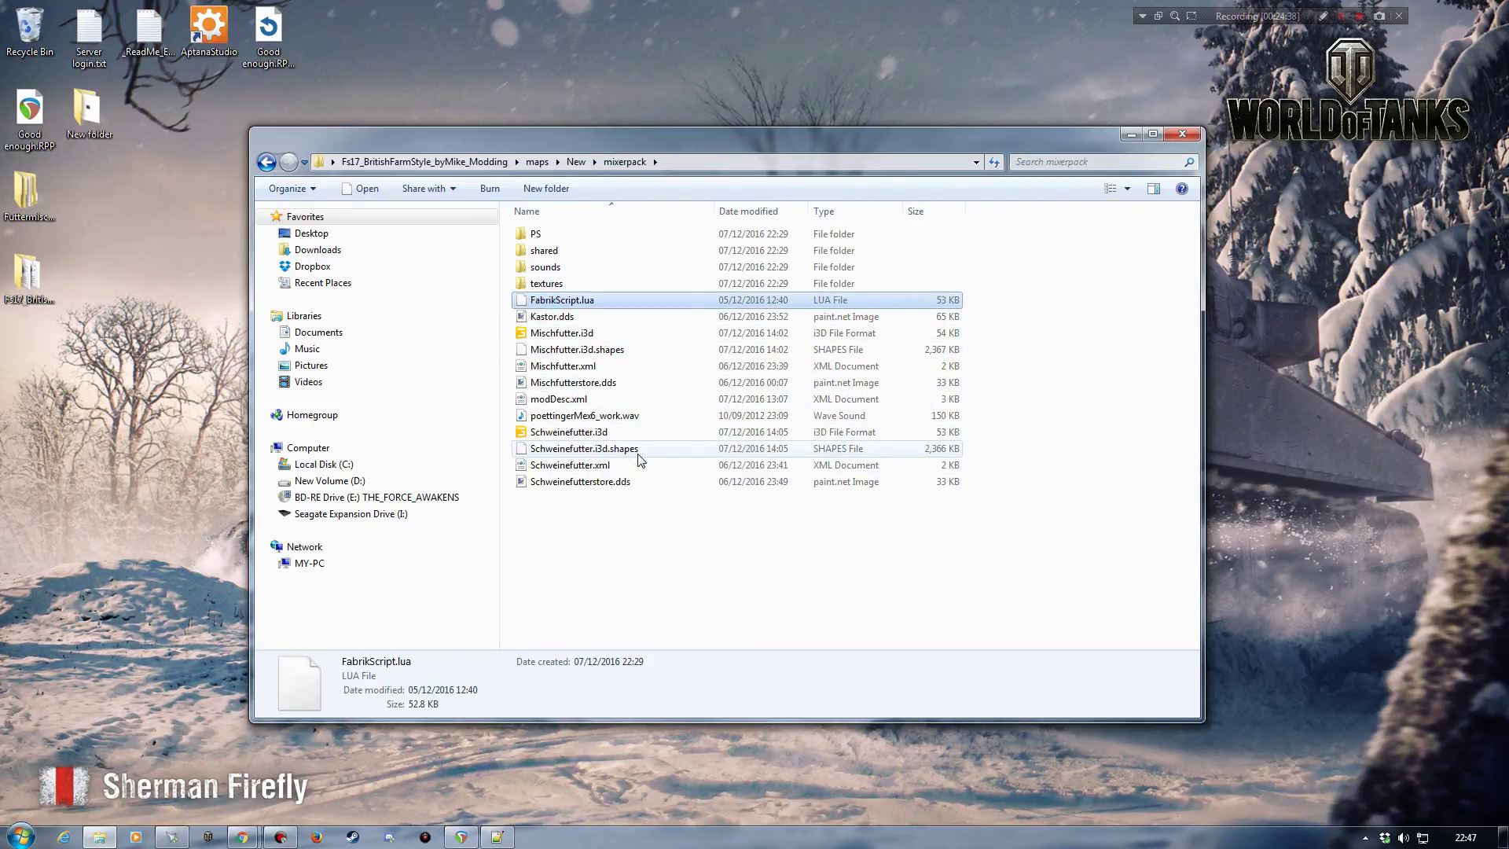
pyautogui.press('BackSpace')
pyautogui.press('BackSpace')
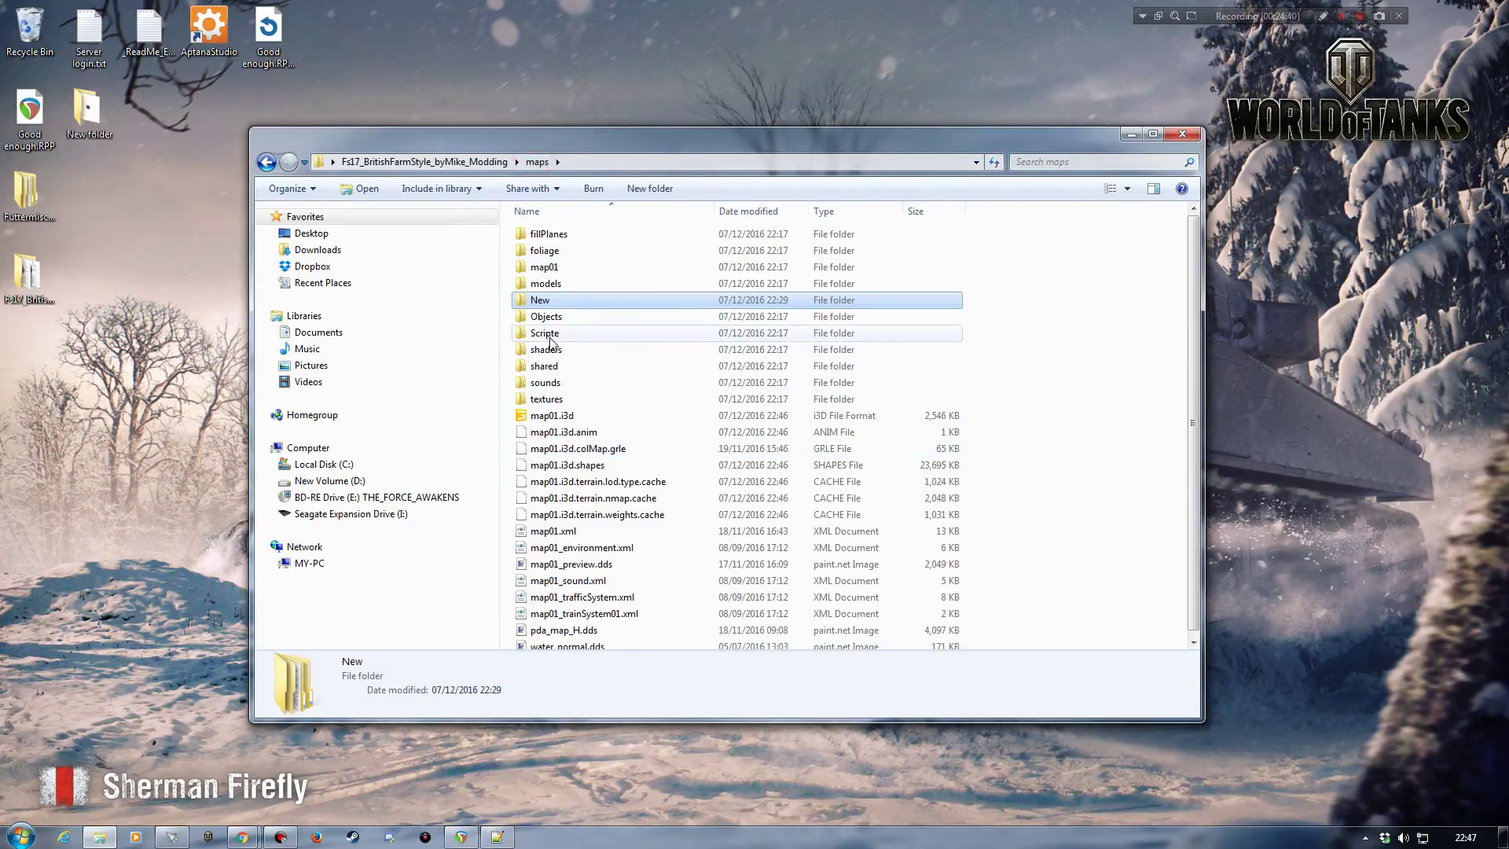
pyautogui.doubleClick(558, 333)
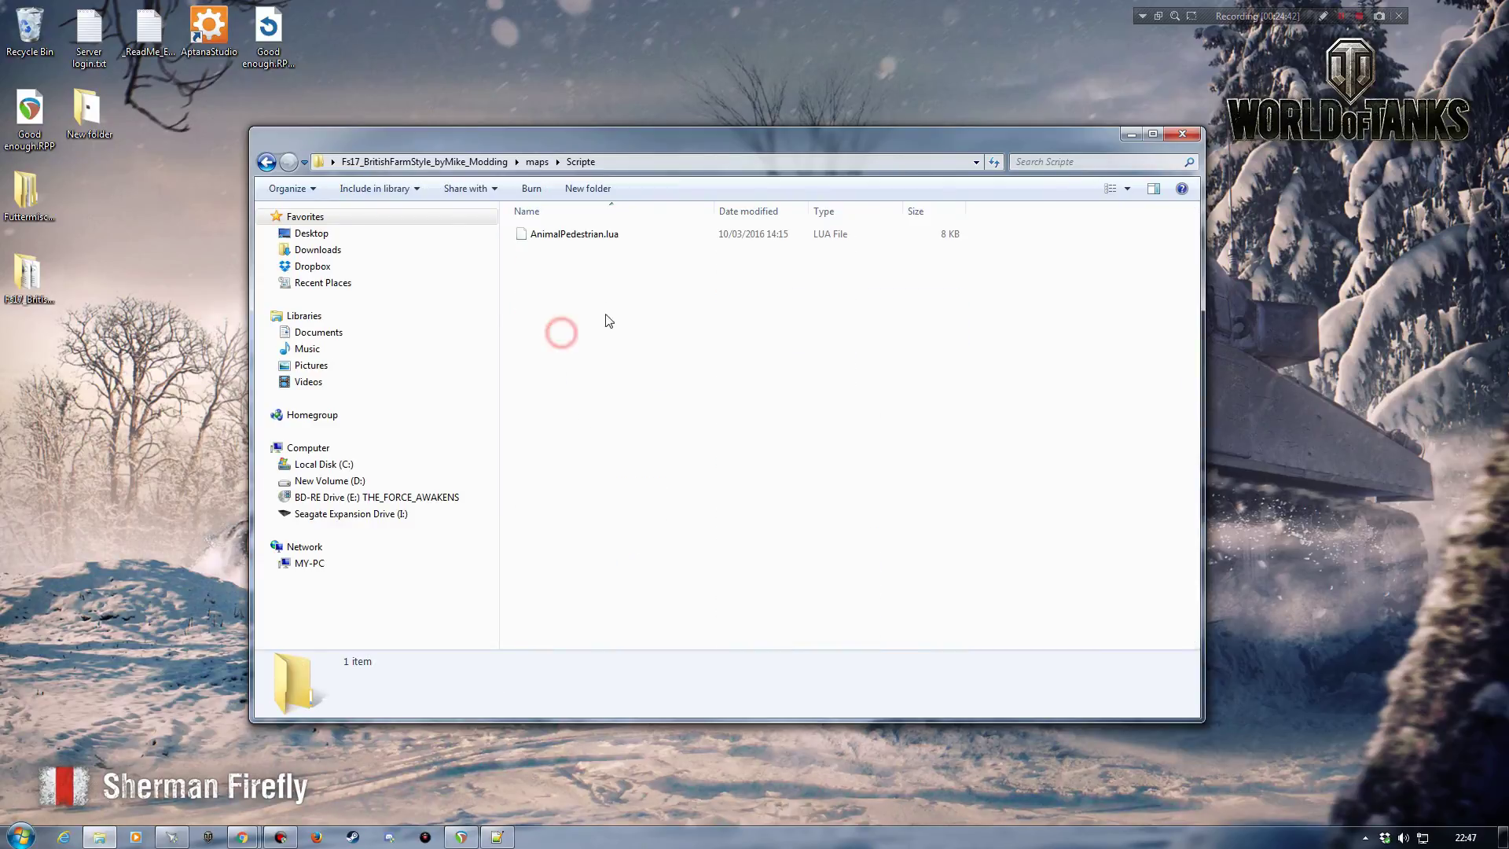
pyautogui.hotkey('ctrl', 'v')
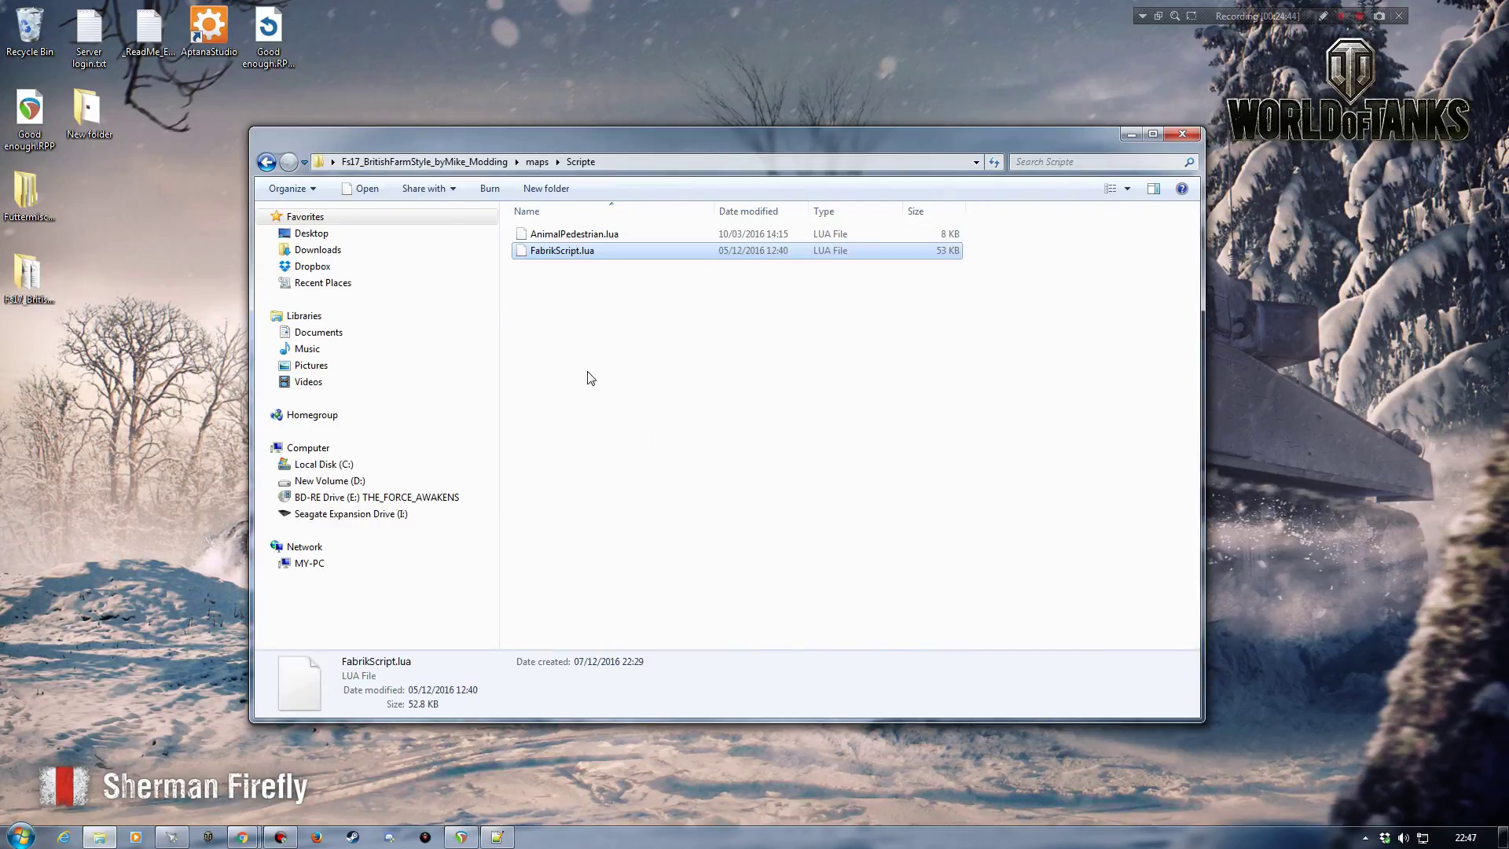
# Step: Open the mixerpack folder's modDesc.xml in Notepad++ alongside the map's modDesc.xml and minimize the editor
pyautogui.click(537, 161)
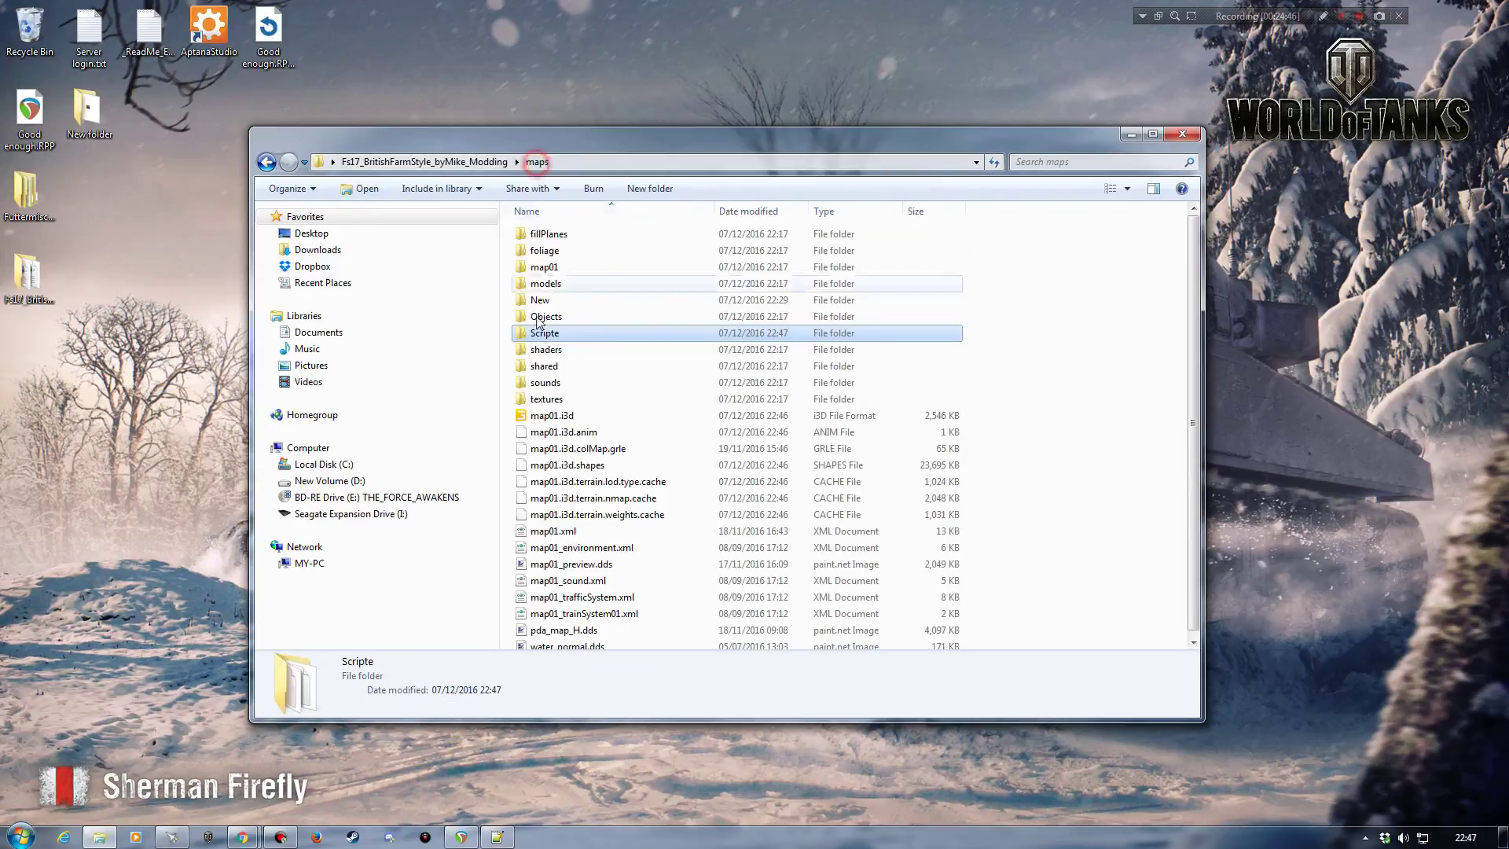
pyautogui.doubleClick(542, 296)
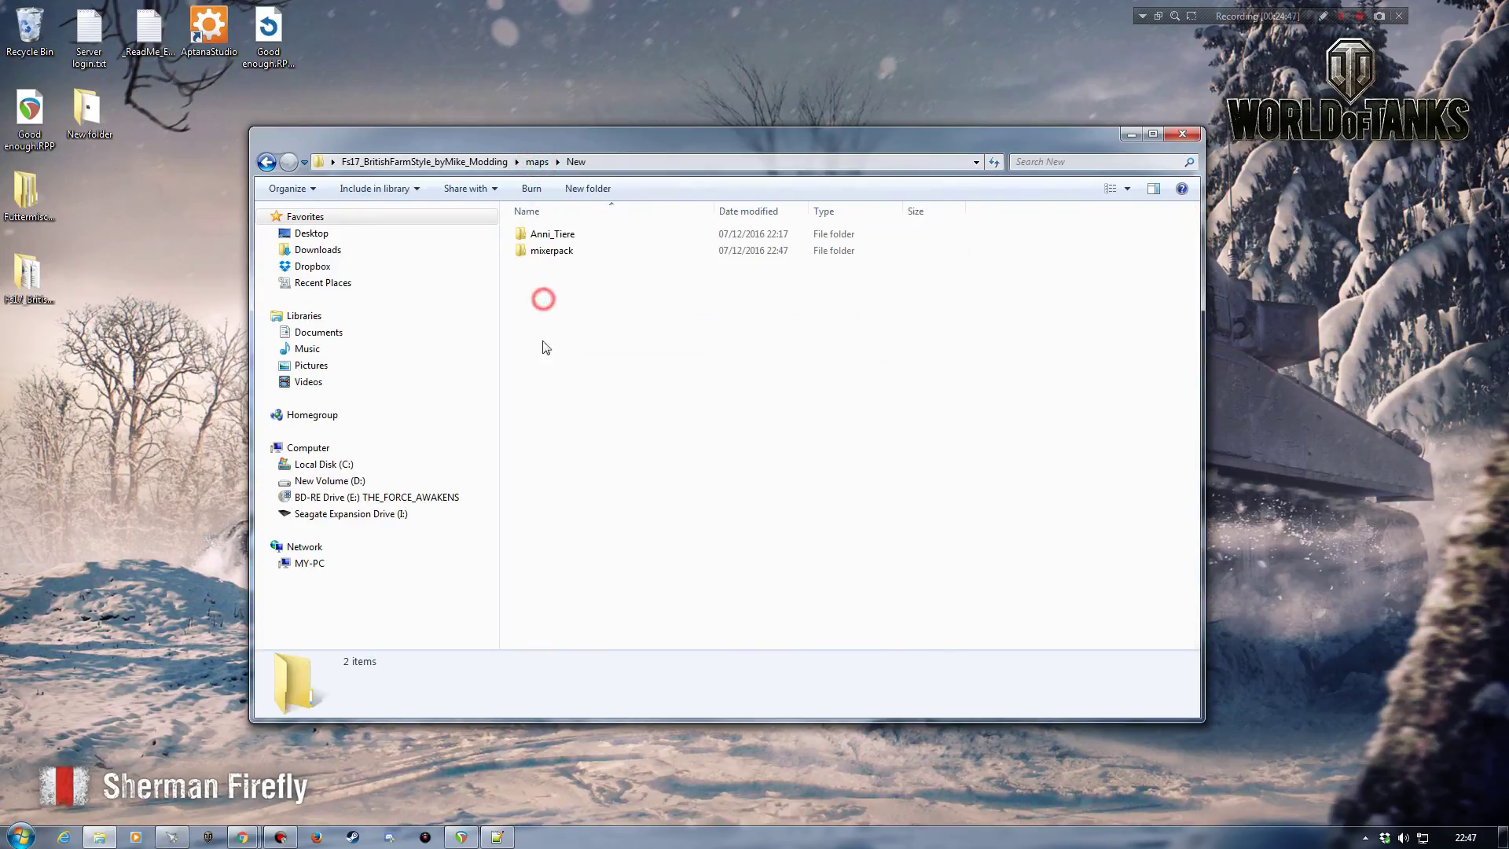
pyautogui.doubleClick(556, 250)
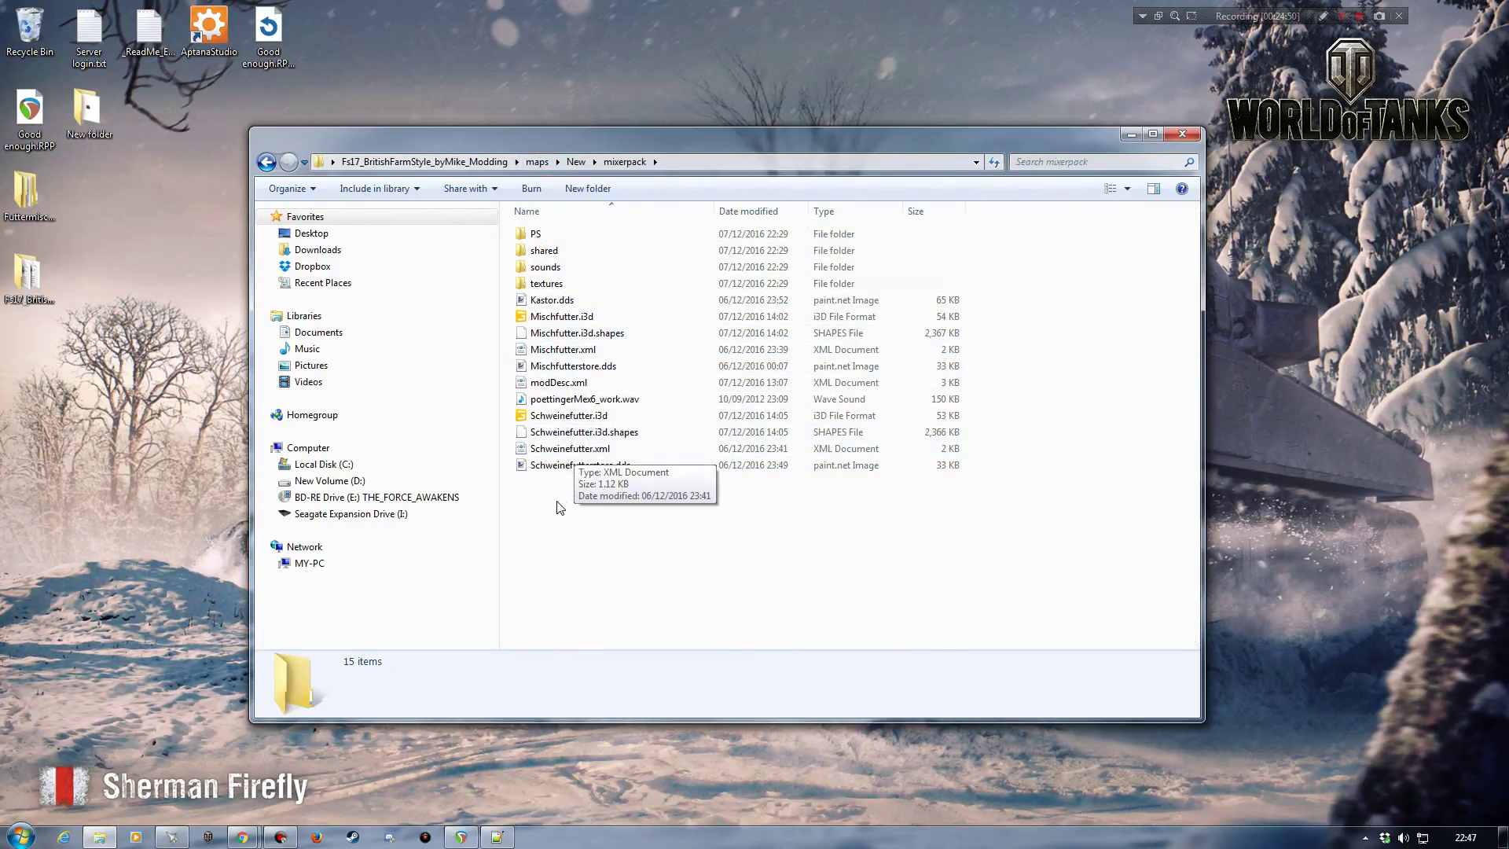
pyautogui.rightClick(550, 382)
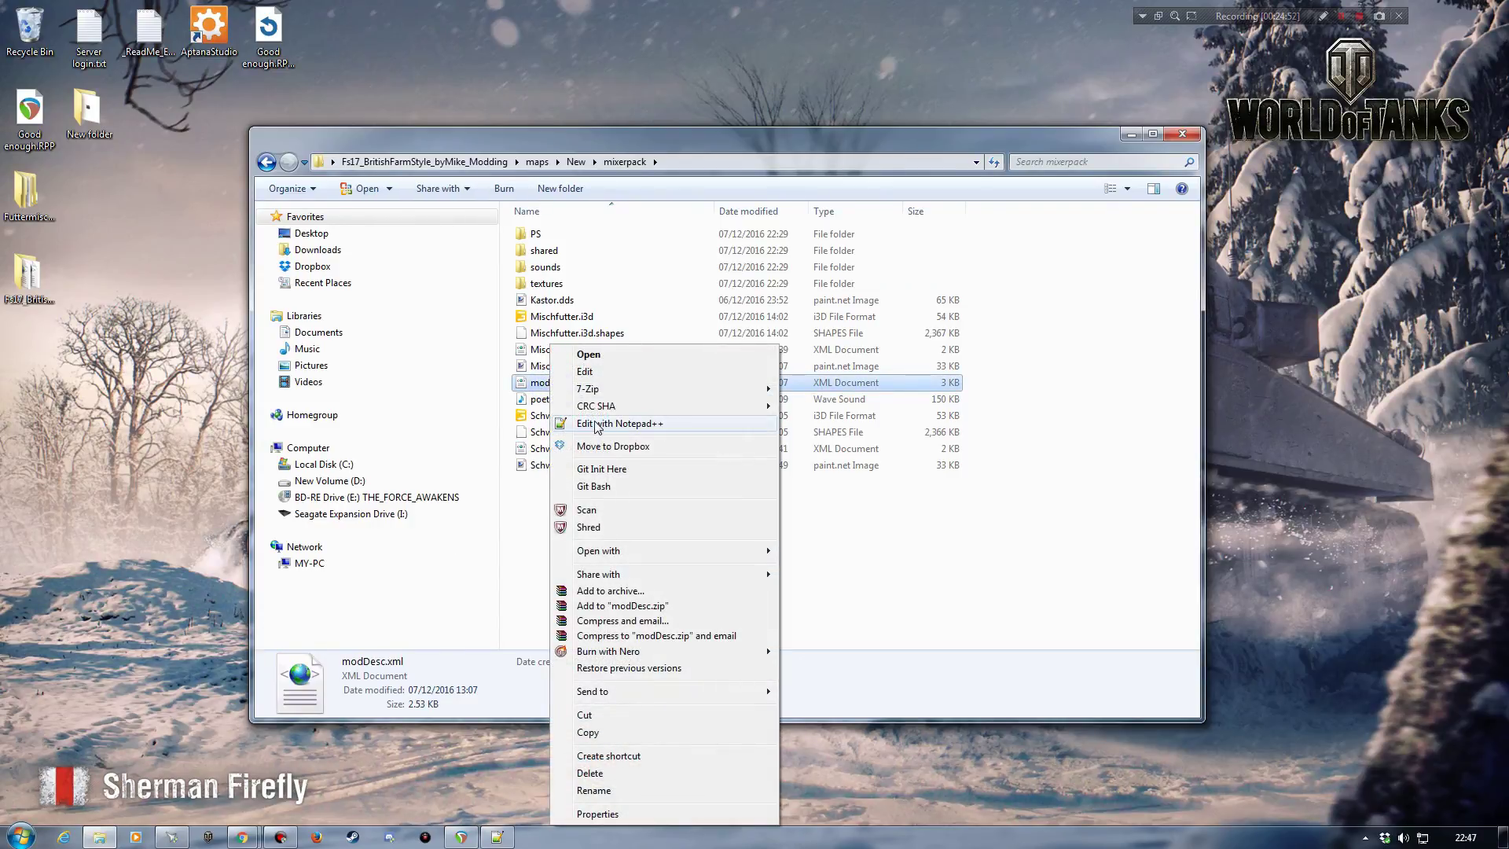
pyautogui.click(598, 425)
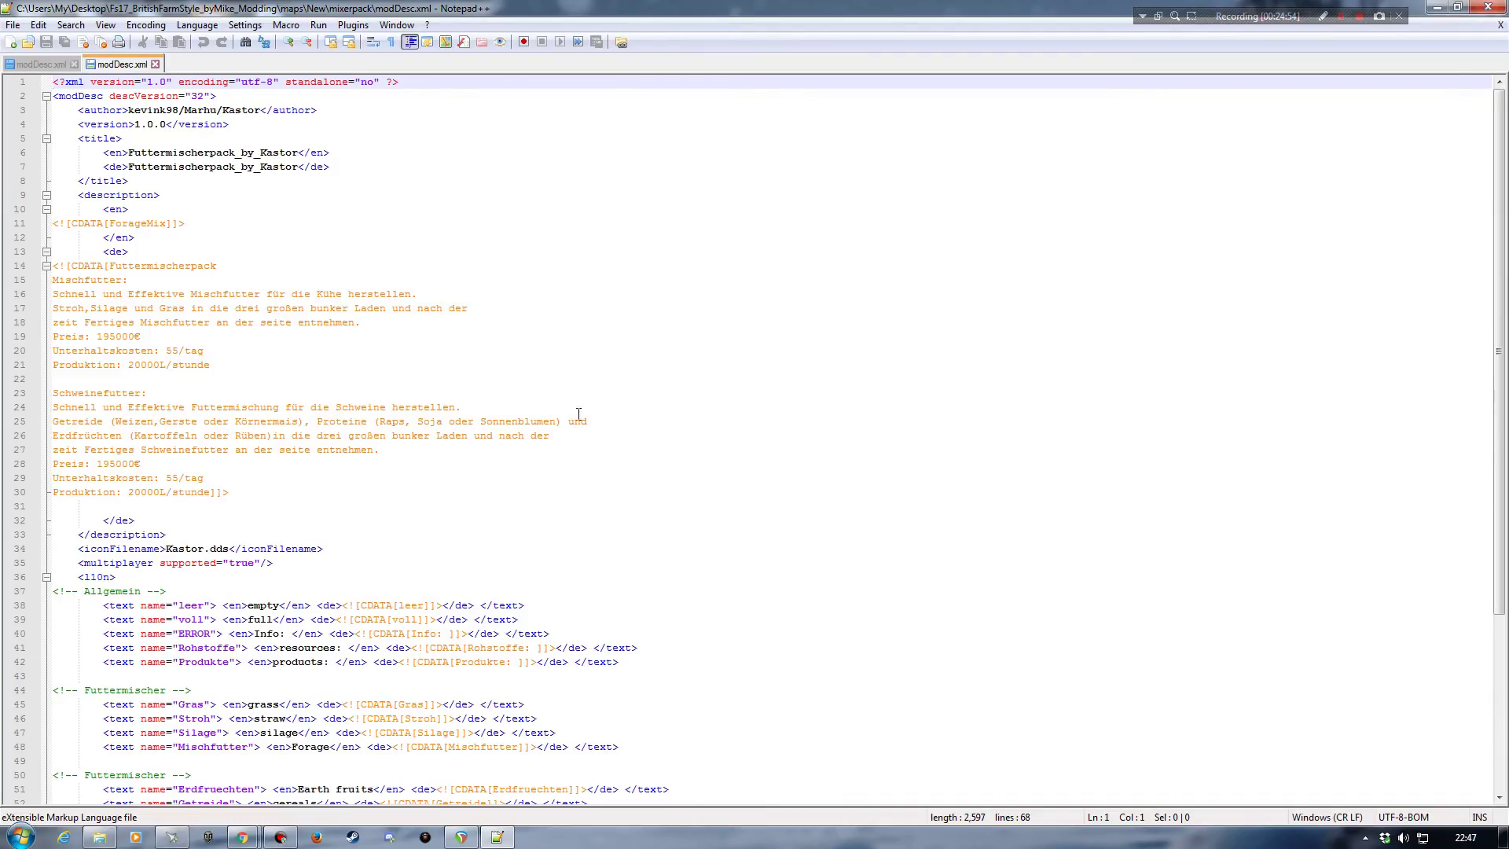
pyautogui.click(1437, 8)
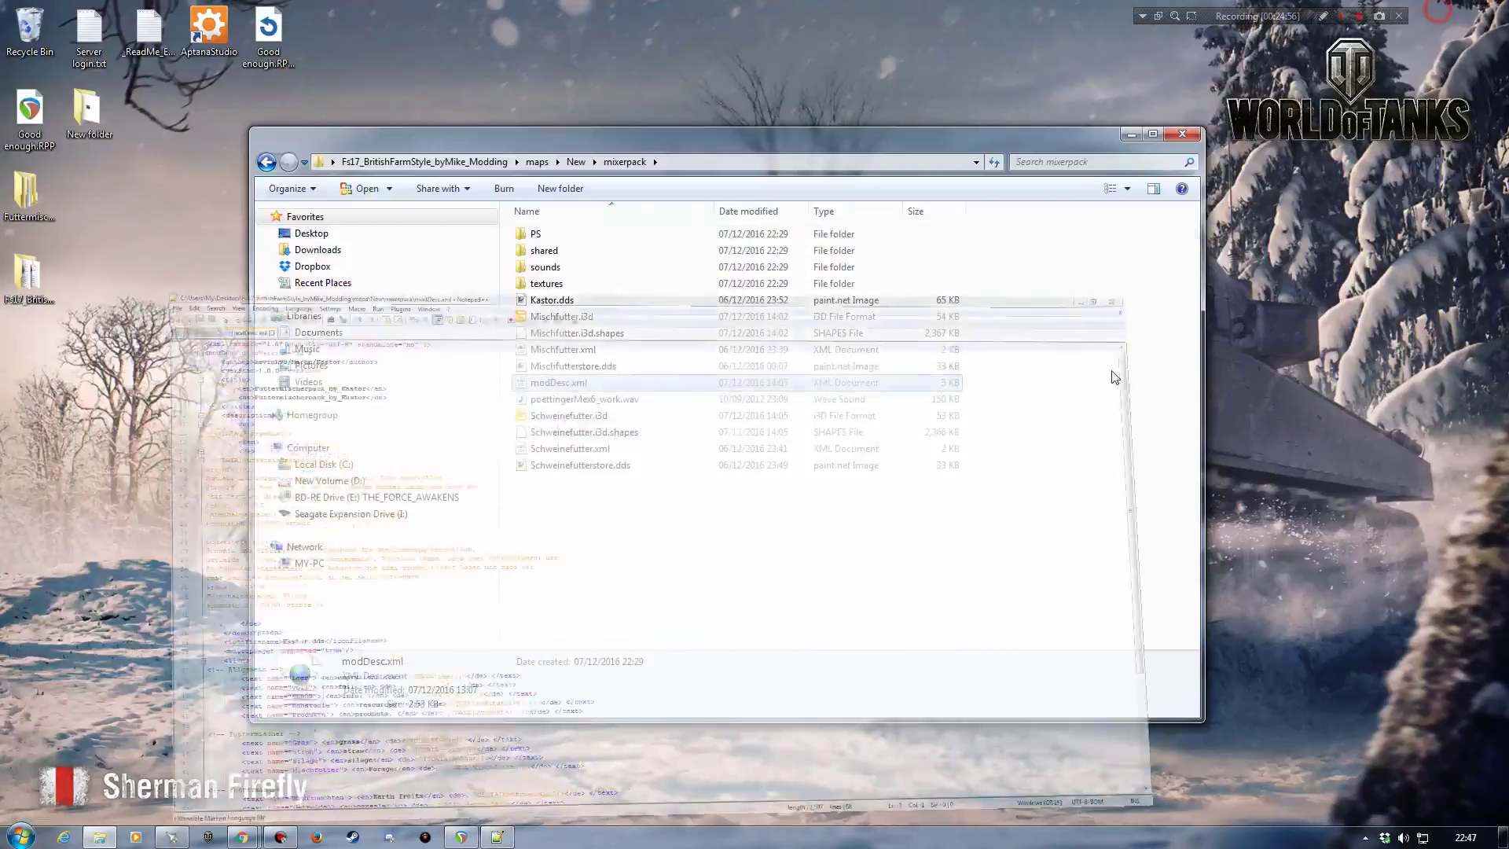
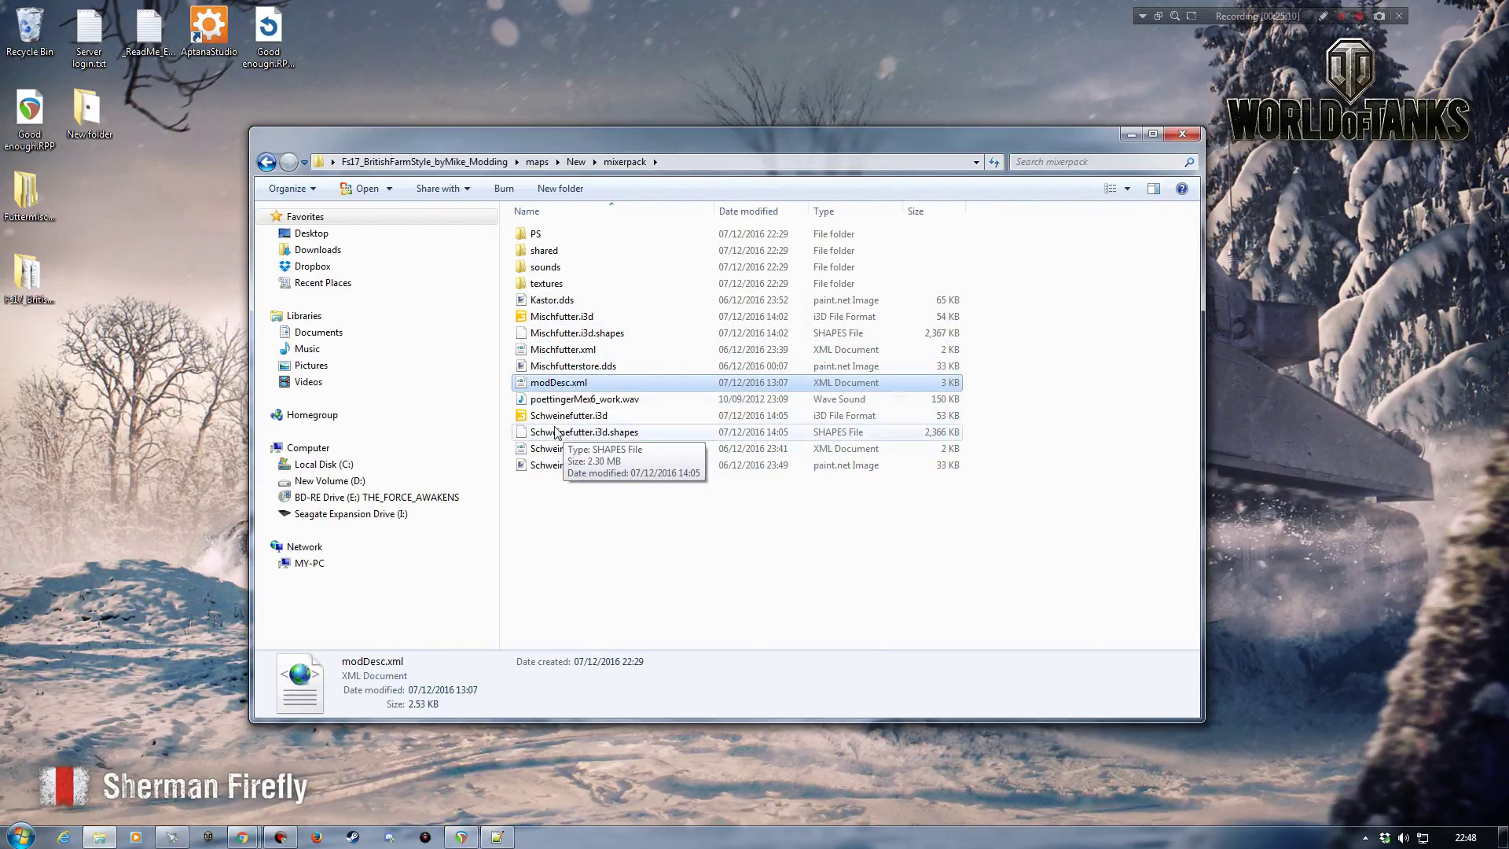
# Step: Review the placeable settings in the mixerpack's Mischfutter.xml in Notepad++ and close that file
pyautogui.rightClick(543, 349)
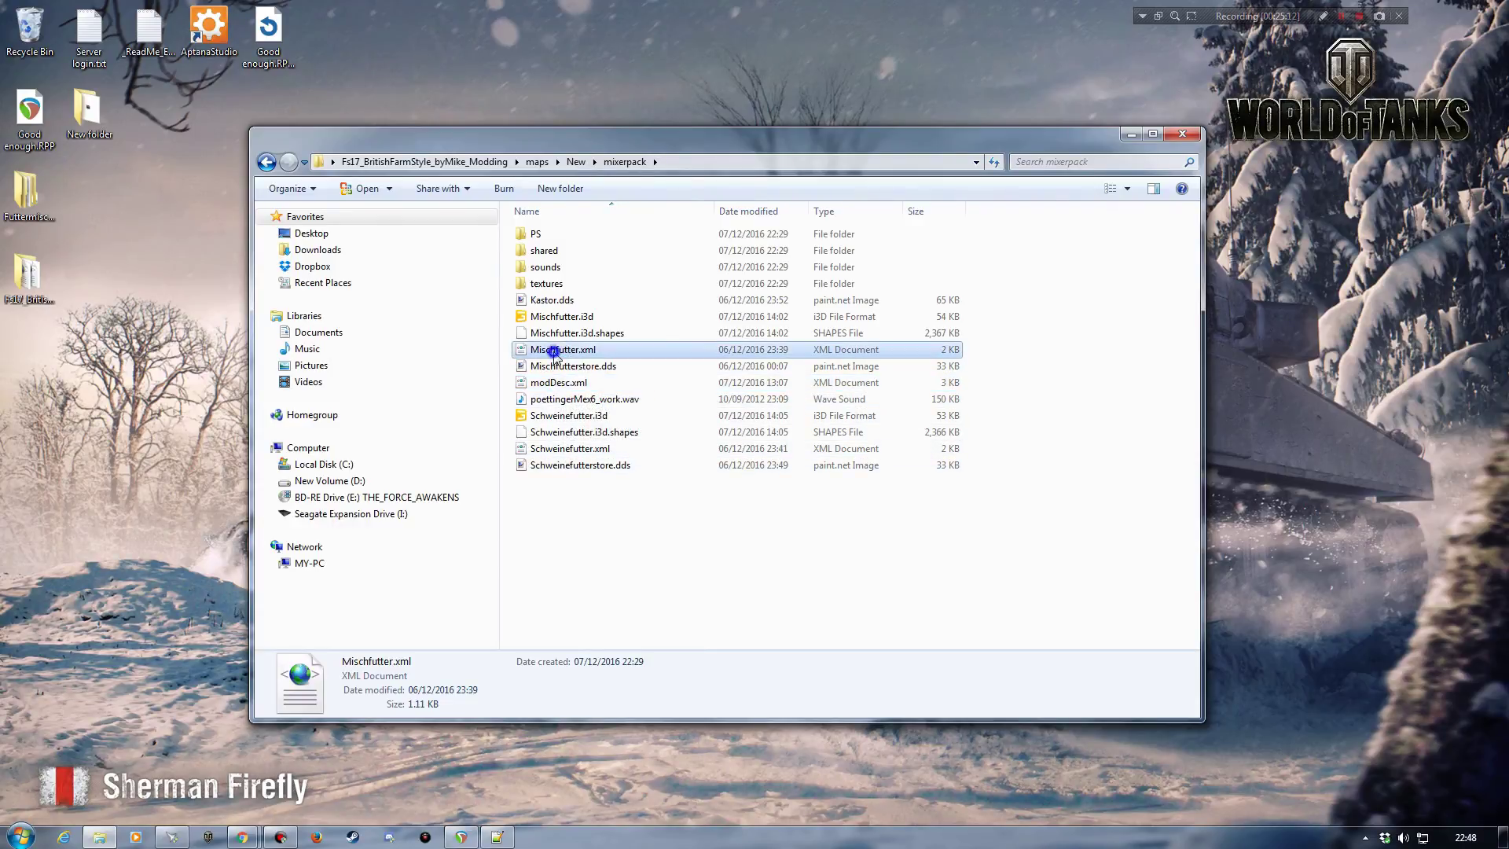
pyautogui.click(601, 419)
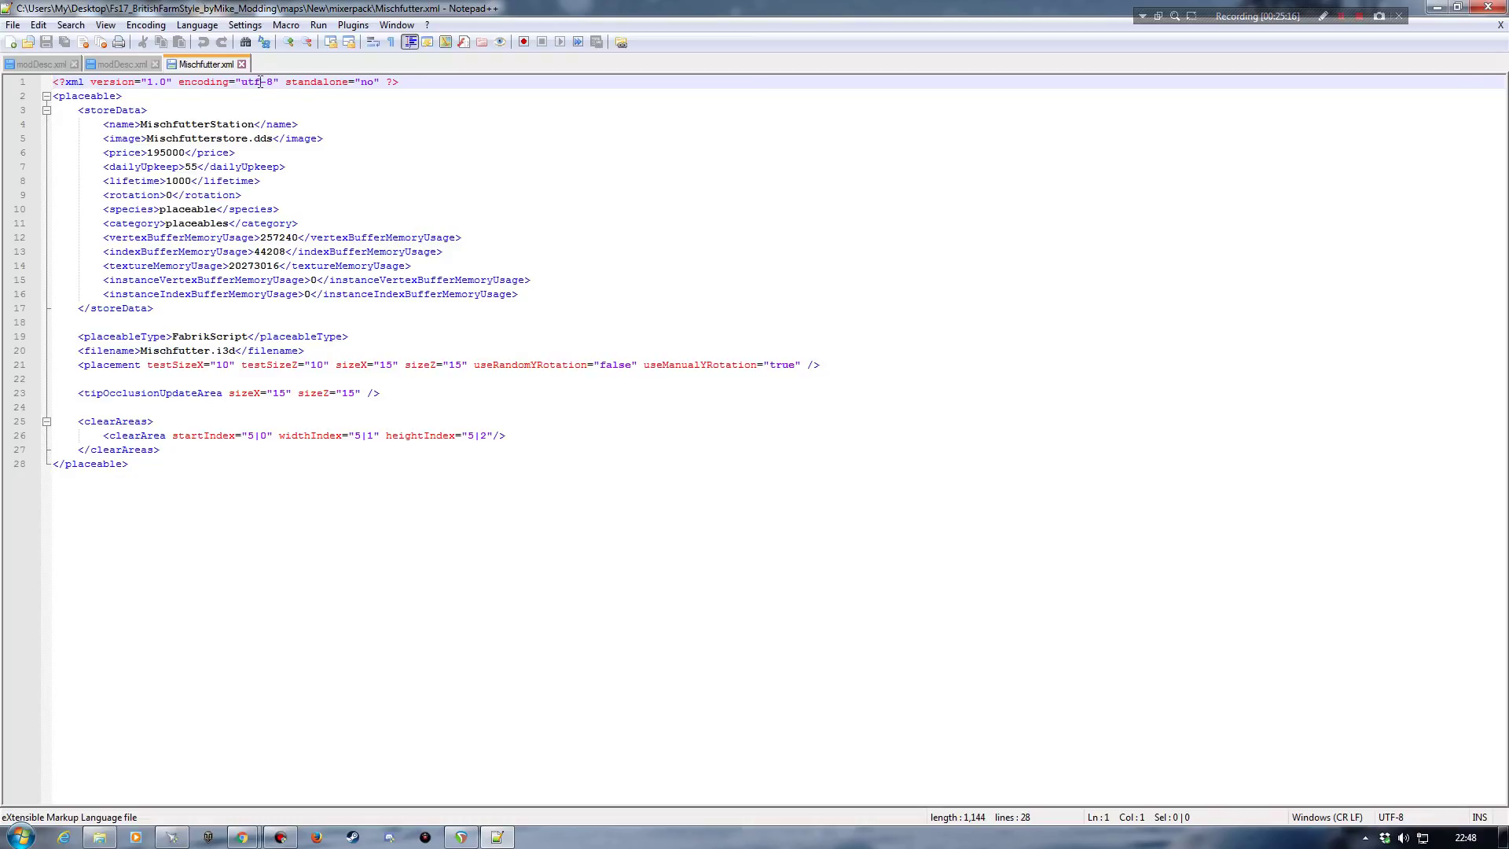
pyautogui.click(243, 64)
pyautogui.click(1437, 7)
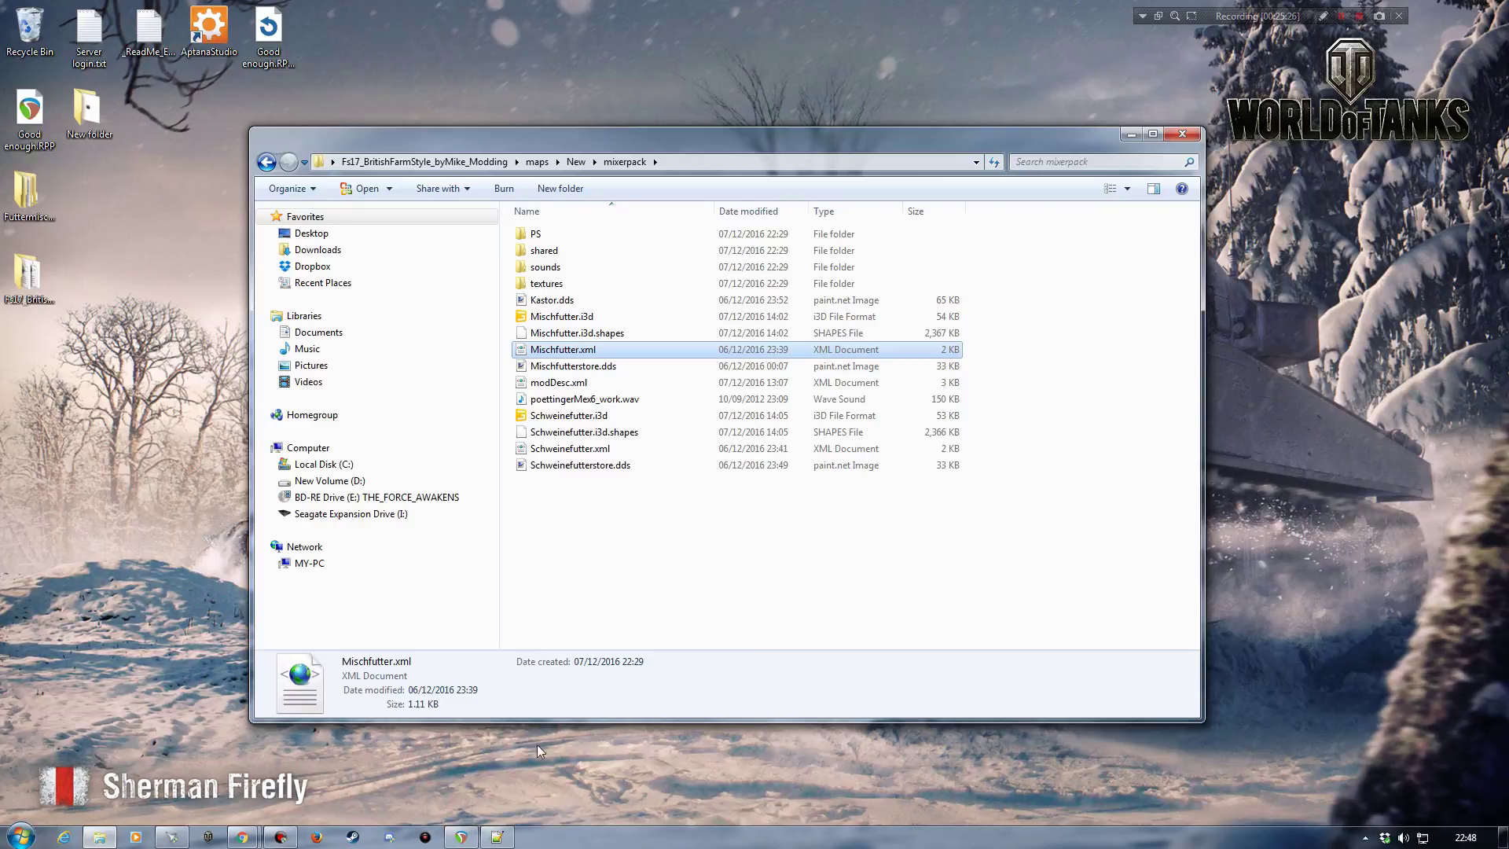
# Step: Copy the Allgemein and both Futtermischer text sections from the l10n block of the mixerpack's modDesc.xml
pyautogui.click(497, 838)
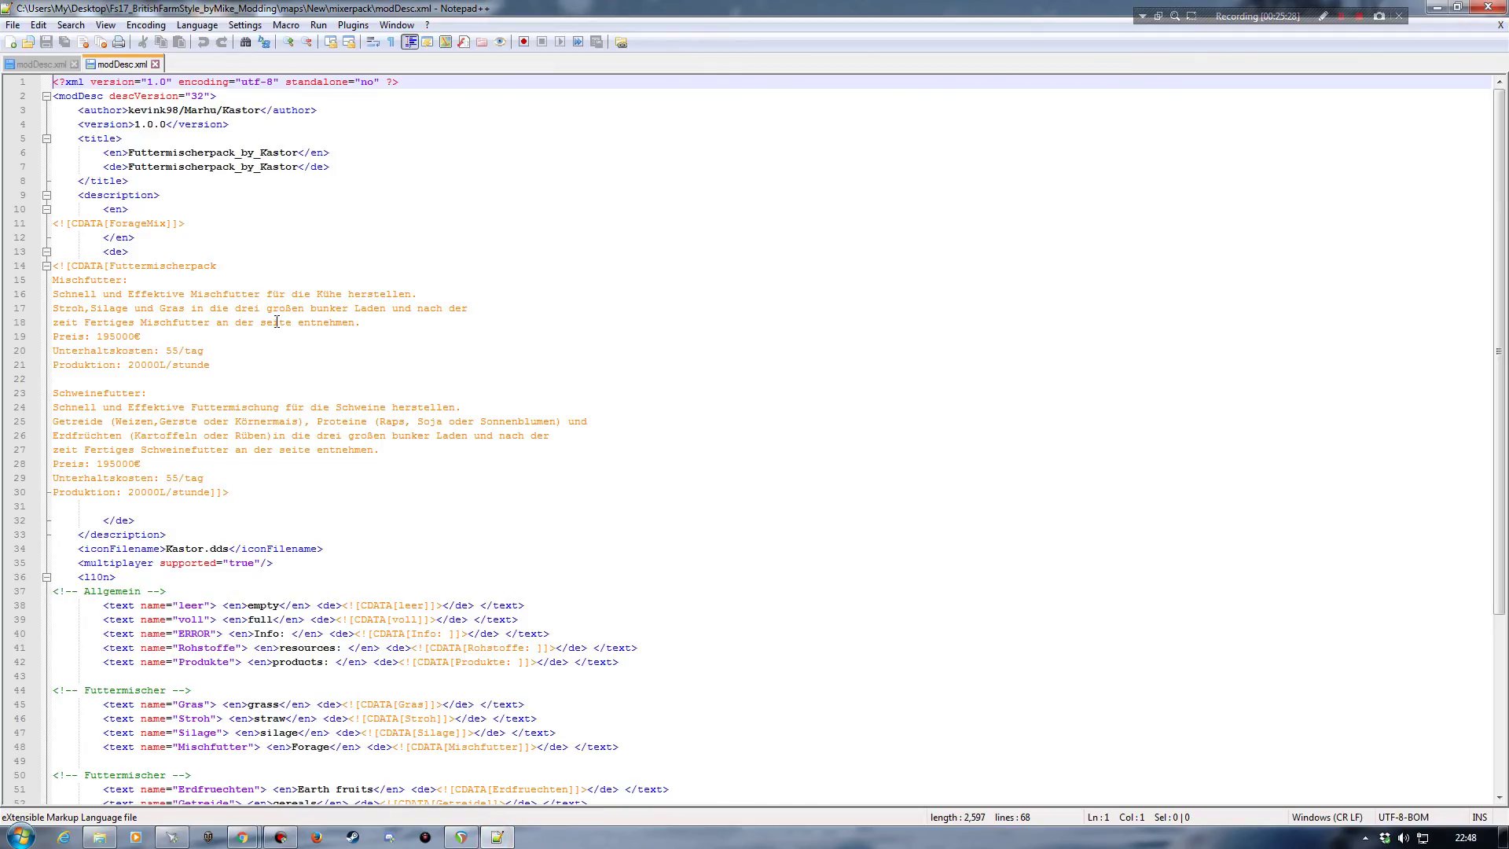
pyautogui.scroll(-5, 211, 498)
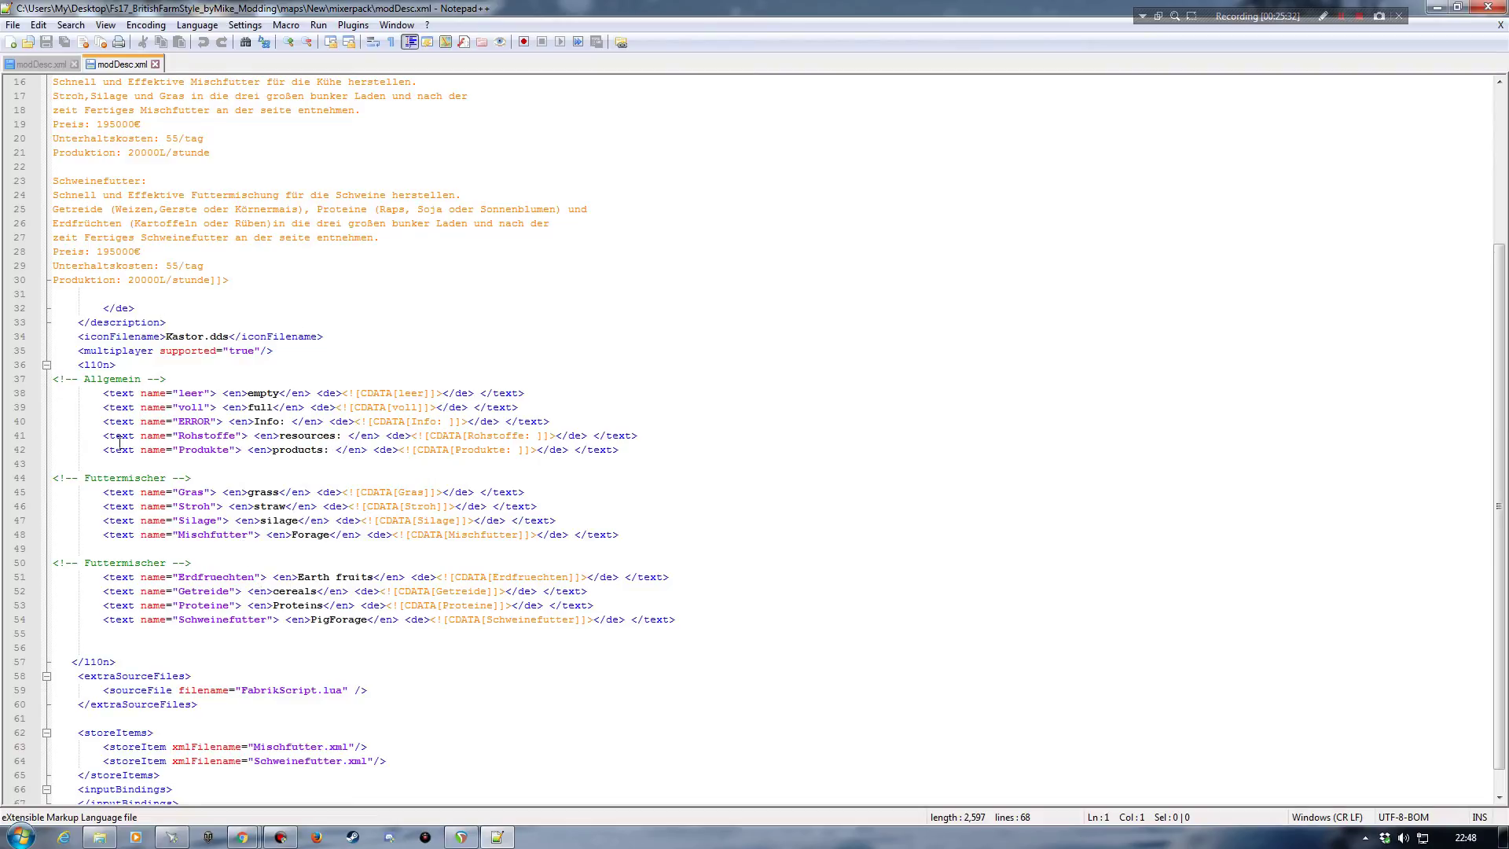
pyautogui.scroll(5, 185, 511)
pyautogui.scroll(-5, 141, 440)
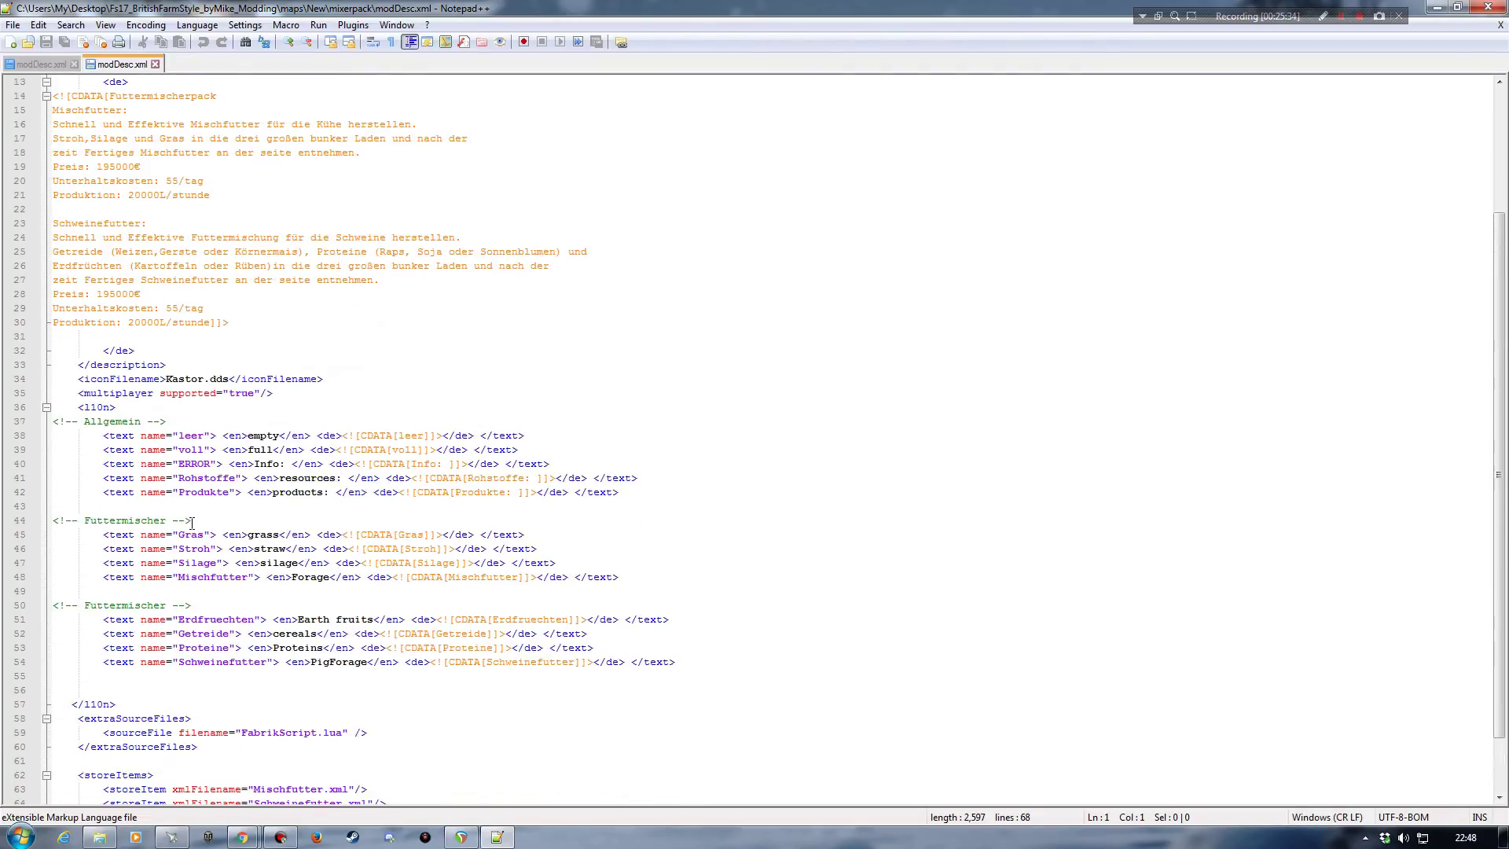
pyautogui.scroll(-1, 242, 466)
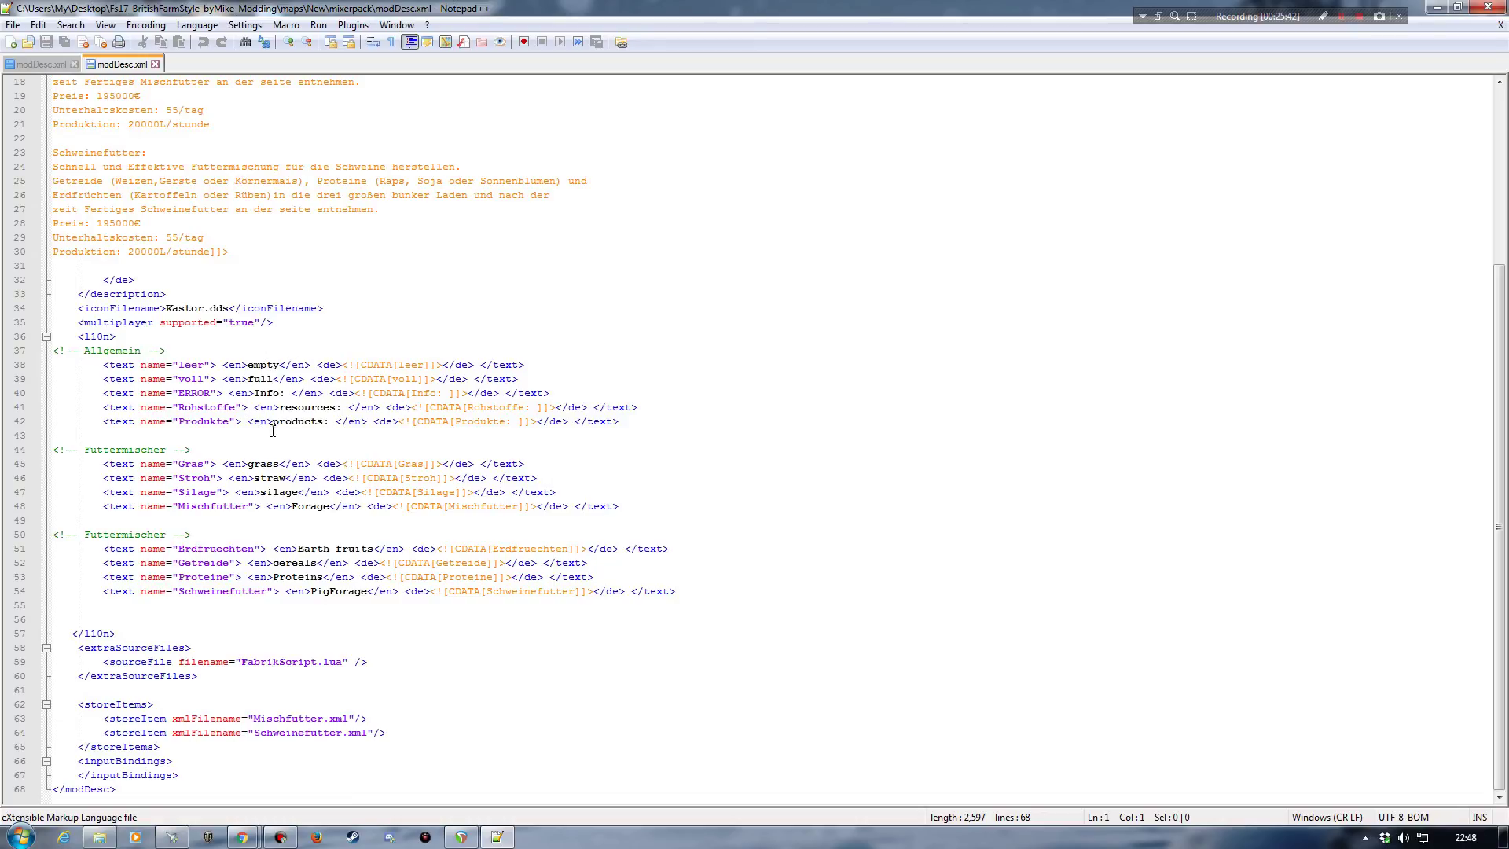
pyautogui.click(24, 351)
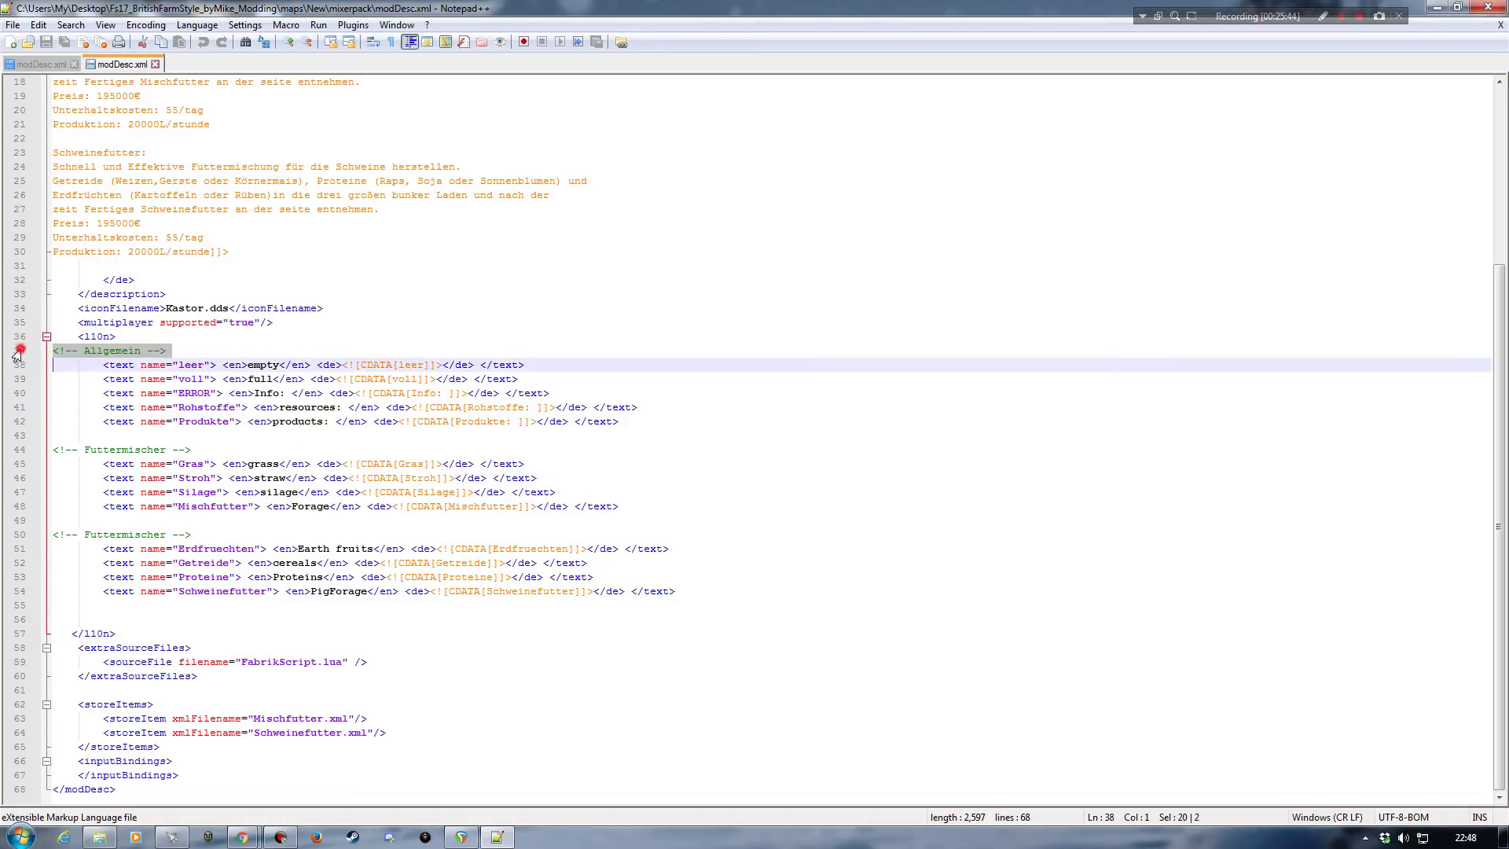
pyautogui.keyDown('shift'); pyautogui.click(26, 605); pyautogui.keyUp('shift')
pyautogui.hotkey('ctrl', 'c')
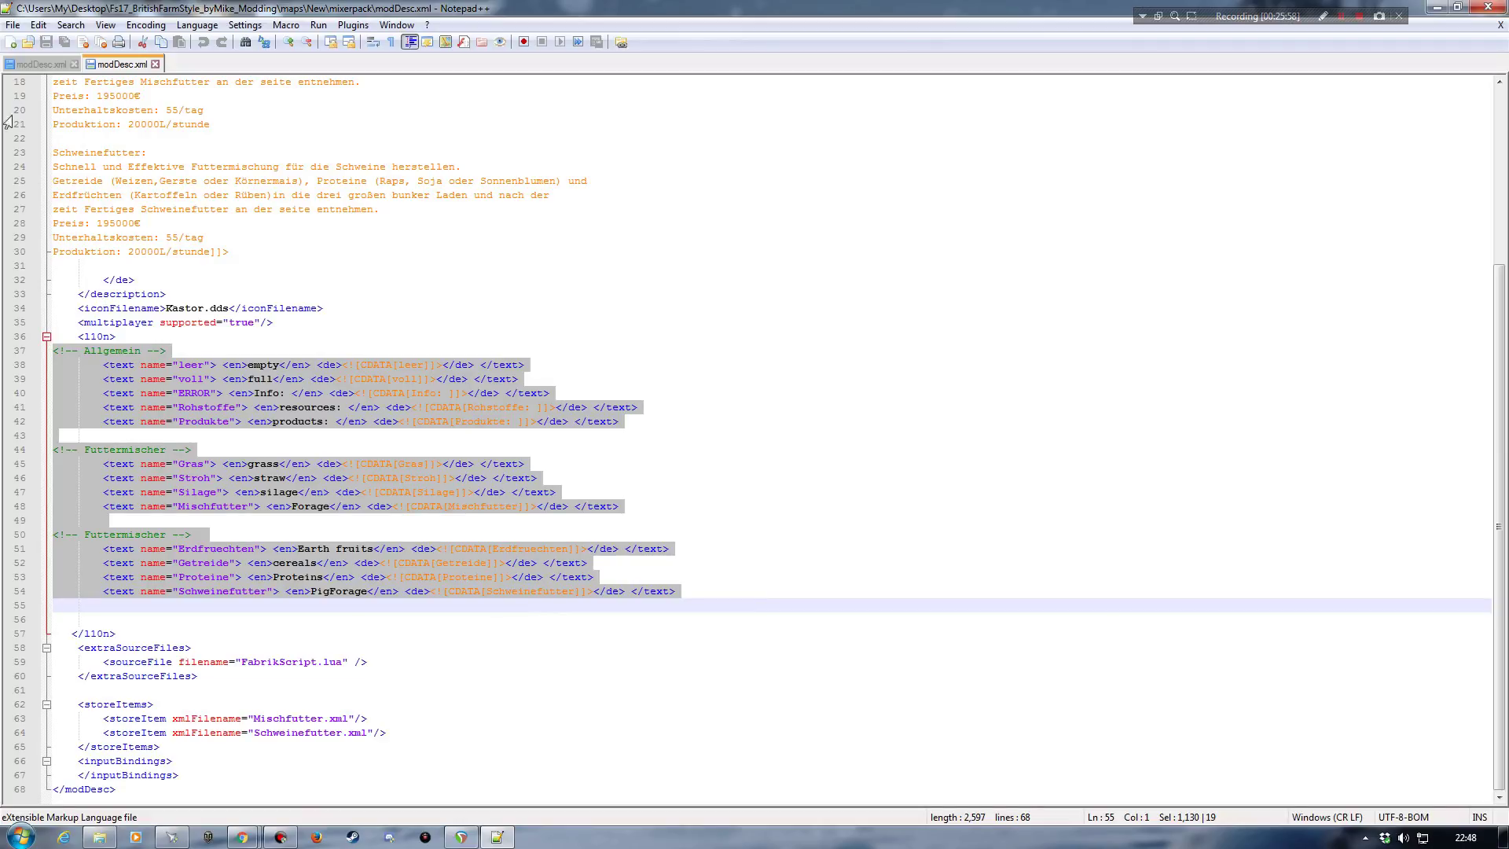
# Step: Paste the copied text sections into the map's modDesc.xml after sampleModMapBriefingText3, inside the l10n block
pyautogui.click(35, 63)
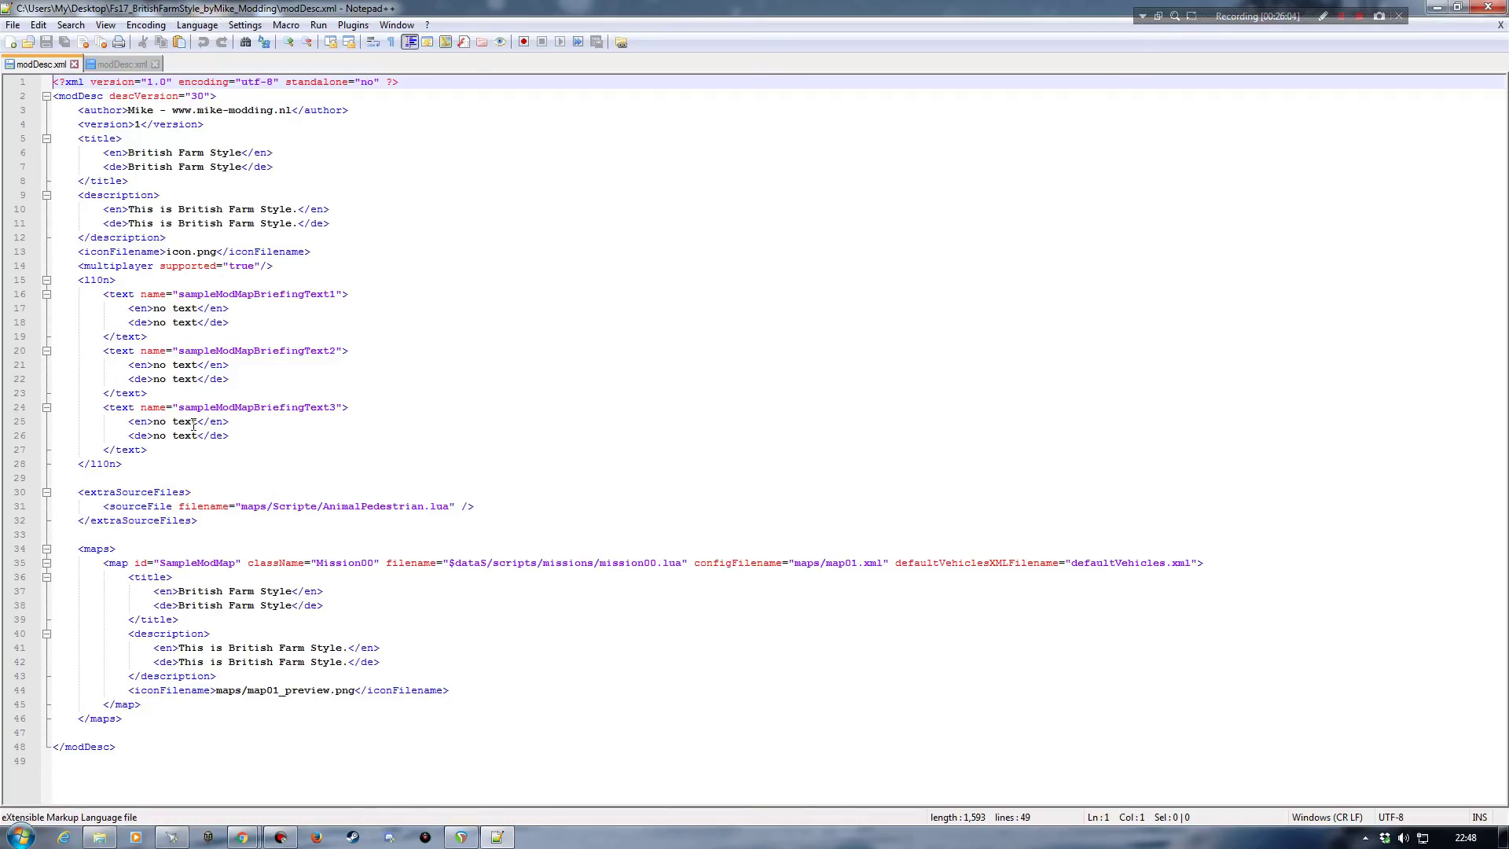
pyautogui.click(153, 451)
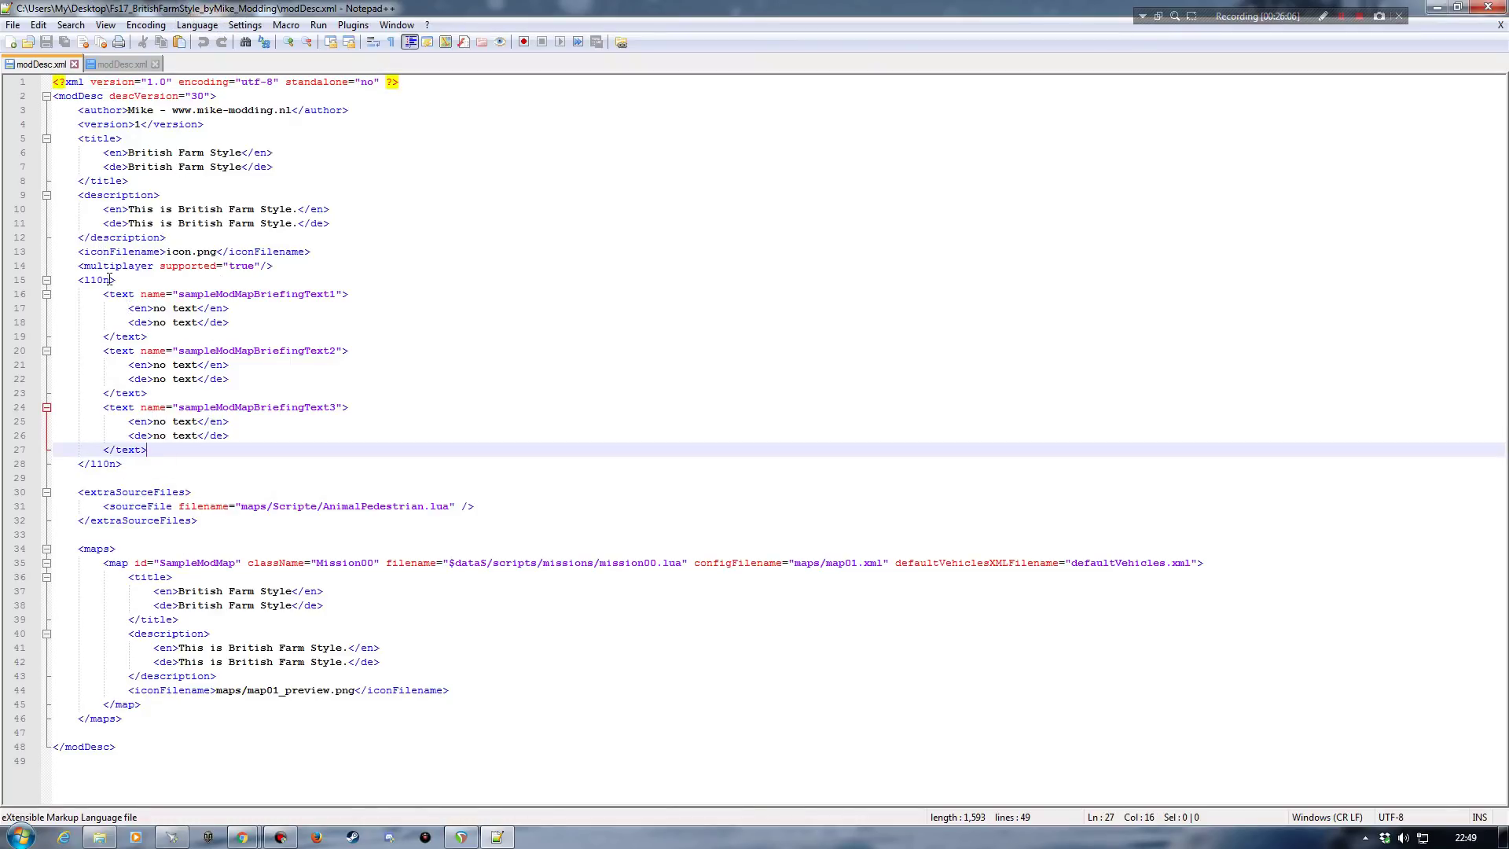
pyautogui.press('Return')
pyautogui.press('Return')
pyautogui.click(10, 481)
pyautogui.hotkey('ctrl', 'v')
pyautogui.scroll(-5, 174, 544)
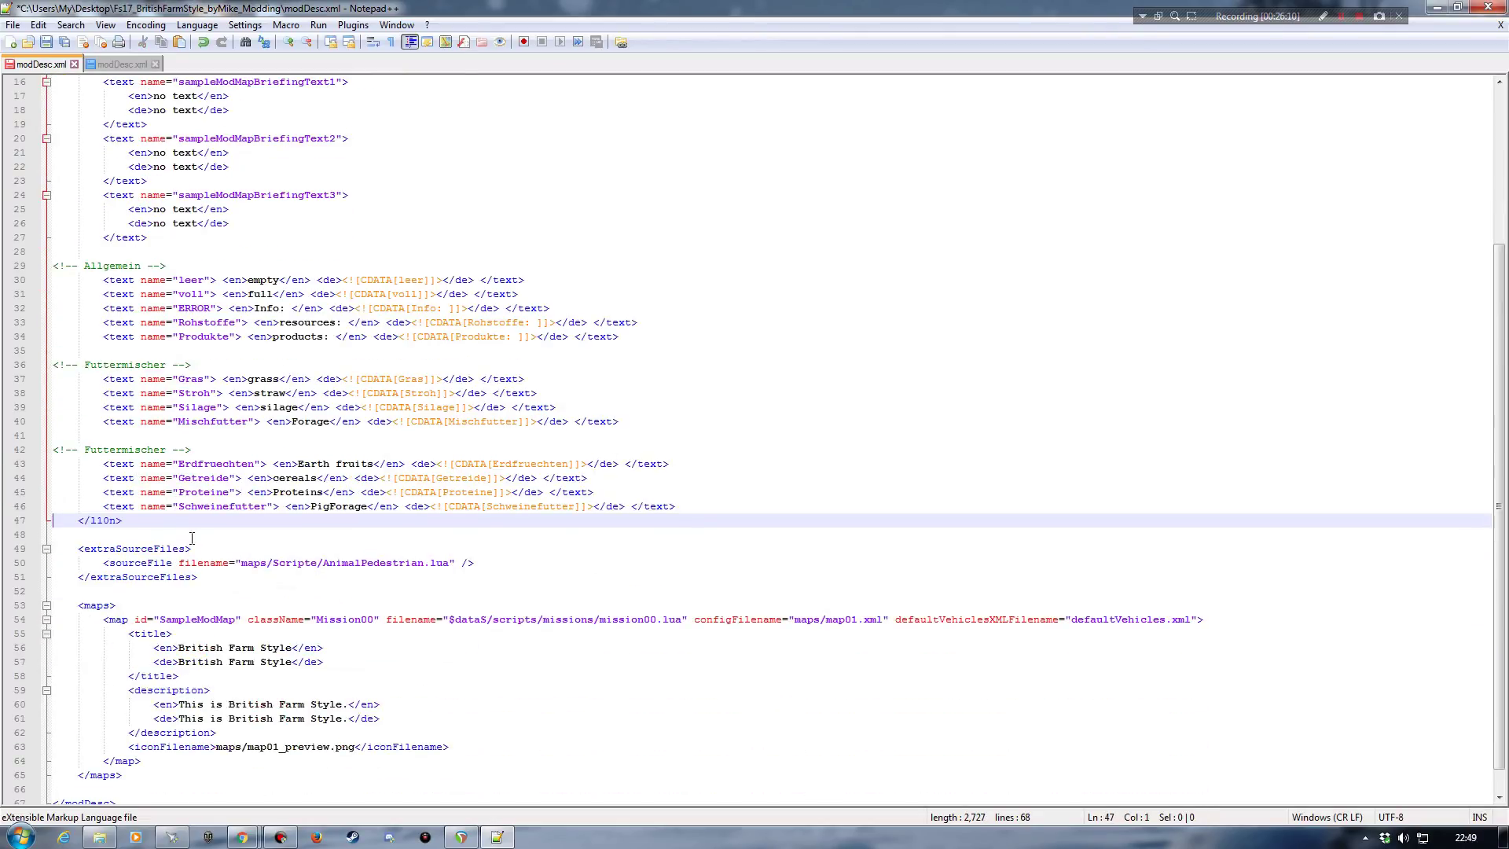
# Step: Compare the l10n entries in the mixerpack's modDesc.xml with those pasted into the map's modDesc.xml
pyautogui.click(110, 69)
pyautogui.click(727, 592)
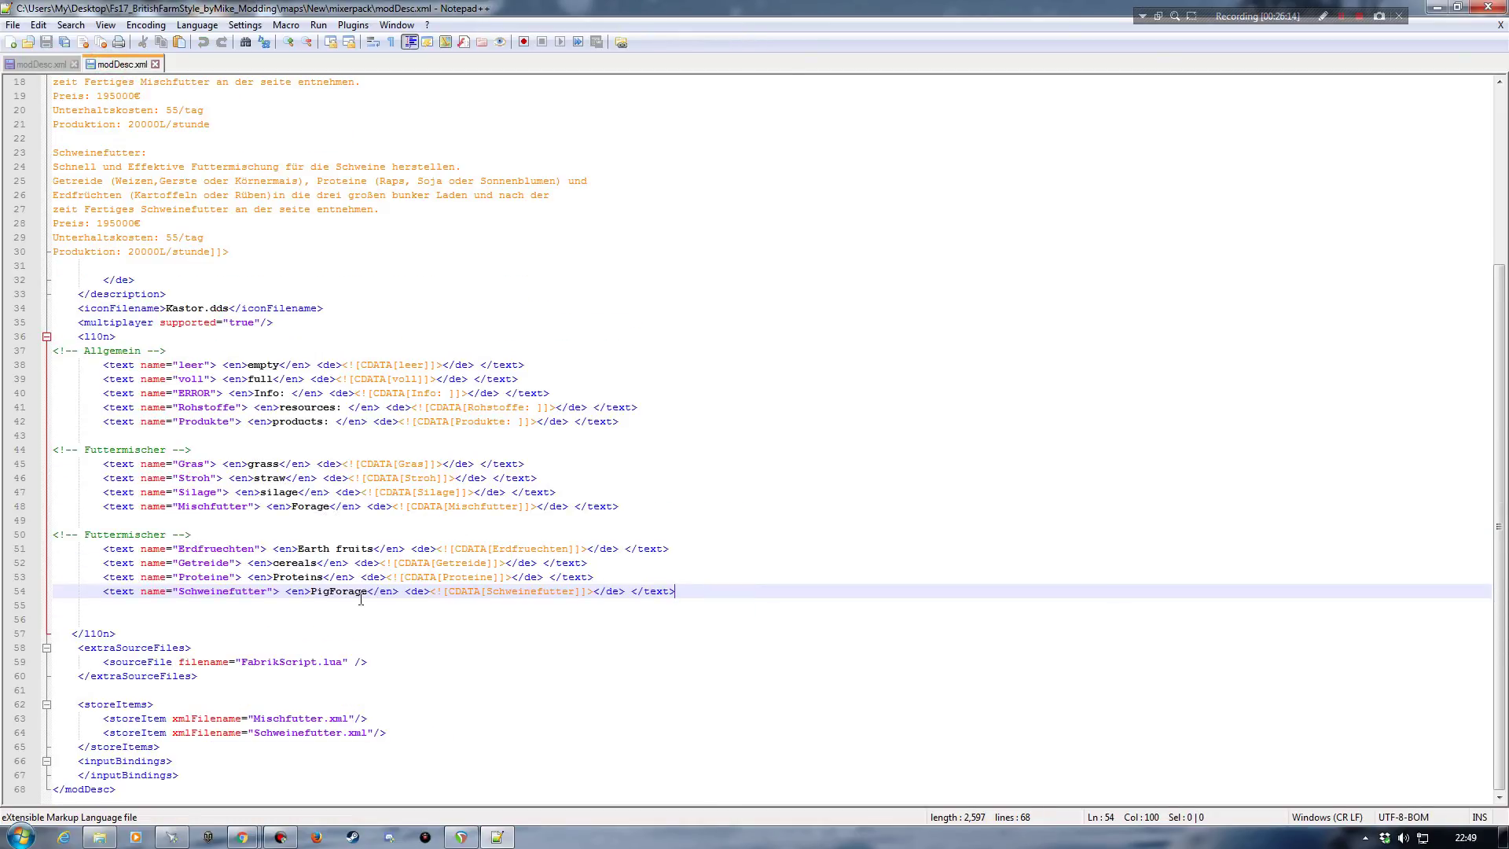
pyautogui.click(41, 65)
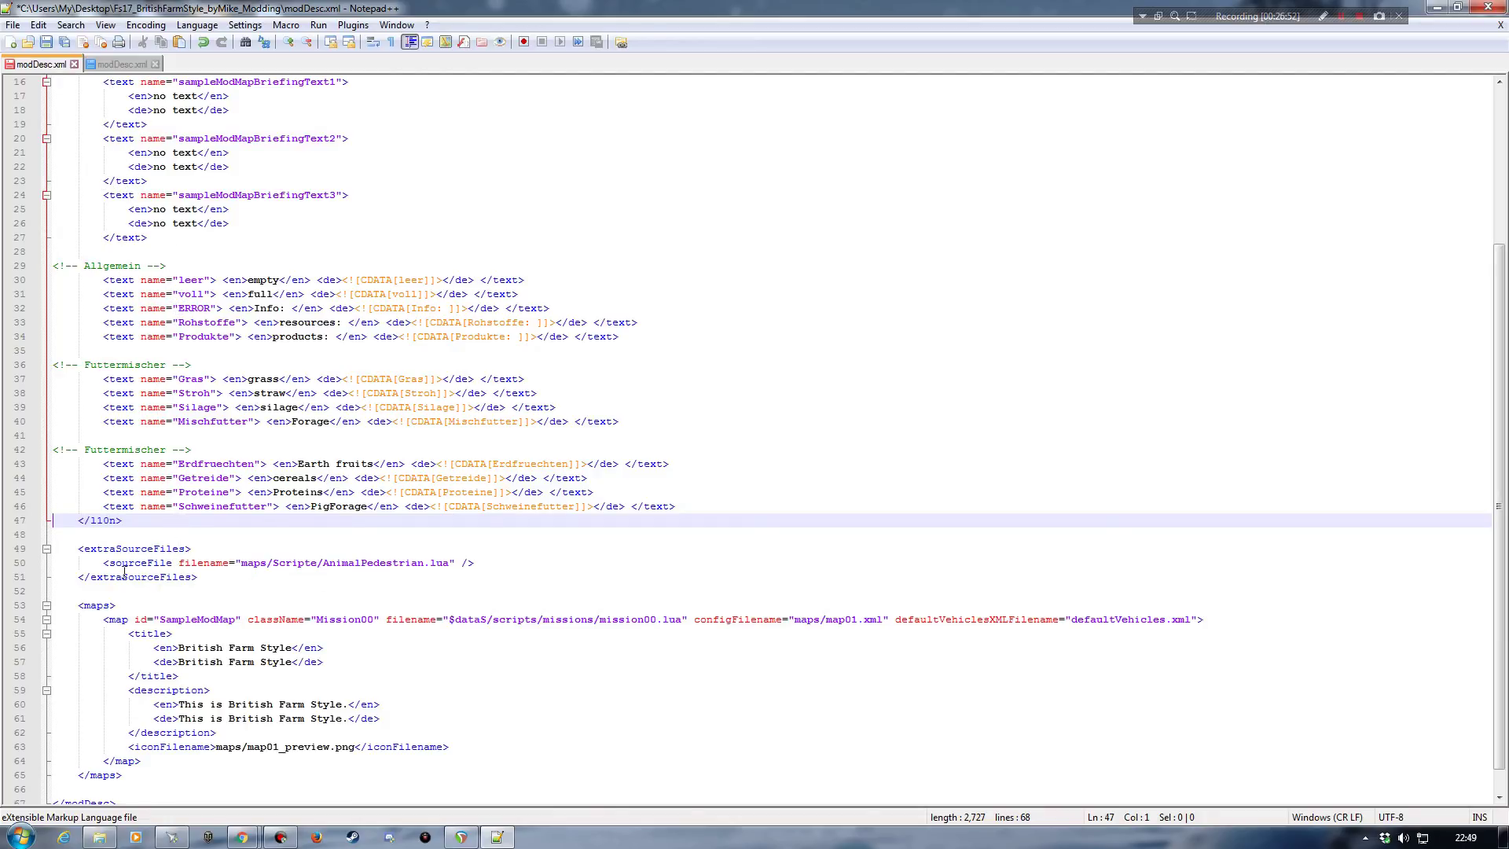
# Step: Copy the FabrikScript.lua sourceFile line from the extraSourceFiles block of the mixerpack's modDesc.xml
pyautogui.click(118, 64)
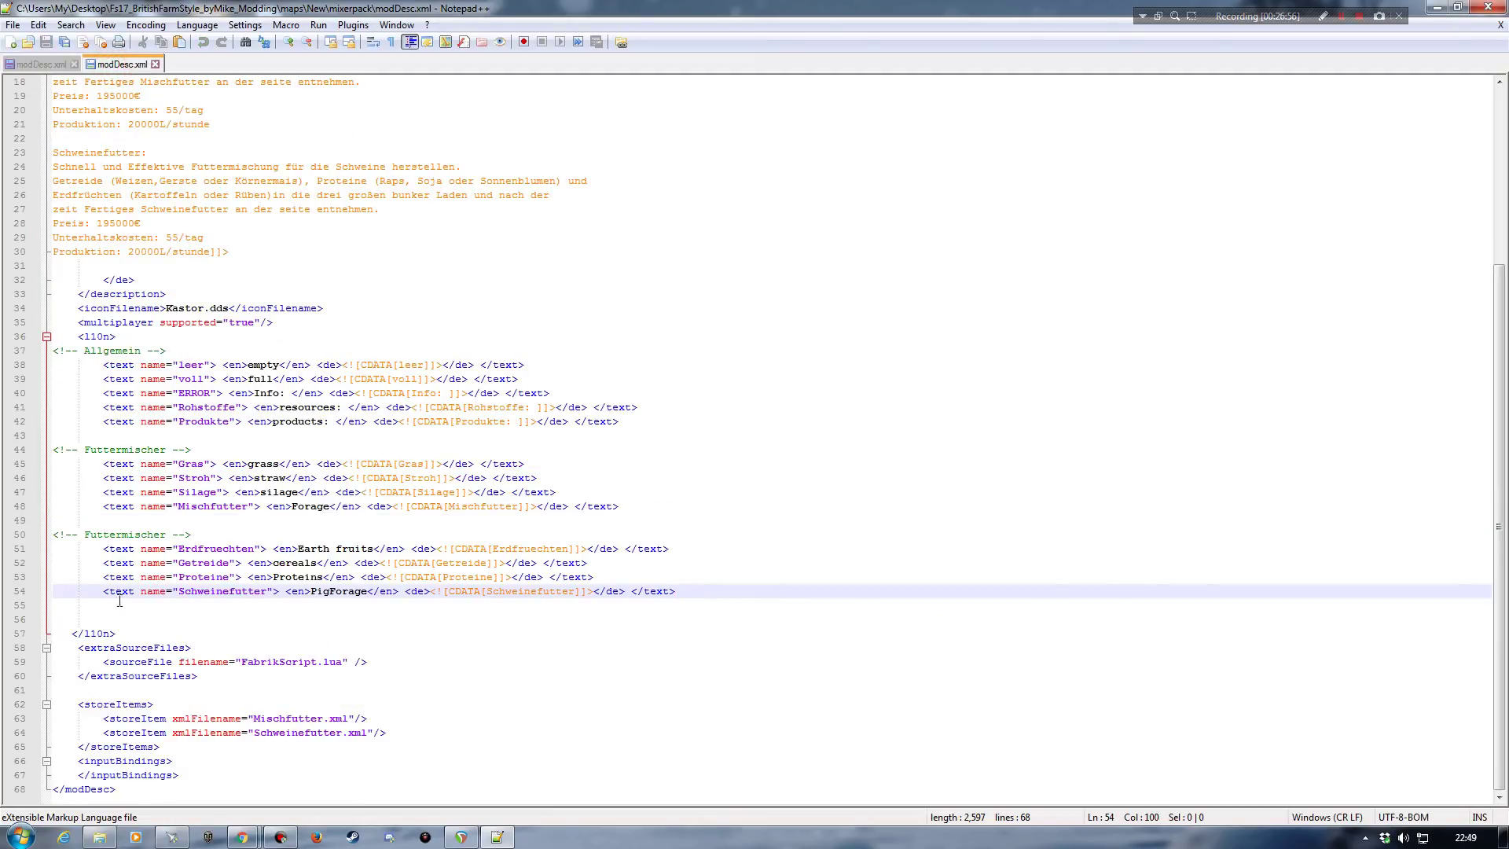
pyautogui.click(20, 649)
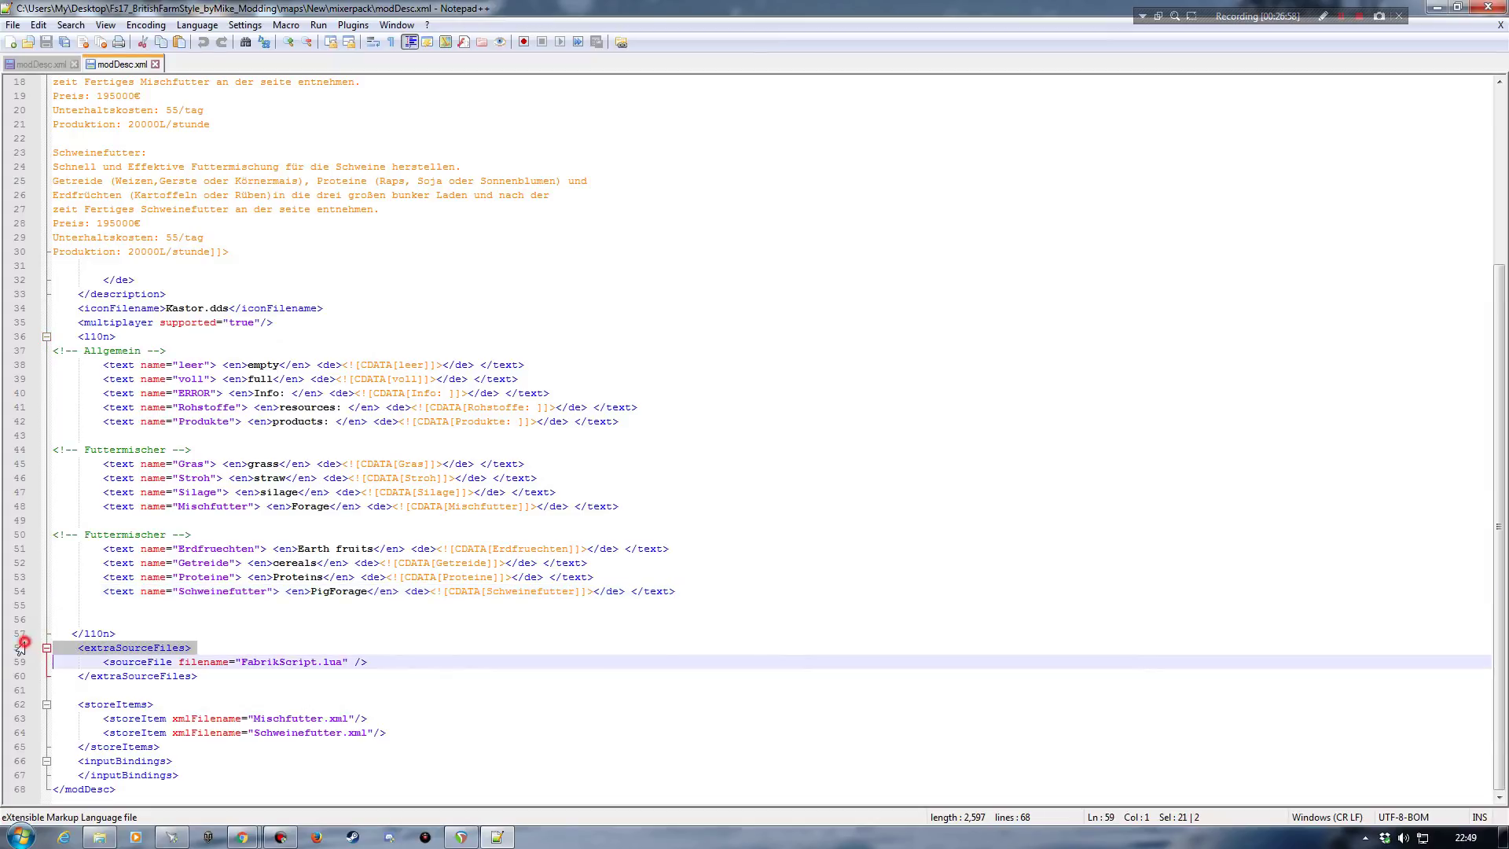
pyautogui.keyDown('shift'); pyautogui.click(19, 681); pyautogui.keyUp('shift')
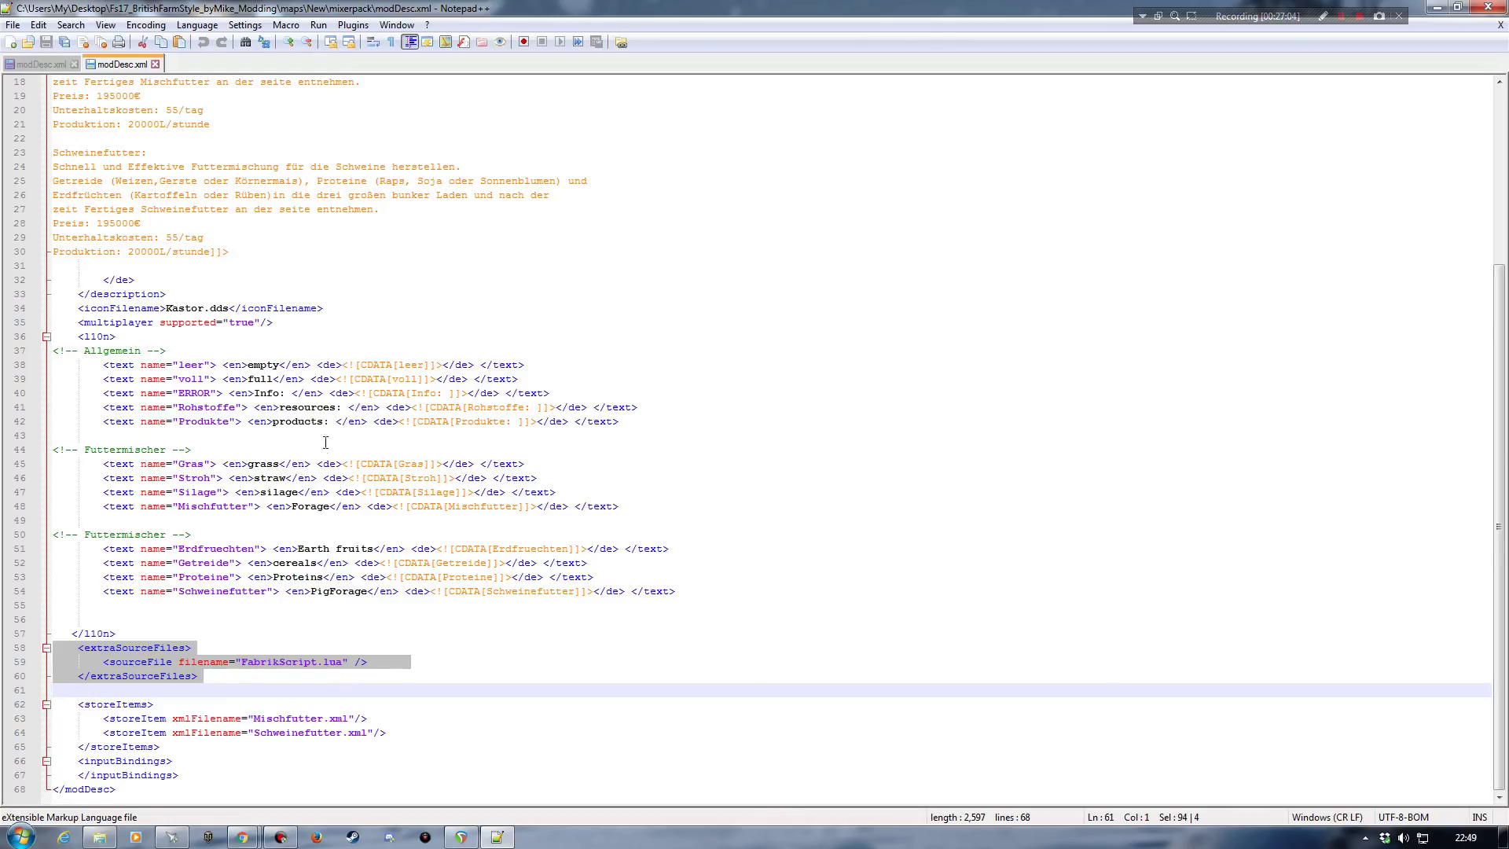
pyautogui.click(440, 665)
pyautogui.click(18, 666)
pyautogui.hotkey('ctrl', 'c')
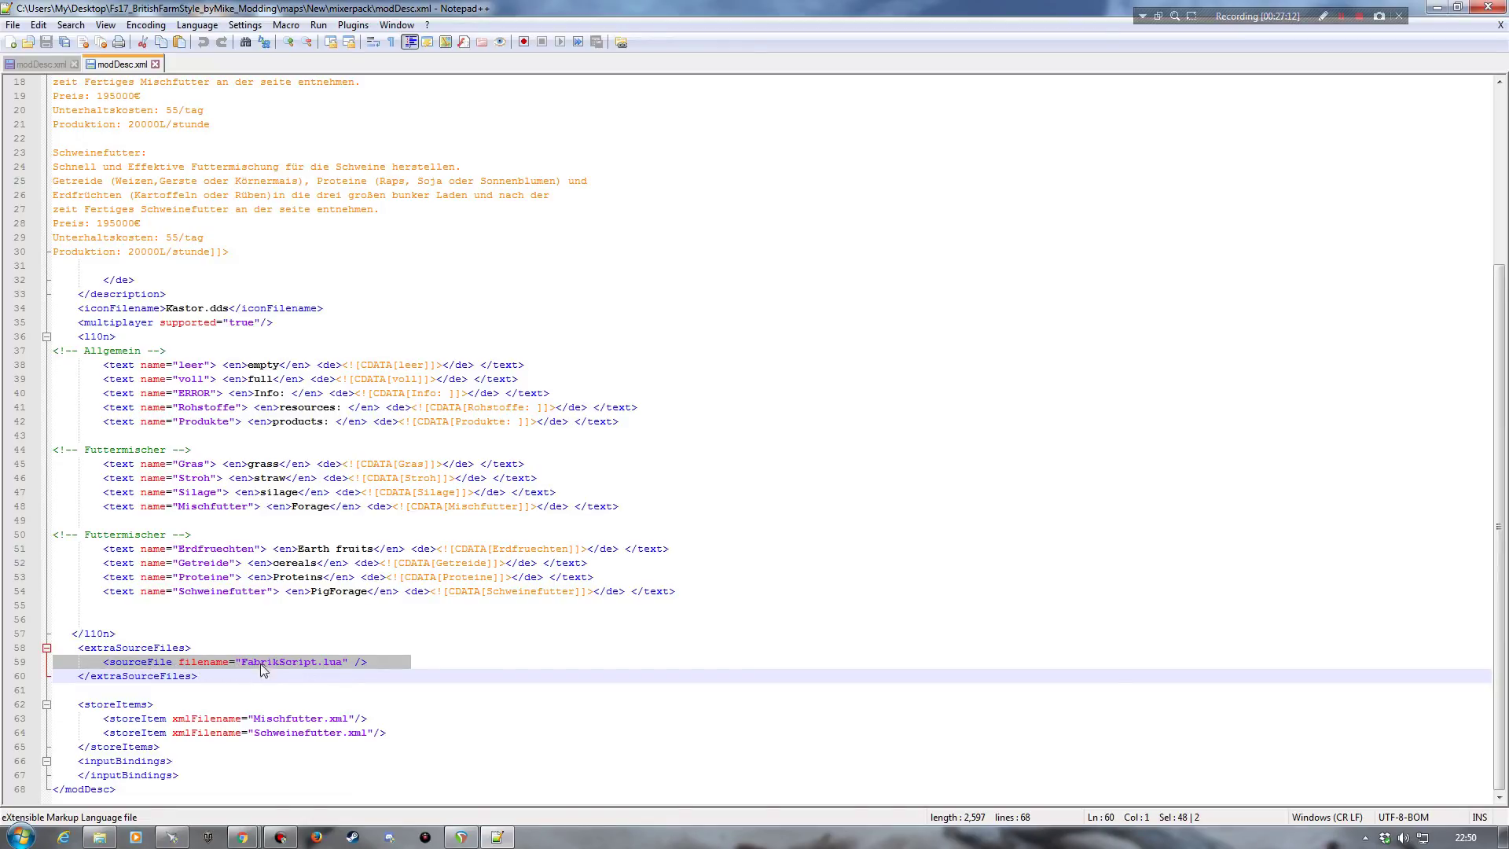
# Step: Paste the copied sourceFile line into the extraSourceFiles block of the map's modDesc.xml, above the AnimalPedestrian.lua entry
pyautogui.click(36, 64)
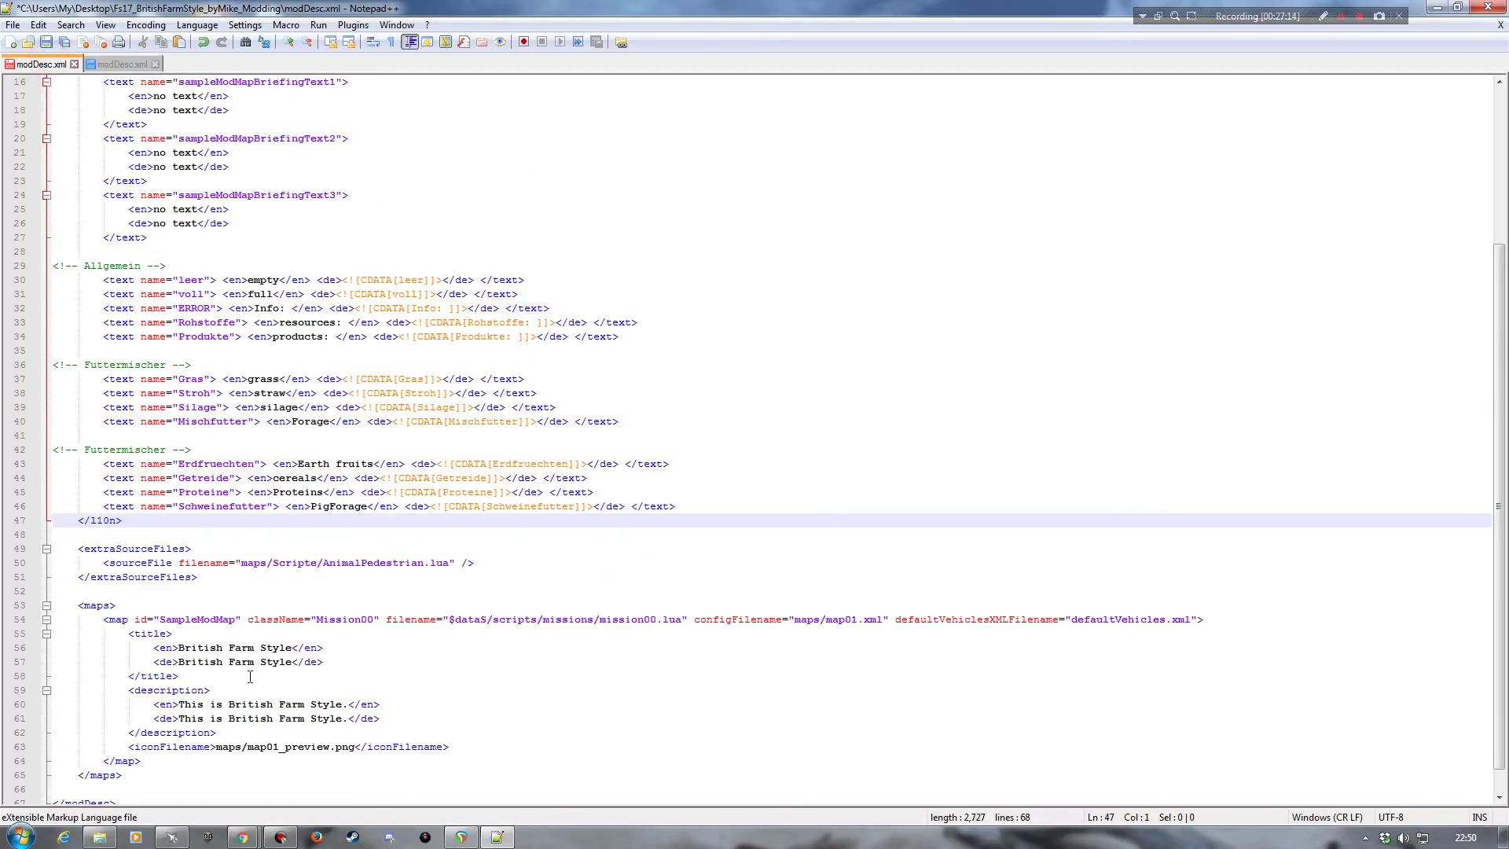
pyautogui.click(203, 544)
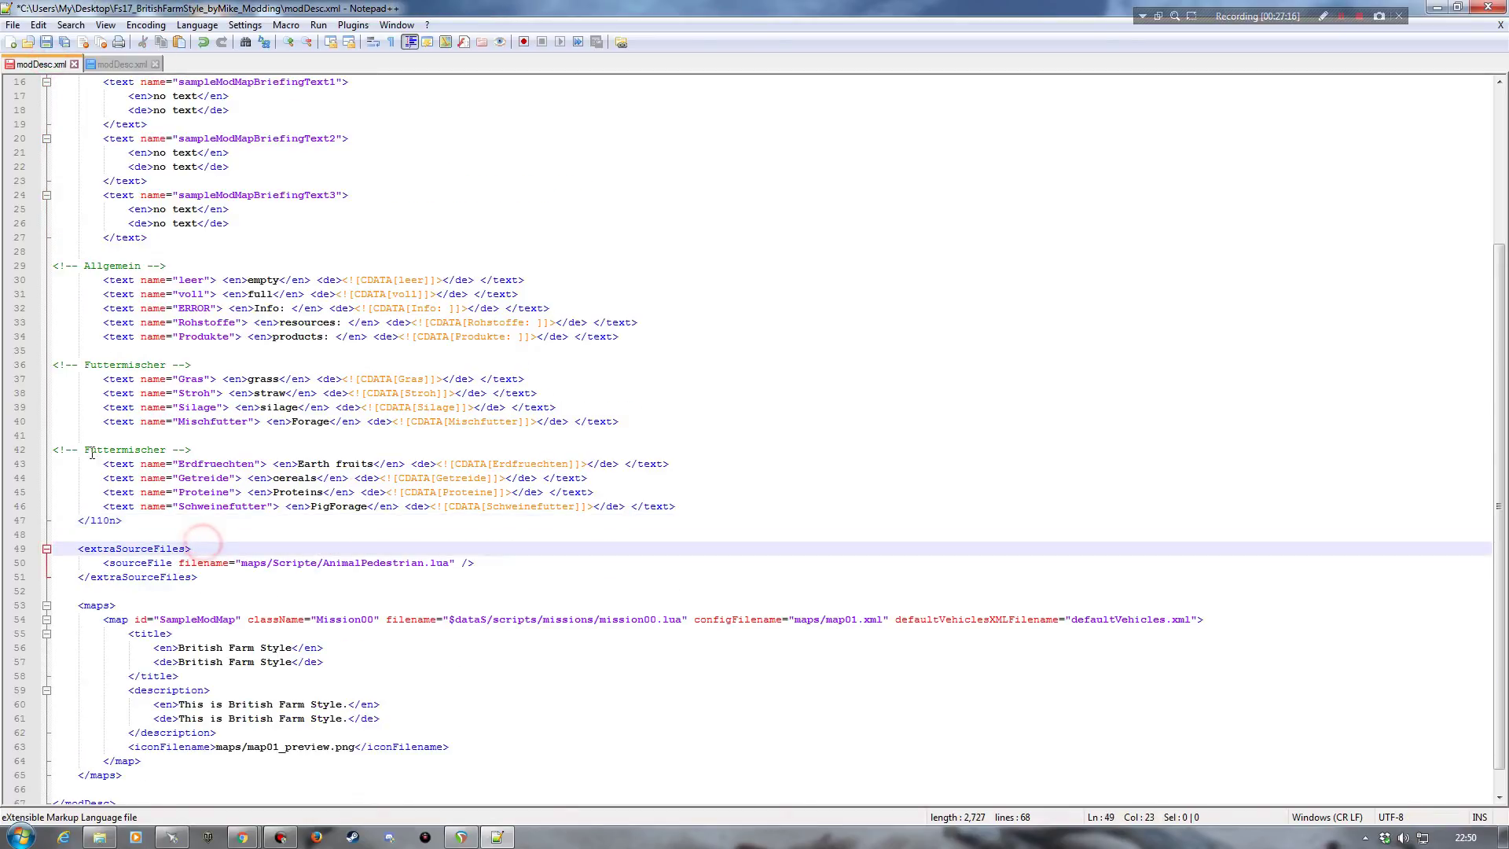
pyautogui.press('Return')
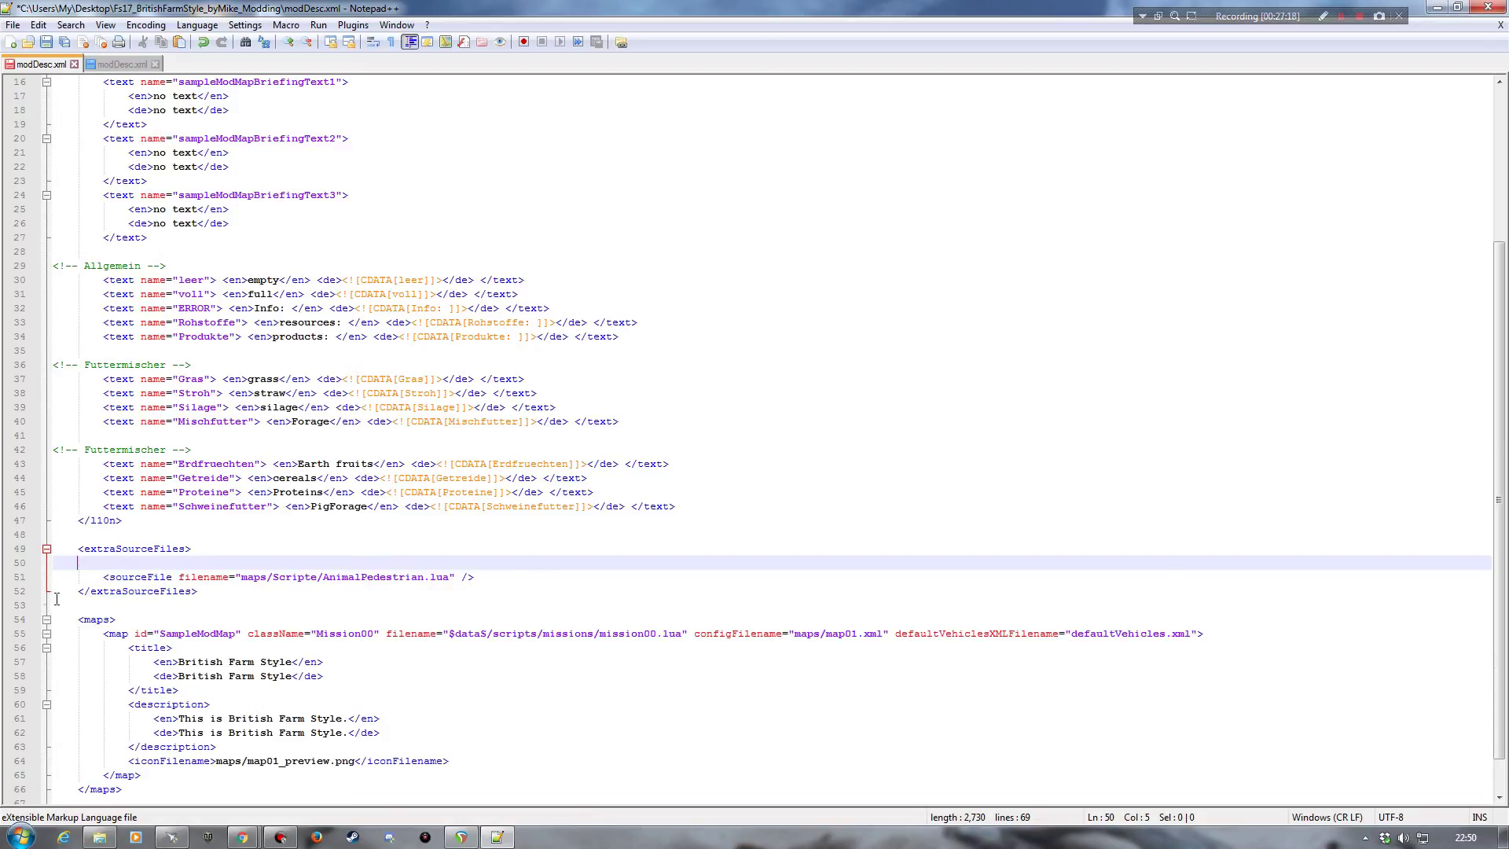
pyautogui.hotkey('ctrl', 'v')
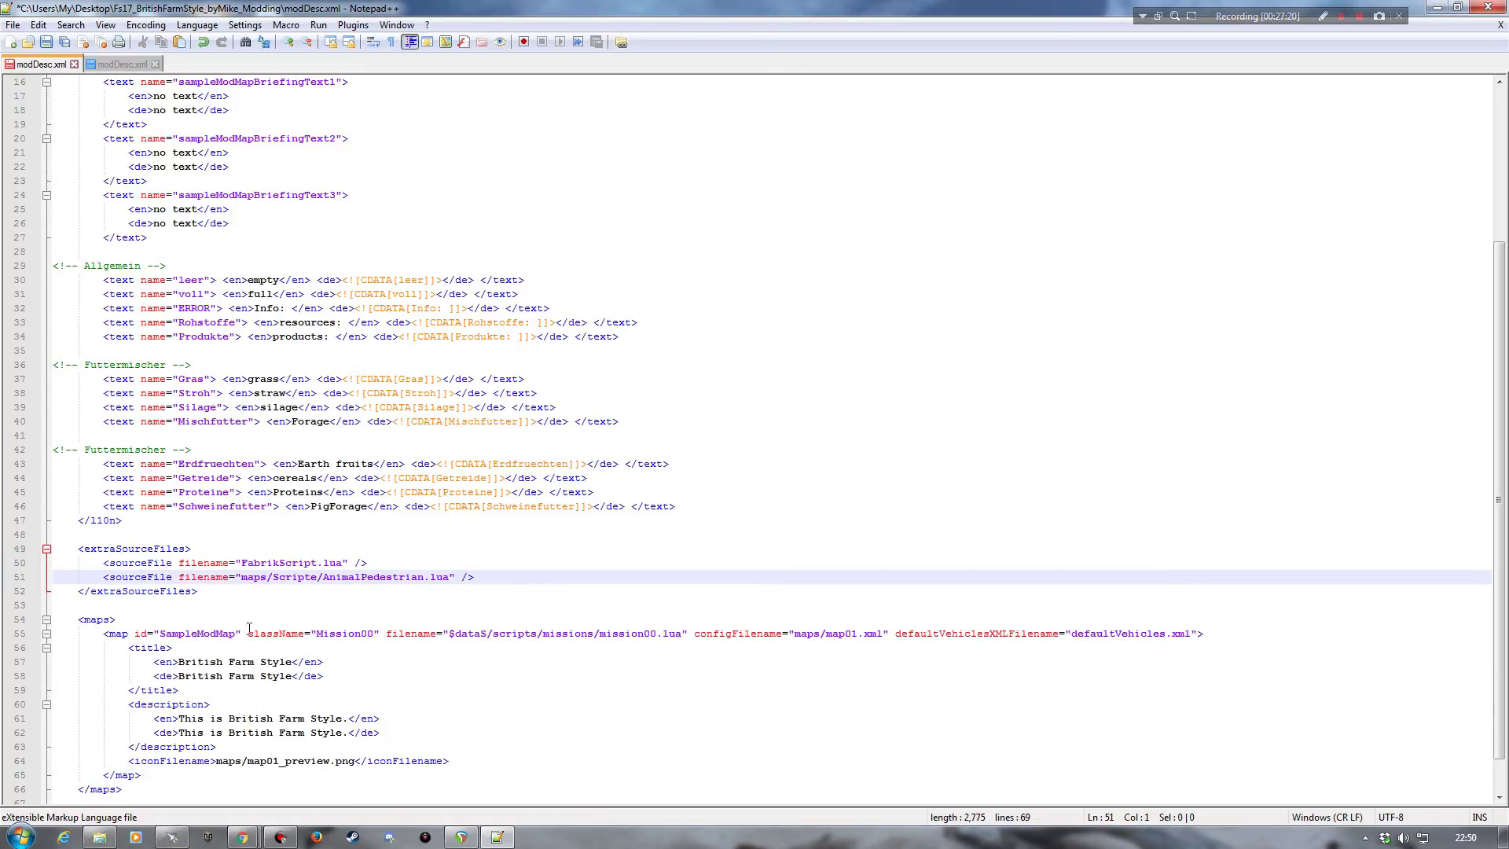
# Step: Check in Windows Explorer that FabrikScript.lua is in the map's maps/Scripte folder, and return to modDesc.xml
pyautogui.click(100, 837)
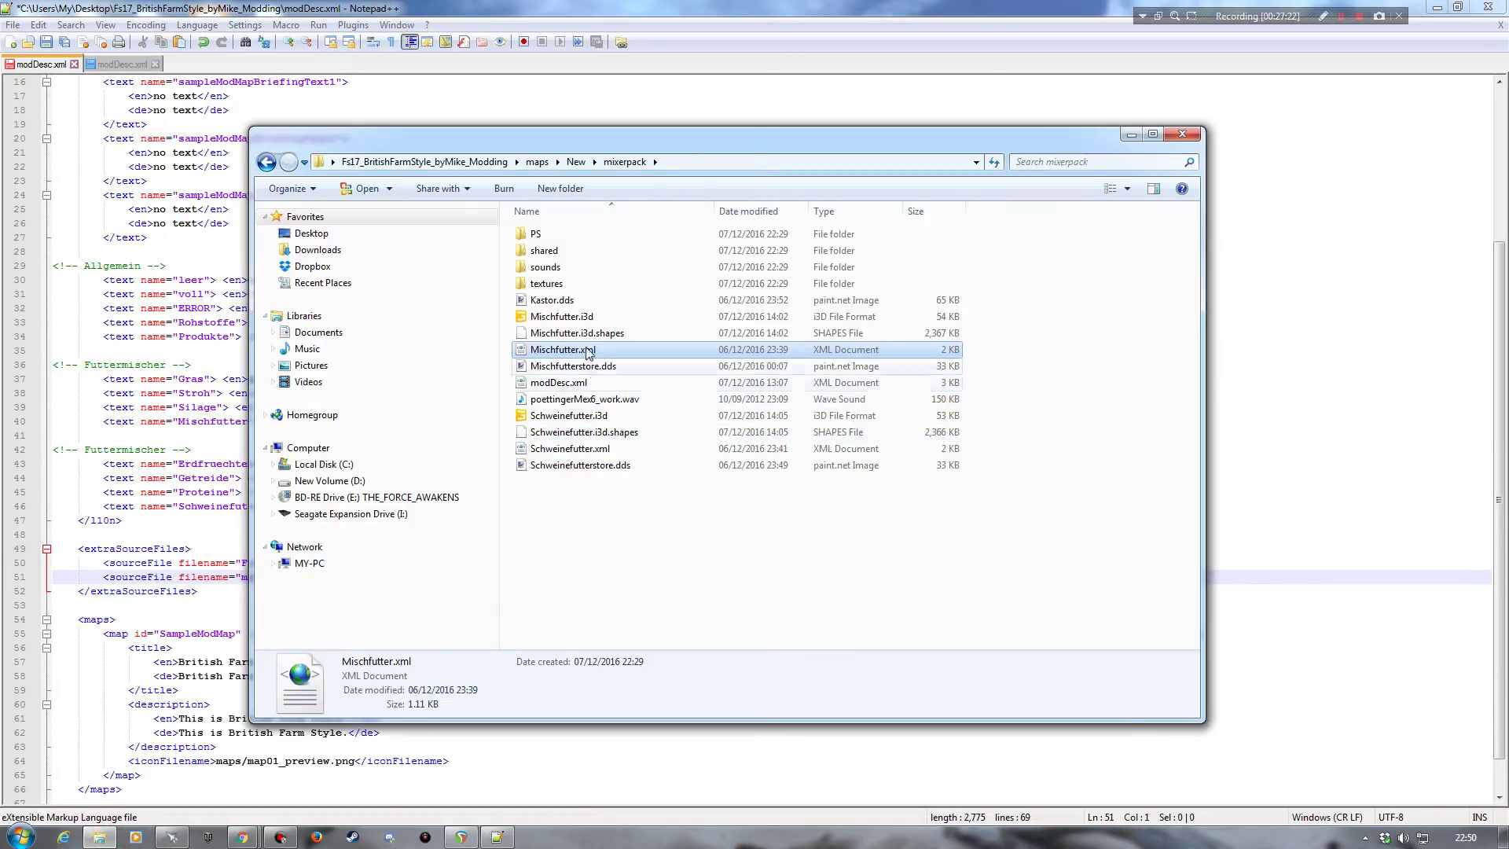
pyautogui.click(536, 162)
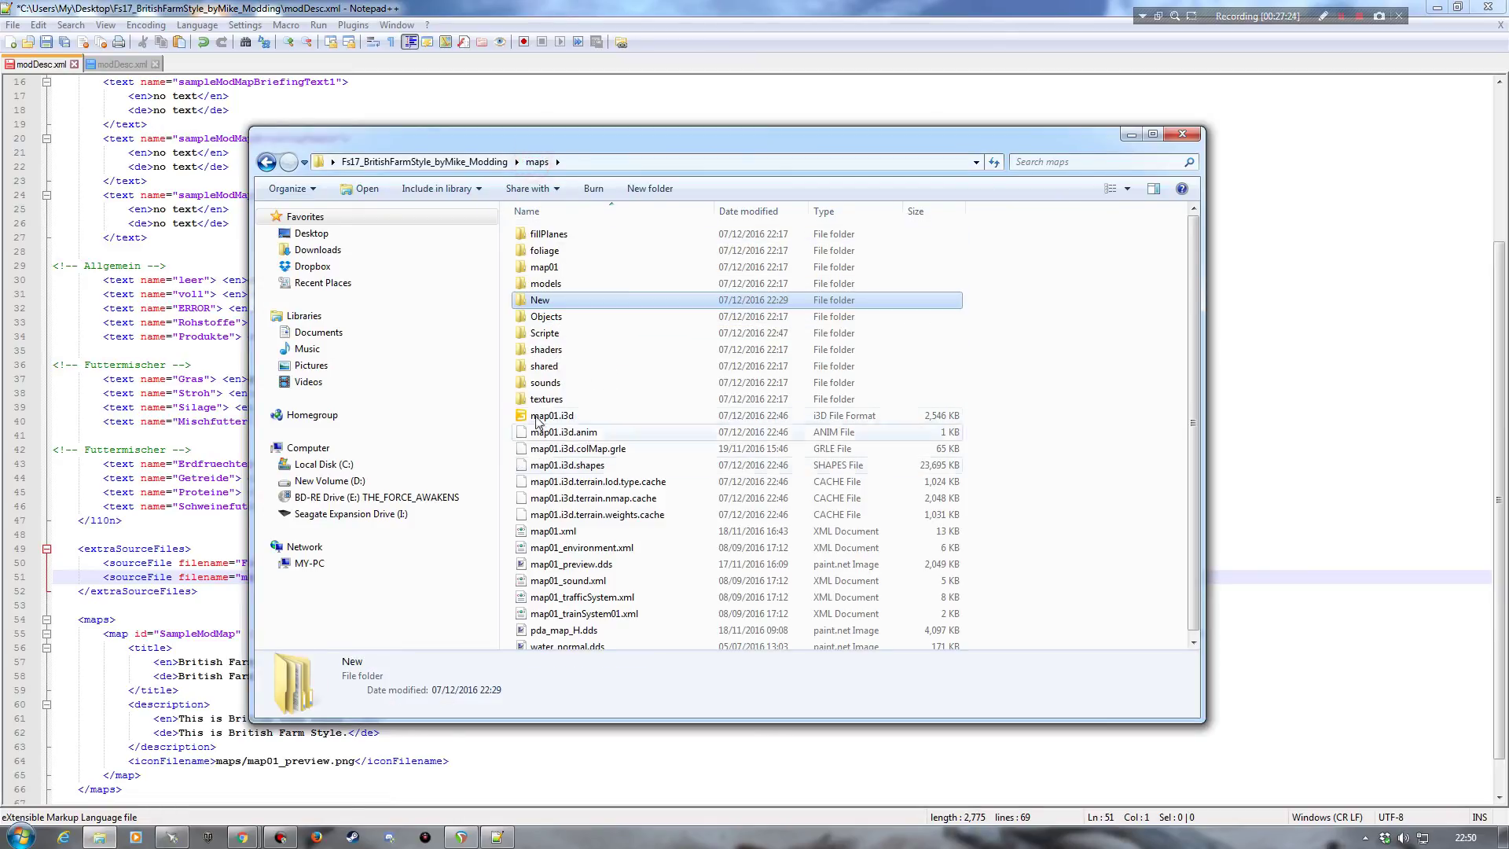
pyautogui.click(543, 334)
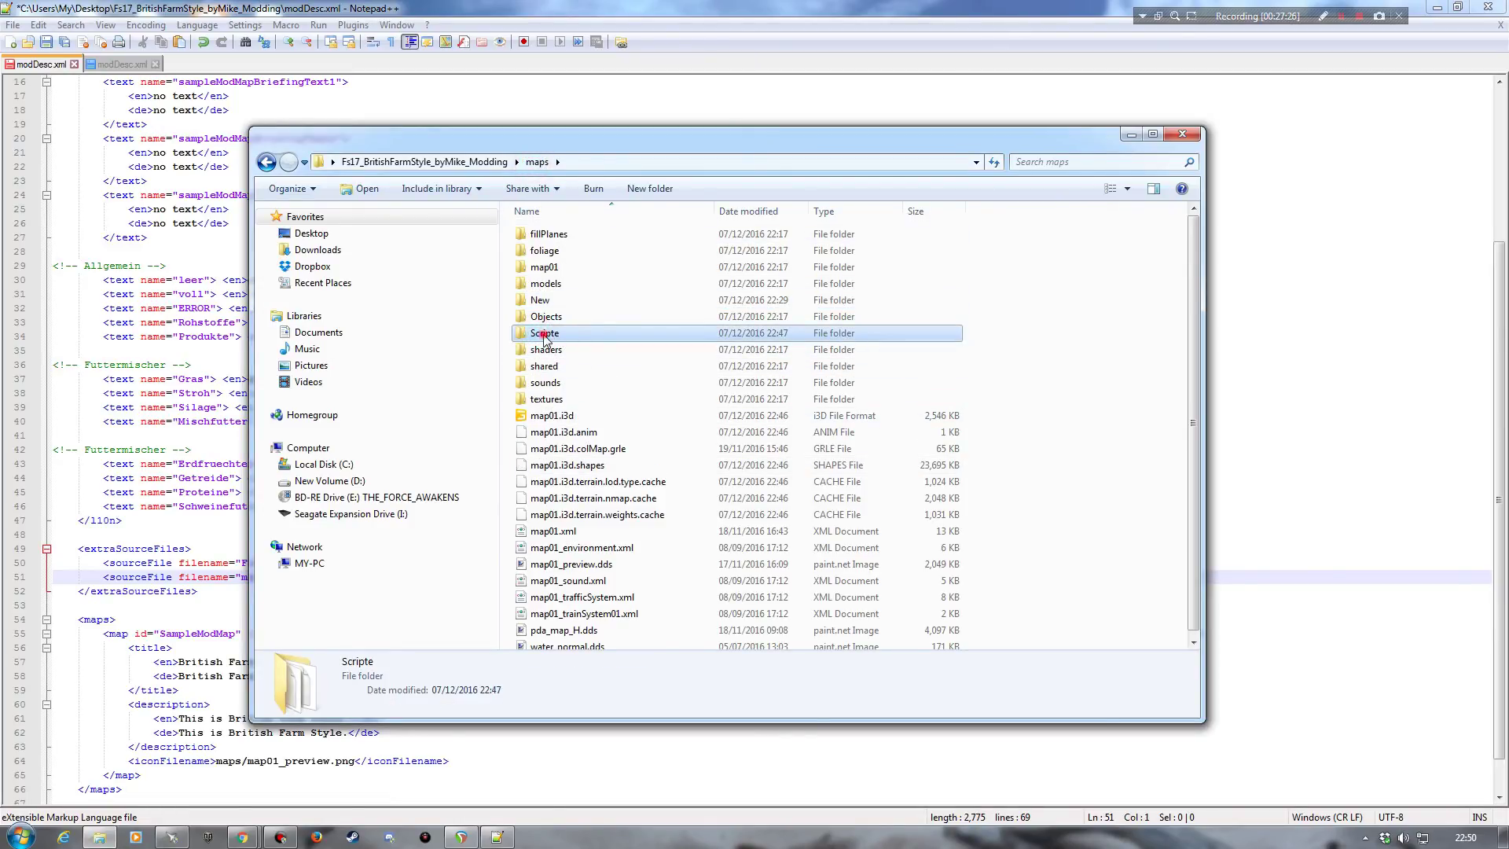
pyautogui.doubleClick(544, 333)
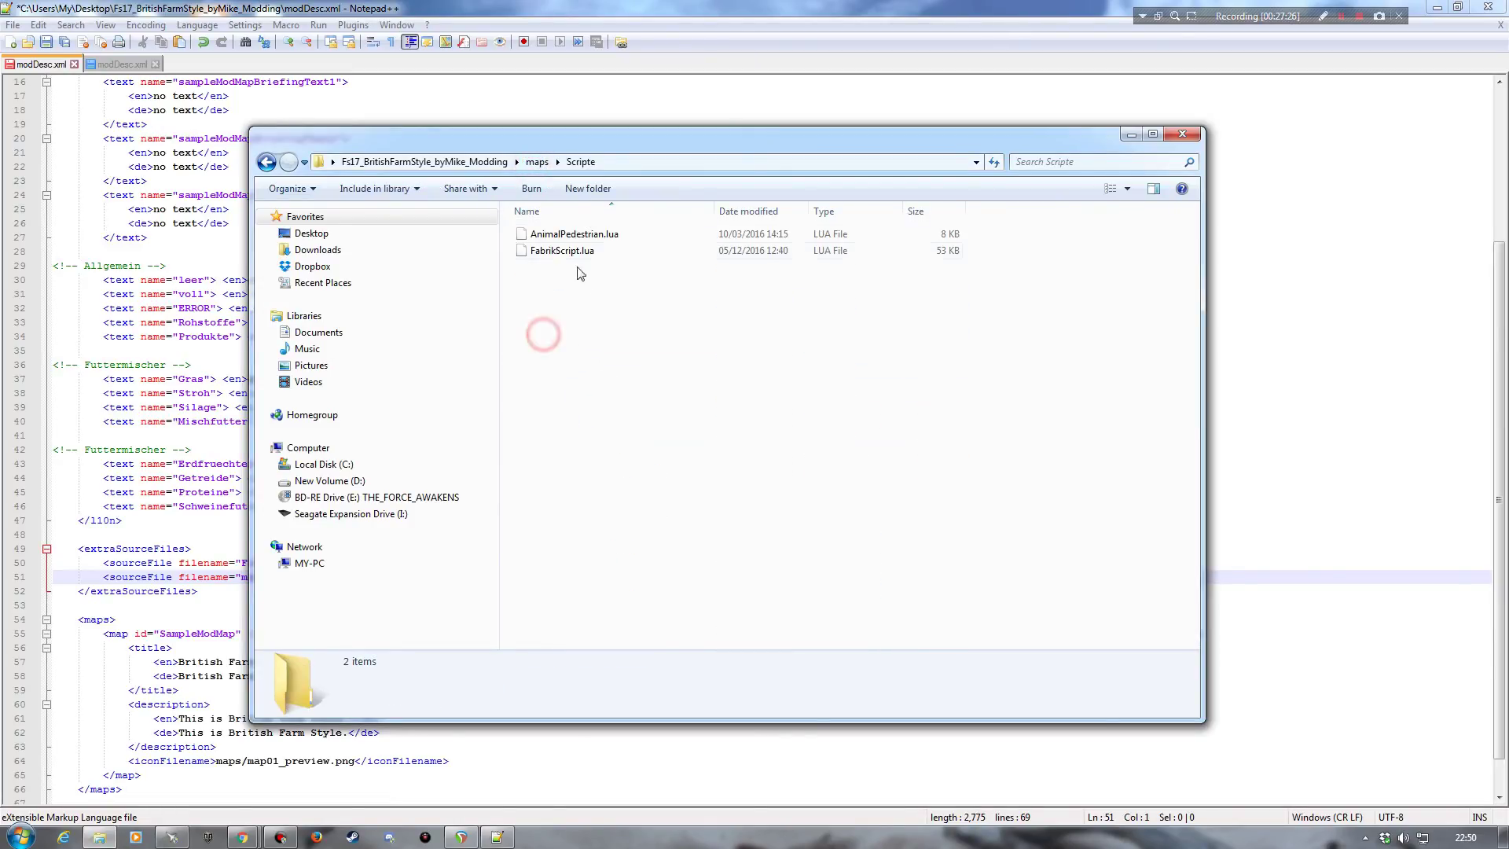
pyautogui.click(1128, 136)
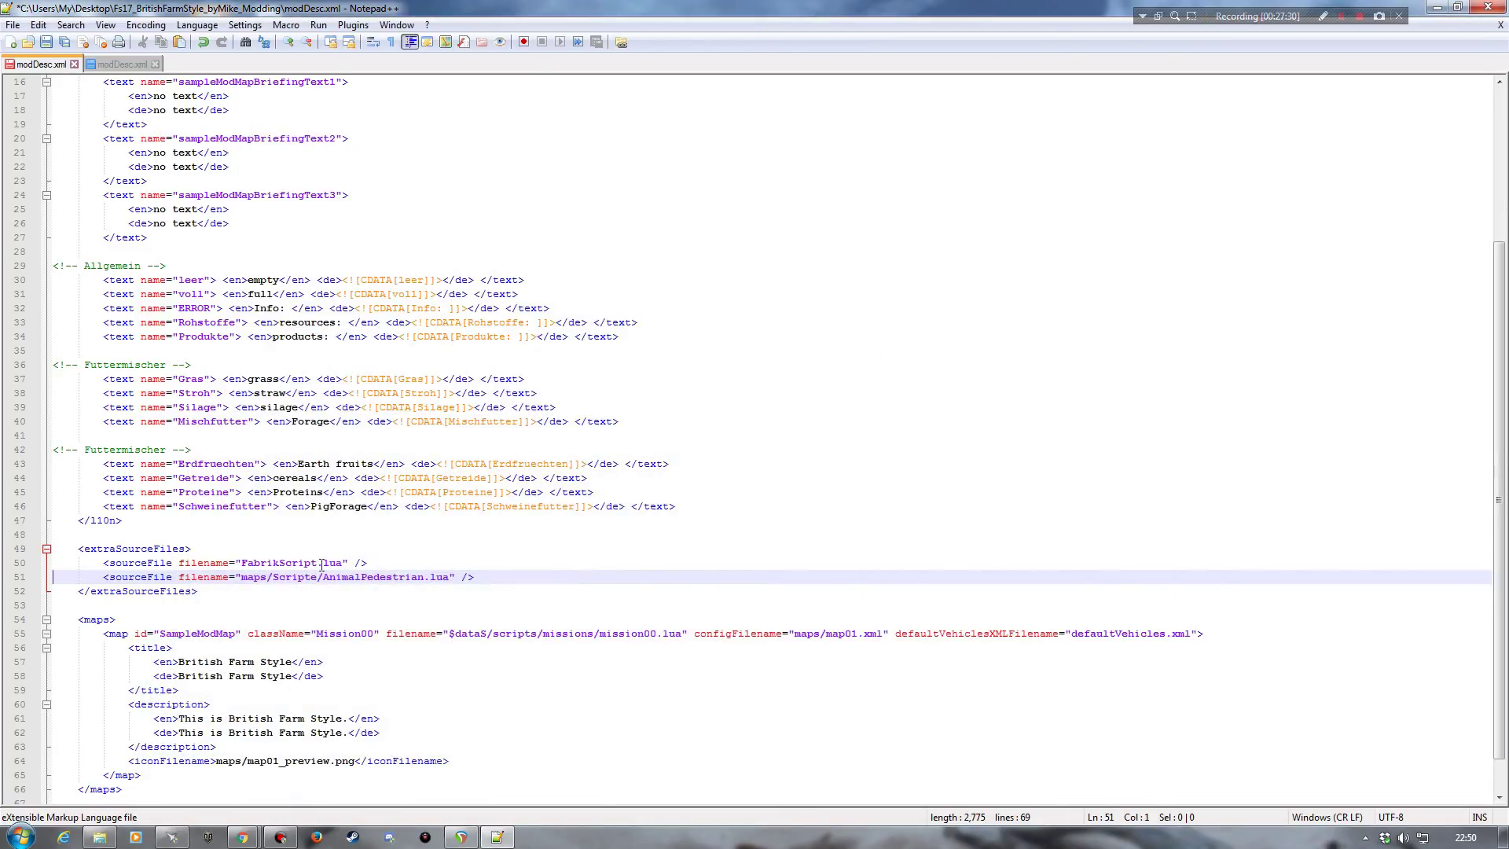
# Step: Copy the path maps/Scripte/ from the AnimalPedestrian.lua entry, insert it before FabrikScript.lua, and save the map's modDesc.xml
pyautogui.moveTo(322, 579); pyautogui.dragTo(241, 579)
pyautogui.hotkey('ctrl', 'c')
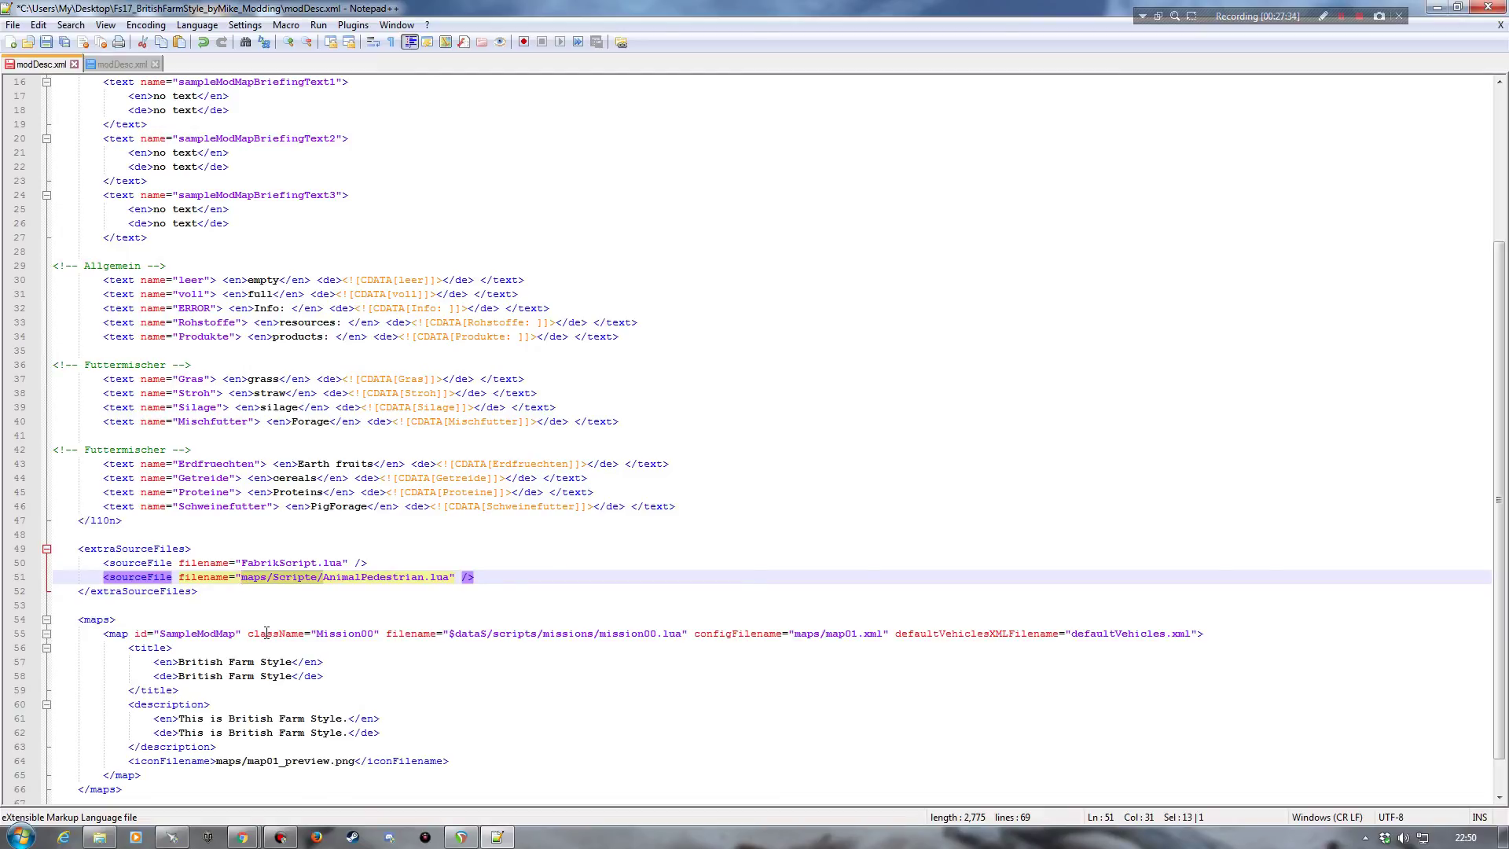
pyautogui.click(241, 563)
pyautogui.hotkey('ctrl', 'v')
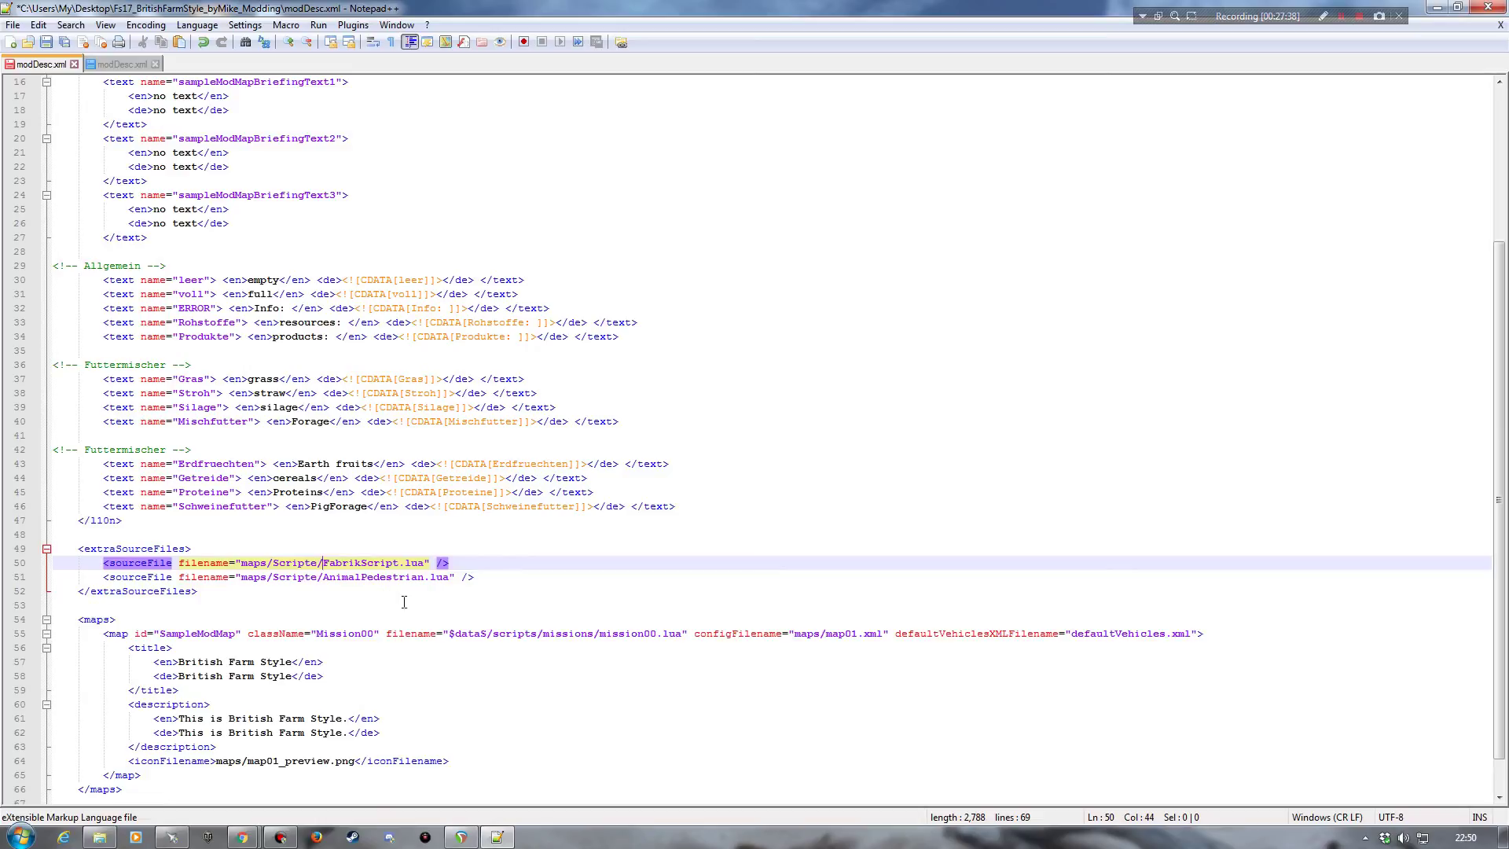
pyautogui.click(46, 42)
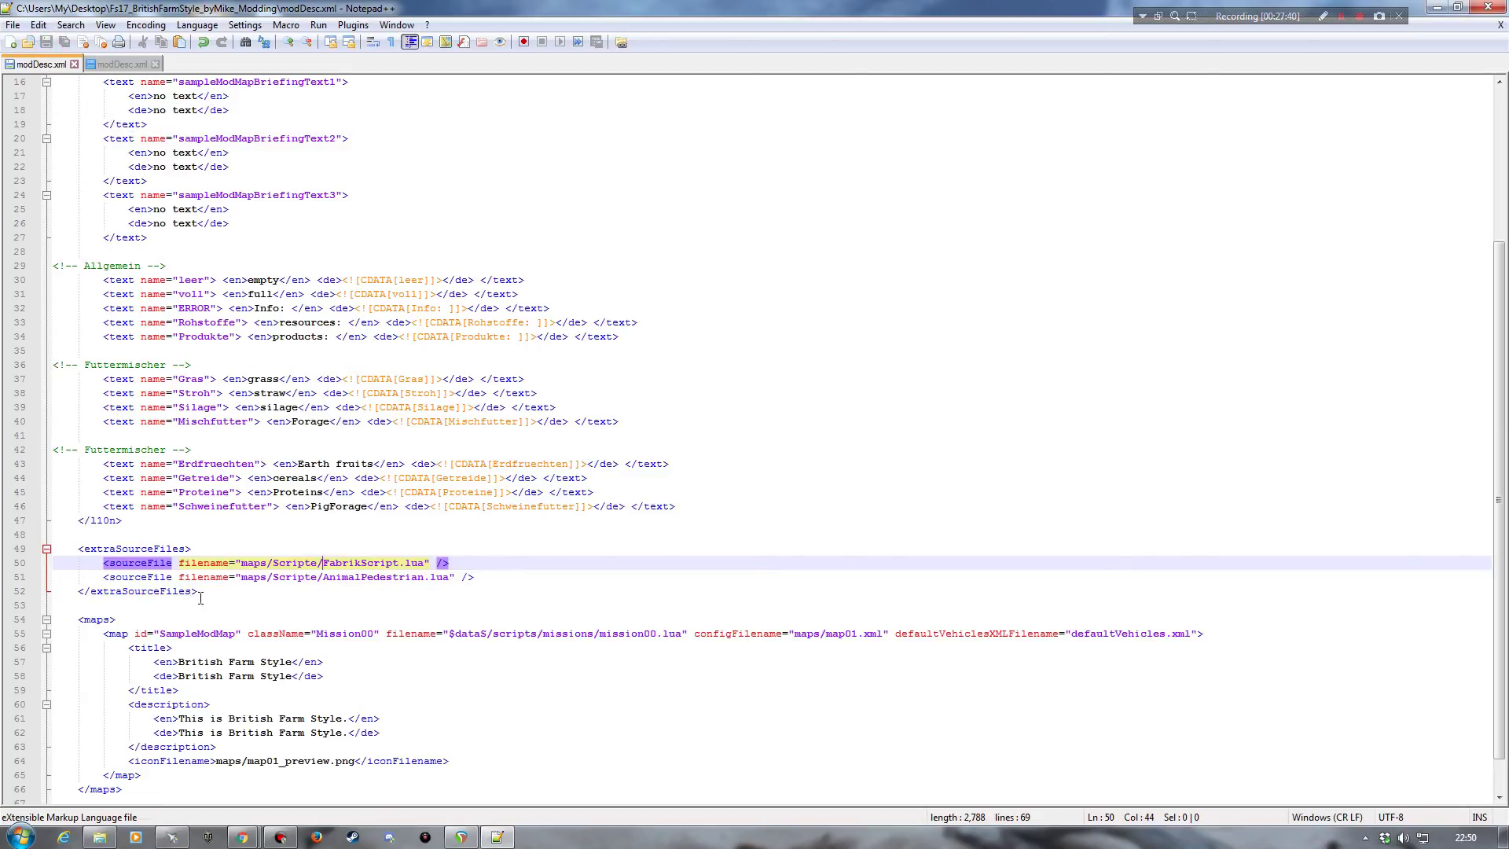
# Step: Close both modDesc.xml files and exit Notepad++
pyautogui.click(74, 64)
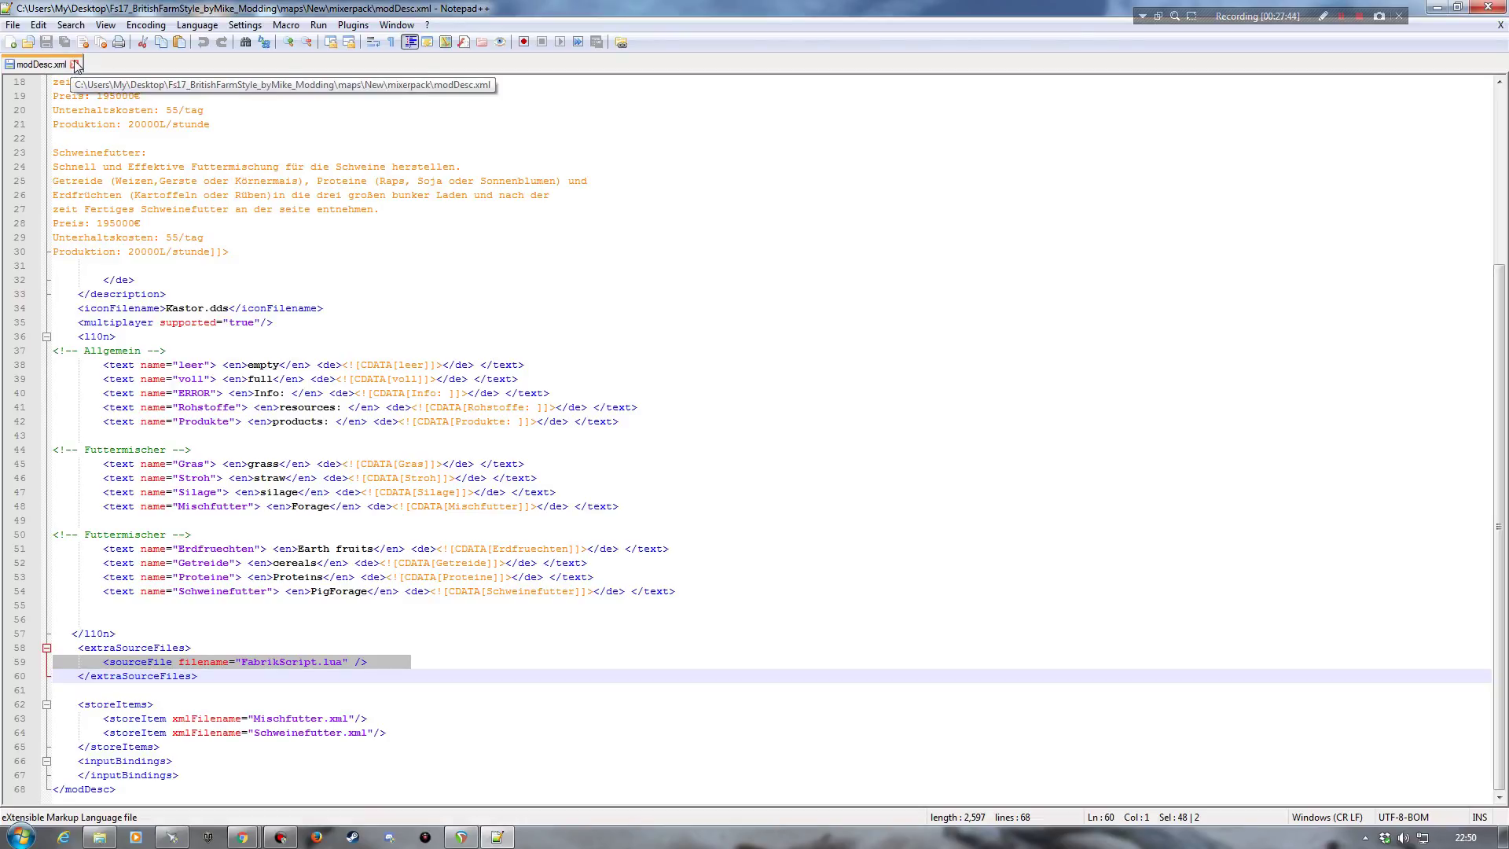
pyautogui.click(73, 64)
pyautogui.click(1488, 7)
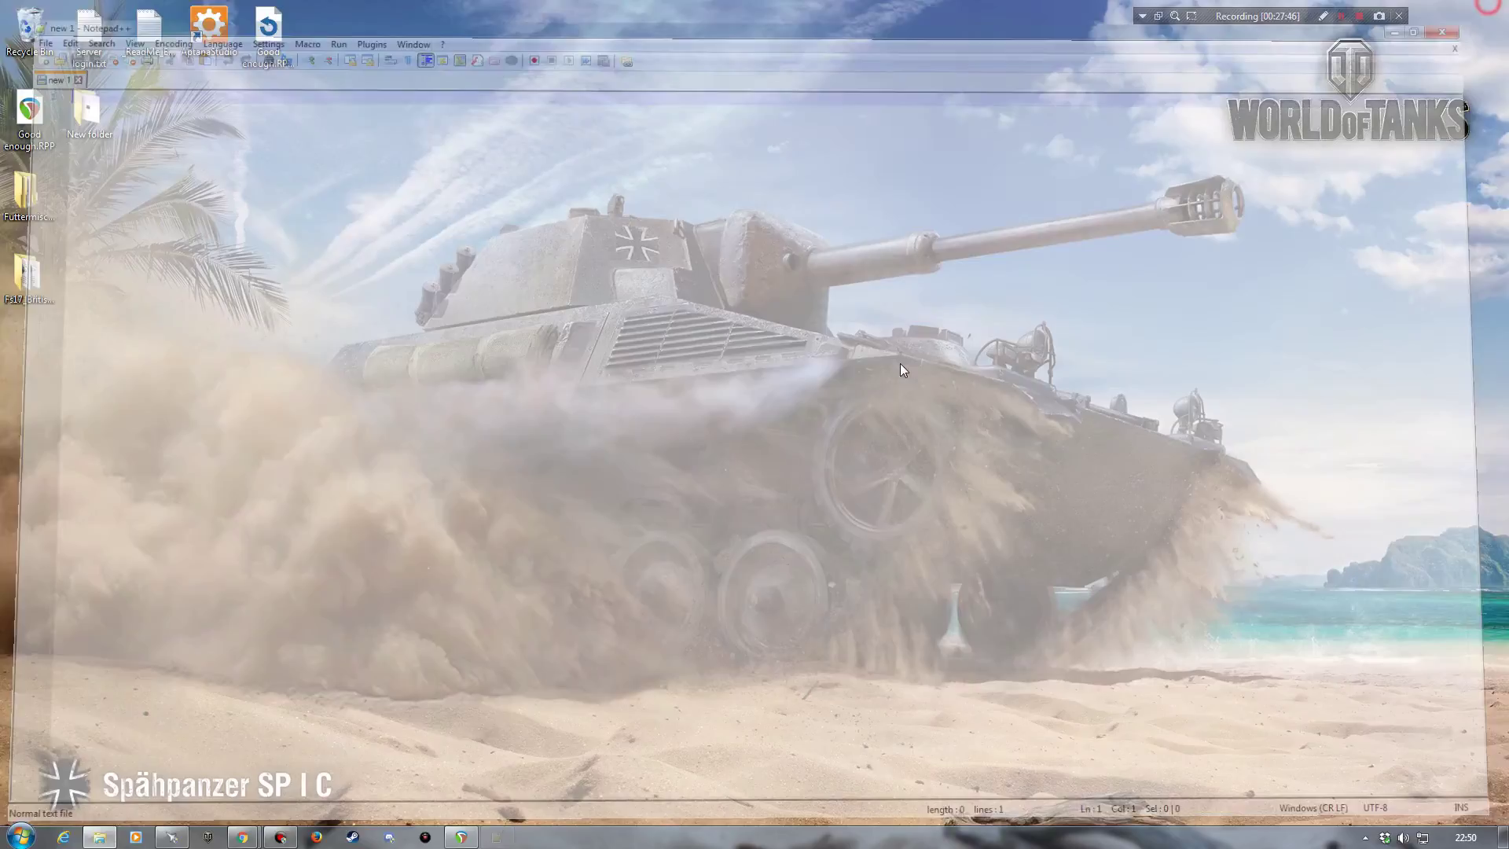
# Step: Pack the entire contents of the Fs17_BritishFarmStyle_byMike_Modding folder into Fs17_BritishFarmStyle_byMike_Modding.zip
pyautogui.click(99, 837)
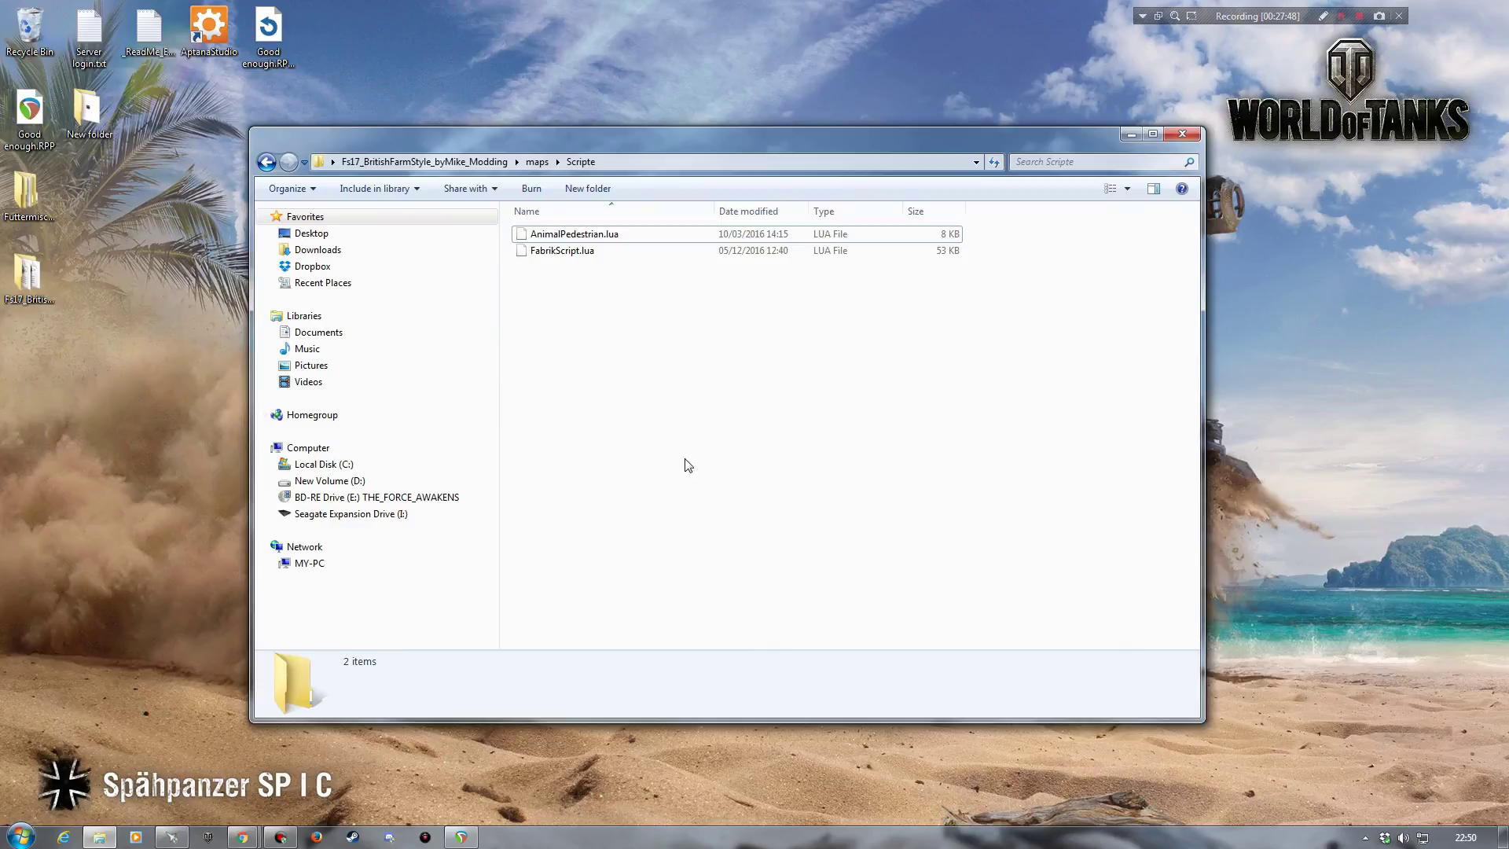
pyautogui.click(436, 164)
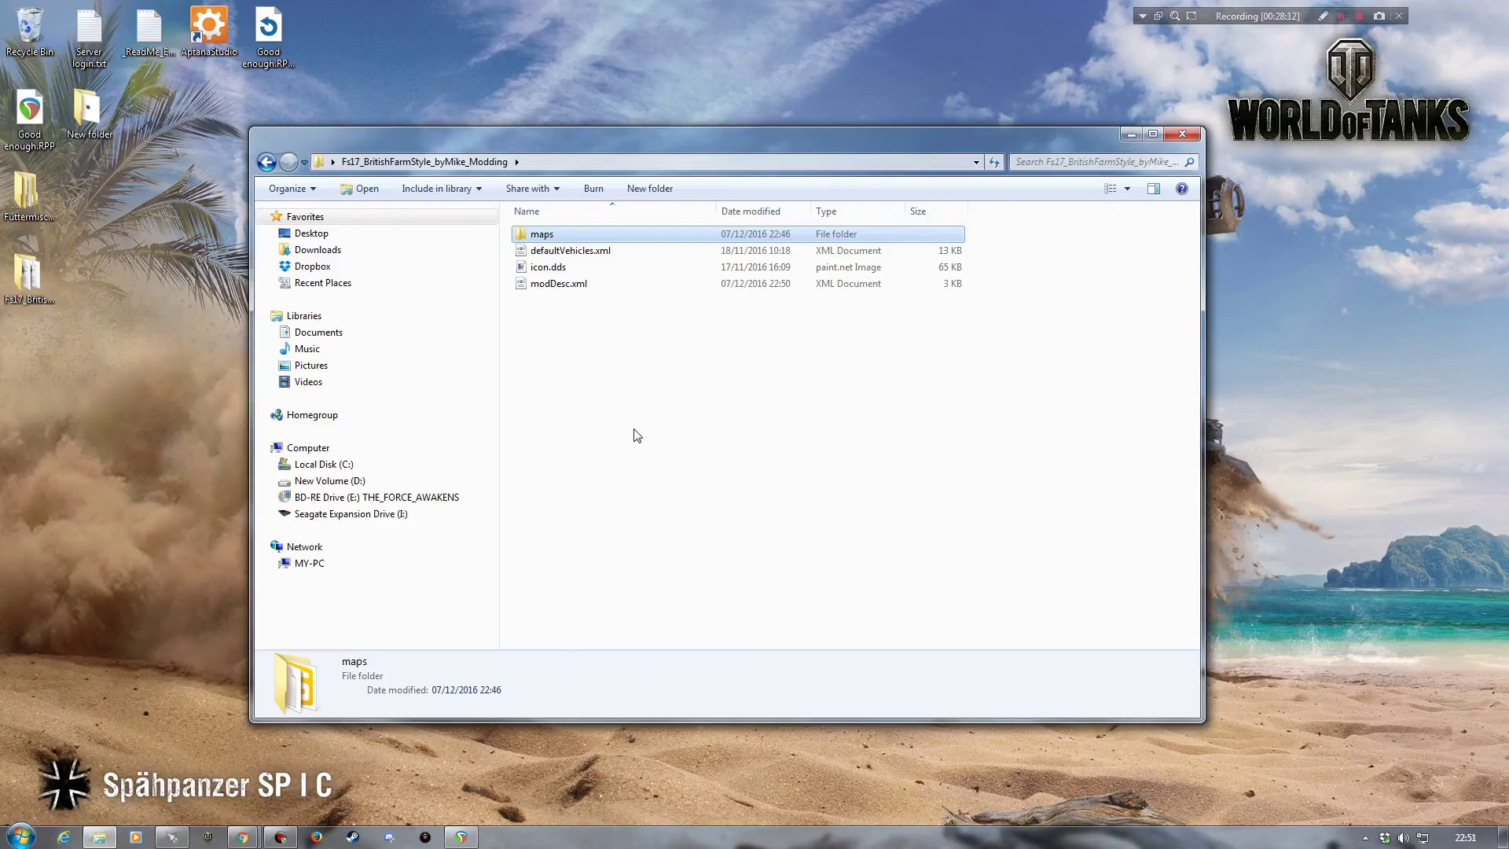
pyautogui.click(292, 188)
pyautogui.click(334, 301)
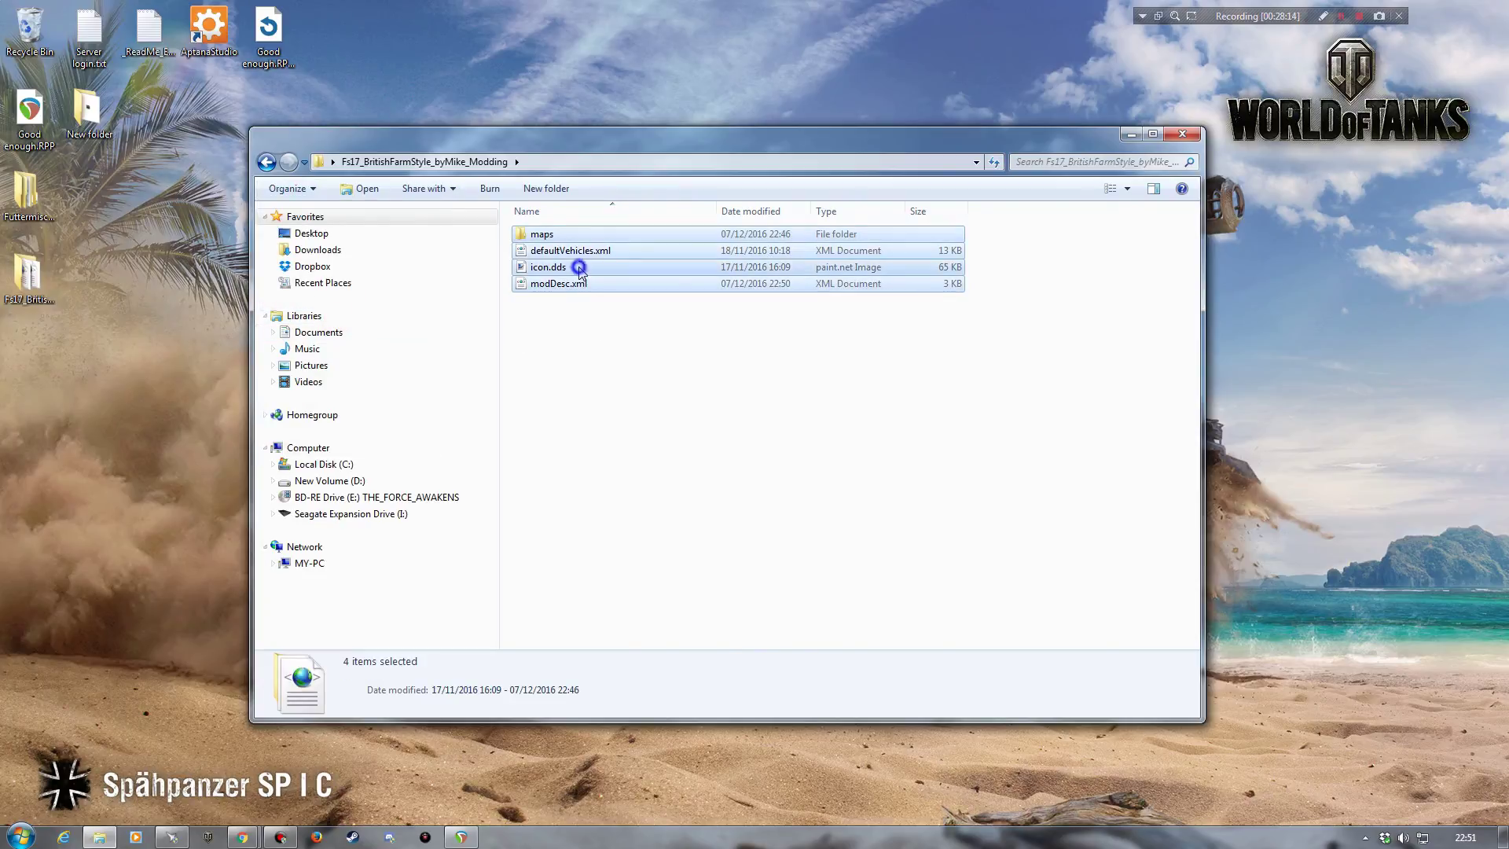
pyautogui.rightClick(579, 269)
pyautogui.click(658, 469)
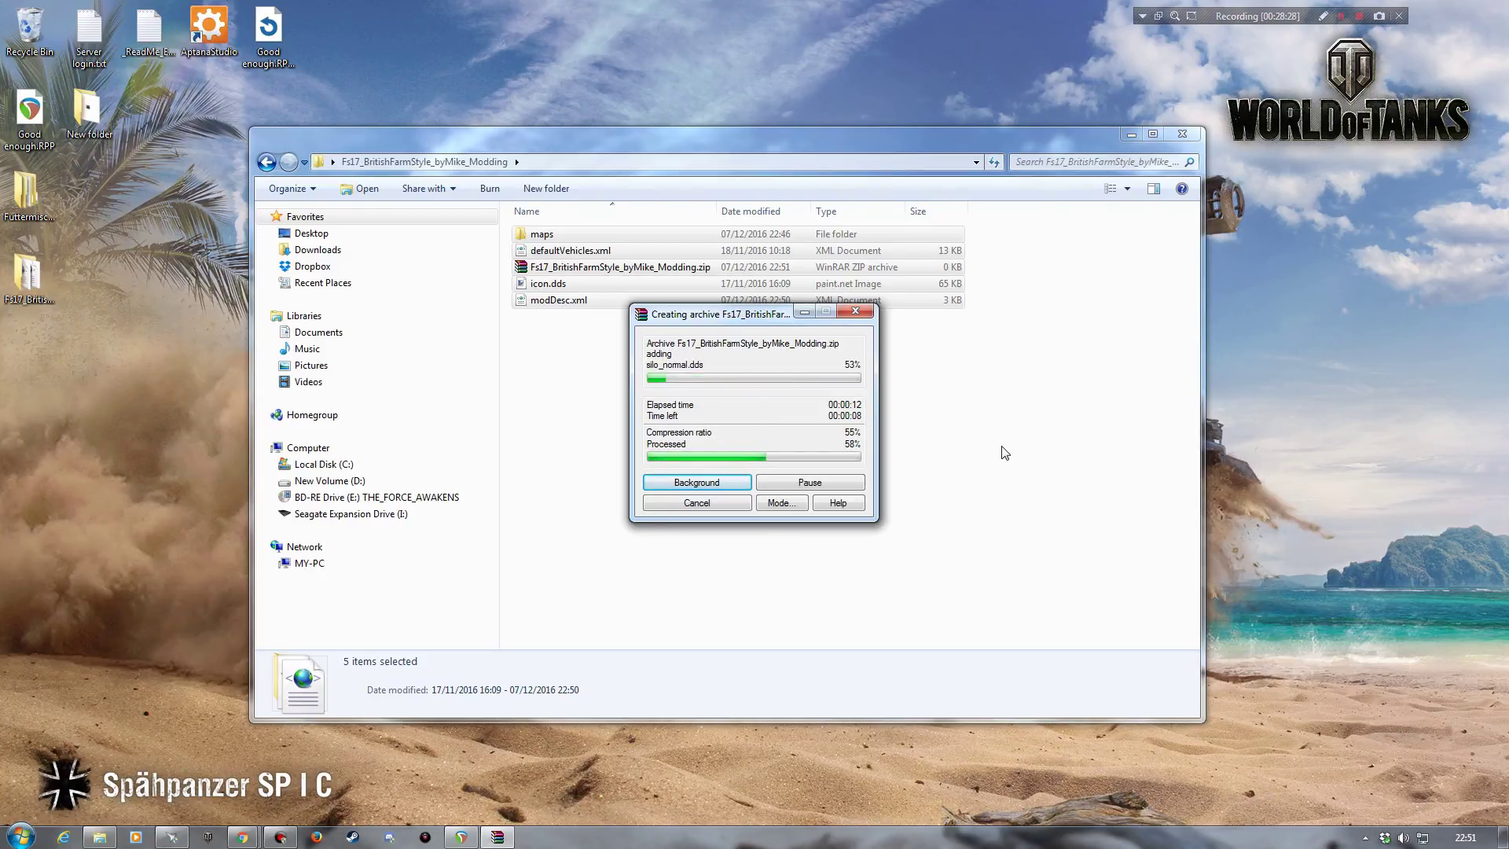
pyautogui.click(1359, 16)
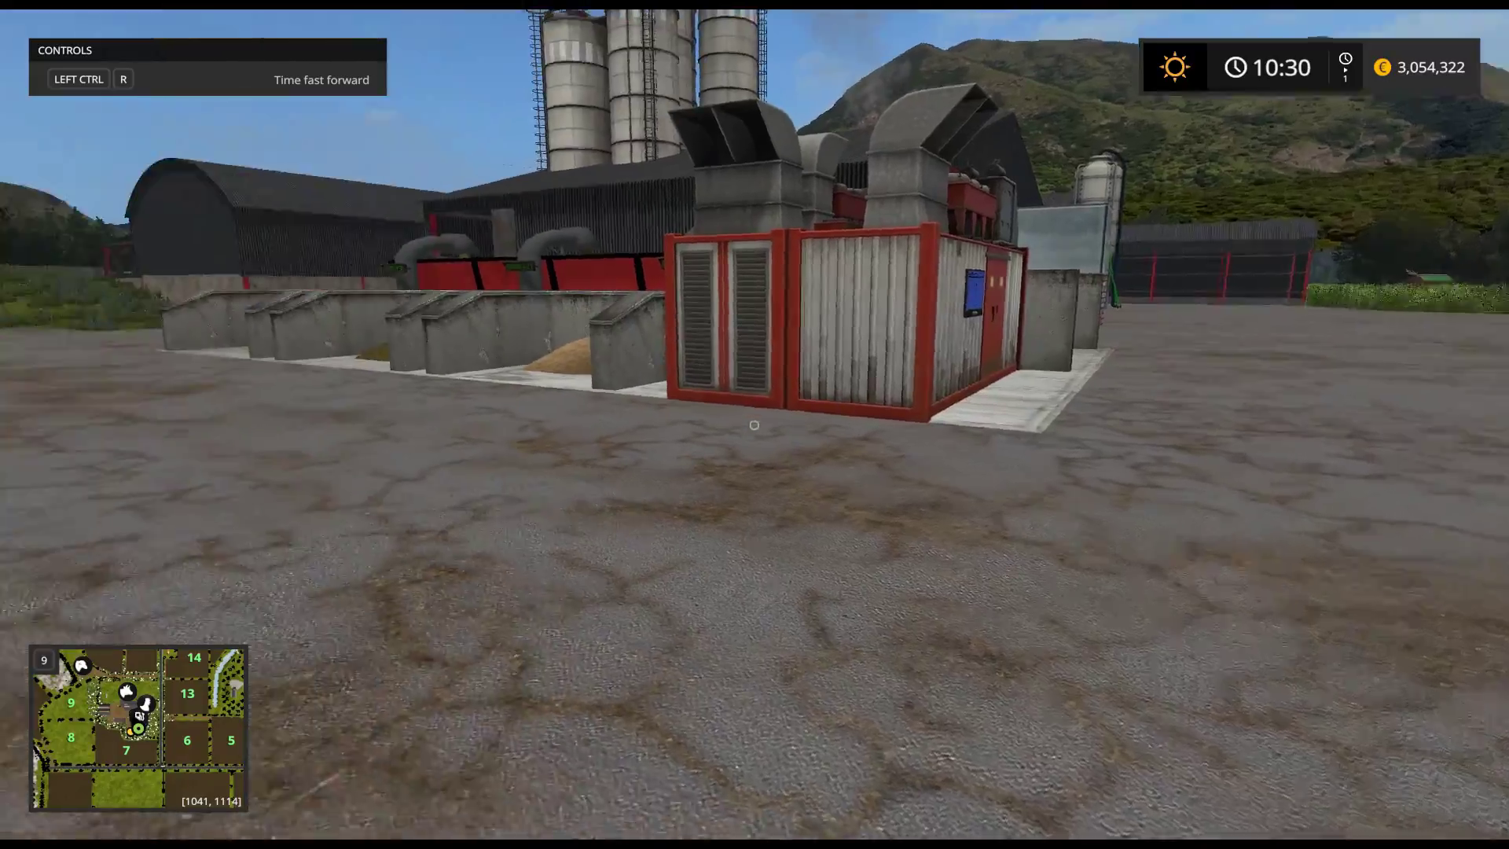
# Step: In Farming Simulator 17, walk around the red mixing station and examine the concrete bay beneath its level display
pyautogui.press('w')
pyautogui.press('w')
pyautogui.press('a')
pyautogui.press('w')
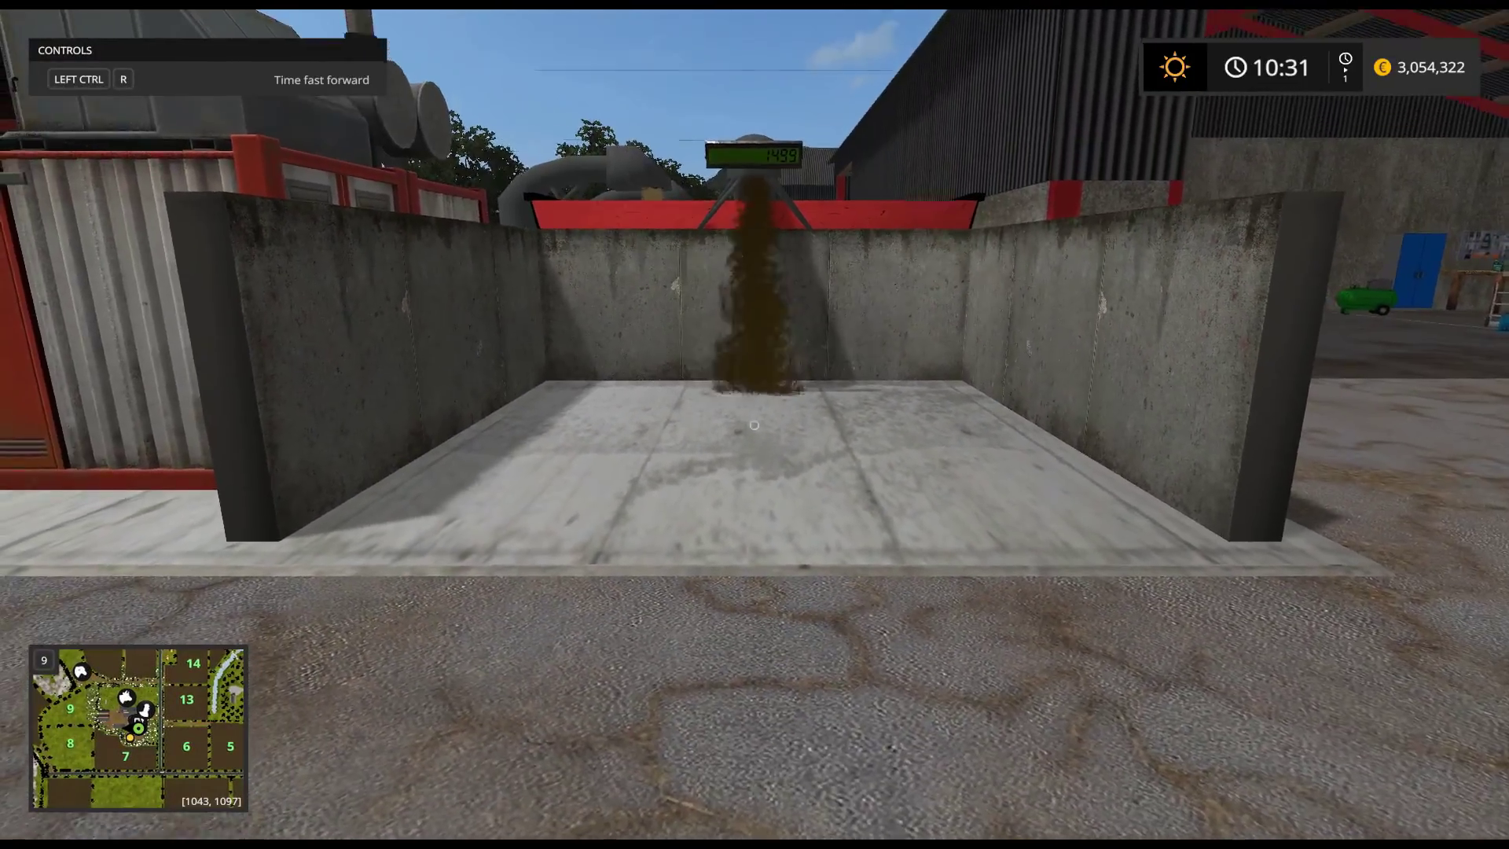
pyautogui.press('w')
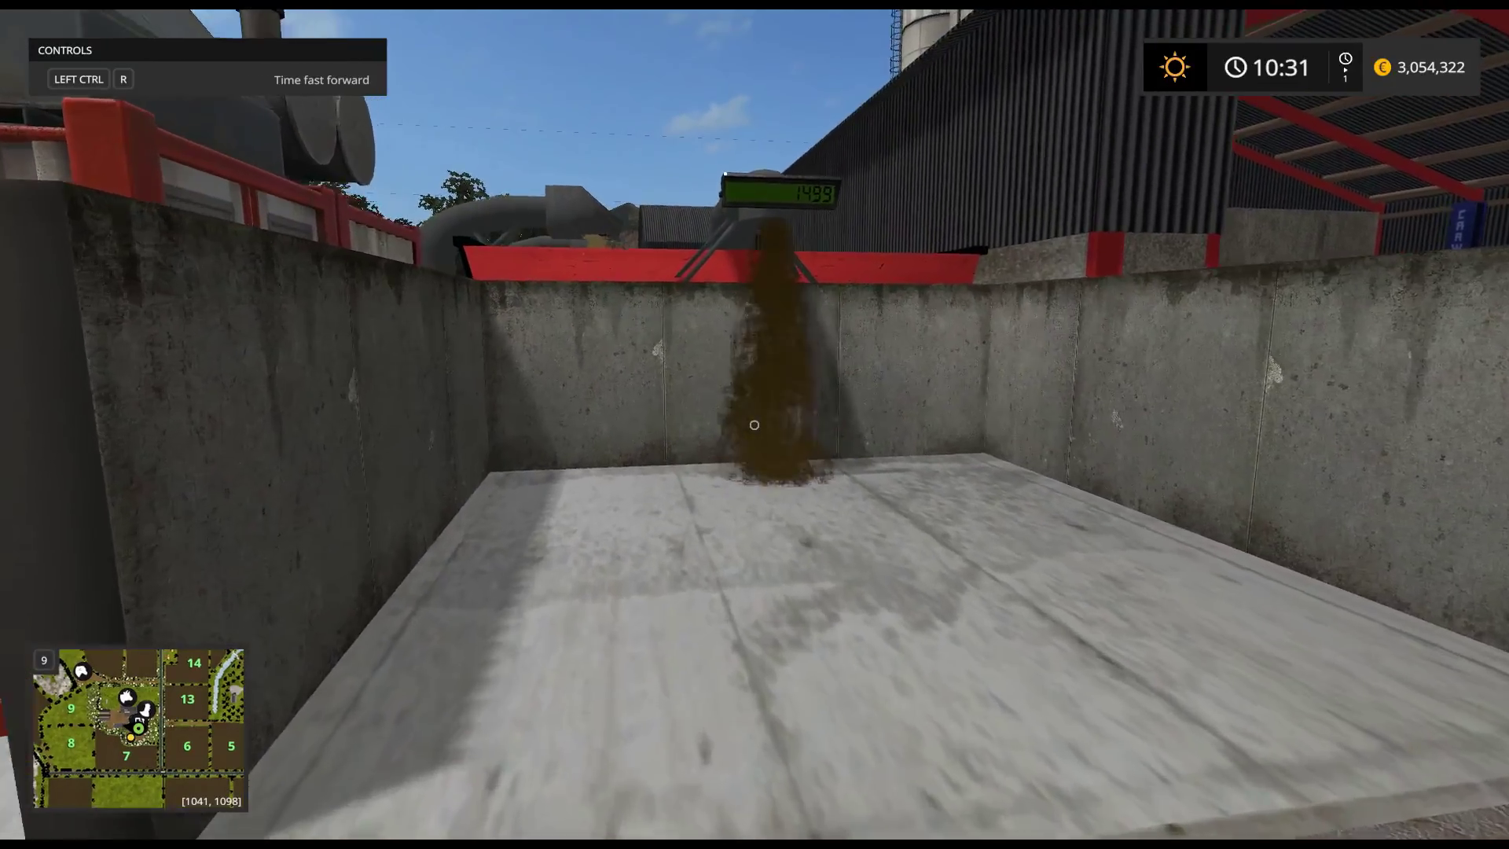
# Step: Go to the second mixing station with the yellow container and examine its feed pipes and level displays
pyautogui.press('s')
pyautogui.press('a')
pyautogui.press('w')
pyautogui.press('w')
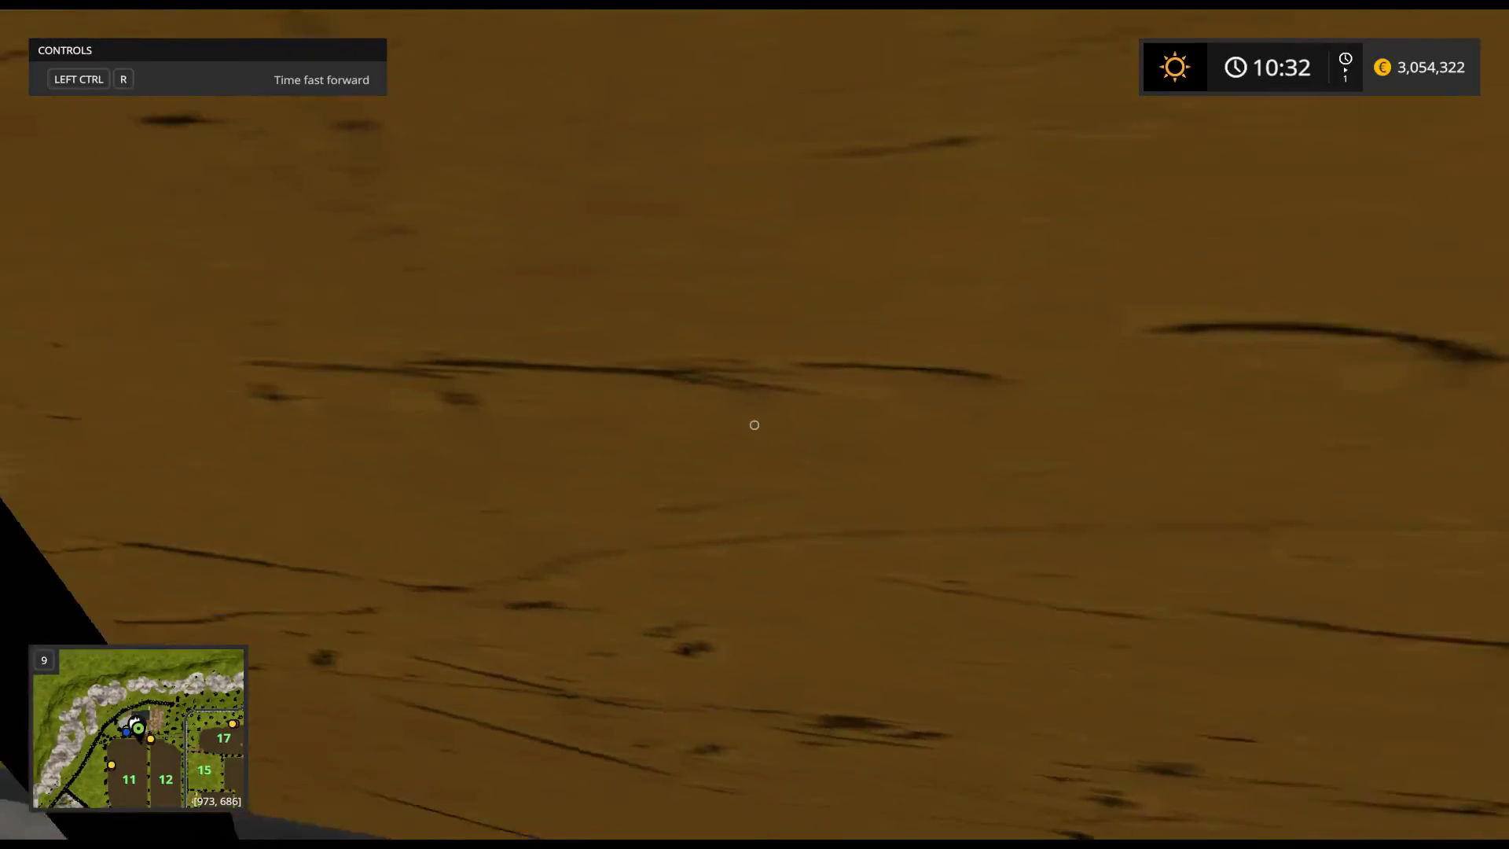
pyautogui.press('space')
pyautogui.press('d')
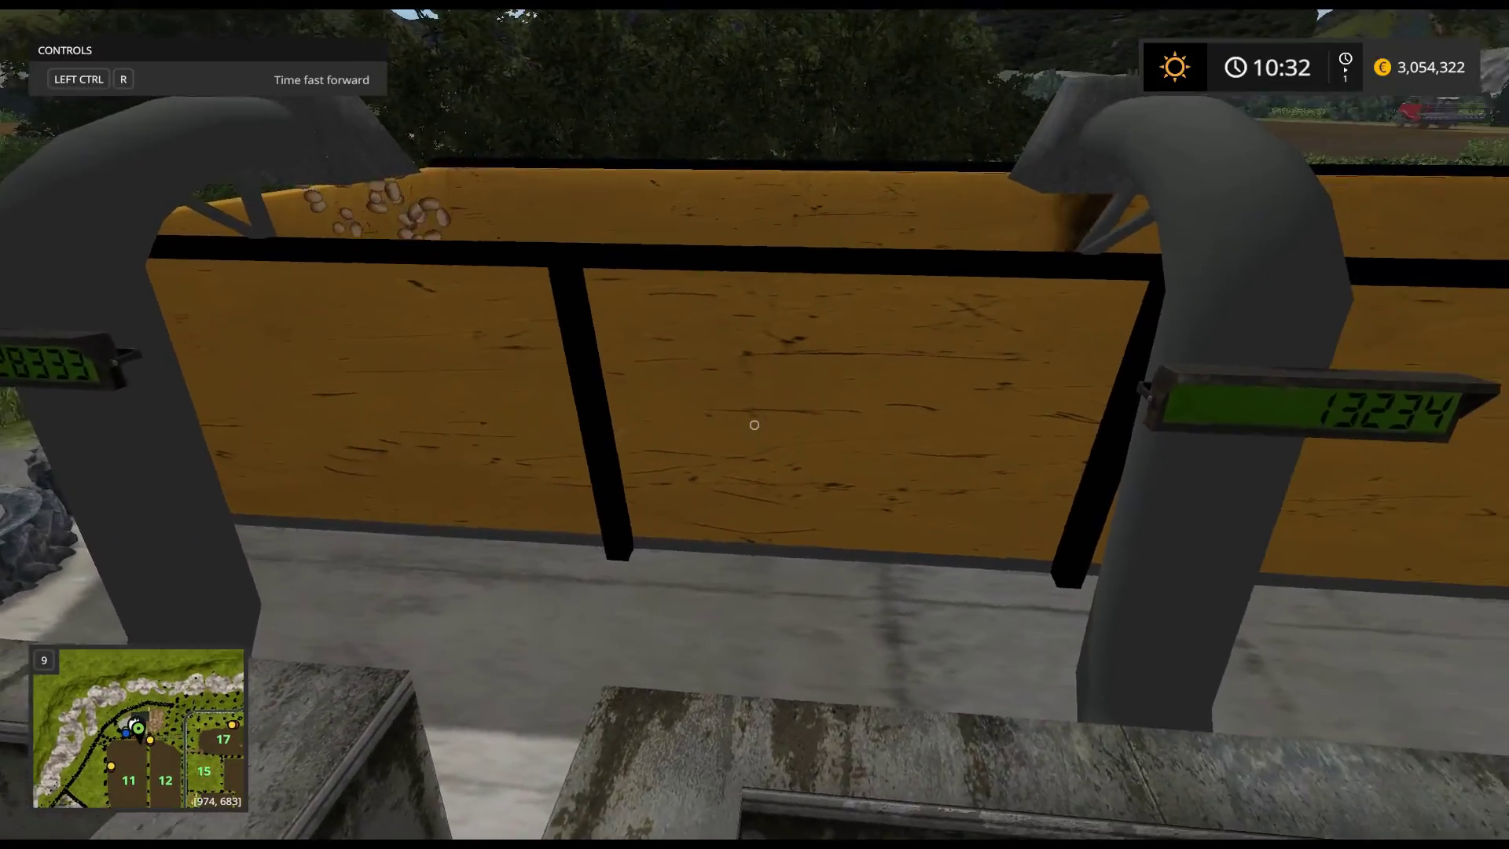
# Step: Walk between the second station's concrete bays and examine the material heaps, rollers and level displays in each
pyautogui.press('w')
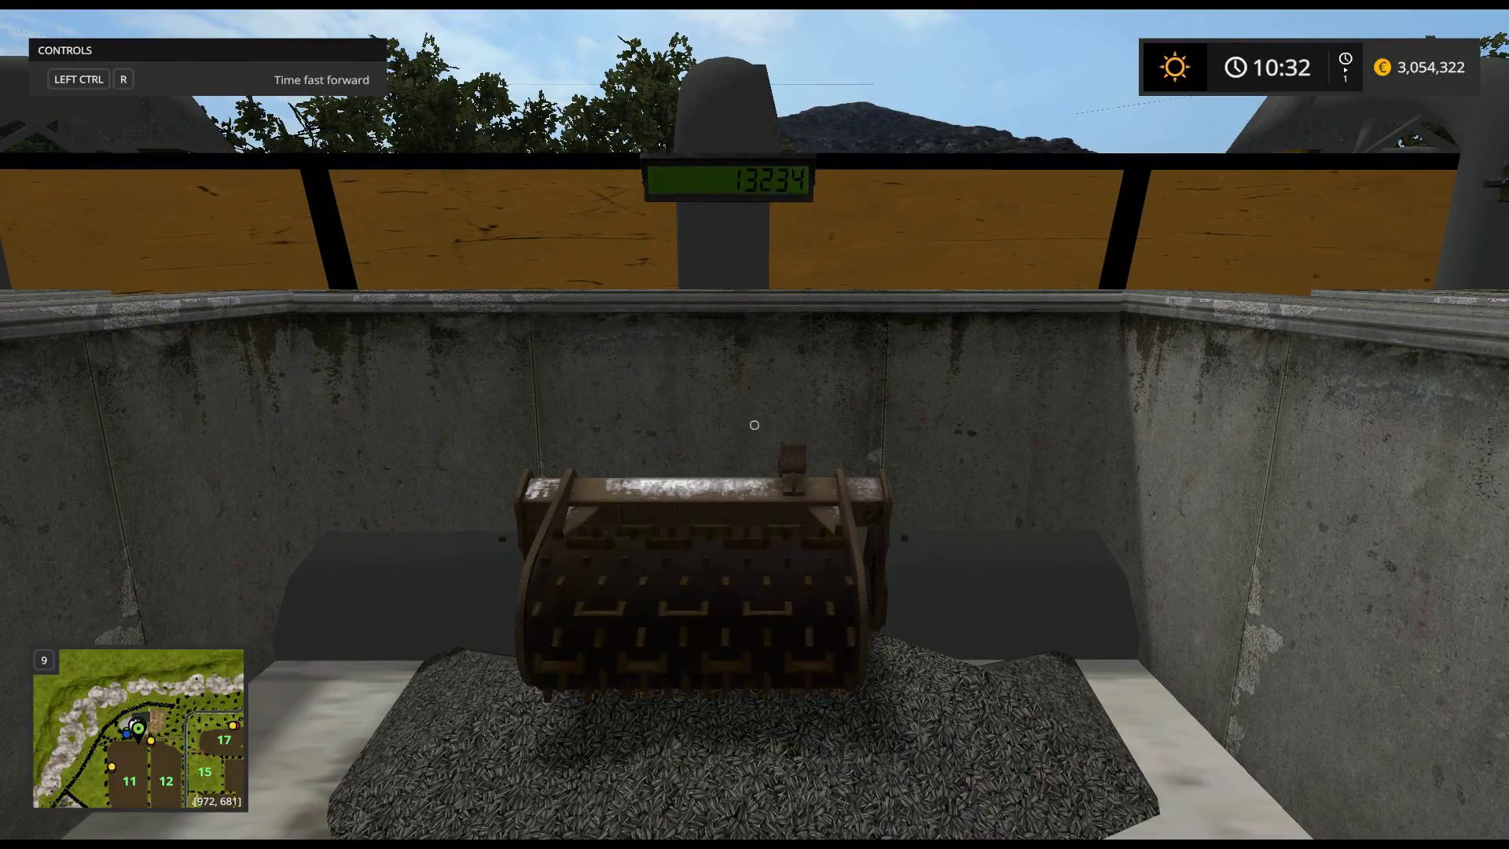
pyautogui.press('s')
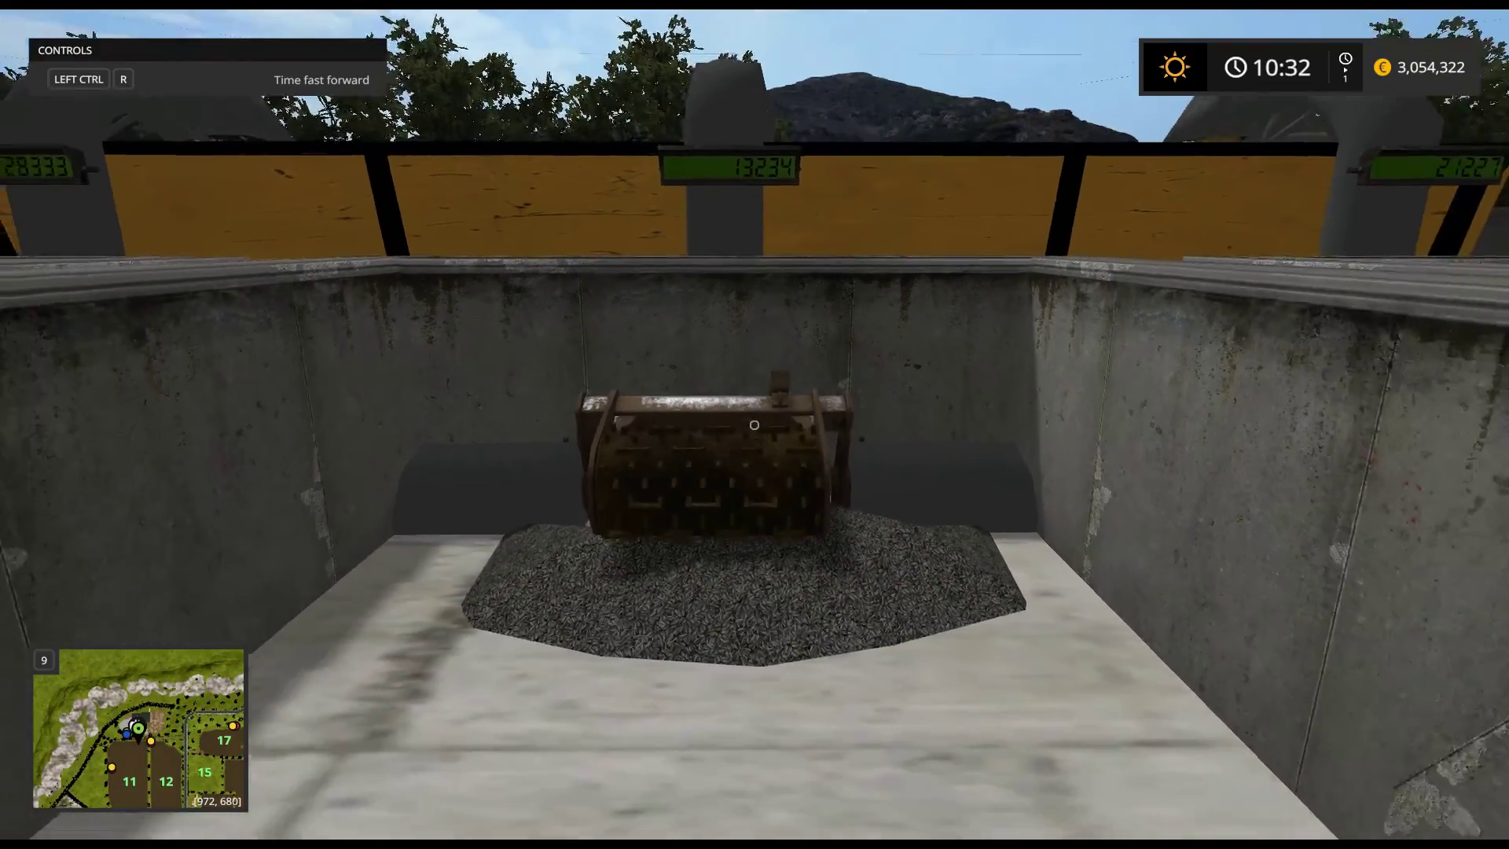
pyautogui.press('d')
pyautogui.press('w')
pyautogui.press('w')
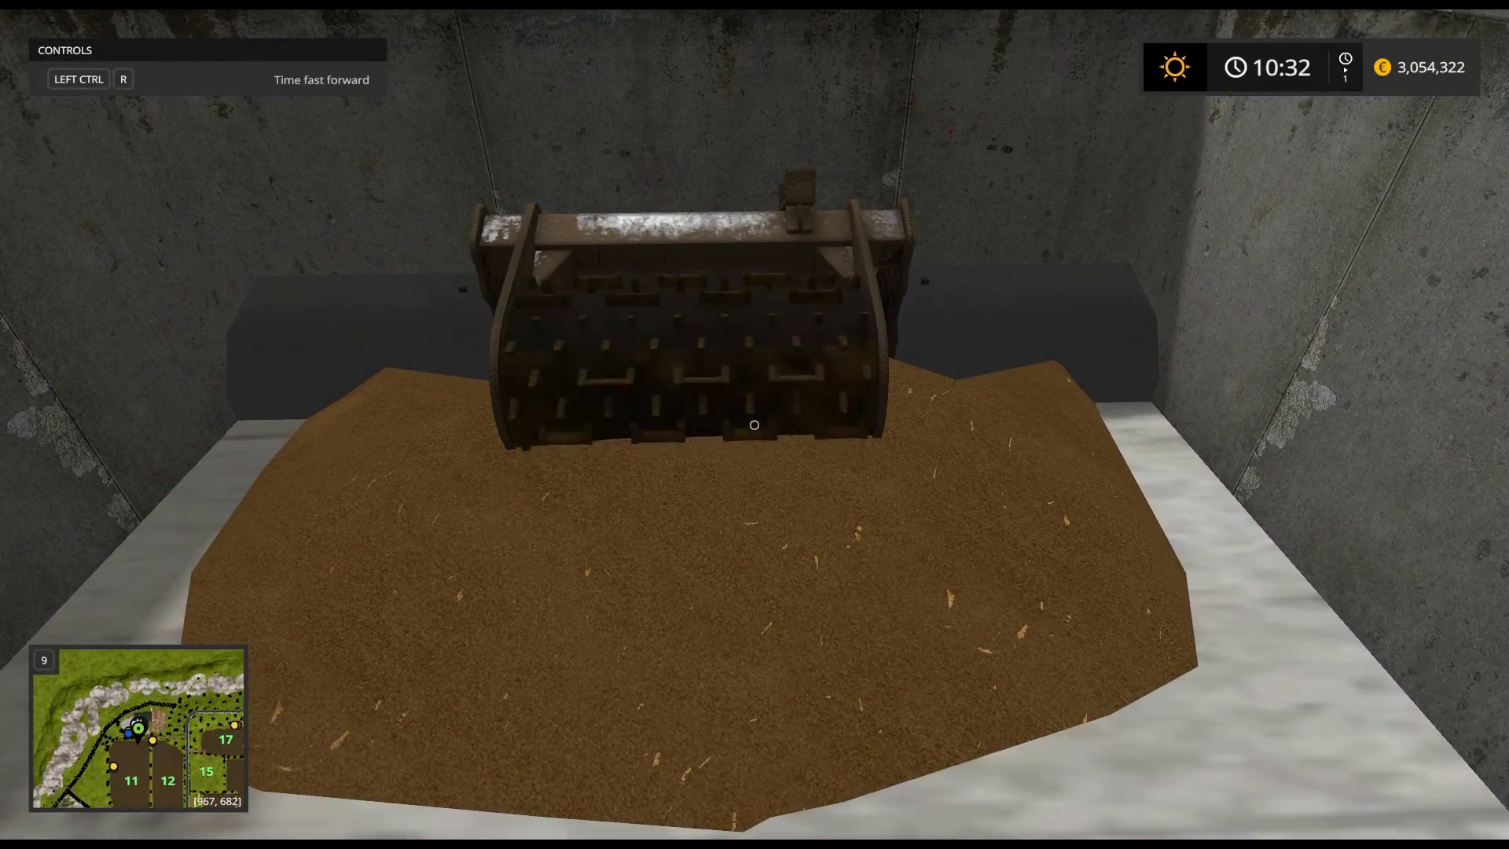
pyautogui.press('s')
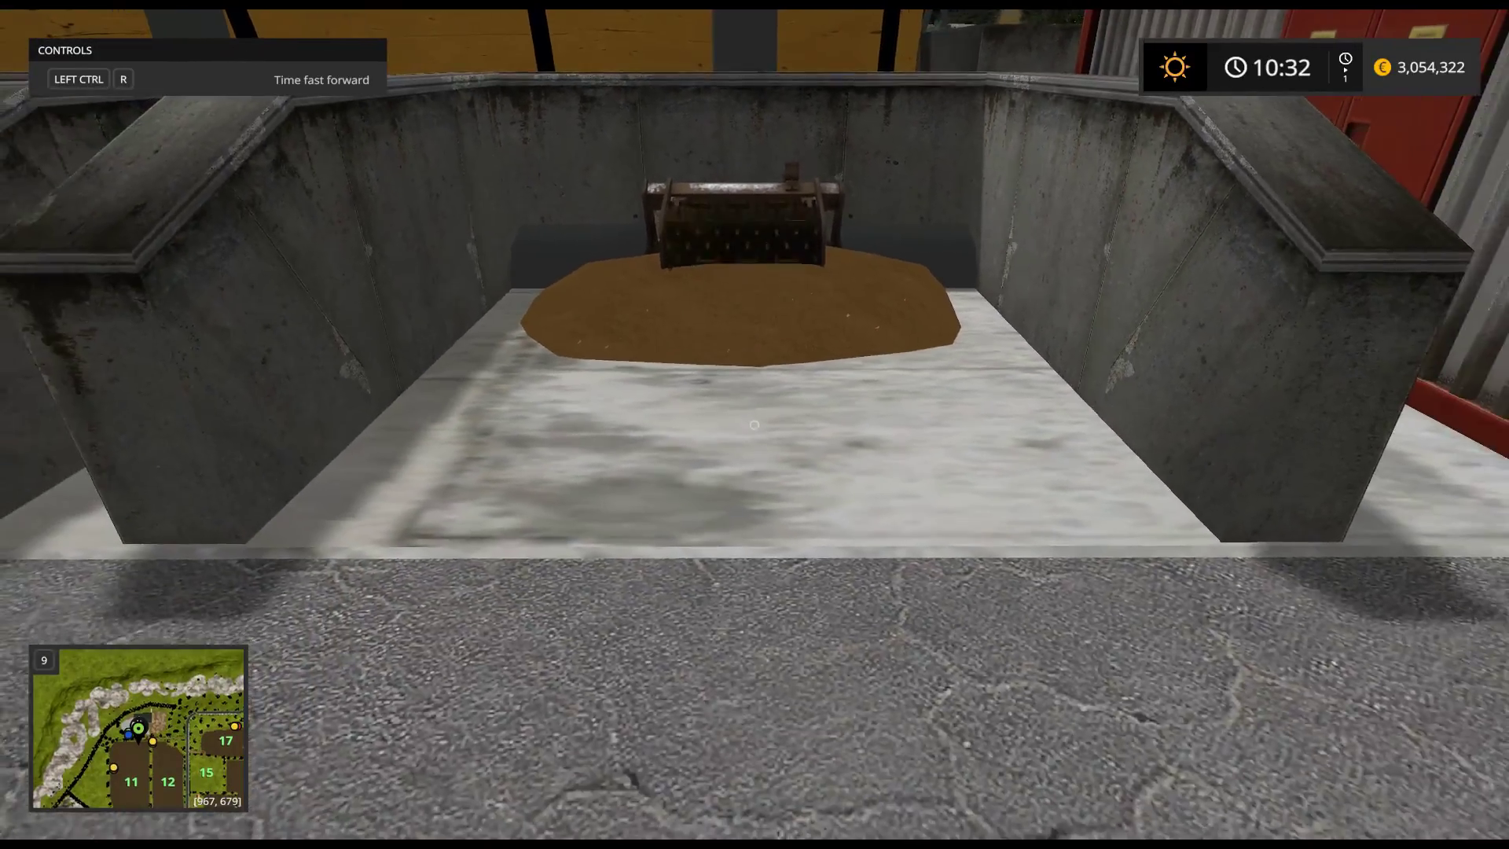
pyautogui.press('s')
pyautogui.press('d')
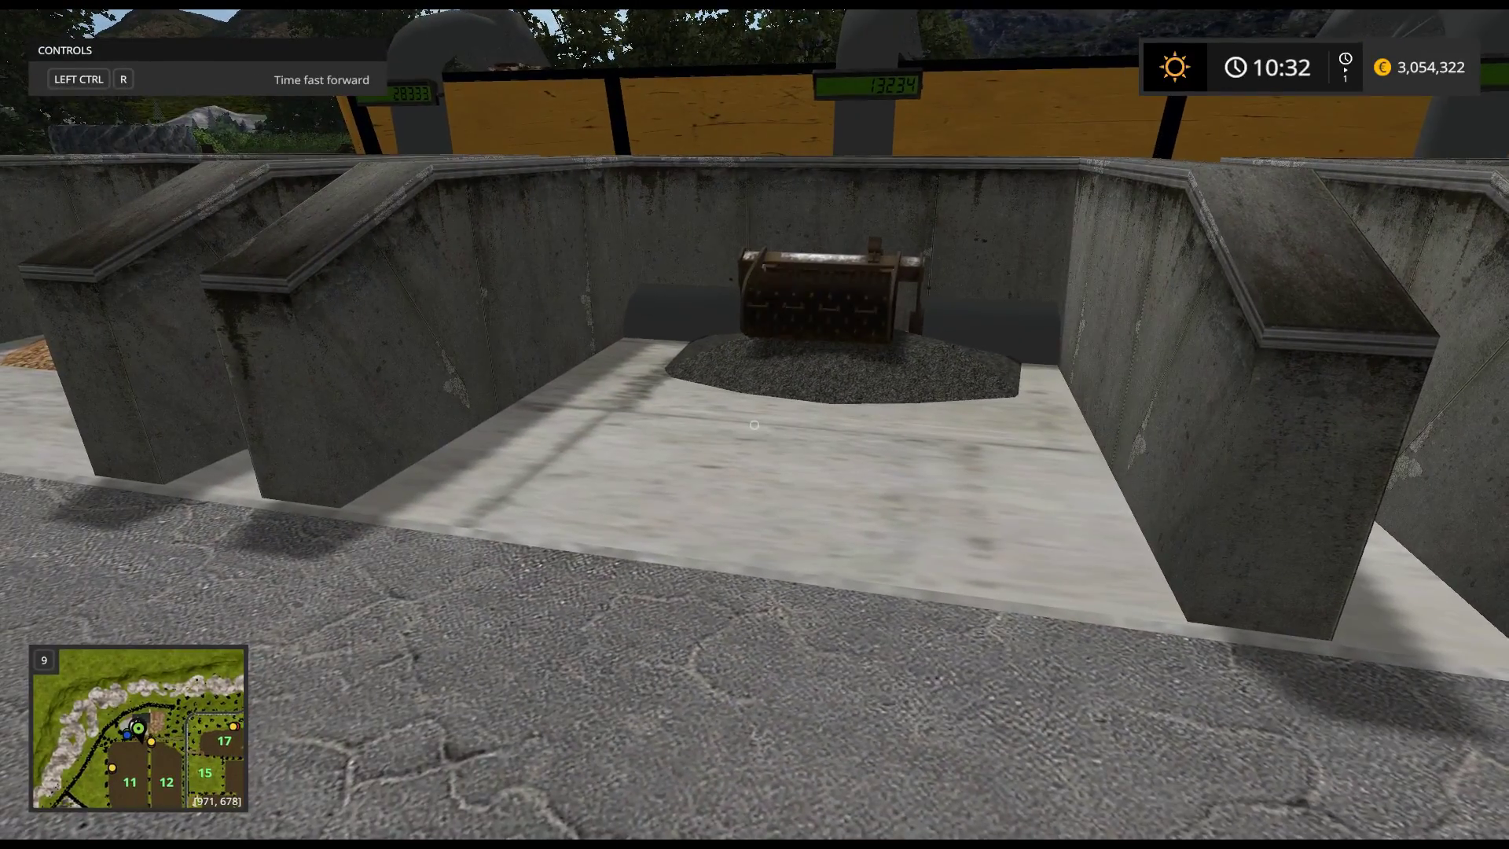
pyautogui.press('w')
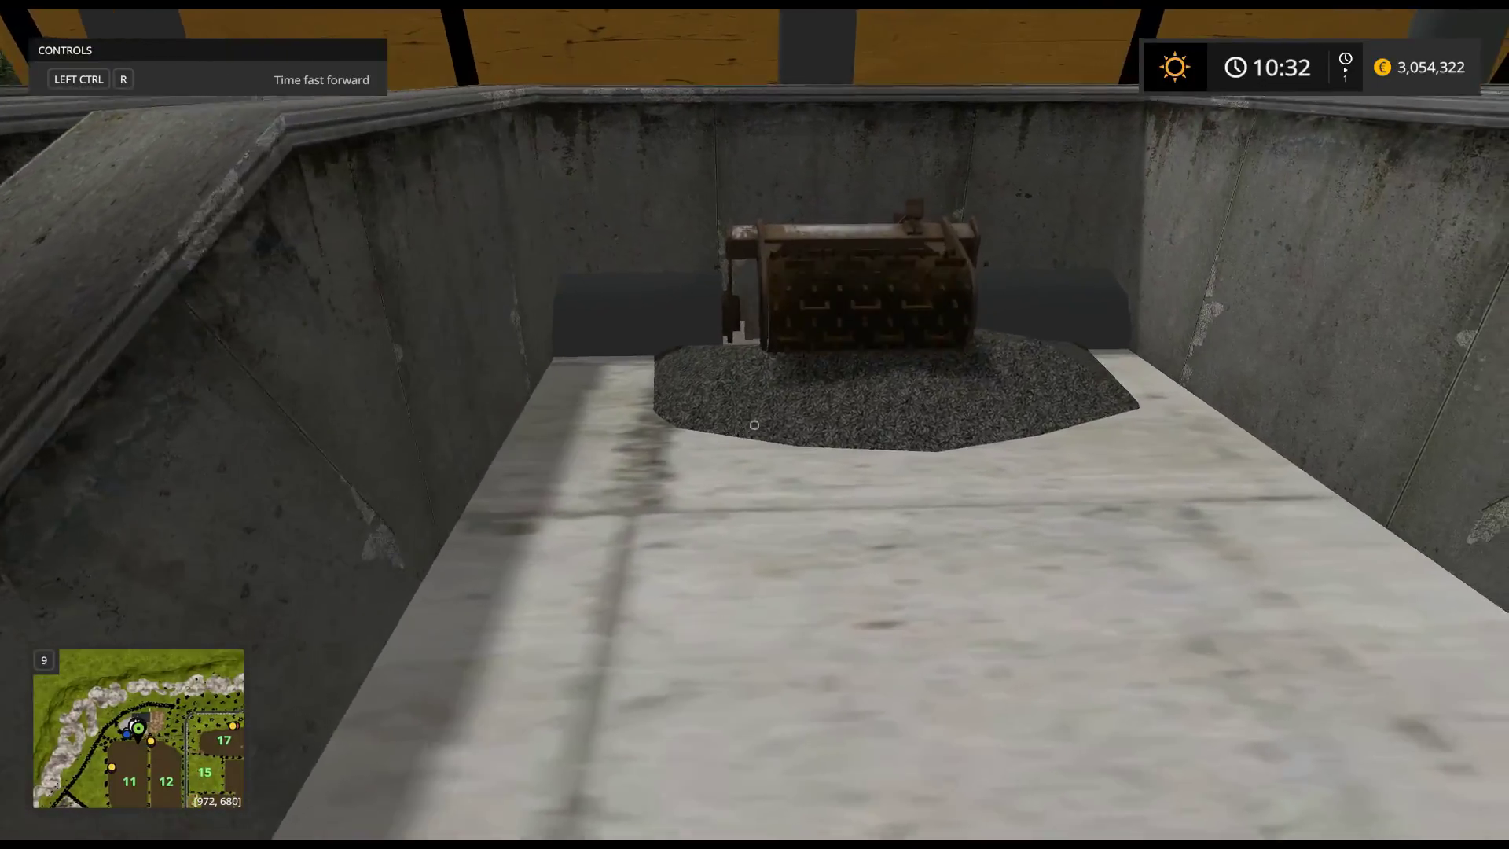
pyautogui.press('s')
pyautogui.press('a')
pyautogui.press('w')
pyautogui.press('d')
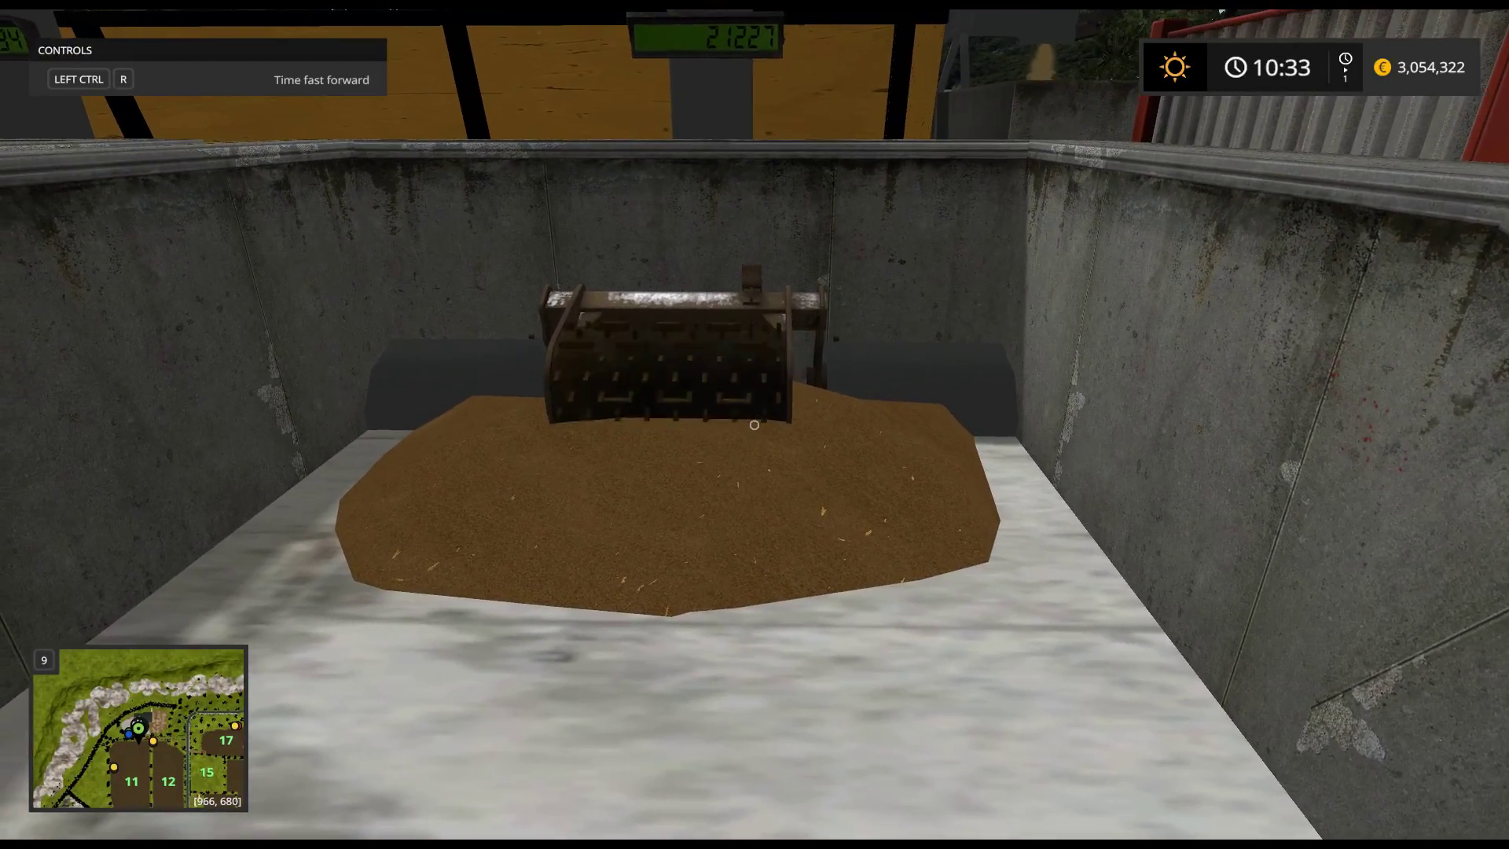
pyautogui.press('s')
pyautogui.press('d')
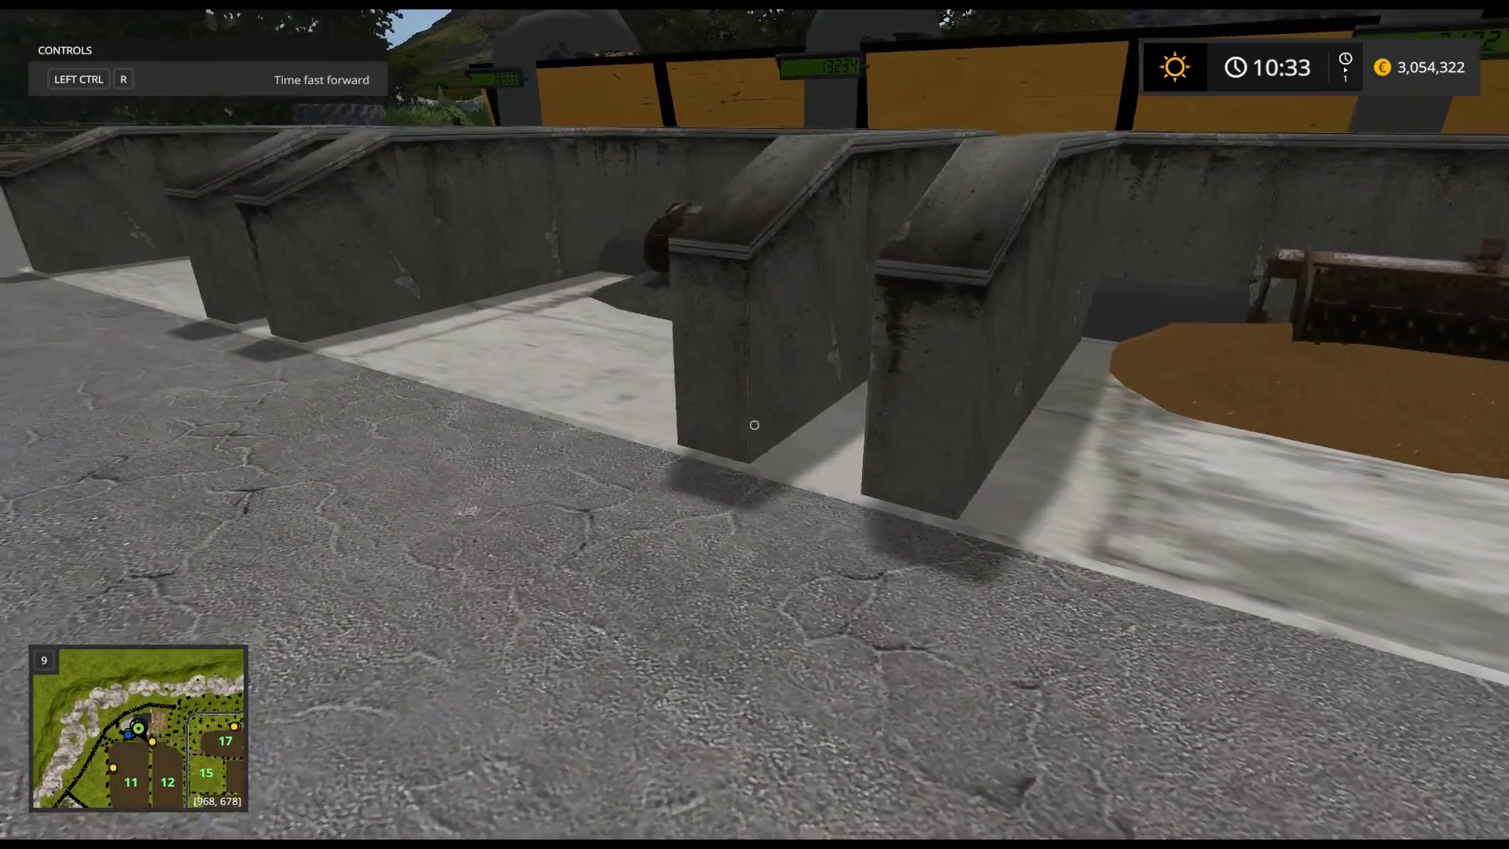
# Step: Walk back and forth along the pig-feed station's three input bays and examine the protein, root-crop and cereal heaps
pyautogui.press('w')
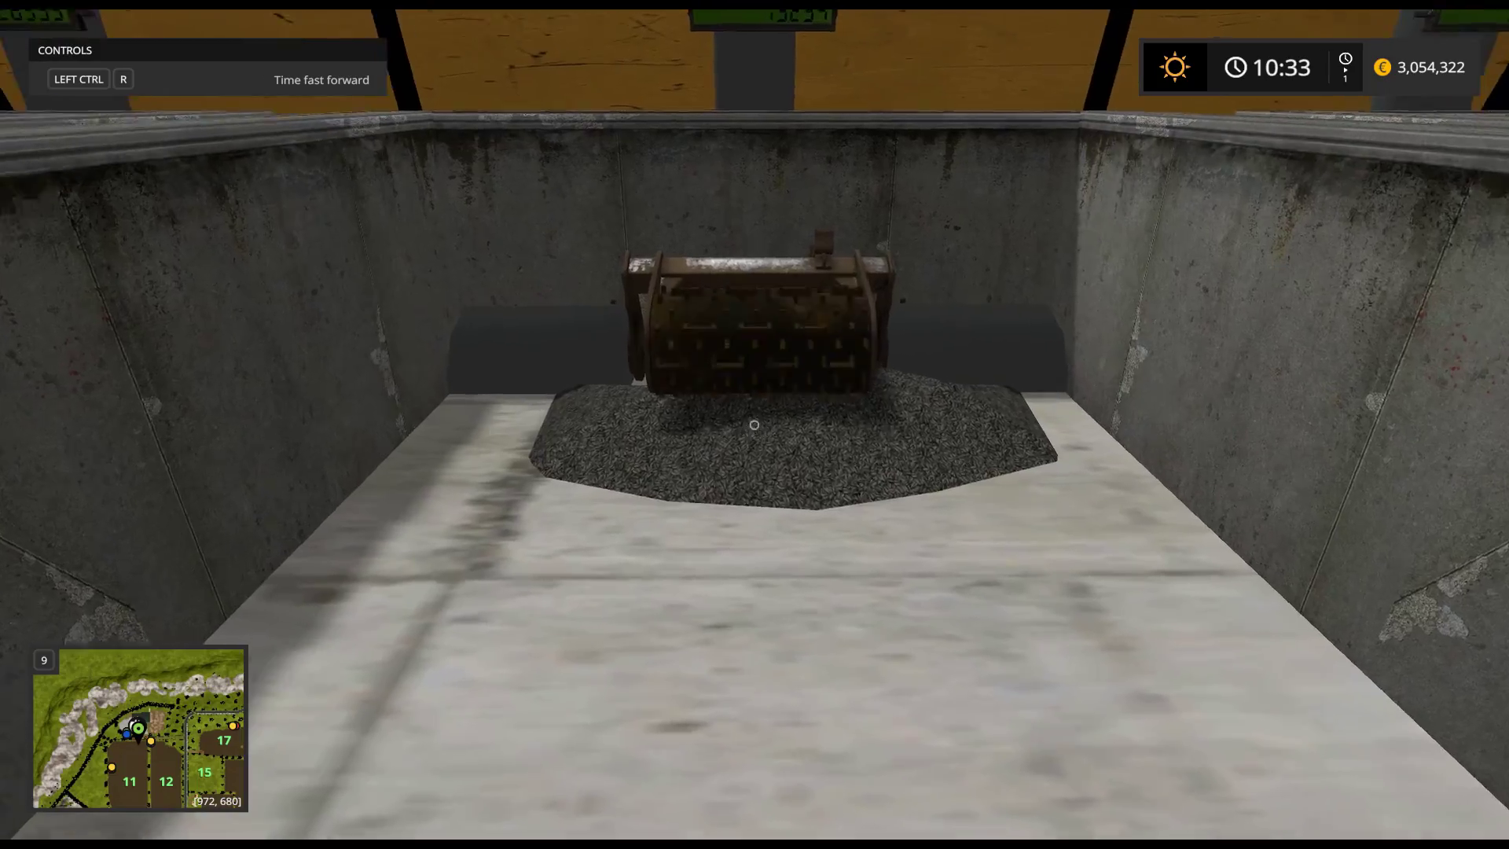
pyautogui.press('s')
pyautogui.press('a')
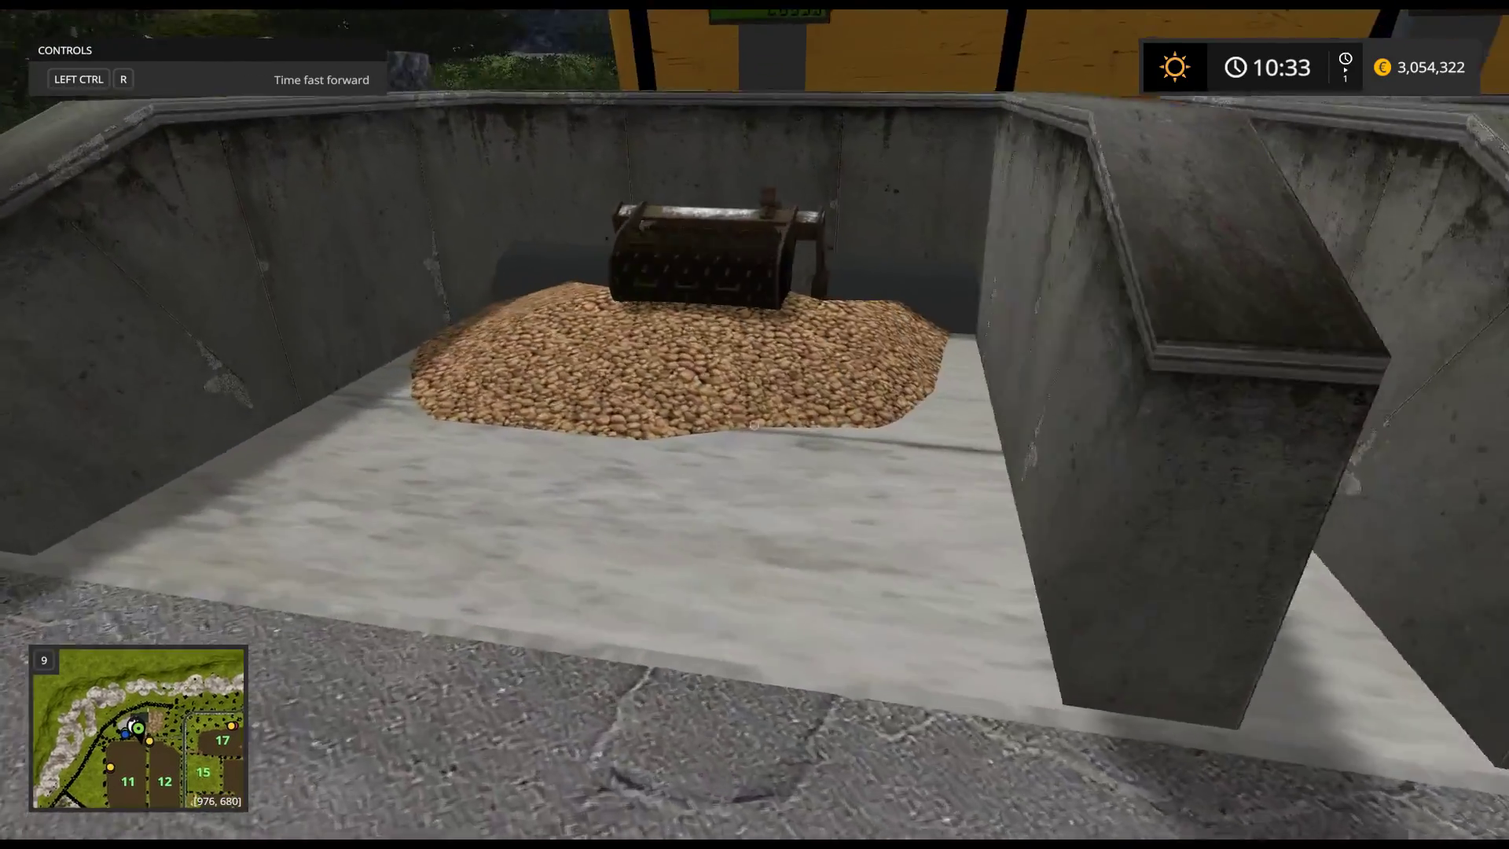
pyautogui.press('d')
pyautogui.press('a')
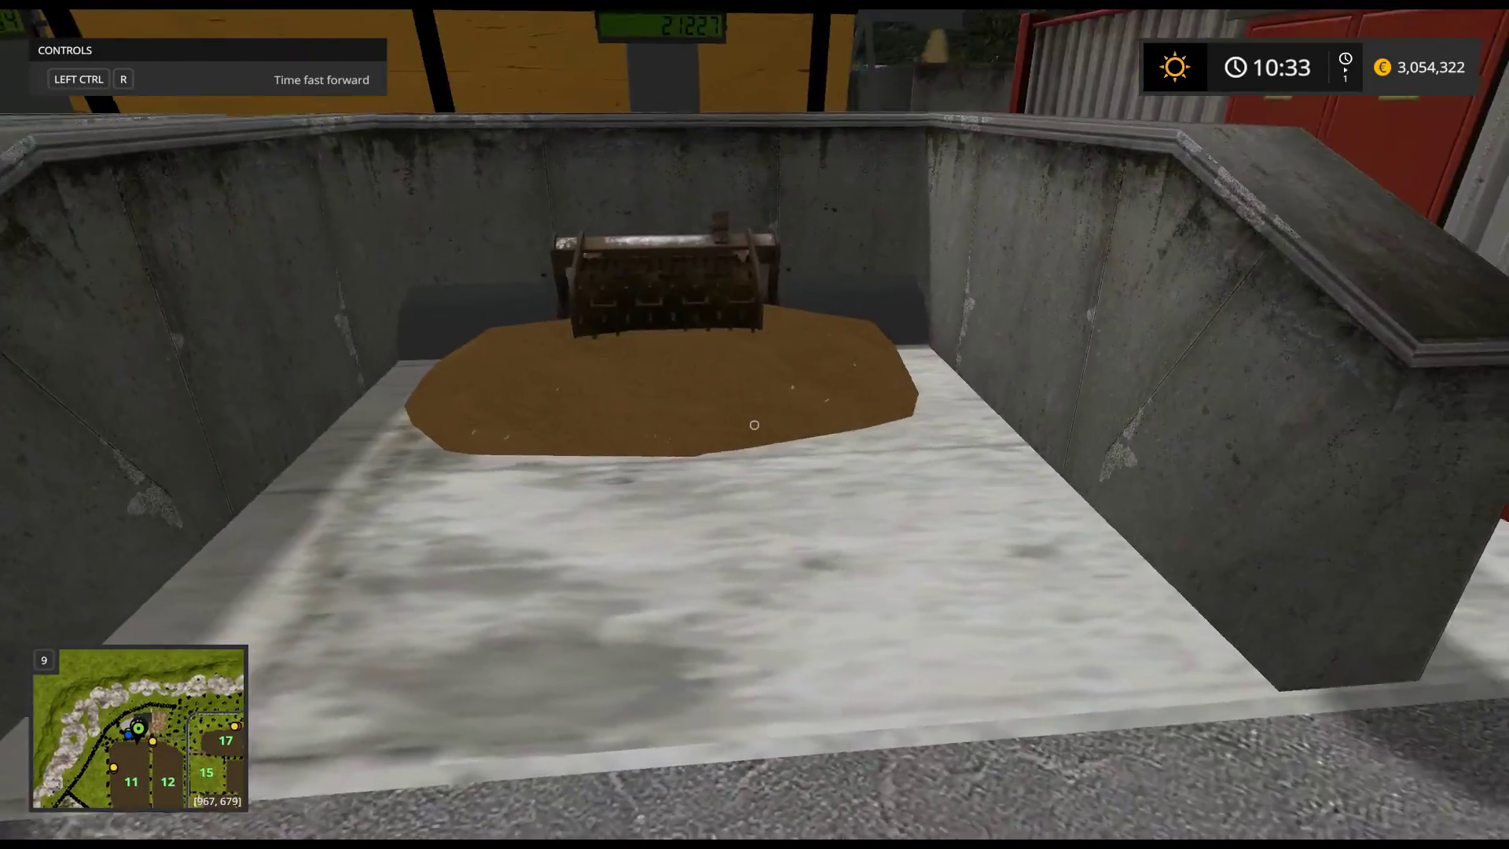
pyautogui.press('s')
pyautogui.press('a')
pyautogui.press('w')
pyautogui.press('s')
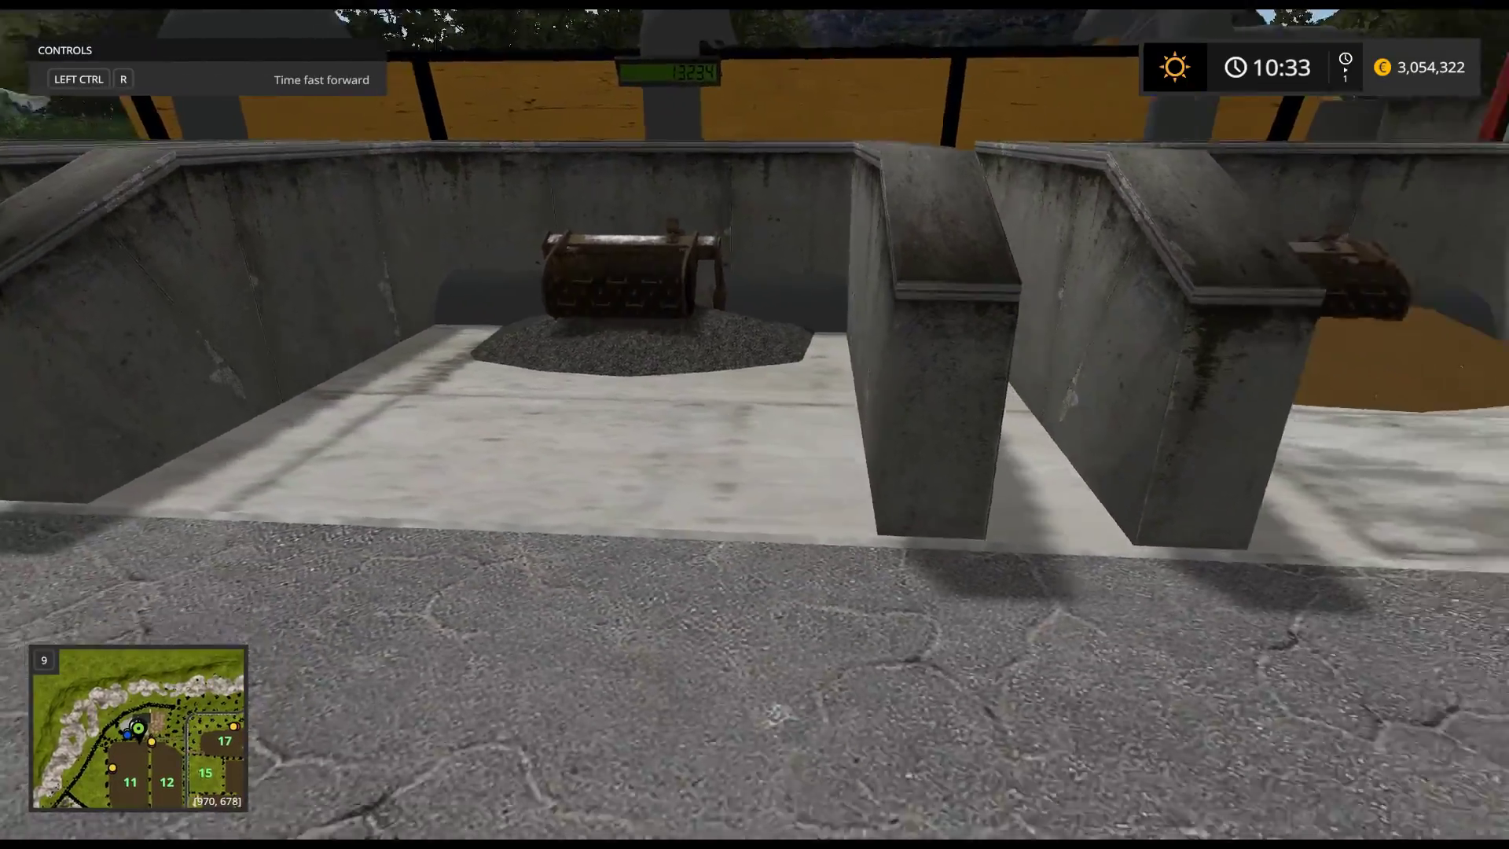
pyautogui.press('d')
pyautogui.press('w')
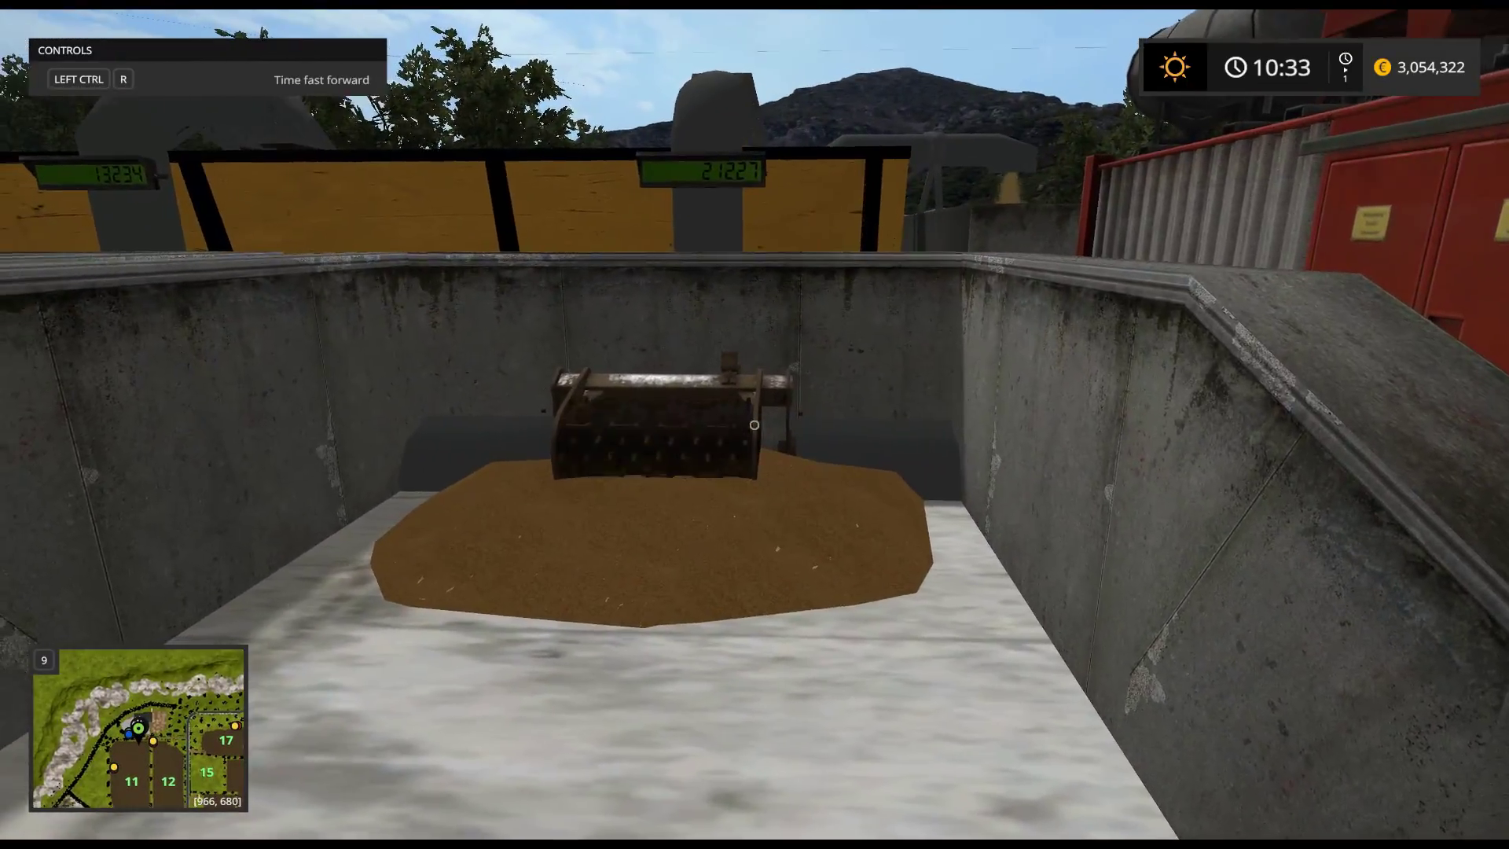
# Step: Go to the Schweinefutter Station display on the container wall and read its raw-material and product levels
pyautogui.press('w')
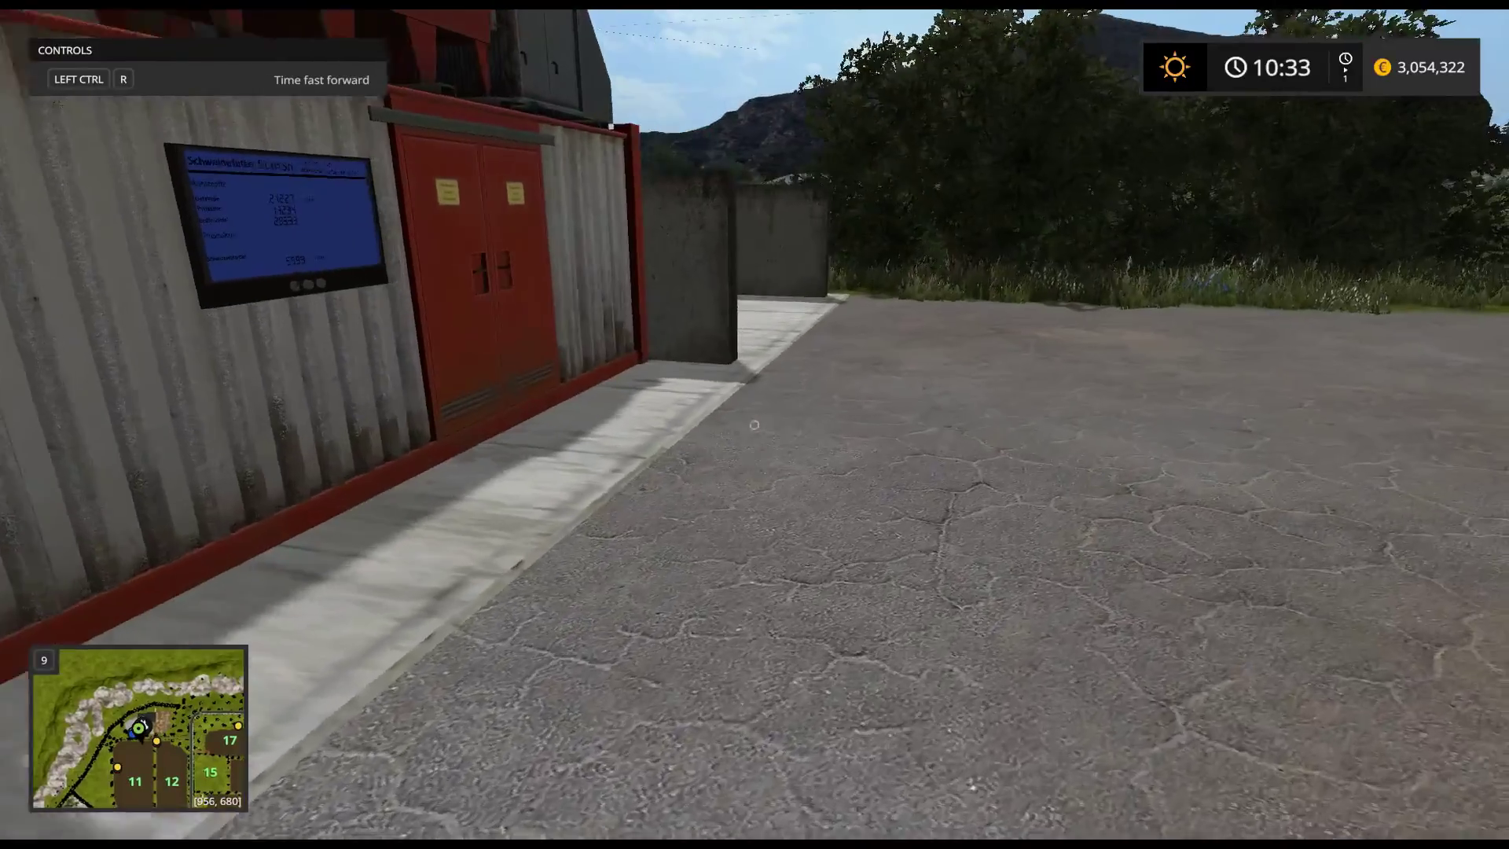
pyautogui.press('w')
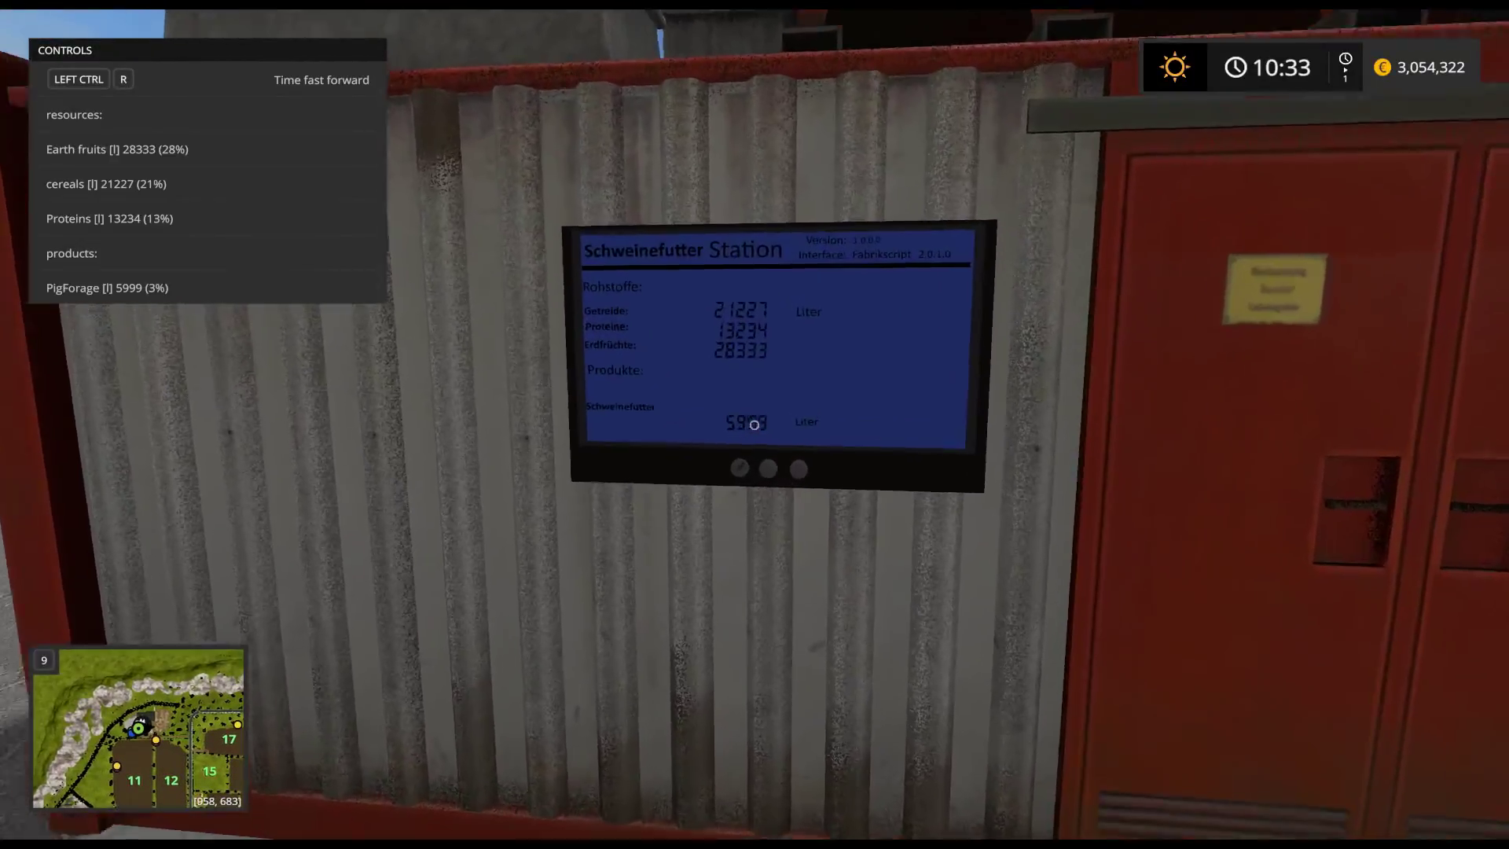
pyautogui.press('w')
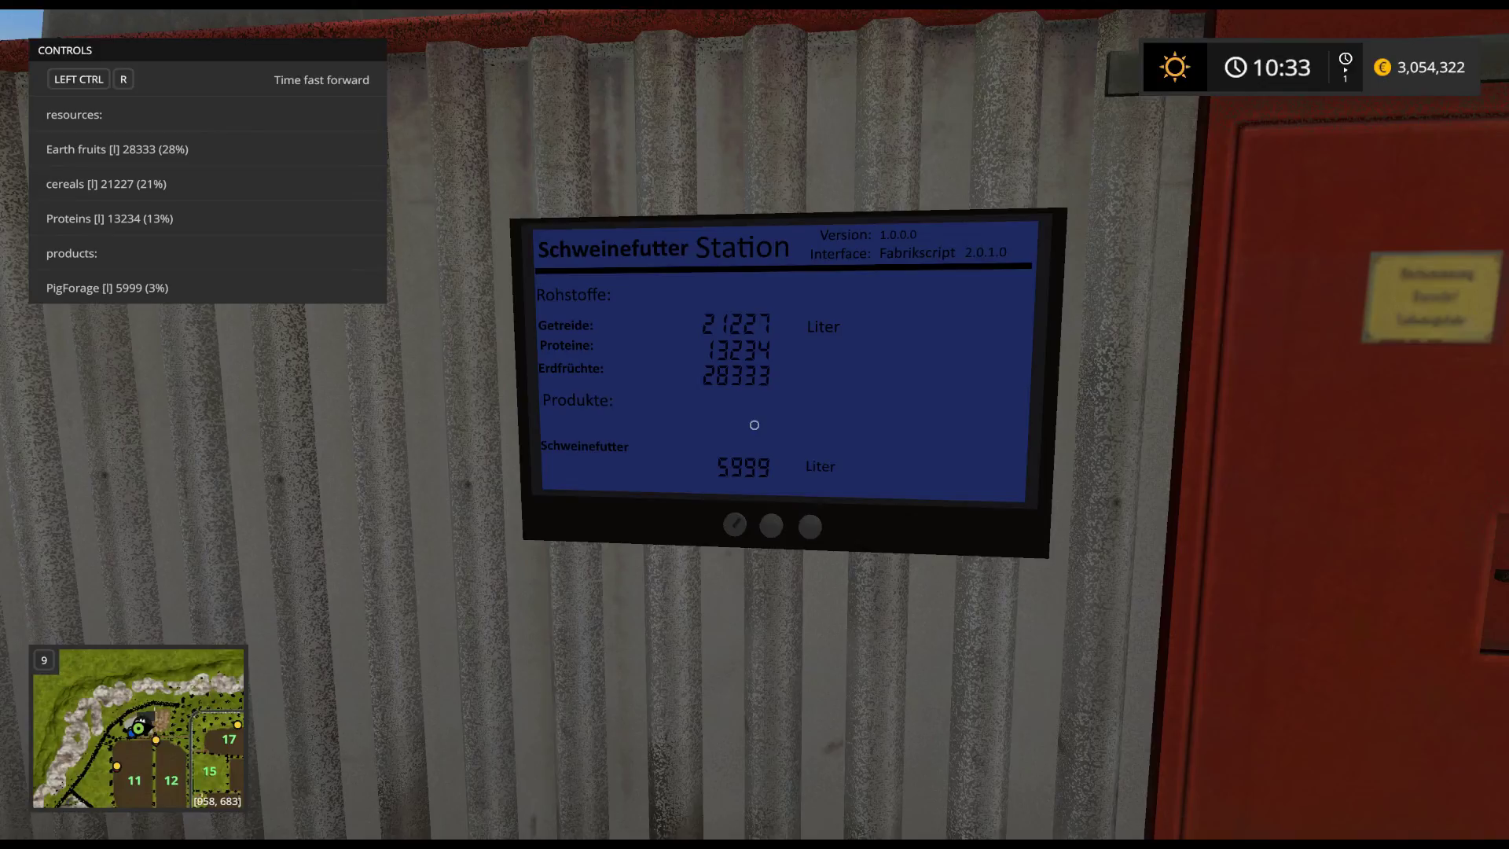
pyautogui.press('s')
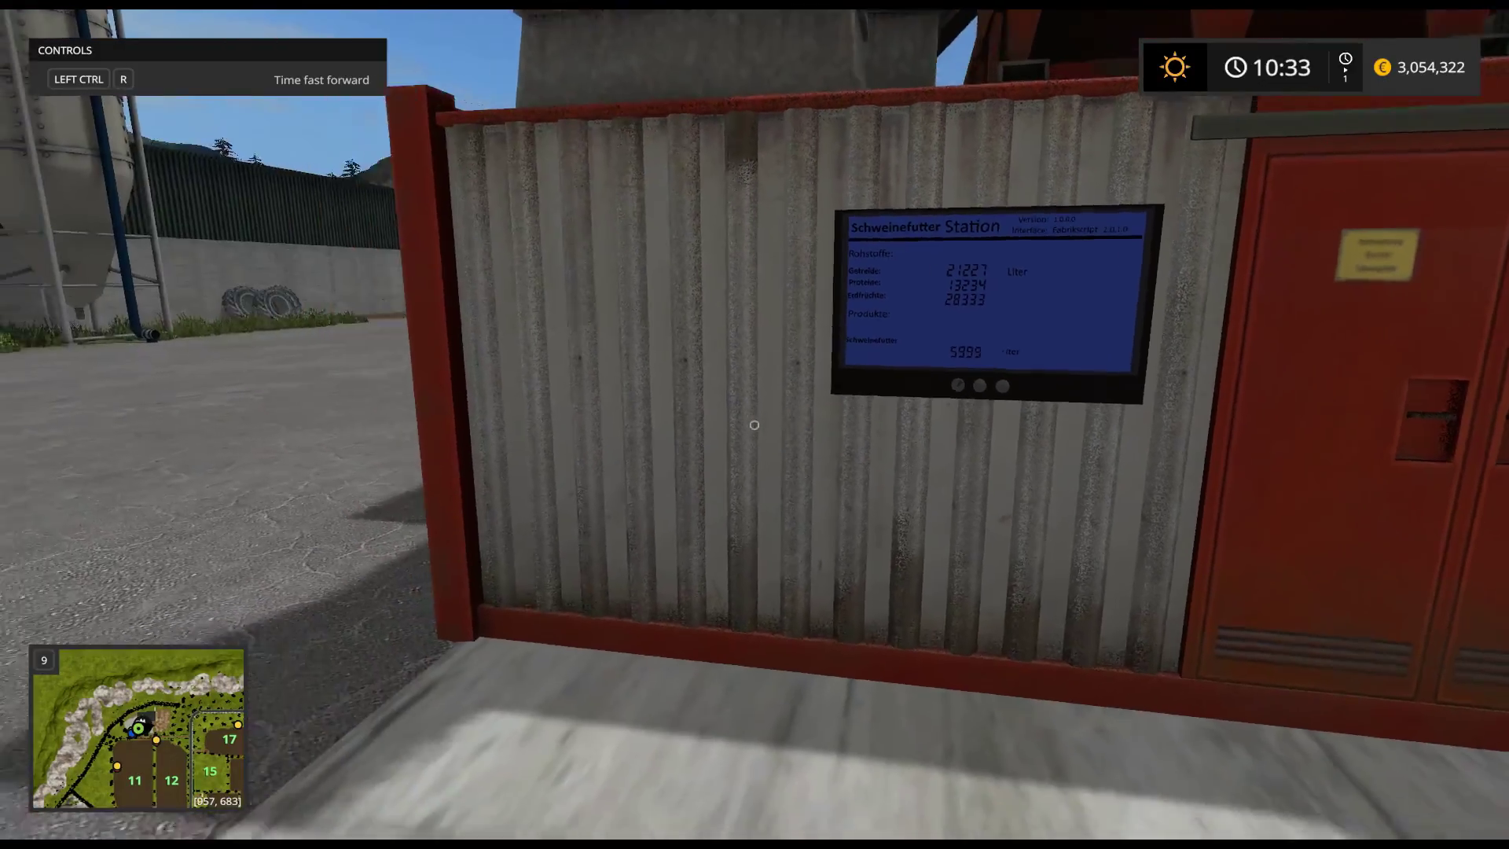
# Step: Return to the pig-feed input bays and compare the level display above each bay, from cereals to root crops
pyautogui.press('w')
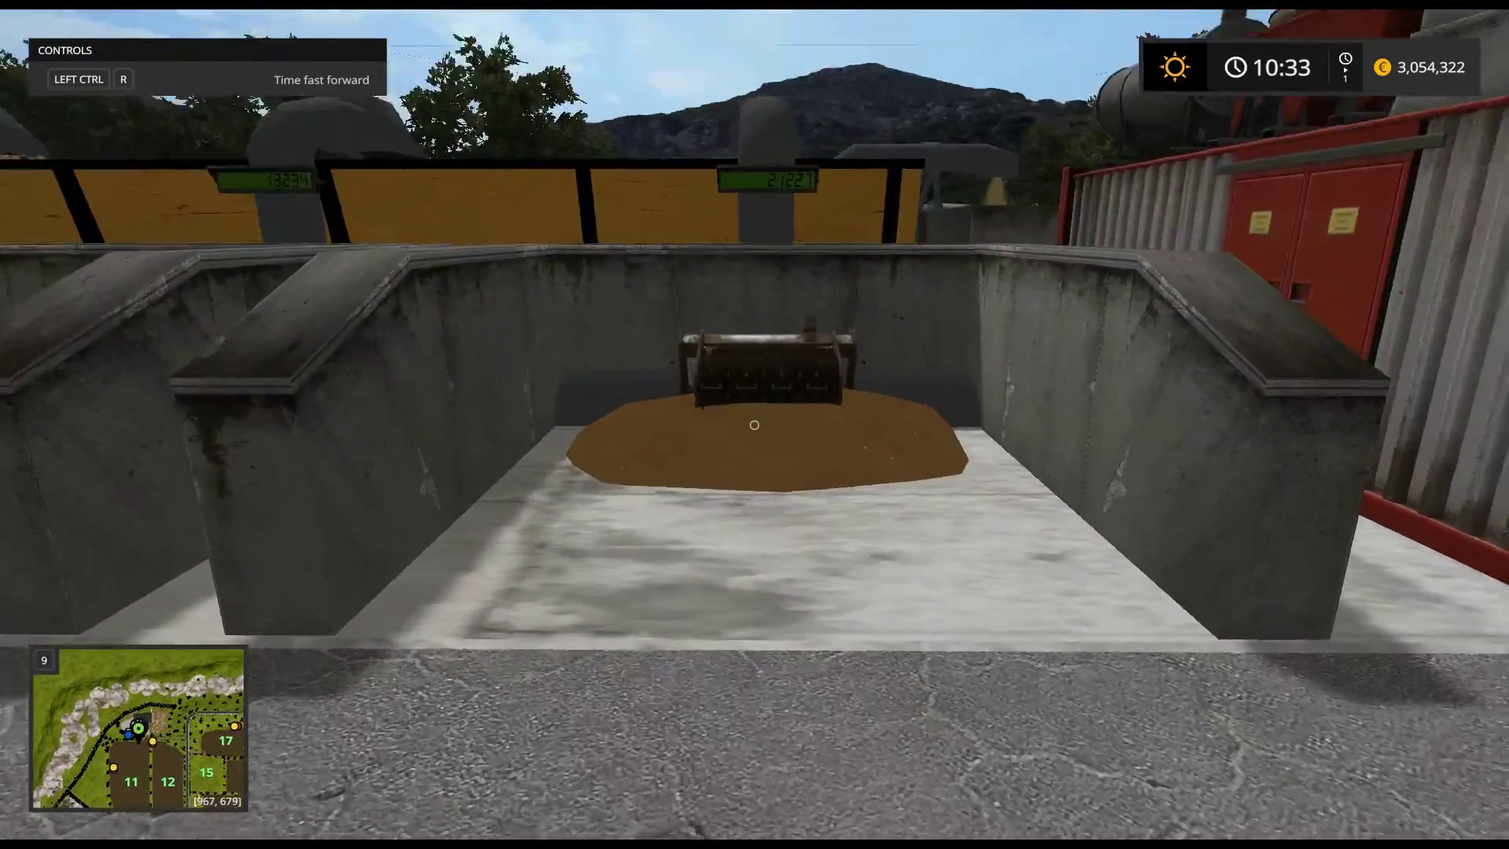
pyautogui.press('a')
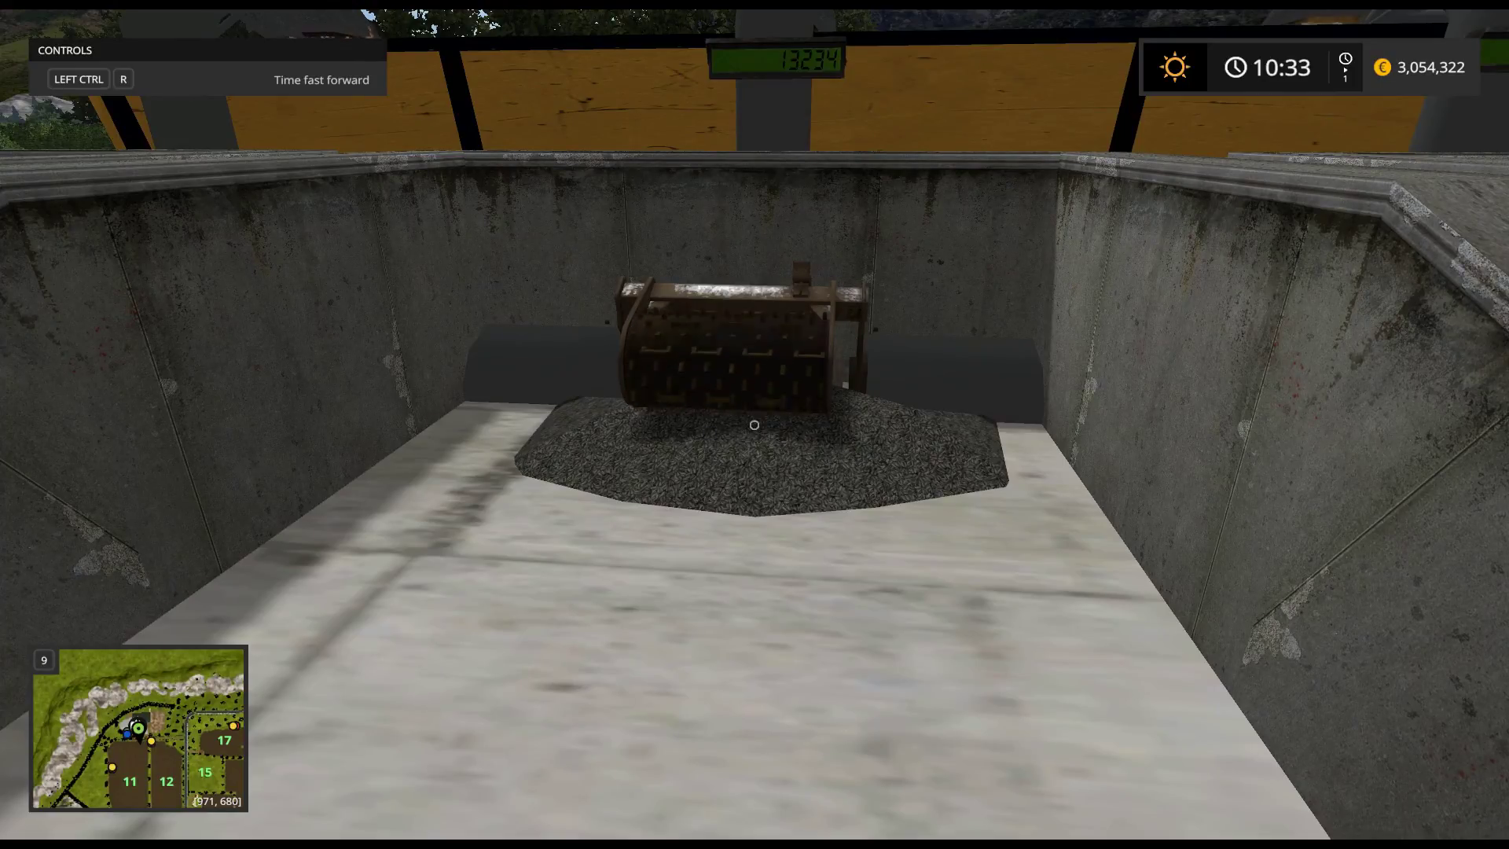
pyautogui.press('a')
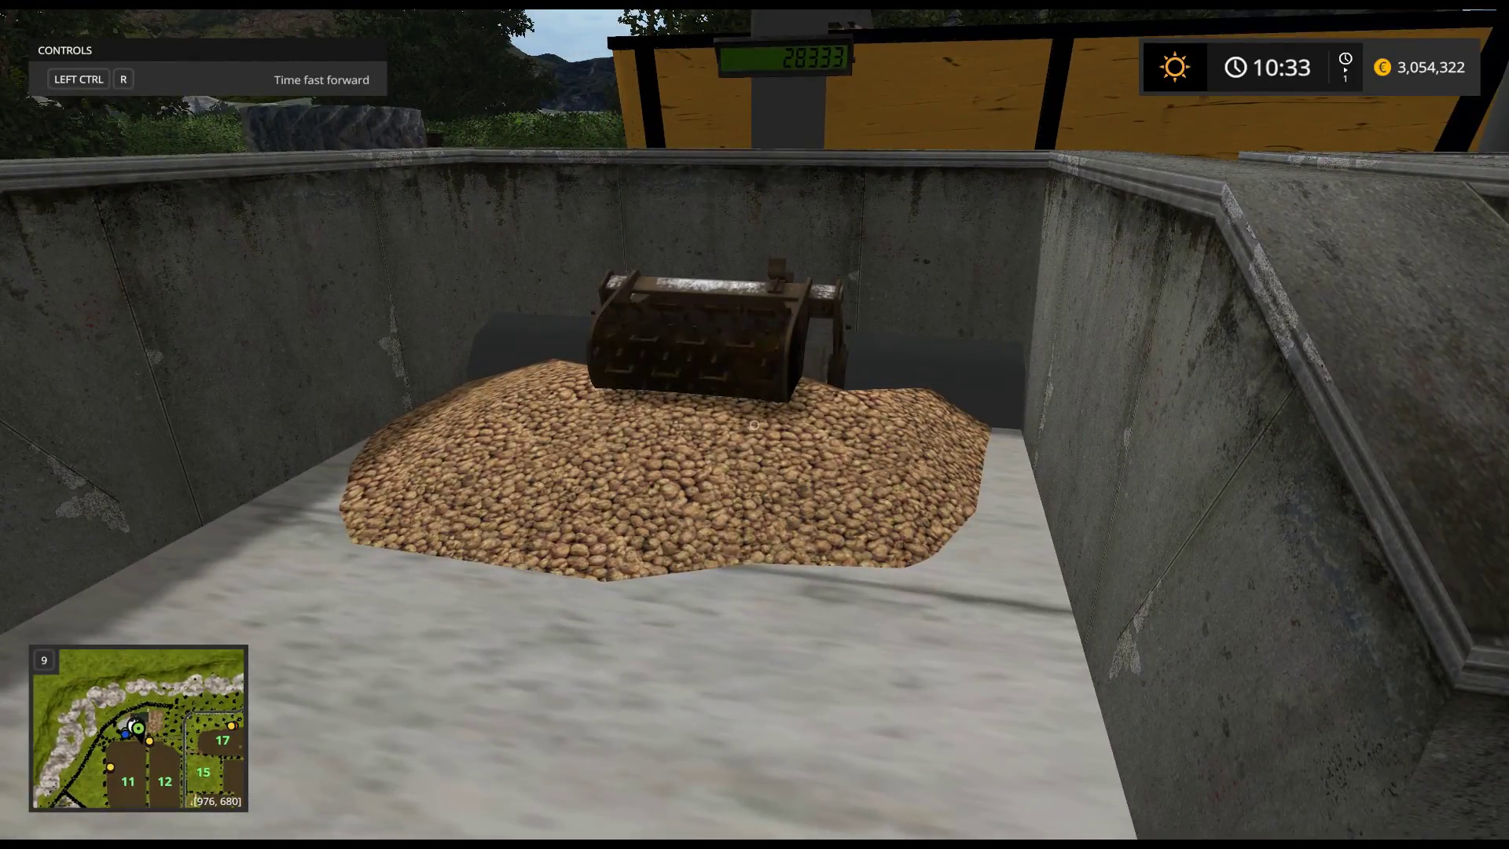
pyautogui.press('s')
pyautogui.press('d')
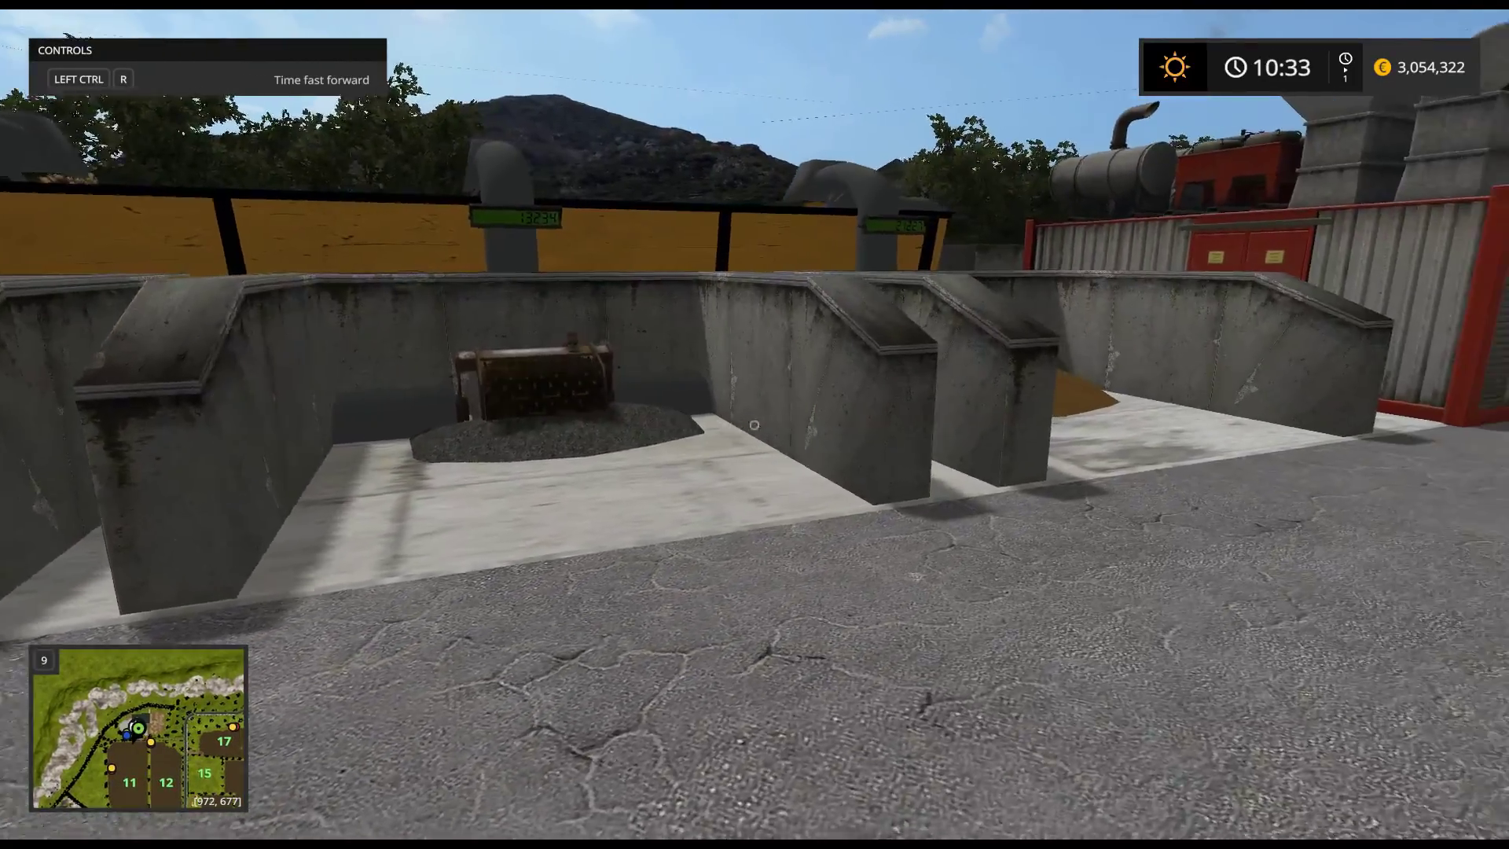
# Step: Back away from the pig-feed bays and view the dividing walls, feed pipes and level displays from the yard
pyautogui.press('s')
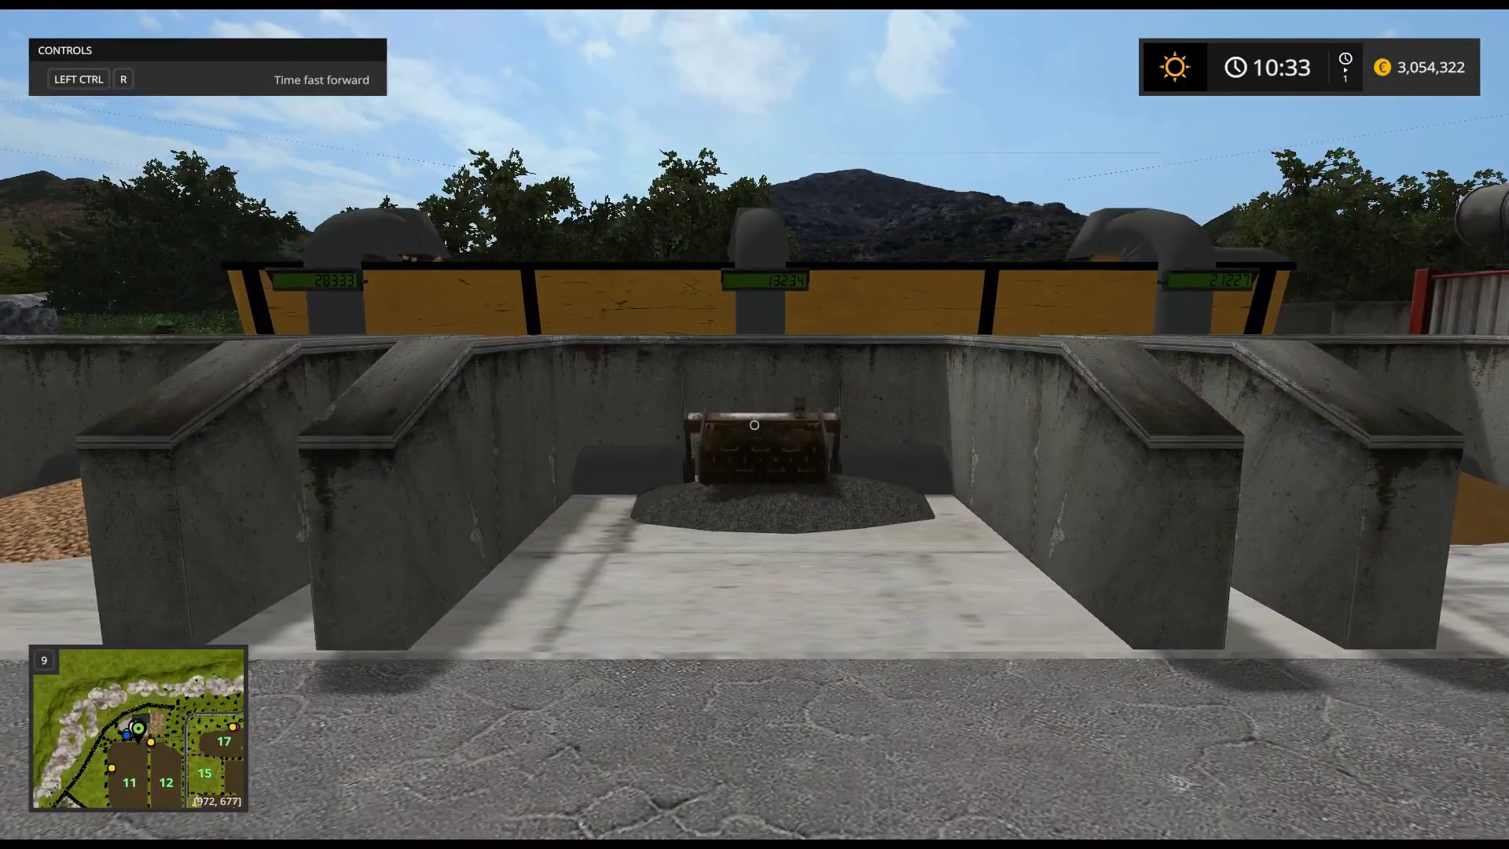
pyautogui.press('d')
pyautogui.press('a')
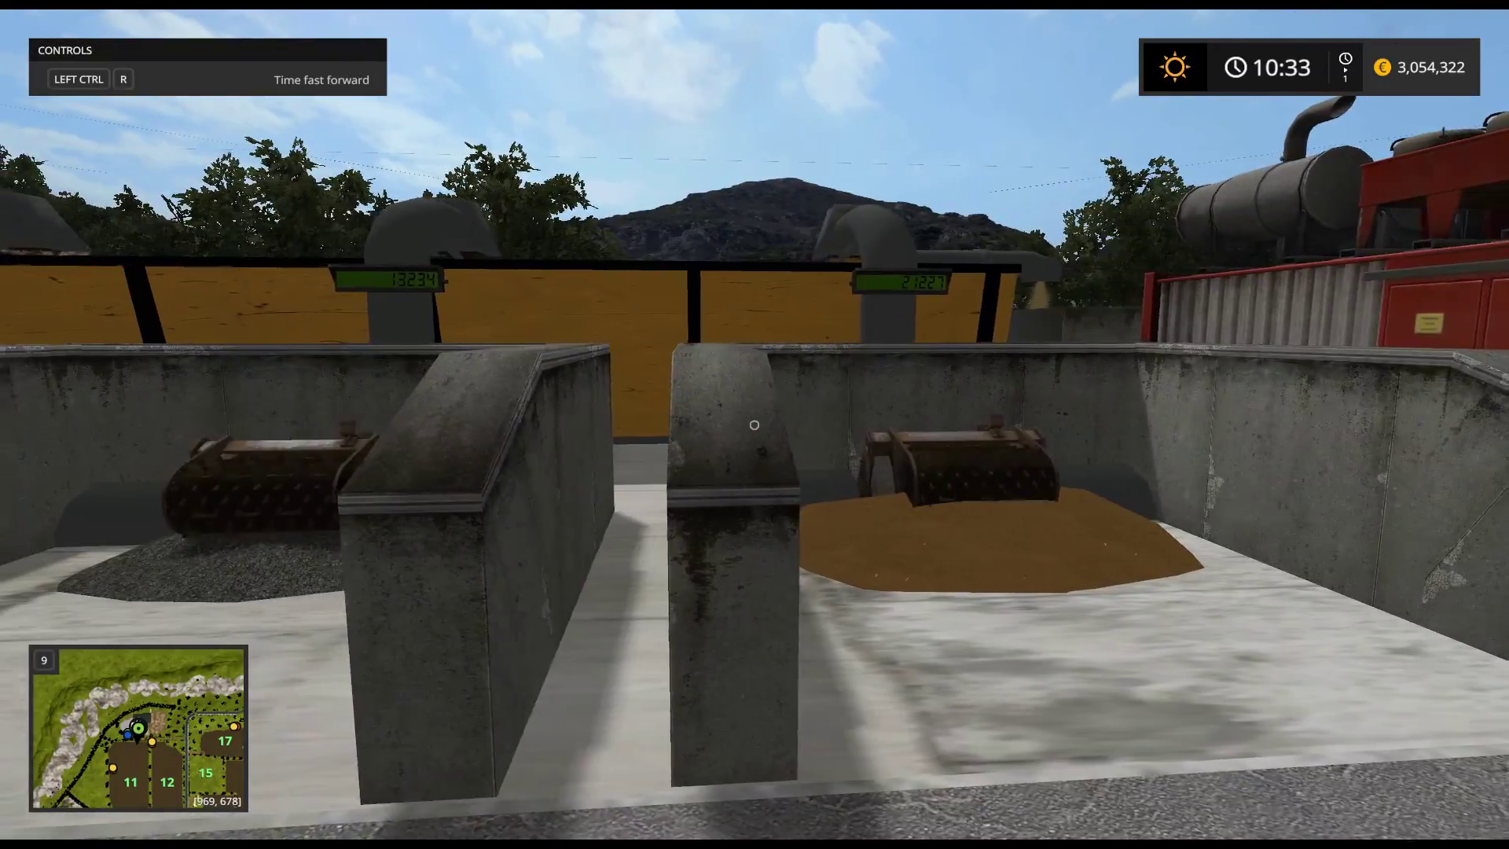
pyautogui.press('a')
pyautogui.press('d')
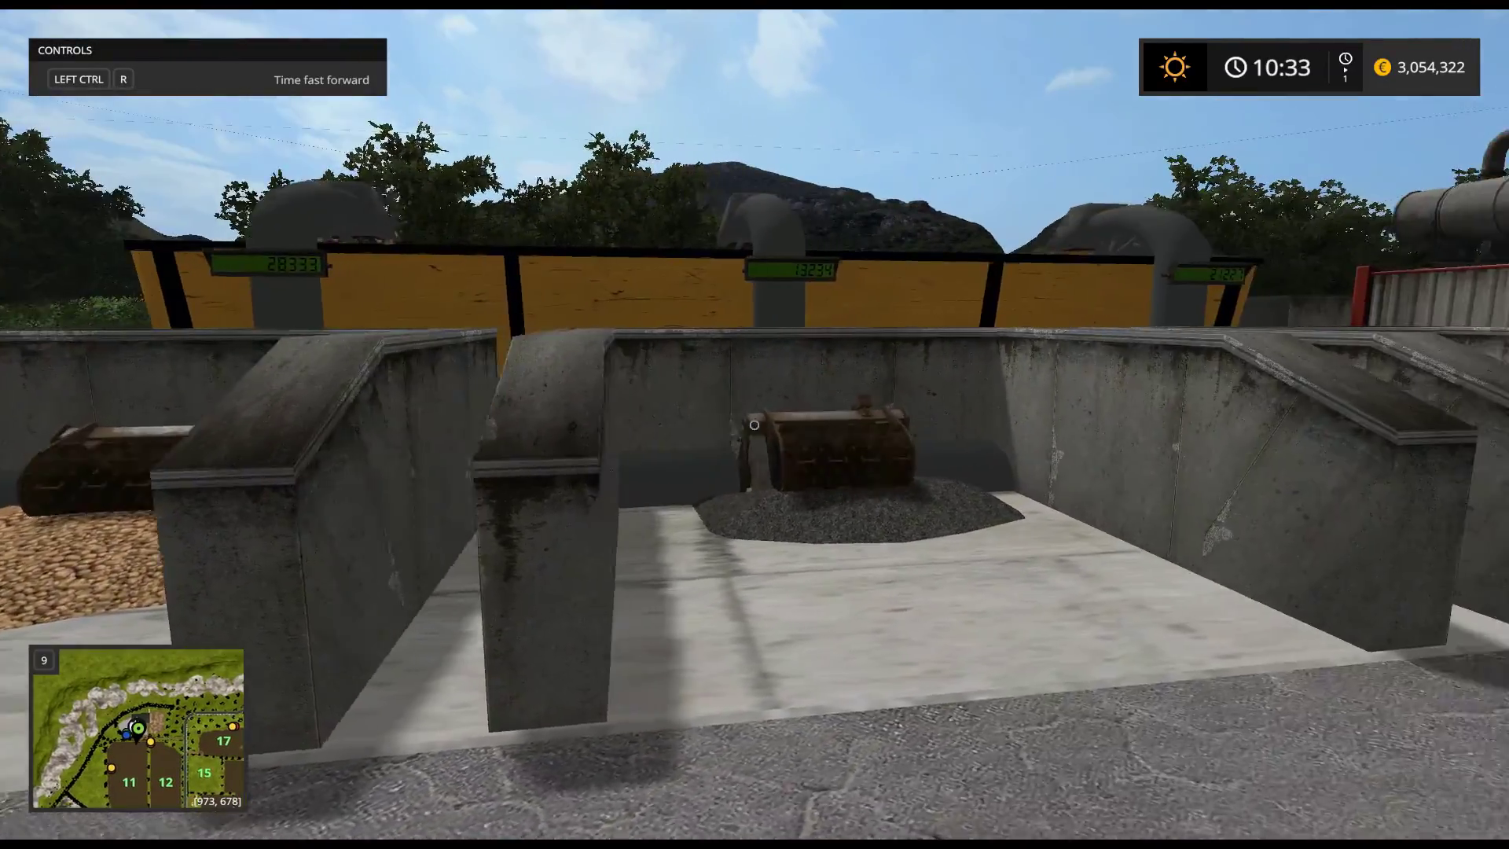
pyautogui.press('s')
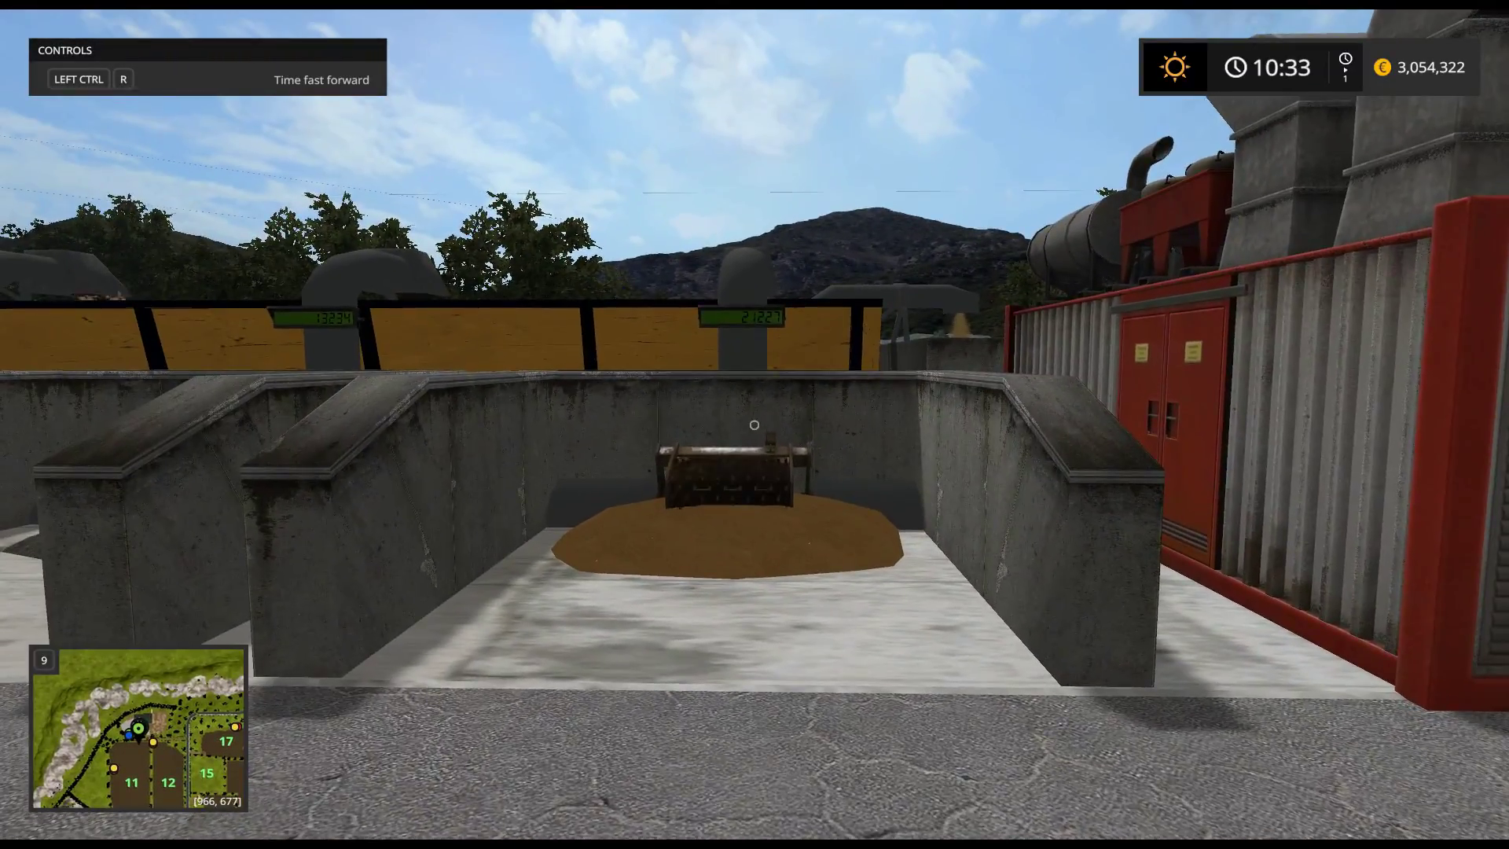
pyautogui.press('a')
pyautogui.press('d')
pyautogui.press('w')
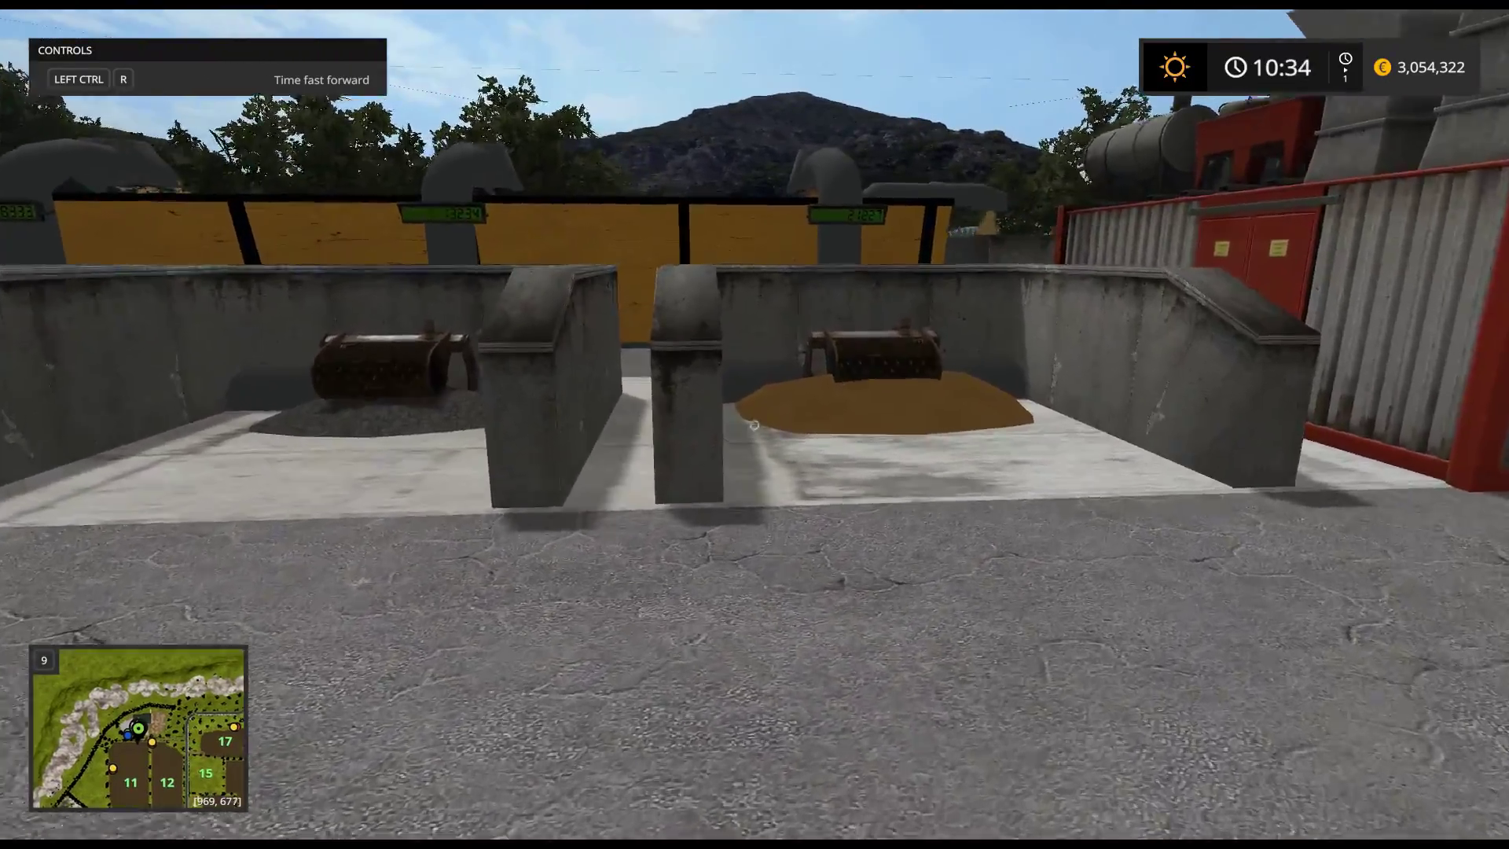
pyautogui.press('d')
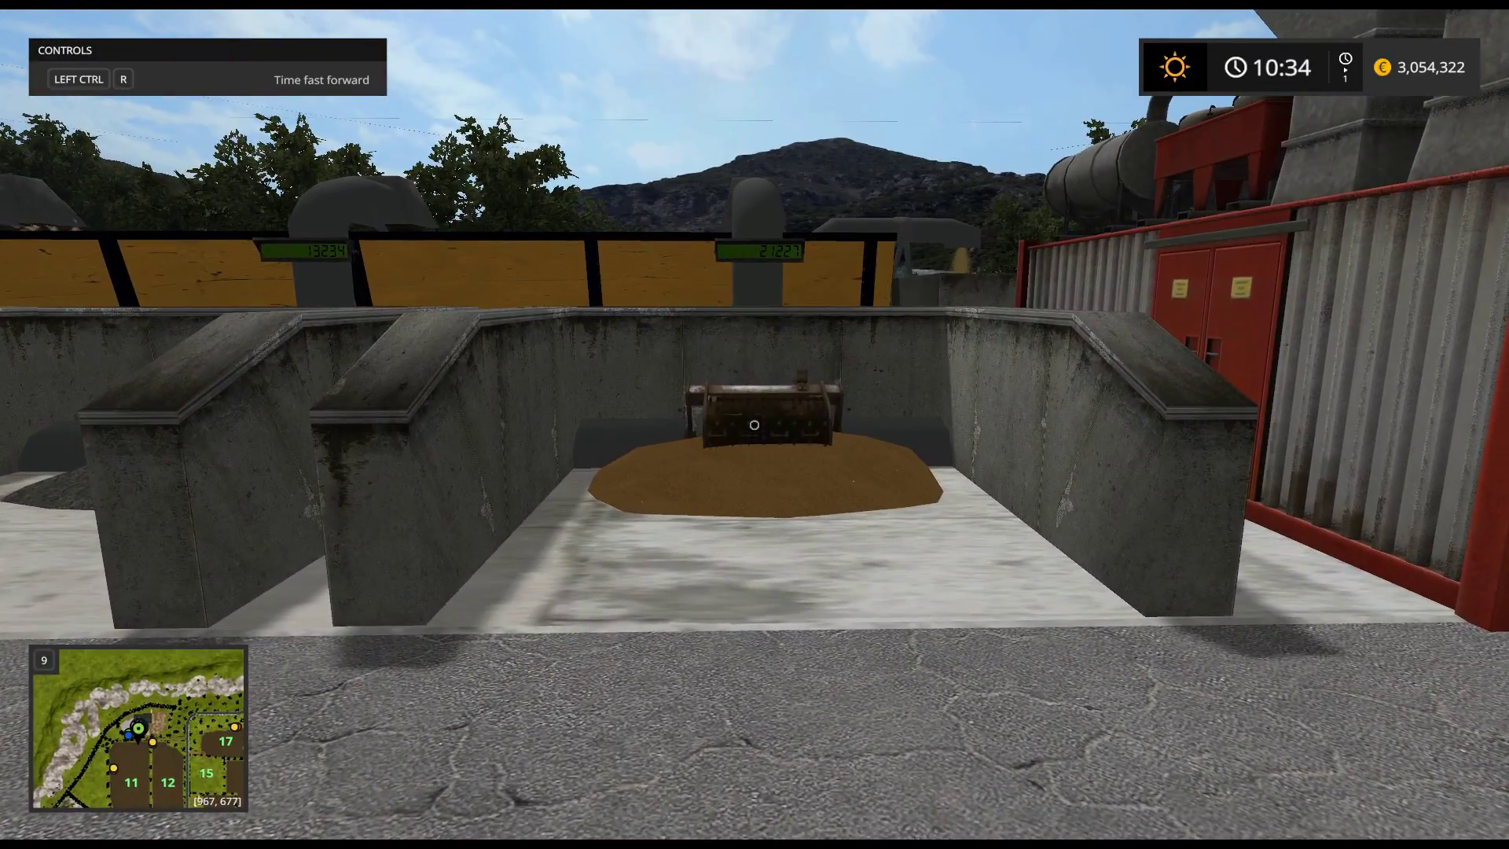
# Step: Walk past the station's display and red doors to the output bay and examine the pig feed falling there
pyautogui.press('d')
pyautogui.press('w')
pyautogui.press('d')
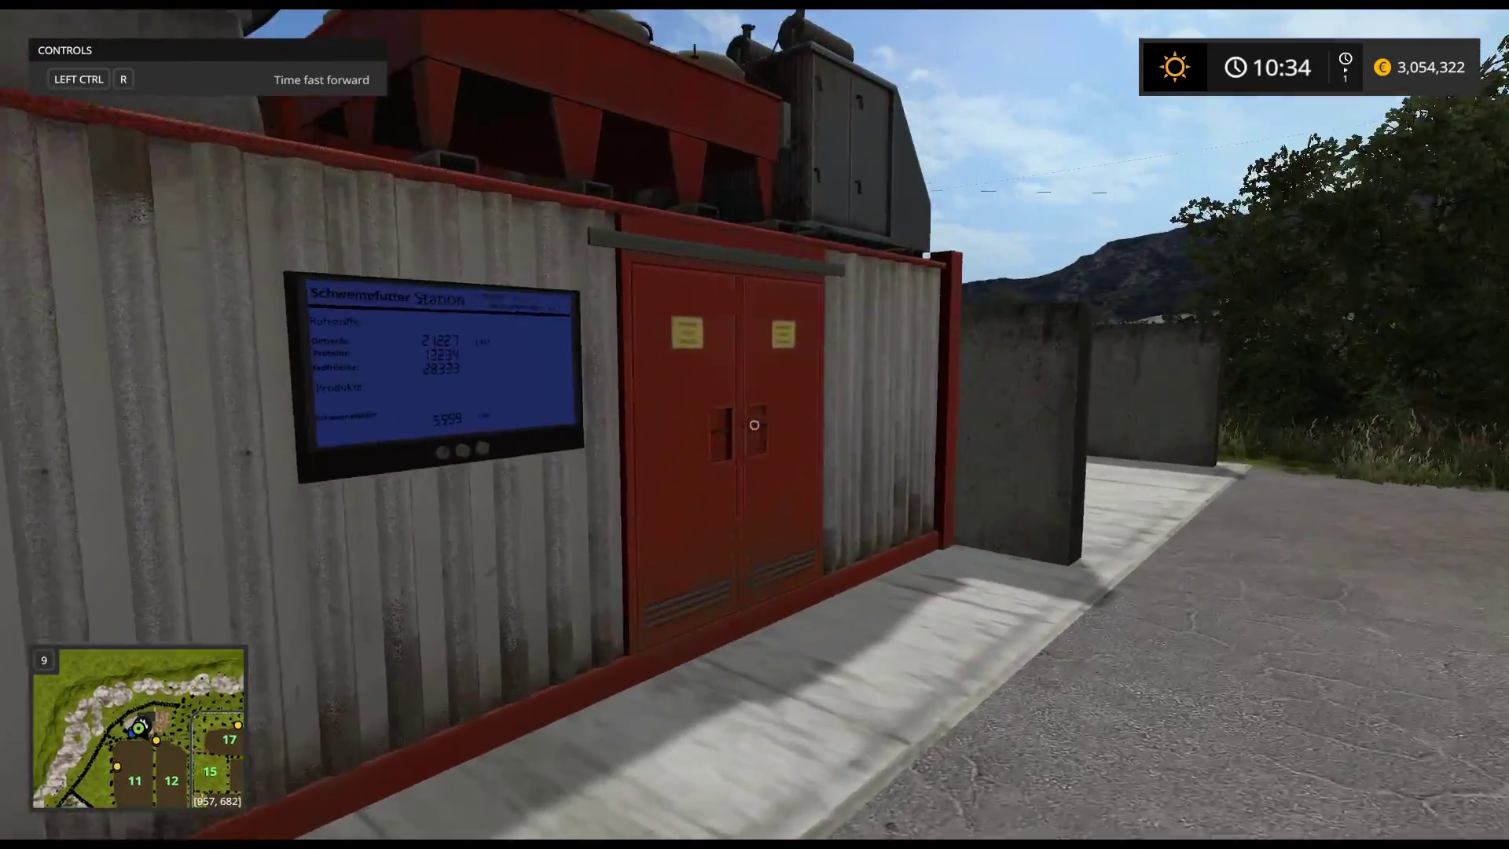
pyautogui.press('w')
pyautogui.press('w')
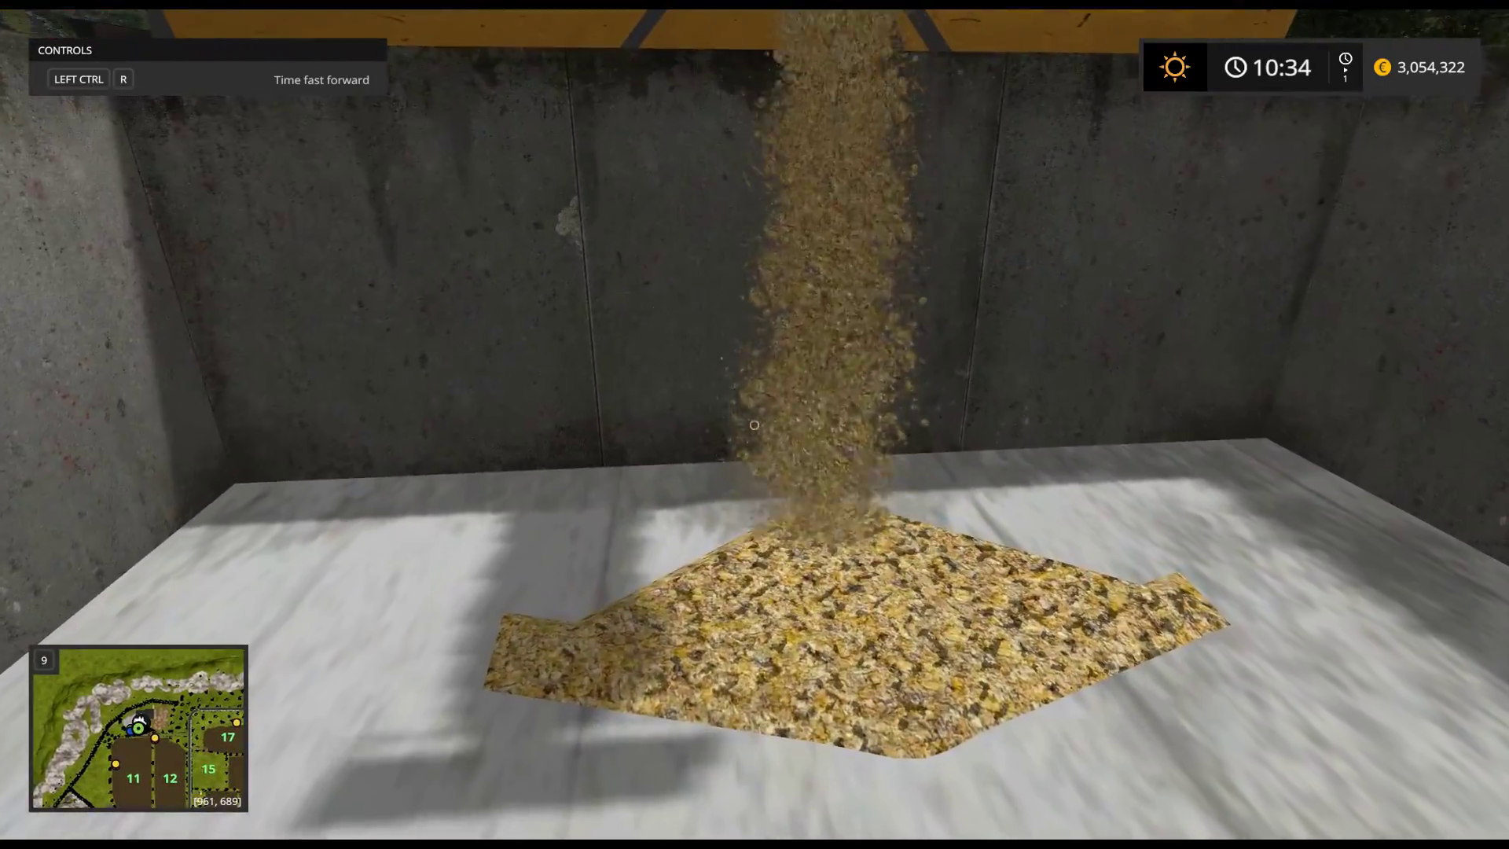
pyautogui.press('s')
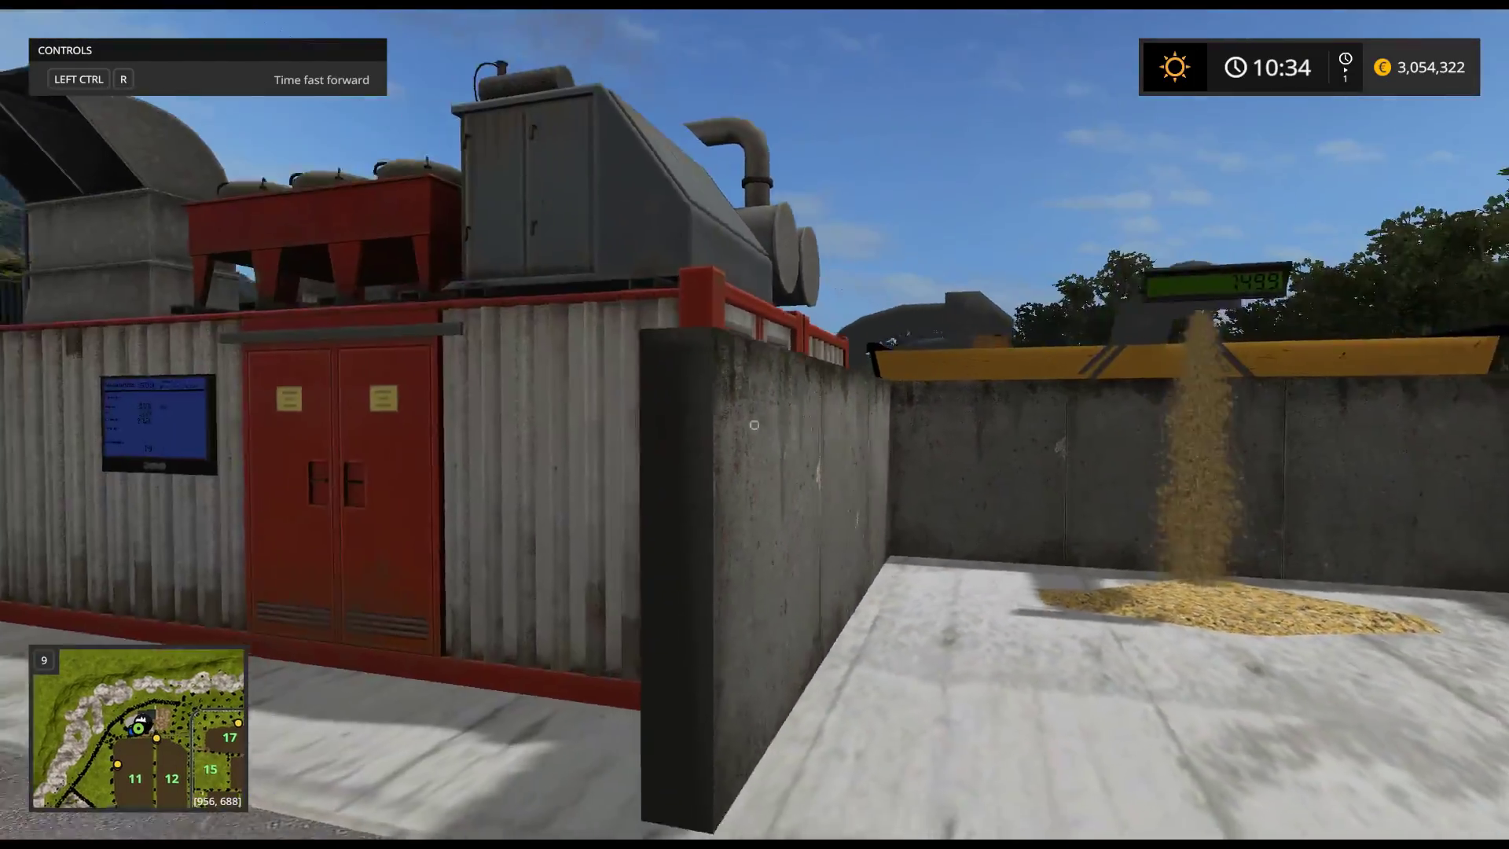
# Step: Switch through the vehicles to the Lamborghini Mach VRT and get out in the main farmyard
pyautogui.press('Tab')
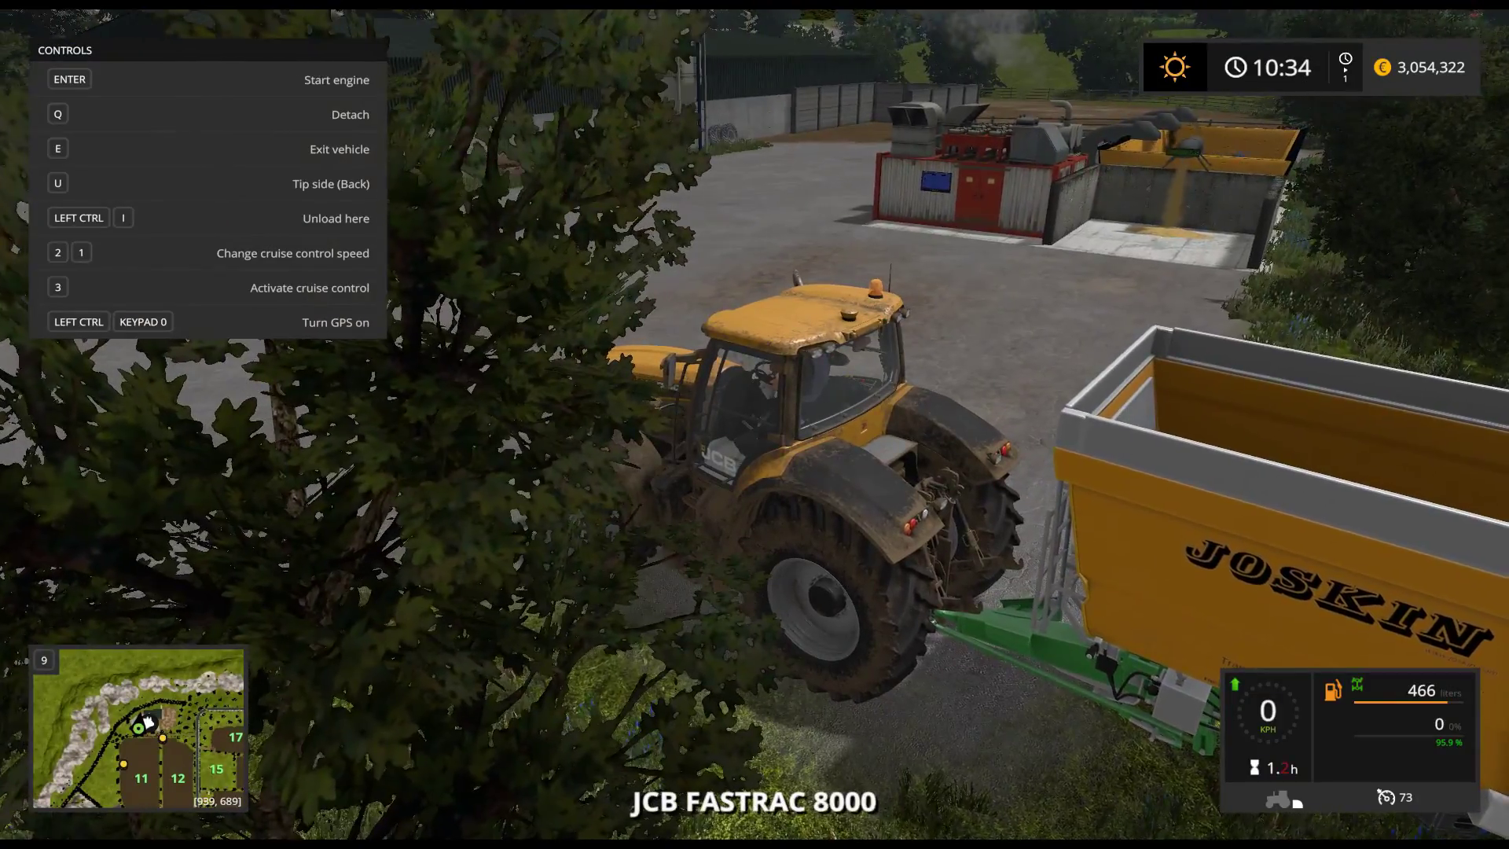
pyautogui.press('Tab')
pyautogui.press('e')
pyautogui.press('Tab')
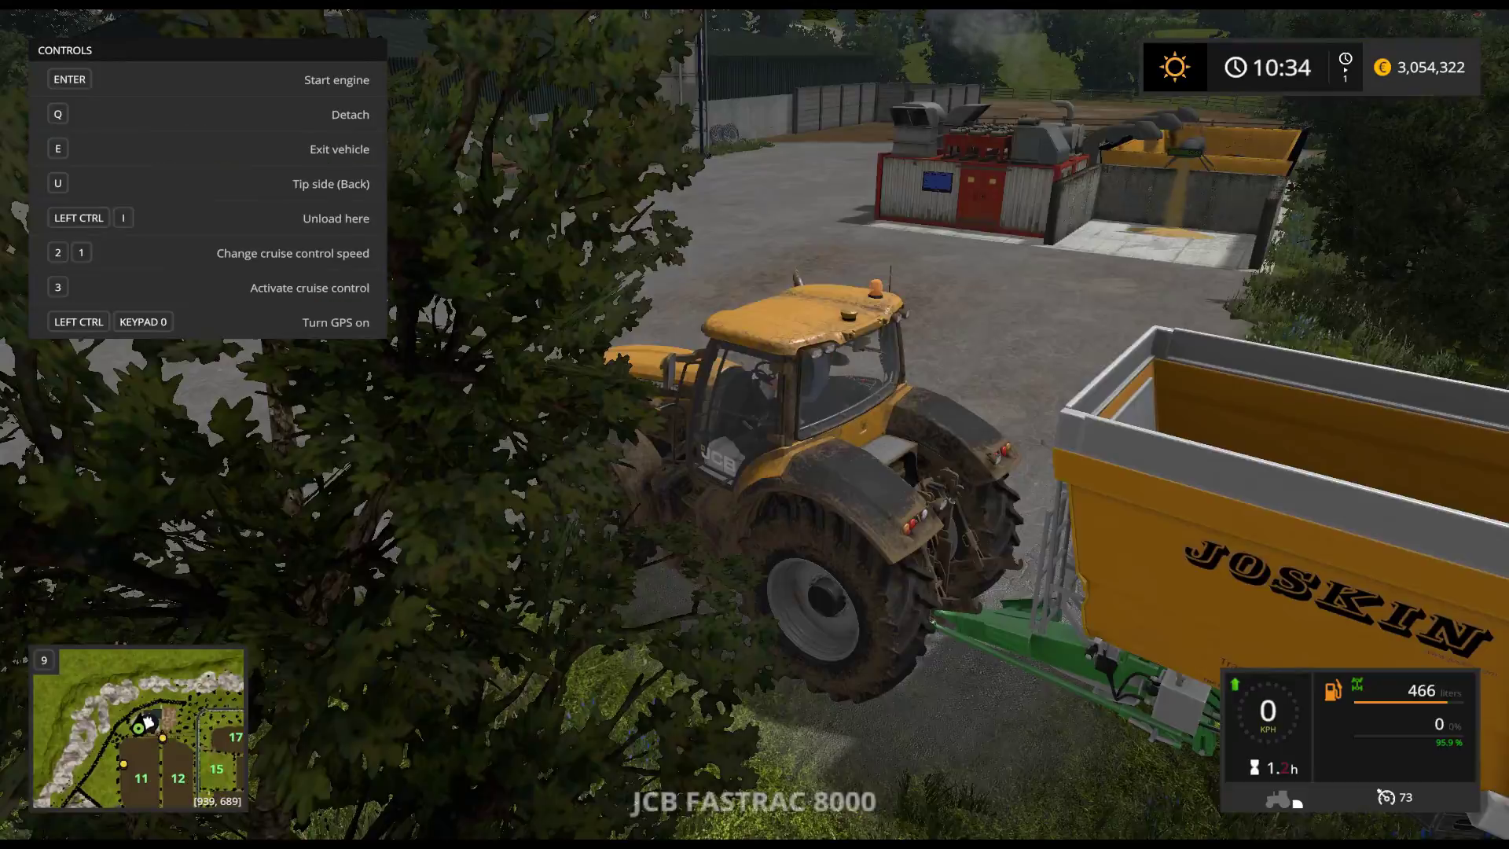
pyautogui.press('Tab')
pyautogui.press('Tab')
pyautogui.press('e')
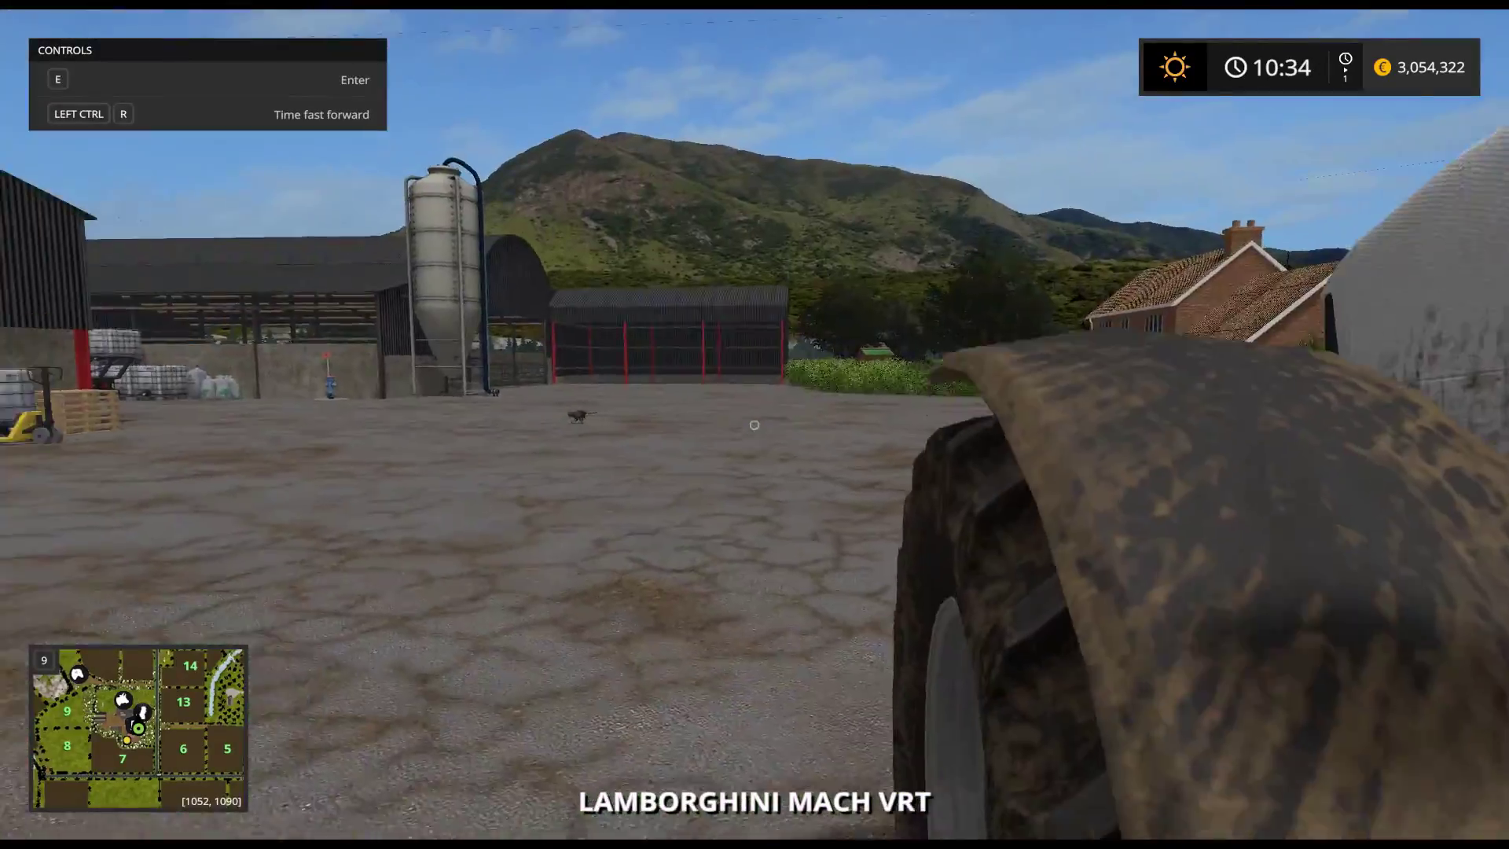
# Step: Walk across the farmyard to the mixed-feed station and examine the feed falling into its output bay
pyautogui.press('w')
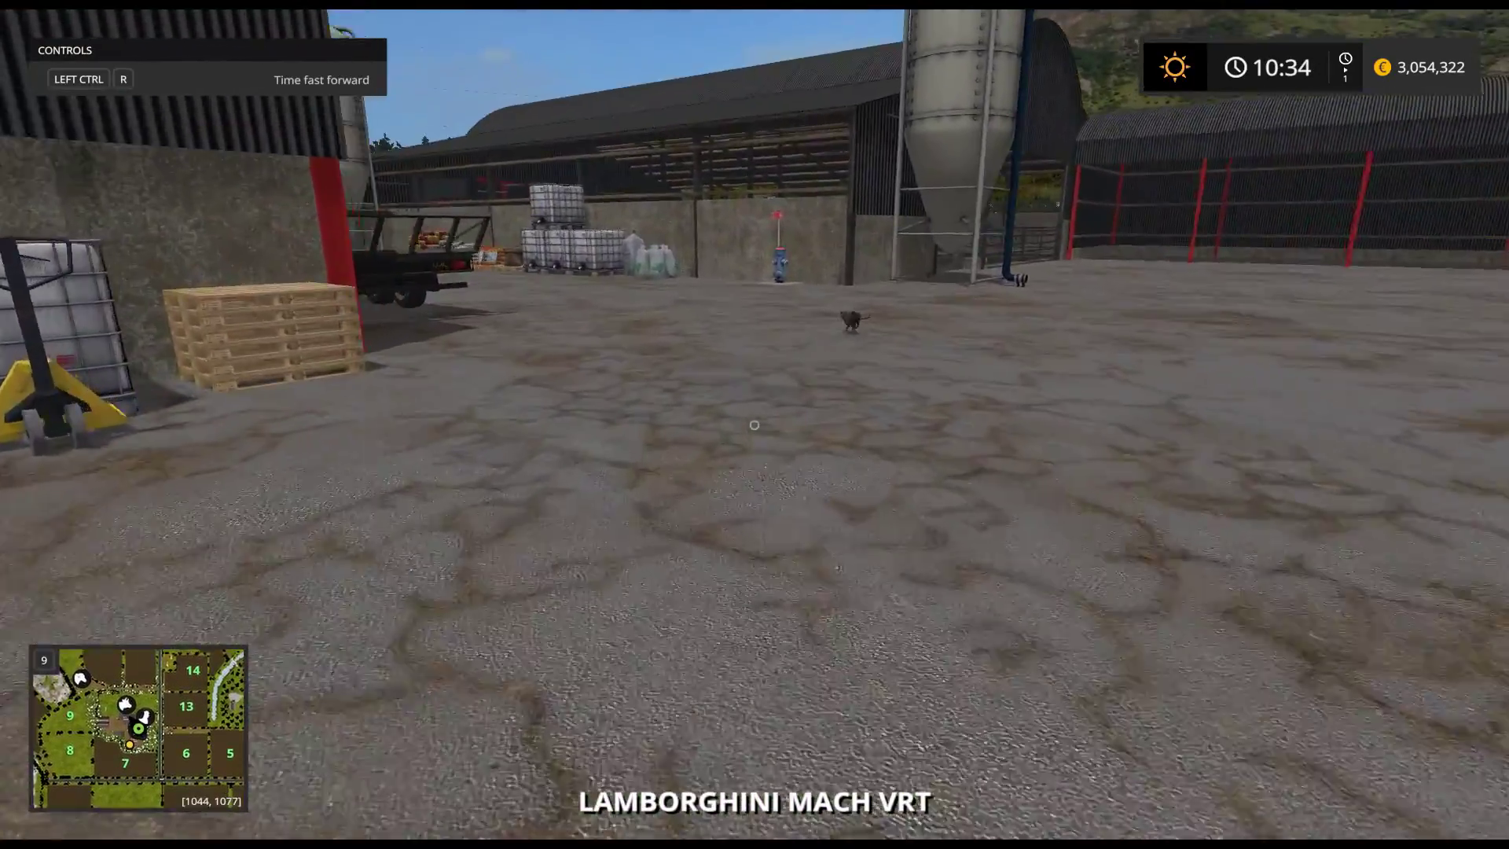
pyautogui.press('w')
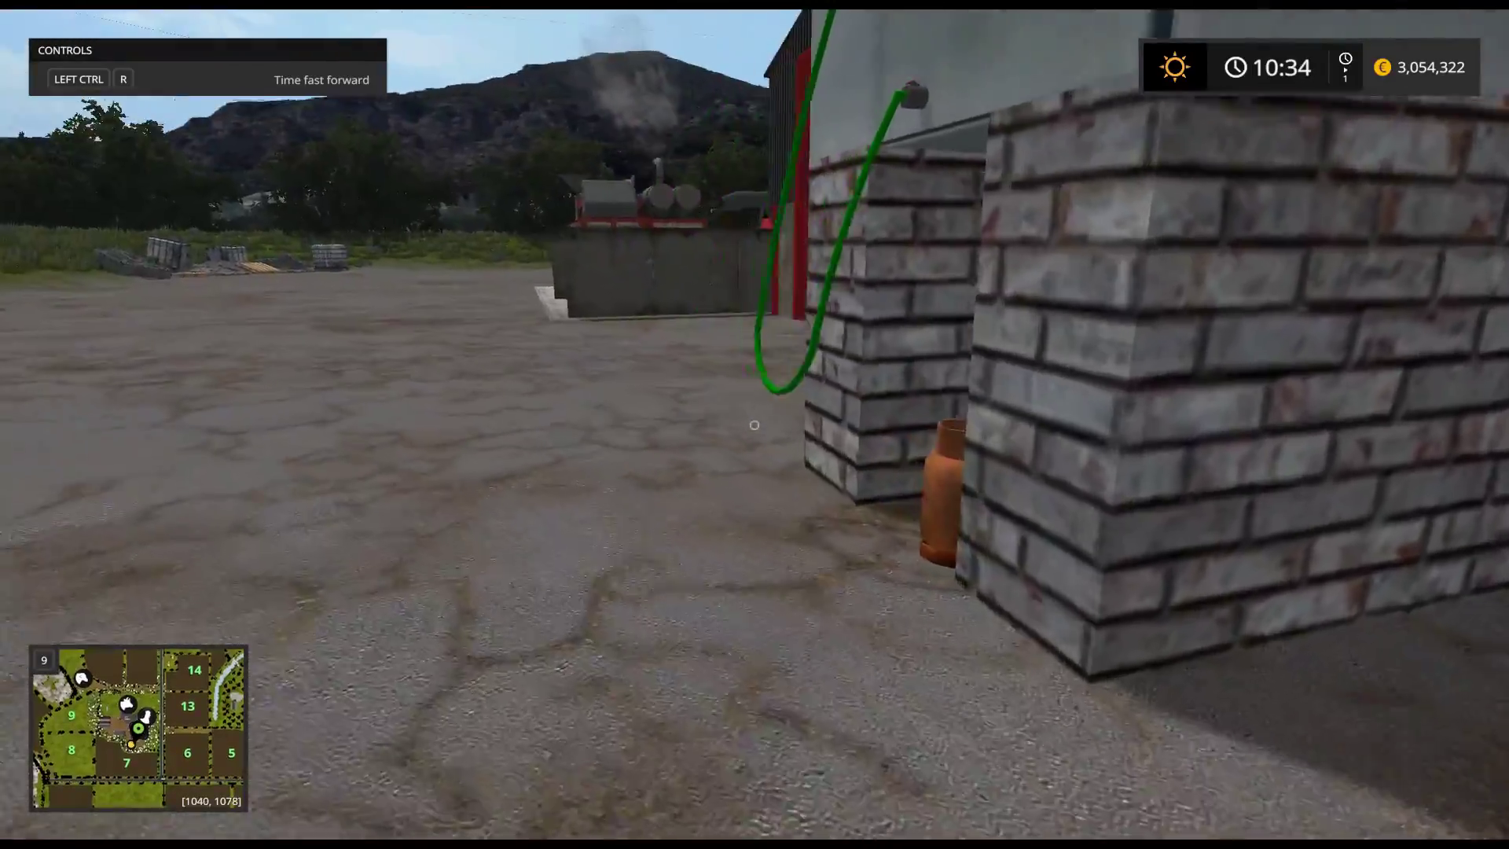
pyautogui.press('w')
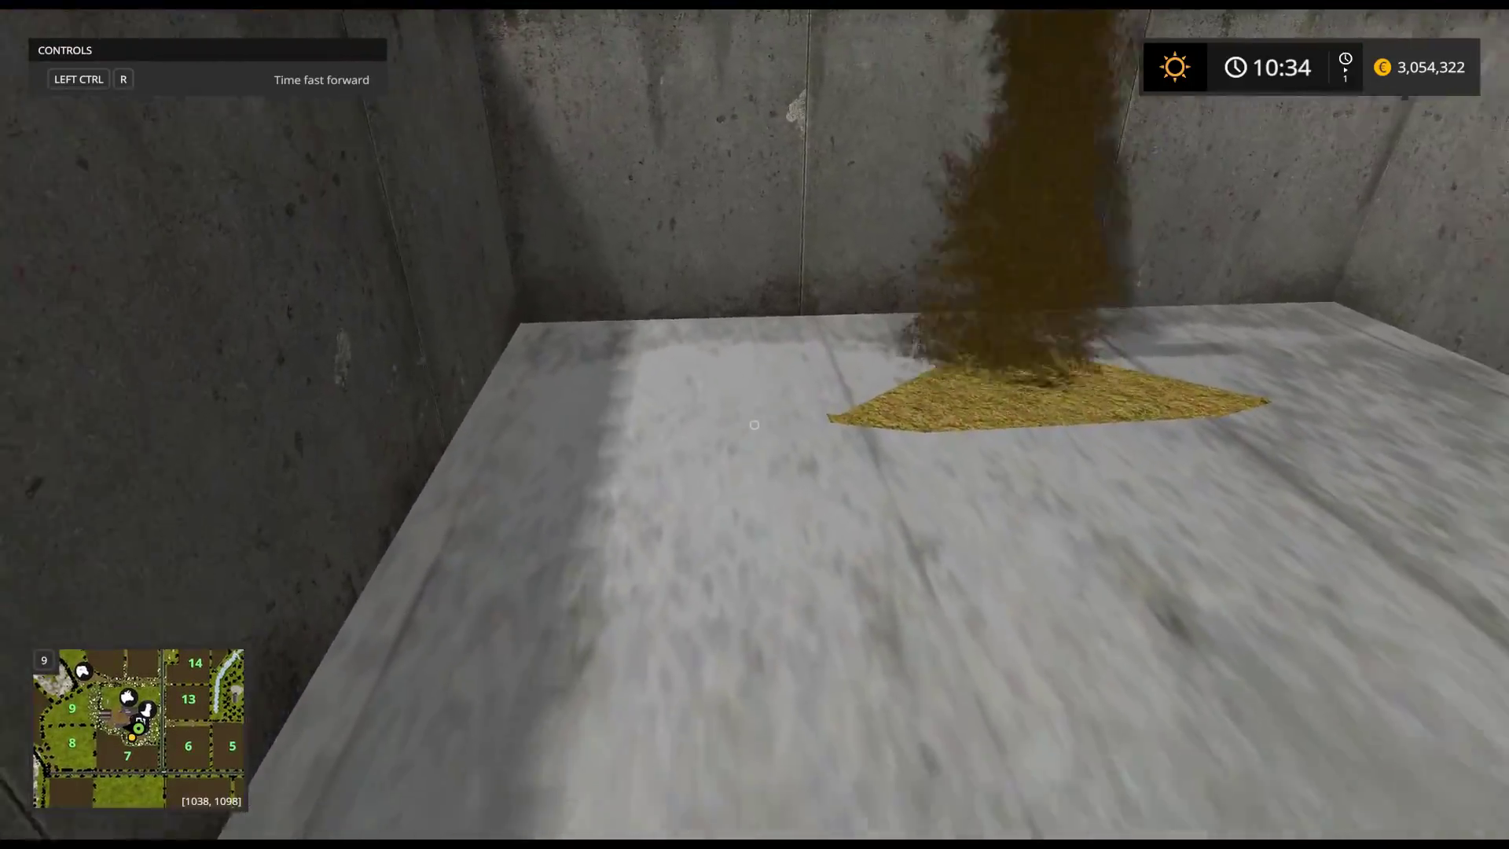
pyautogui.press('s')
# Step: Go around the mixed-feed station's container to its input bays and examine the heap and level displays
pyautogui.press('w')
pyautogui.press('w')
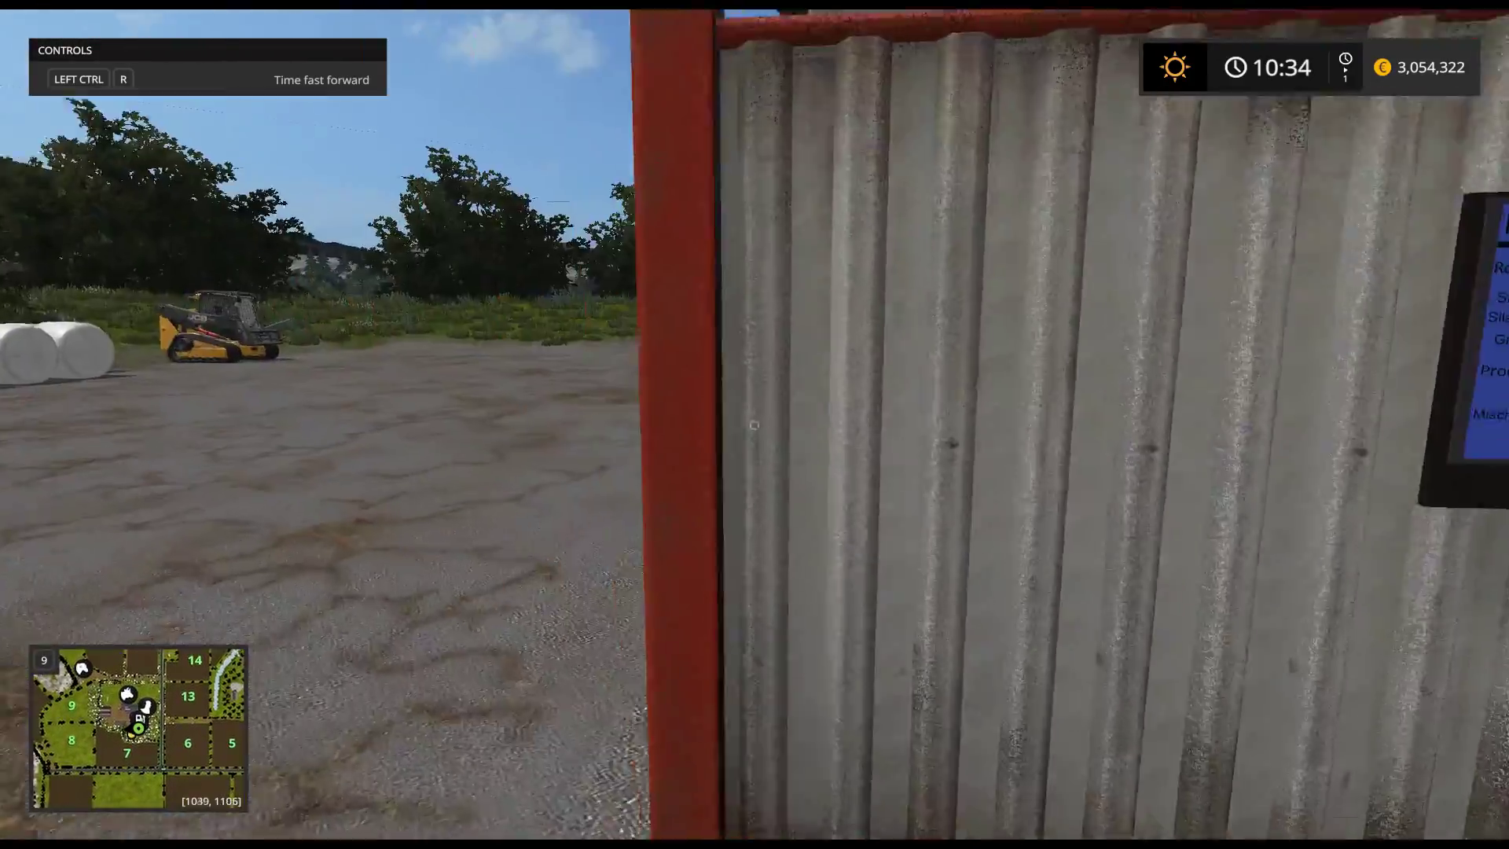
pyautogui.press('w')
pyautogui.press('a')
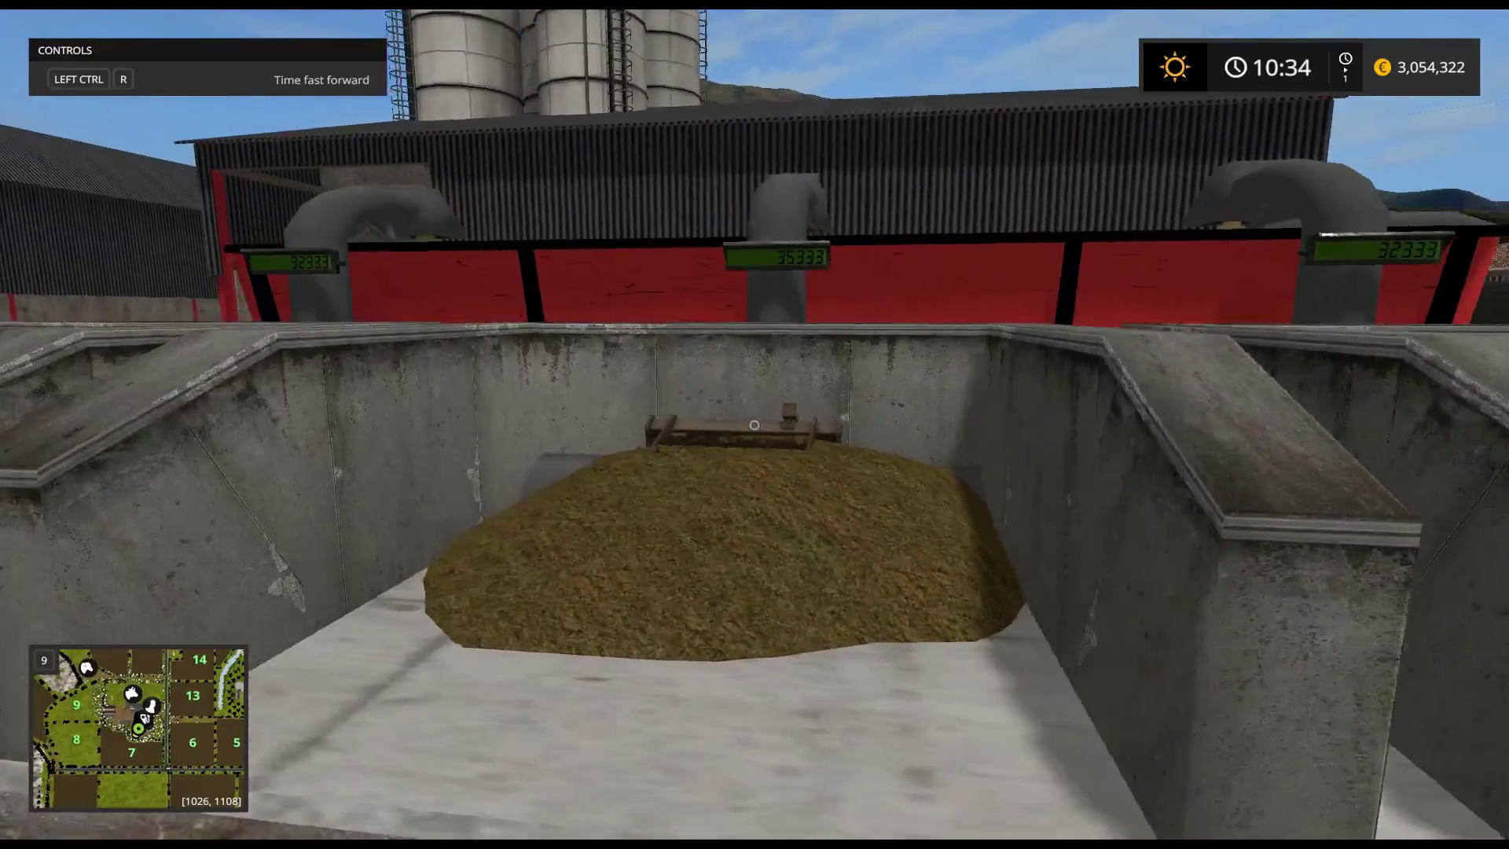
pyautogui.press('s')
pyautogui.press('s')
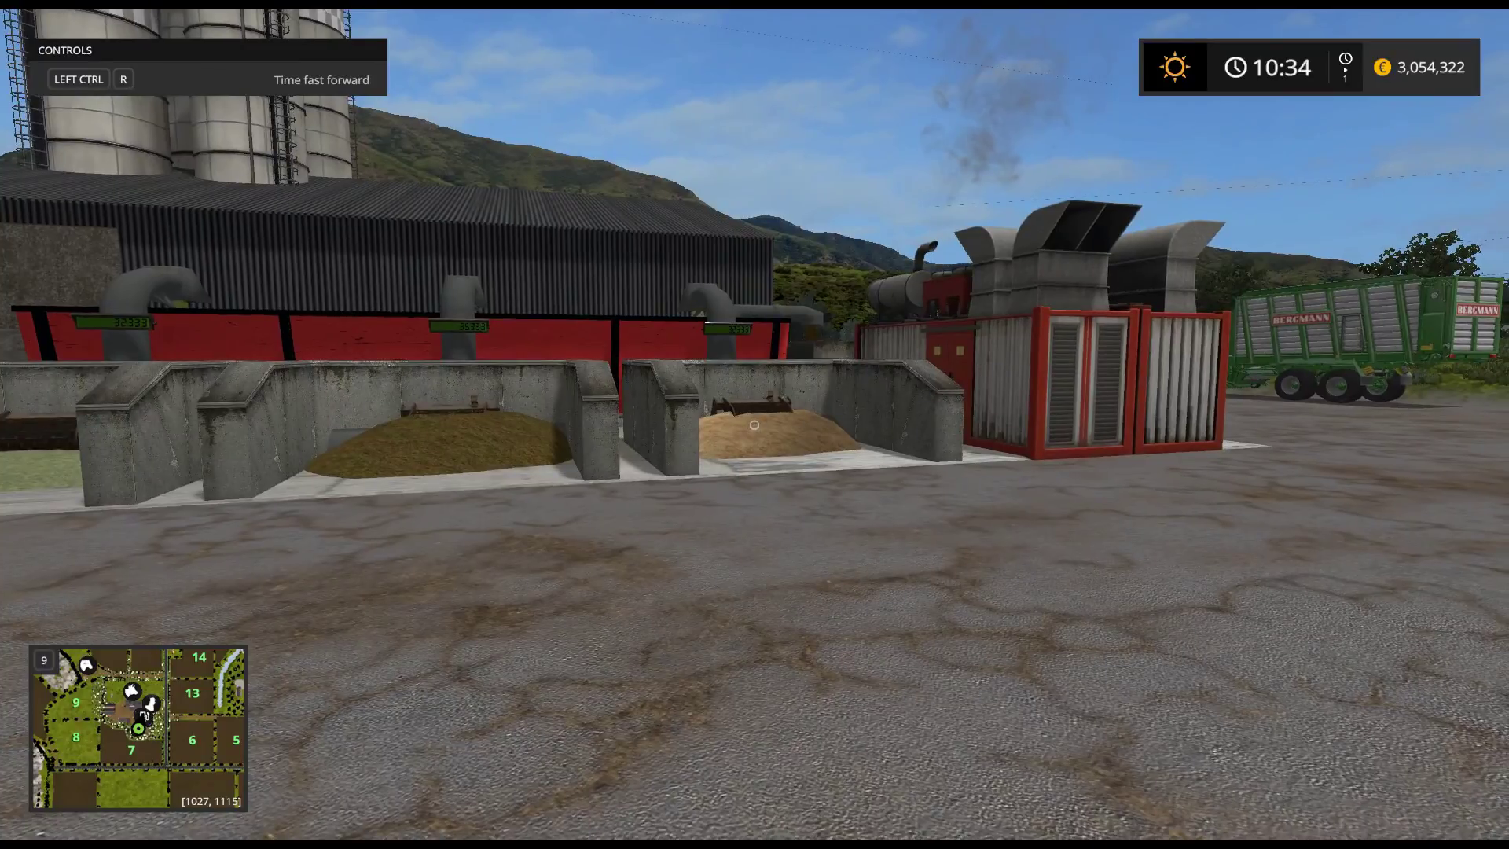
# Step: Walk along the front of the mixed-feed station's bays and around its container to view the whole installation
pyautogui.press('a')
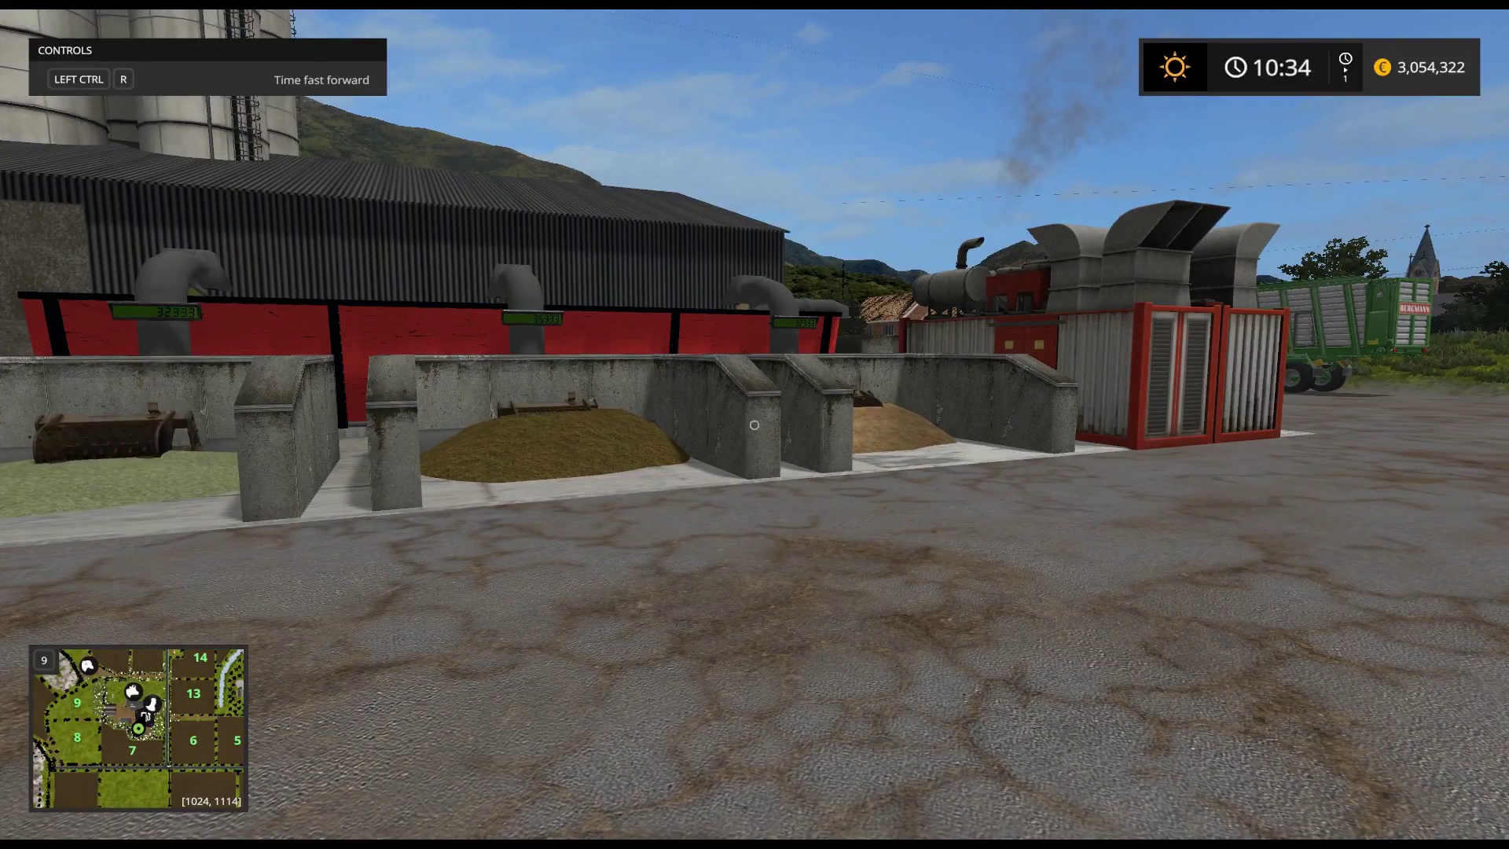
pyautogui.press('a')
pyautogui.press('w')
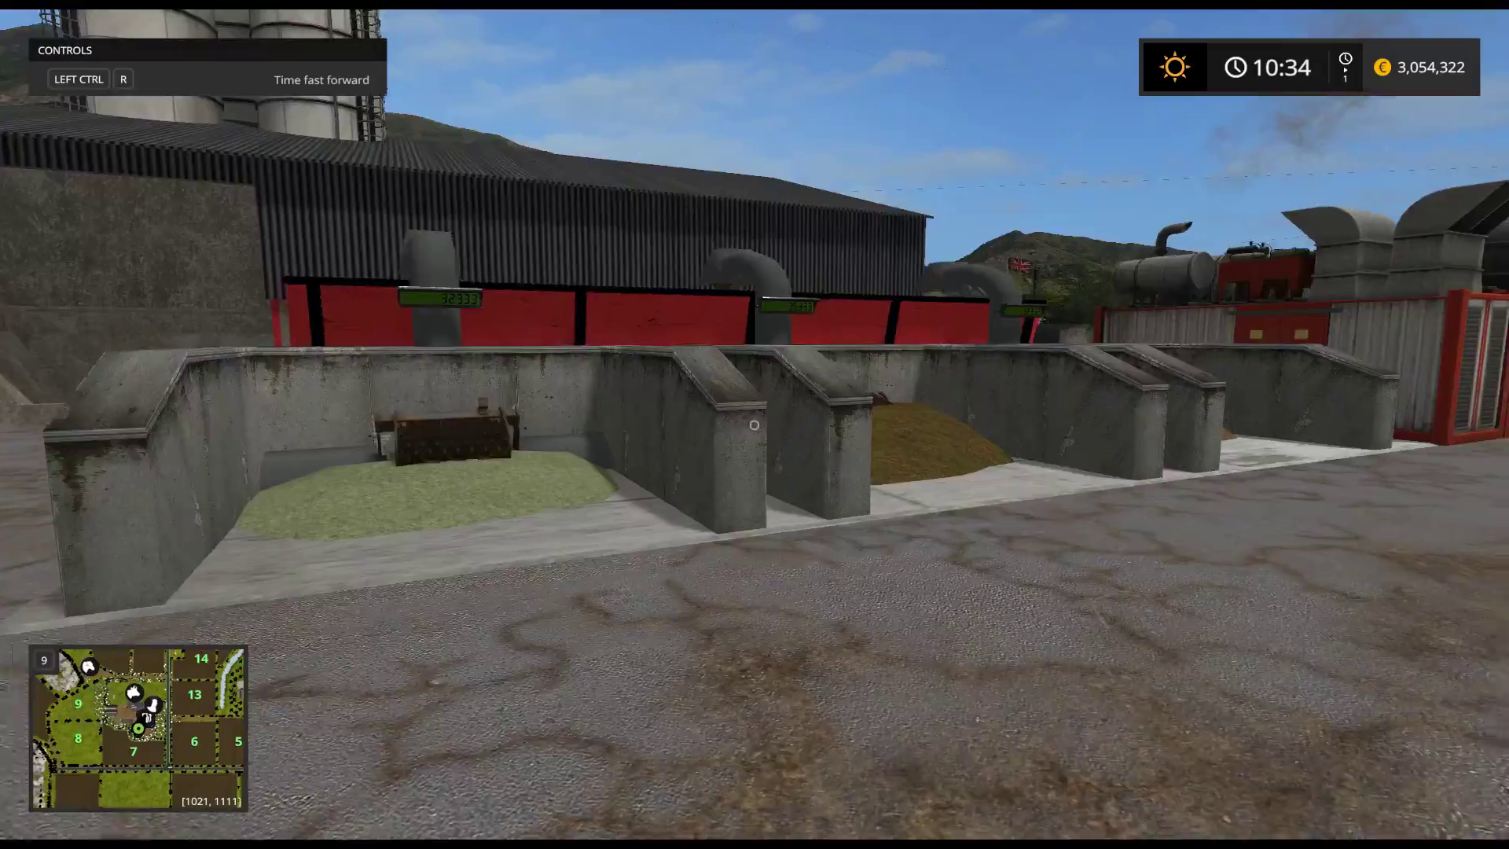
pyautogui.press('d')
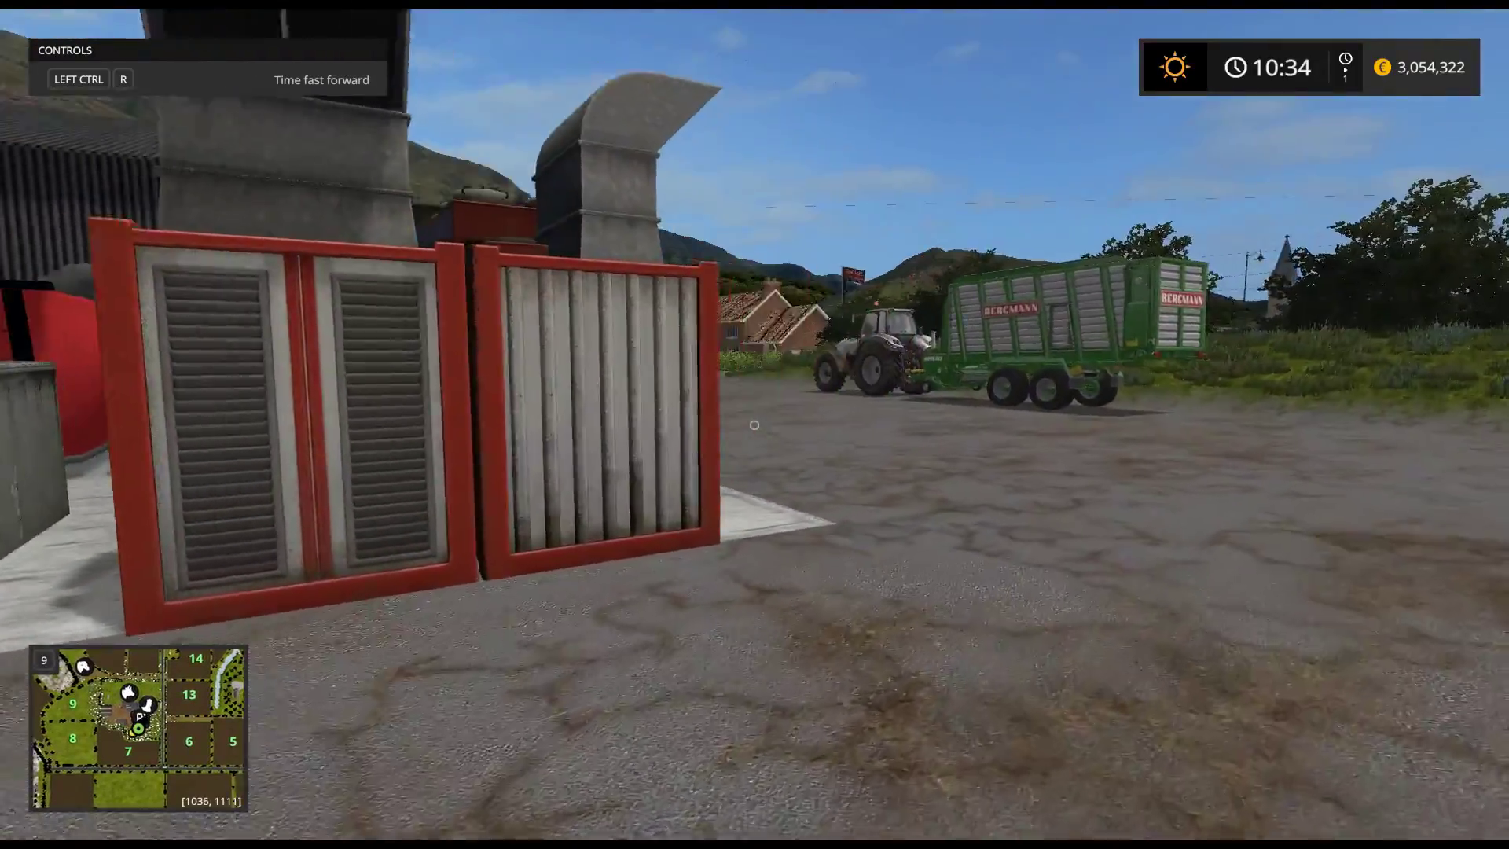
pyautogui.press('d')
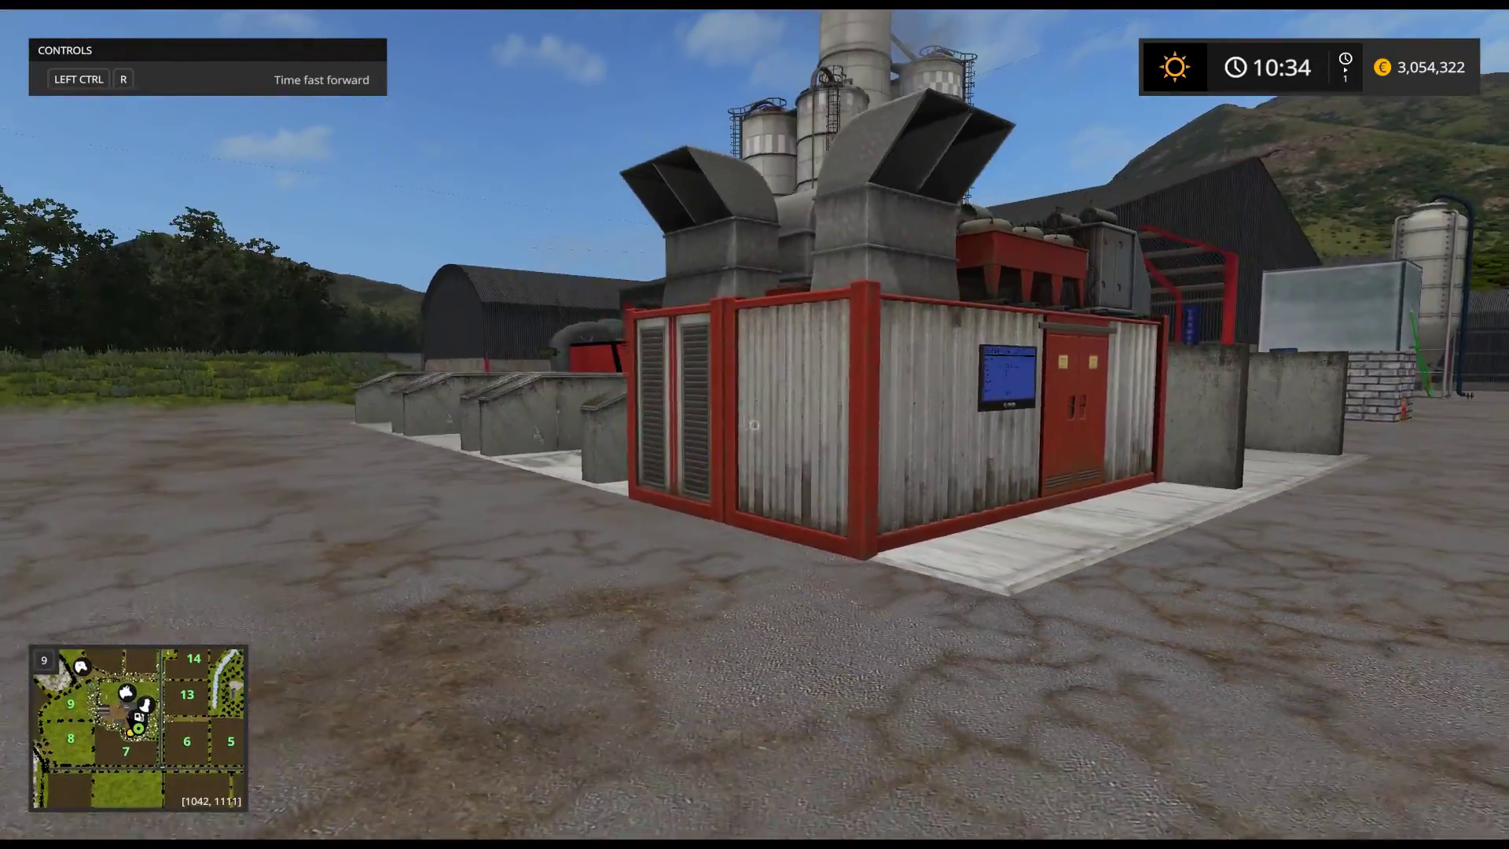
# Step: Walk from the mixed-feed station's container along its input bays to the far end and back to view the layout
pyautogui.press('s')
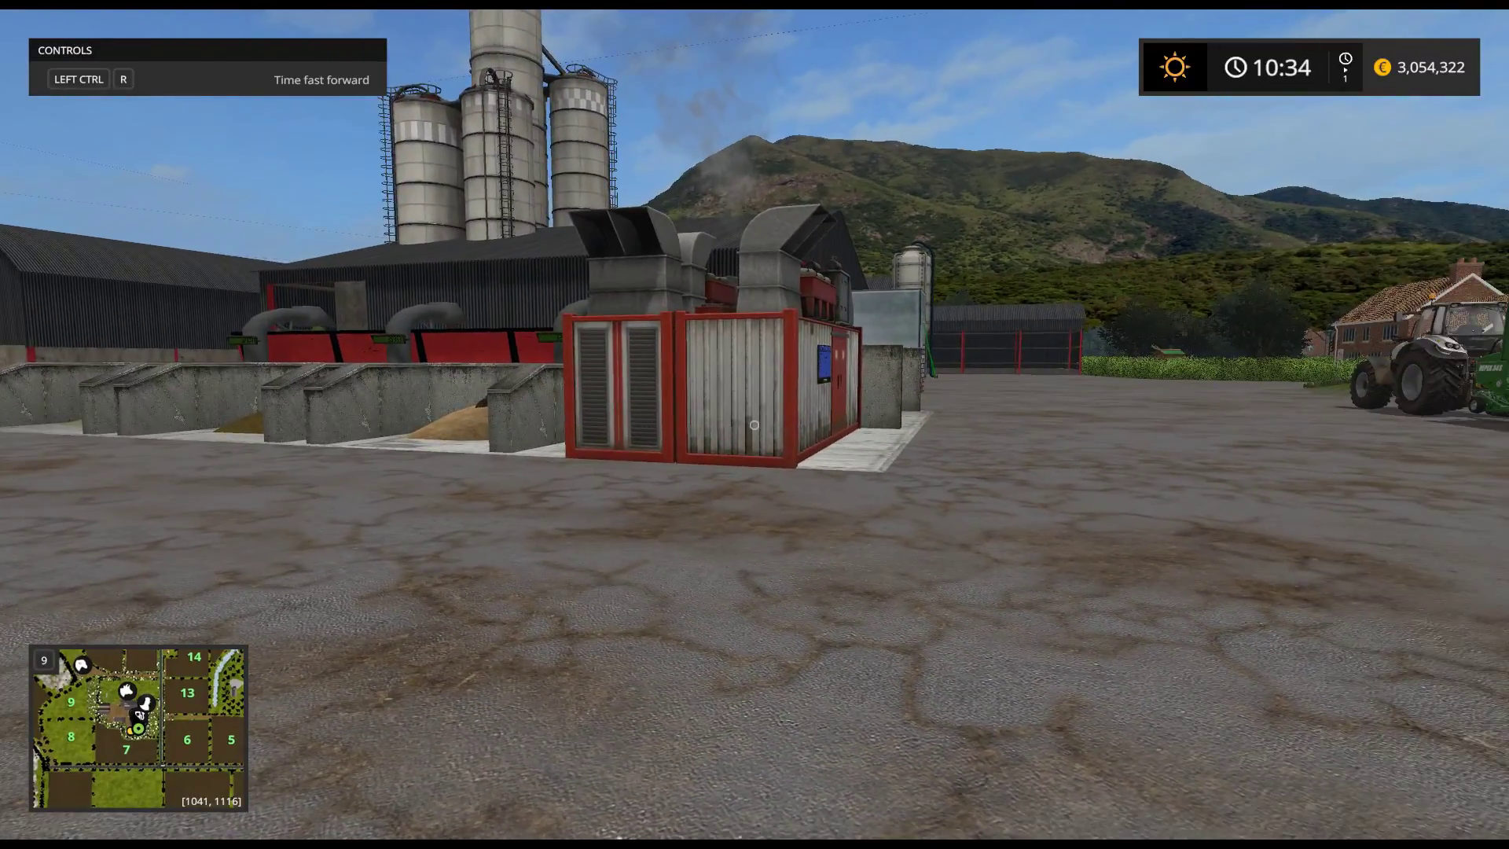
pyautogui.press('a')
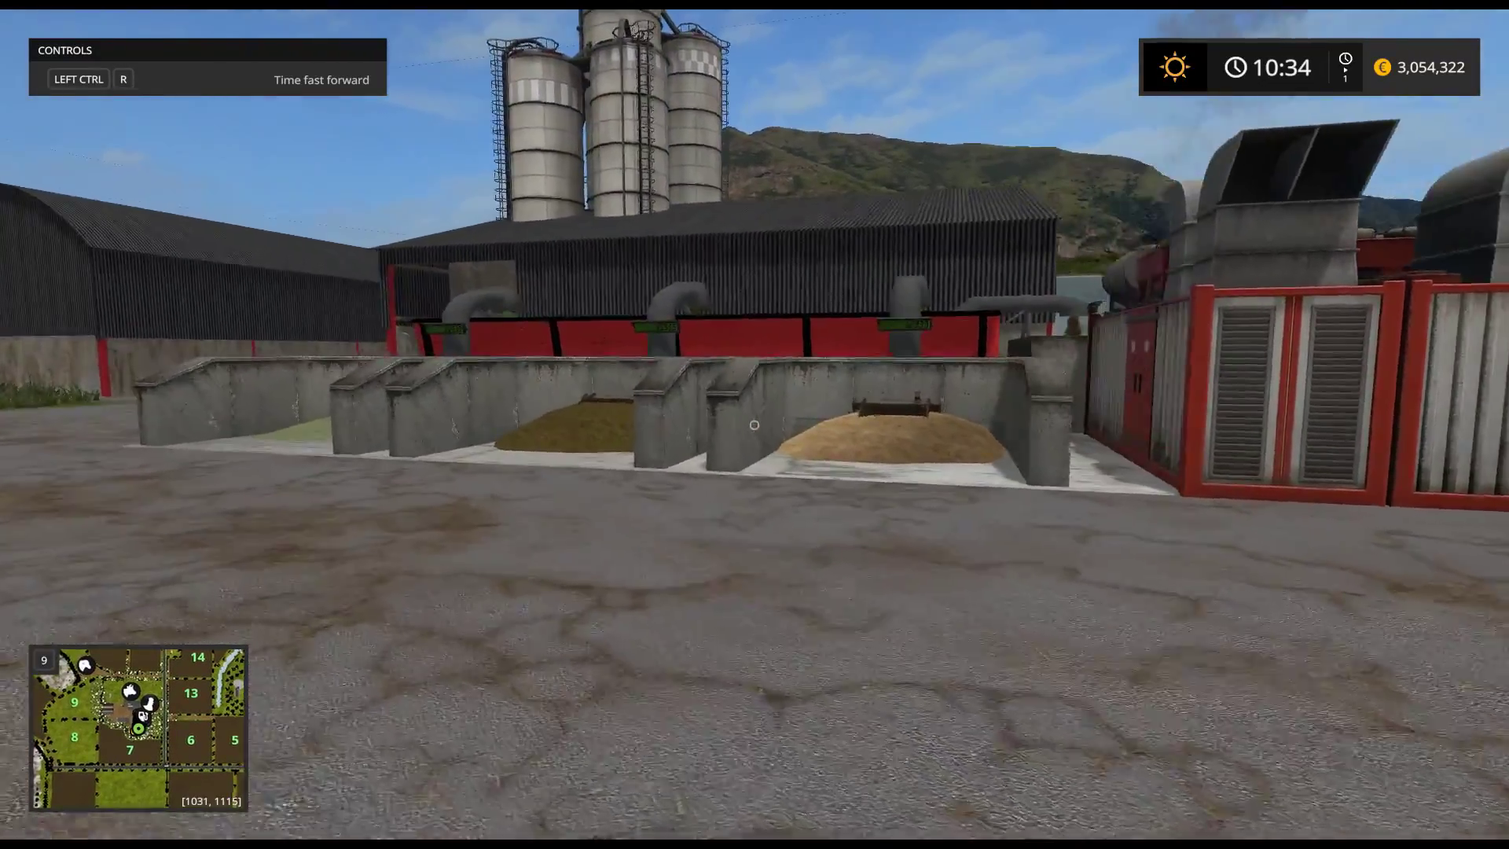
pyautogui.press('a')
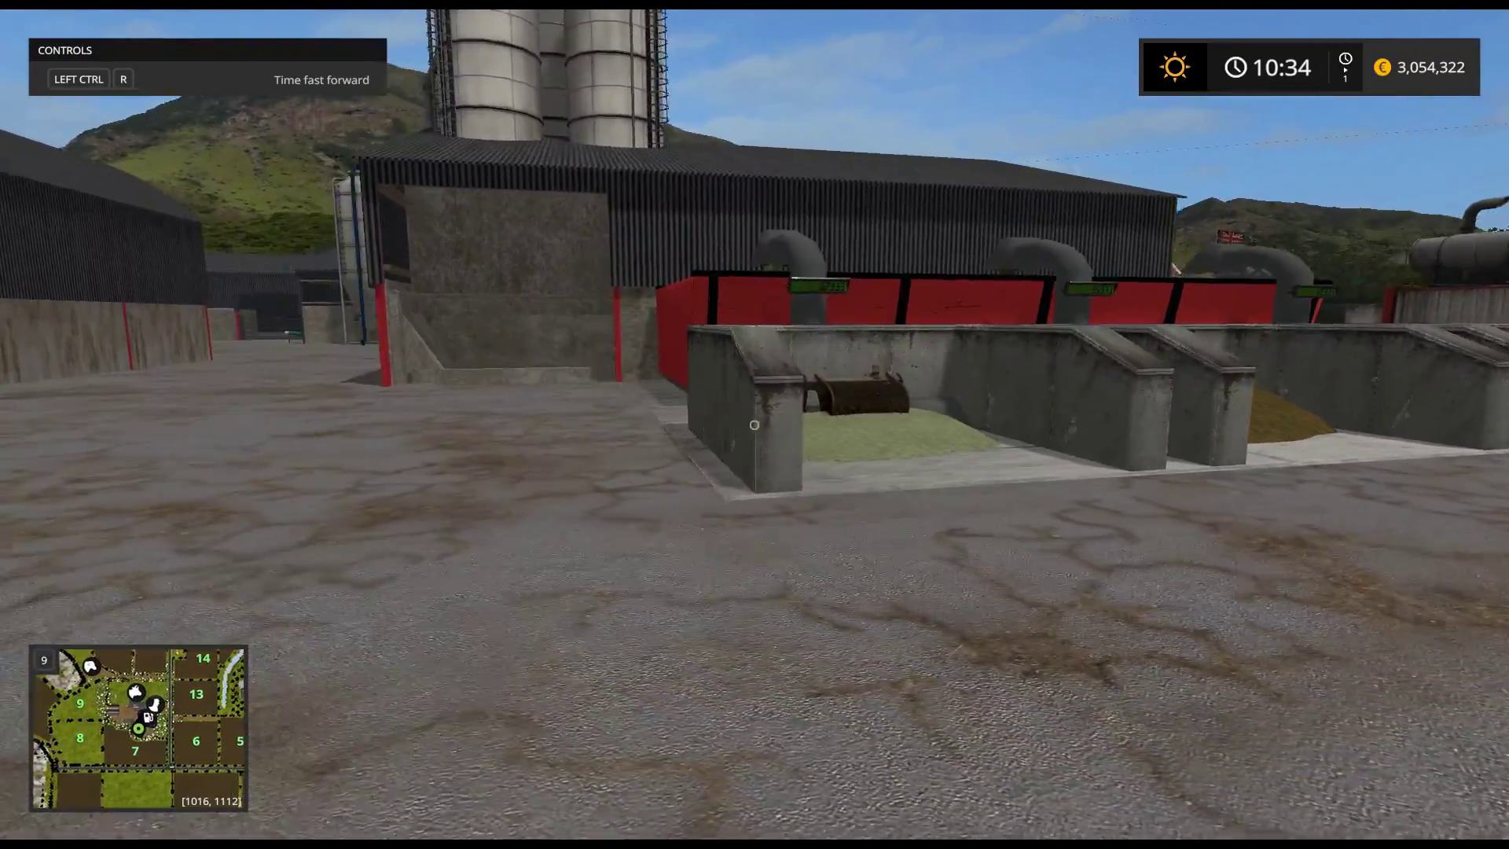
pyautogui.press('s')
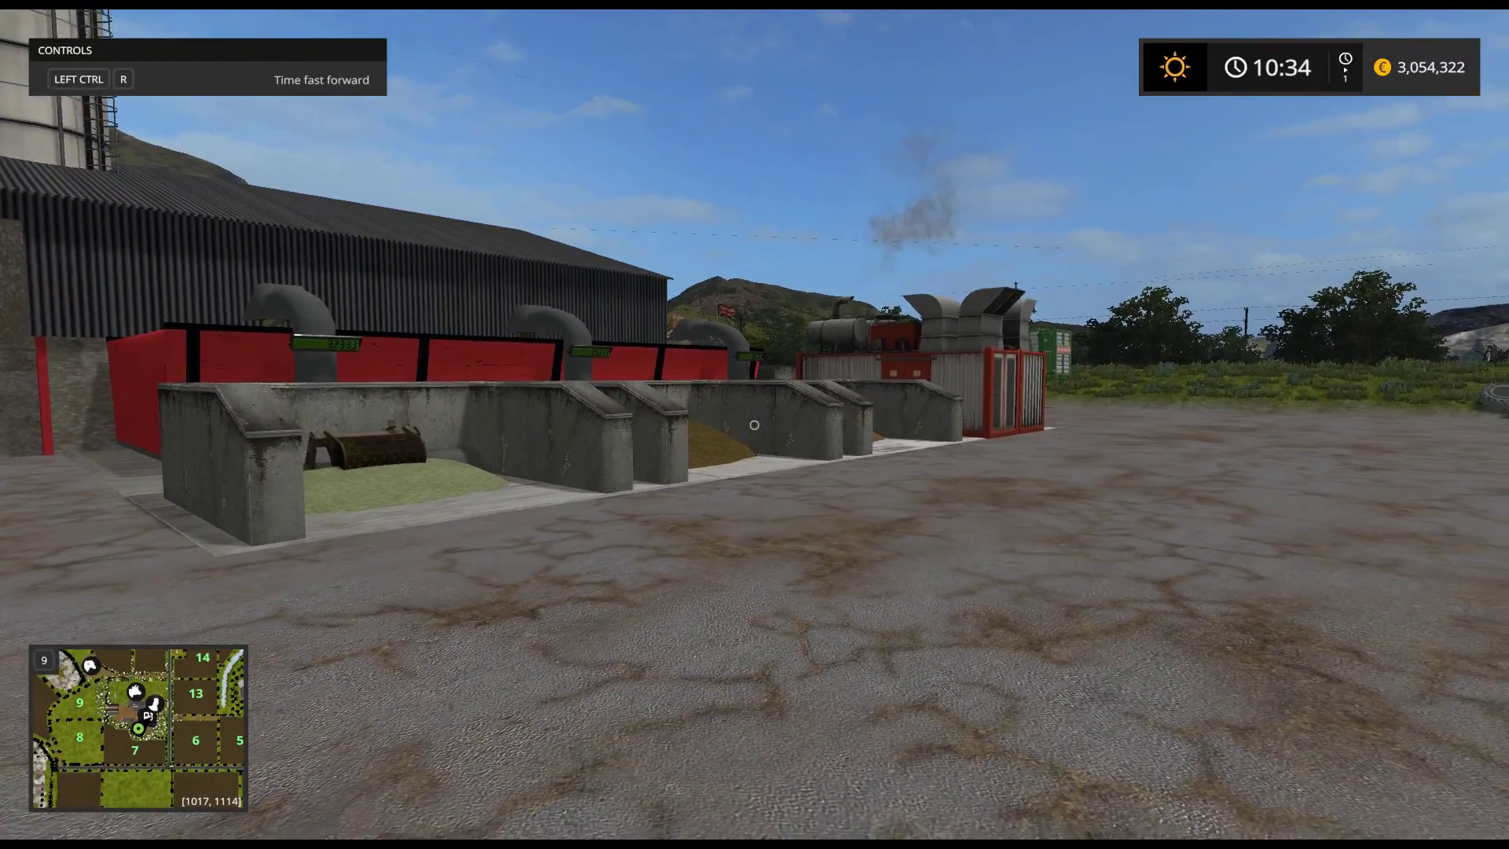
pyautogui.press('d')
pyautogui.press('w')
pyautogui.press('w')
pyautogui.press('d')
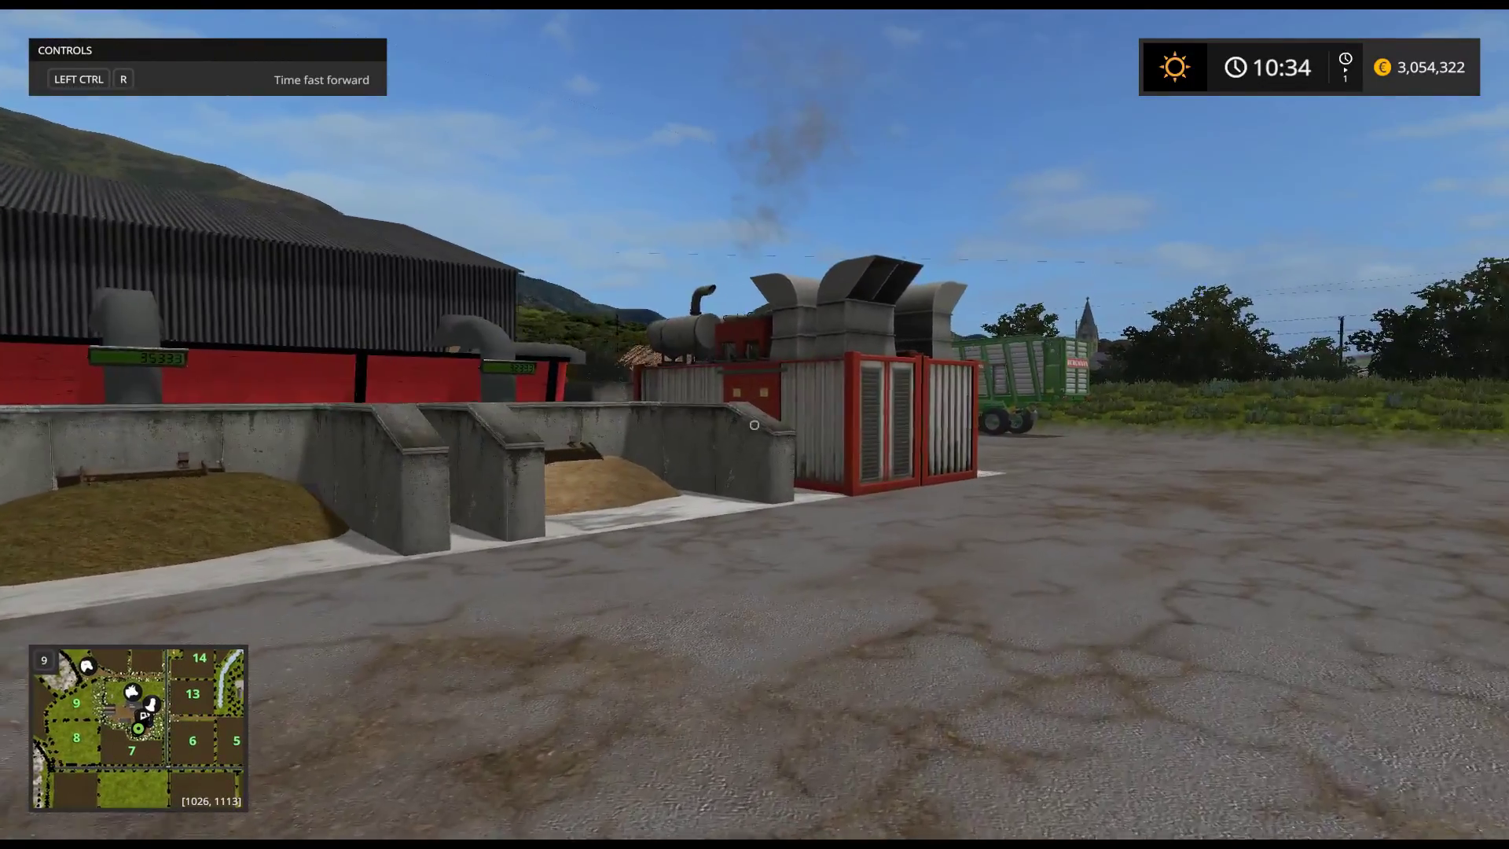
pyautogui.press('d')
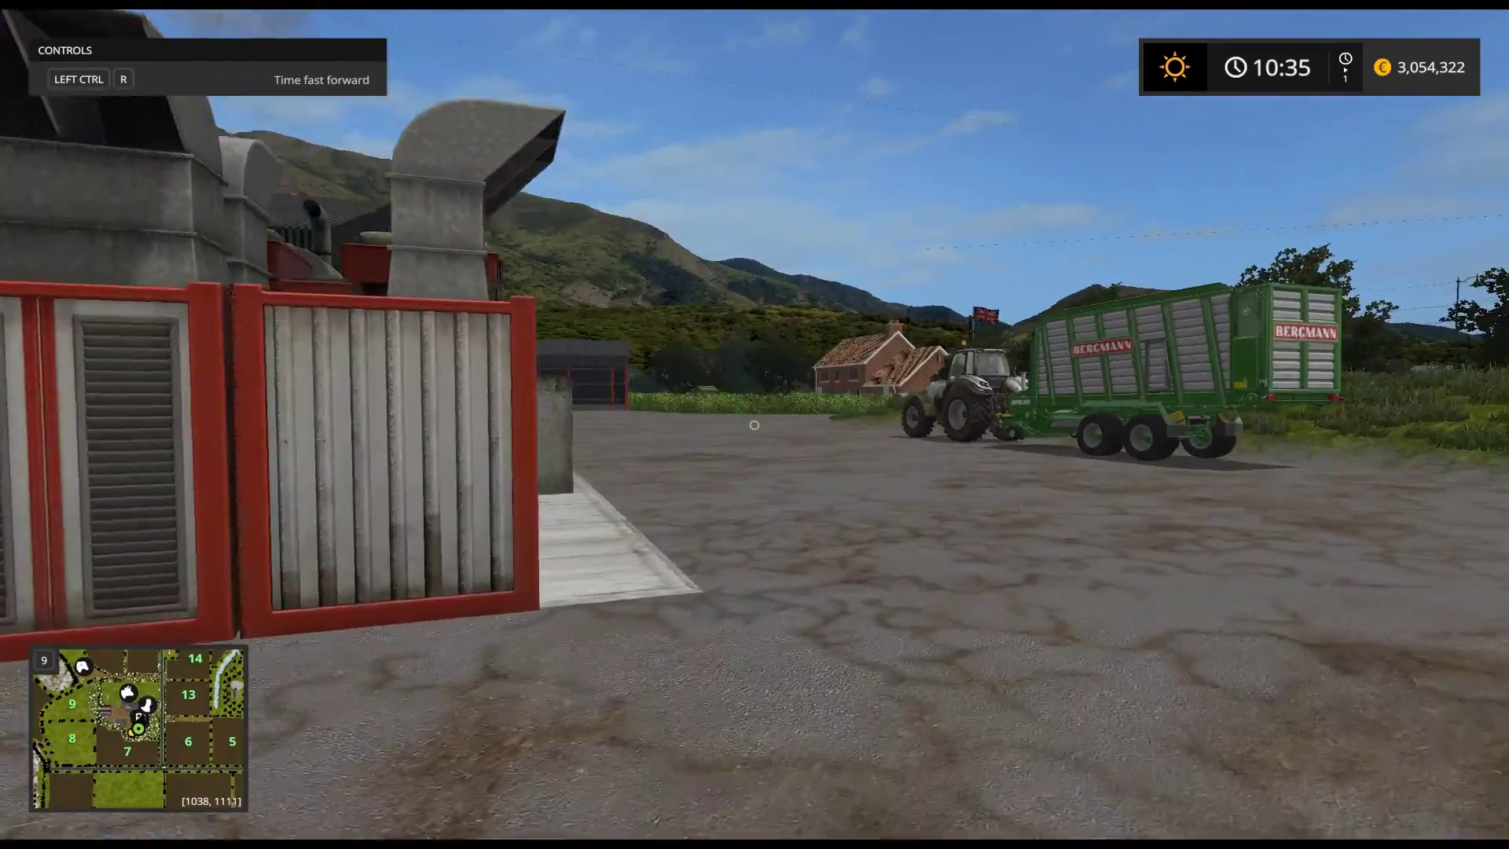
# Step: Pass in front of the three input bays again and examine the material heap in each one
pyautogui.press('s')
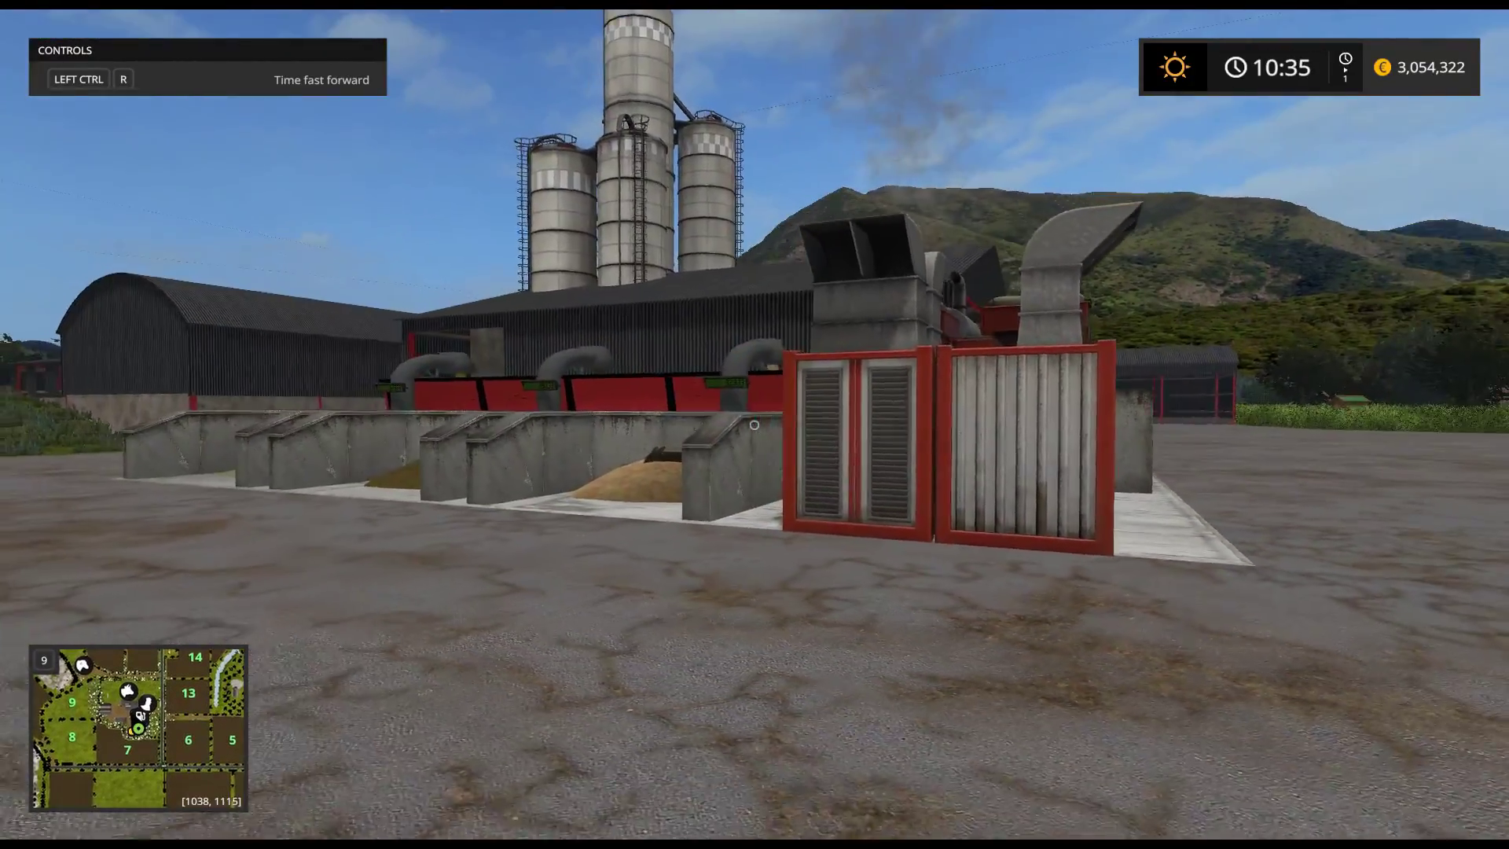
pyautogui.press('s')
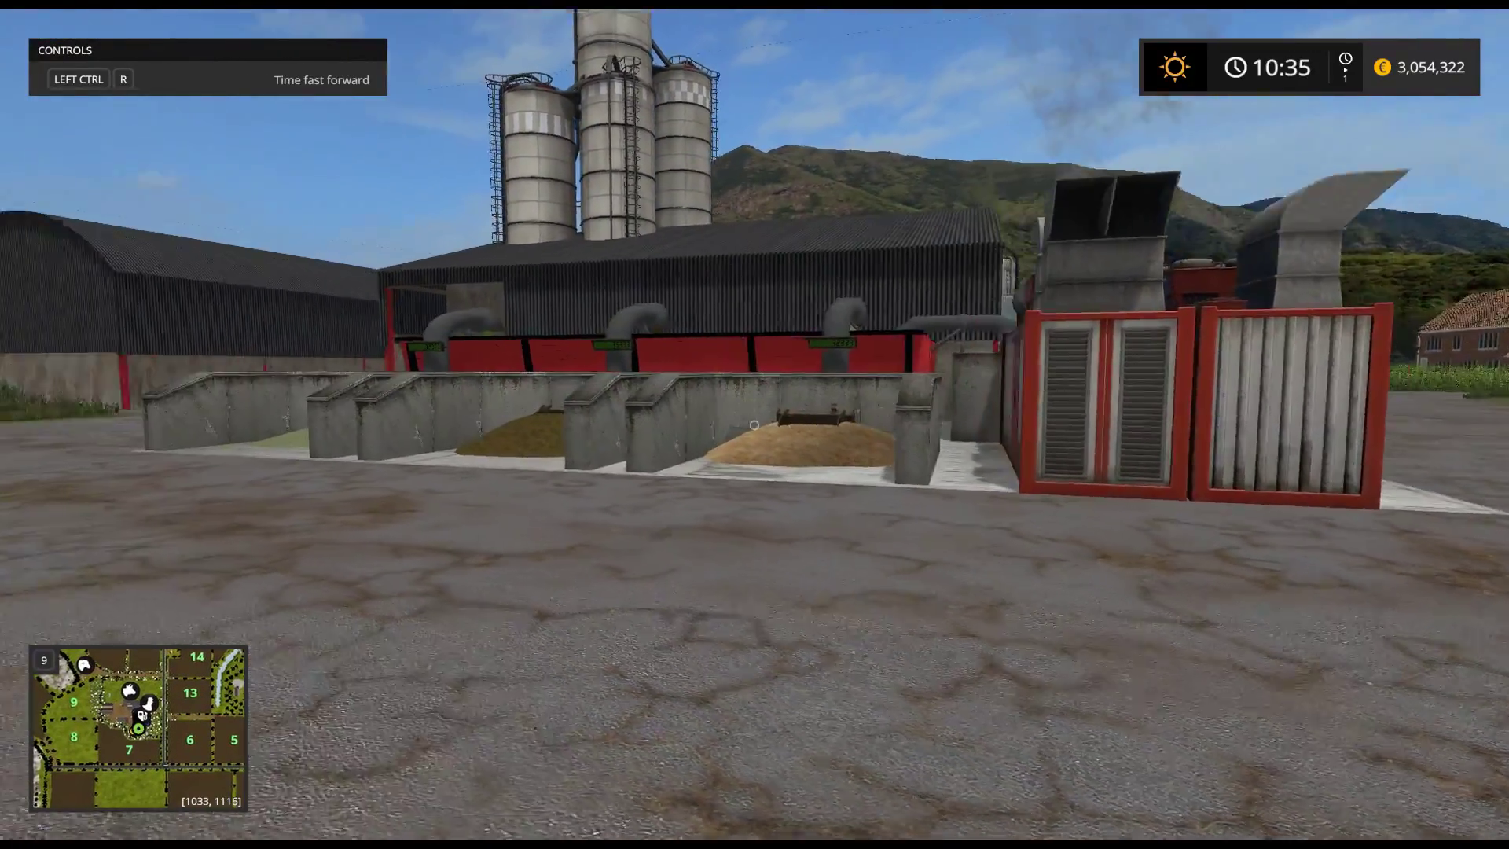
pyautogui.press('a')
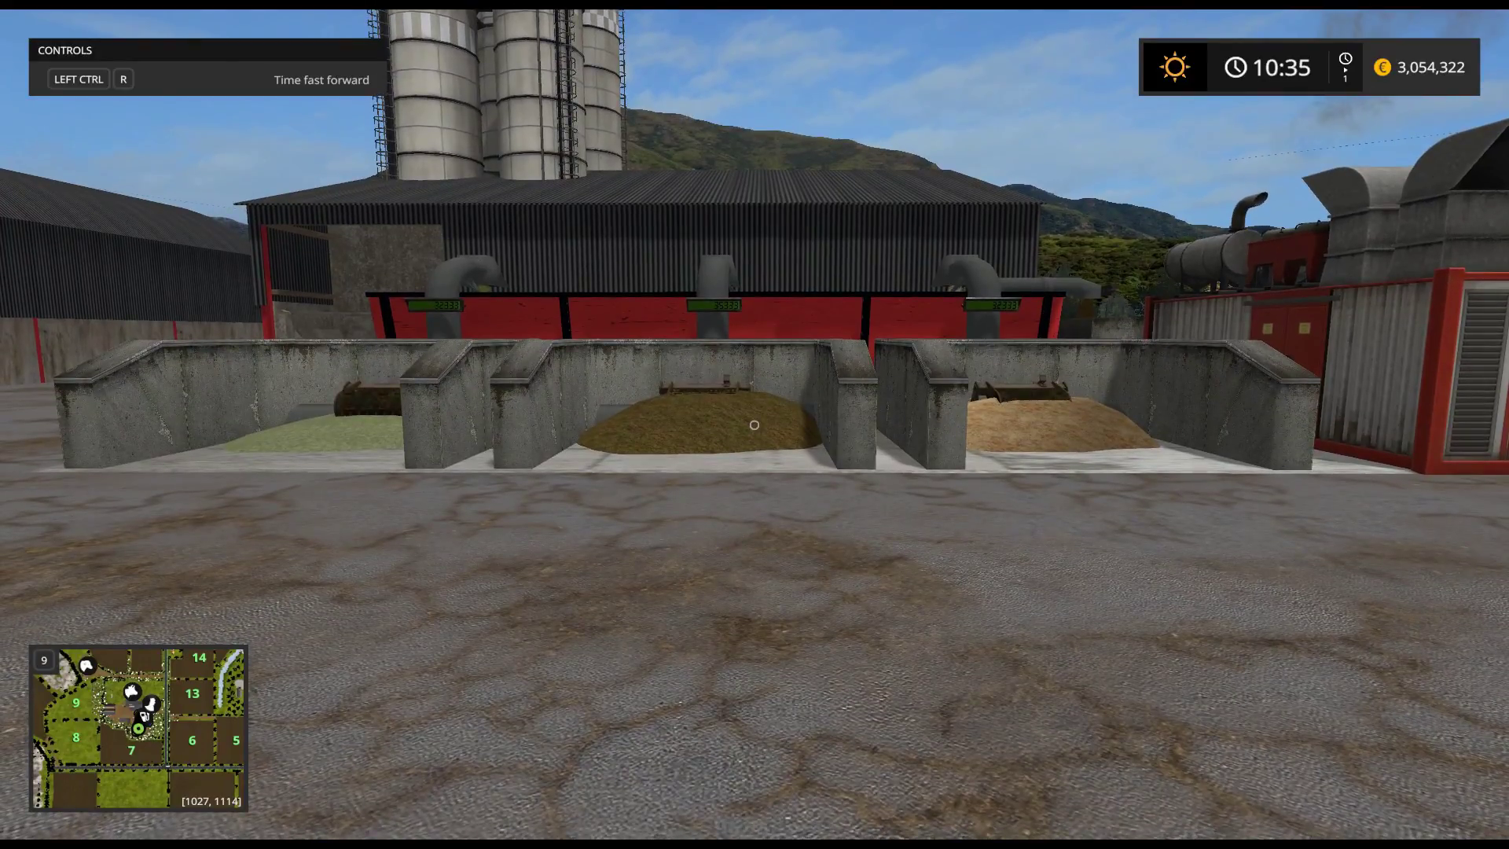
pyautogui.press('s')
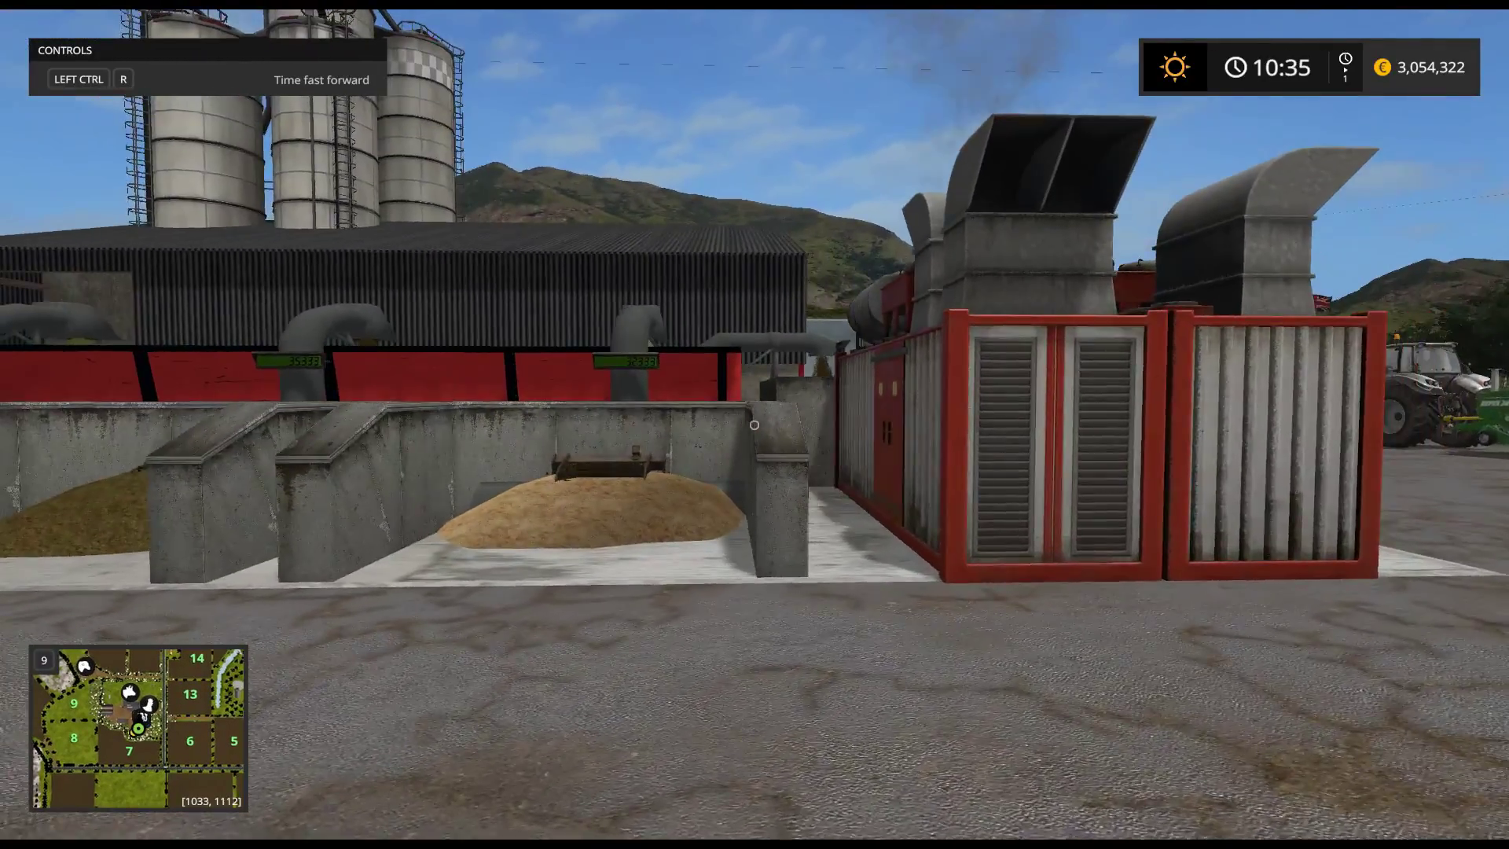
pyautogui.press('s')
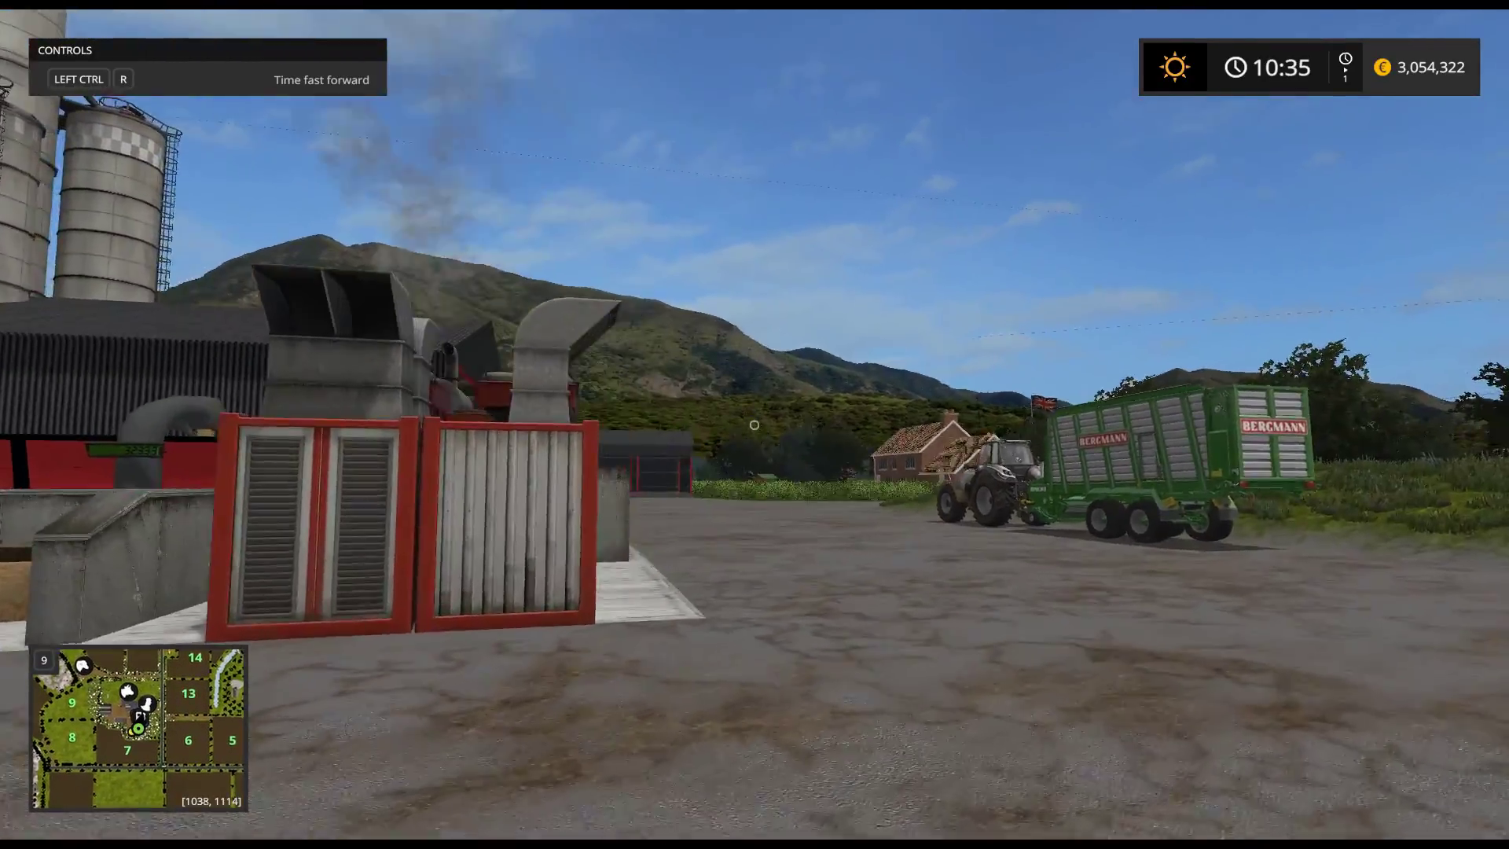
pyautogui.press('w')
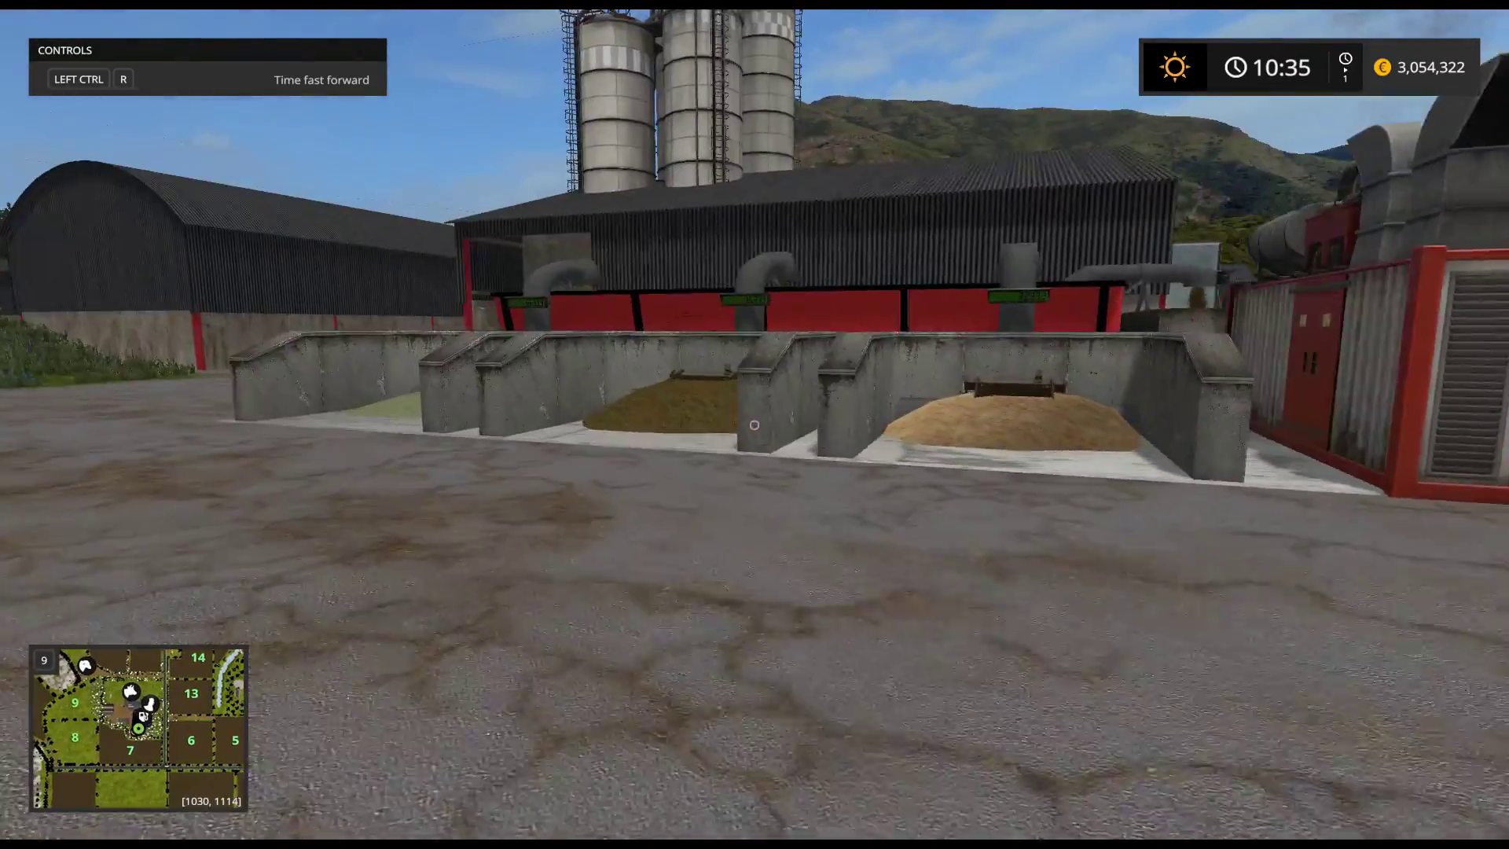
pyautogui.press('a')
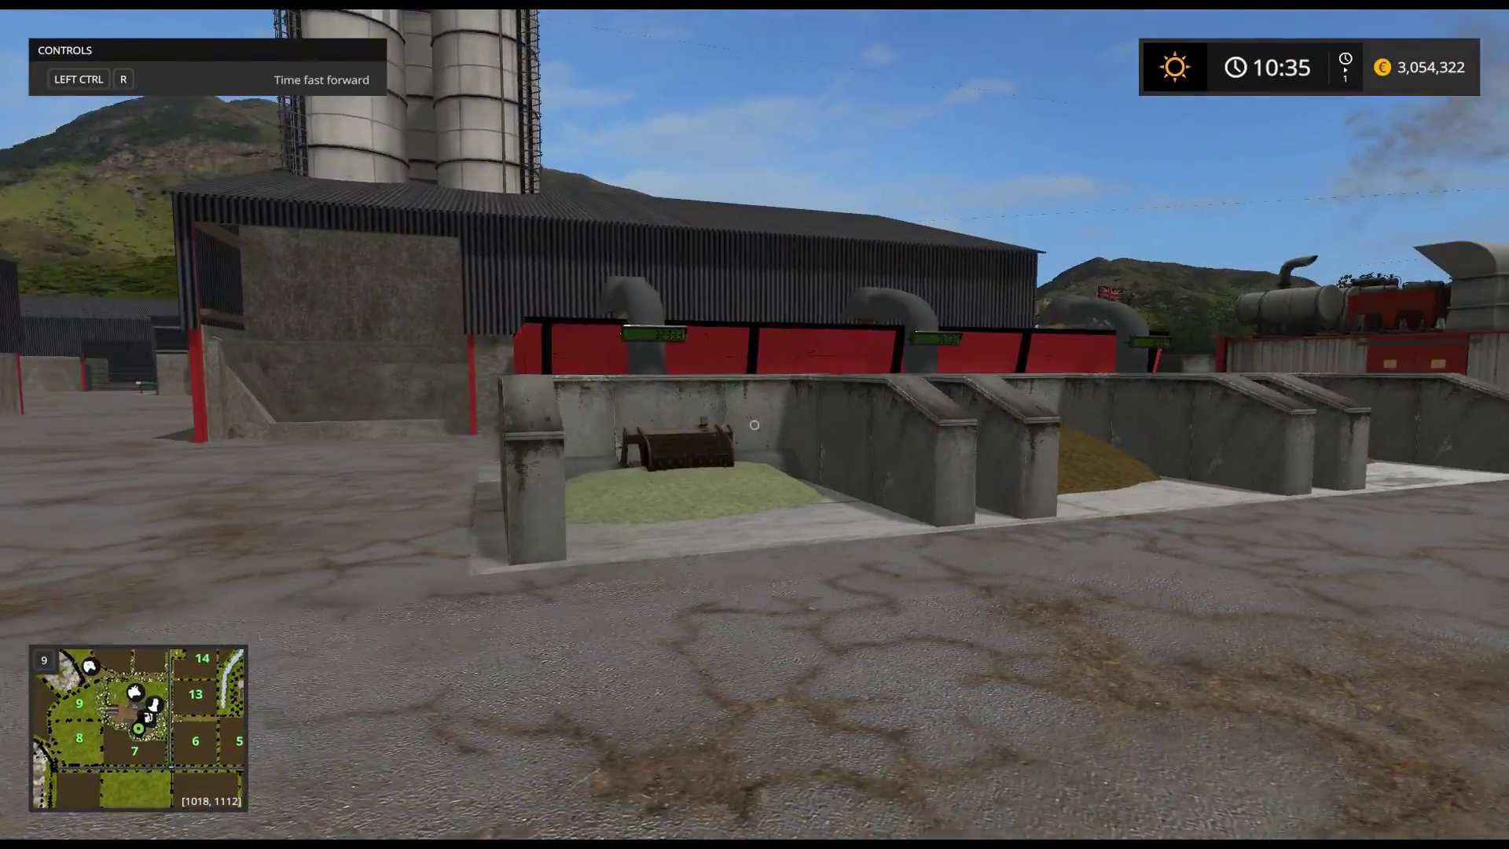
pyautogui.press('d')
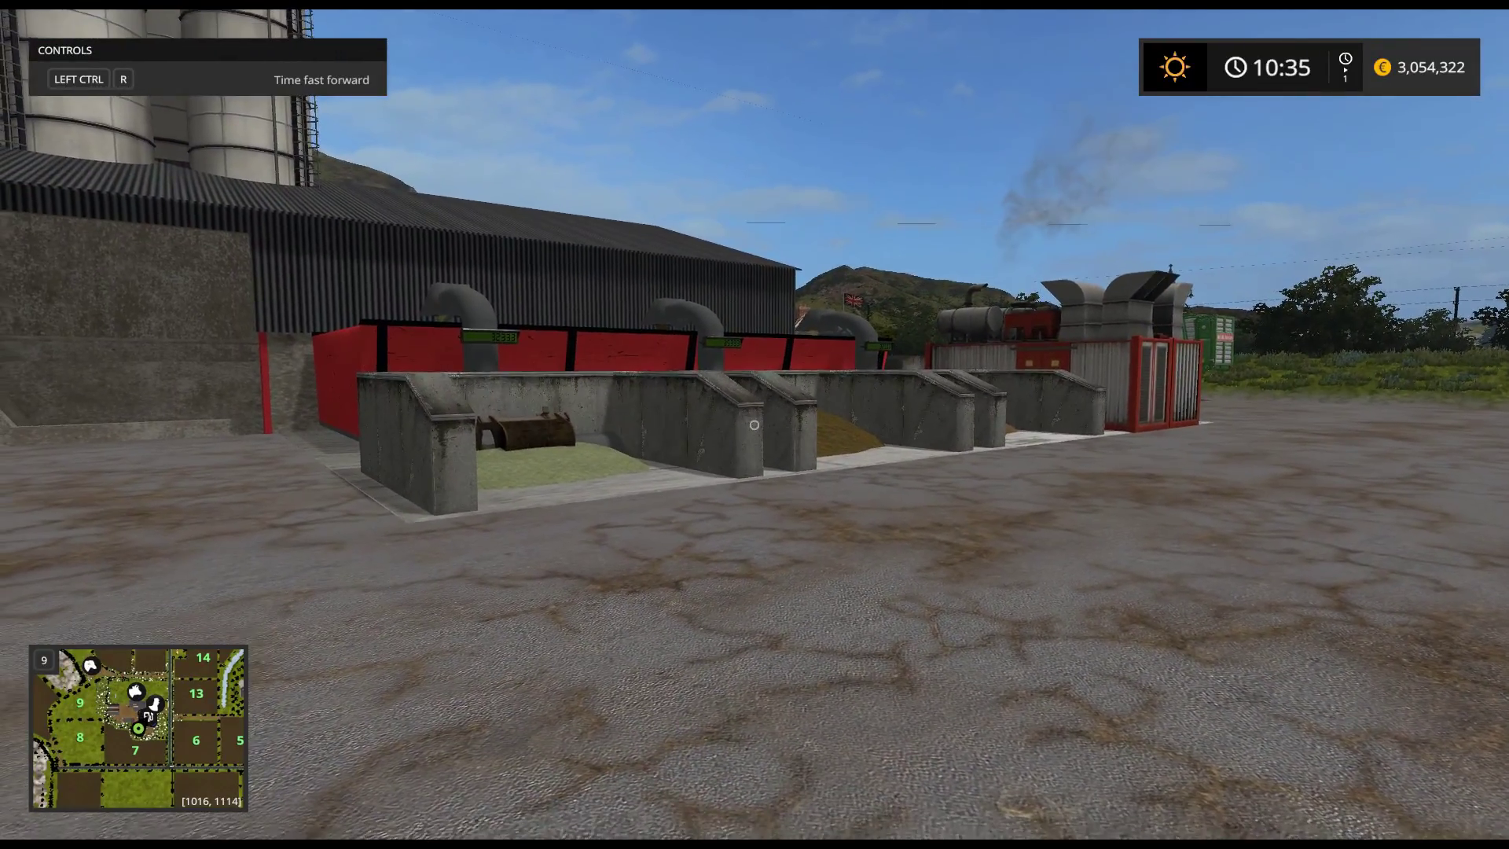
pyautogui.press('d')
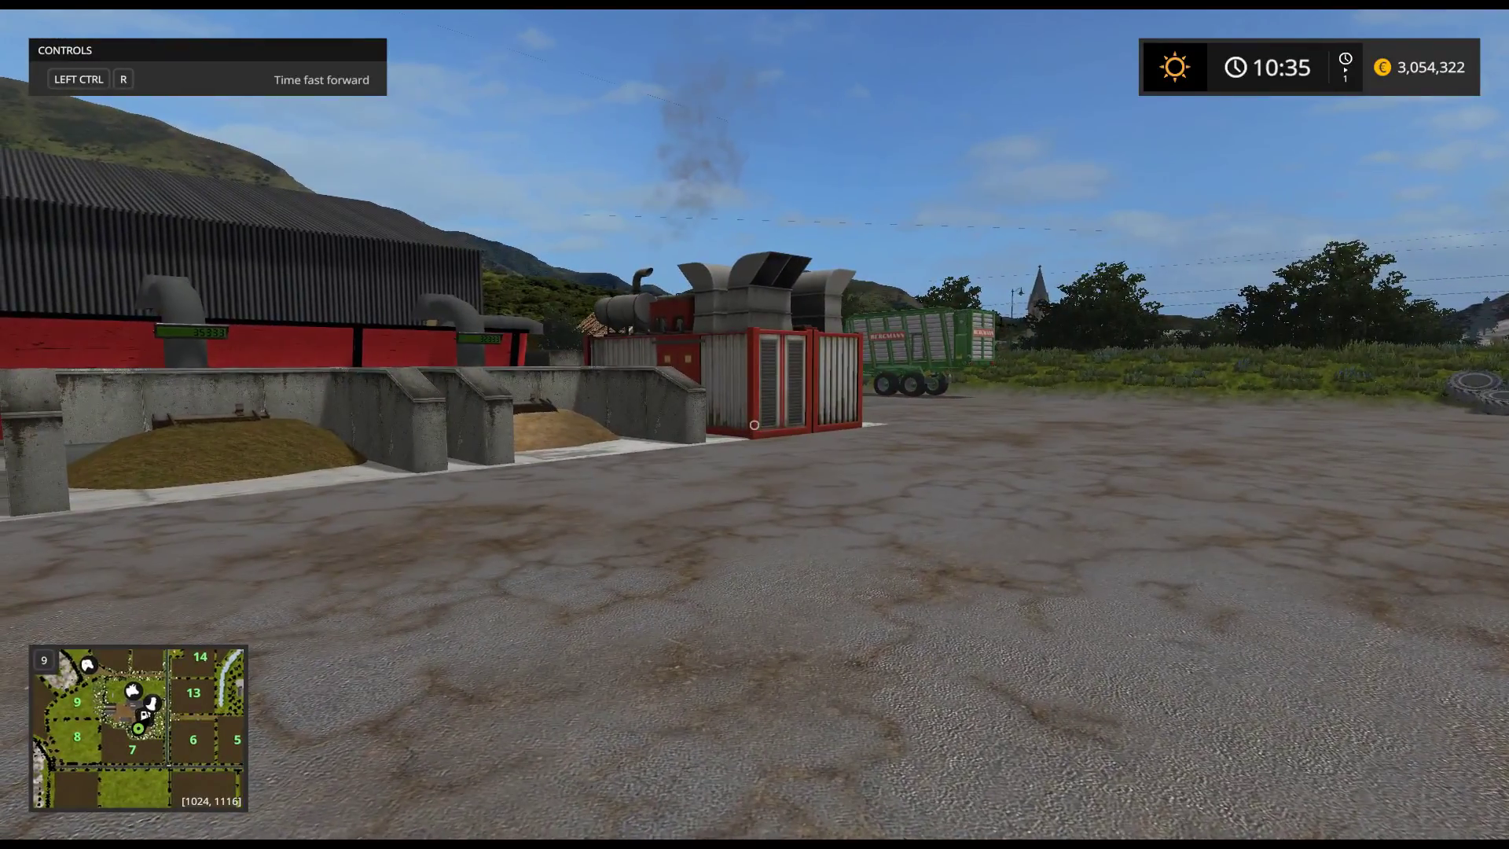
# Step: Open the shop's Belt Systems category and bring up the mod version of the Lizard S-710 conveyor
pyautogui.press('p')
pyautogui.scroll(-6, 914, 286)
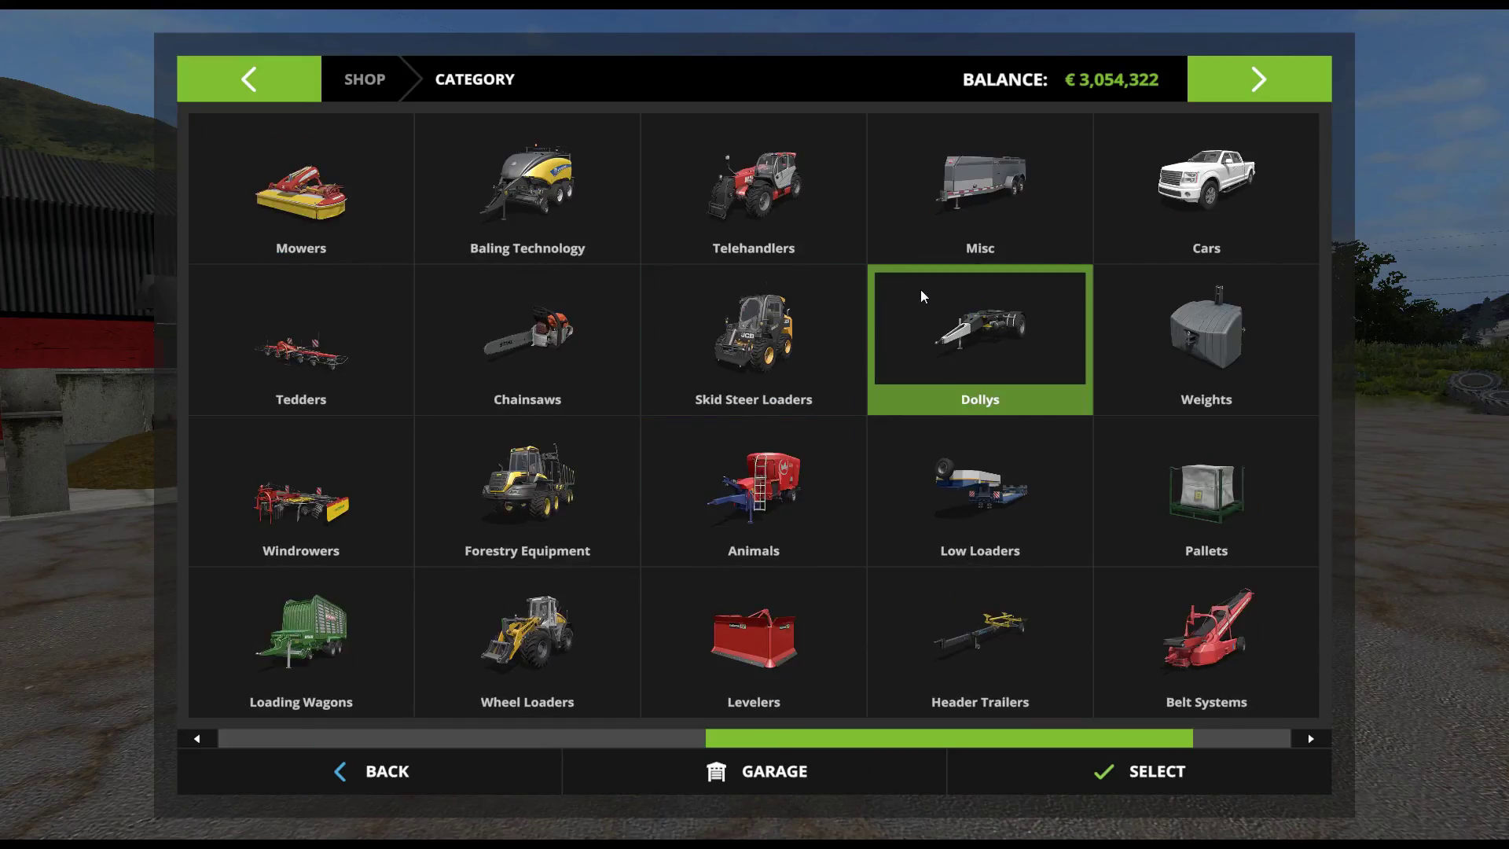
pyautogui.click(951, 680)
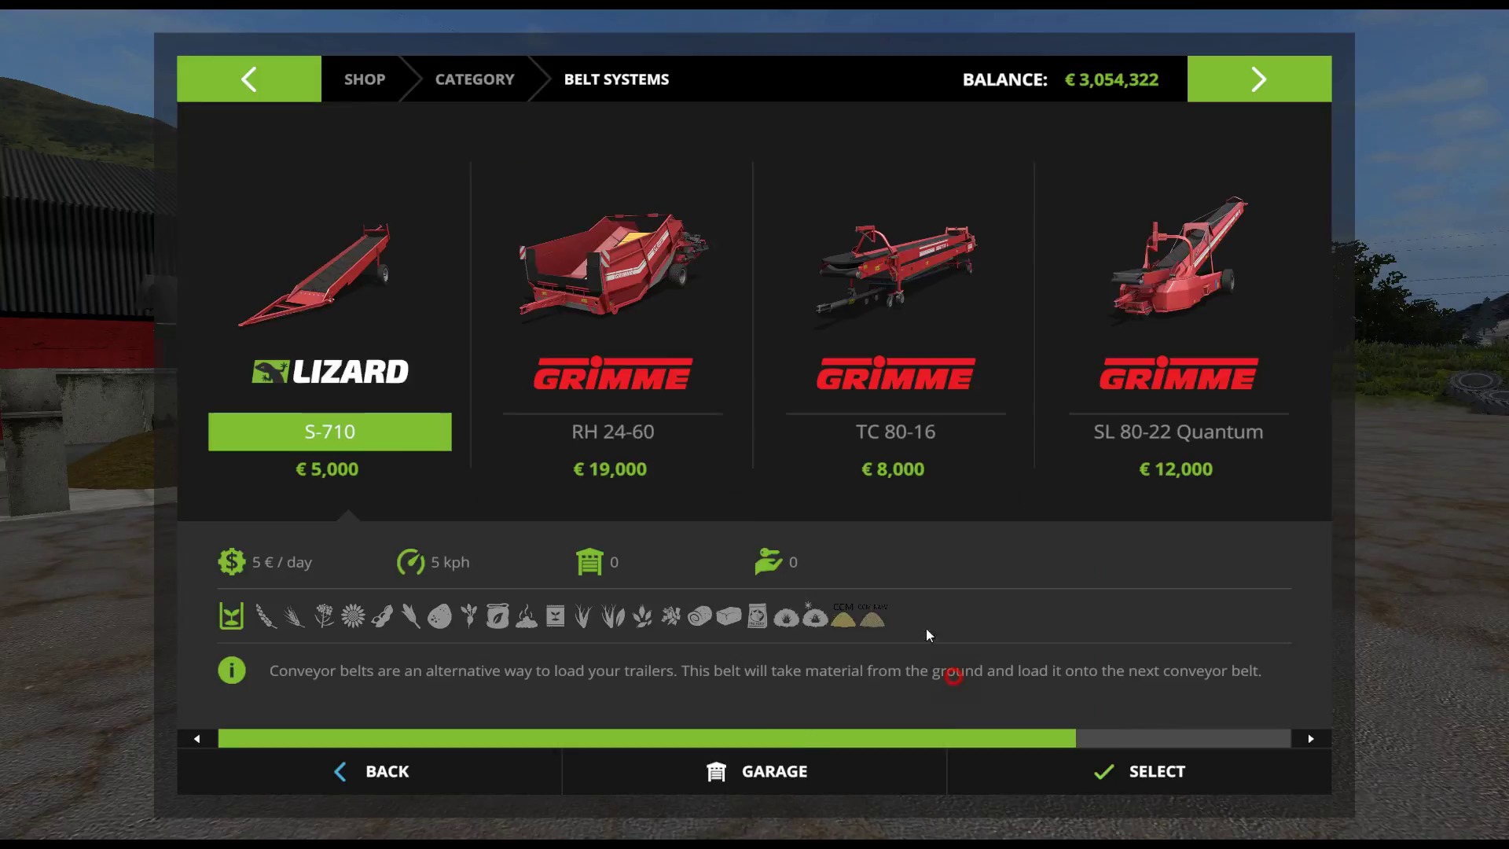
pyautogui.click(662, 356)
pyautogui.click(1172, 329)
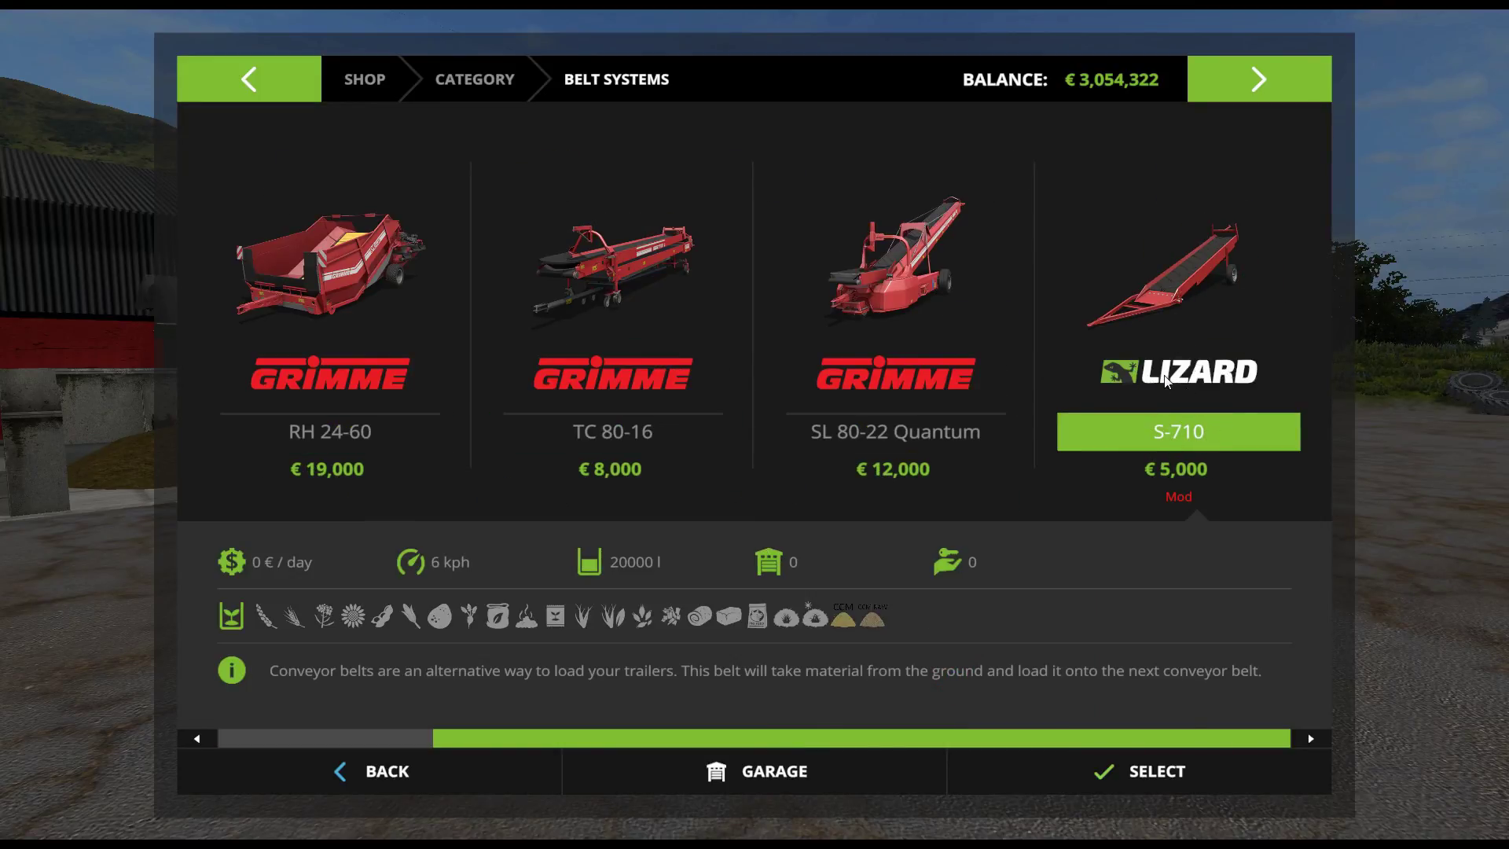
# Step: Compare the specifications and accepted fill types of the standard and mod Lizard S-710 conveyors, and leave the shop
pyautogui.scroll(1, 1165, 380)
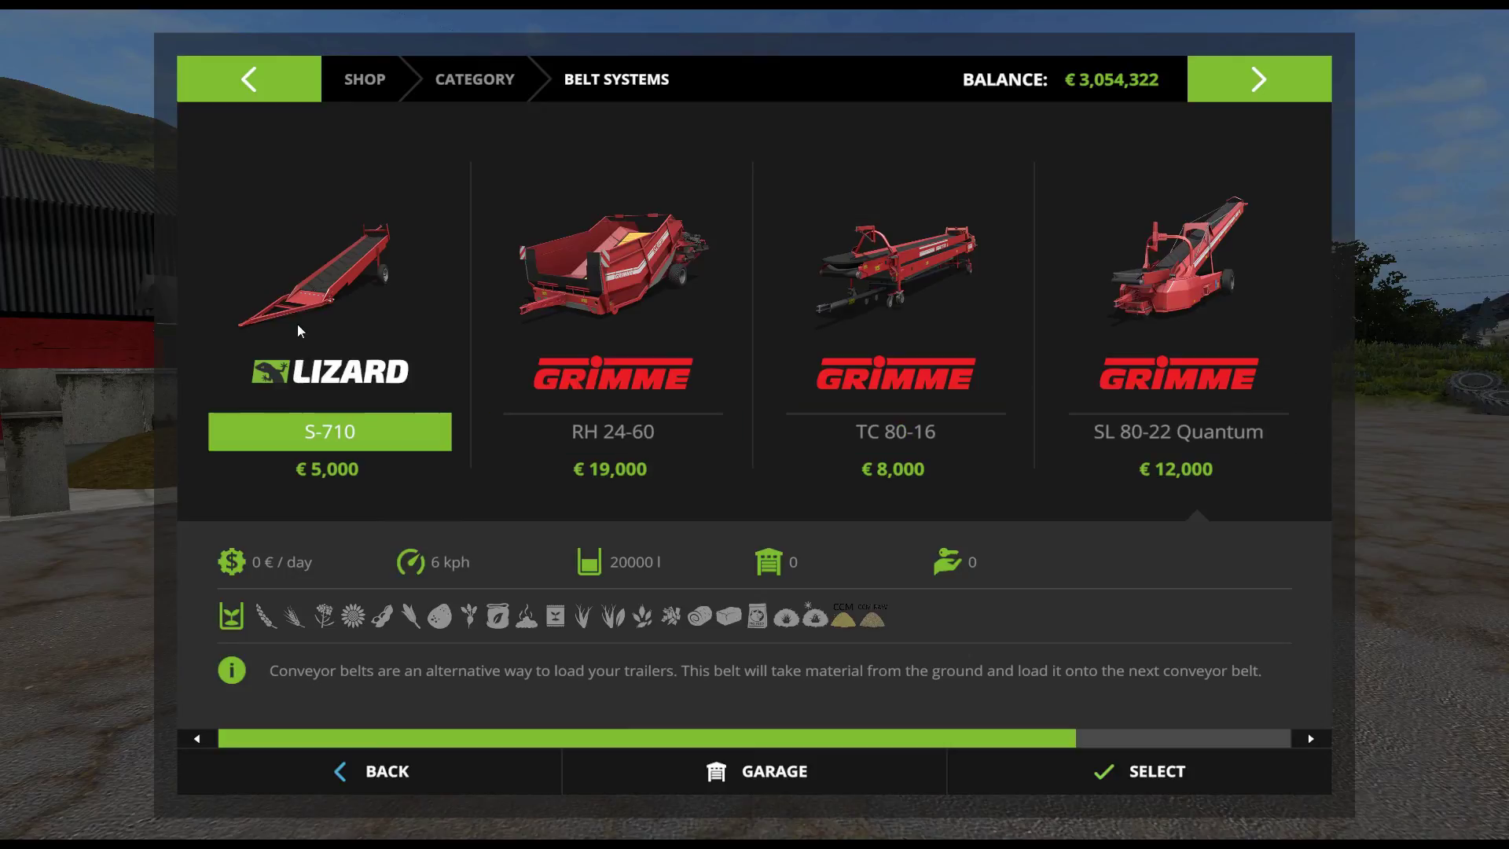
pyautogui.scroll(-1, 720, 345)
pyautogui.scroll(1, 318, 345)
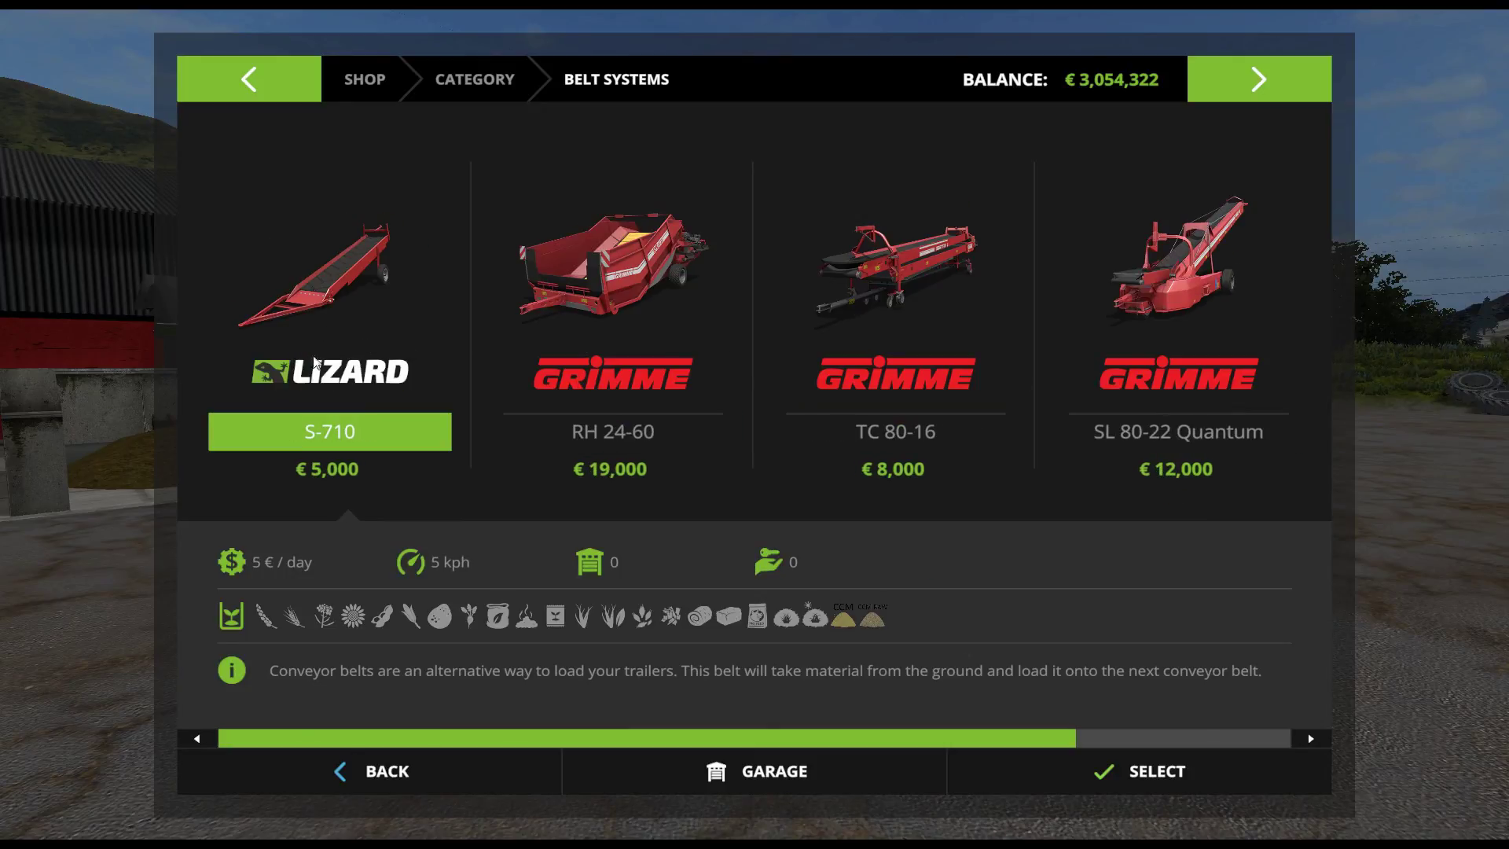
pyautogui.scroll(-1, 1110, 398)
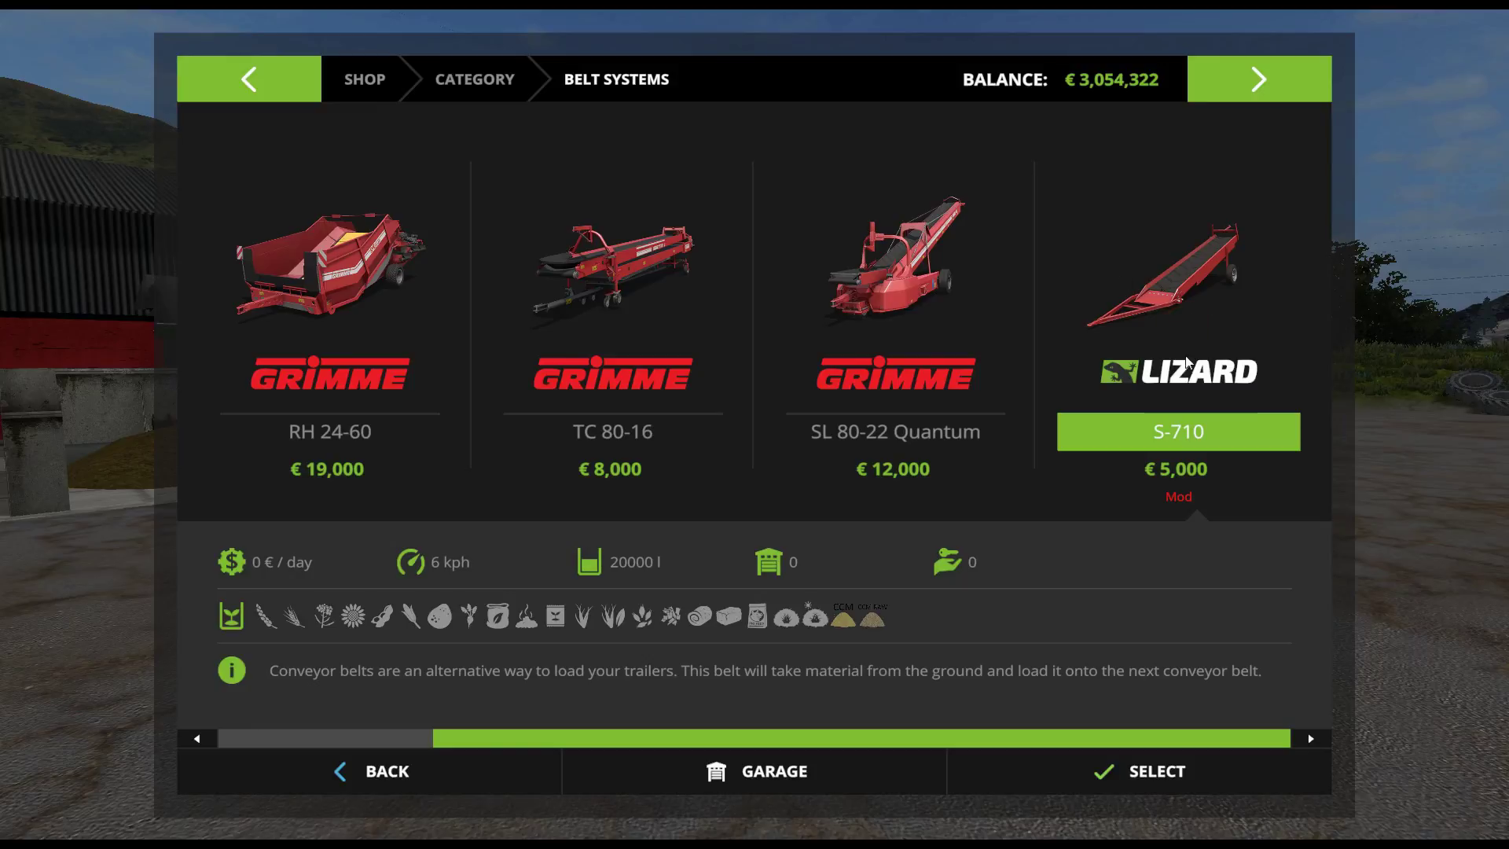
pyautogui.click(446, 404)
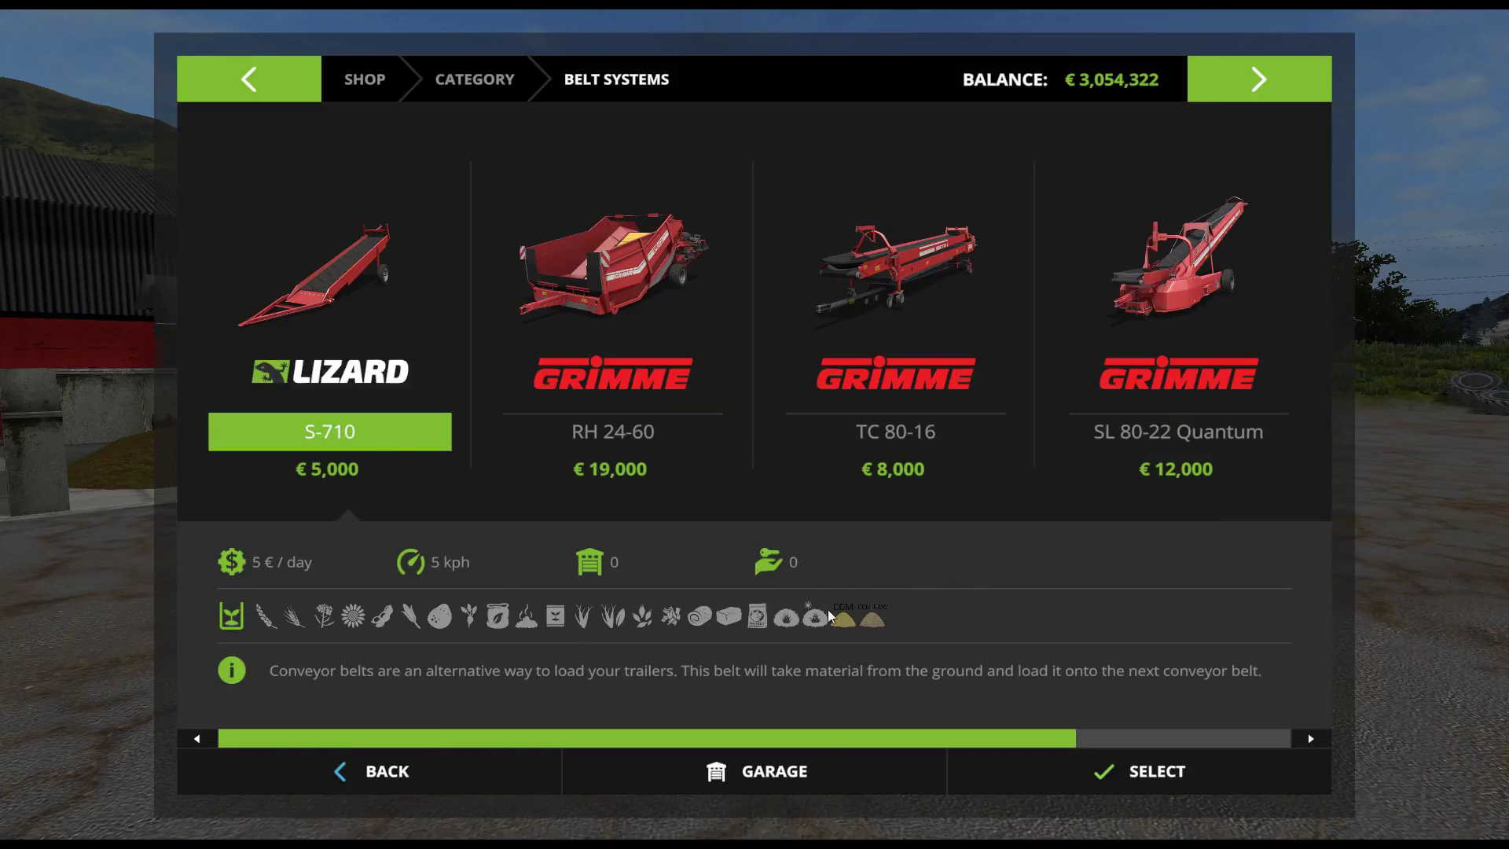
pyautogui.scroll(-1, 1163, 354)
pyautogui.click(1220, 328)
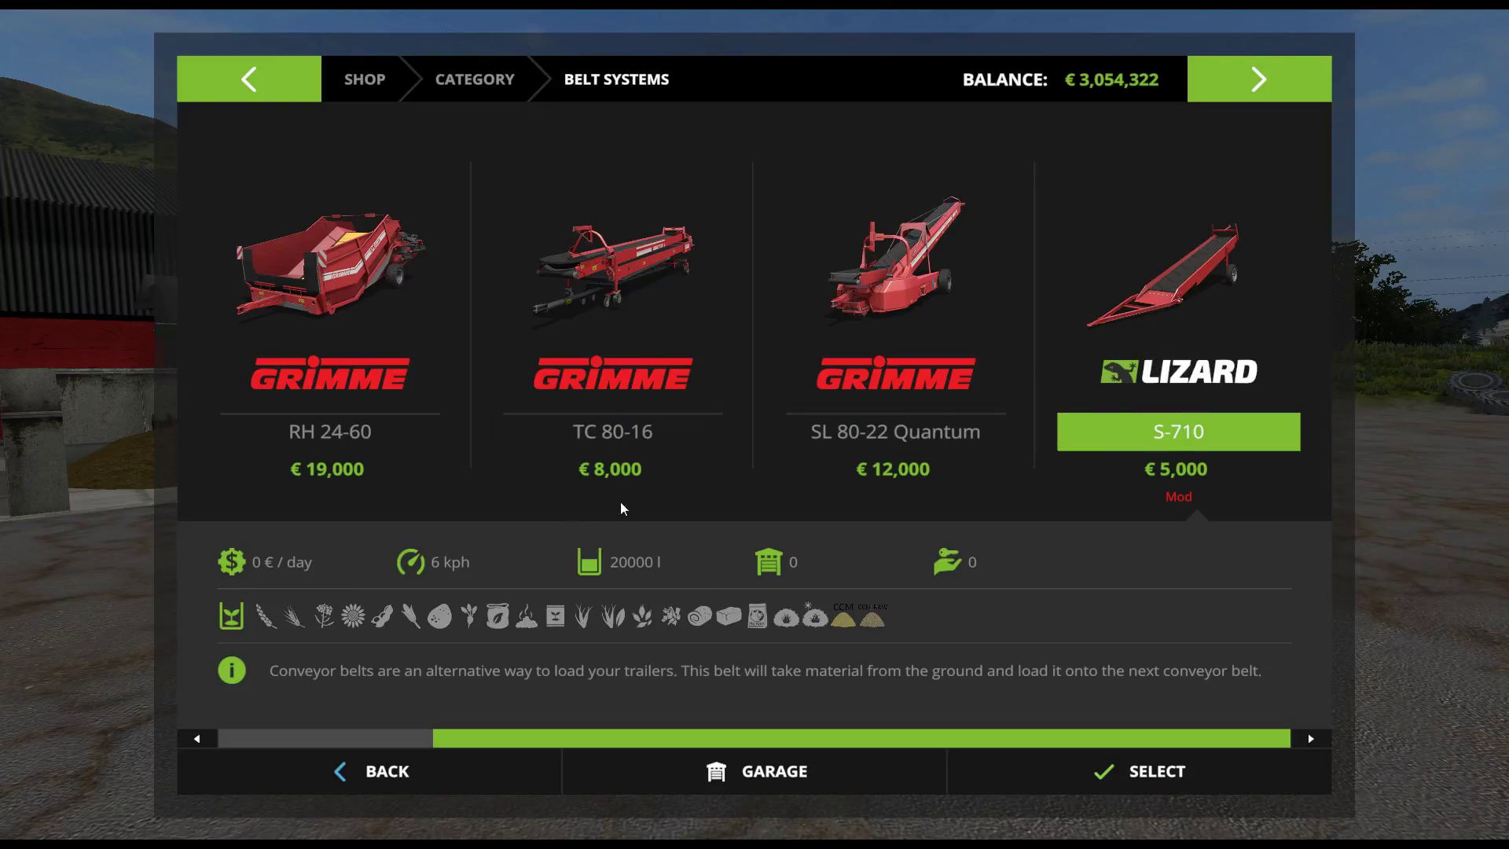
pyautogui.scroll(1, 550, 440)
pyautogui.click(382, 331)
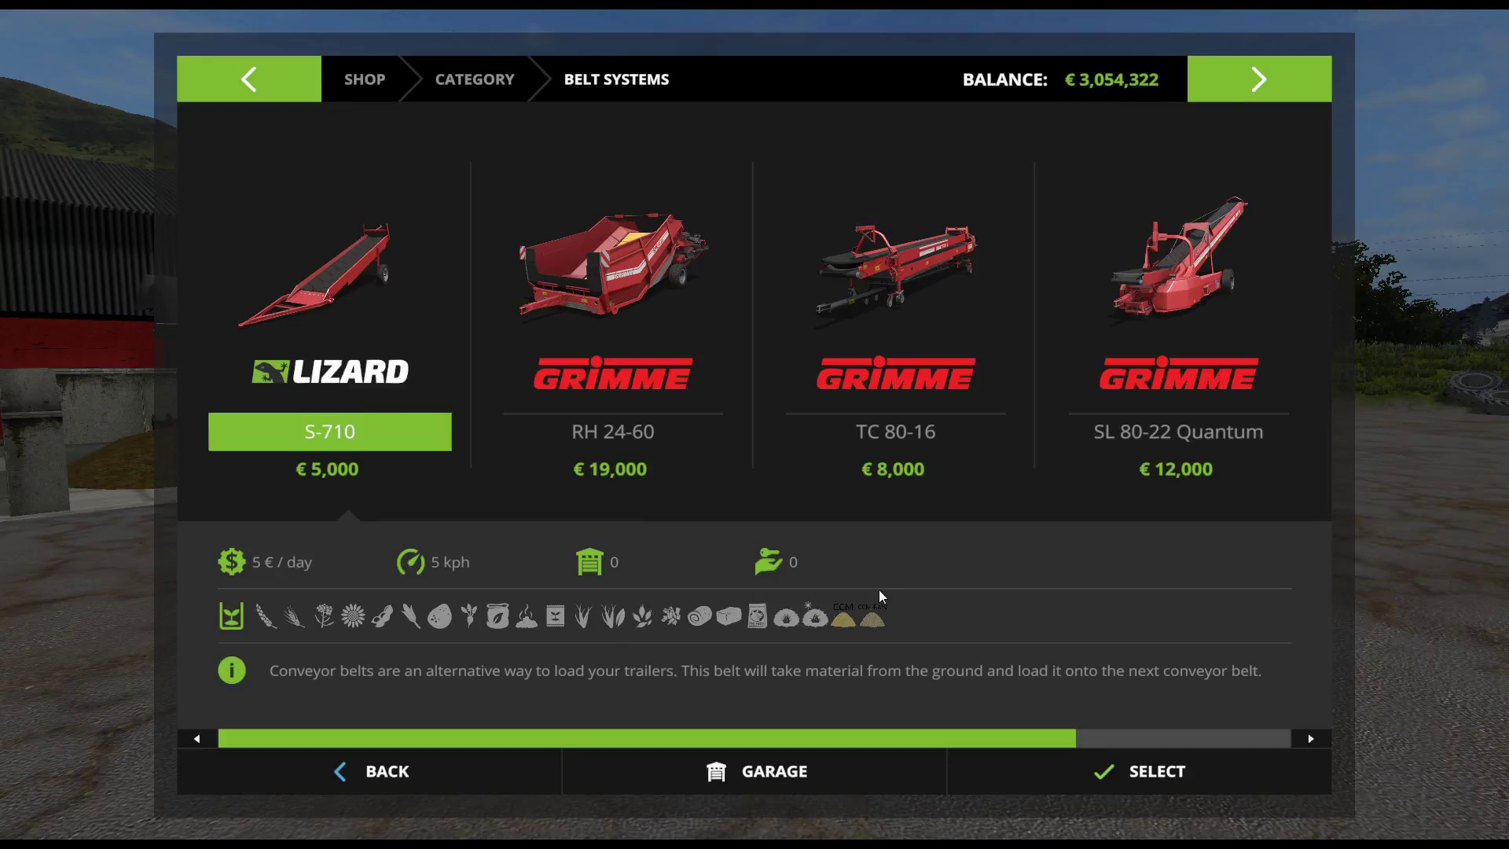
pyautogui.scroll(-1, 1131, 393)
pyautogui.click(1185, 330)
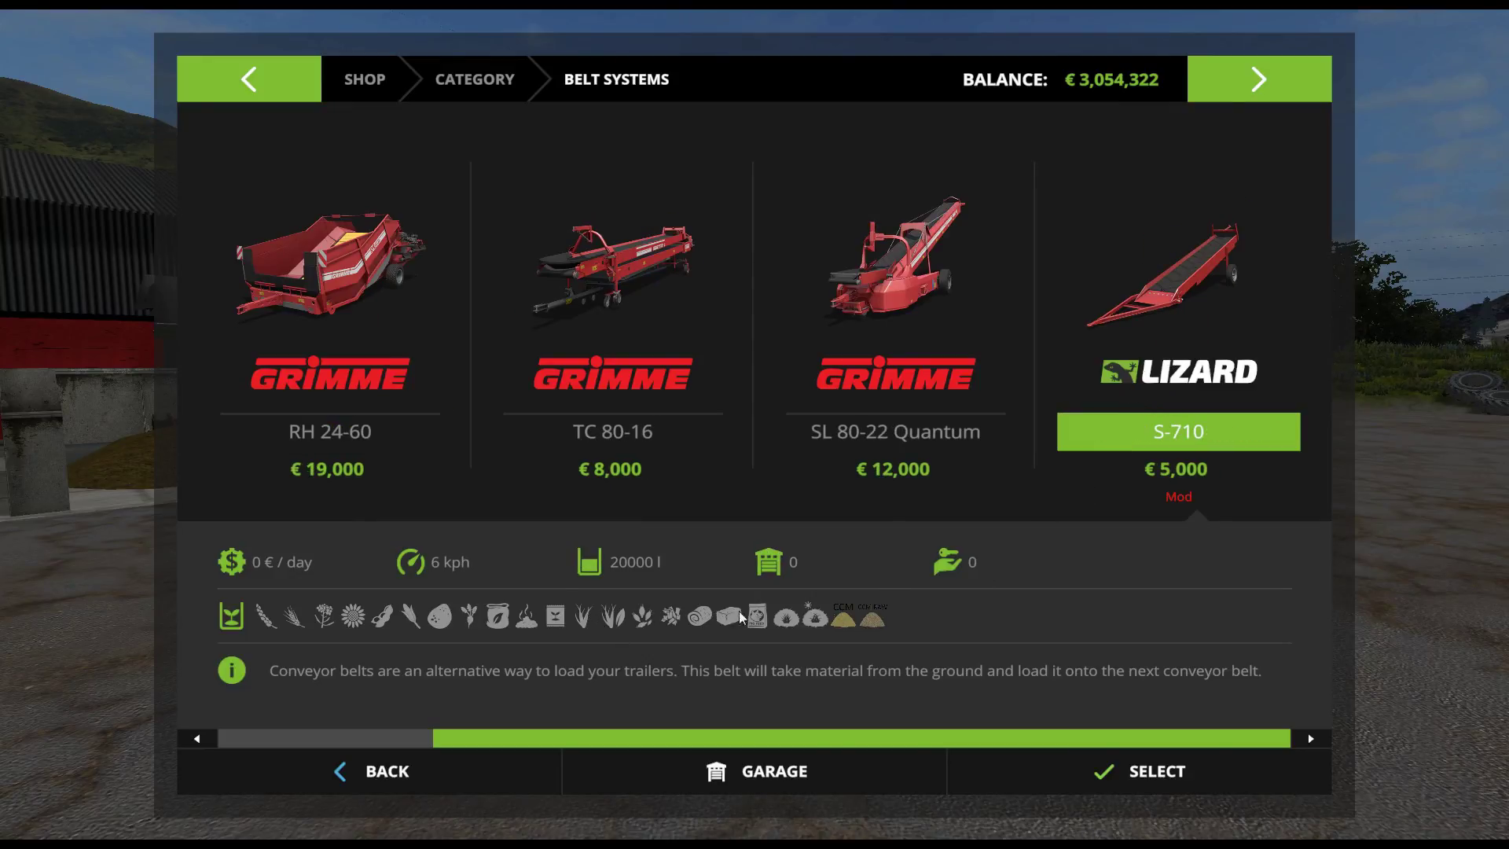
pyautogui.scroll(1, 360, 398)
pyautogui.click(408, 319)
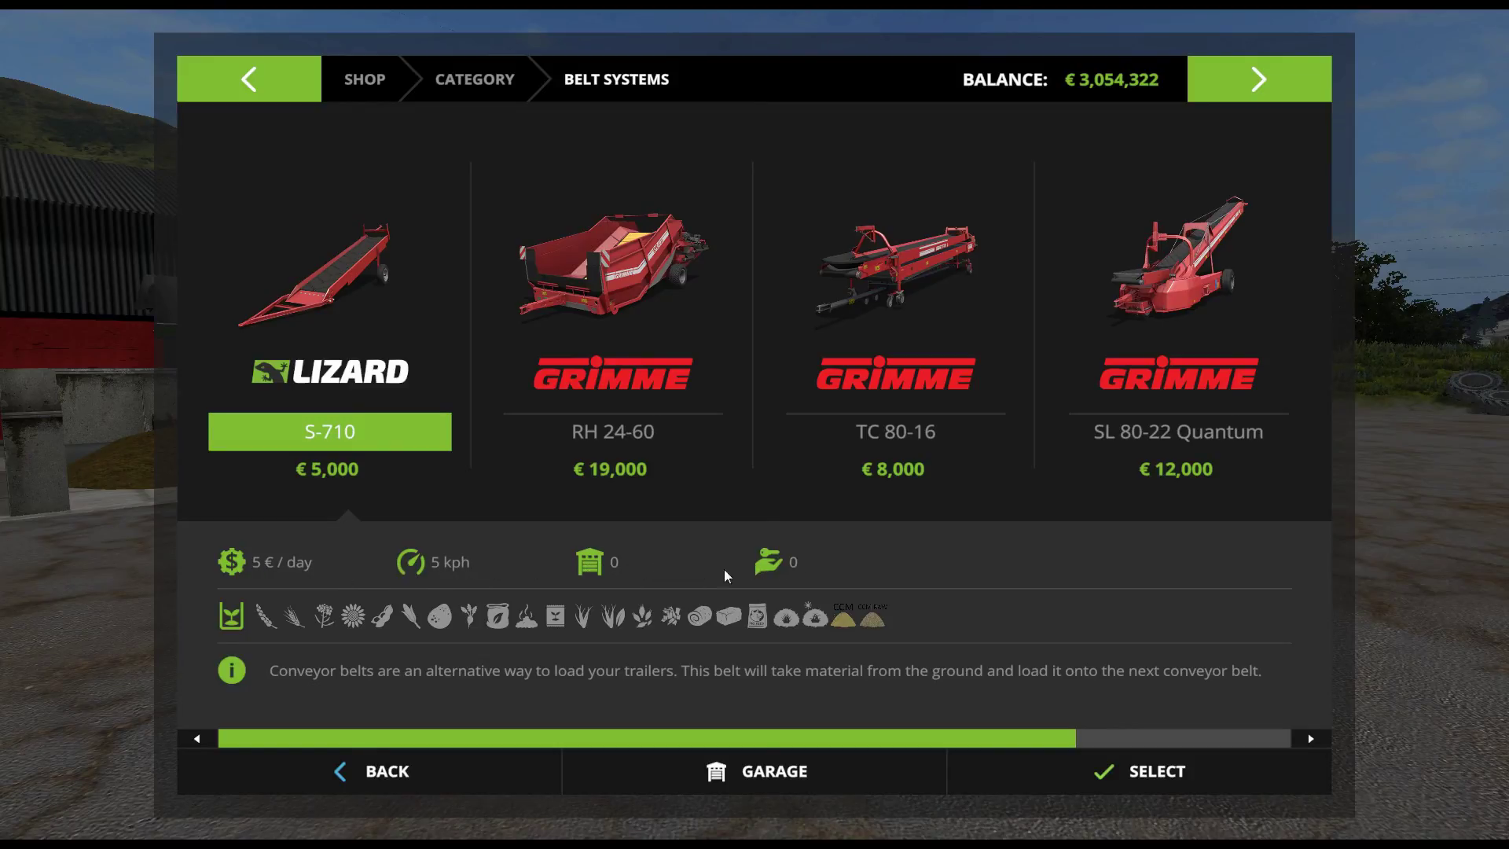
pyautogui.scroll(-1, 1012, 415)
pyautogui.click(1179, 431)
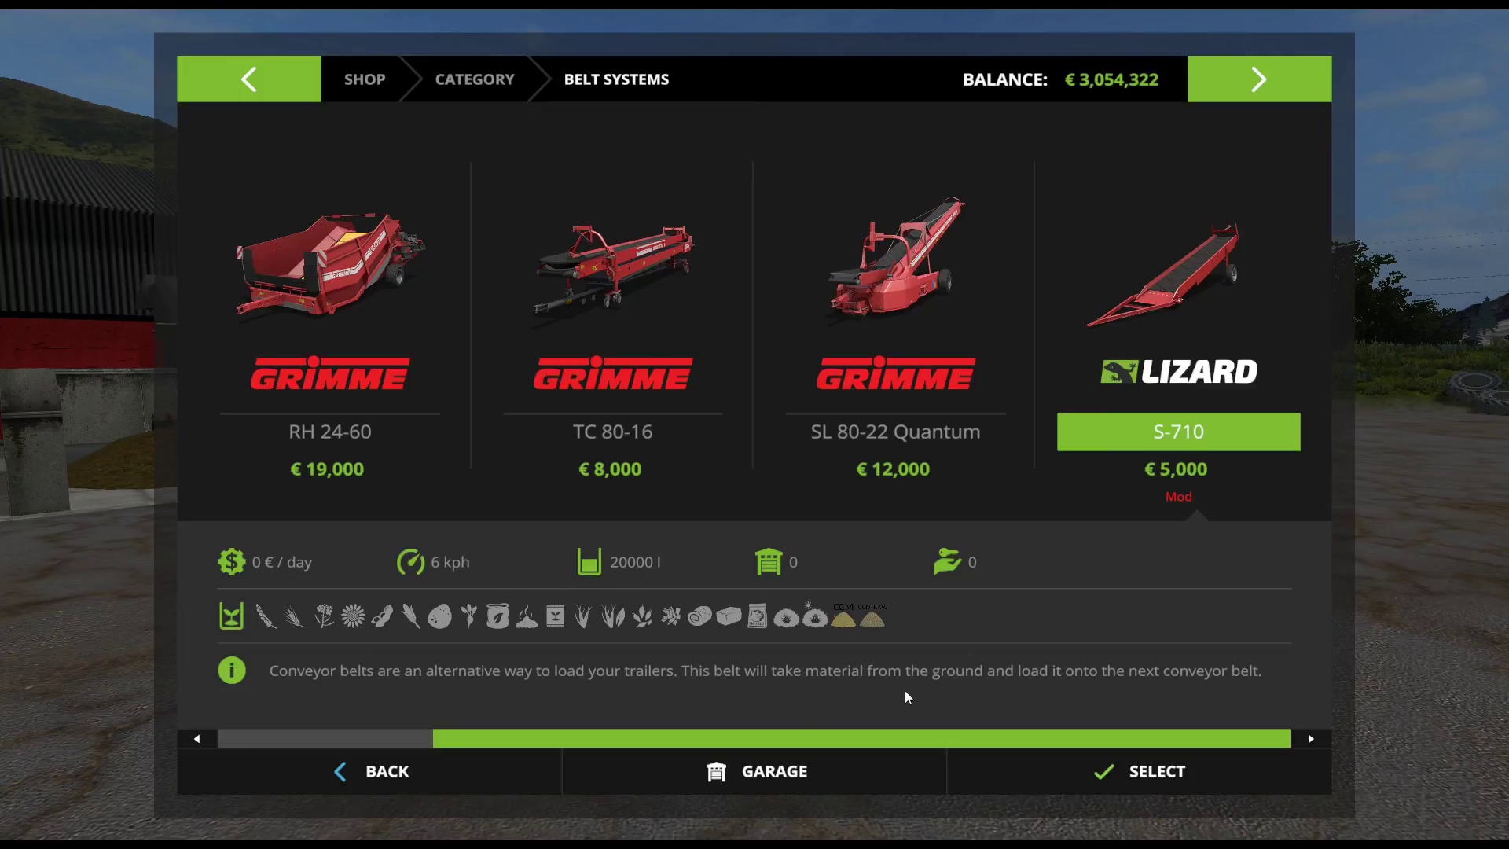
pyautogui.press('Escape')
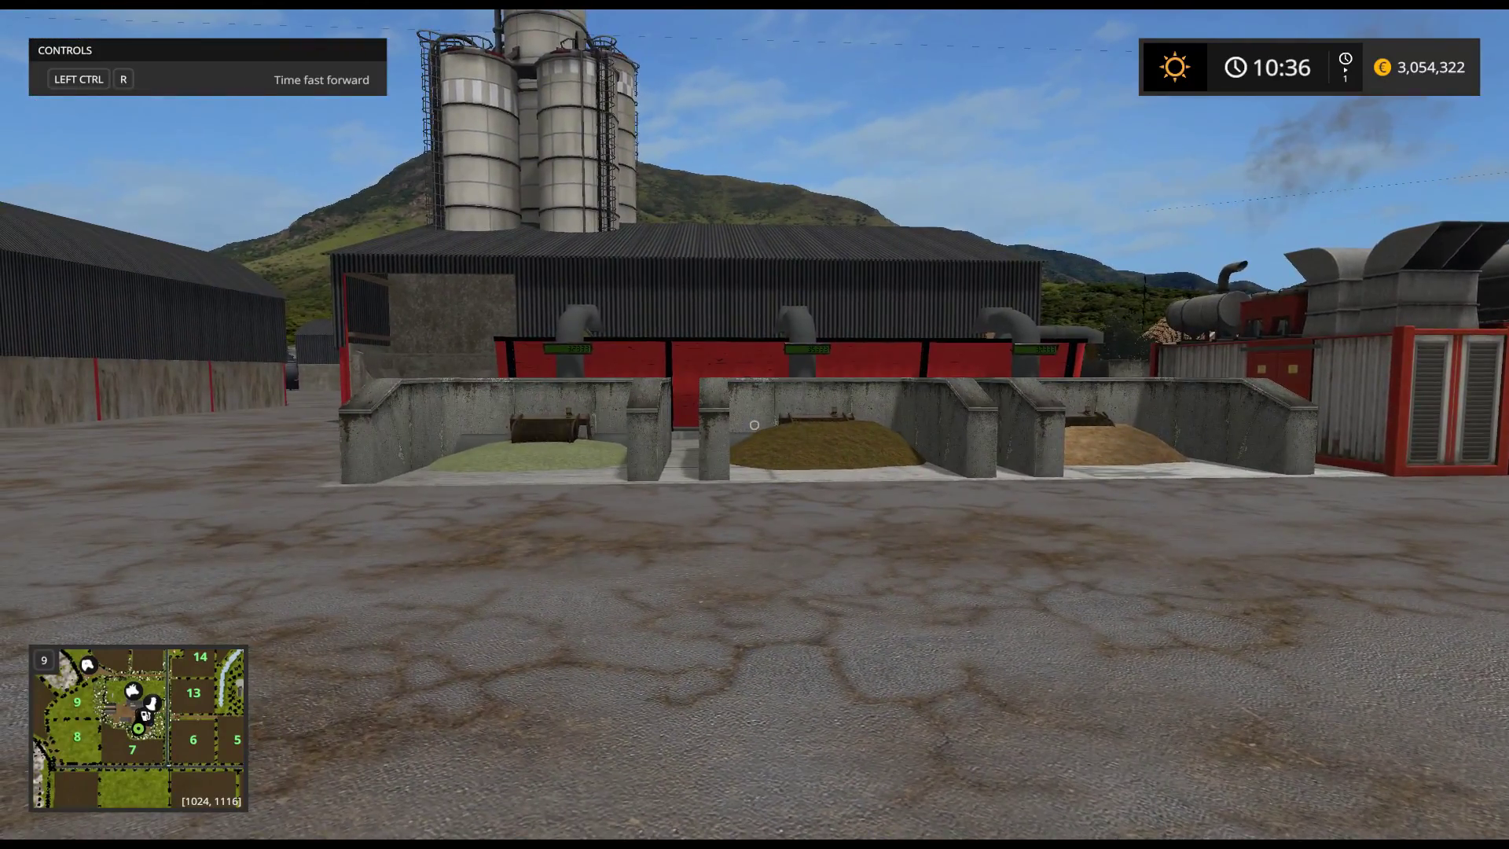
# Step: Walk around the container past its display to the output bay and examine the mixed feed falling there
pyautogui.press('d')
pyautogui.press('w')
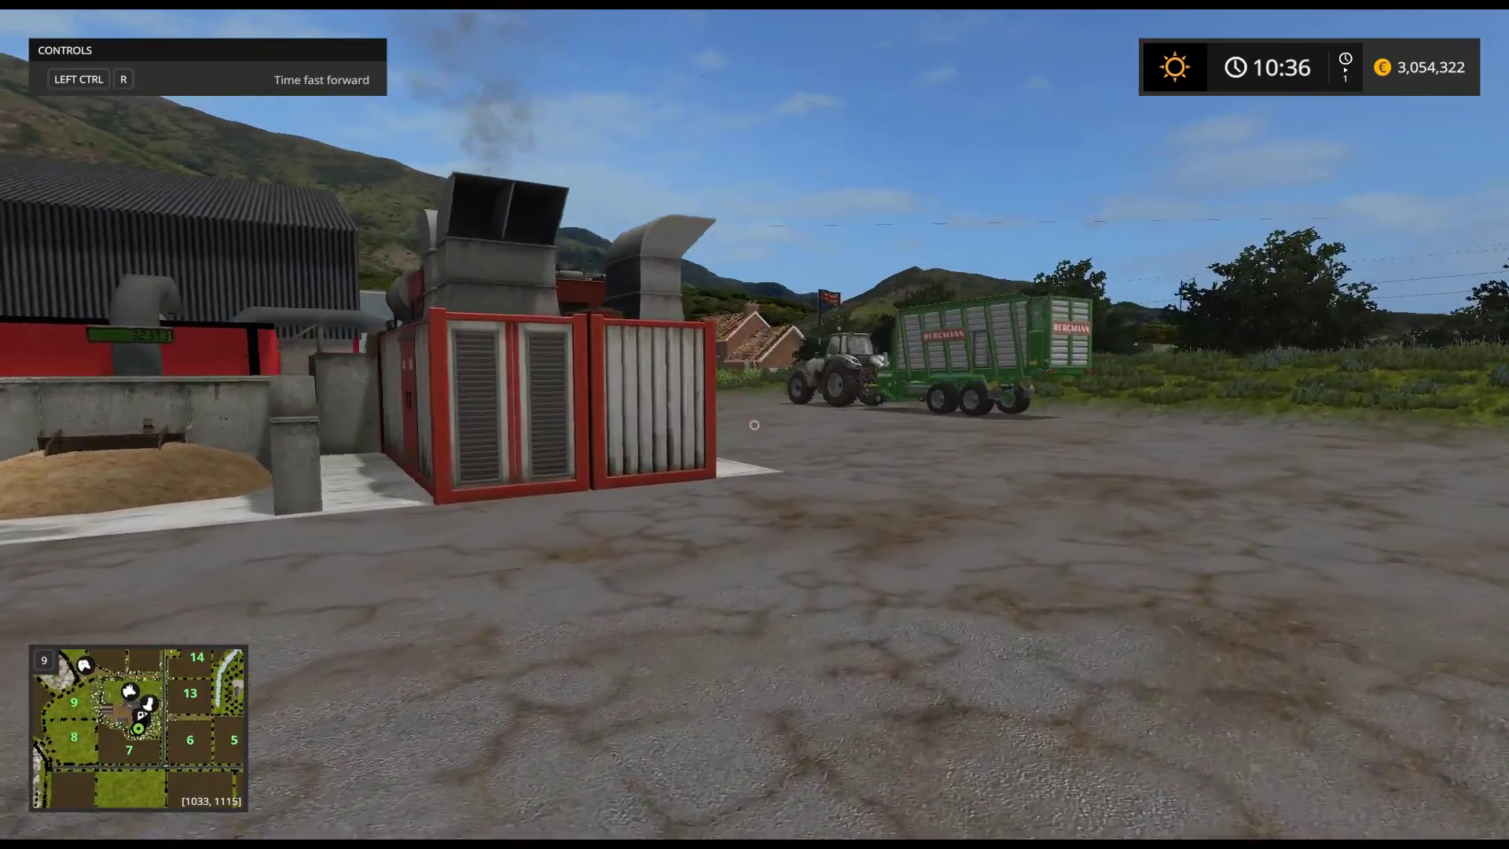
pyautogui.press('w')
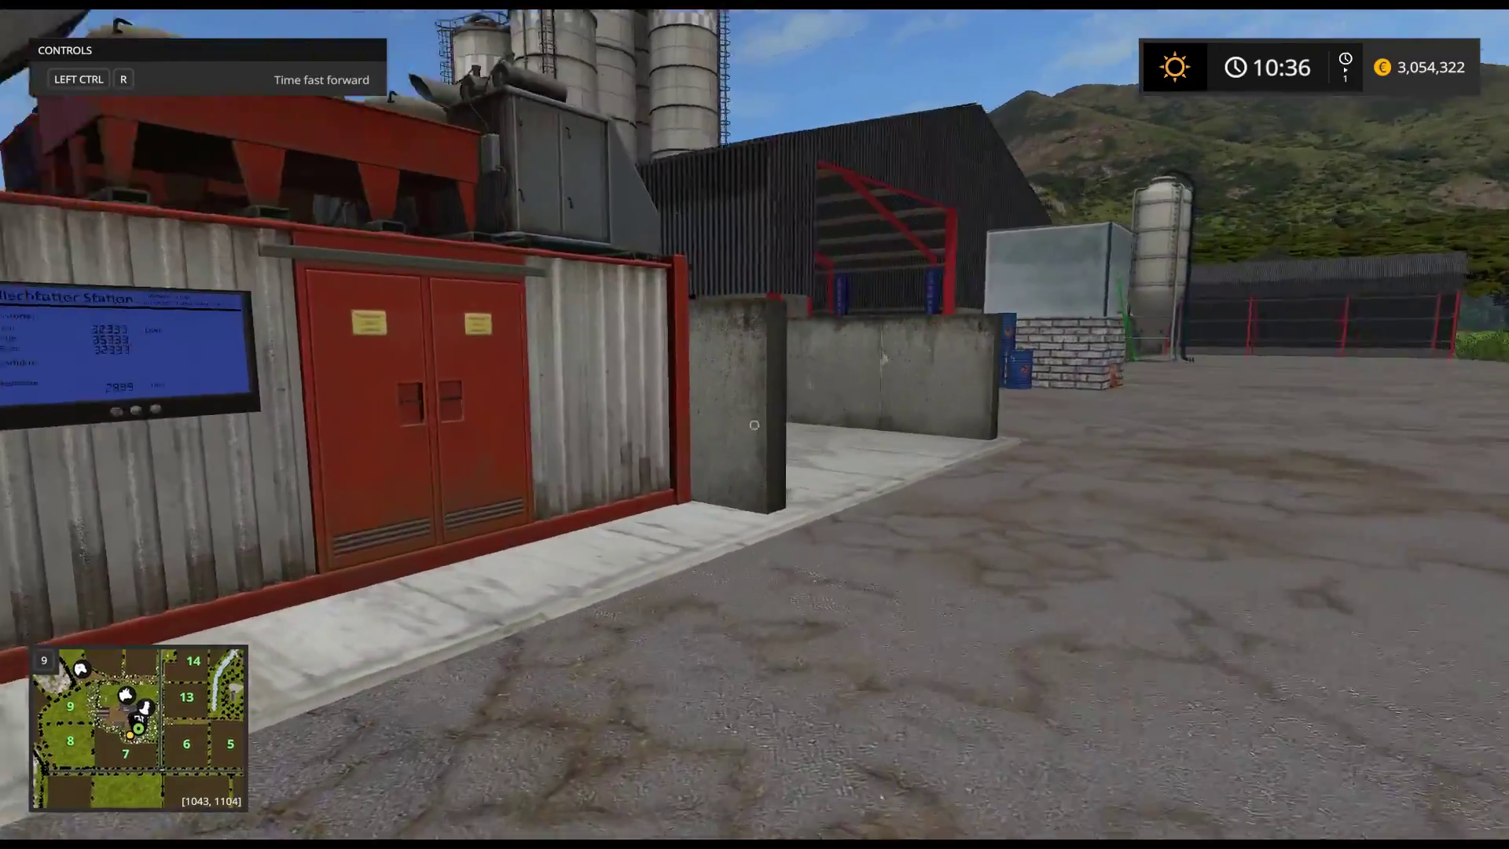
pyautogui.press('s')
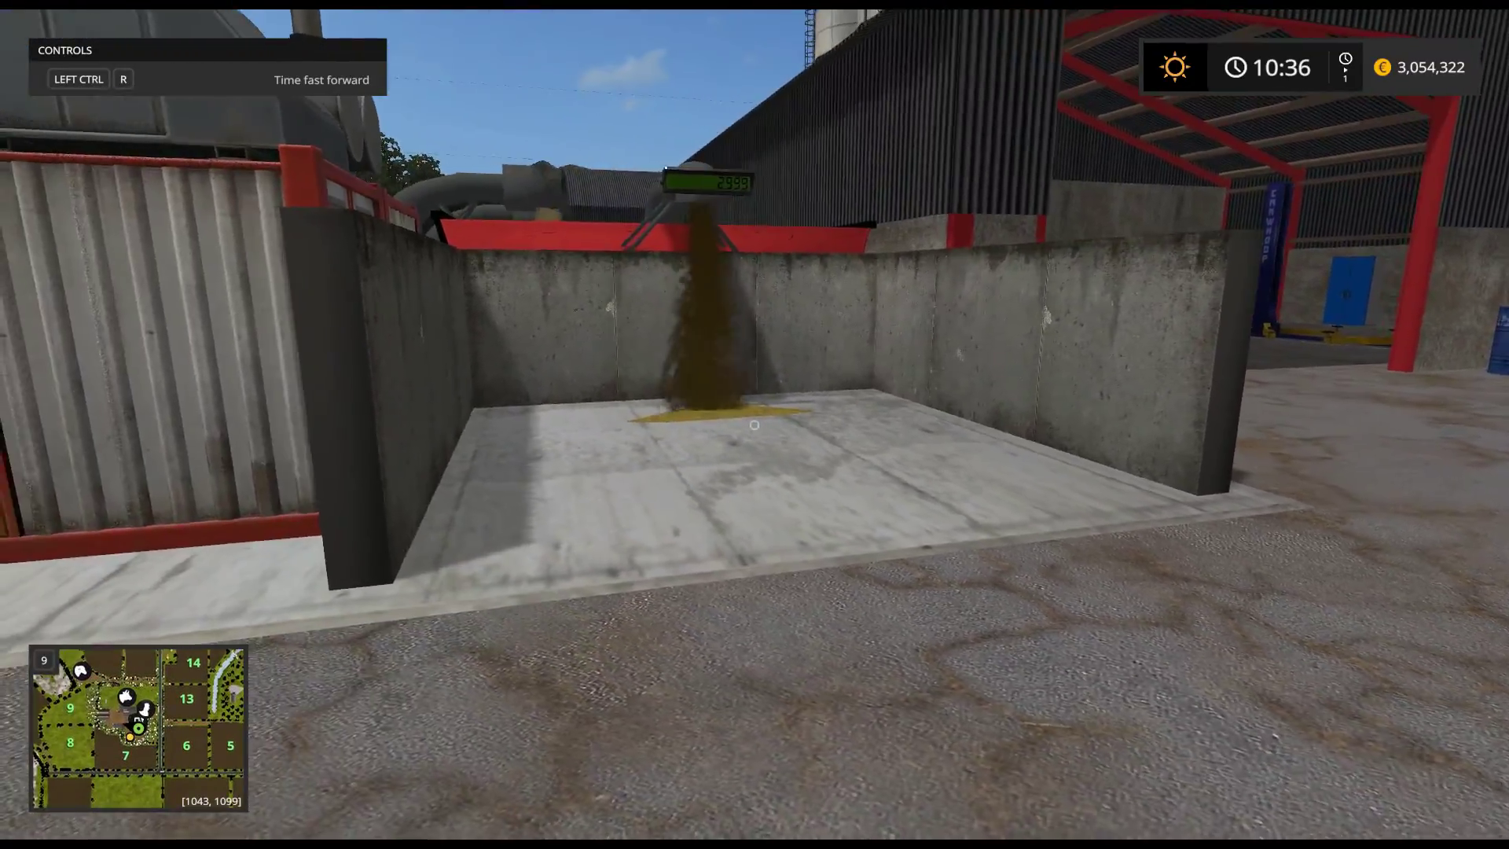
pyautogui.press('s')
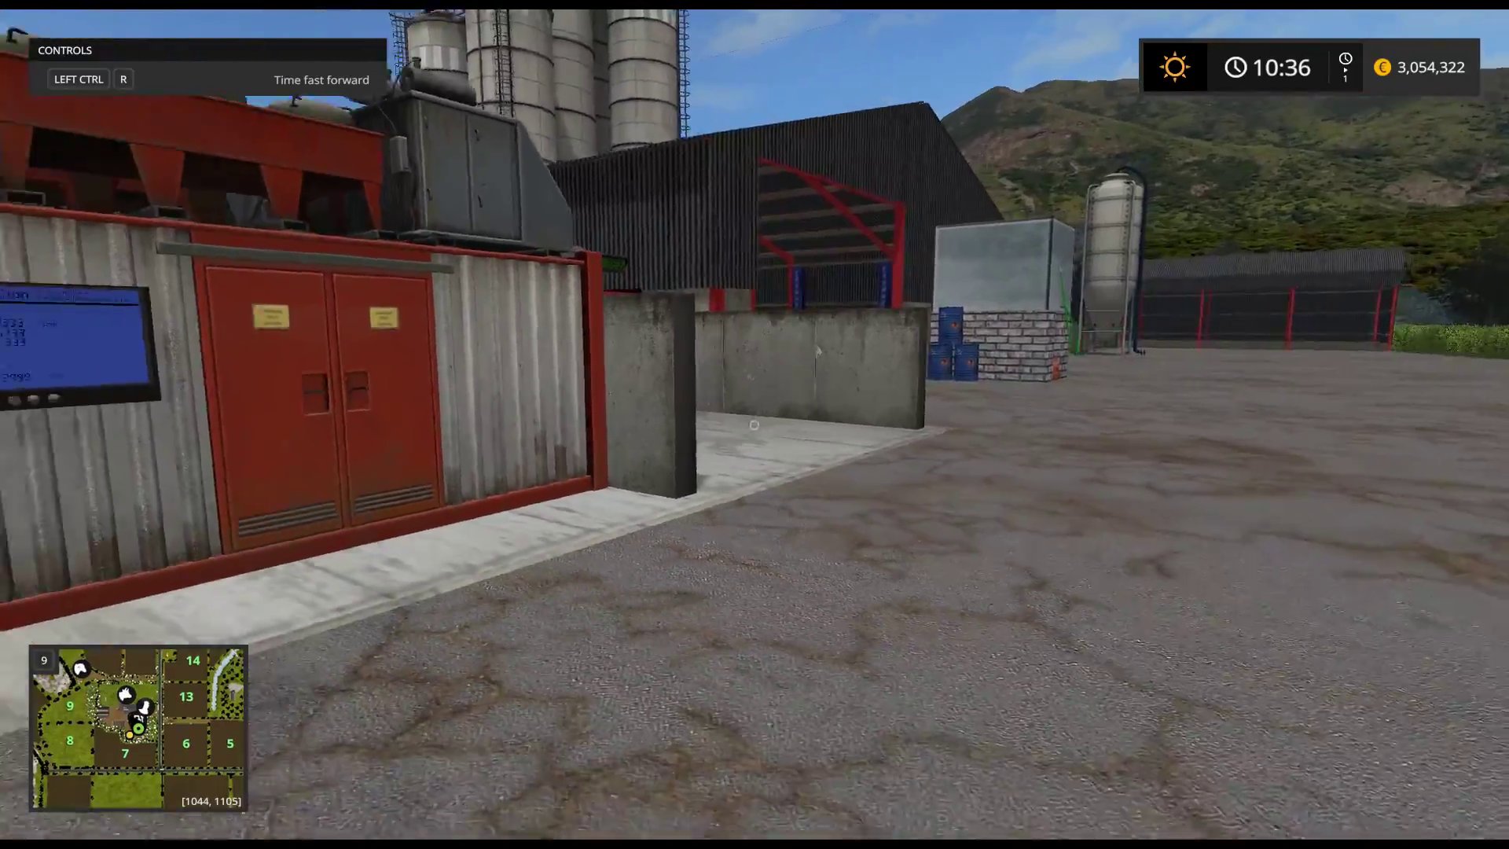
# Step: Return around the container to the front of the input bays and look over the heaps and level displays
pyautogui.press('w')
pyautogui.press('a')
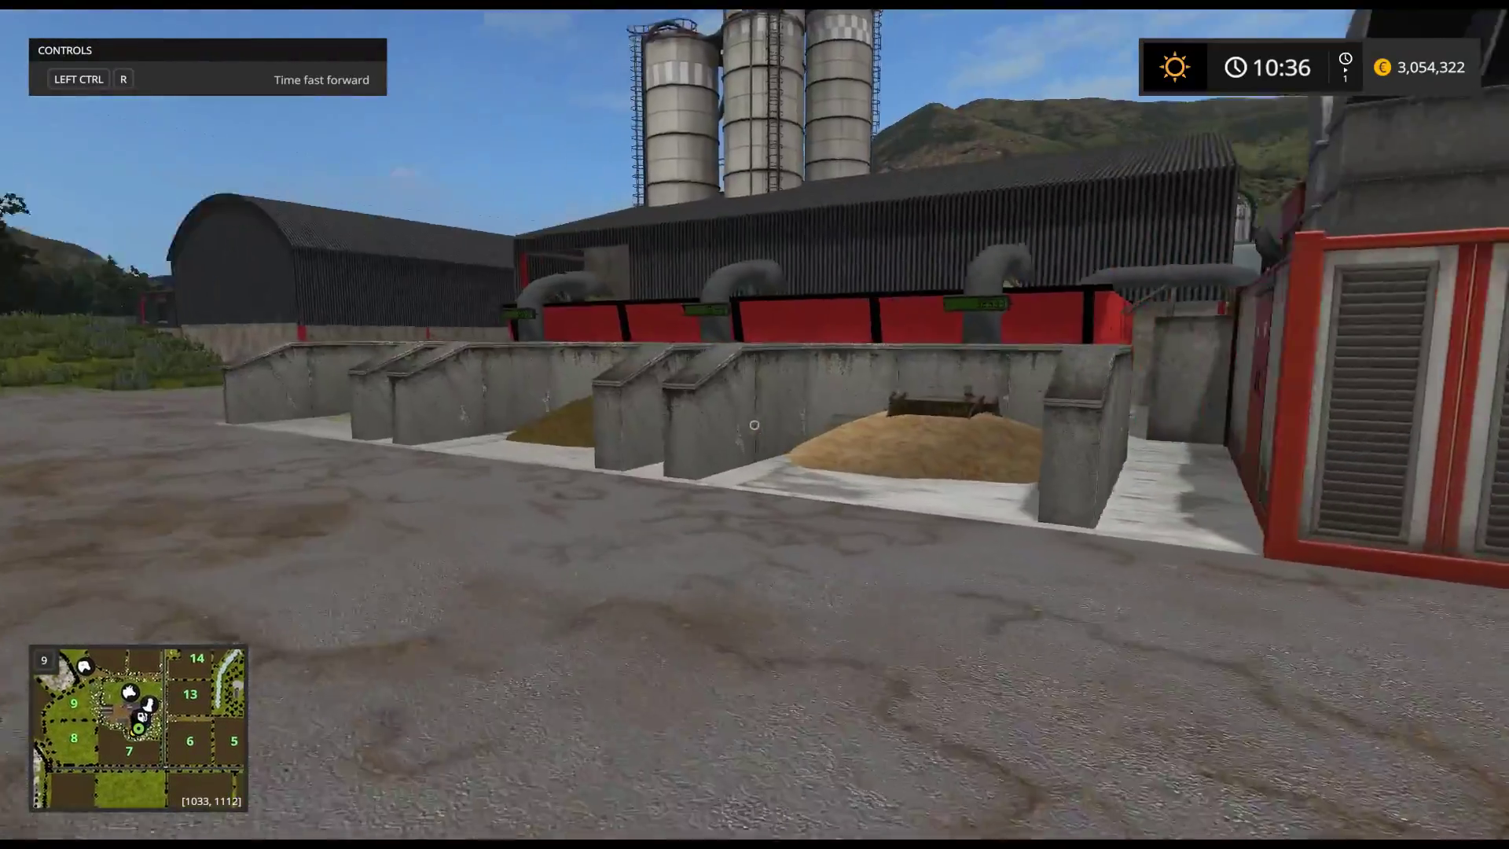
pyautogui.press('s')
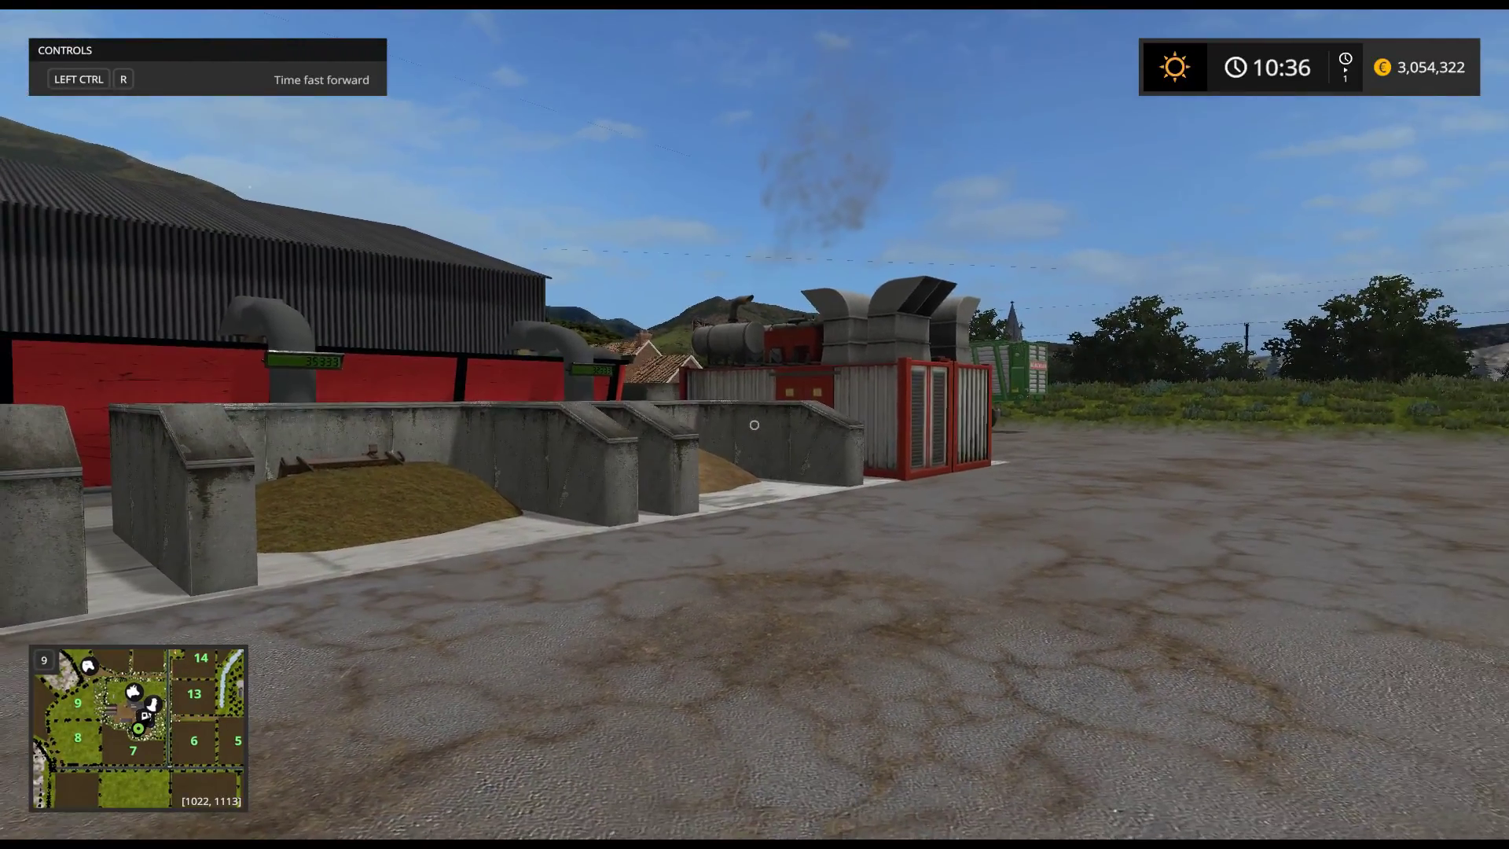
pyautogui.press('d')
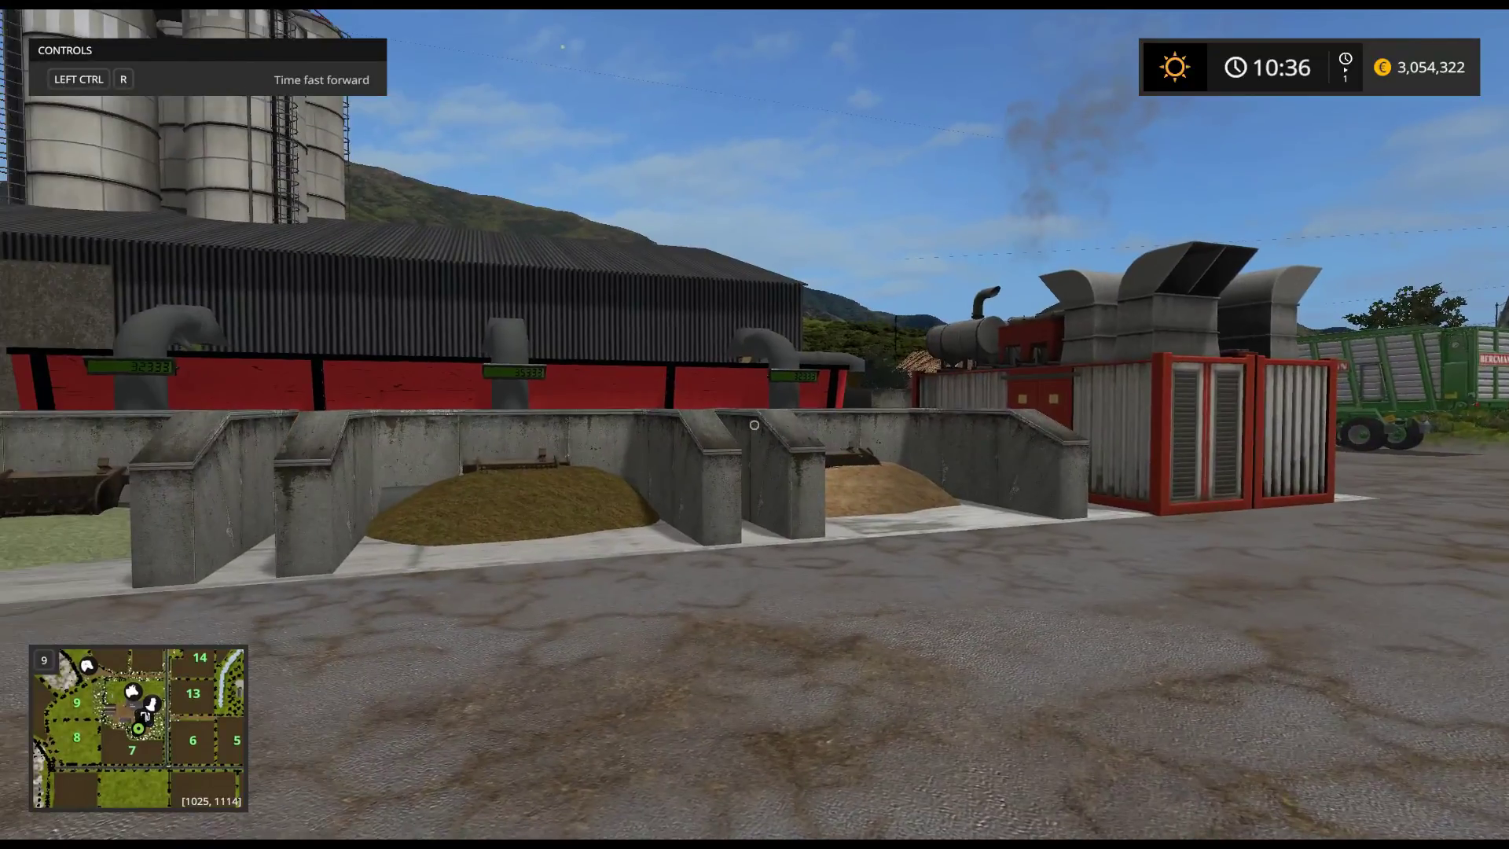